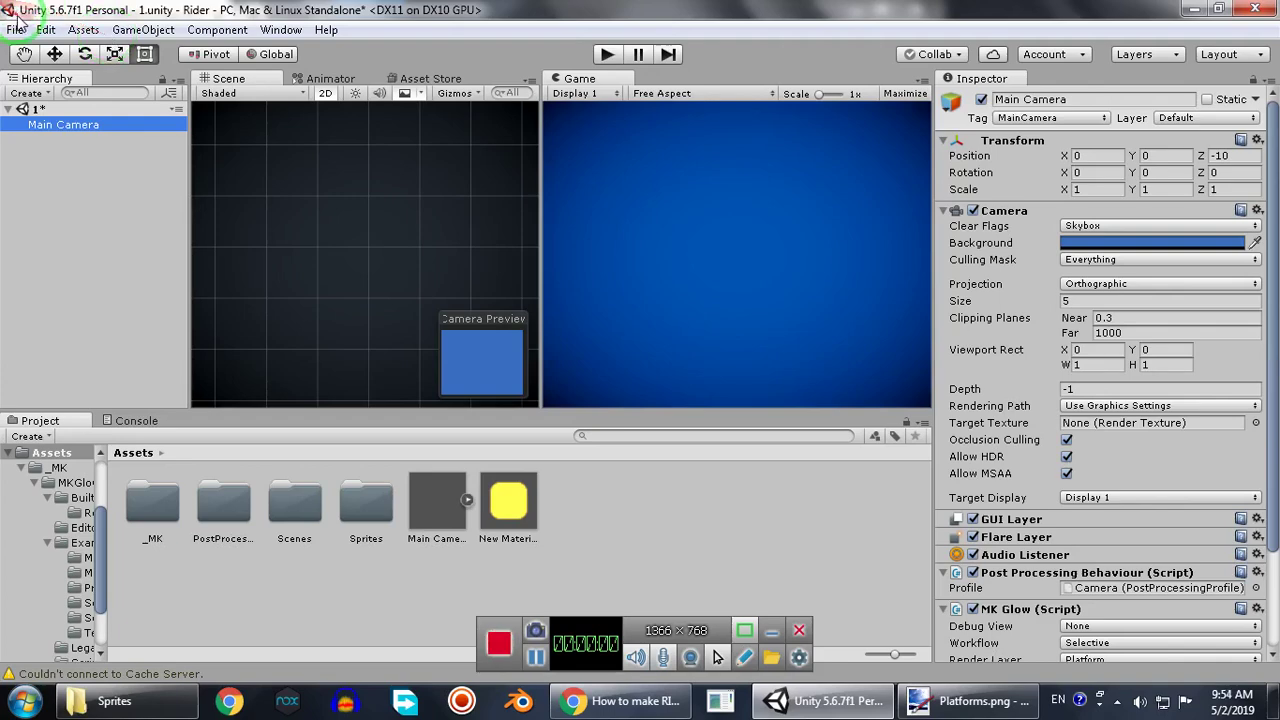
Create a new scene without saving the changes to scene 1, and select its Main Camera.
{"action": "left_click", "coordinate": [15, 29]}
{"action": "left_click", "coordinate": [42, 48]}
{"action": "left_click", "coordinate": [618, 387]}
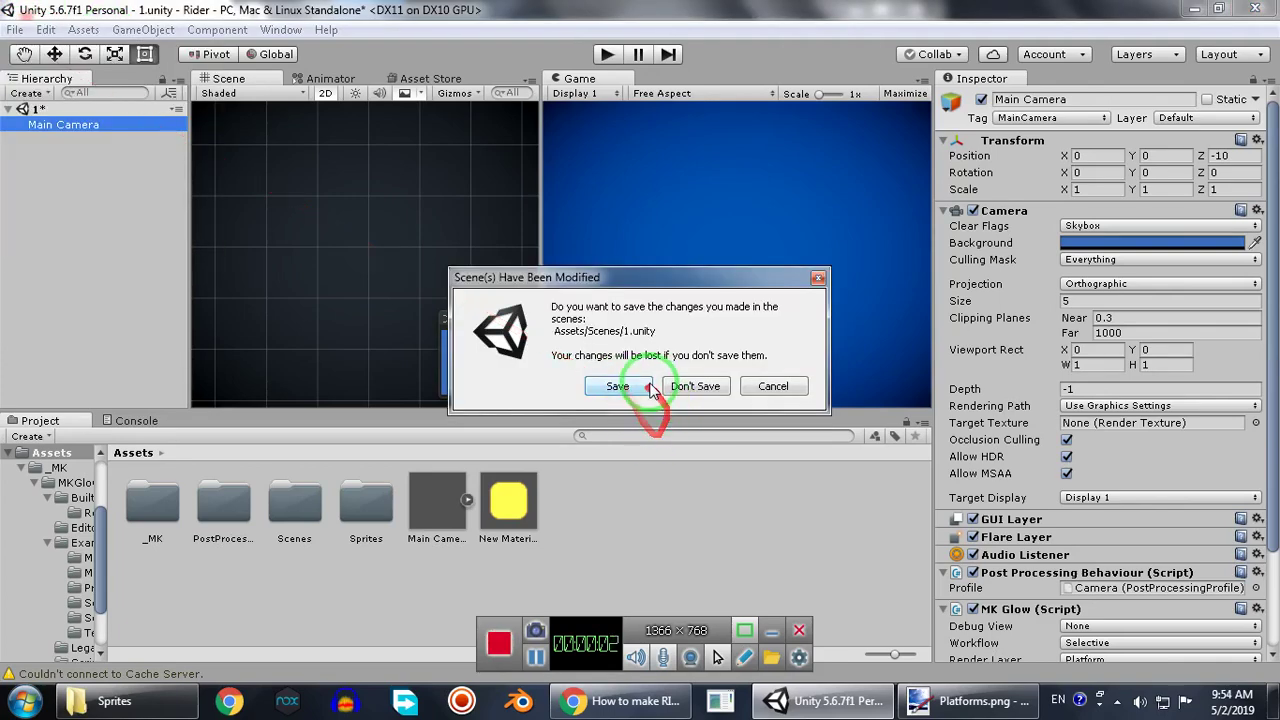
{"action": "left_click", "coordinate": [694, 387]}
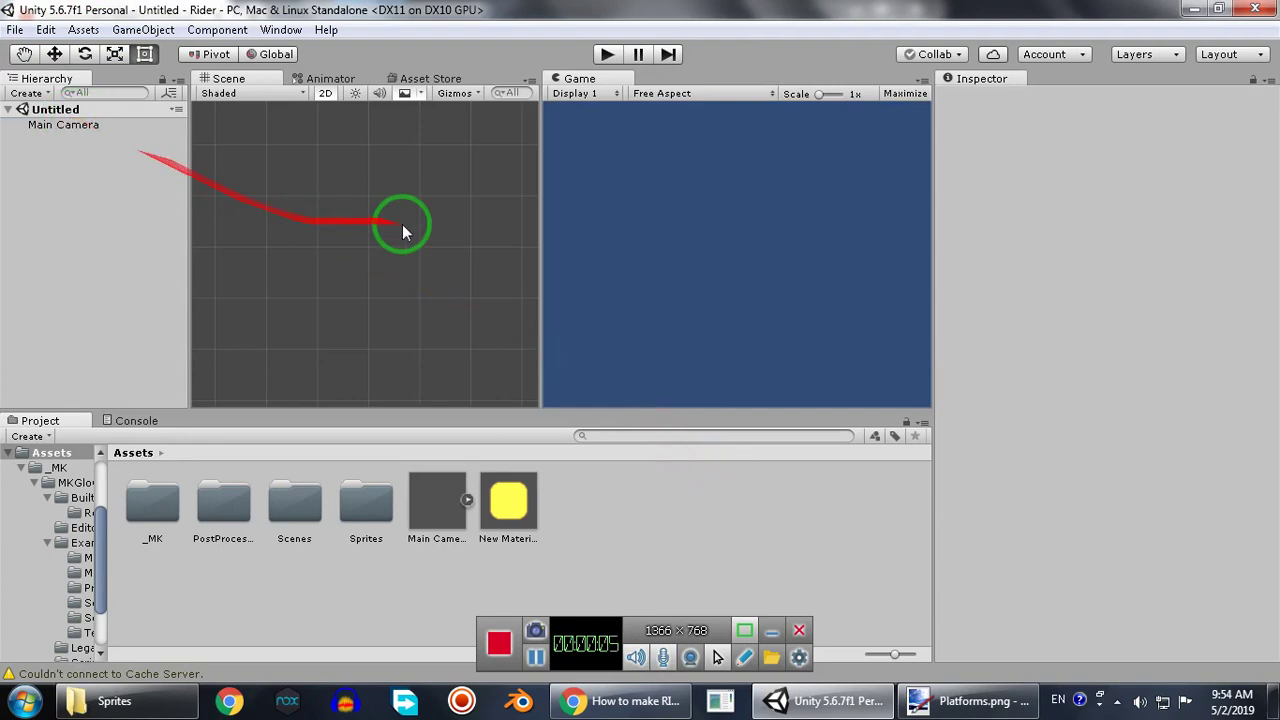
{"action": "left_click", "coordinate": [114, 124]}
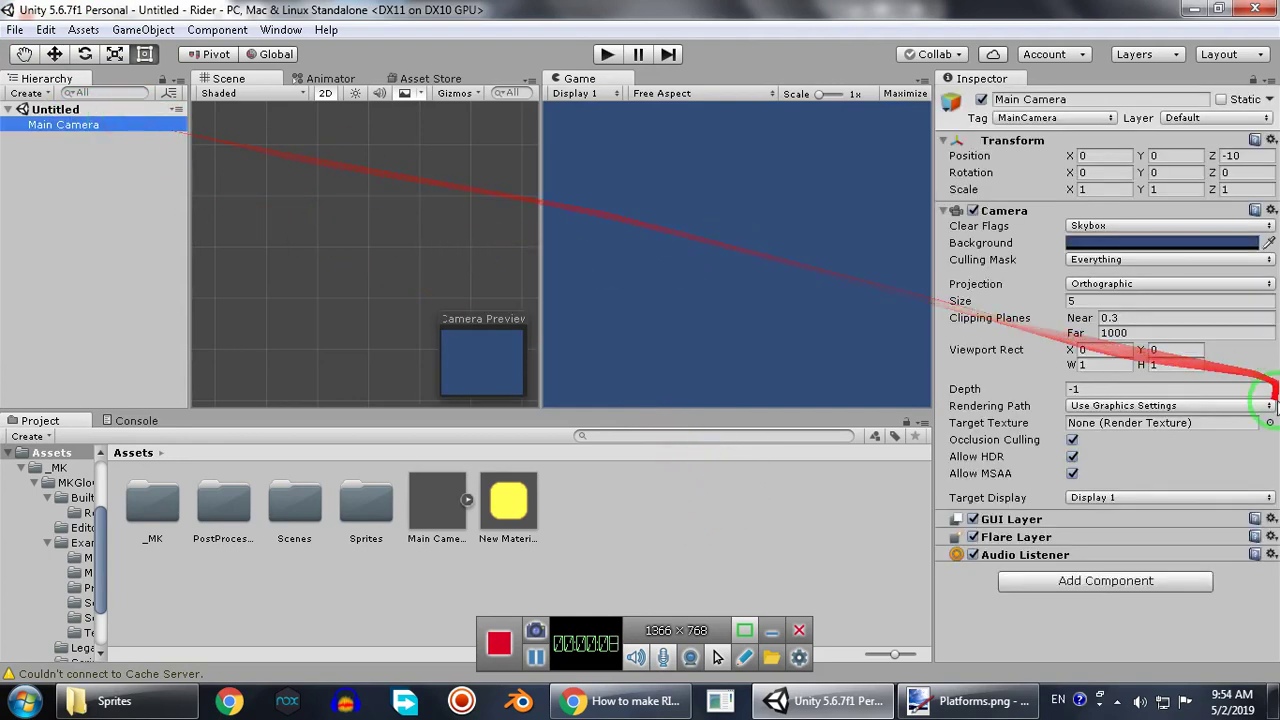
Delete the New Material asset and the Main Camera prefab from the project's Assets folder.
{"action": "left_click", "coordinate": [740, 525]}
{"action": "left_click", "coordinate": [510, 497]}
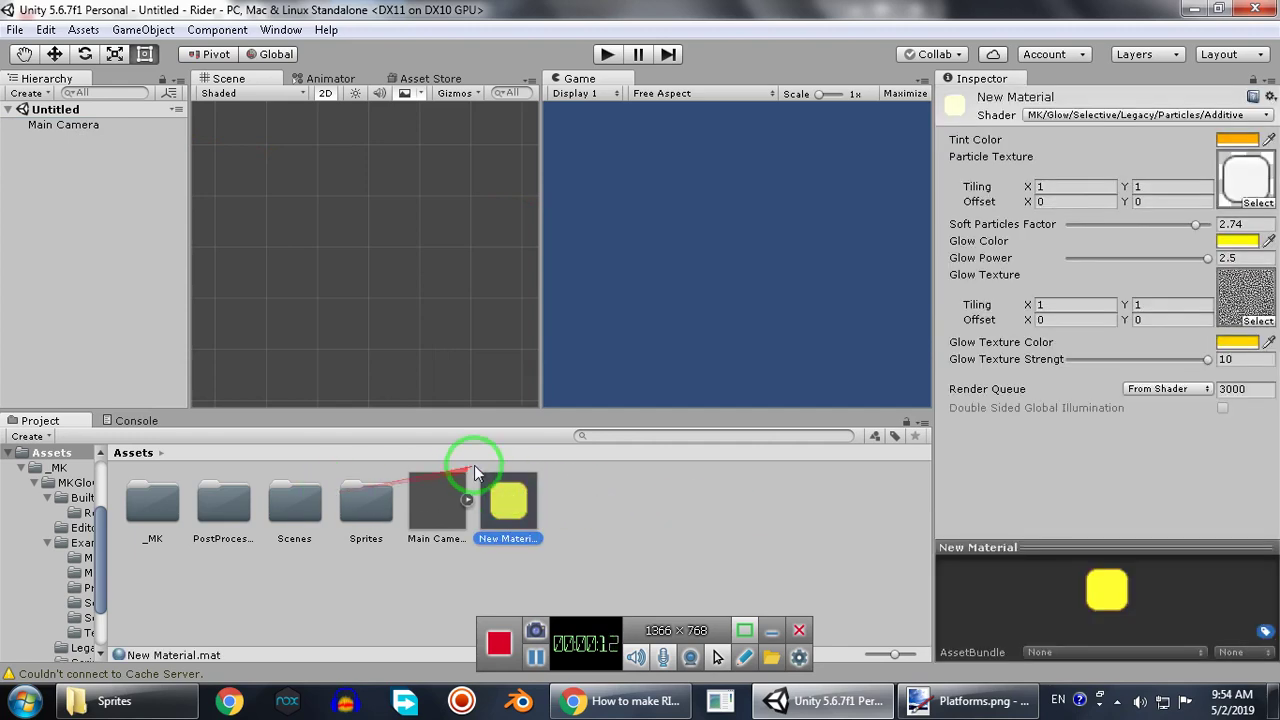
{"action": "key", "text": "Delete"}
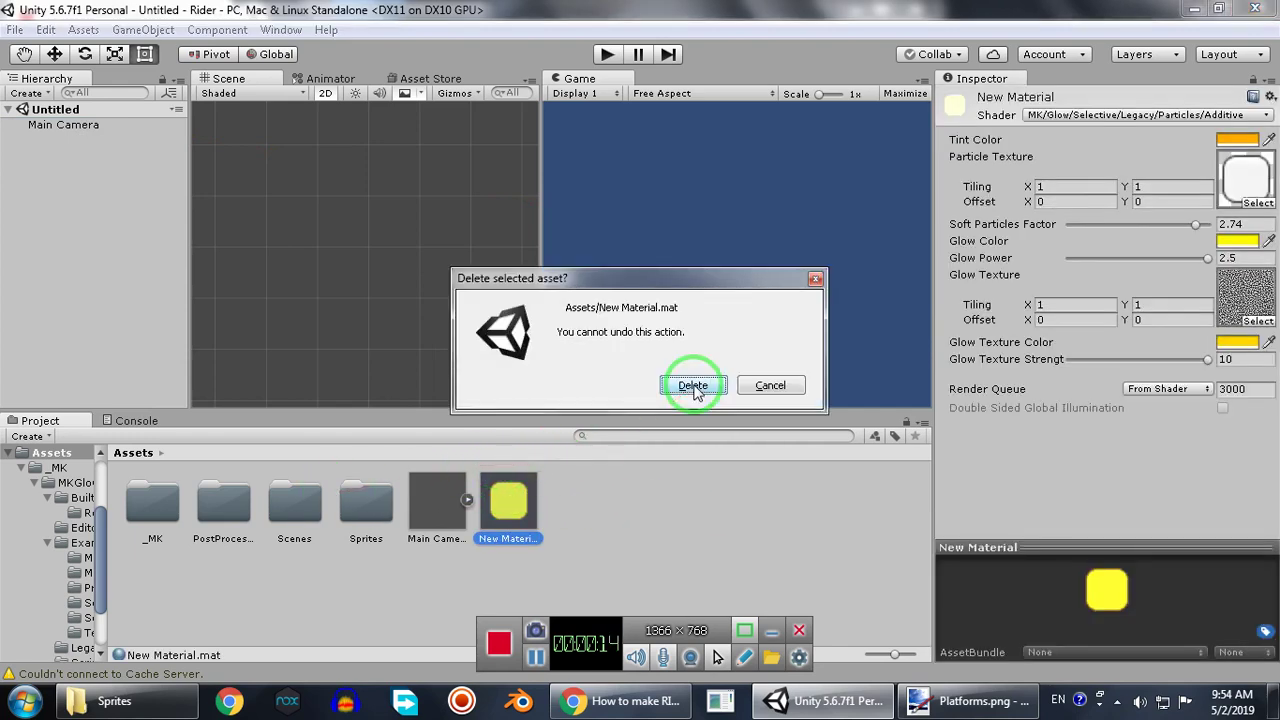
{"action": "left_click", "coordinate": [693, 387]}
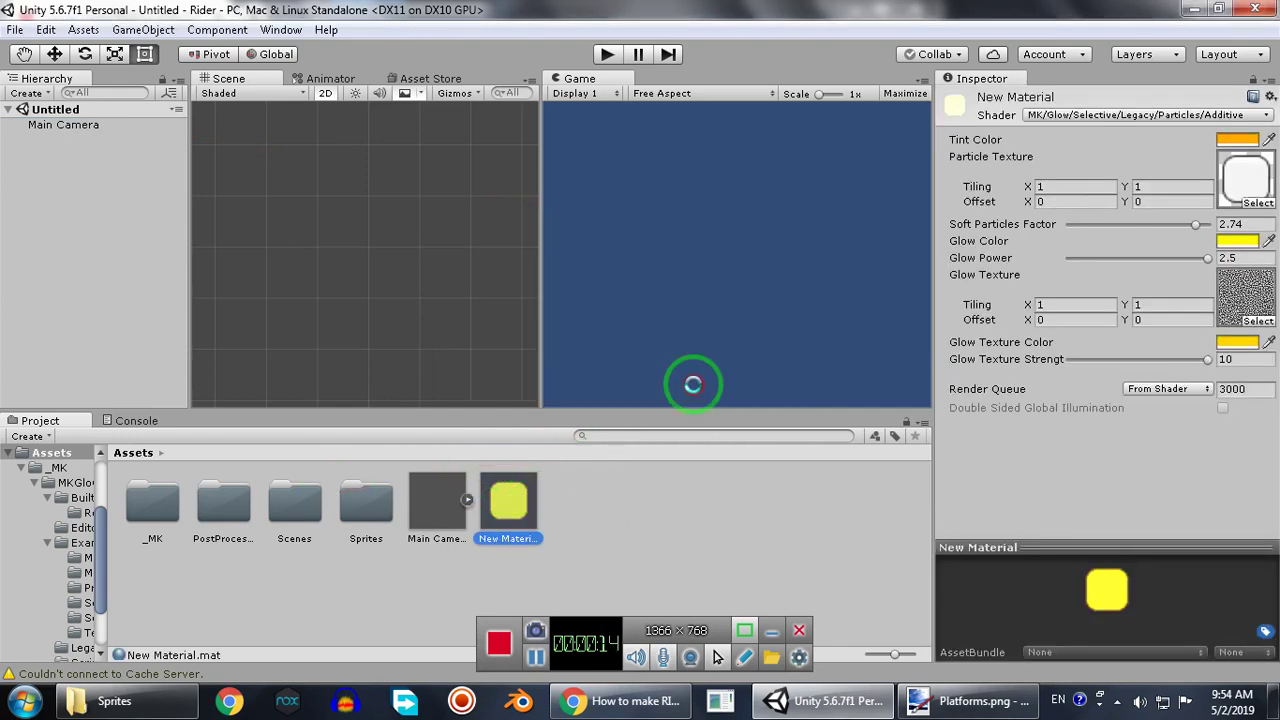
{"action": "left_click", "coordinate": [435, 518]}
{"action": "key", "text": "Delete"}
{"action": "left_click", "coordinate": [693, 387]}
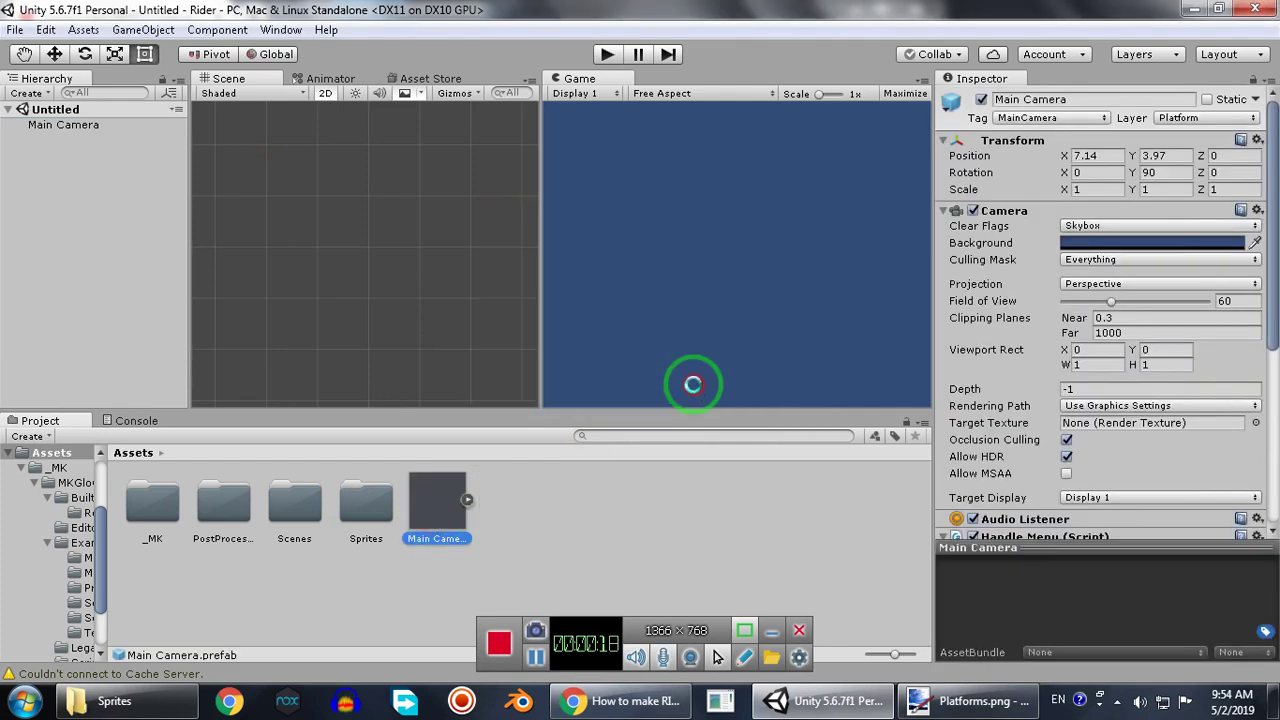
{"action": "left_click", "coordinate": [373, 530]}
{"action": "left_click", "coordinate": [500, 533]}
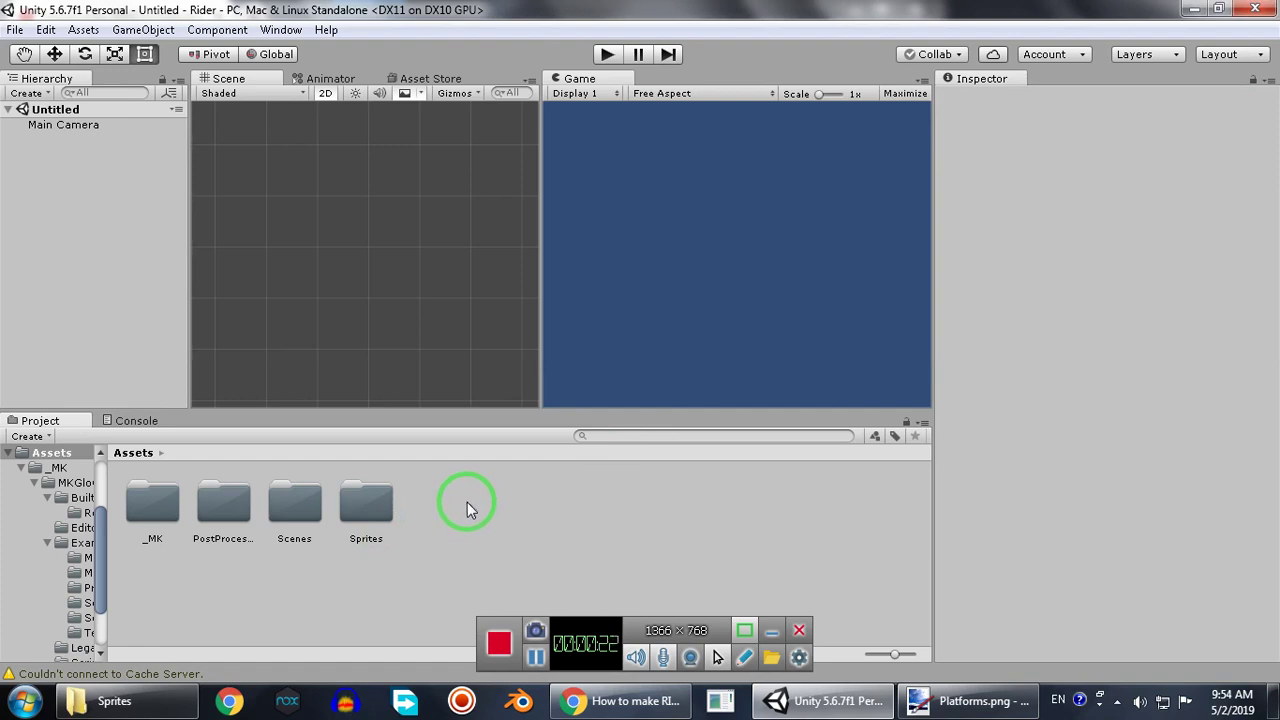
Look through the contents of the PostProcessing and _MK folders in the project's Assets.
{"action": "double_click", "coordinate": [224, 510]}
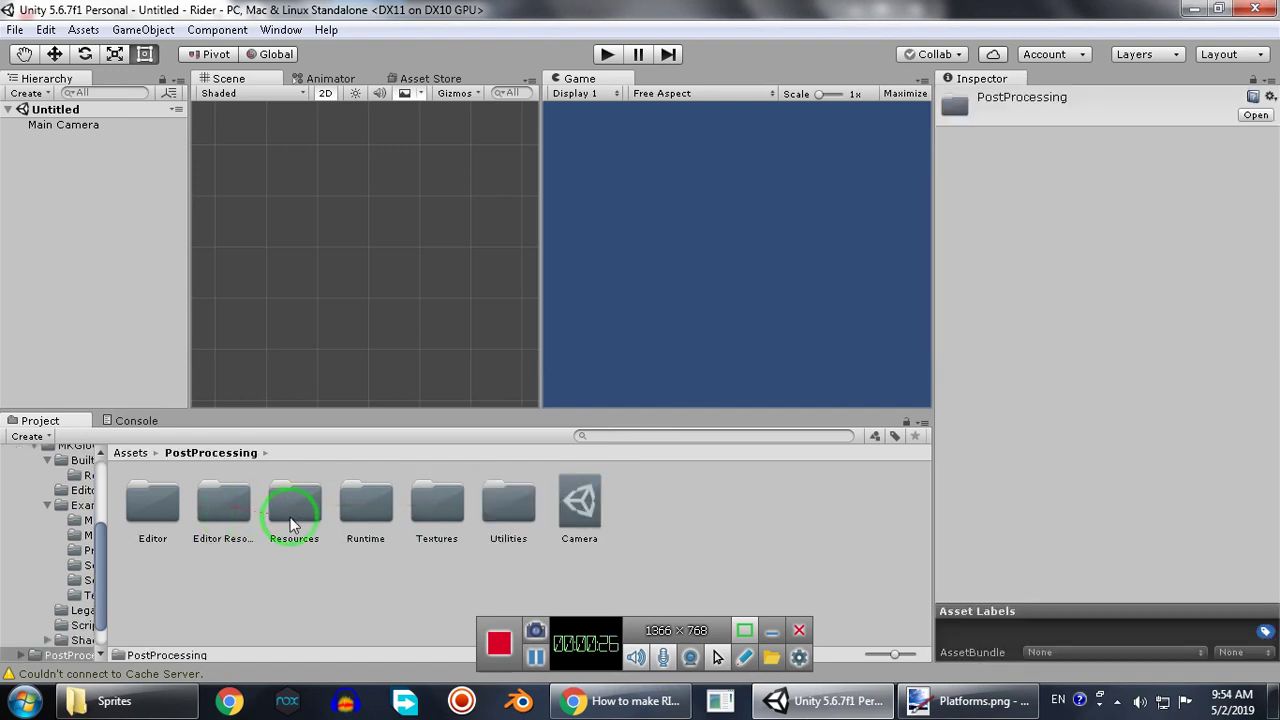
{"action": "key", "text": "BackSpace"}
{"action": "left_click", "coordinate": [150, 515]}
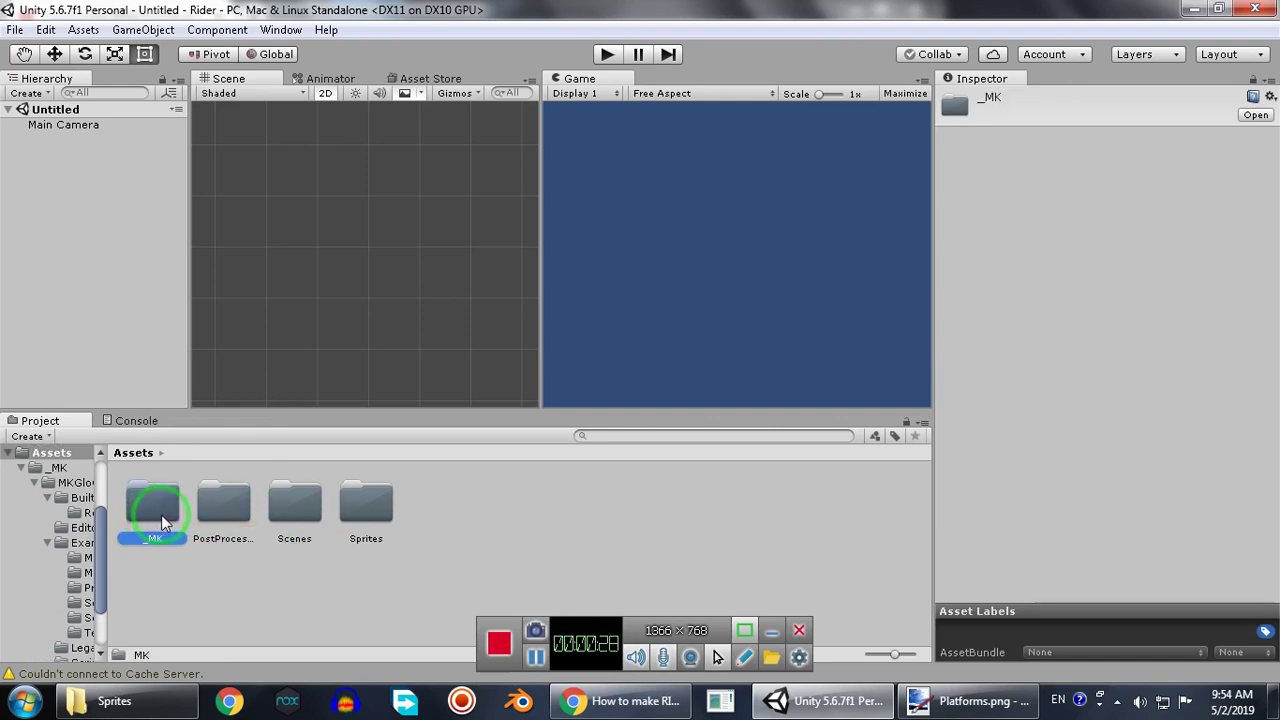
{"action": "double_click", "coordinate": [165, 515]}
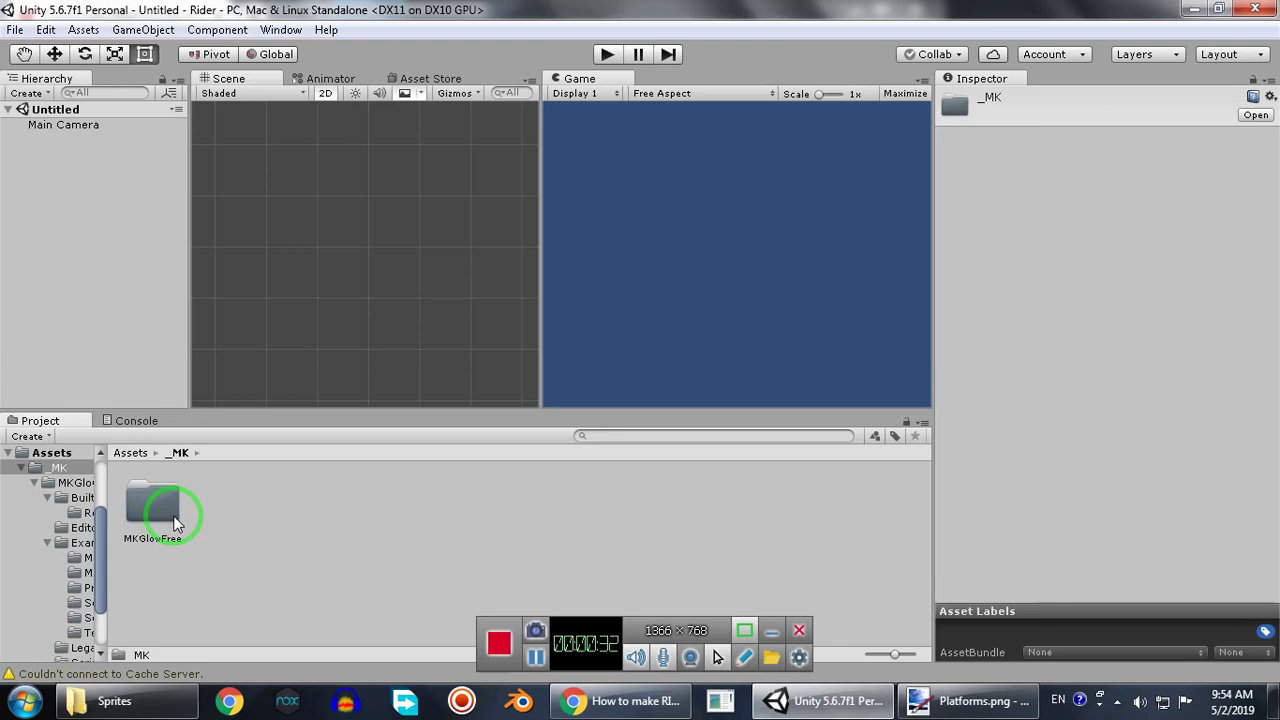
{"action": "key", "text": "BackSpace"}
{"action": "left_click", "coordinate": [106, 177]}
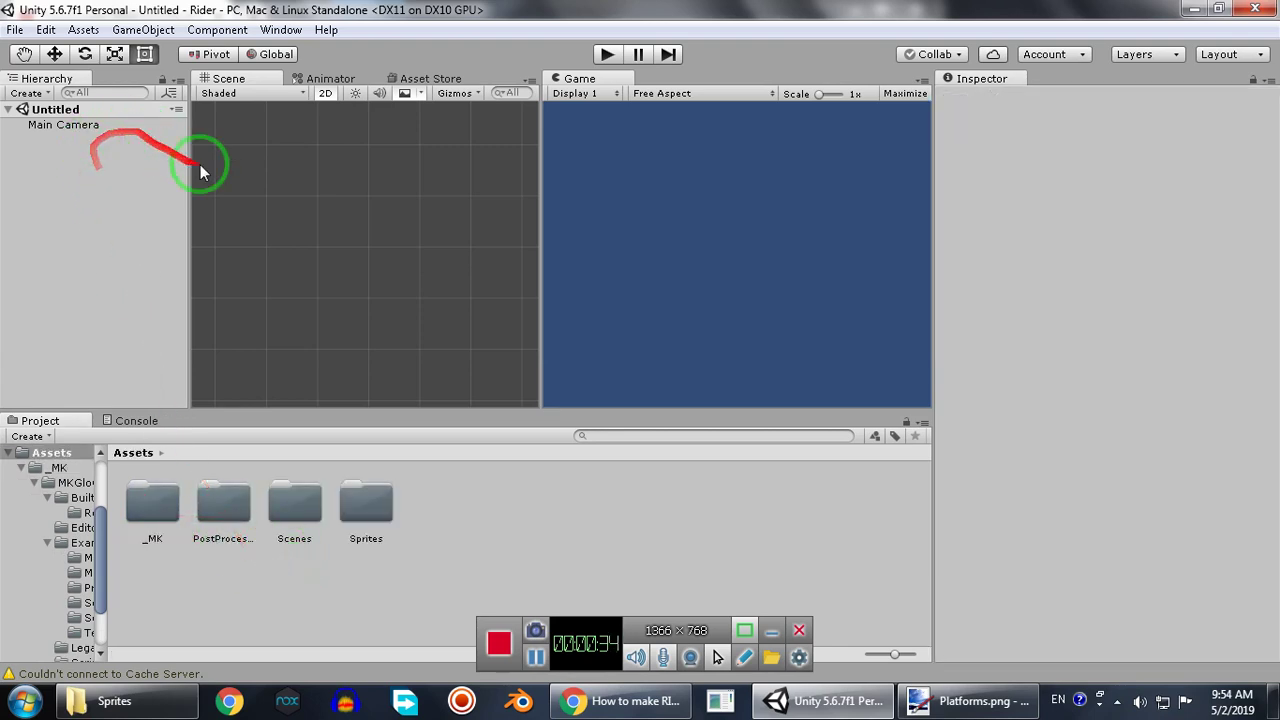
Add a Post Processing Behaviour component to the Main Camera.
{"action": "left_click", "coordinate": [45, 126]}
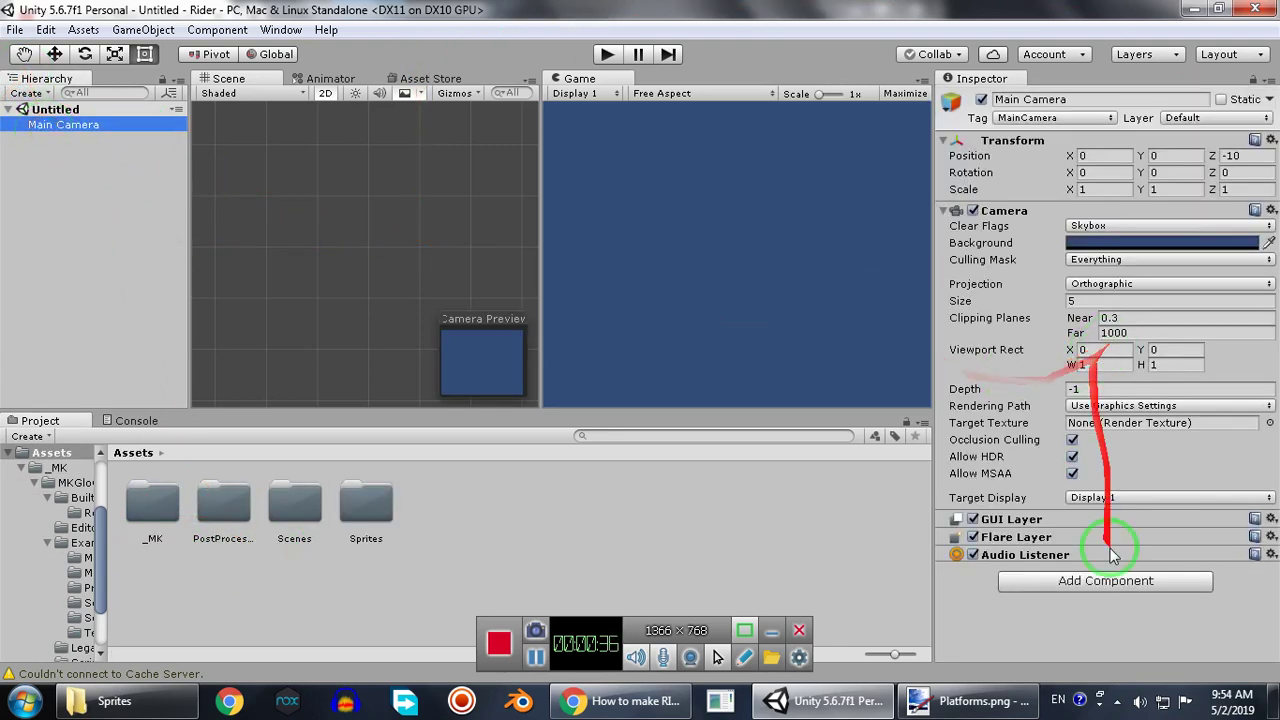
{"action": "left_click", "coordinate": [1096, 580]}
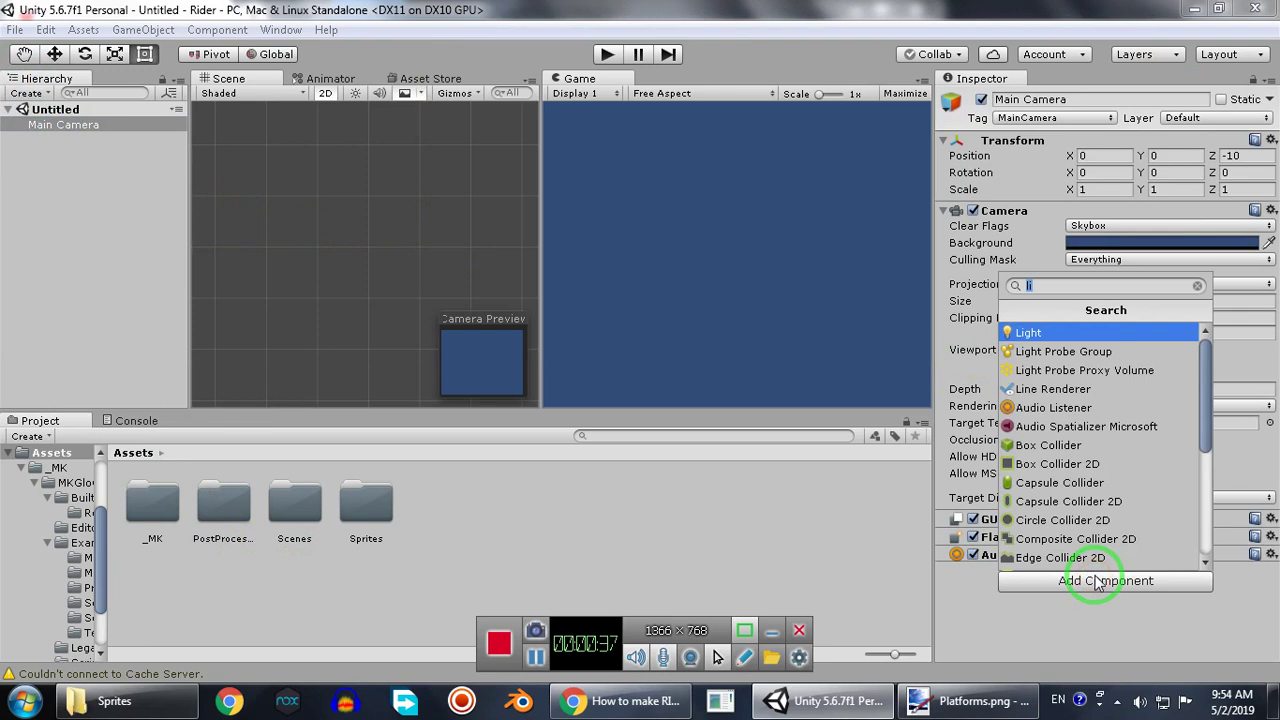
{"action": "type", "text": "pos"}
{"action": "key", "text": "Down"}
{"action": "key", "text": "Return"}
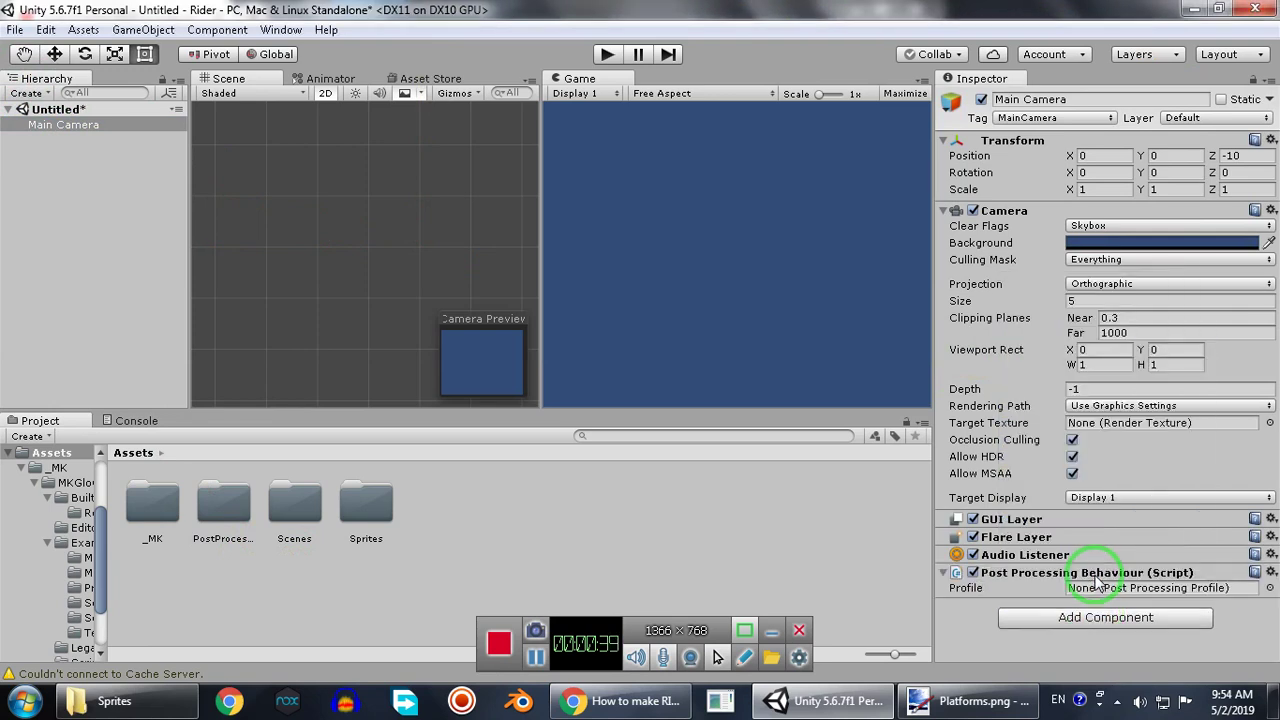
Assign the Camera profile from the PostProcessing folder to the Main Camera's Post Processing Behaviour.
{"action": "double_click", "coordinate": [226, 507]}
{"action": "left_click", "coordinate": [582, 508]}
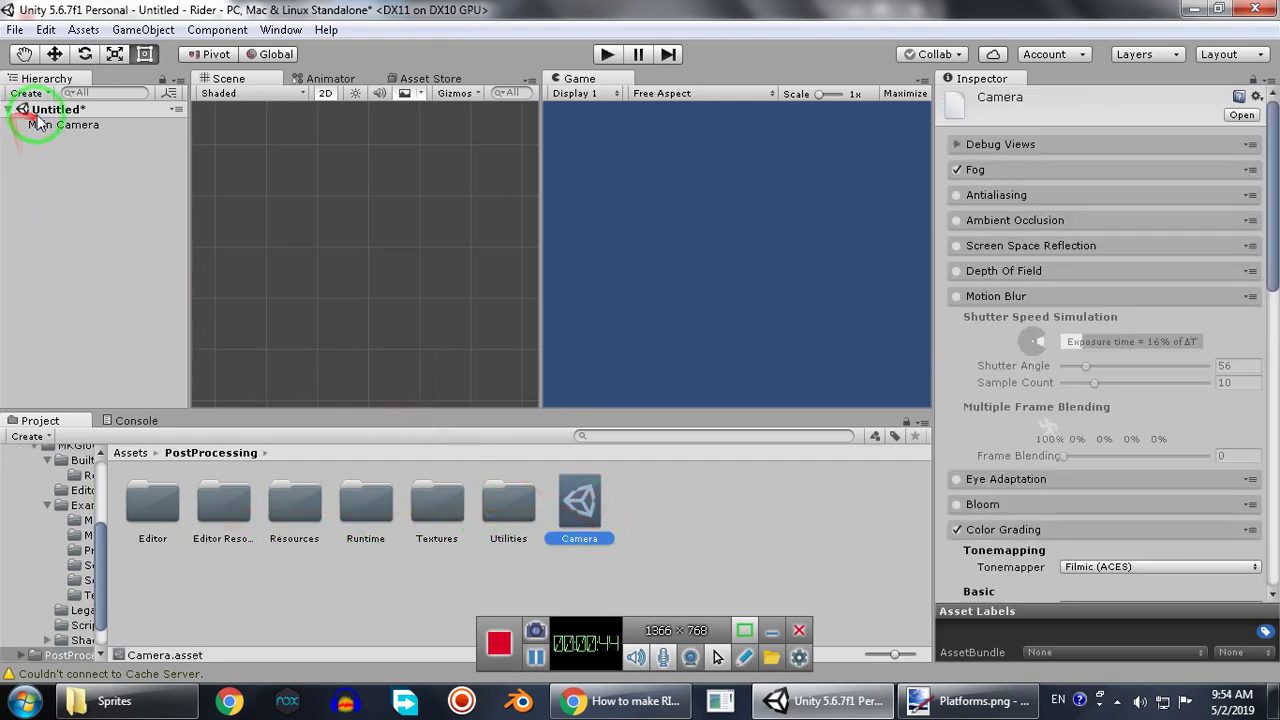
{"action": "left_click", "coordinate": [45, 124]}
{"action": "left_click_drag", "start_coordinate": [565, 490], "coordinate": [1060, 588]}
Examine the Camera profile's Vignette and Color Grading settings, toggling the vignette off and on and checking the Filmic (ACES) tonemapper.
{"action": "left_click", "coordinate": [585, 512]}
{"action": "scroll", "coordinate": [1070, 390], "scroll_direction": "down", "scroll_amount": 10}
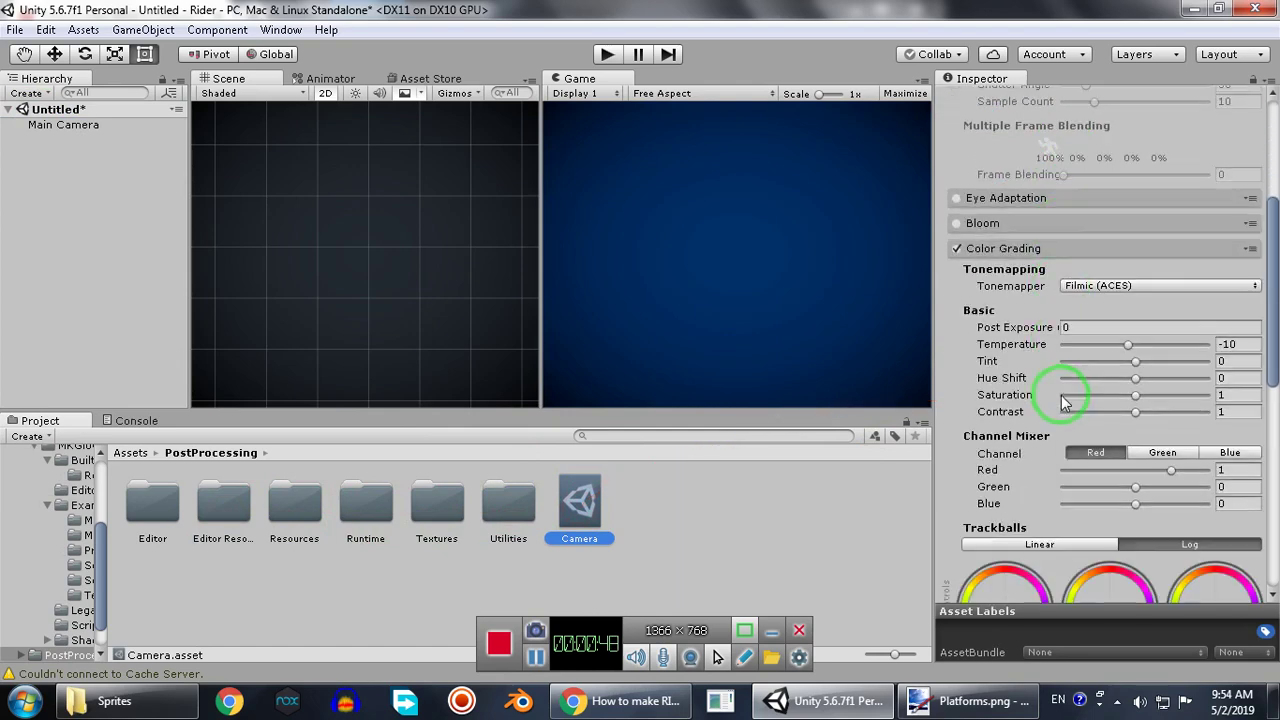
{"action": "scroll", "coordinate": [1049, 390], "scroll_direction": "down", "scroll_amount": 5}
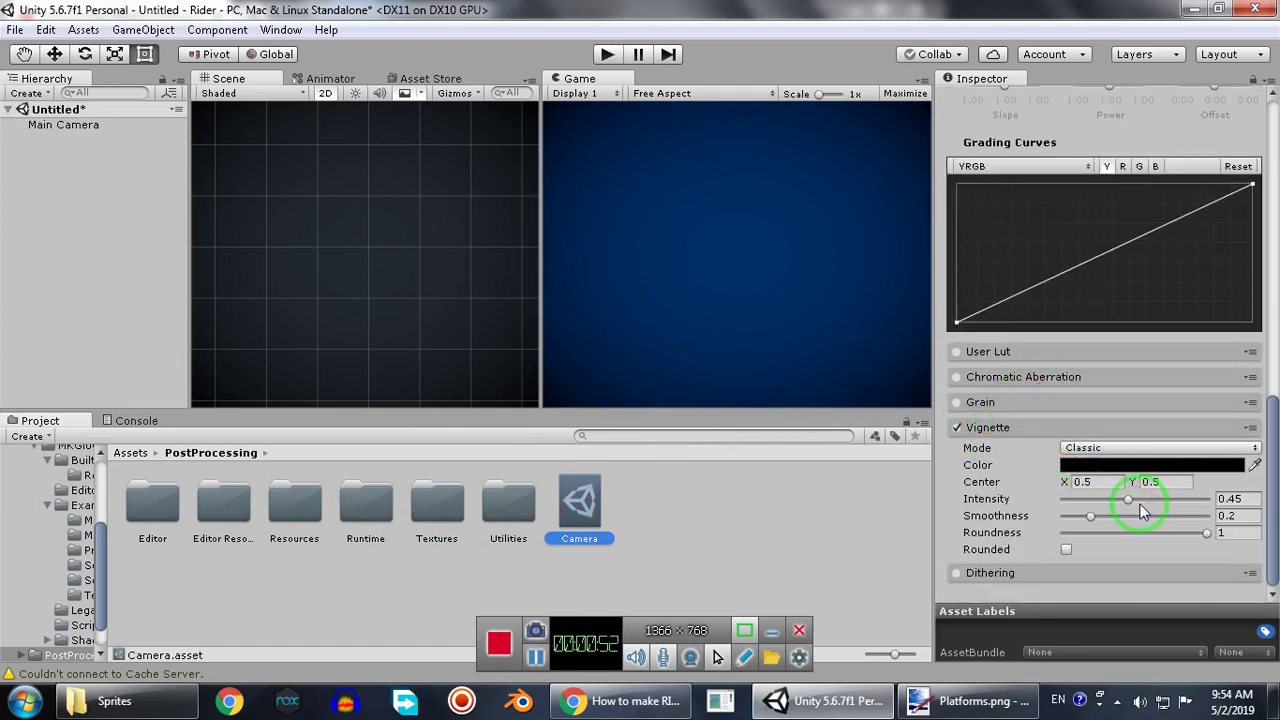
{"action": "left_click", "coordinate": [957, 427]}
{"action": "left_click", "coordinate": [957, 427]}
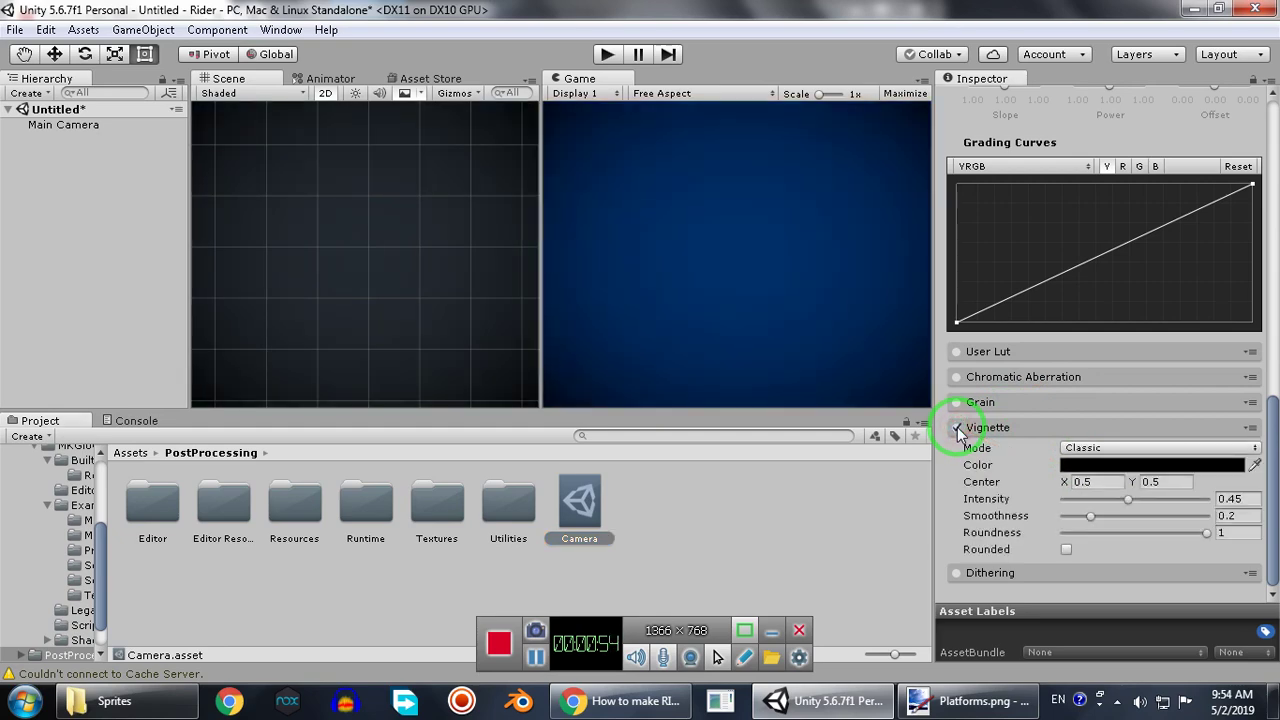
{"action": "scroll", "coordinate": [1115, 481], "scroll_direction": "up", "scroll_amount": 15}
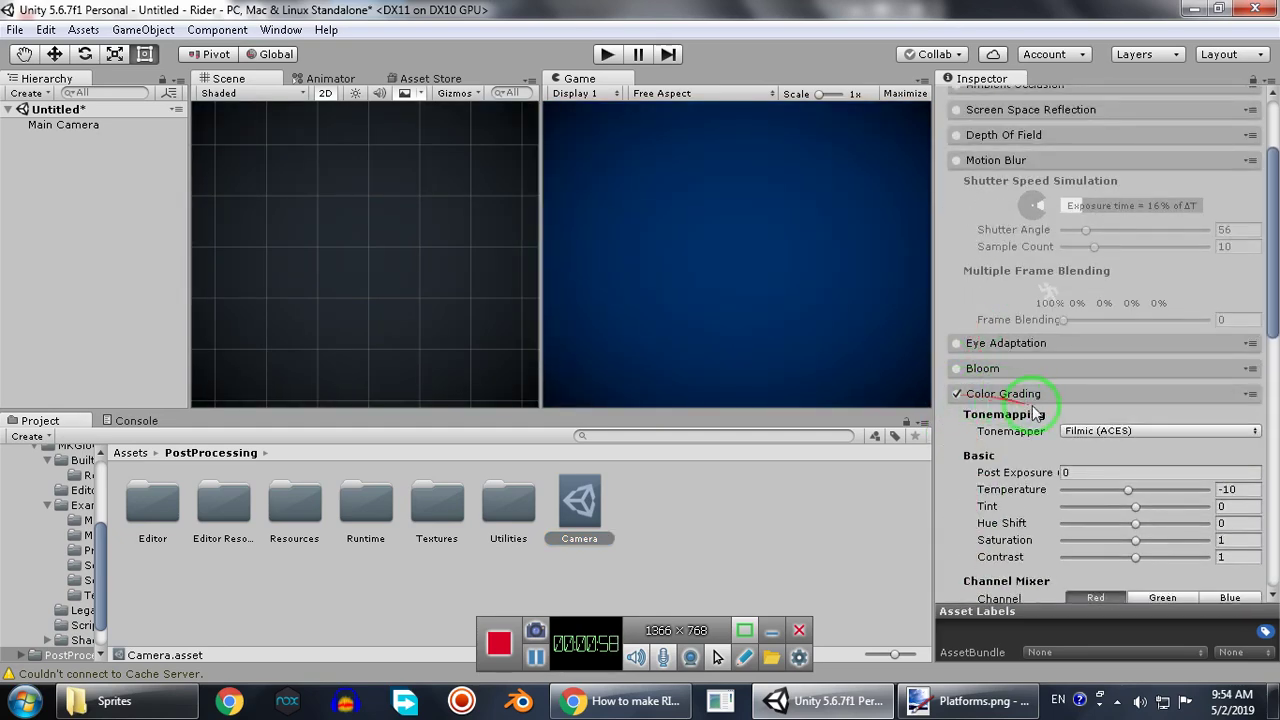
{"action": "left_click", "coordinate": [1095, 437]}
{"action": "left_click", "coordinate": [1107, 467]}
{"action": "scroll", "coordinate": [991, 346], "scroll_direction": "up", "scroll_amount": 5}
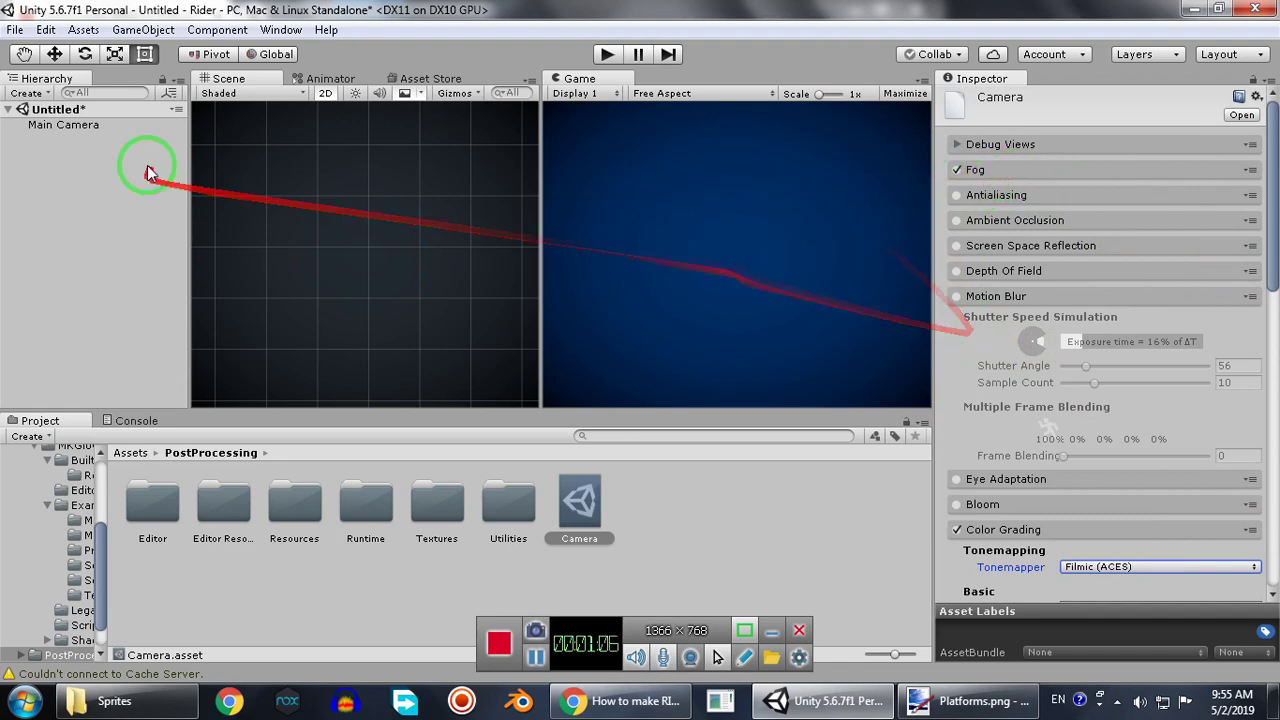
Change the Main Camera's background to a lighter blue.
{"action": "left_click", "coordinate": [95, 126]}
{"action": "left_click", "coordinate": [1140, 244]}
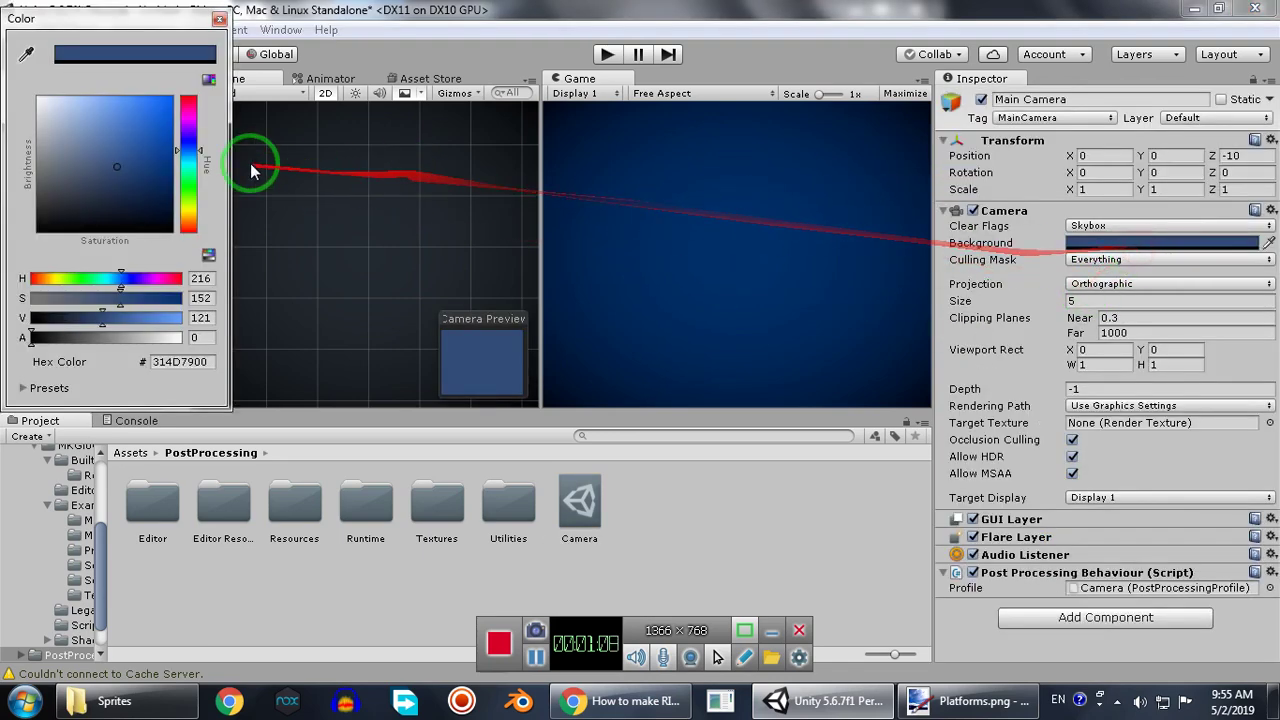
{"action": "left_click_drag", "start_coordinate": [117, 160], "coordinate": [806, 539]}
{"action": "left_click", "coordinate": [778, 523]}
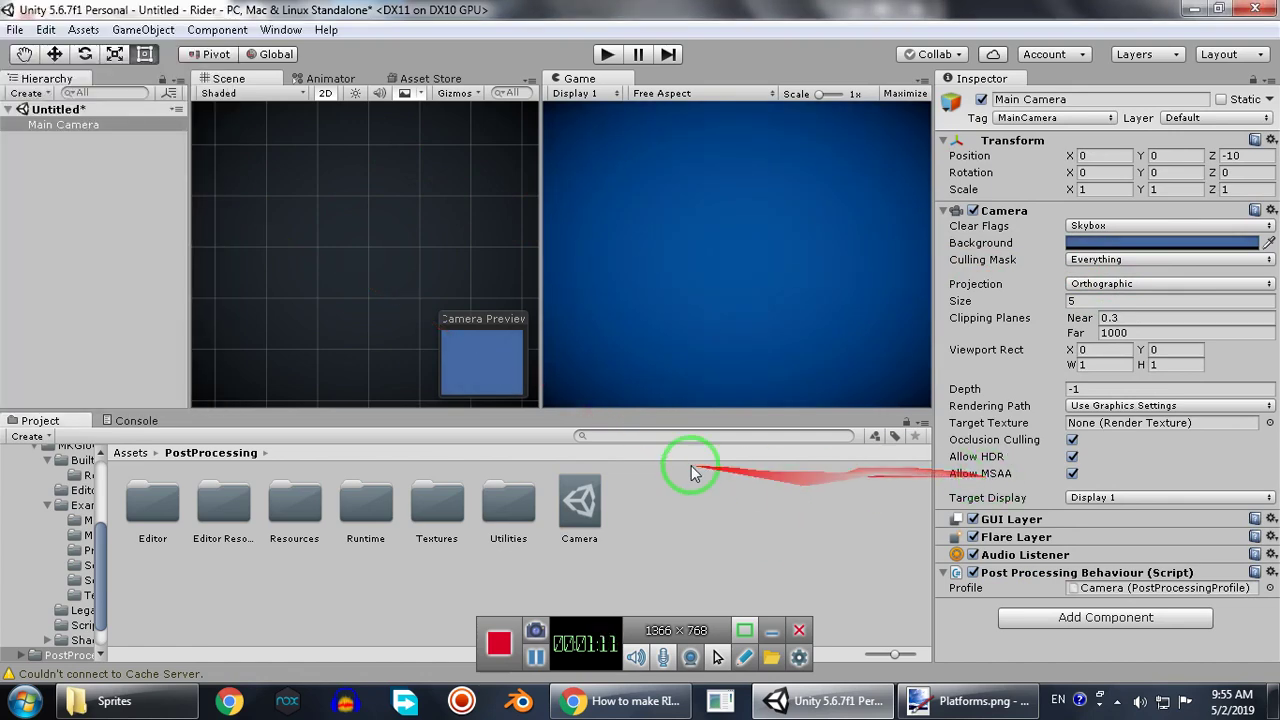
{"action": "left_click", "coordinate": [24, 701]}
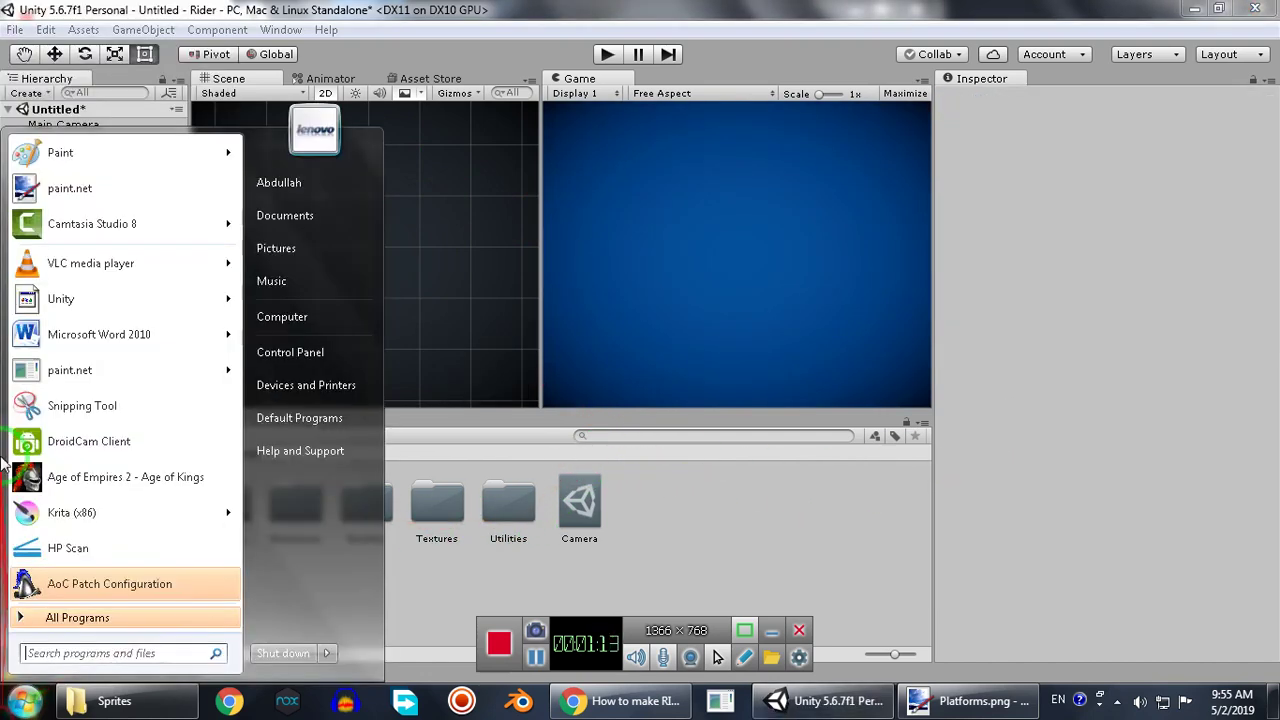
{"action": "left_click", "coordinate": [715, 531]}
Browse from the PostProcessing folder to the Sprites folder and select the Platforms sprite sheet to show its import settings.
{"action": "left_click", "coordinate": [362, 522]}
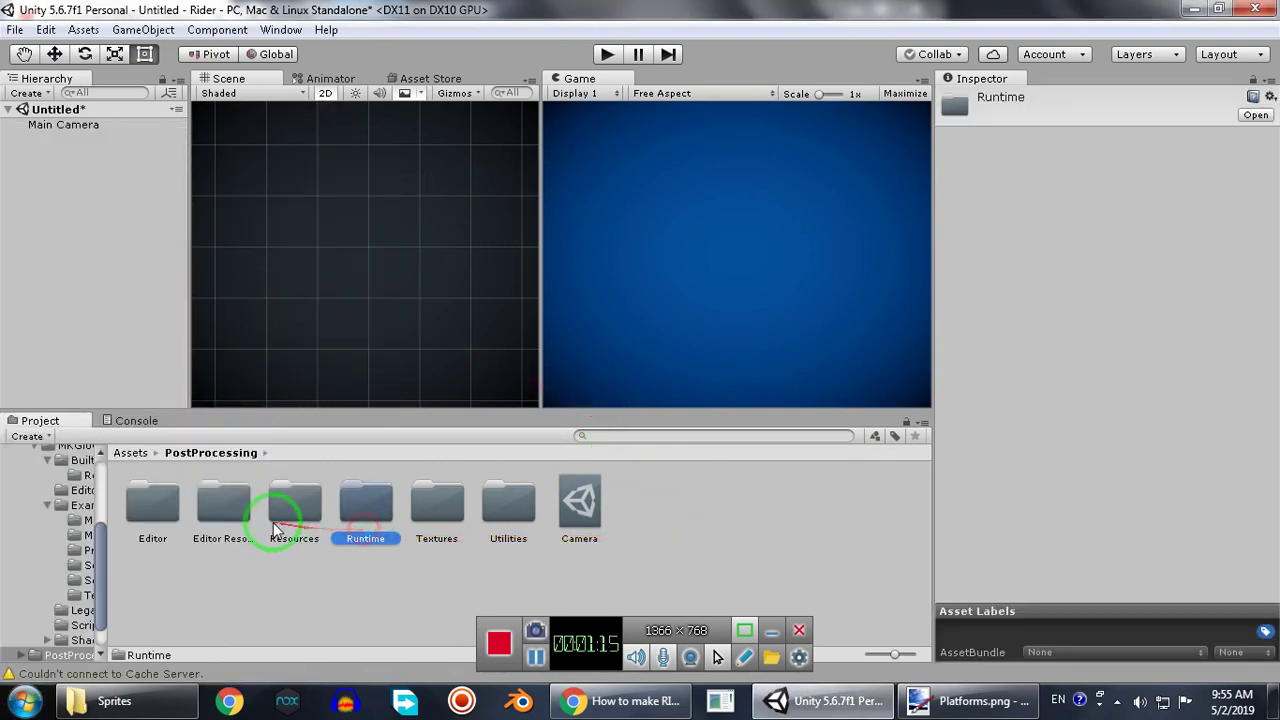
{"action": "left_click", "coordinate": [185, 517]}
{"action": "key", "text": "BackSpace"}
{"action": "double_click", "coordinate": [300, 510]}
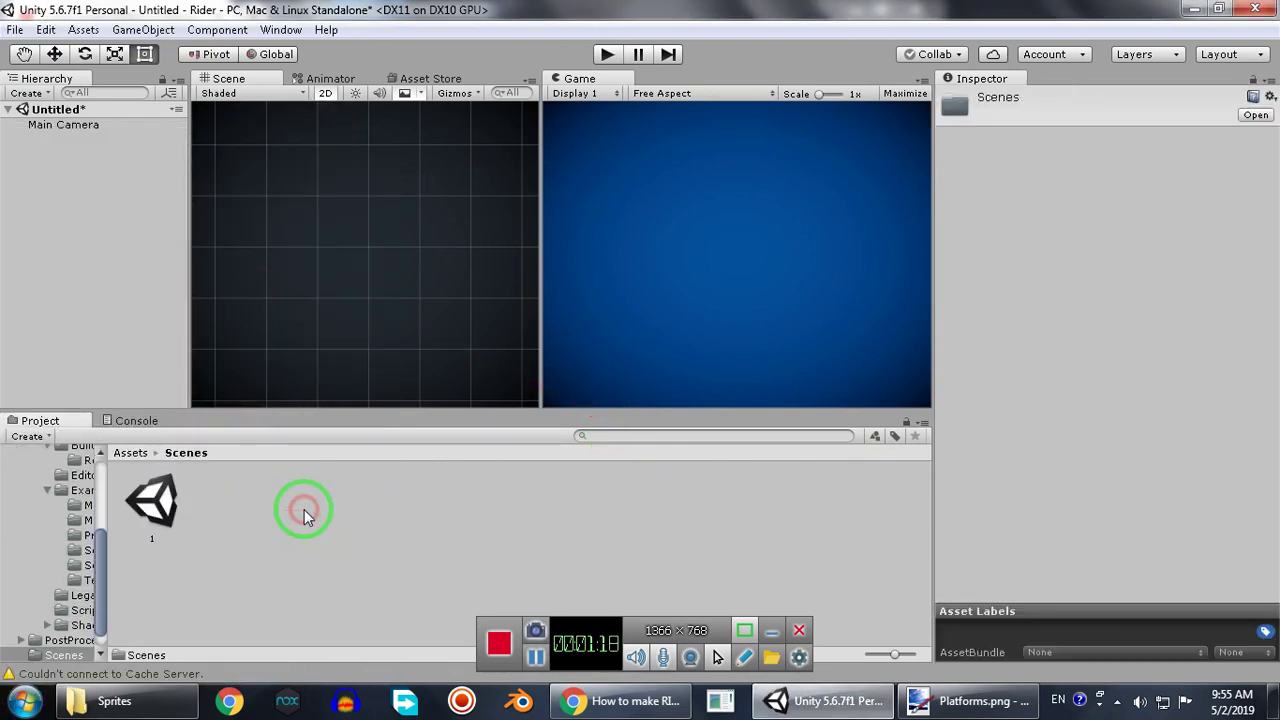
{"action": "key", "text": "BackSpace"}
{"action": "double_click", "coordinate": [382, 513]}
{"action": "left_click", "coordinate": [193, 514]}
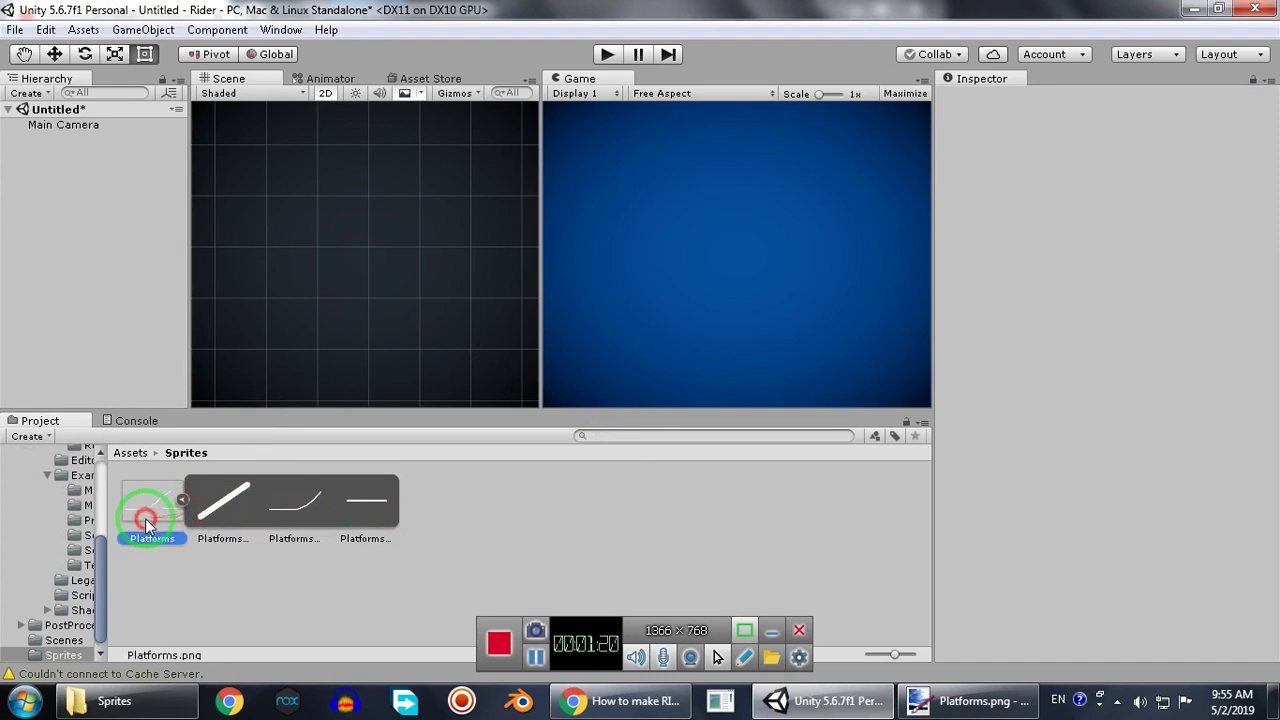
{"action": "left_click", "coordinate": [146, 523]}
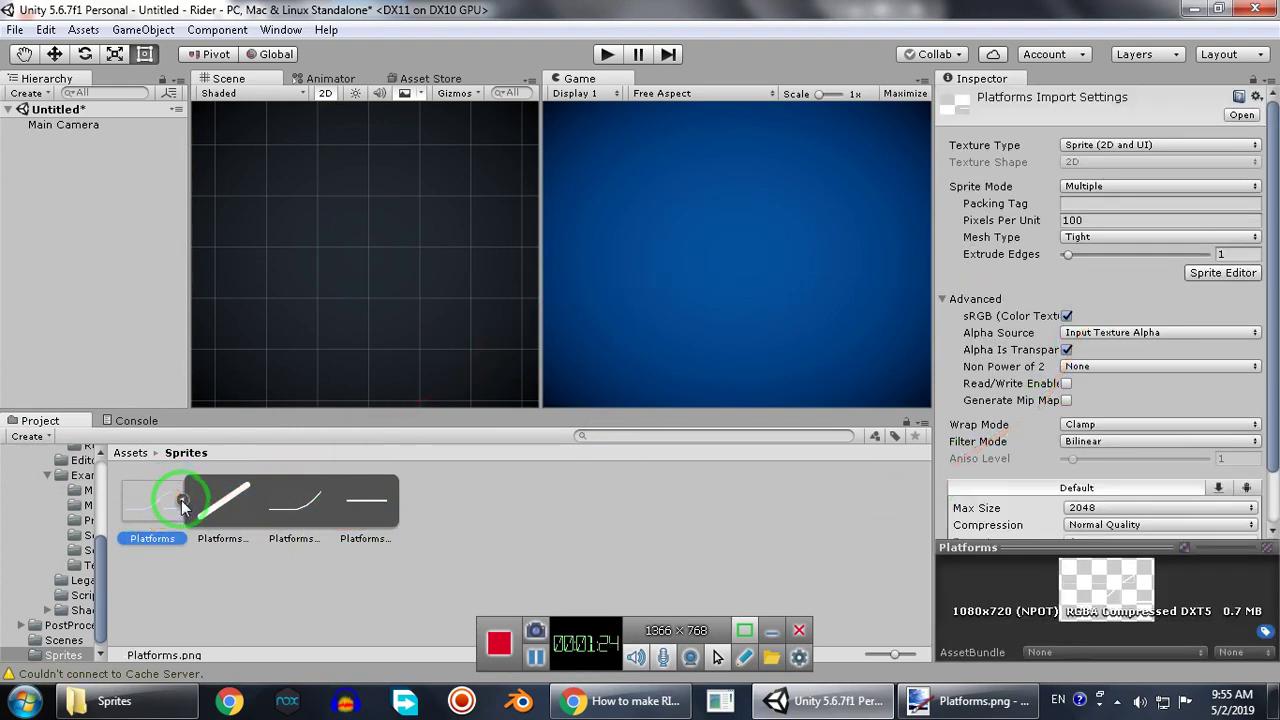
Switch to paint.net and select the transparent background around the white platform strokes in Platforms.png with the Magic Wand.
{"action": "left_click", "coordinate": [968, 700]}
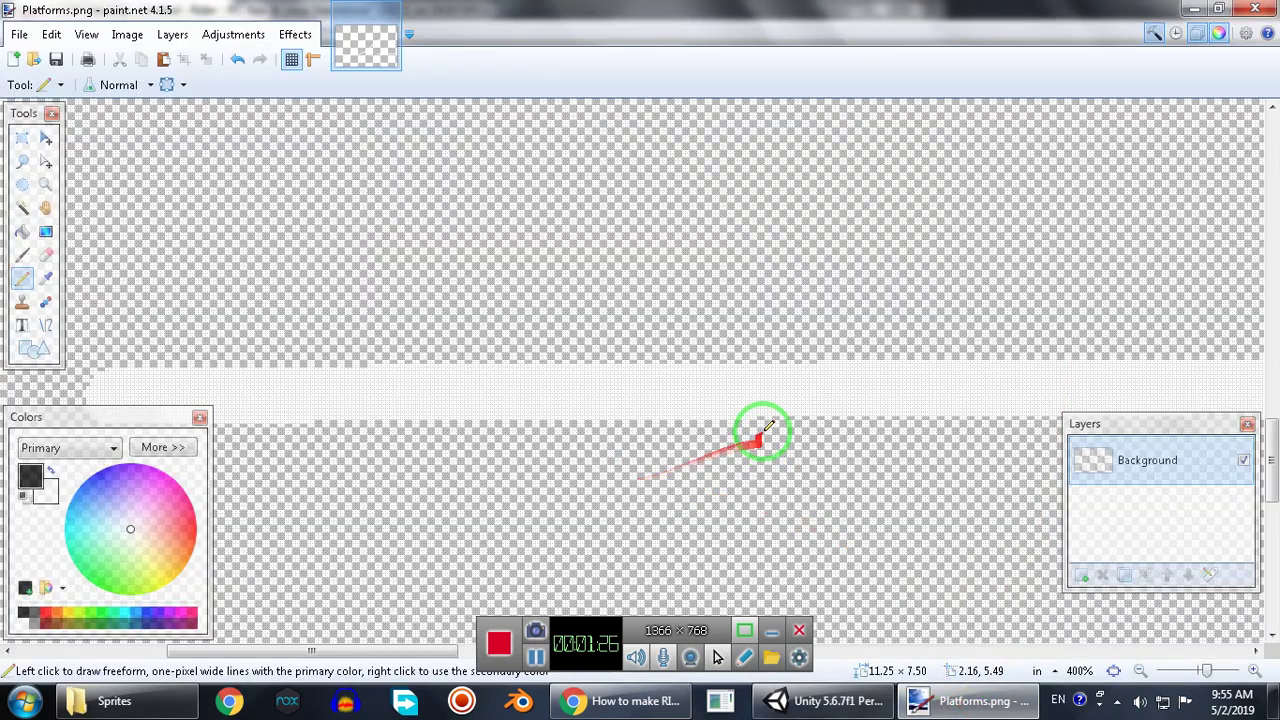
{"action": "scroll", "coordinate": [769, 425], "scroll_direction": "down", "scroll_amount": 8, "text": "ctrl"}
{"action": "scroll", "coordinate": [900, 414], "scroll_direction": "up", "scroll_amount": 3, "text": "ctrl"}
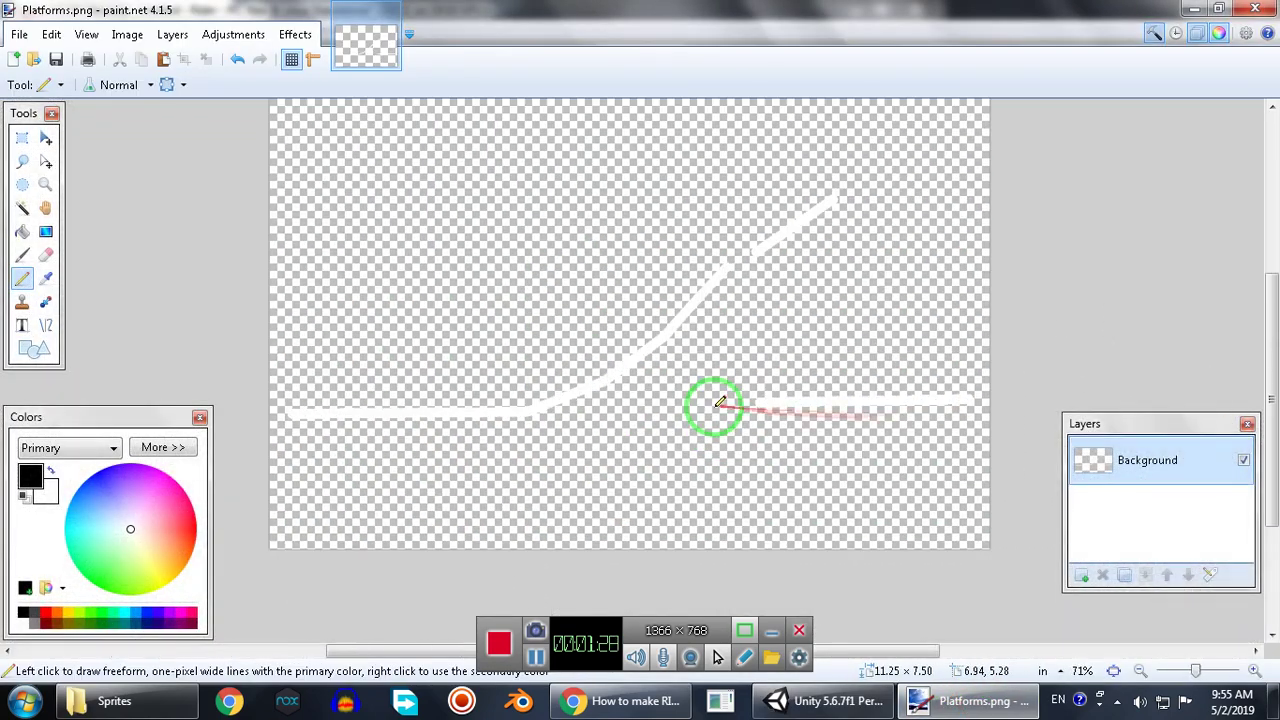
{"action": "left_click", "coordinate": [22, 207]}
{"action": "left_click", "coordinate": [353, 222]}
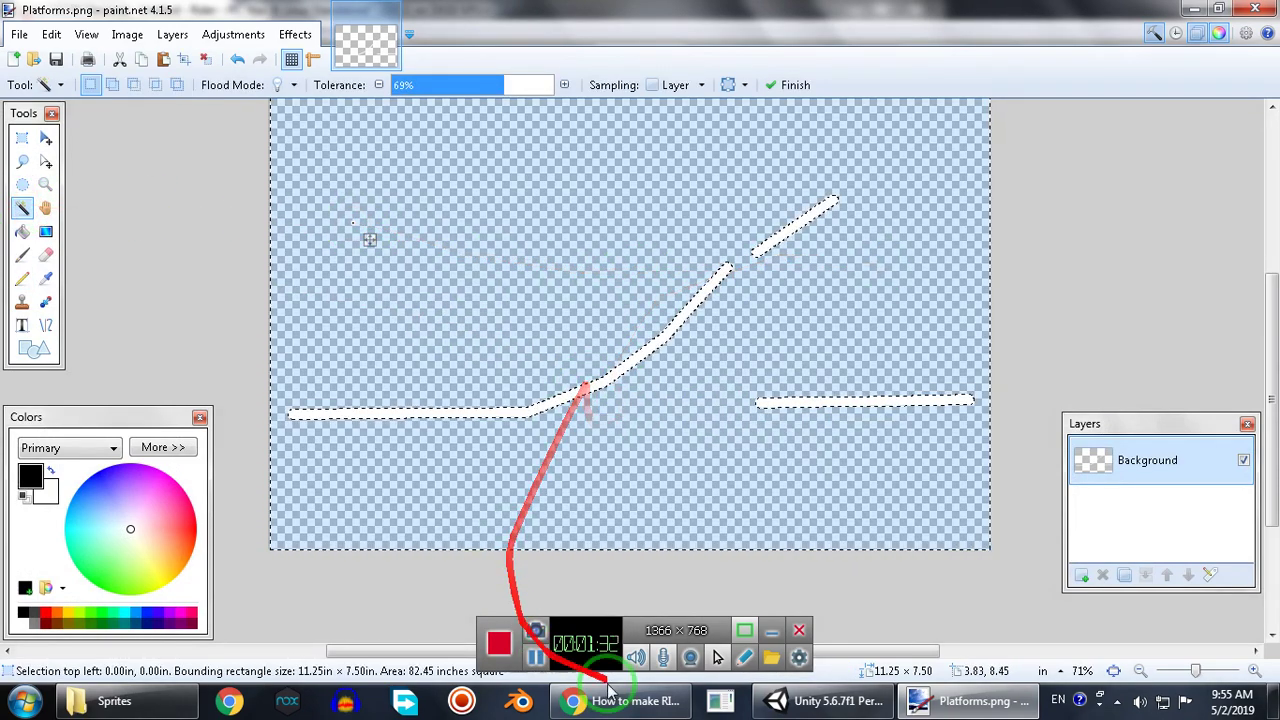
Return to Unity and slice the Platforms sprite sheet in the Sprite Editor with Automatic type, Center pivot and the Delete Existing method.
{"action": "left_click", "coordinate": [812, 702]}
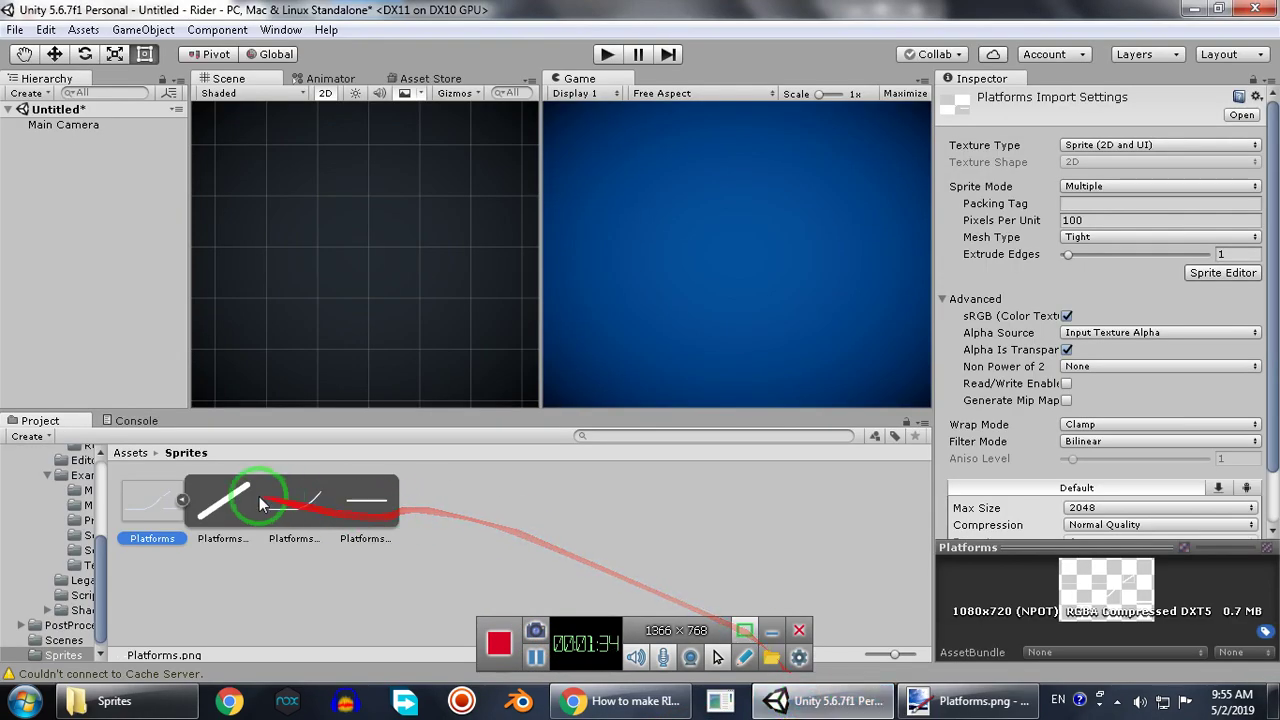
{"action": "left_click", "coordinate": [1120, 186]}
{"action": "left_click", "coordinate": [1109, 222]}
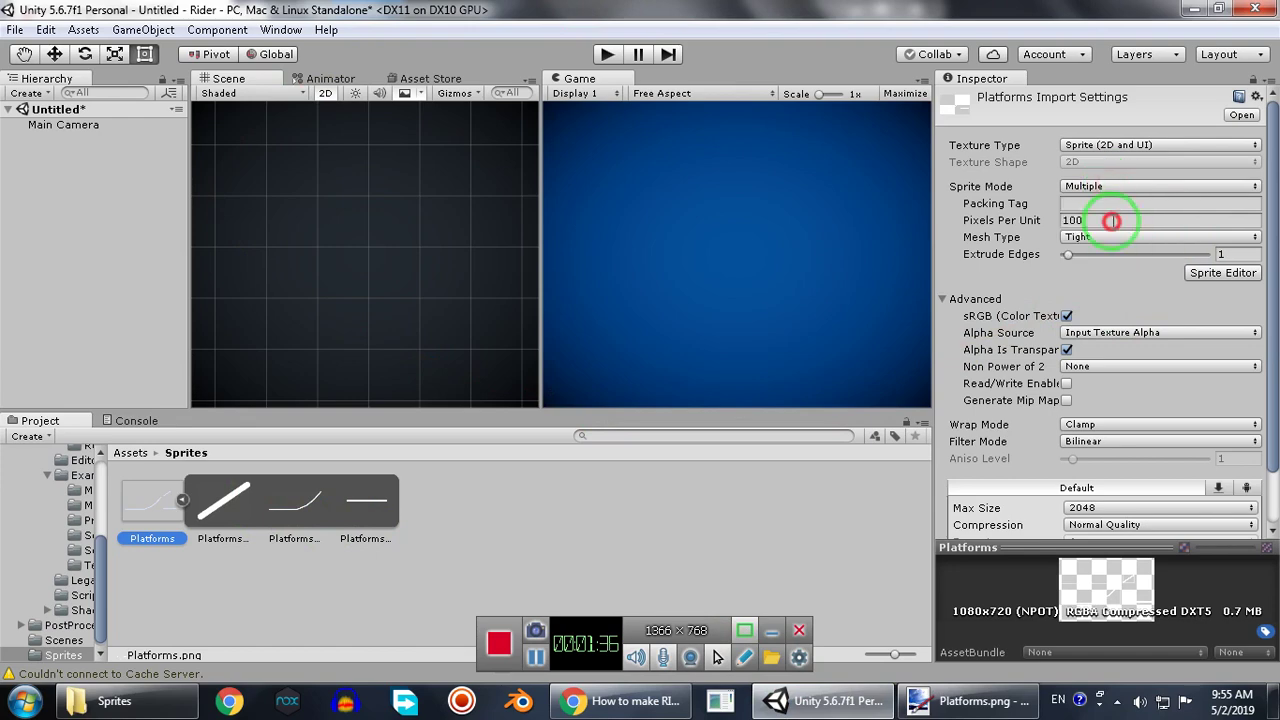
{"action": "left_click", "coordinate": [1217, 274]}
{"action": "left_click", "coordinate": [118, 36]}
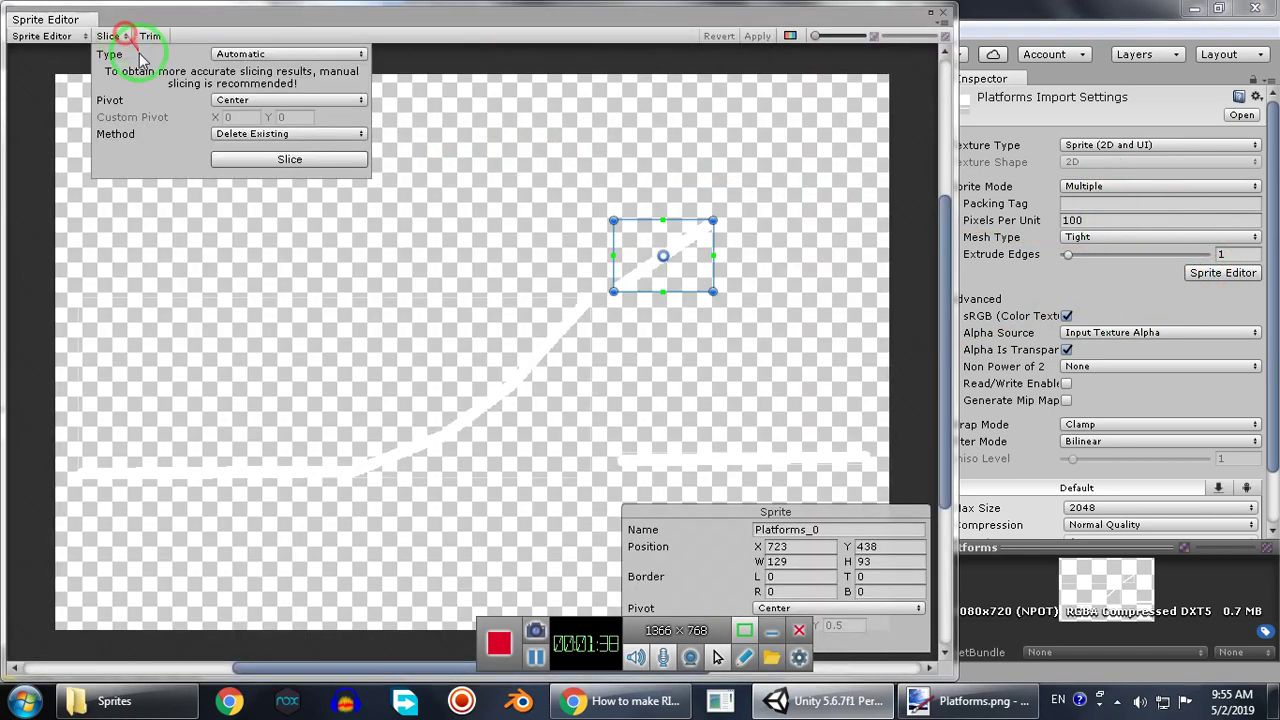
{"action": "left_click", "coordinate": [286, 163]}
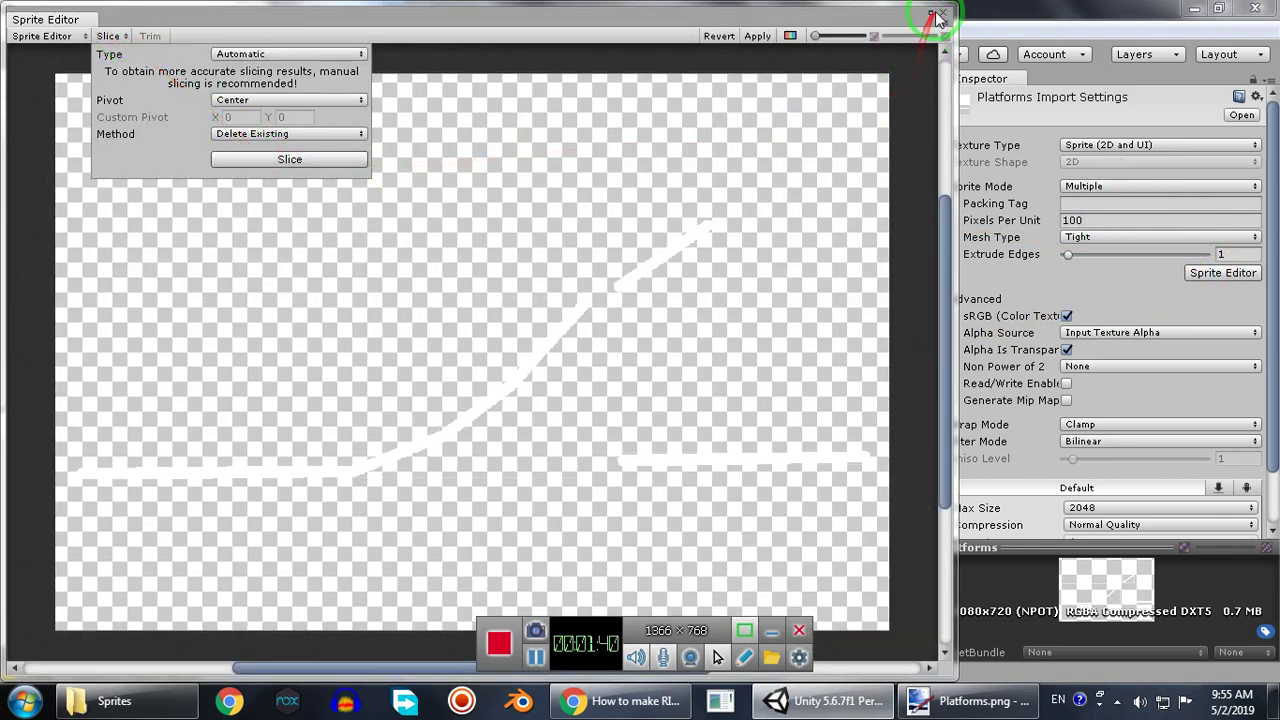
Check the sliced rectangles around the platform strokes and close the Sprite Editor, applying the slices.
{"action": "key", "text": "ctrl+z"}
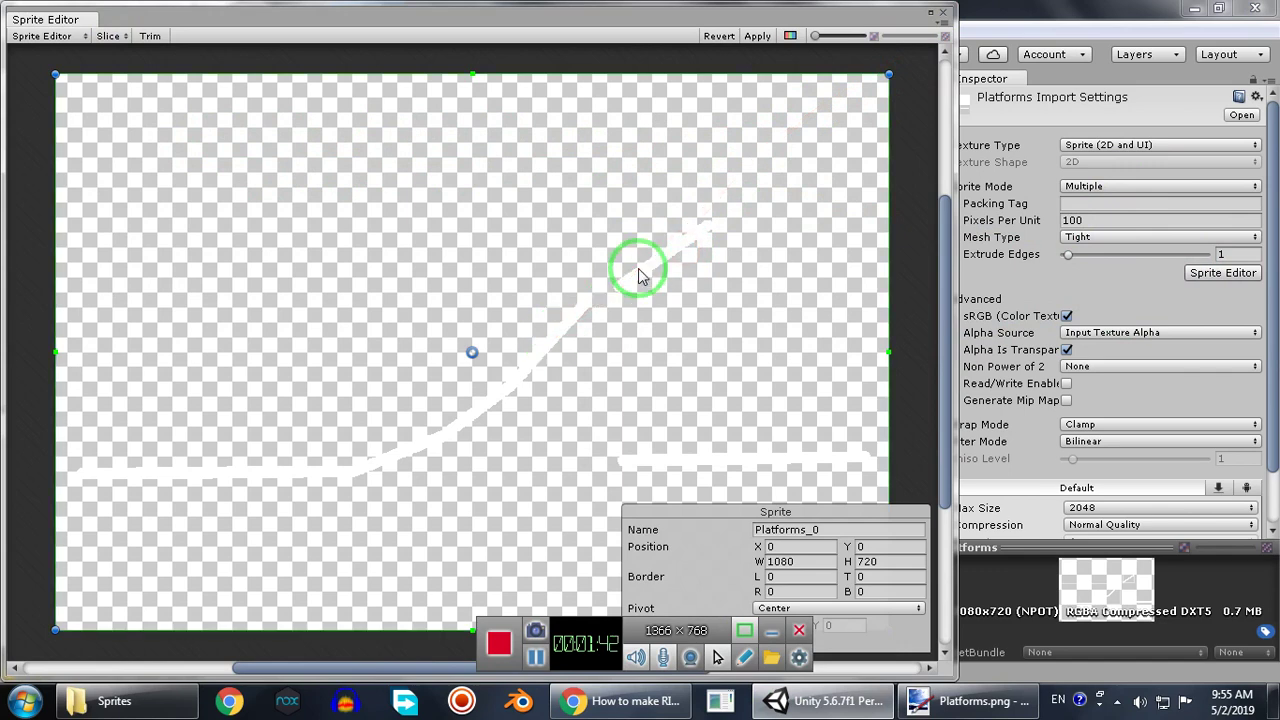
{"action": "key", "text": "ctrl+y"}
{"action": "left_click", "coordinate": [643, 286]}
{"action": "left_click", "coordinate": [515, 349]}
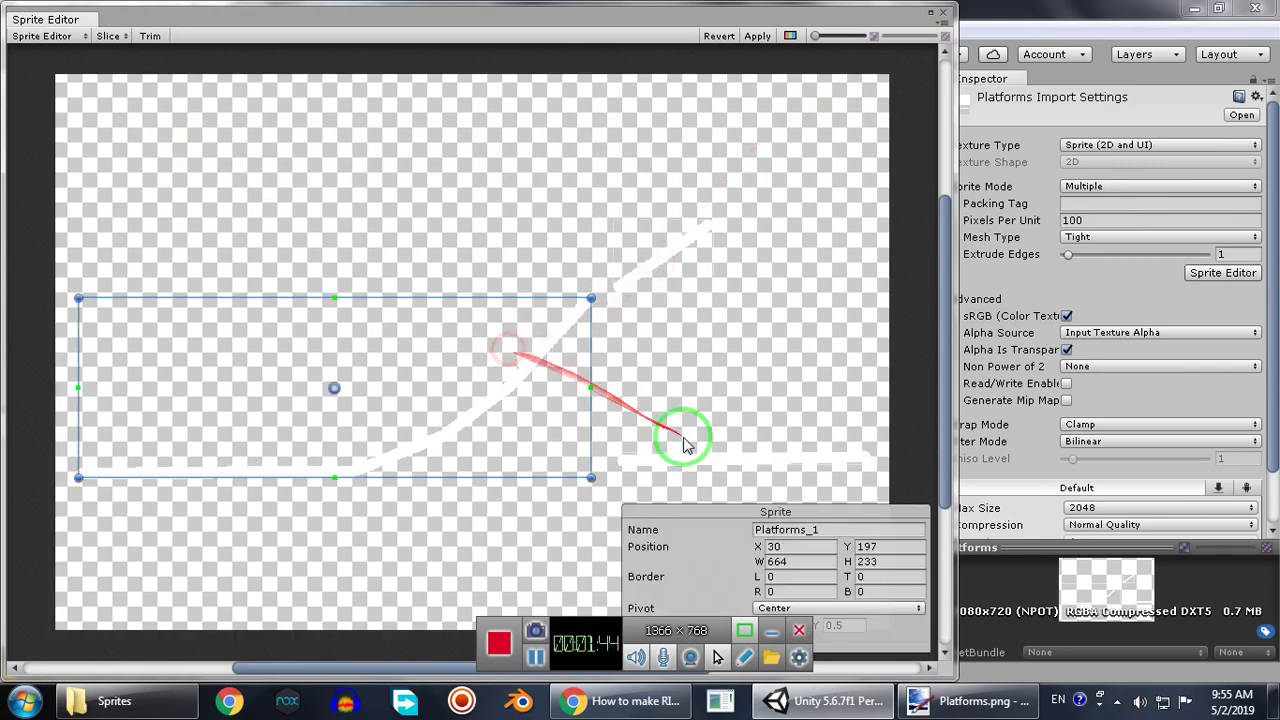
{"action": "left_click", "coordinate": [698, 449]}
{"action": "left_click", "coordinate": [451, 371]}
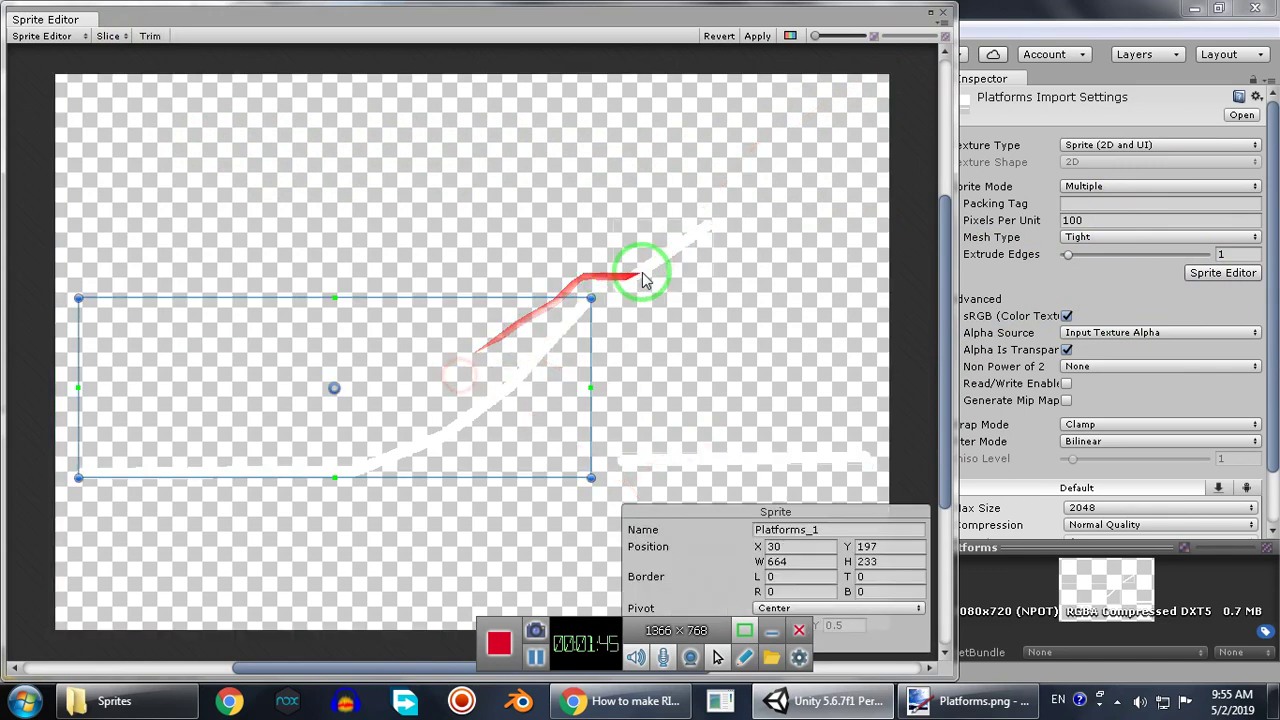
{"action": "left_click", "coordinate": [643, 271]}
{"action": "left_click", "coordinate": [668, 438]}
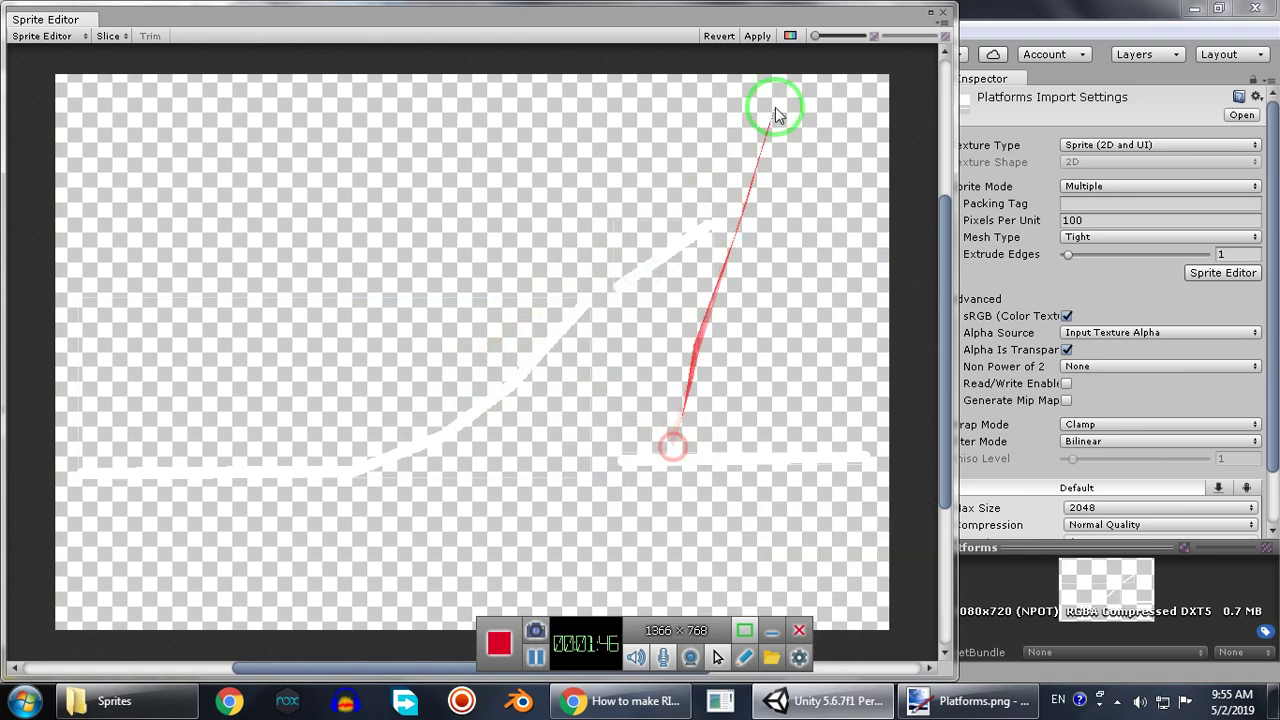
{"action": "left_click", "coordinate": [945, 17]}
{"action": "left_click", "coordinate": [712, 381]}
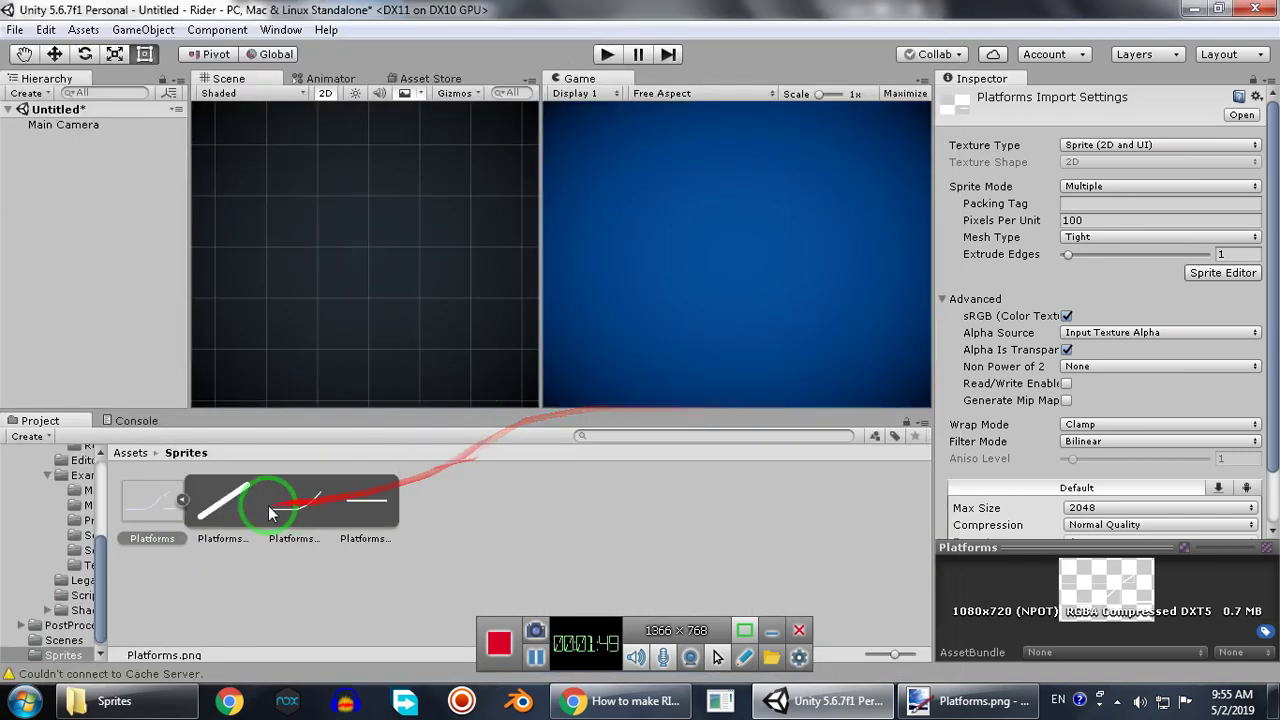
Add the curved platform sprite Platforms_1 to the scene and stretch it horizontally to an X scale of about 1.24.
{"action": "left_click", "coordinate": [215, 505]}
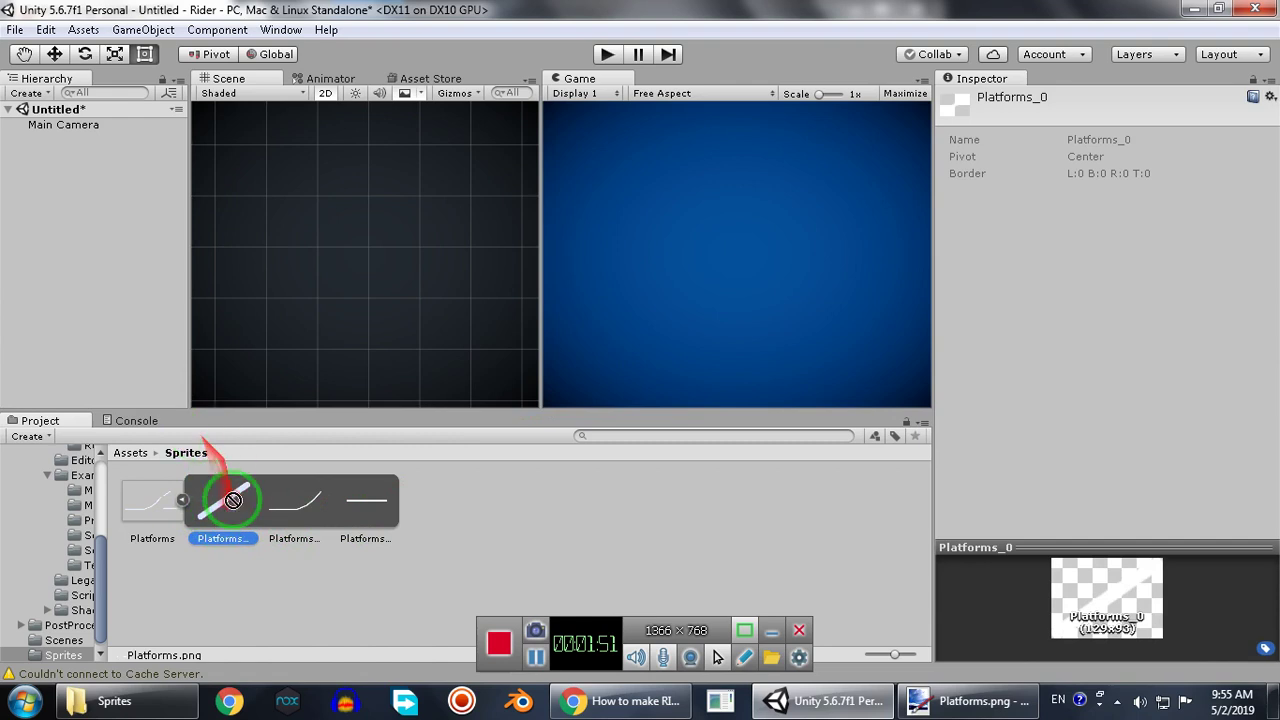
{"action": "left_click_drag", "start_coordinate": [240, 405], "coordinate": [108, 265]}
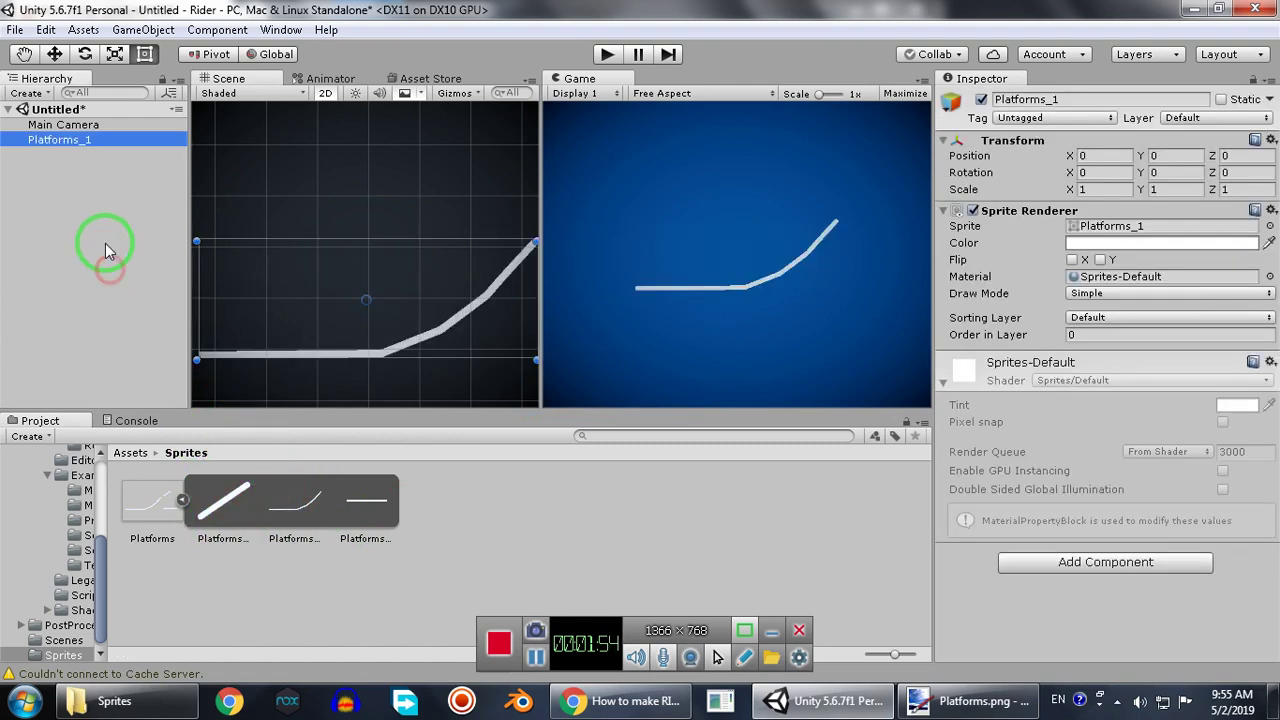
{"action": "middle_click_drag", "start_coordinate": [420, 325], "coordinate": [339, 298]}
{"action": "scroll", "coordinate": [490, 301], "scroll_direction": "down", "scroll_amount": 1}
{"action": "left_click_drag", "start_coordinate": [472, 286], "coordinate": [404, 304]}
Add a Line Renderer component to the curved platform and collapse its settings.
{"action": "middle_click_drag", "start_coordinate": [358, 324], "coordinate": [535, 322]}
{"action": "scroll", "coordinate": [387, 333], "scroll_direction": "up", "scroll_amount": 14}
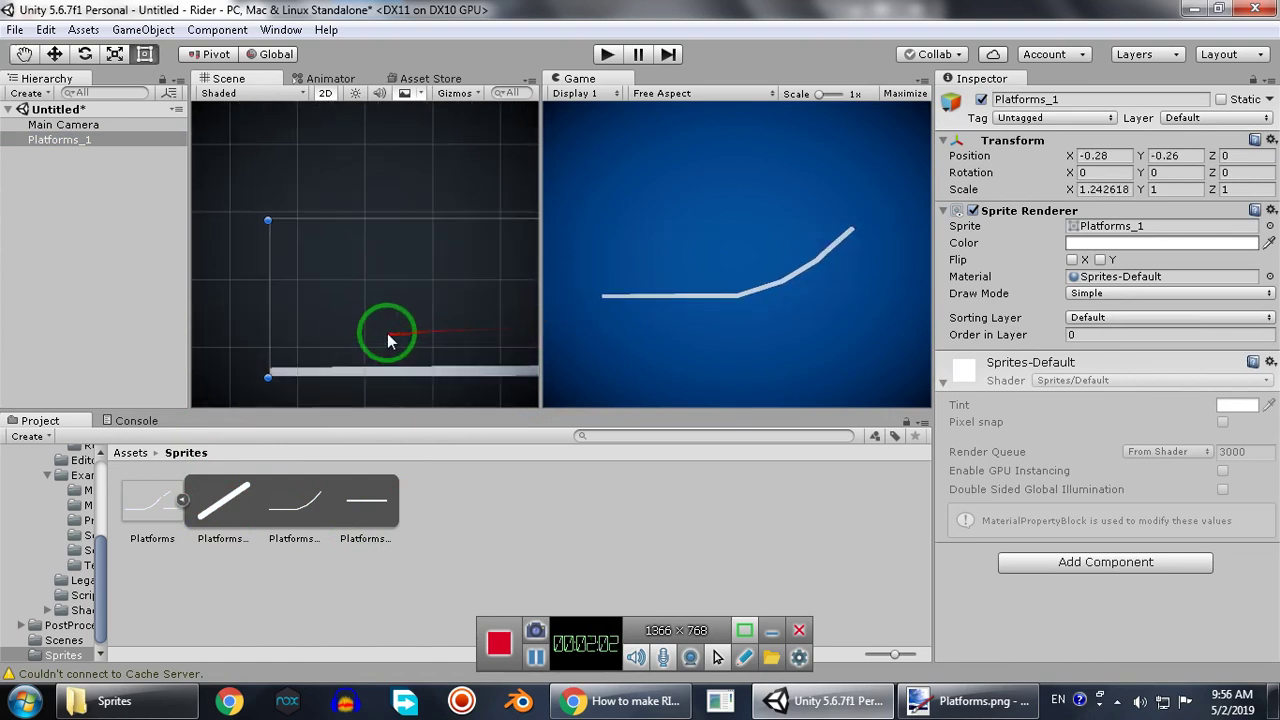
{"action": "left_click", "coordinate": [1148, 561]}
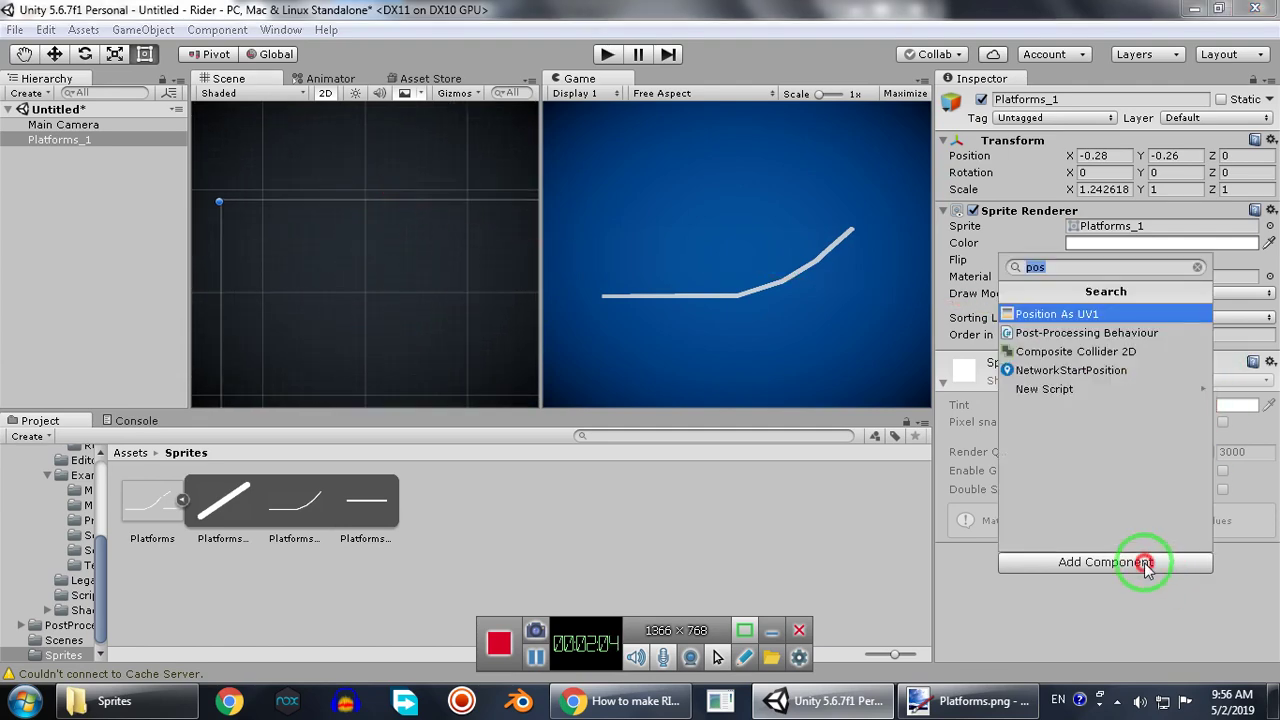
{"action": "type", "text": "lin"}
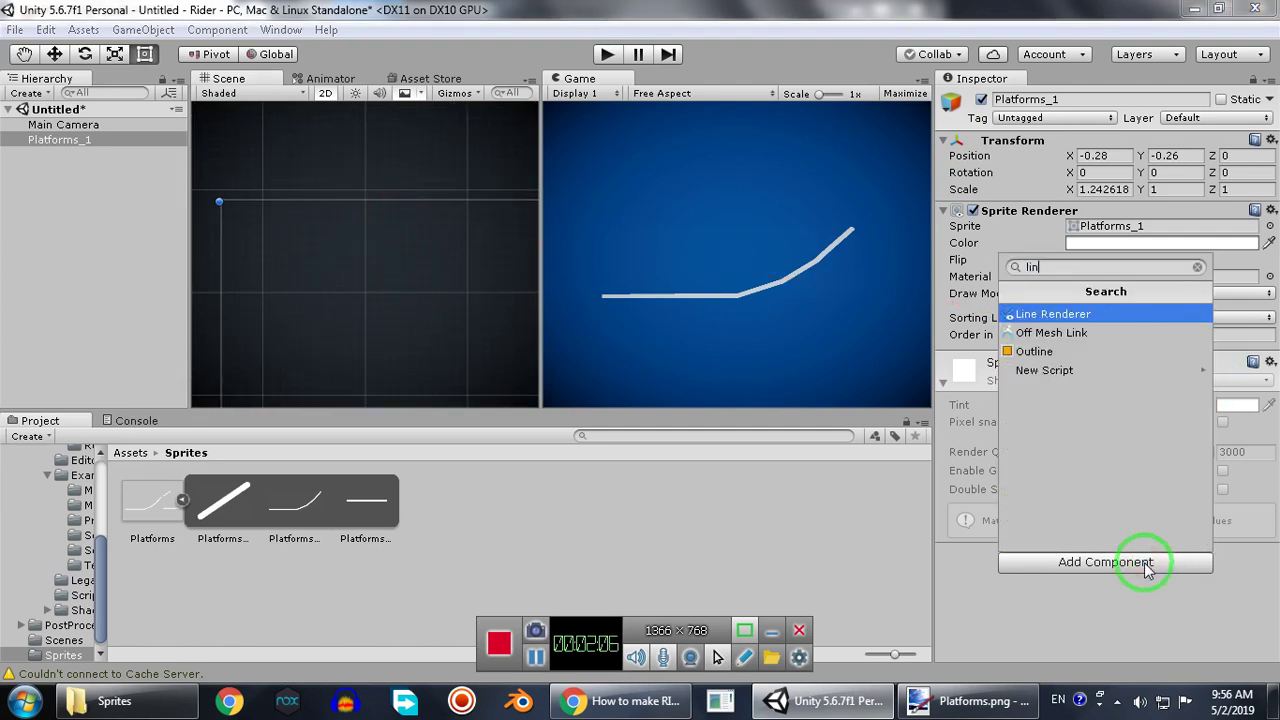
{"action": "key", "text": "Return"}
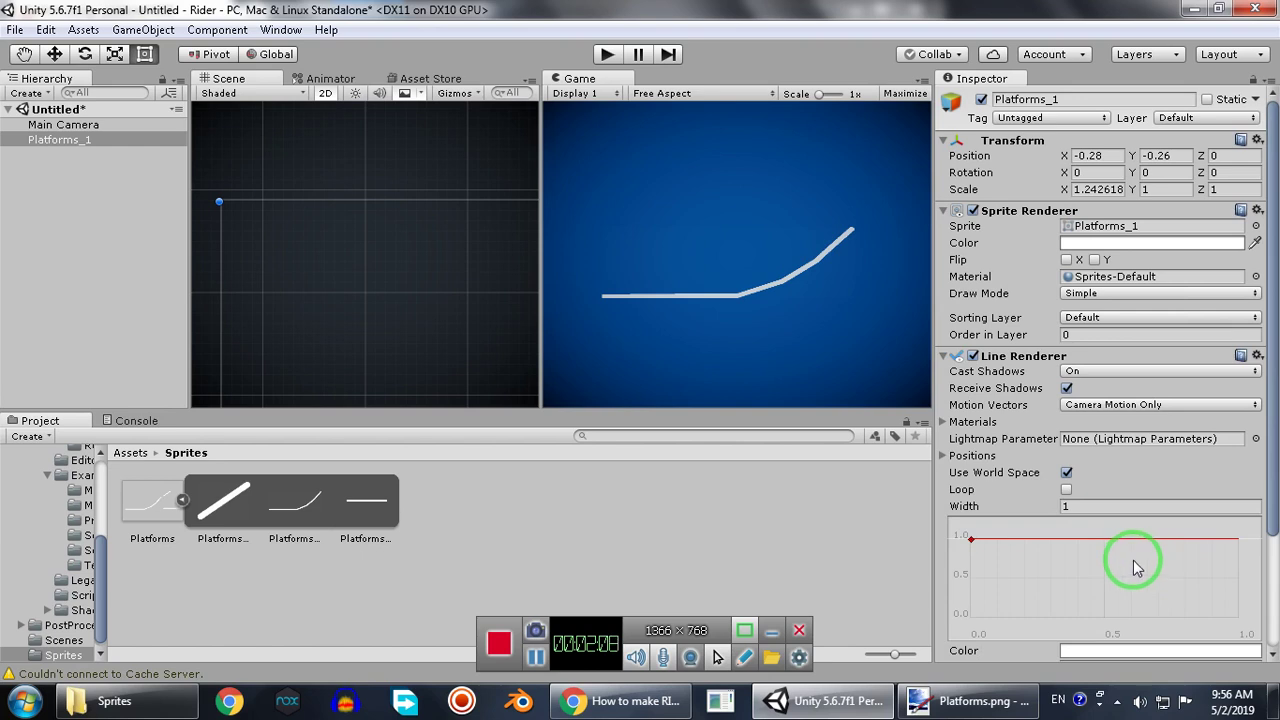
{"action": "left_click", "coordinate": [943, 356]}
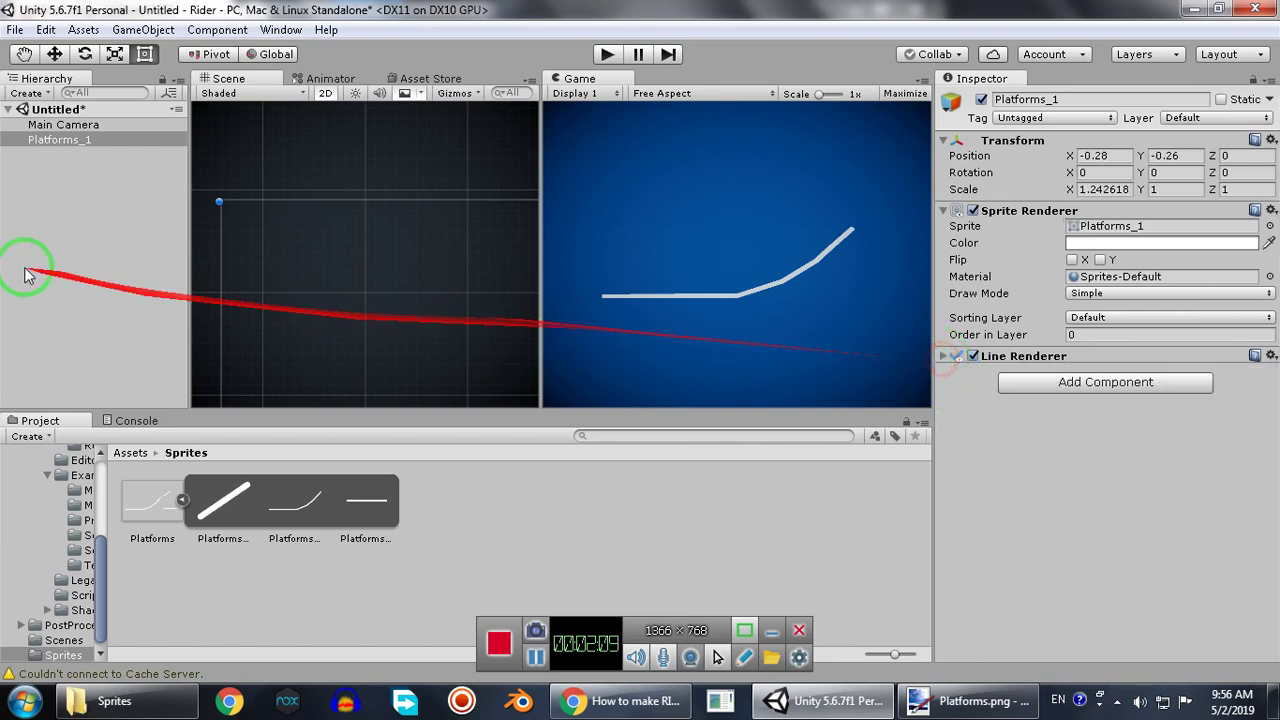
Check User Layer 8 in the layer settings and assign the curved platform Platforms_1 to the Platform layer.
{"action": "left_click", "coordinate": [1215, 118]}
{"action": "left_click", "coordinate": [1214, 266]}
{"action": "left_click", "coordinate": [1084, 330]}
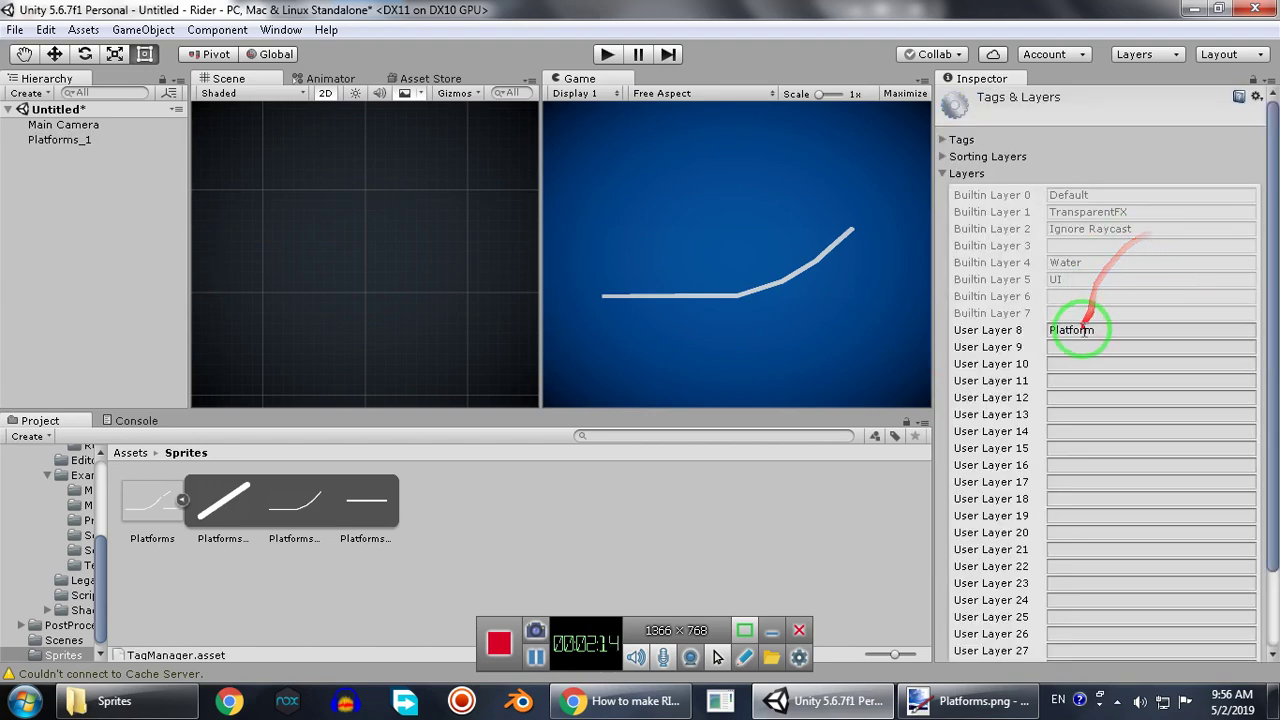
{"action": "left_click", "coordinate": [52, 140]}
{"action": "left_click", "coordinate": [1215, 118]}
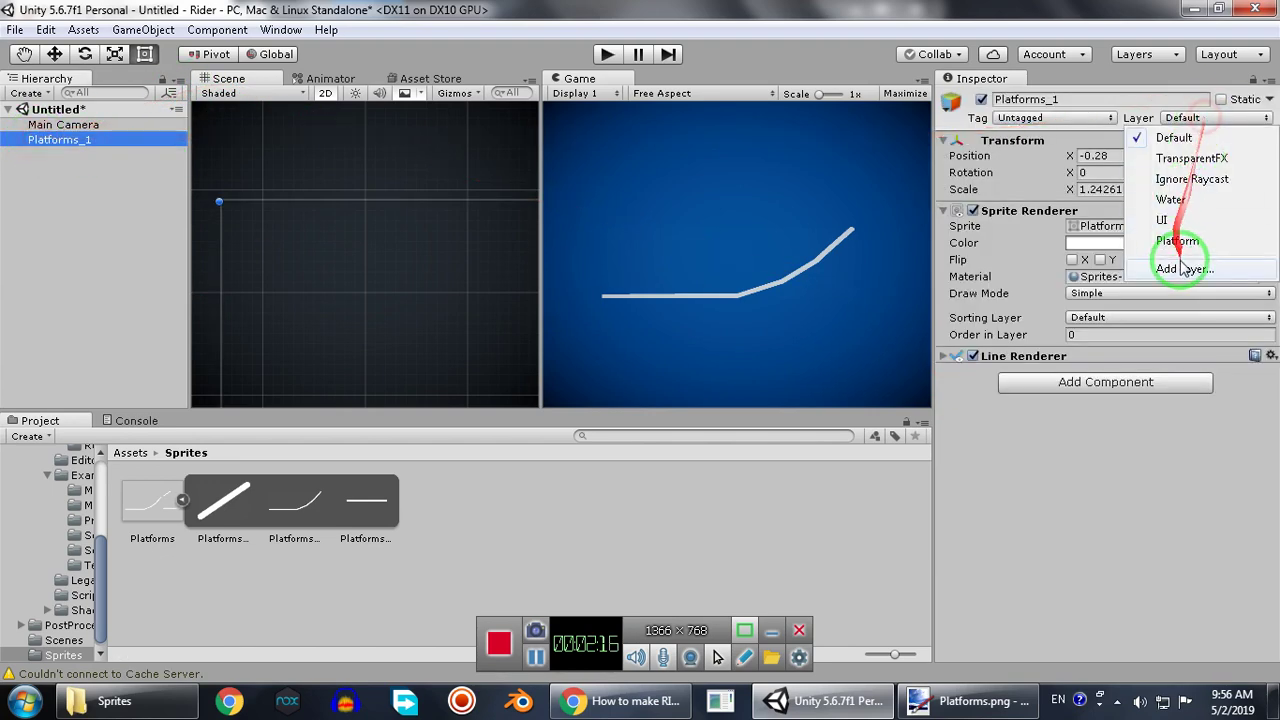
{"action": "left_click", "coordinate": [1177, 241]}
Add a Polygon Collider 2D to the curved platform and inspect its outline along the sprite's flat part.
{"action": "left_click", "coordinate": [1155, 385]}
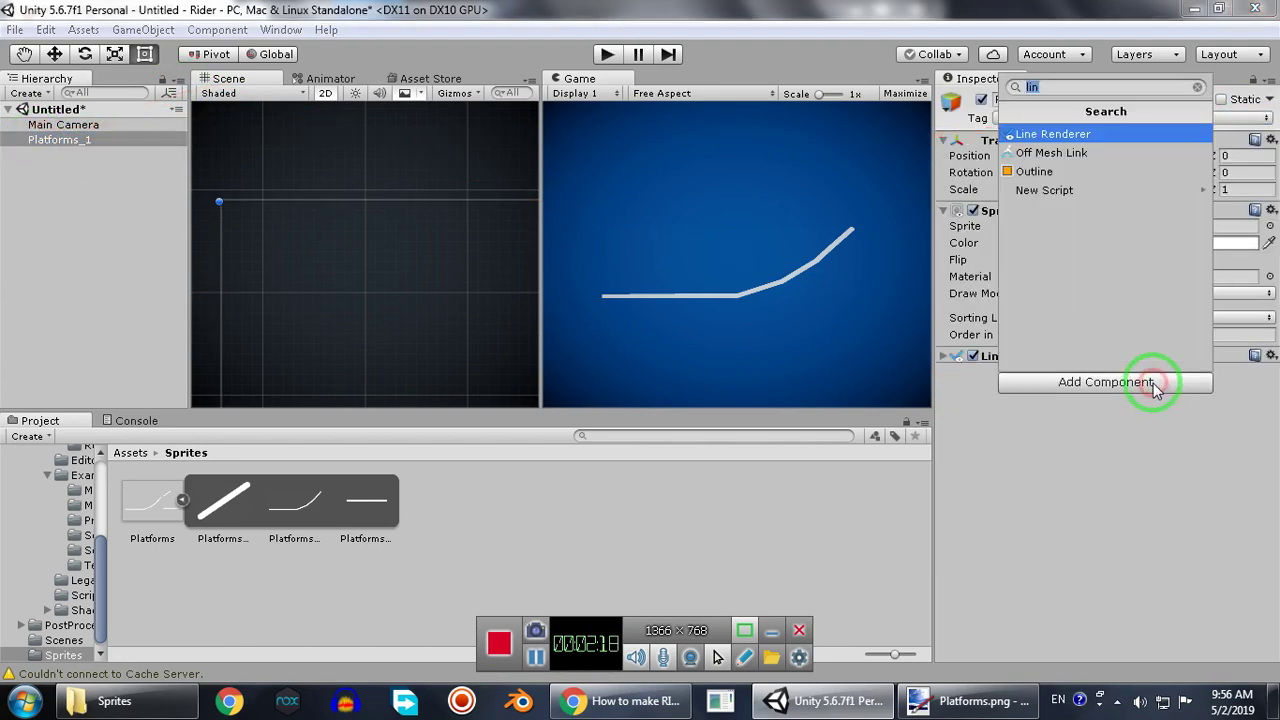
{"action": "type", "text": "pol"}
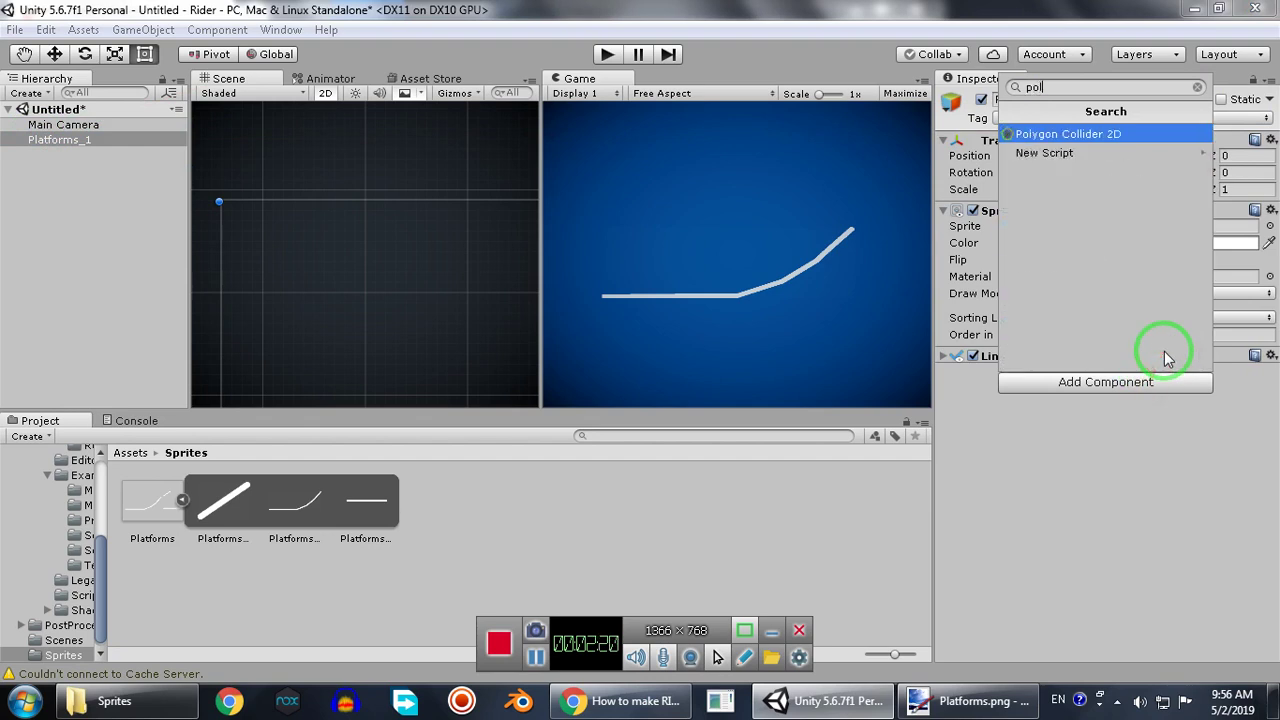
{"action": "key", "text": "Return"}
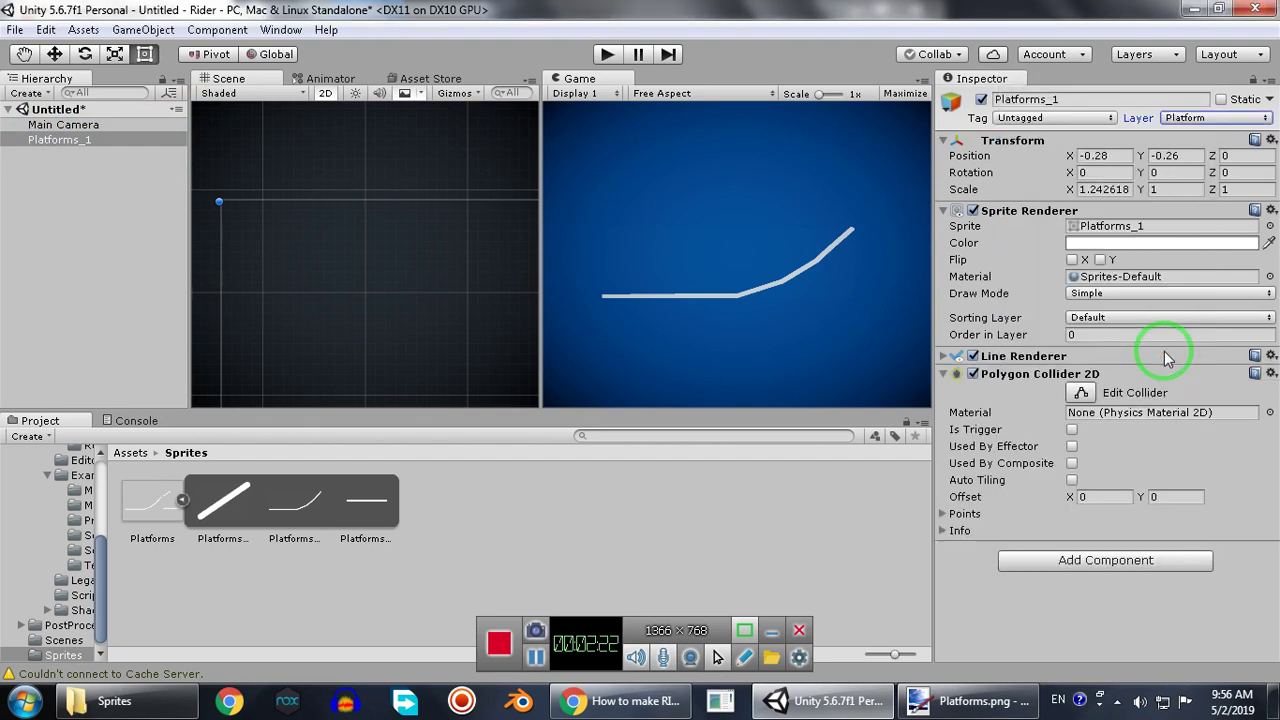
{"action": "double_click", "coordinate": [108, 139]}
{"action": "scroll", "coordinate": [384, 274], "scroll_direction": "up", "scroll_amount": 10}
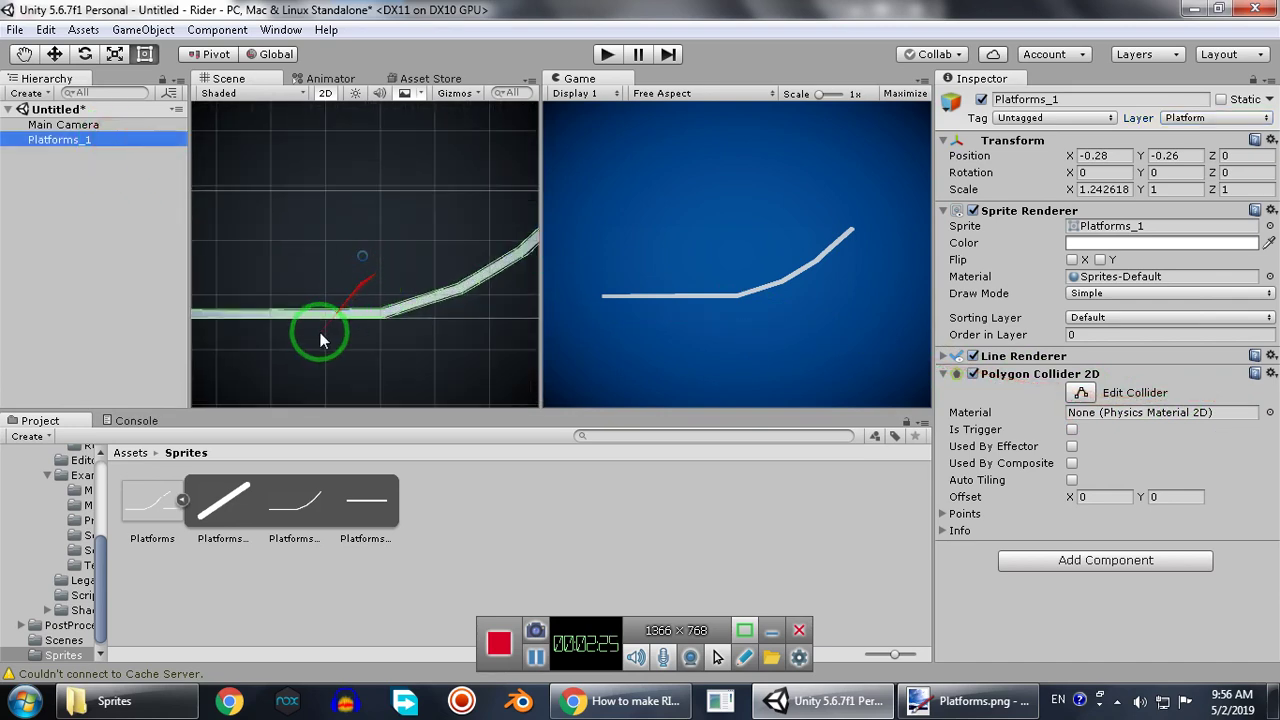
{"action": "scroll", "coordinate": [320, 335], "scroll_direction": "up", "scroll_amount": 5}
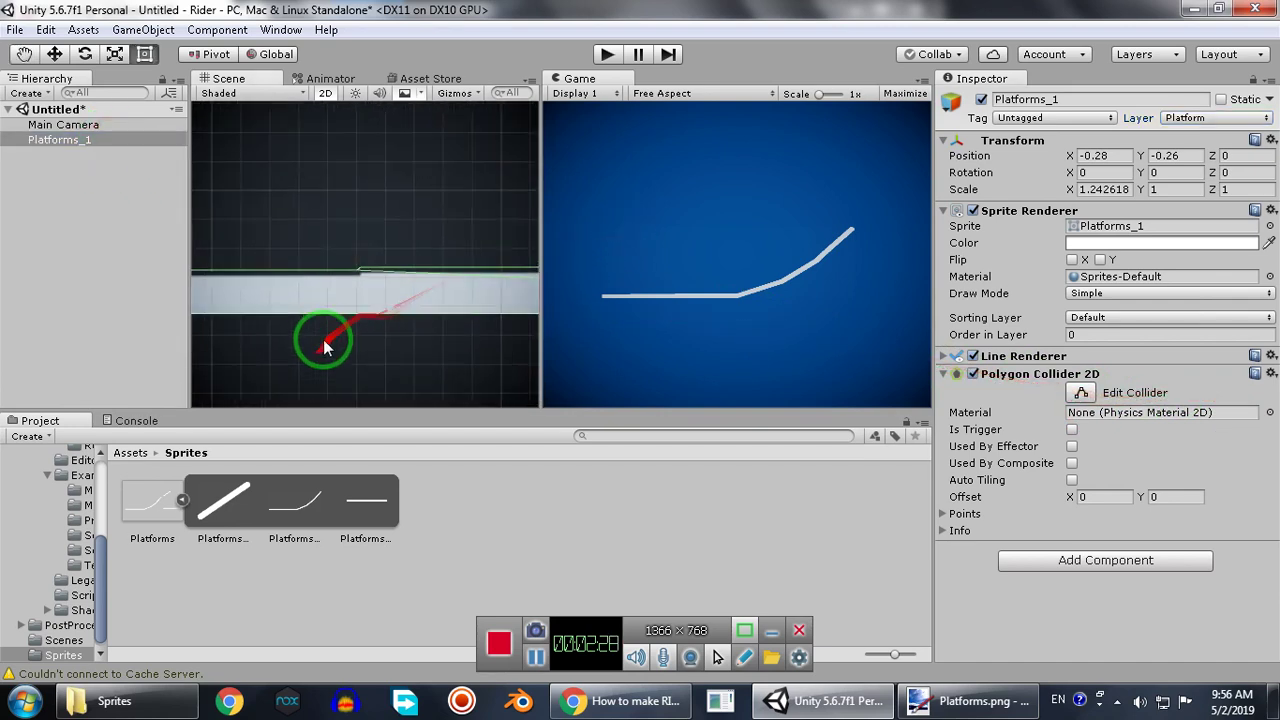
{"action": "scroll", "coordinate": [323, 345], "scroll_direction": "up", "scroll_amount": 4}
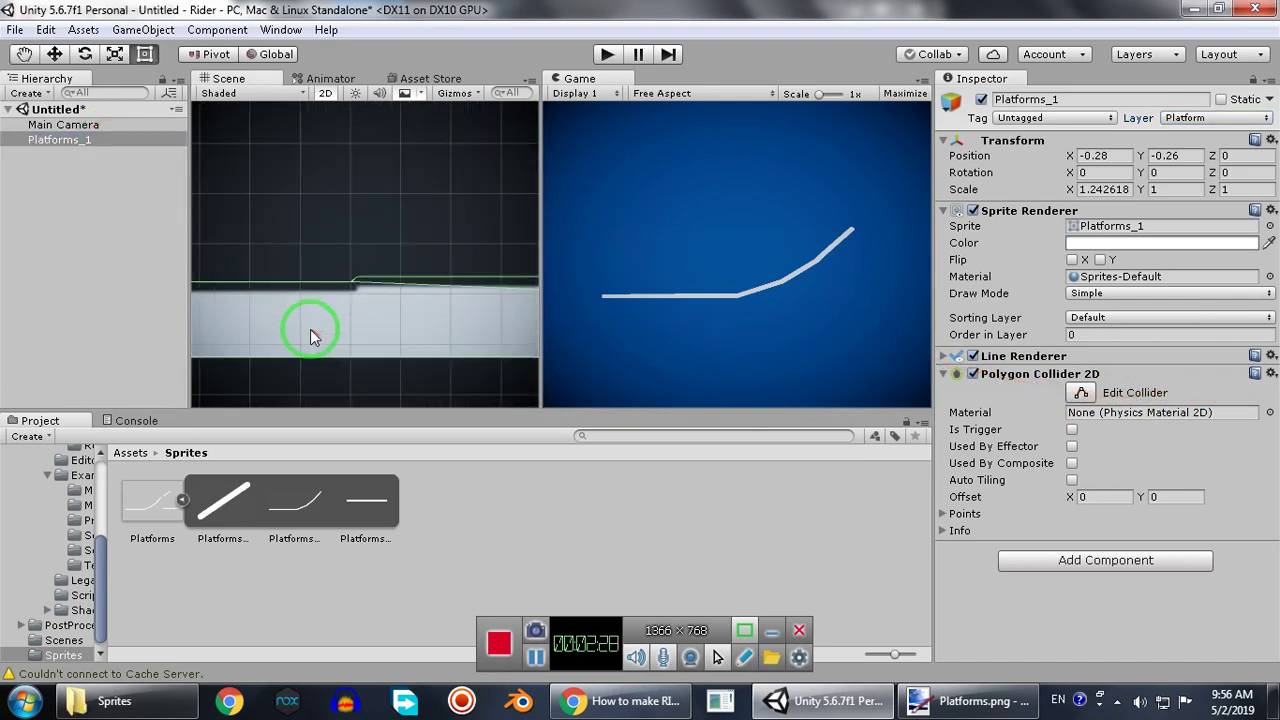
Start editing the polygon collider, delete surplus vertices at the step in the flat section's upper outline and fit that outline to the sprite.
{"action": "left_click", "coordinate": [1080, 396]}
{"action": "scroll", "coordinate": [337, 215], "scroll_direction": "up", "scroll_amount": 8}
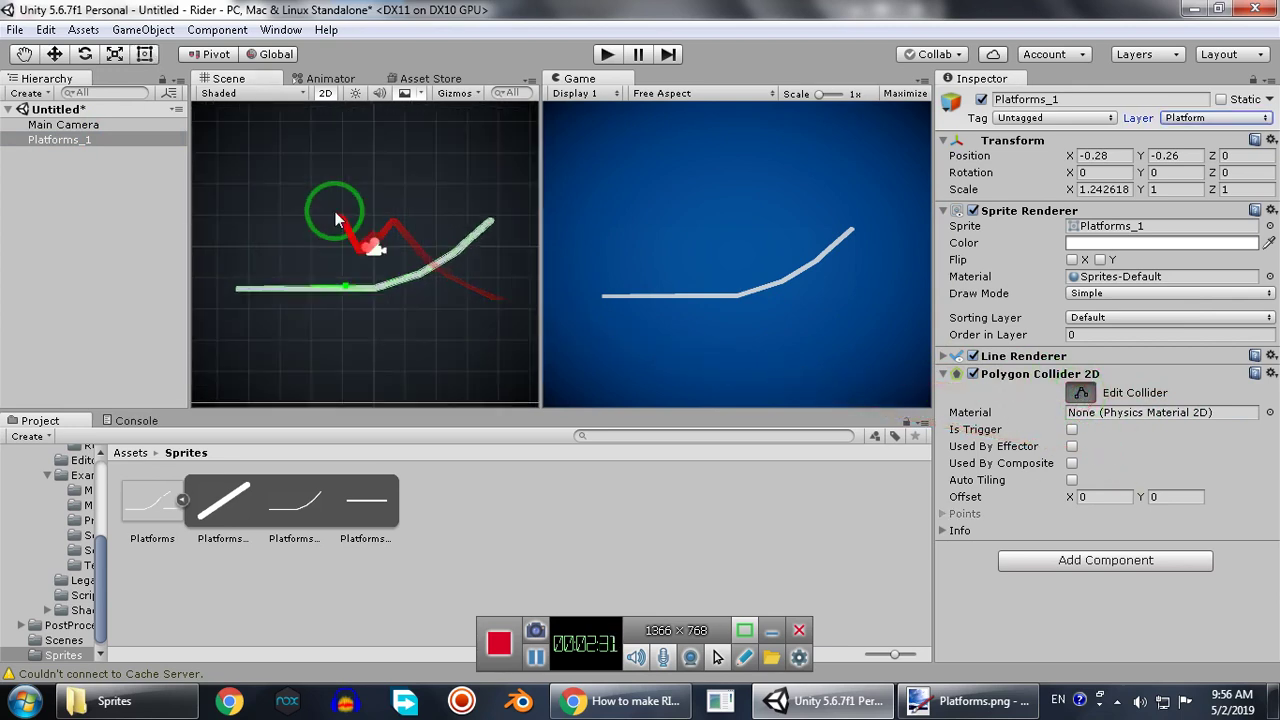
{"action": "middle_click_drag", "start_coordinate": [272, 208], "coordinate": [374, 203]}
{"action": "scroll", "coordinate": [345, 243], "scroll_direction": "up", "scroll_amount": 4}
{"action": "scroll", "coordinate": [345, 243], "scroll_direction": "up", "scroll_amount": 4}
{"action": "scroll", "coordinate": [308, 307], "scroll_direction": "up", "scroll_amount": 4}
{"action": "middle_click_drag", "start_coordinate": [308, 307], "coordinate": [443, 163]}
{"action": "scroll", "coordinate": [337, 280], "scroll_direction": "up", "scroll_amount": 5}
{"action": "scroll", "coordinate": [411, 322], "scroll_direction": "up", "scroll_amount": 5}
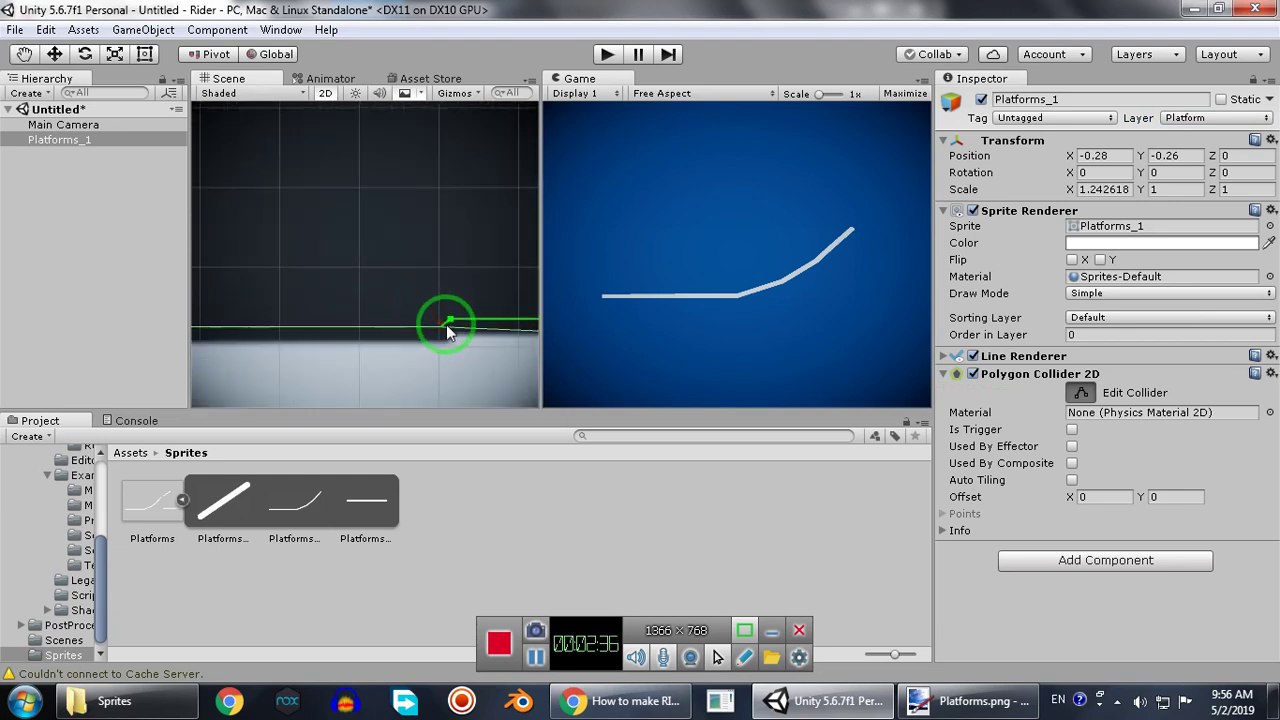
{"action": "left_click_drag", "start_coordinate": [440, 331], "coordinate": [442, 337]}
{"action": "left_click", "coordinate": [441, 336], "text": "ctrl"}
{"action": "middle_click_drag", "start_coordinate": [442, 337], "coordinate": [250, 329]}
{"action": "left_click", "coordinate": [354, 340], "text": "ctrl"}
{"action": "left_click_drag", "start_coordinate": [287, 332], "coordinate": [287, 329]}
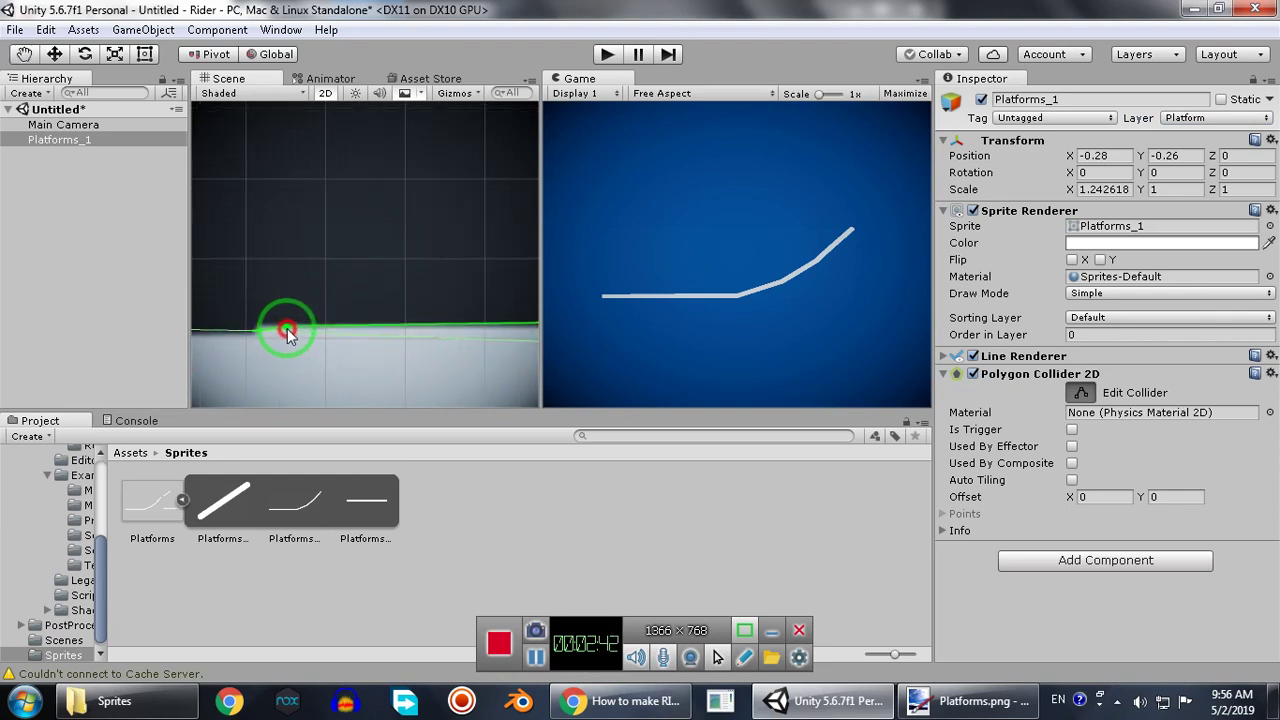
Lower the collider's upper outline onto the sprite's edge from the flat section to the start of the bend.
{"action": "middle_click_drag", "start_coordinate": [429, 362], "coordinate": [206, 334]}
{"action": "middle_click_drag", "start_coordinate": [470, 357], "coordinate": [288, 364]}
{"action": "middle_click_drag", "start_coordinate": [435, 348], "coordinate": [156, 333]}
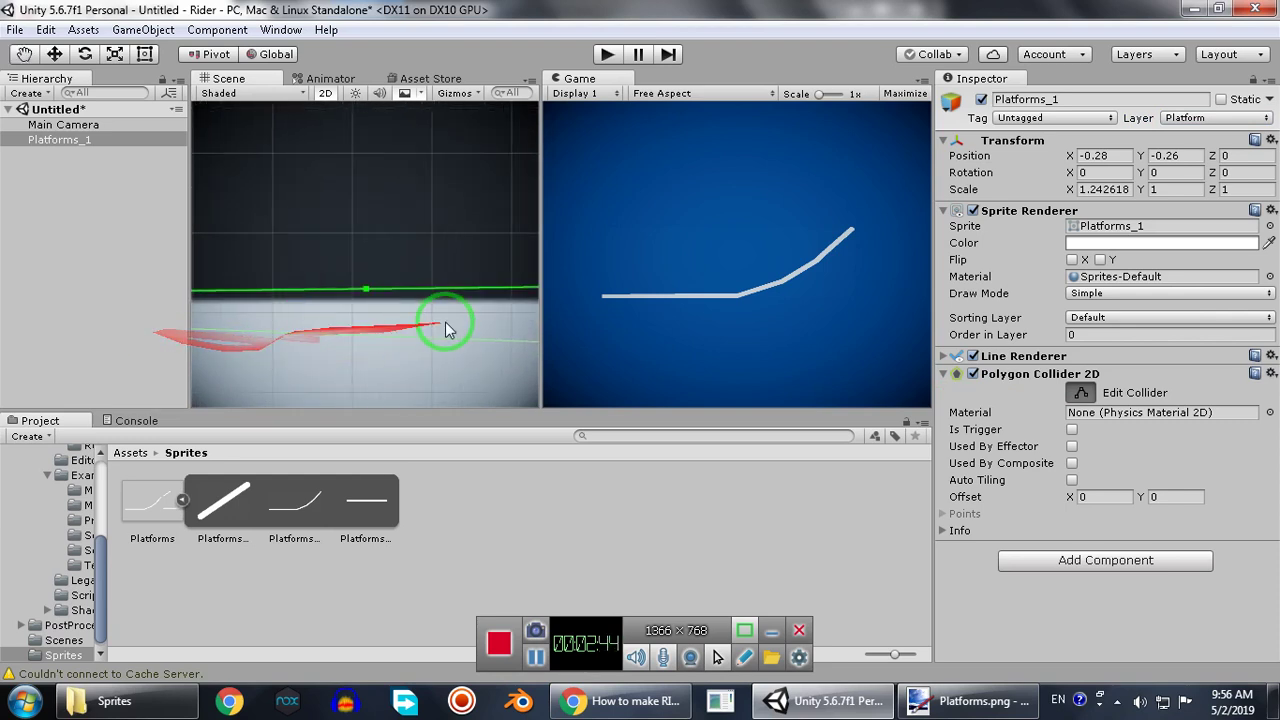
{"action": "left_click_drag", "start_coordinate": [447, 330], "coordinate": [372, 365]}
{"action": "middle_click_drag", "start_coordinate": [372, 365], "coordinate": [268, 350]}
{"action": "mouse_move", "coordinate": [329, 326]}
{"action": "left_mouse_down"}
{"action": "mouse_move", "coordinate": [326, 308]}
{"action": "mouse_move", "coordinate": [335, 320]}
{"action": "left_mouse_up"}
{"action": "left_click_drag", "start_coordinate": [389, 289], "coordinate": [395, 299]}
{"action": "middle_click_drag", "start_coordinate": [400, 300], "coordinate": [270, 345]}
Align the collider's upper vertices with the sprite's edge through the gently rising part of the curve.
{"action": "middle_click_drag", "start_coordinate": [453, 276], "coordinate": [323, 238]}
{"action": "left_click_drag", "start_coordinate": [323, 238], "coordinate": [349, 234]}
{"action": "left_click_drag", "start_coordinate": [437, 193], "coordinate": [442, 206]}
{"action": "middle_click_drag", "start_coordinate": [504, 198], "coordinate": [339, 262]}
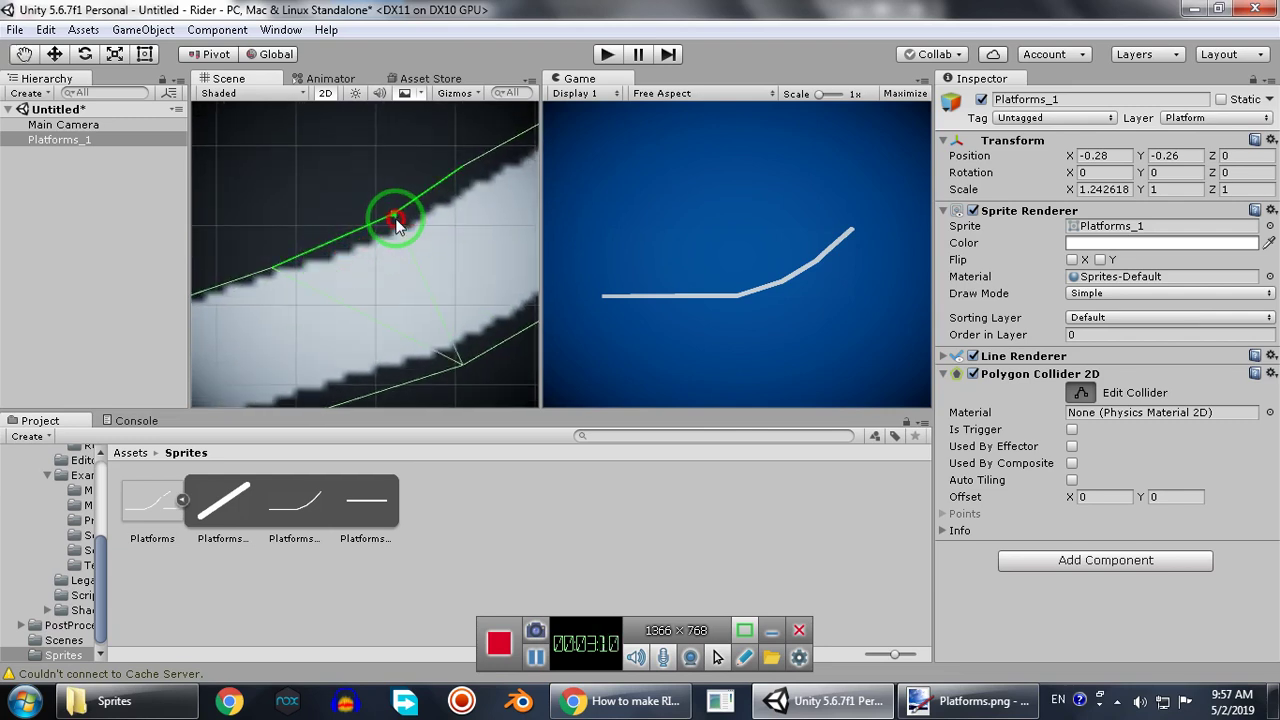
{"action": "left_click_drag", "start_coordinate": [396, 219], "coordinate": [401, 228]}
{"action": "middle_click_drag", "start_coordinate": [418, 225], "coordinate": [364, 255]}
{"action": "left_click_drag", "start_coordinate": [406, 195], "coordinate": [426, 212]}
{"action": "middle_click_drag", "start_coordinate": [462, 180], "coordinate": [360, 222]}
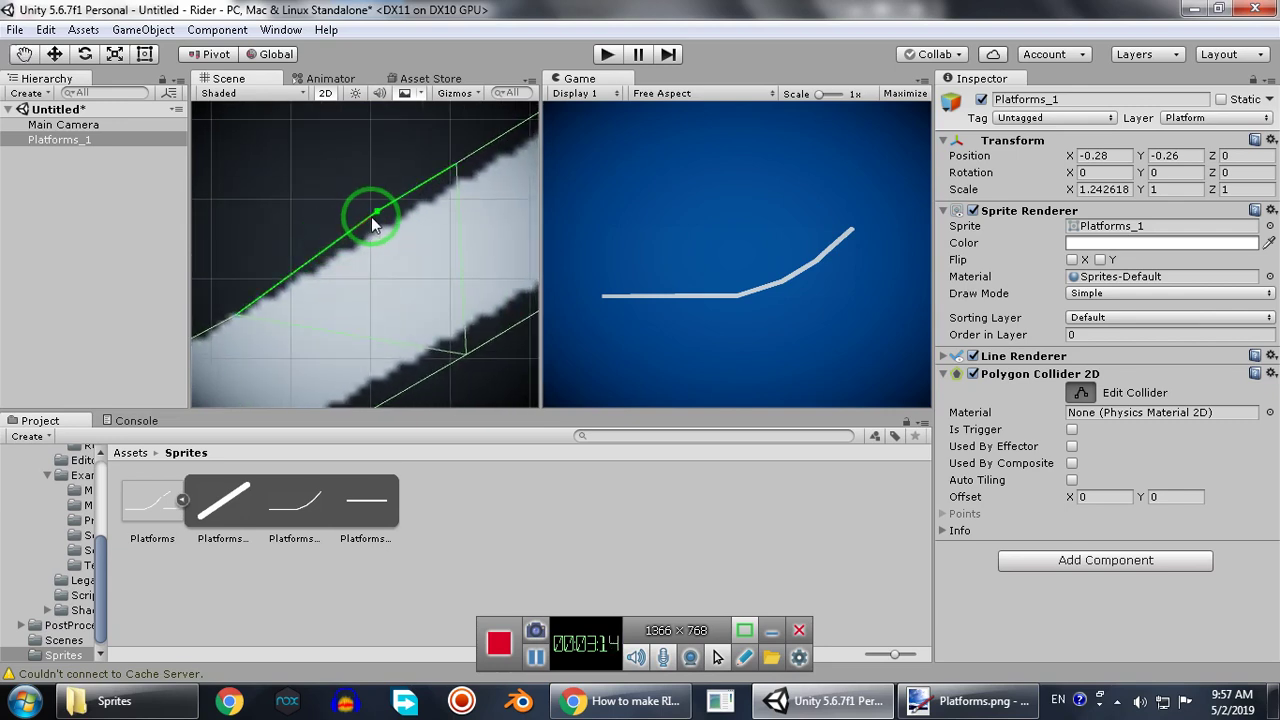
Pull the collider's upper vertices onto the sprite's edge along the curve's steeper middle part and delete the outlying vertex there.
{"action": "left_click_drag", "start_coordinate": [376, 211], "coordinate": [388, 221]}
{"action": "middle_click_drag", "start_coordinate": [454, 176], "coordinate": [445, 218]}
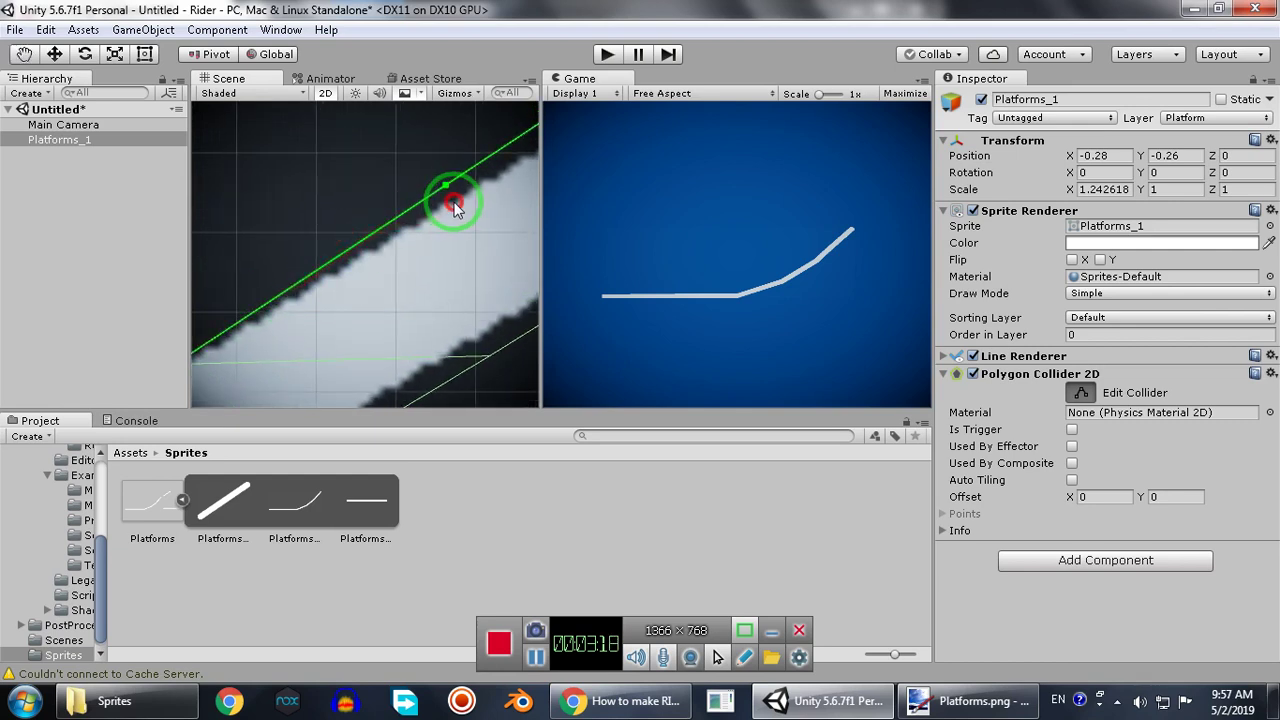
{"action": "left_click_drag", "start_coordinate": [456, 202], "coordinate": [466, 217]}
{"action": "middle_click_drag", "start_coordinate": [411, 222], "coordinate": [352, 235]}
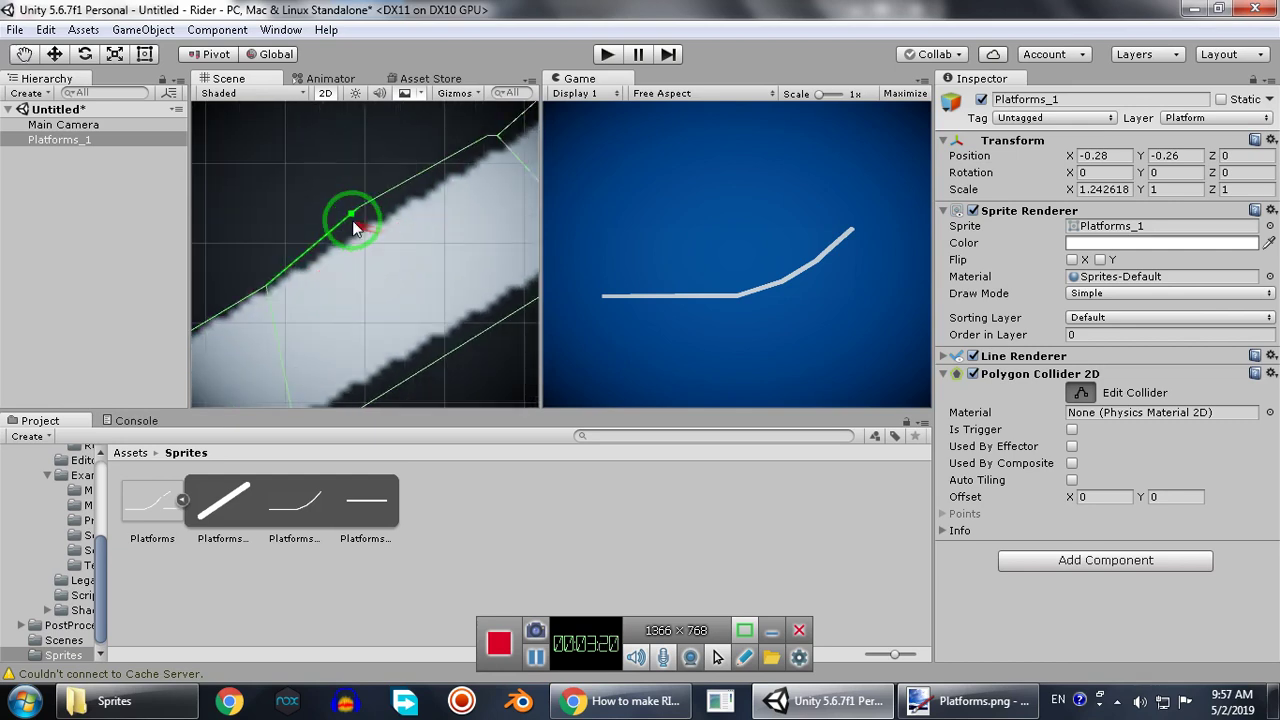
{"action": "left_click_drag", "start_coordinate": [352, 205], "coordinate": [382, 213]}
{"action": "mouse_move", "coordinate": [384, 218]}
{"action": "middle_mouse_down"}
{"action": "mouse_move", "coordinate": [355, 225]}
{"action": "mouse_move", "coordinate": [324, 210]}
{"action": "mouse_move", "coordinate": [400, 207]}
{"action": "middle_mouse_up"}
{"action": "mouse_move", "coordinate": [400, 207]}
{"action": "left_mouse_down"}
{"action": "mouse_move", "coordinate": [385, 195]}
{"action": "mouse_move", "coordinate": [404, 212]}
{"action": "left_mouse_up"}
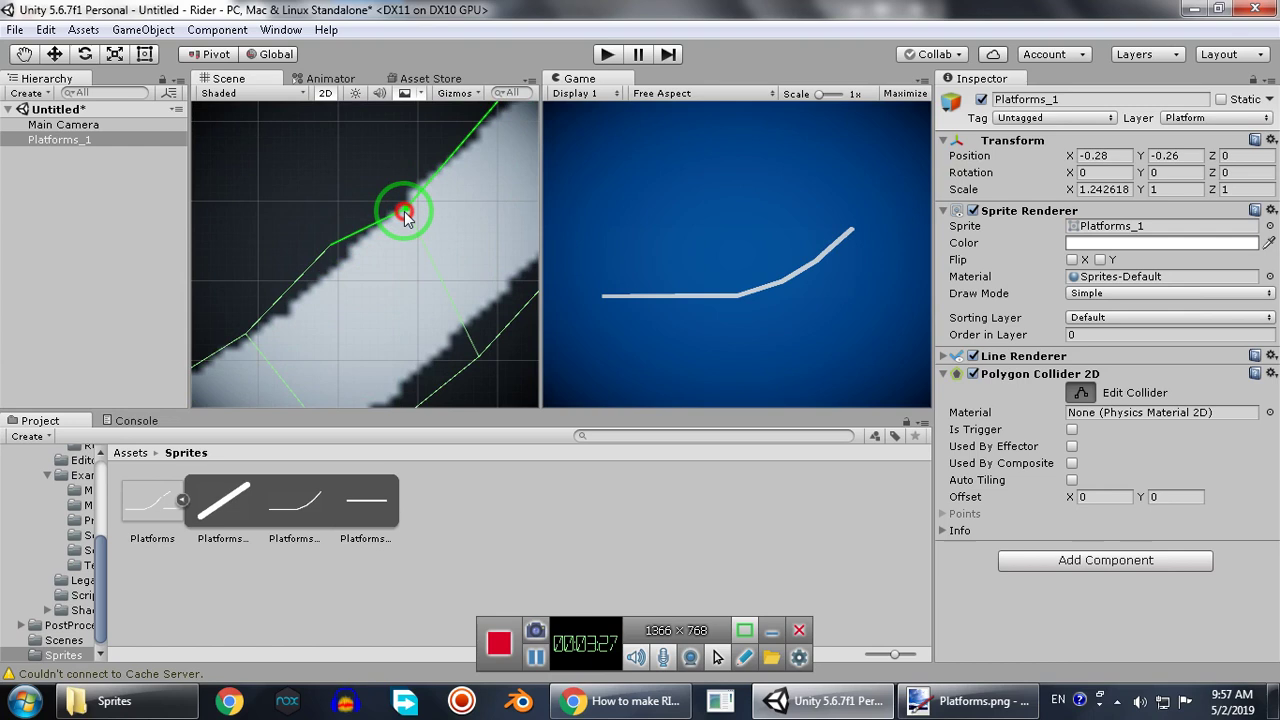
{"action": "left_click", "coordinate": [332, 247], "text": "ctrl"}
Fit the collider's upper outline to the platform's final steep stretch up to the tip's upper corner, deleting a surplus vertex.
{"action": "middle_click_drag", "start_coordinate": [432, 216], "coordinate": [288, 298]}
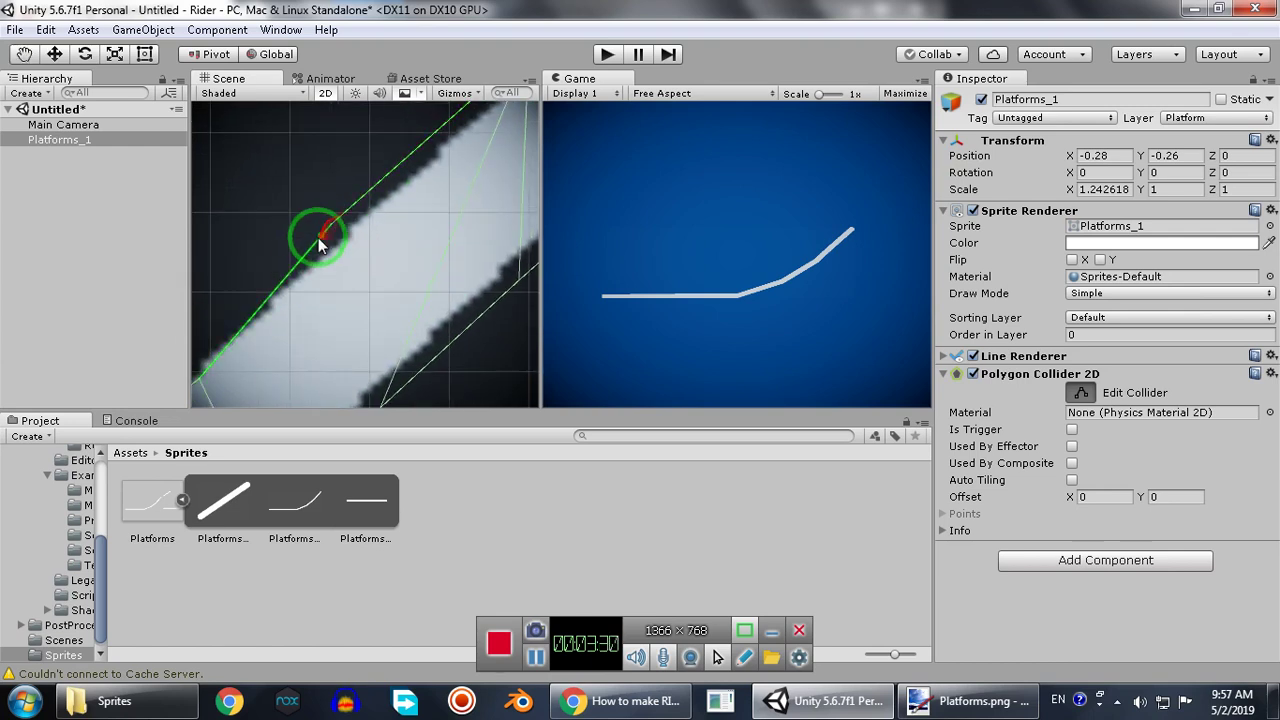
{"action": "left_click_drag", "start_coordinate": [335, 222], "coordinate": [353, 235]}
{"action": "middle_click_drag", "start_coordinate": [416, 171], "coordinate": [345, 232]}
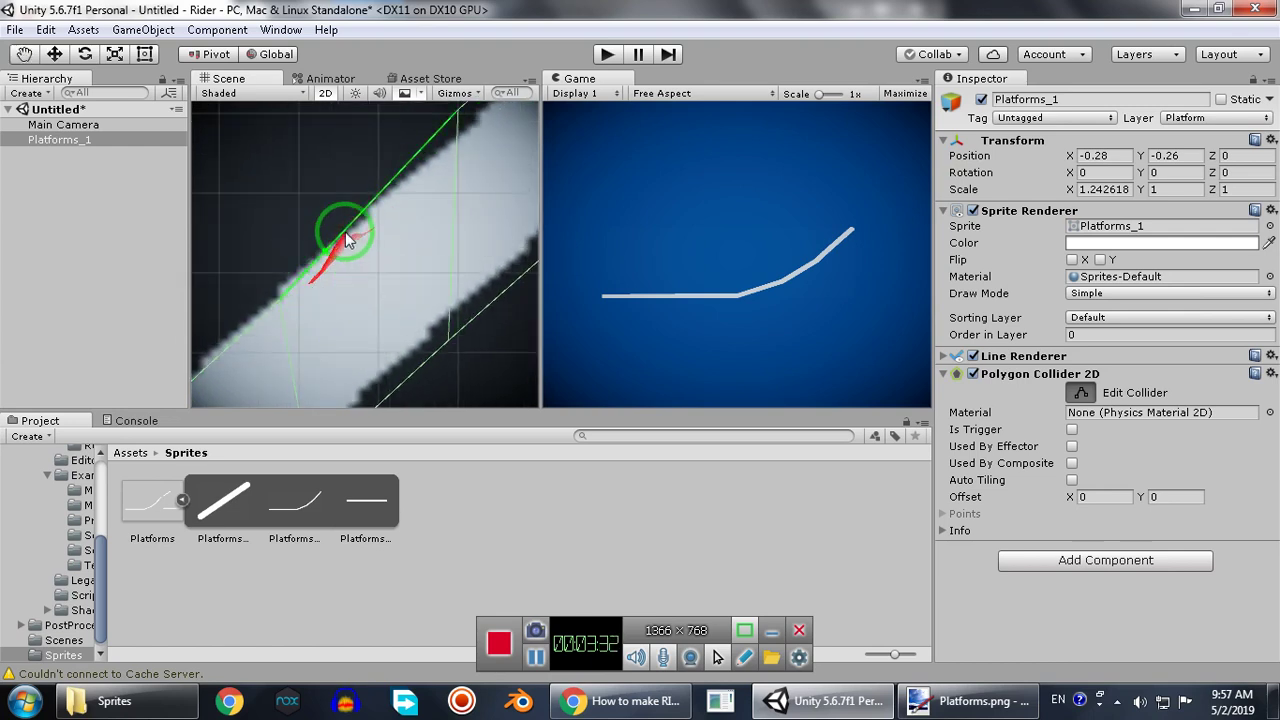
{"action": "middle_click_drag", "start_coordinate": [386, 180], "coordinate": [351, 305]}
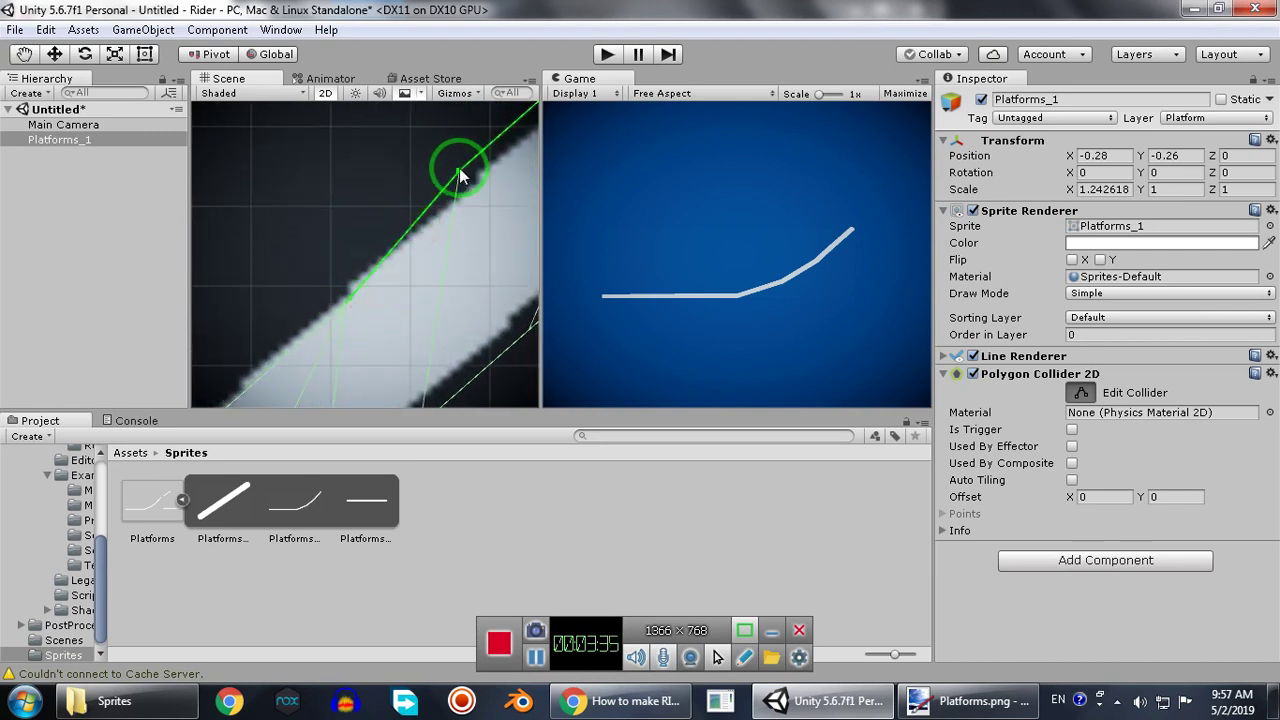
{"action": "left_click_drag", "start_coordinate": [459, 170], "coordinate": [475, 186]}
{"action": "middle_click_drag", "start_coordinate": [475, 186], "coordinate": [335, 280]}
{"action": "middle_click_drag", "start_coordinate": [416, 218], "coordinate": [313, 316]}
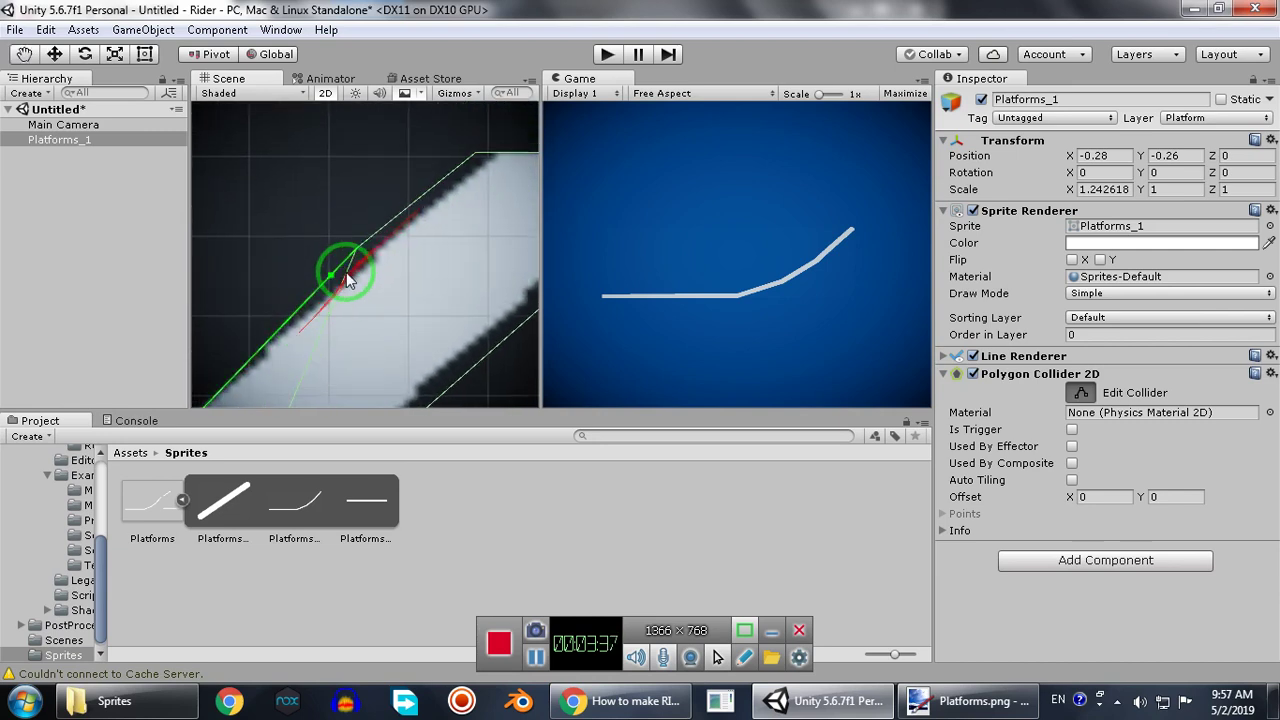
{"action": "left_click", "coordinate": [346, 272], "text": "ctrl"}
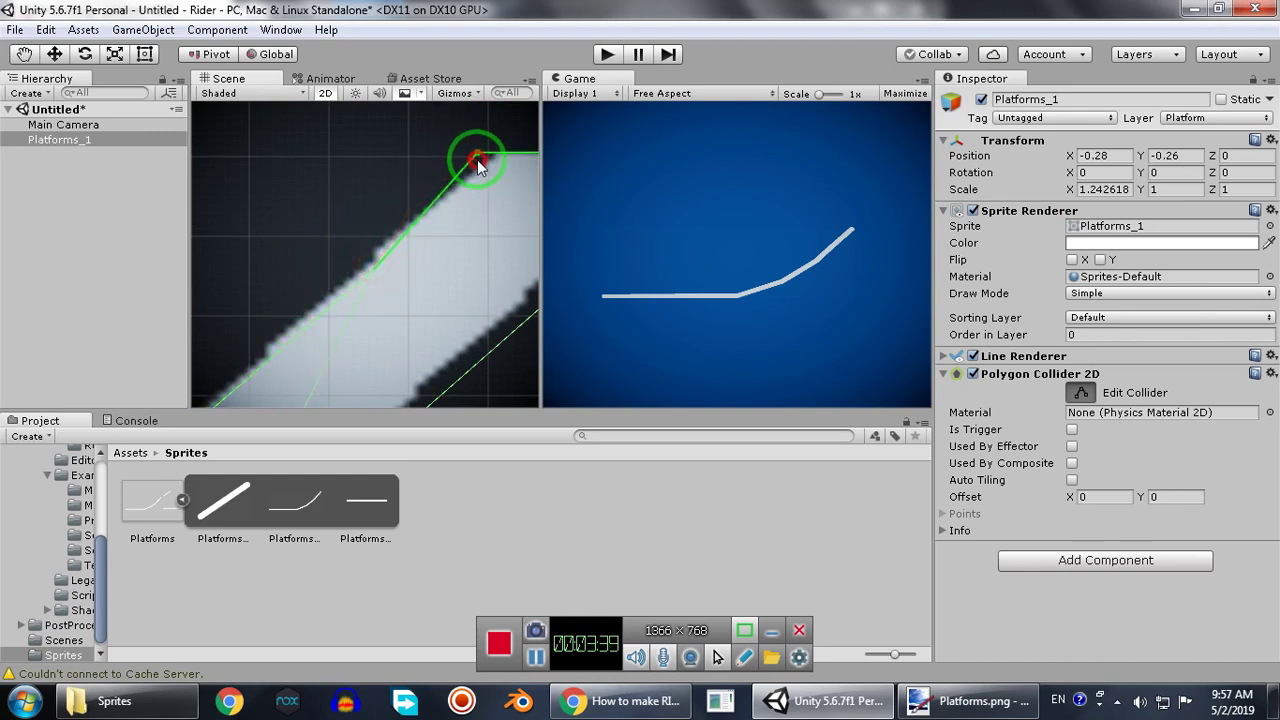
{"action": "middle_click_drag", "start_coordinate": [481, 172], "coordinate": [462, 218]}
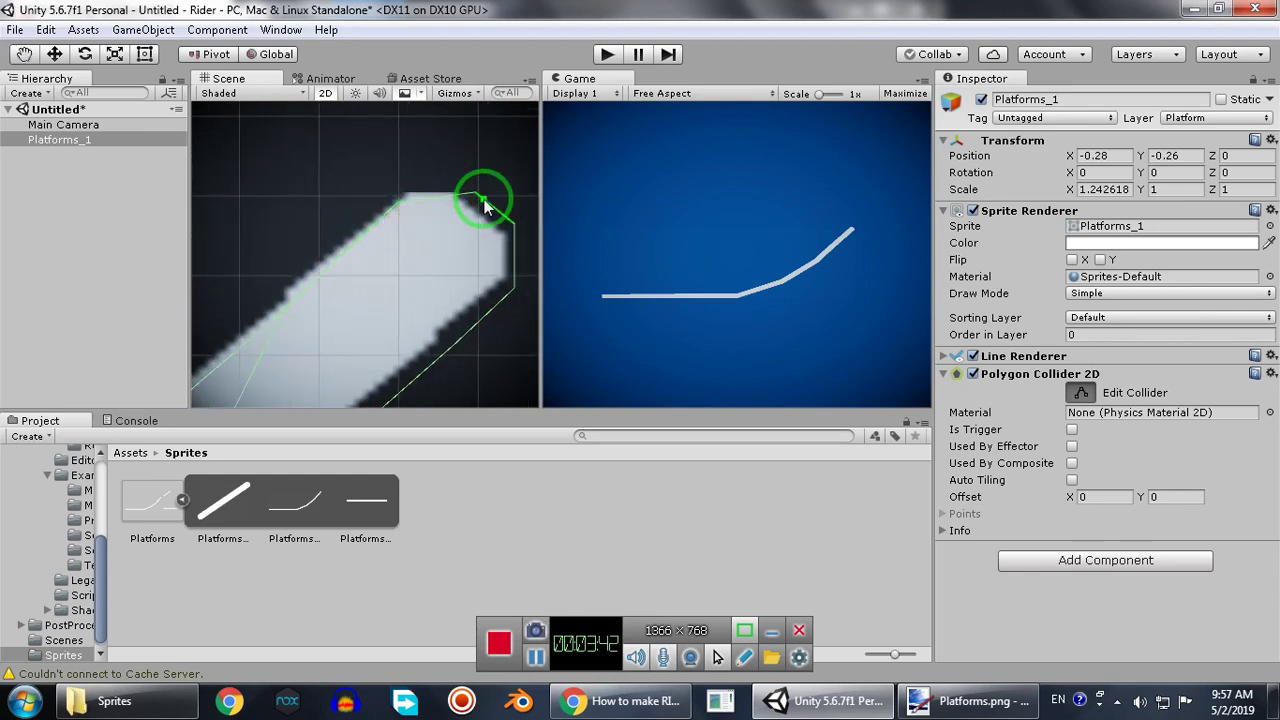
Finish editing the platform's polygon collider and inspect its fitted outline along the flat section.
{"action": "left_click", "coordinate": [1080, 394]}
{"action": "scroll", "coordinate": [329, 341], "scroll_direction": "down", "scroll_amount": 3}
{"action": "middle_click_drag", "start_coordinate": [329, 345], "coordinate": [520, 282]}
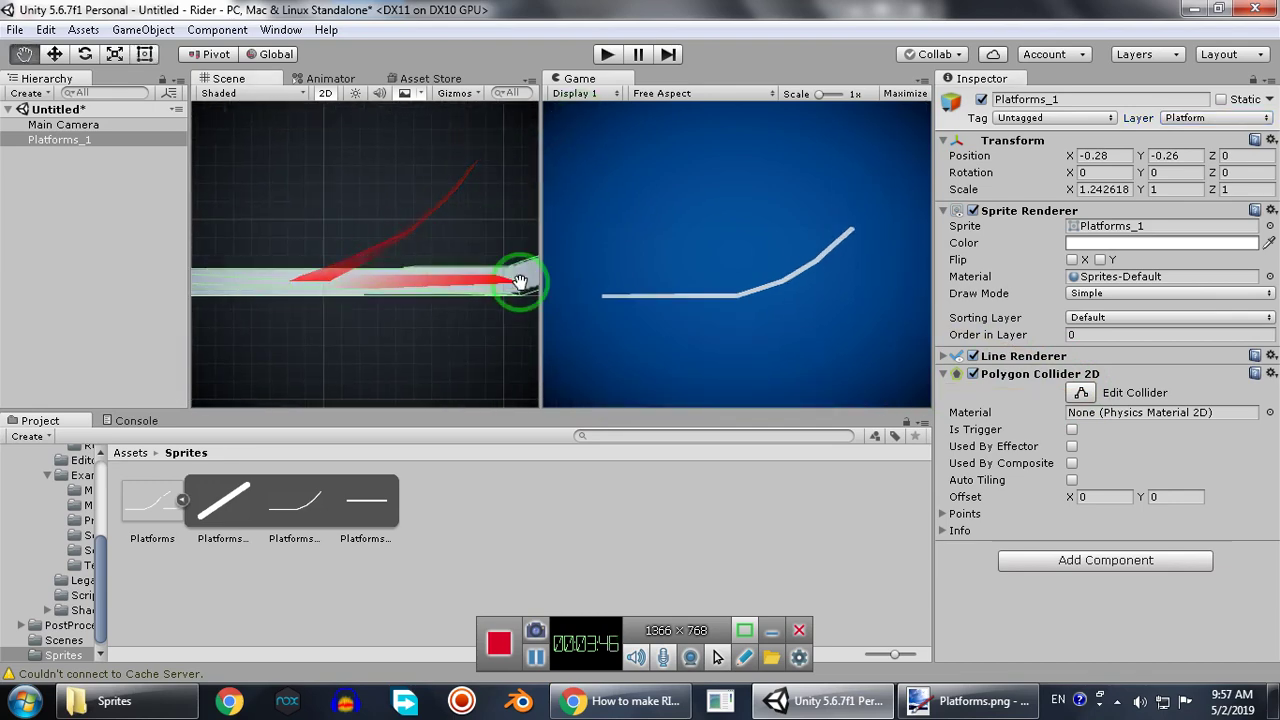
{"action": "middle_click_drag", "start_coordinate": [228, 336], "coordinate": [455, 345]}
{"action": "scroll", "coordinate": [427, 291], "scroll_direction": "down", "scroll_amount": 10}
{"action": "scroll", "coordinate": [427, 289], "scroll_direction": "up", "scroll_amount": 4}
{"action": "scroll", "coordinate": [431, 295], "scroll_direction": "up", "scroll_amount": 4}
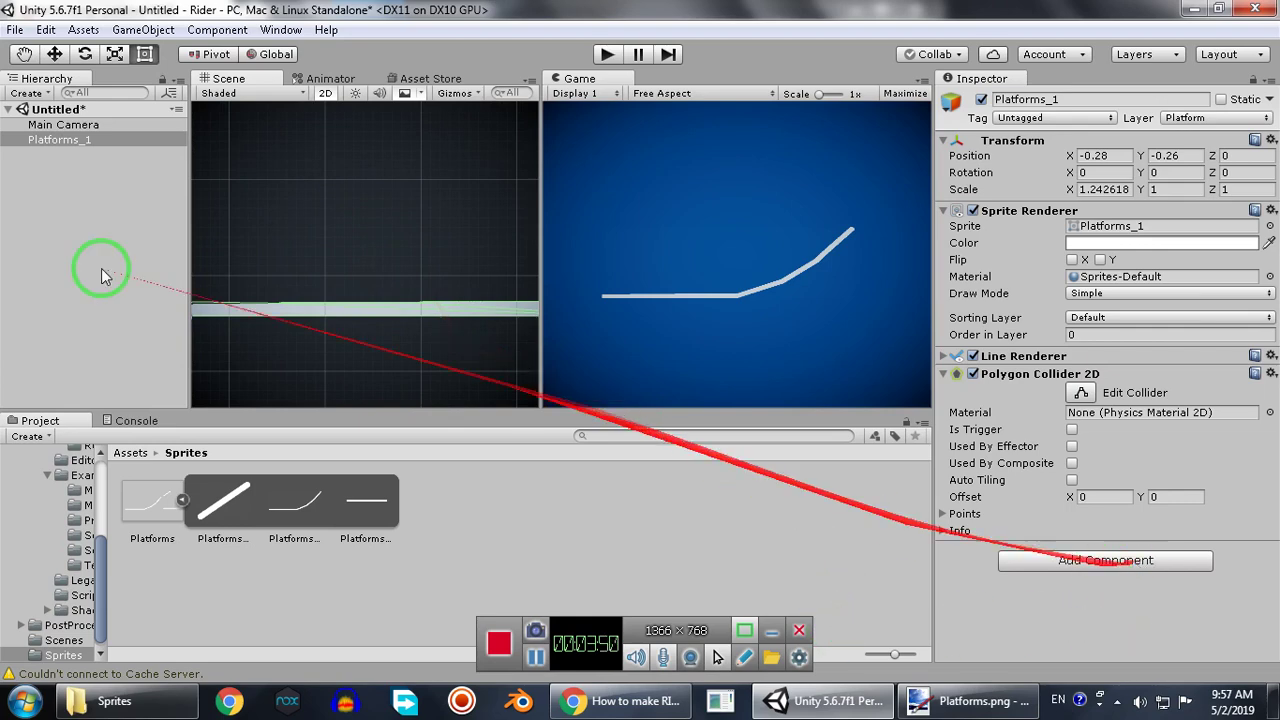
Add the MK Glow (Legacy) component to the Main Camera.
{"action": "left_click", "coordinate": [62, 125]}
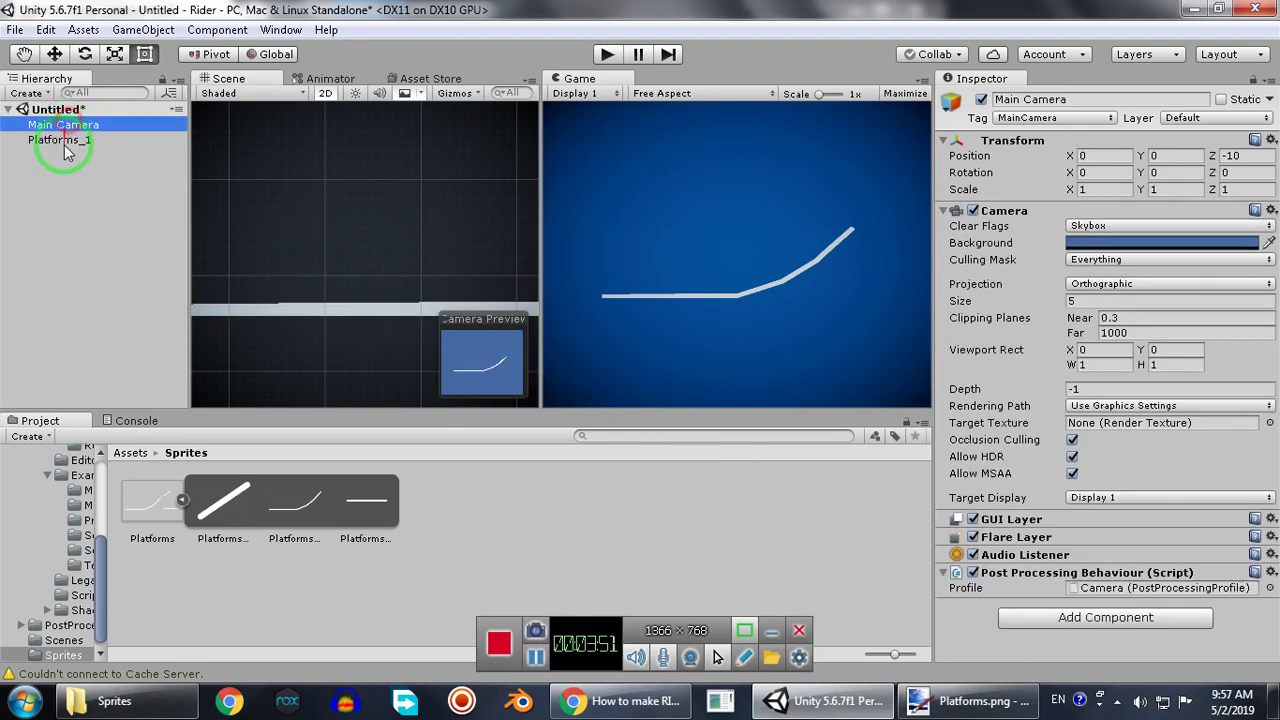
{"action": "left_click", "coordinate": [1105, 617]}
{"action": "type", "text": "mk"}
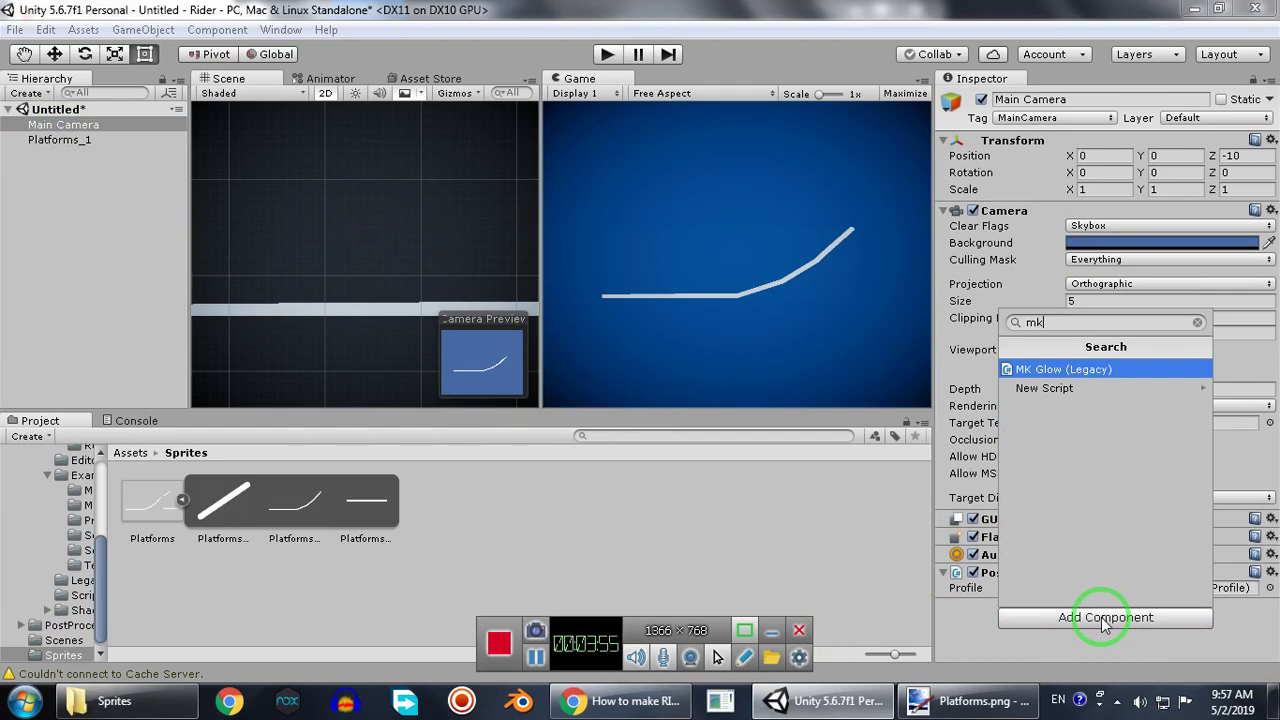
{"action": "key", "text": "Return"}
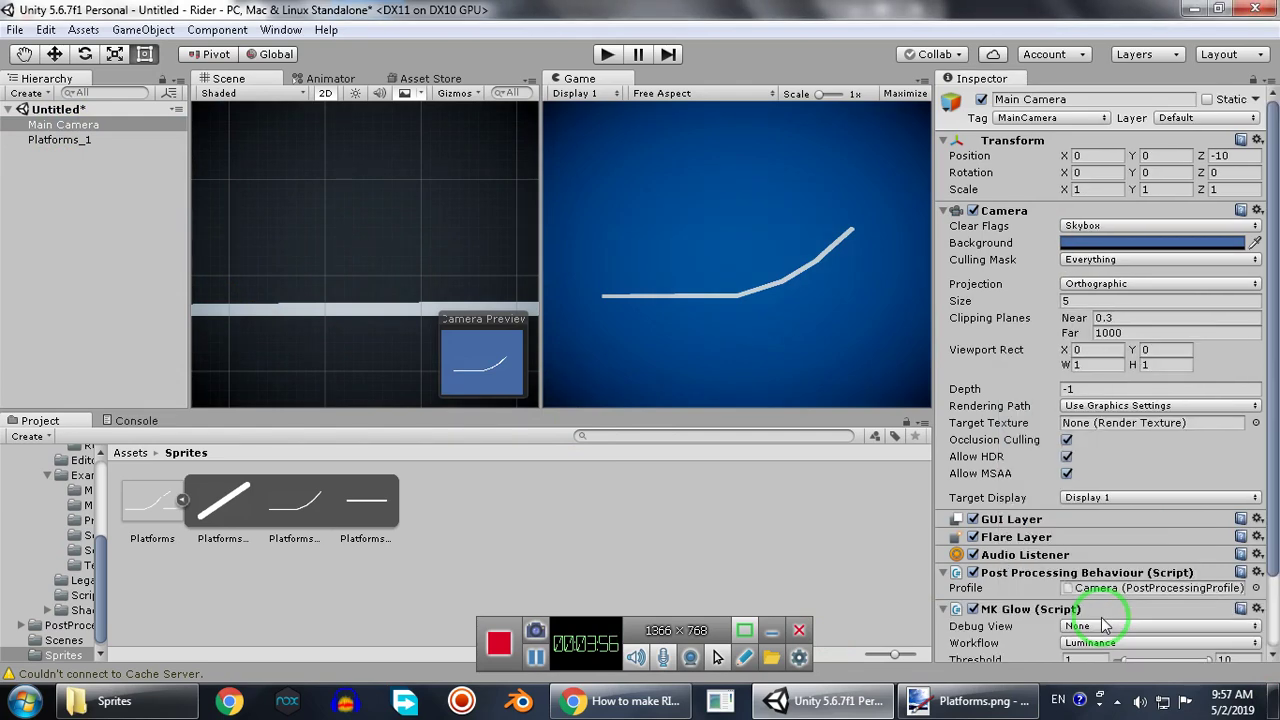
{"action": "scroll", "coordinate": [1118, 600], "scroll_direction": "down", "scroll_amount": 2}
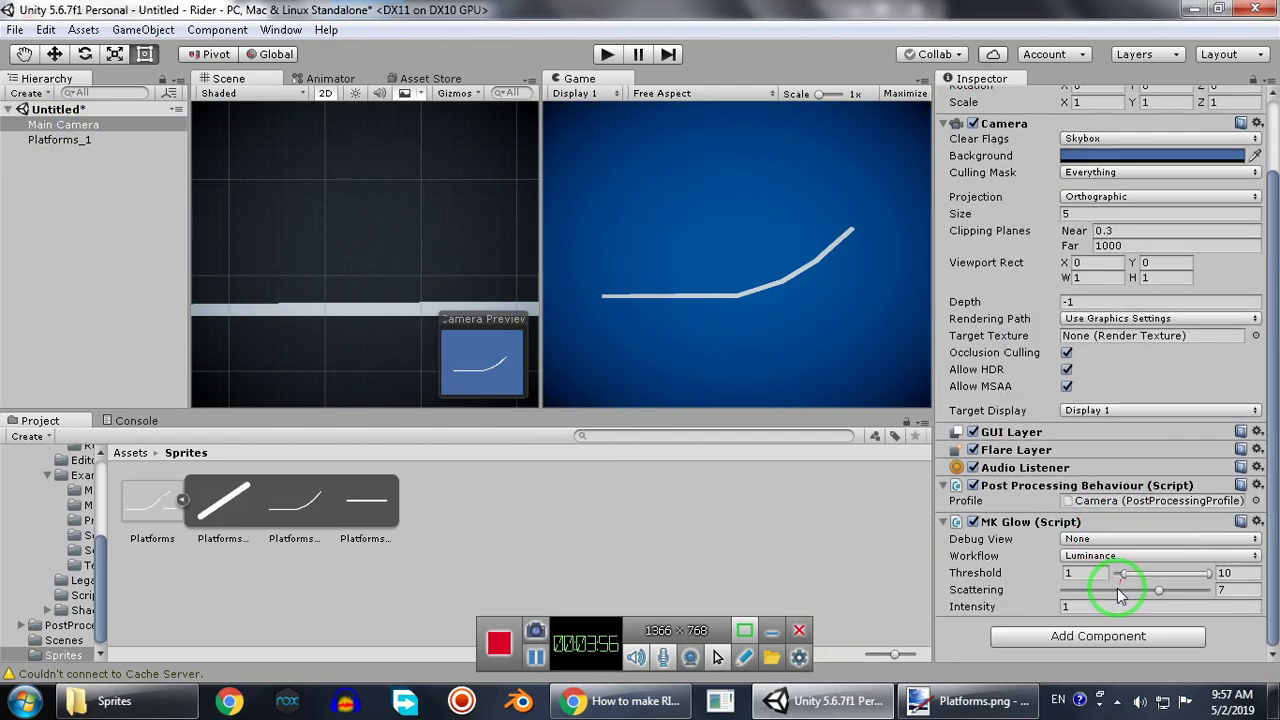
Set the camera's MK Glow workflow to Selective, keeping the debug view at None.
{"action": "left_click", "coordinate": [1088, 541]}
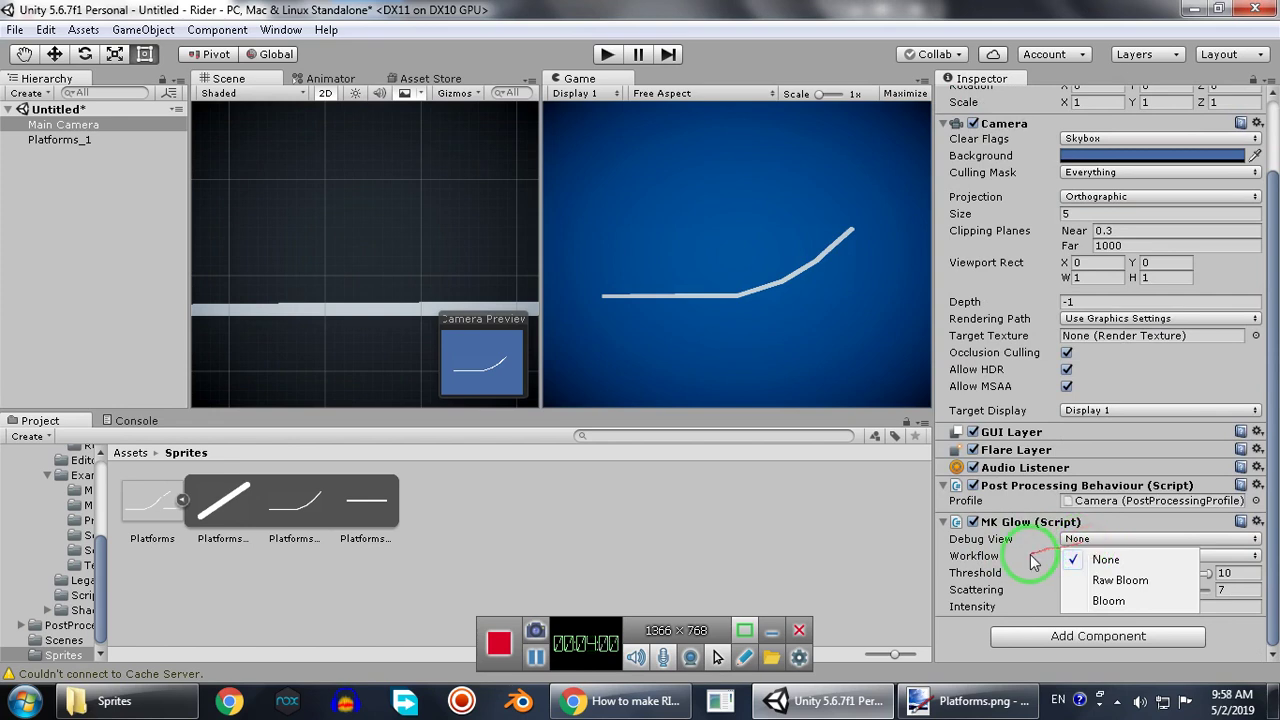
{"action": "left_click", "coordinate": [1034, 562]}
{"action": "left_click", "coordinate": [1092, 557]}
{"action": "left_click", "coordinate": [1118, 563]}
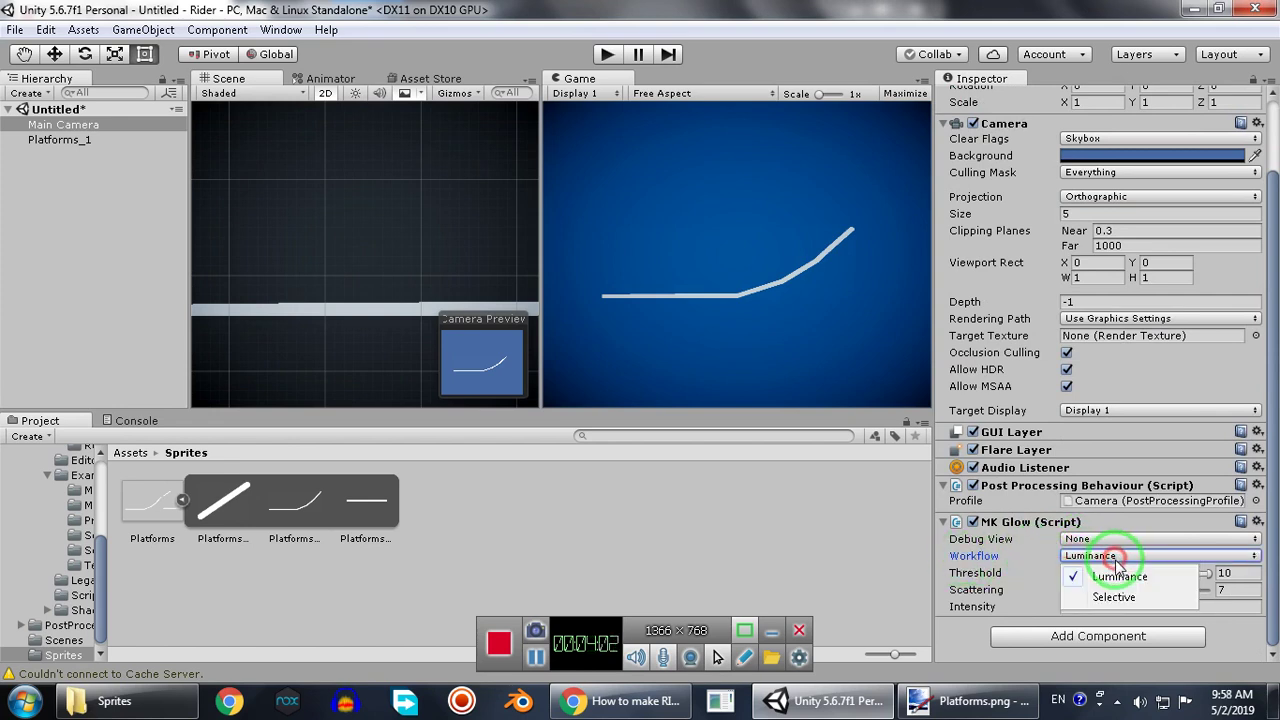
{"action": "left_click", "coordinate": [1100, 590]}
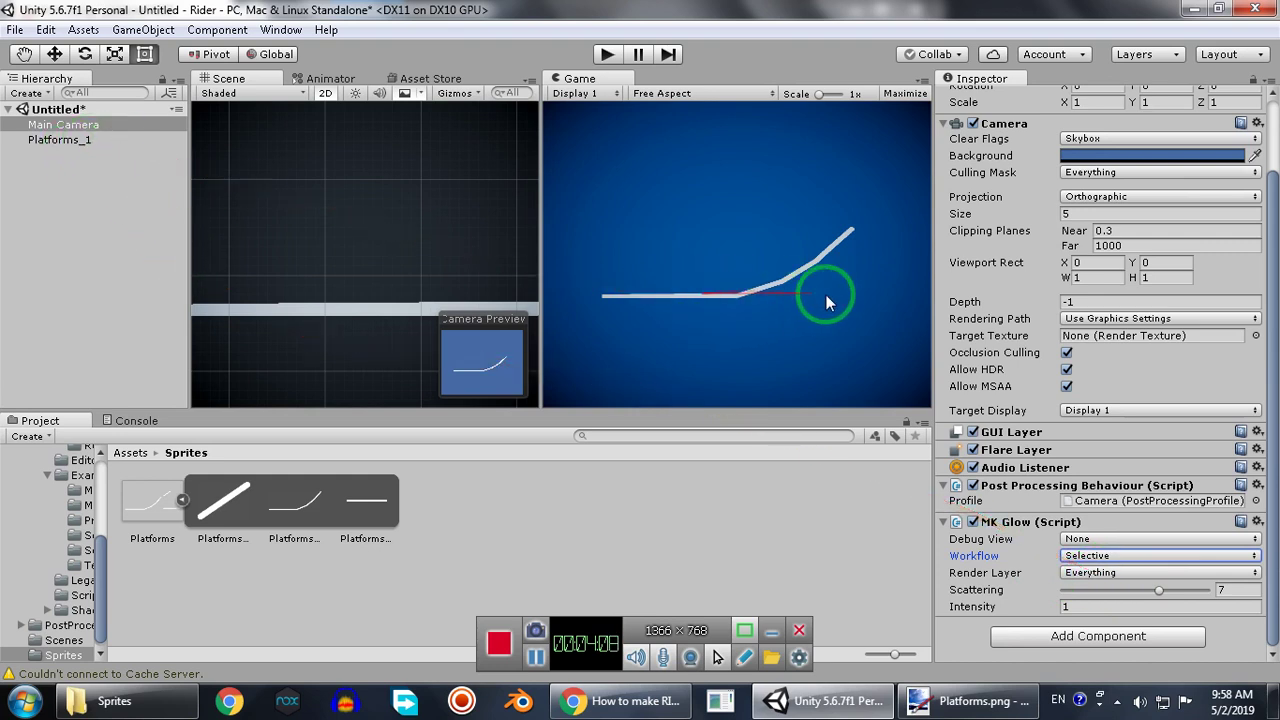
Check the platform object's layer and restrict the camera's MK Glow render layer to Platform only.
{"action": "left_click", "coordinate": [55, 140]}
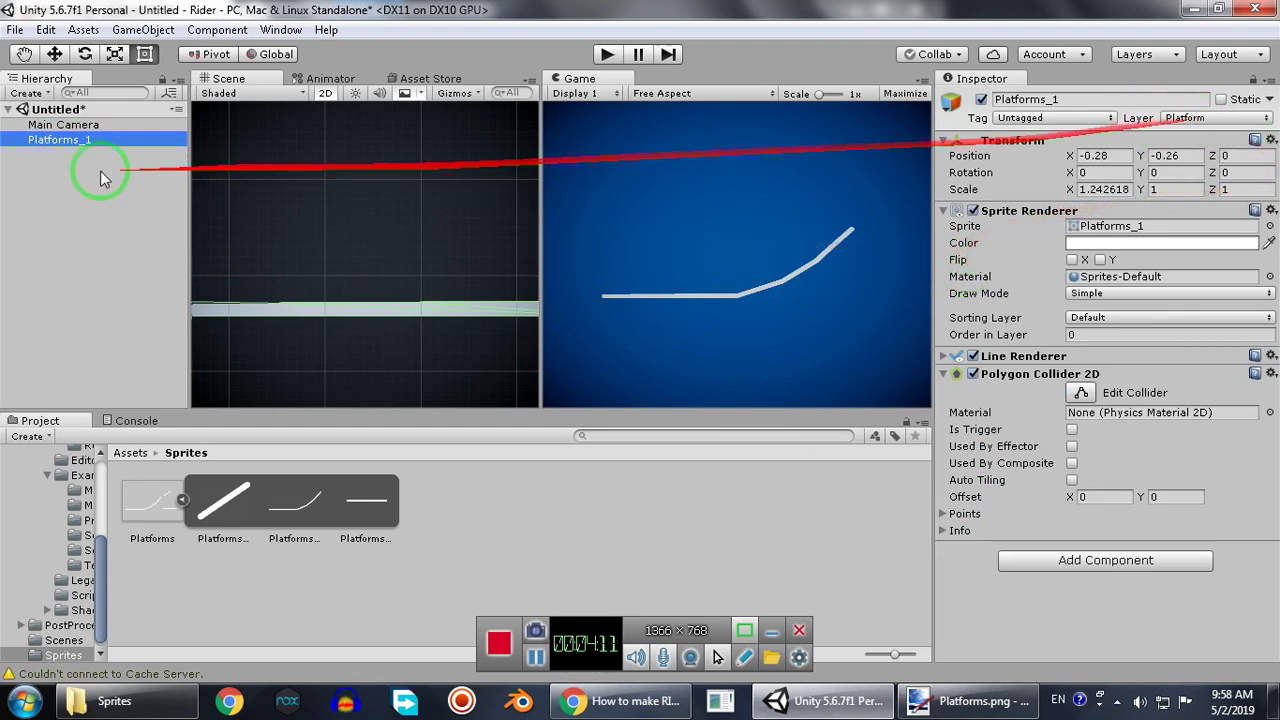
{"action": "left_click", "coordinate": [63, 124]}
{"action": "scroll", "coordinate": [1180, 558], "scroll_direction": "down", "scroll_amount": 2}
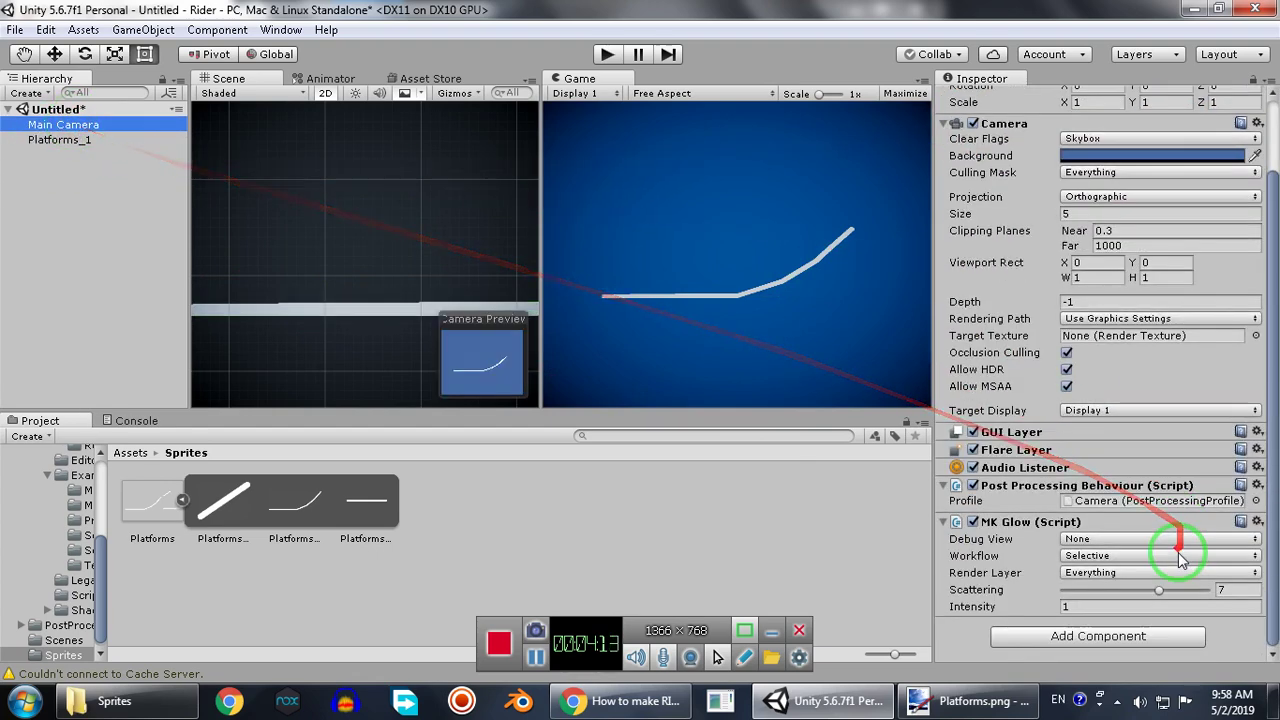
{"action": "left_click", "coordinate": [1102, 572]}
{"action": "left_click", "coordinate": [1103, 570]}
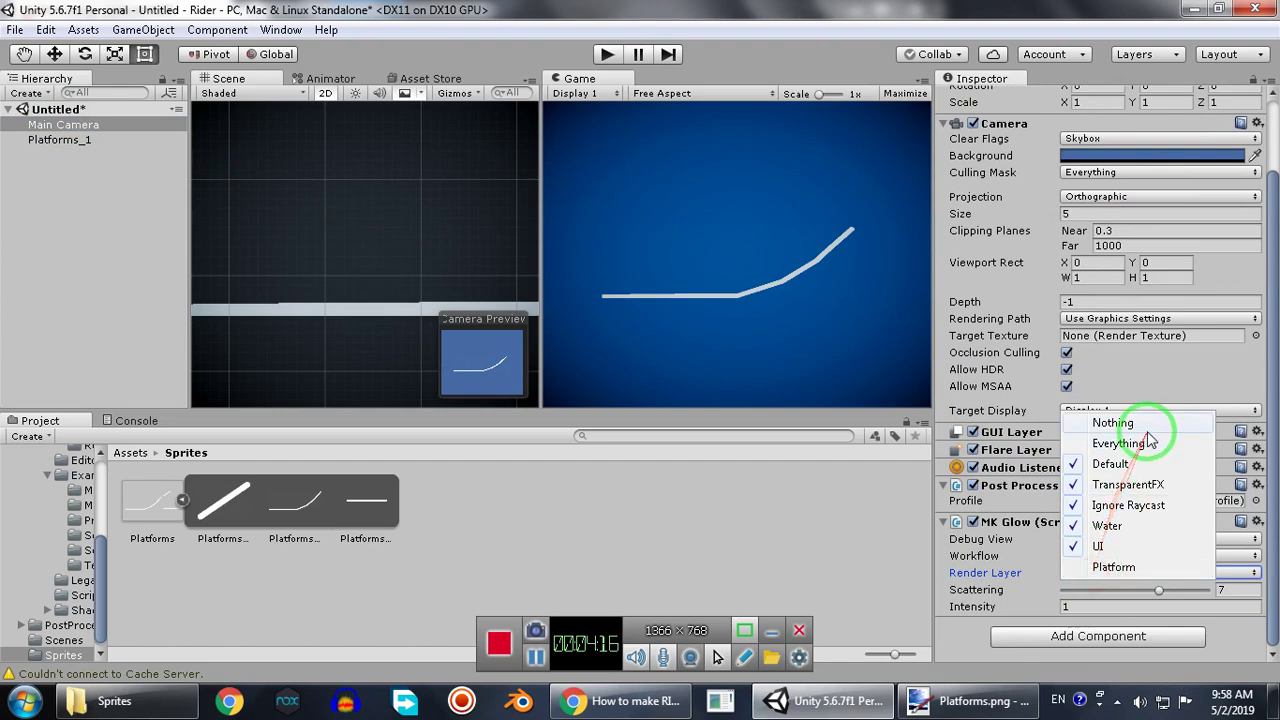
{"action": "left_click", "coordinate": [1128, 424]}
{"action": "left_click", "coordinate": [1133, 576]}
{"action": "left_click", "coordinate": [1131, 572]}
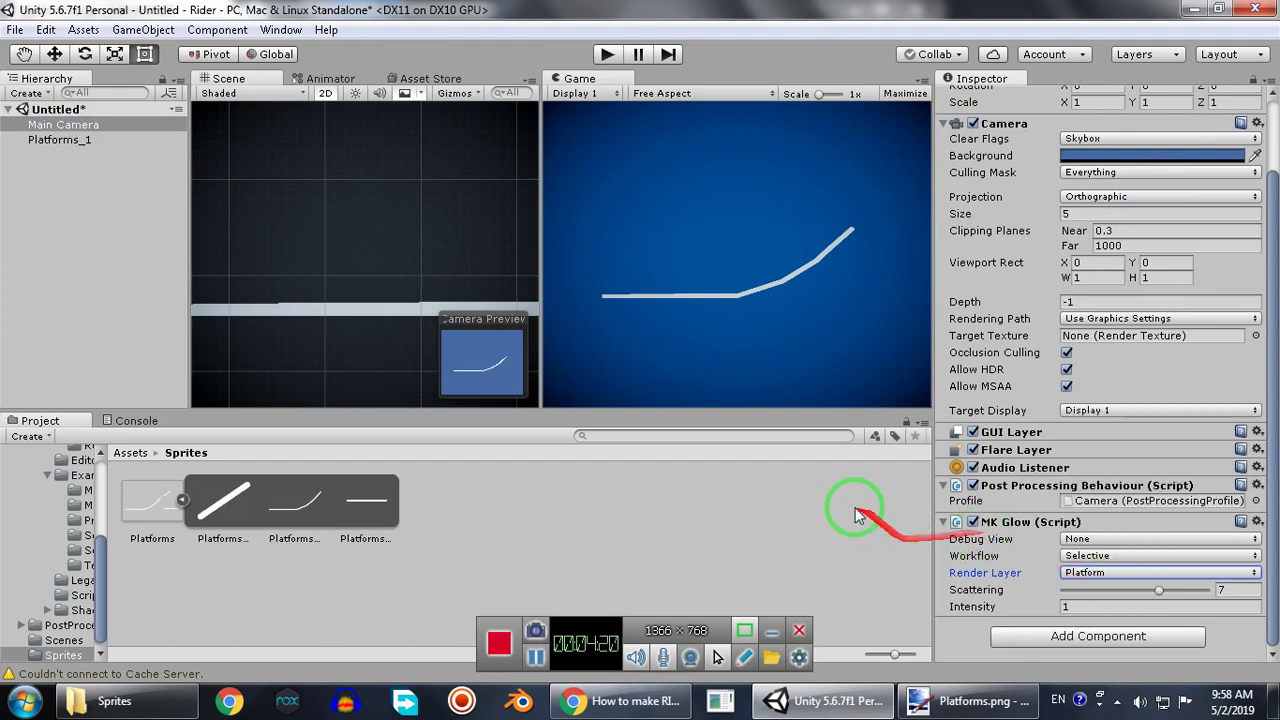
{"action": "left_click", "coordinate": [948, 521]}
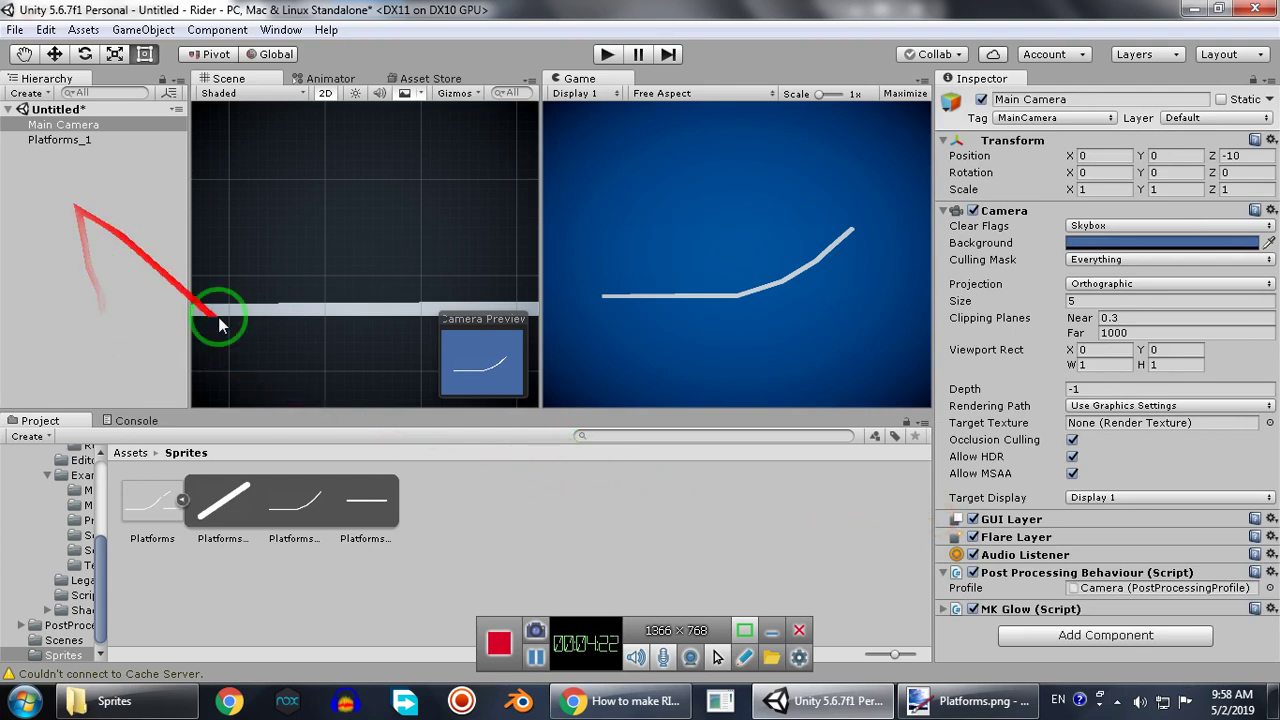
Create a folder named Material directly under the project's Assets folder.
{"action": "left_click", "coordinate": [503, 525]}
{"action": "key", "text": "BackSpace"}
{"action": "right_click", "coordinate": [343, 523]}
{"action": "mouse_move", "coordinate": [575, 180]}
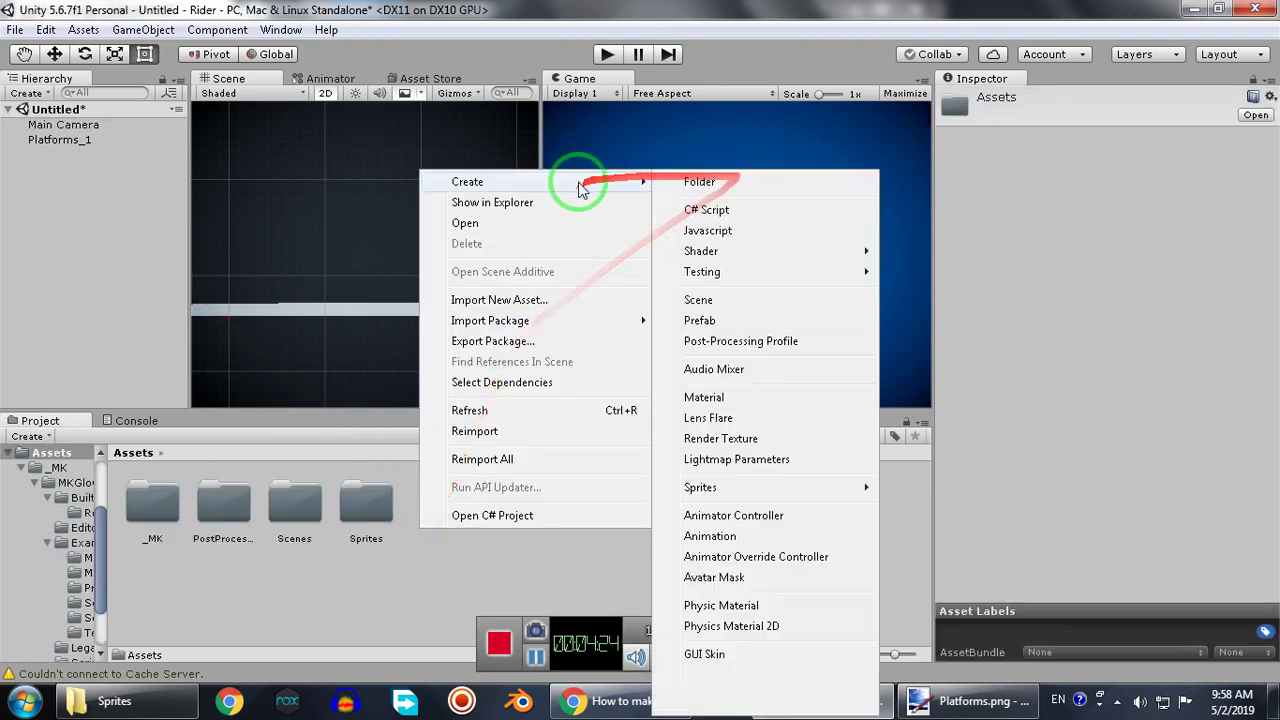
{"action": "left_click", "coordinate": [672, 181]}
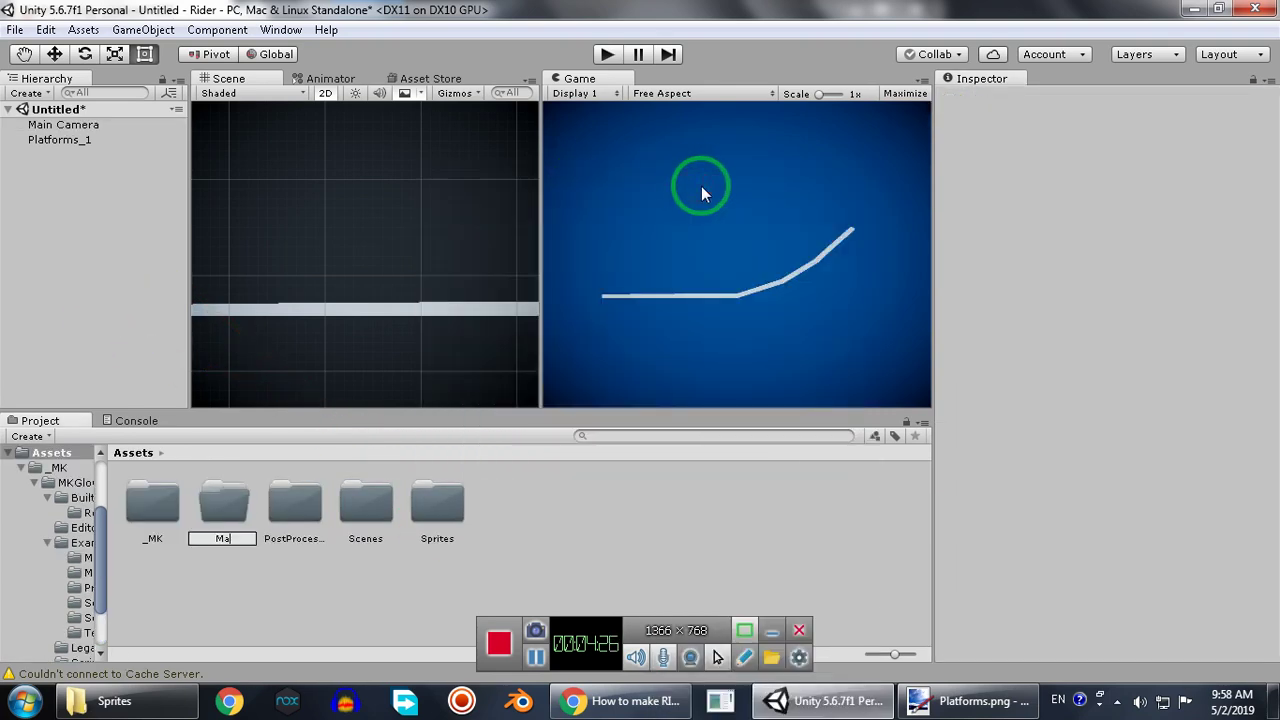
{"action": "type", "text": "Material"}
{"action": "key", "text": "Return"}
Create a new material inside the Material folder.
{"action": "double_click", "coordinate": [223, 503]}
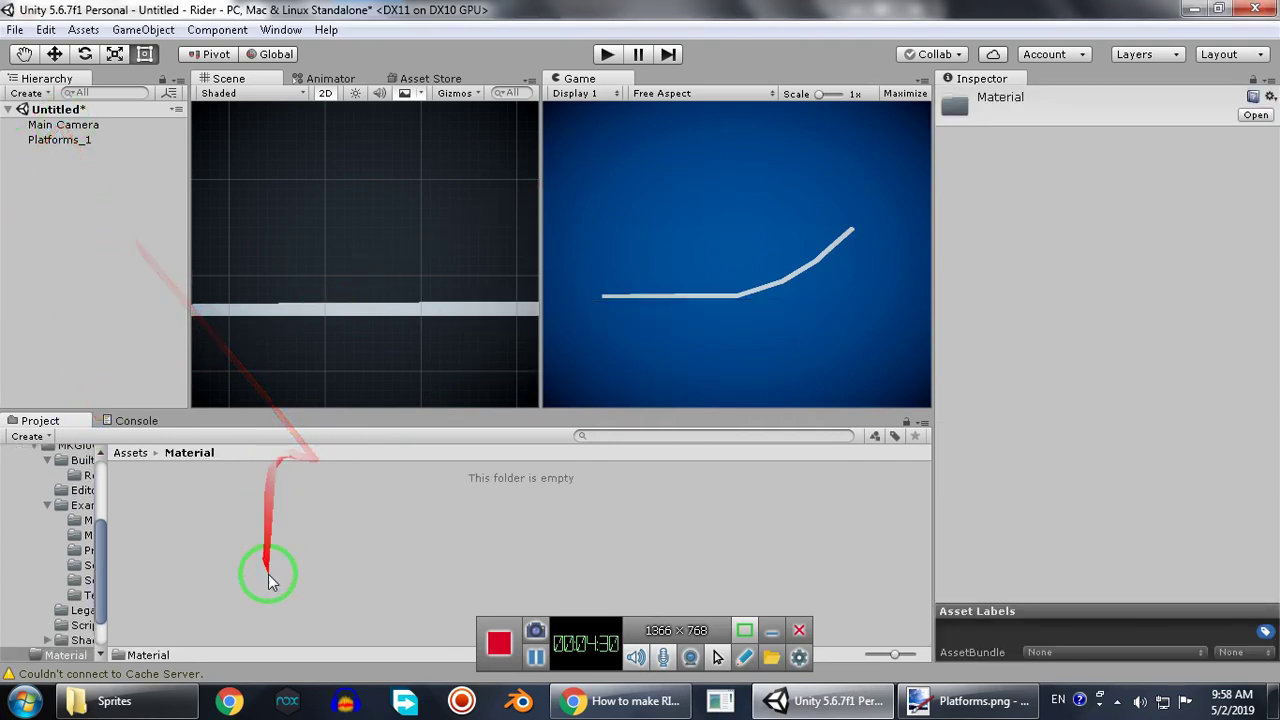
{"action": "right_click", "coordinate": [262, 590]}
{"action": "mouse_move", "coordinate": [486, 242]}
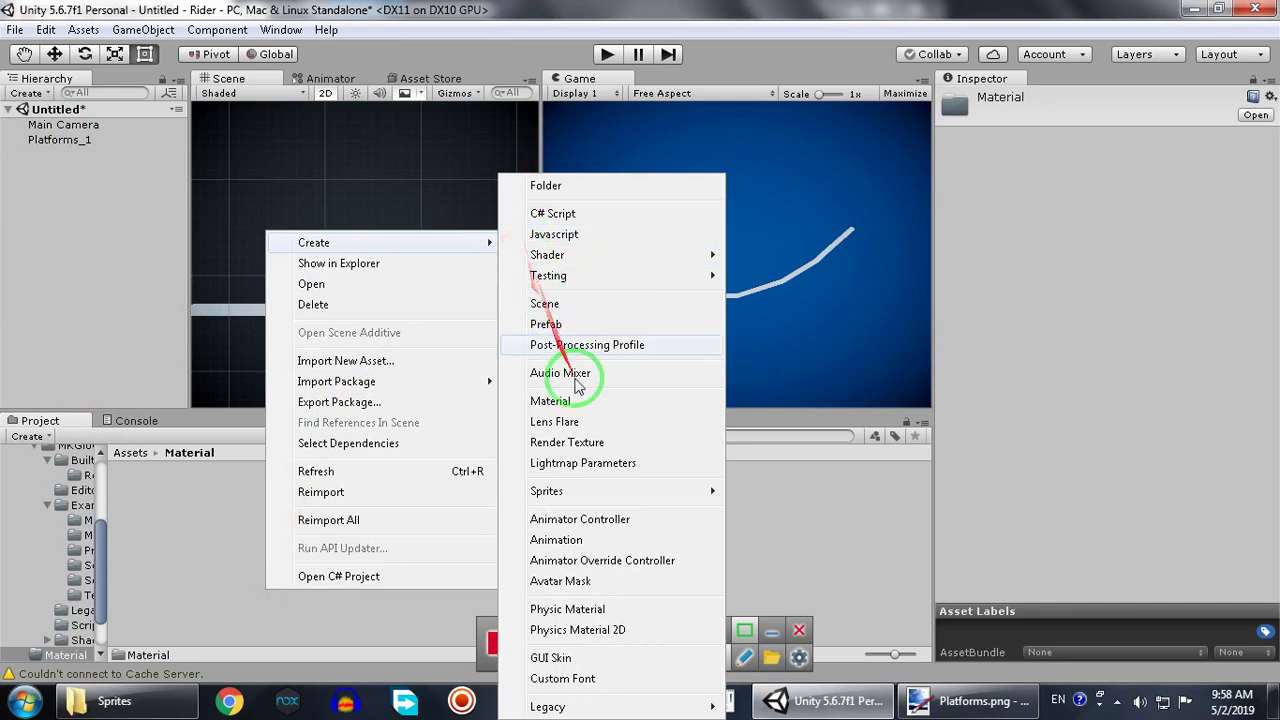
{"action": "left_click", "coordinate": [586, 401]}
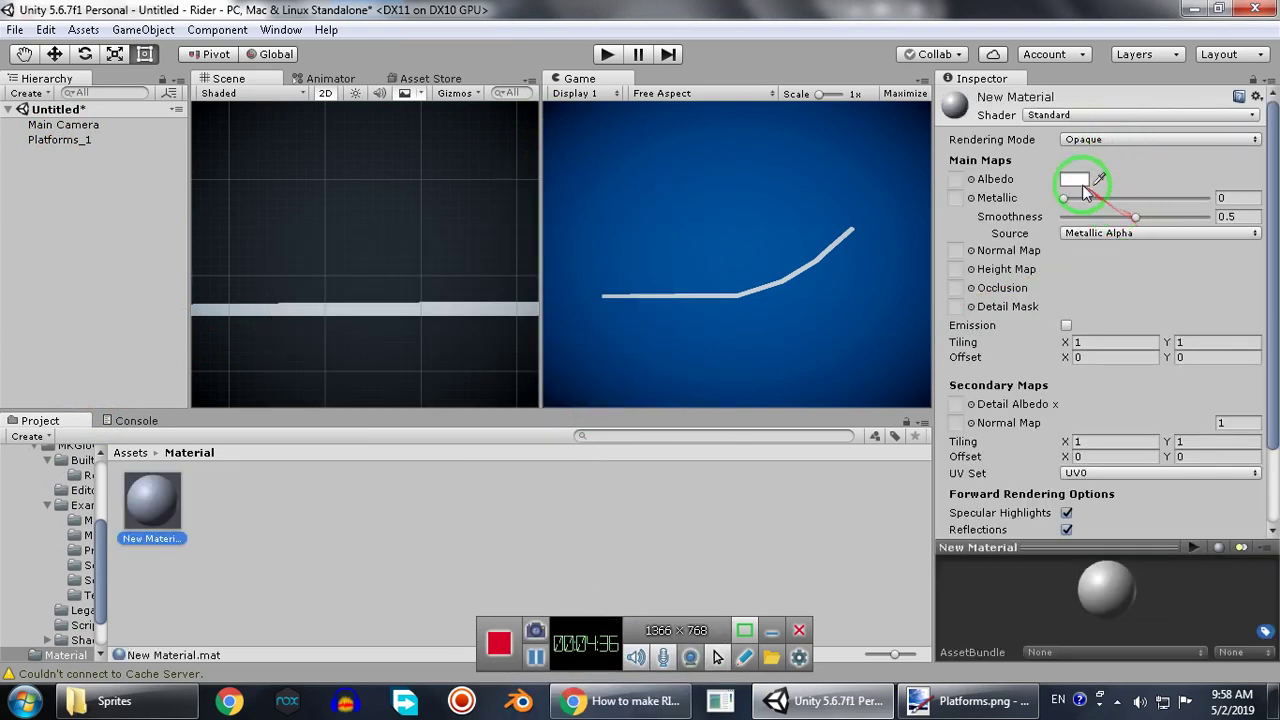
Change the new material's shader to MK/Glow/Selective/Sprites/Default.
{"action": "left_click", "coordinate": [1122, 117]}
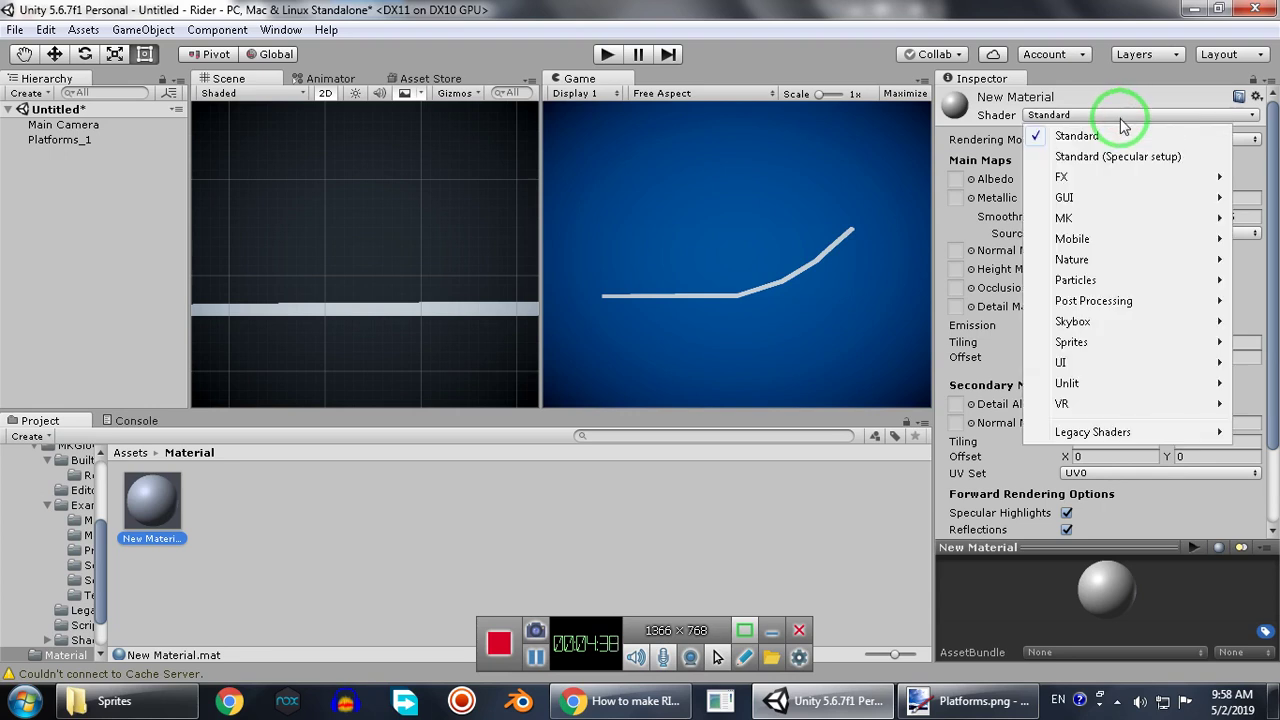
{"action": "mouse_move", "coordinate": [1085, 224]}
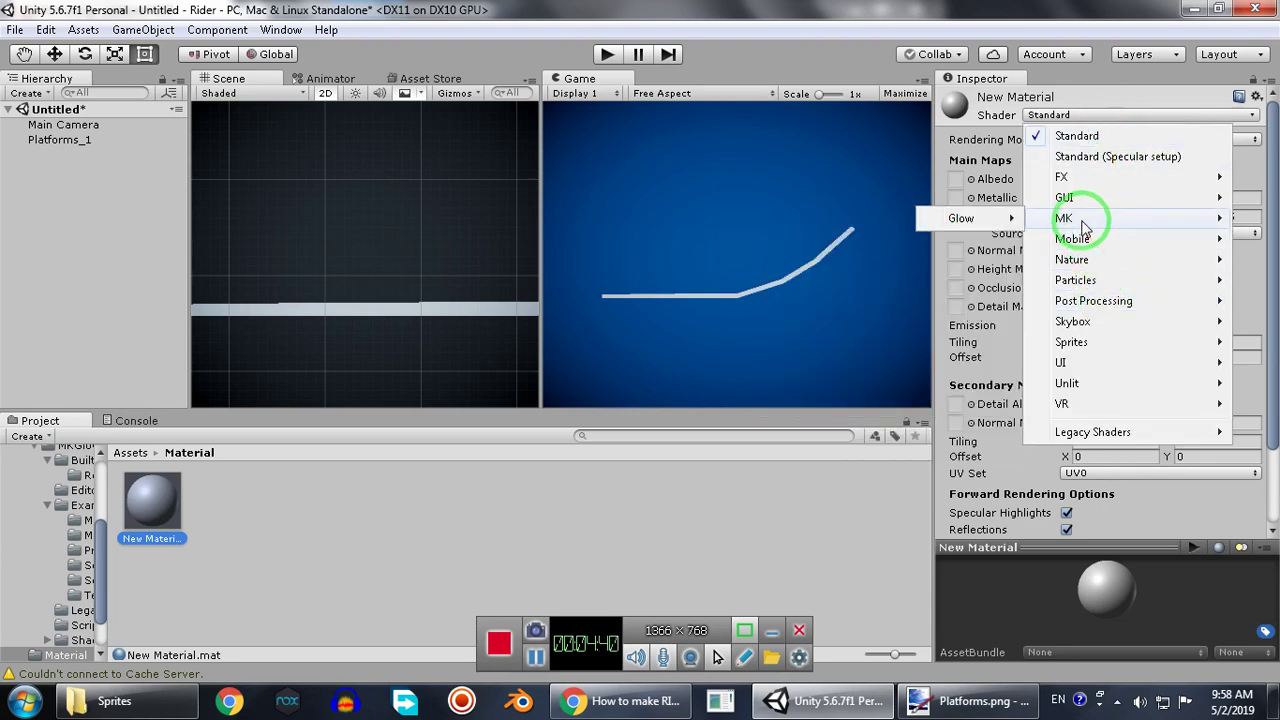
{"action": "mouse_move", "coordinate": [1008, 222]}
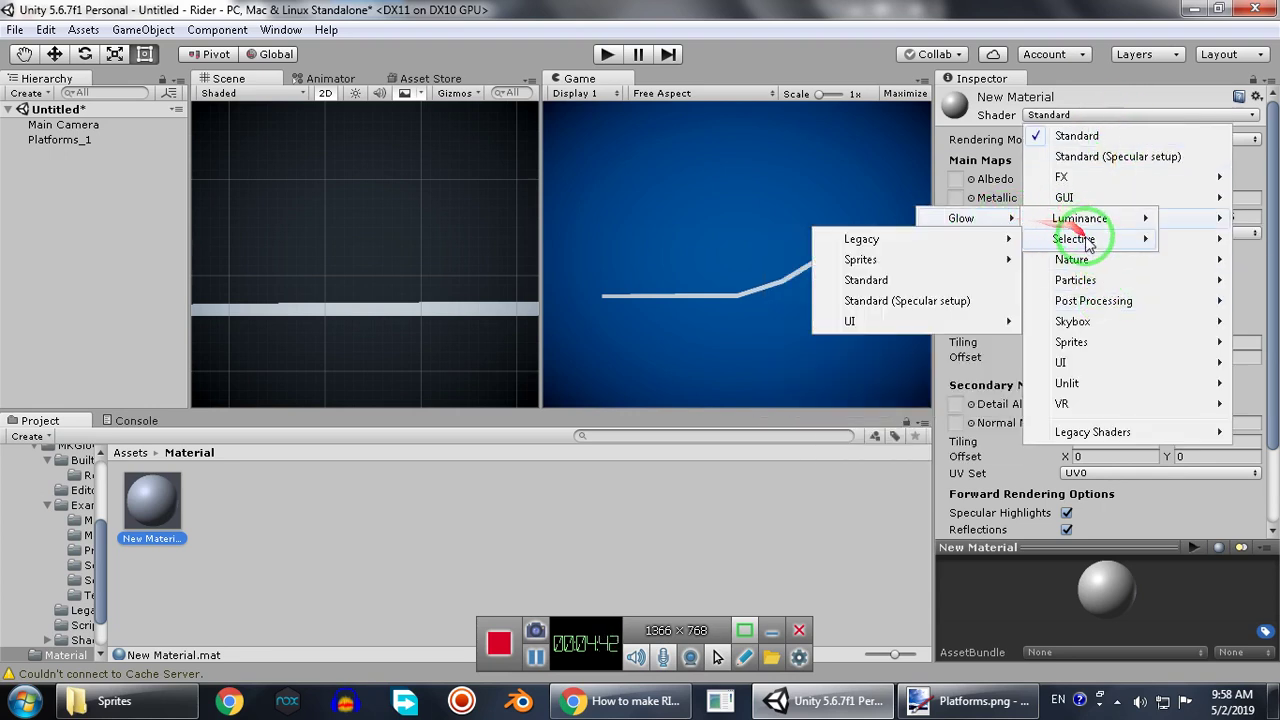
{"action": "mouse_move", "coordinate": [952, 245]}
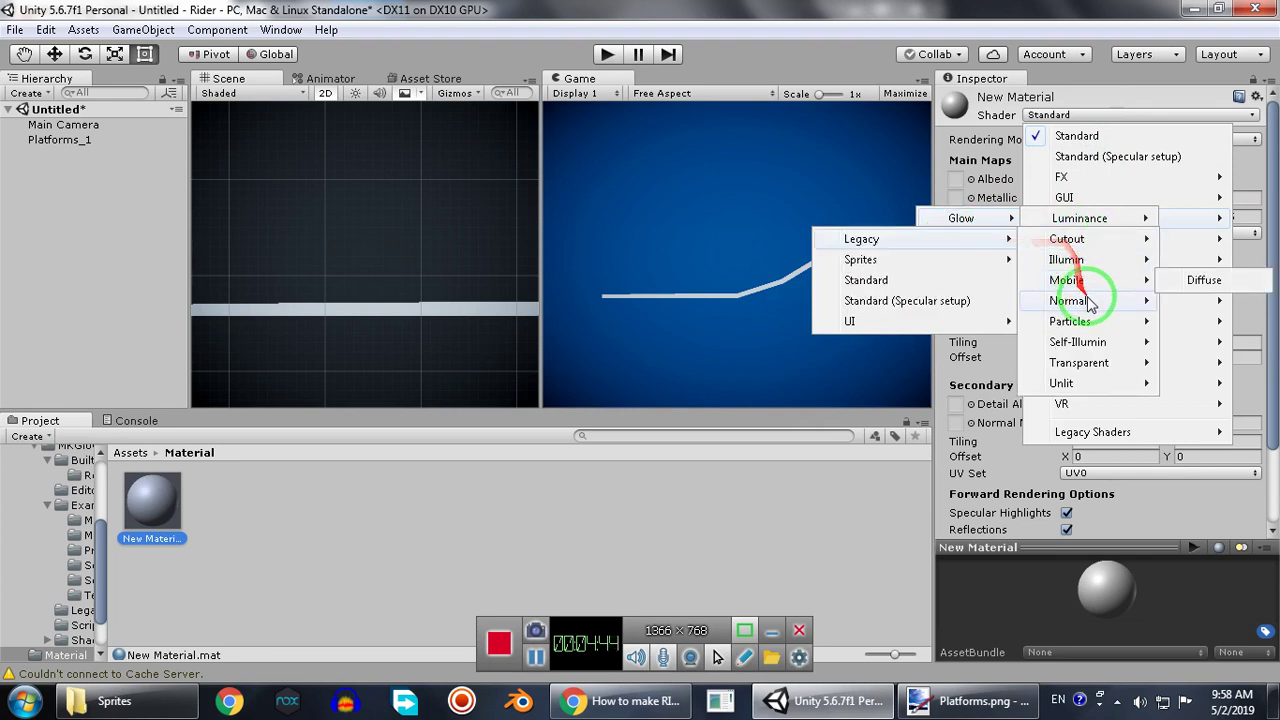
{"action": "mouse_move", "coordinate": [1107, 388]}
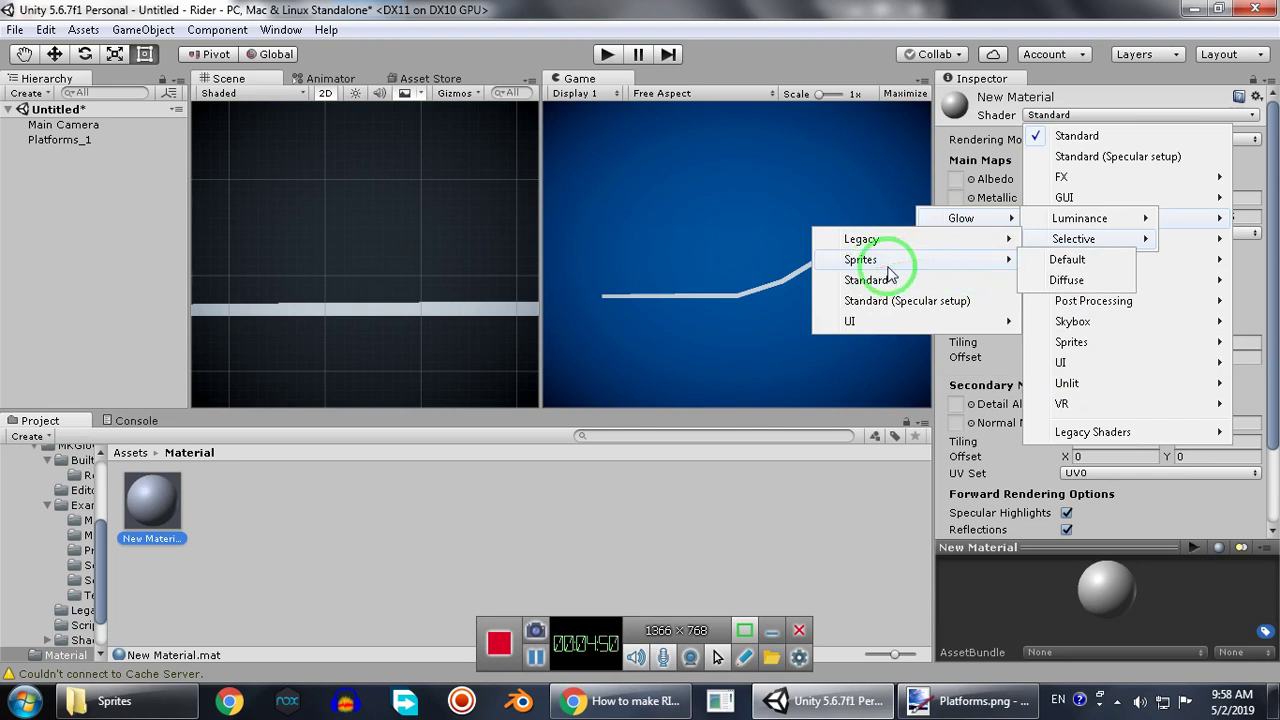
{"action": "left_click", "coordinate": [1067, 263]}
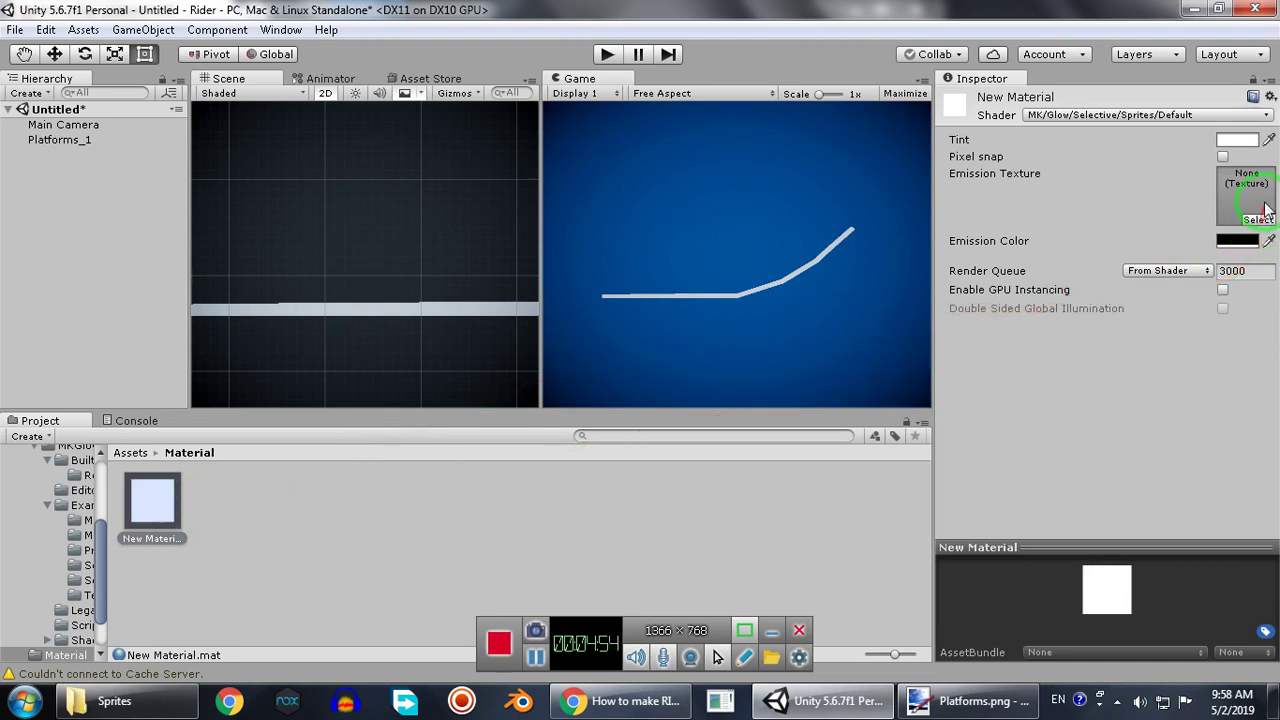
{"action": "left_click", "coordinate": [1007, 175]}
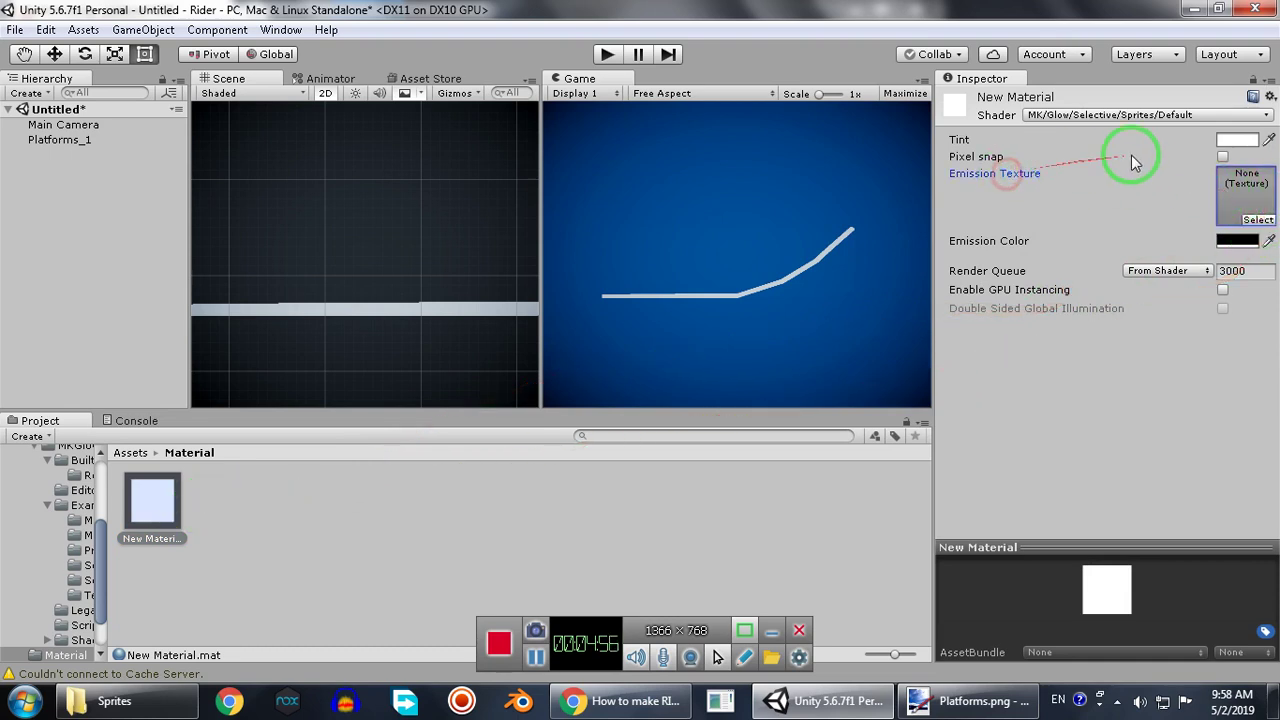
{"action": "left_click", "coordinate": [1262, 220]}
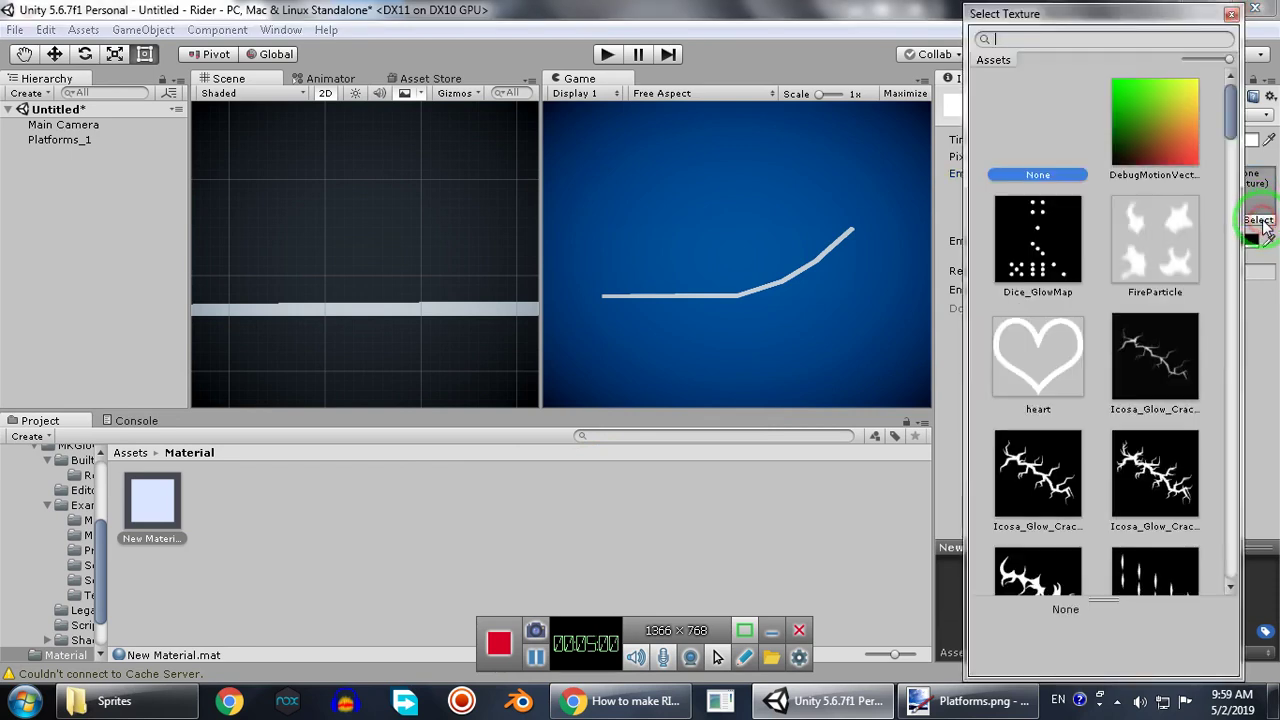
{"action": "left_click", "coordinate": [1232, 15]}
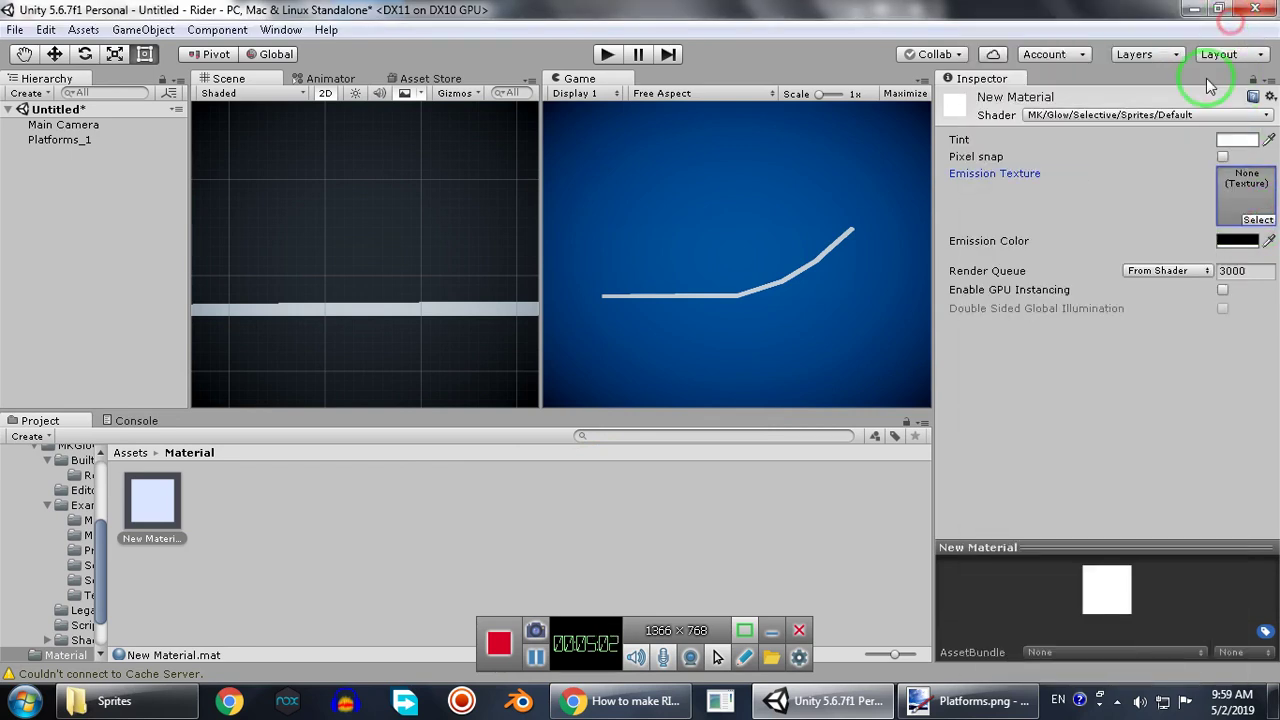
{"action": "left_click", "coordinate": [812, 531]}
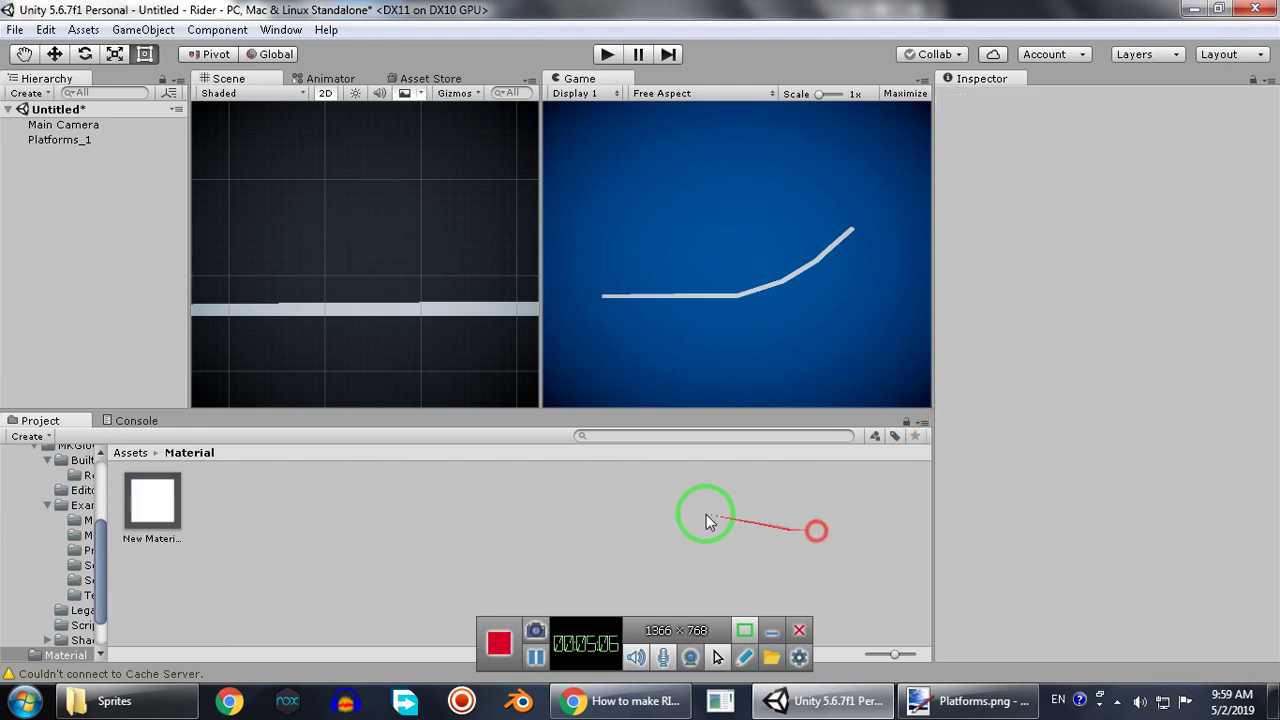
{"action": "right_click", "coordinate": [429, 466]}
{"action": "left_click", "coordinate": [403, 517]}
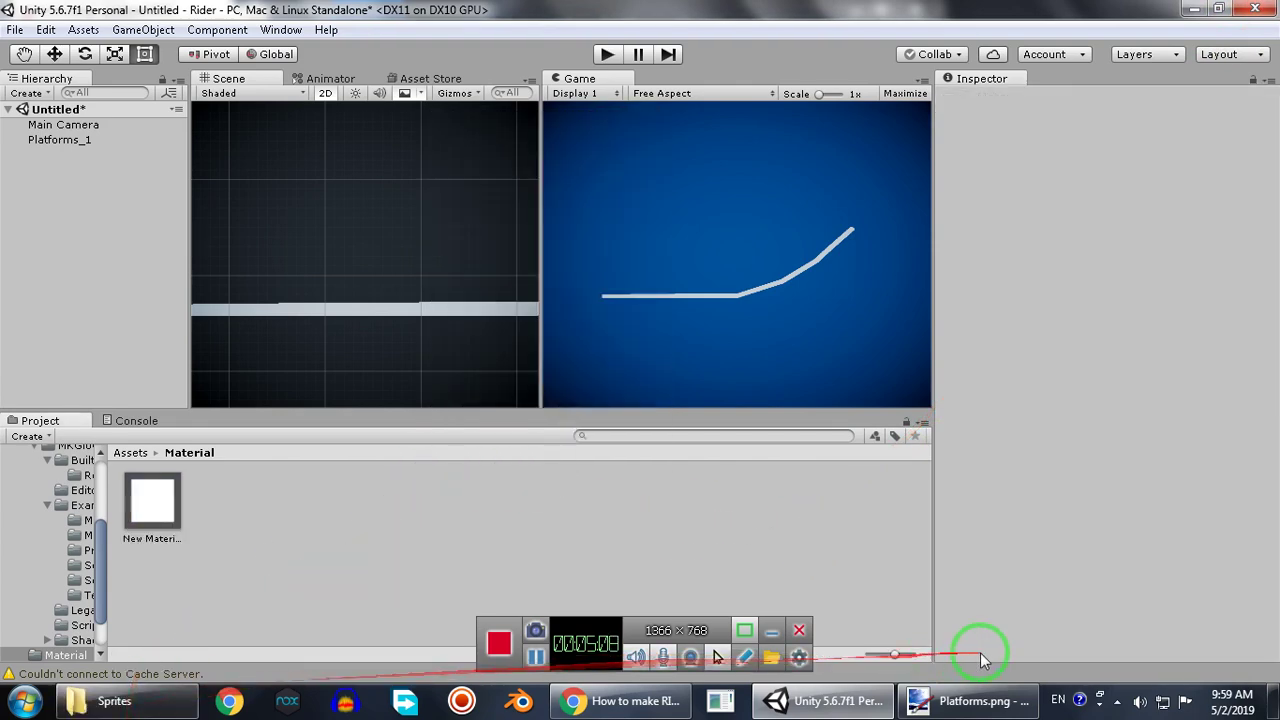
Switch to paint.net and create a new blank image 6 pixels wide and 6 pixels high.
{"action": "left_click", "coordinate": [957, 700]}
{"action": "left_click", "coordinate": [30, 40]}
{"action": "left_click", "coordinate": [19, 34]}
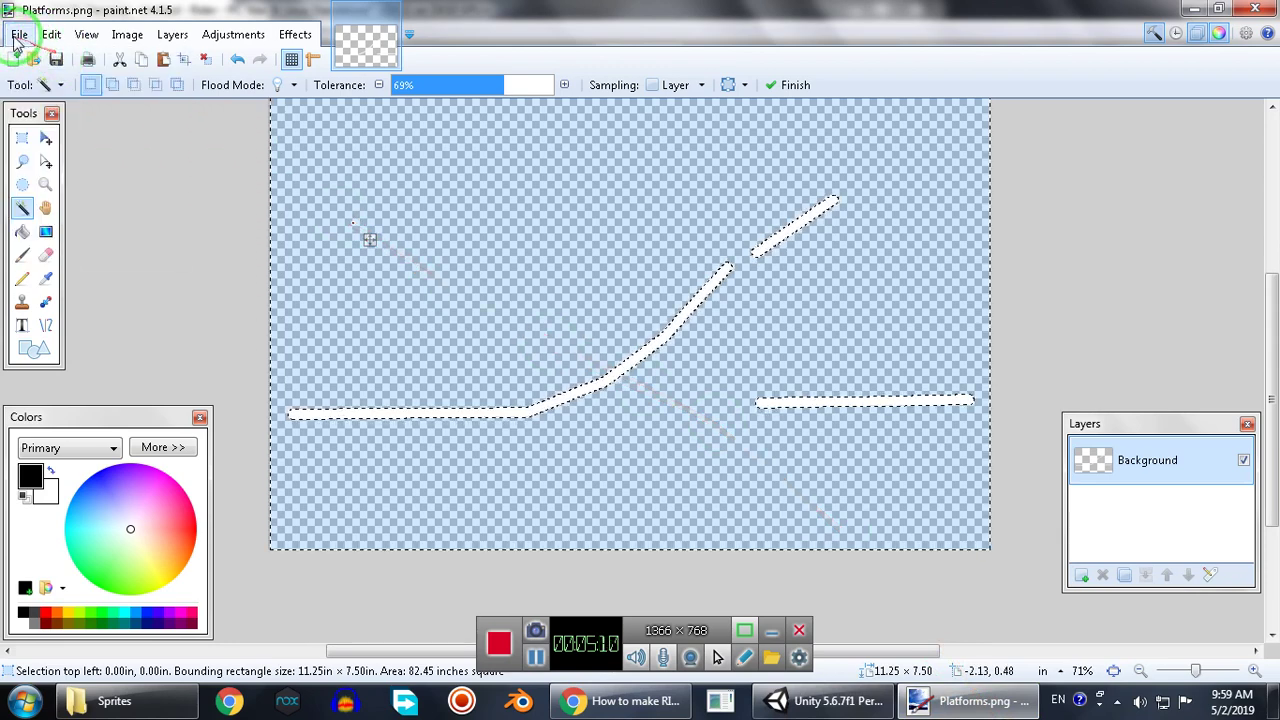
{"action": "left_click", "coordinate": [19, 34]}
{"action": "left_click", "coordinate": [48, 58]}
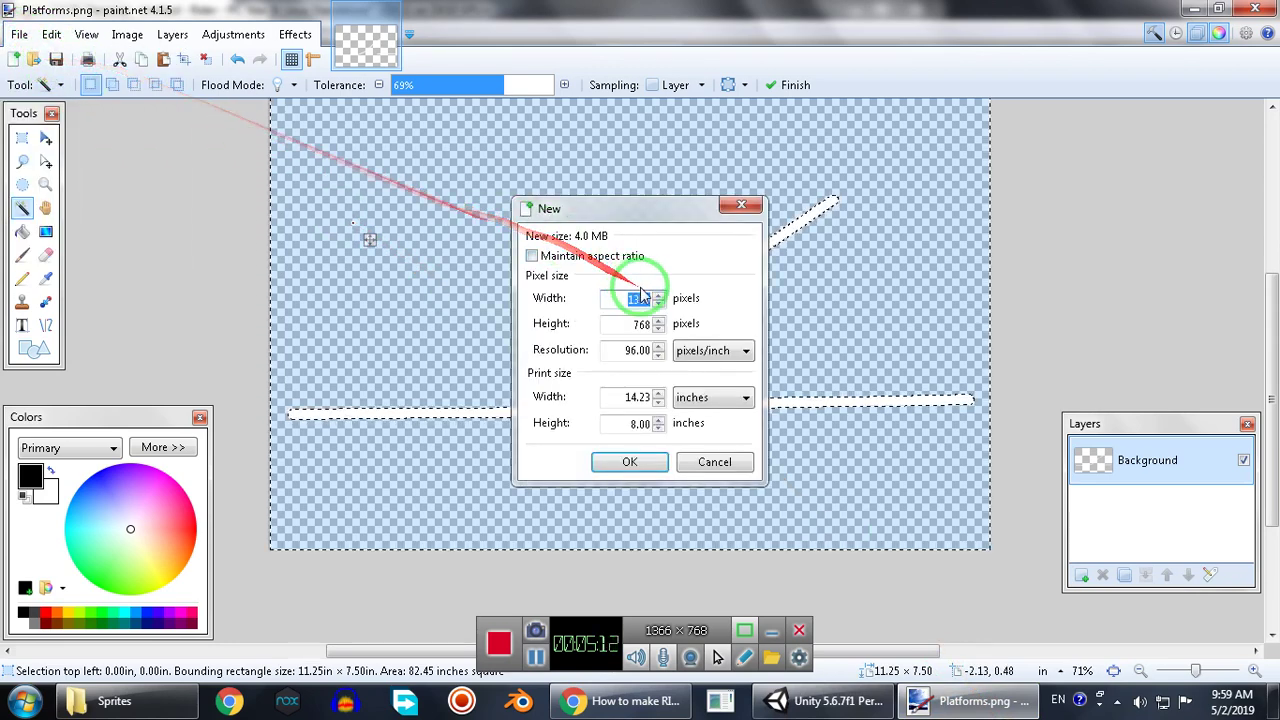
{"action": "type", "text": "6"}
{"action": "double_click", "coordinate": [628, 324]}
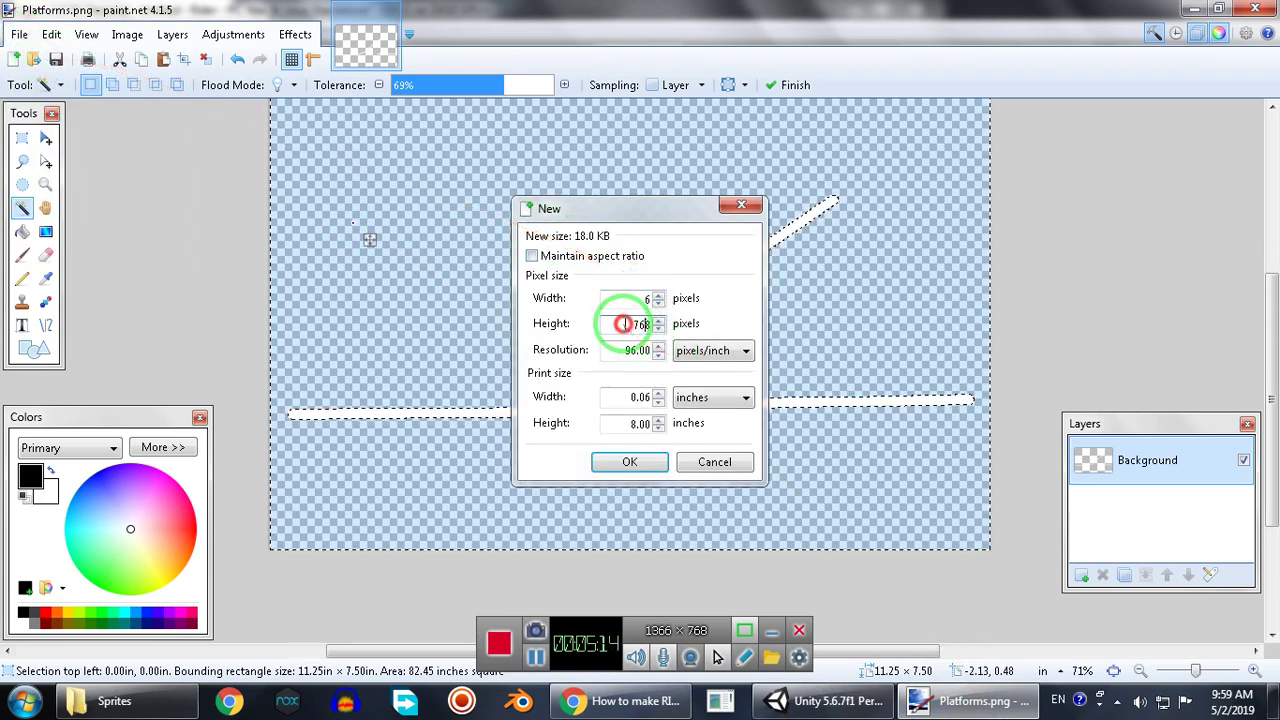
{"action": "type", "text": "6"}
{"action": "left_click", "coordinate": [648, 462]}
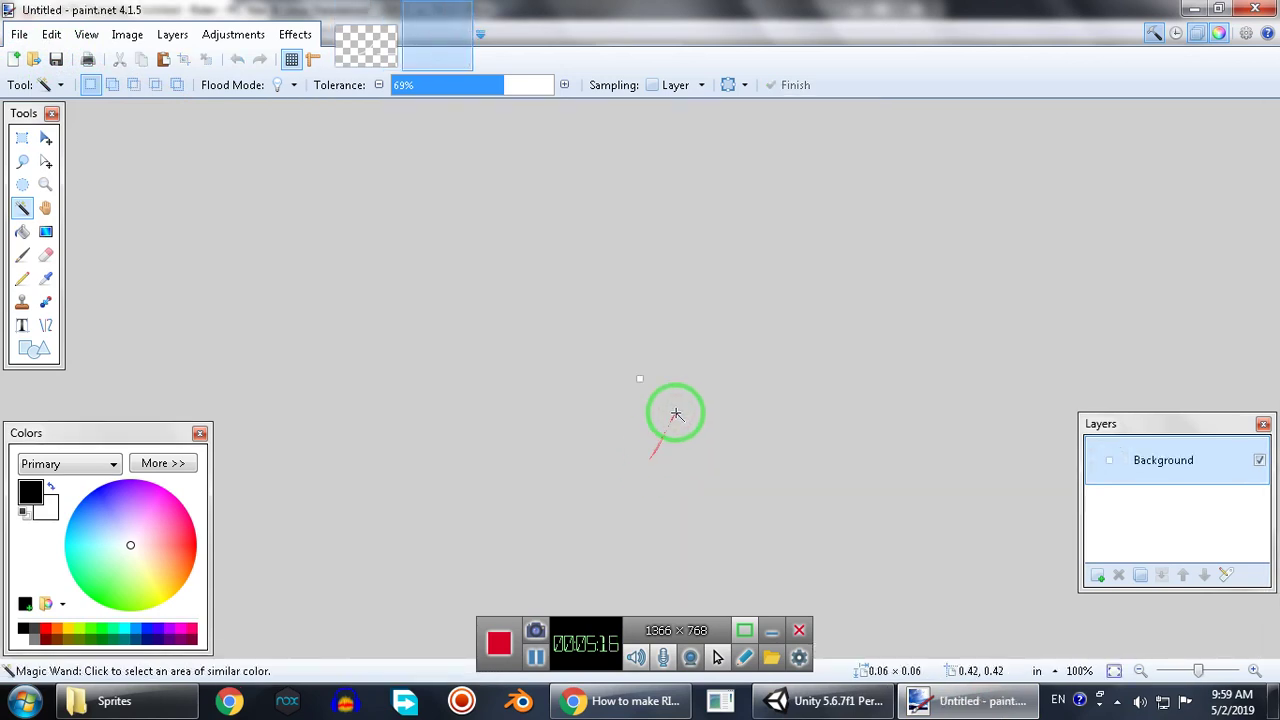
{"action": "scroll", "coordinate": [662, 403], "scroll_direction": "up", "scroll_amount": 15, "text": "ctrl"}
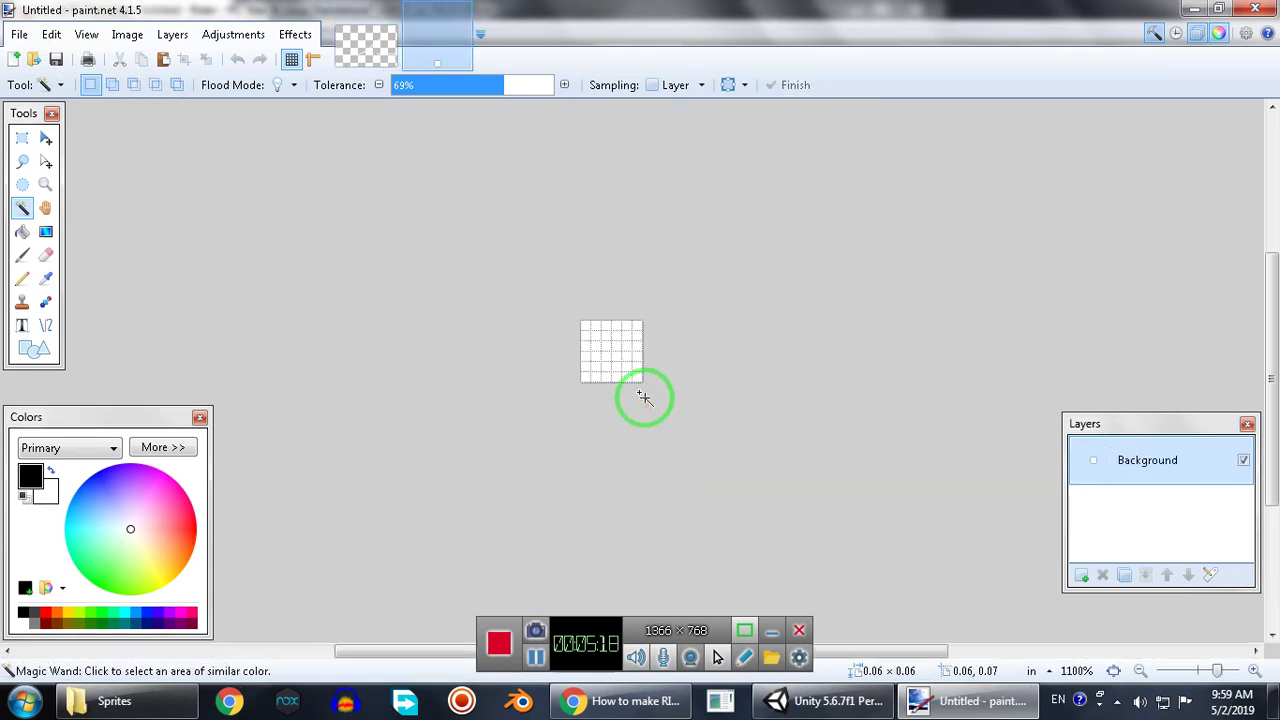
Fill the 6 by 6 pixel canvas with solid white using the Paint Bucket.
{"action": "scroll", "coordinate": [619, 374], "scroll_direction": "up", "scroll_amount": 1, "text": "ctrl"}
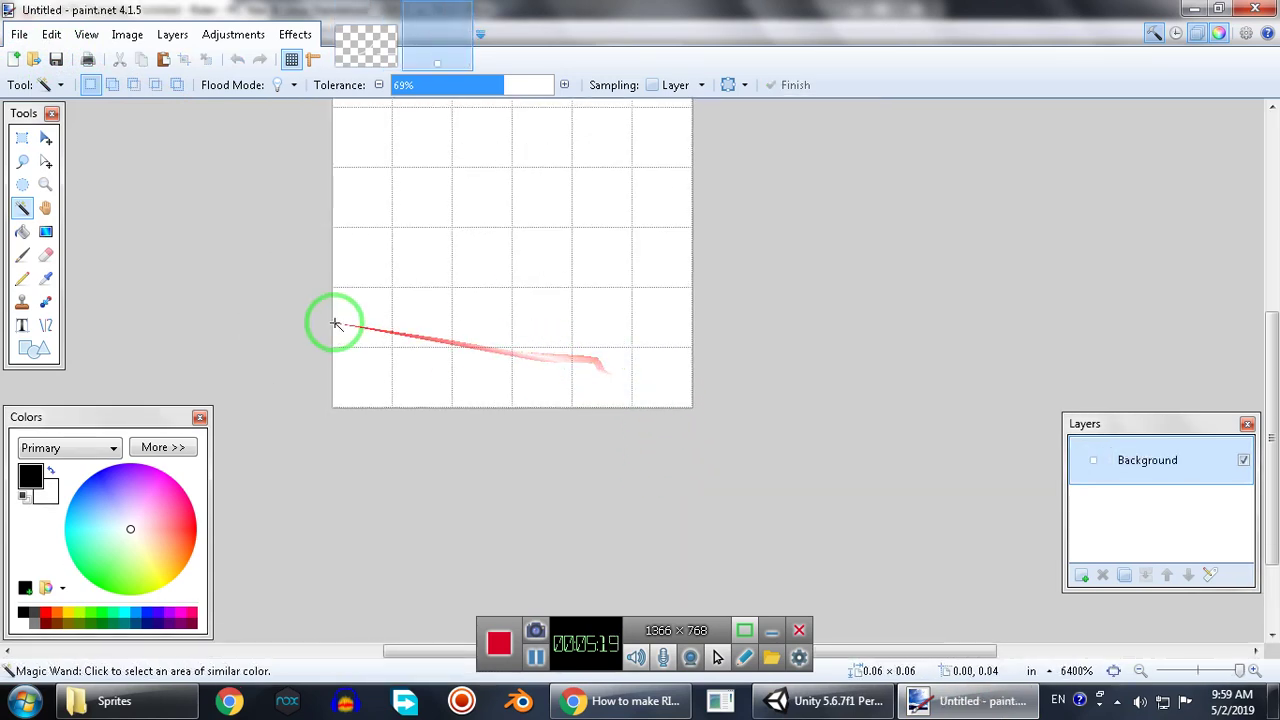
{"action": "left_click", "coordinate": [21, 231]}
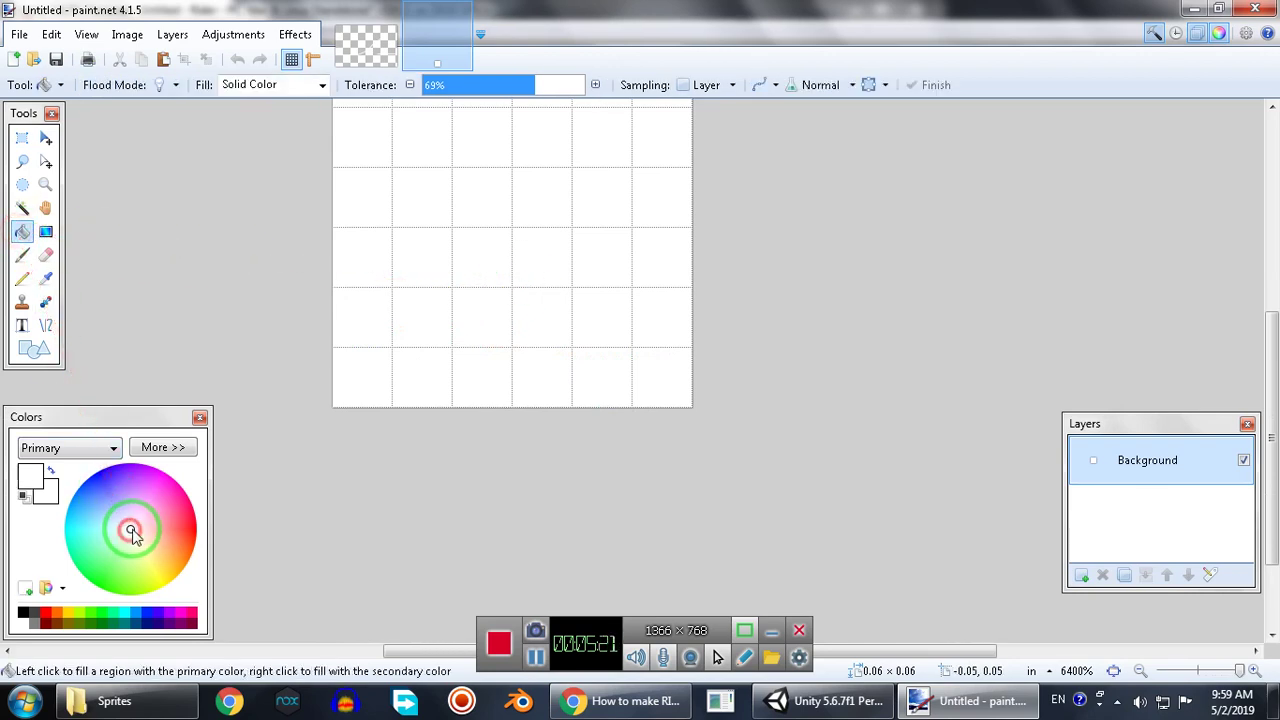
{"action": "left_click", "coordinate": [486, 297]}
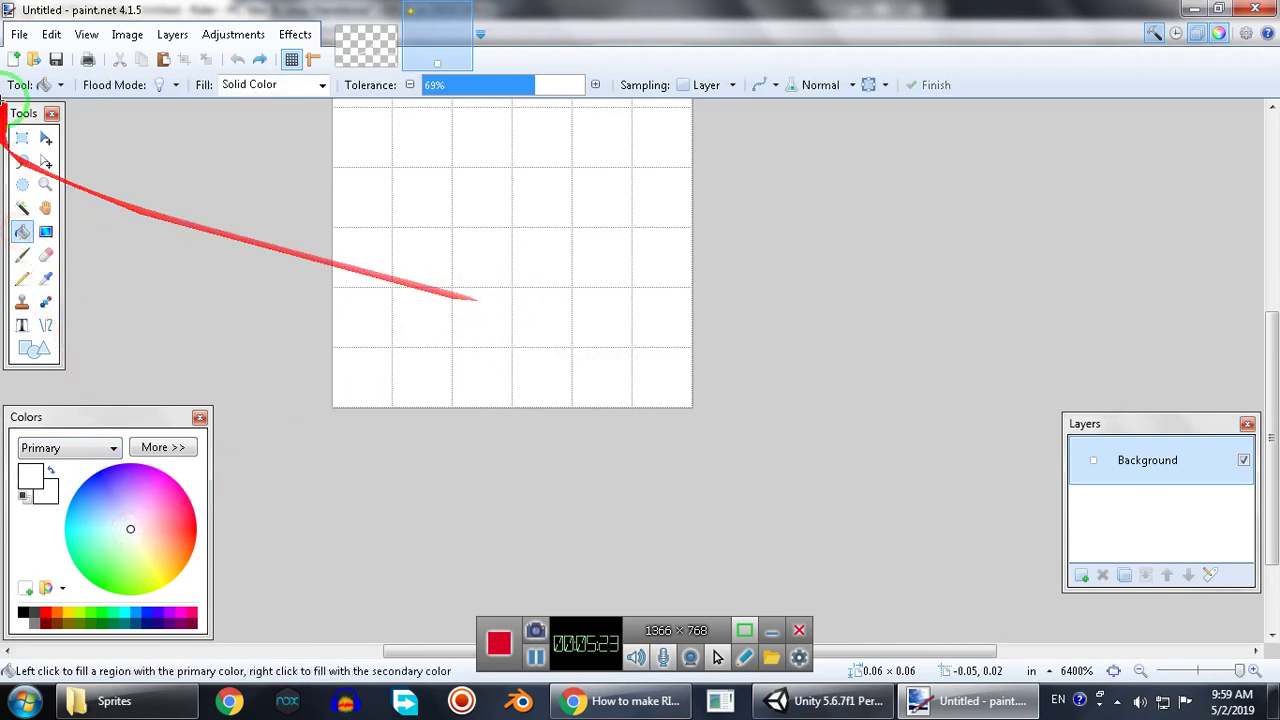
Save the image as a PNG named EmissionColor in the Rider project's Assets/Material folder, keeping the auto-detect bit depth.
{"action": "key", "text": "ctrl+s"}
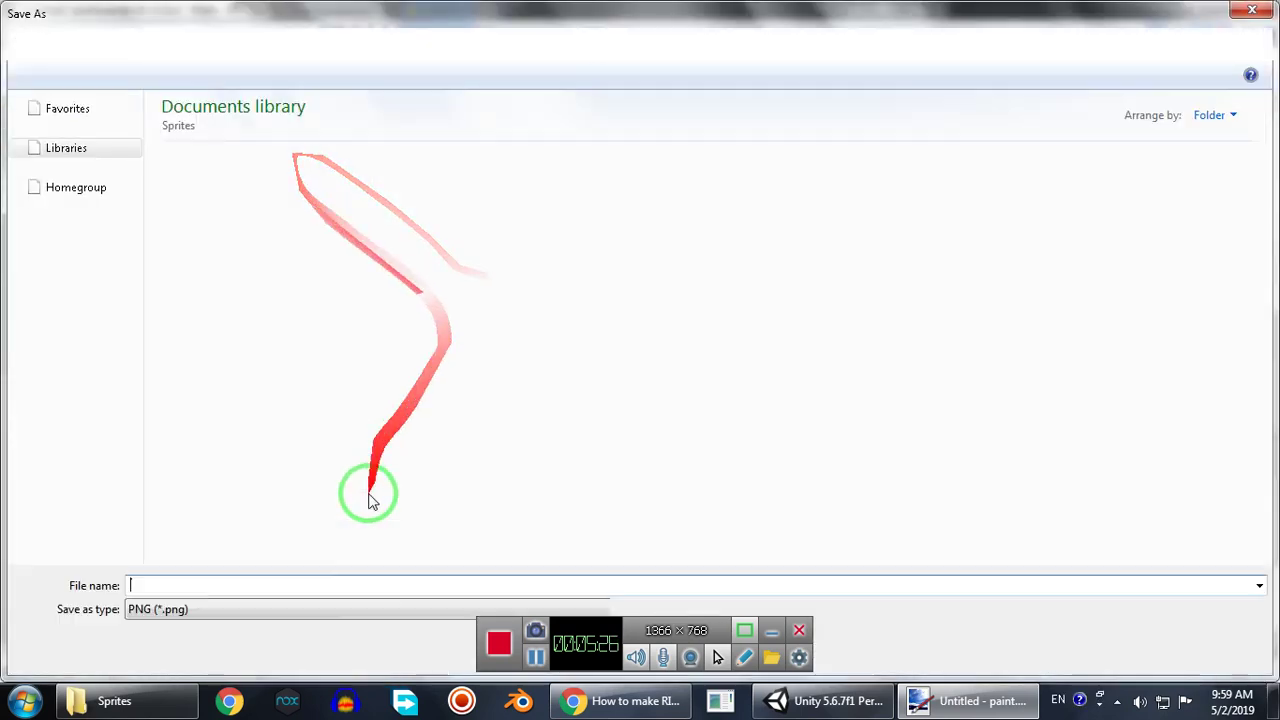
{"action": "left_click", "coordinate": [434, 351]}
{"action": "left_click", "coordinate": [416, 43]}
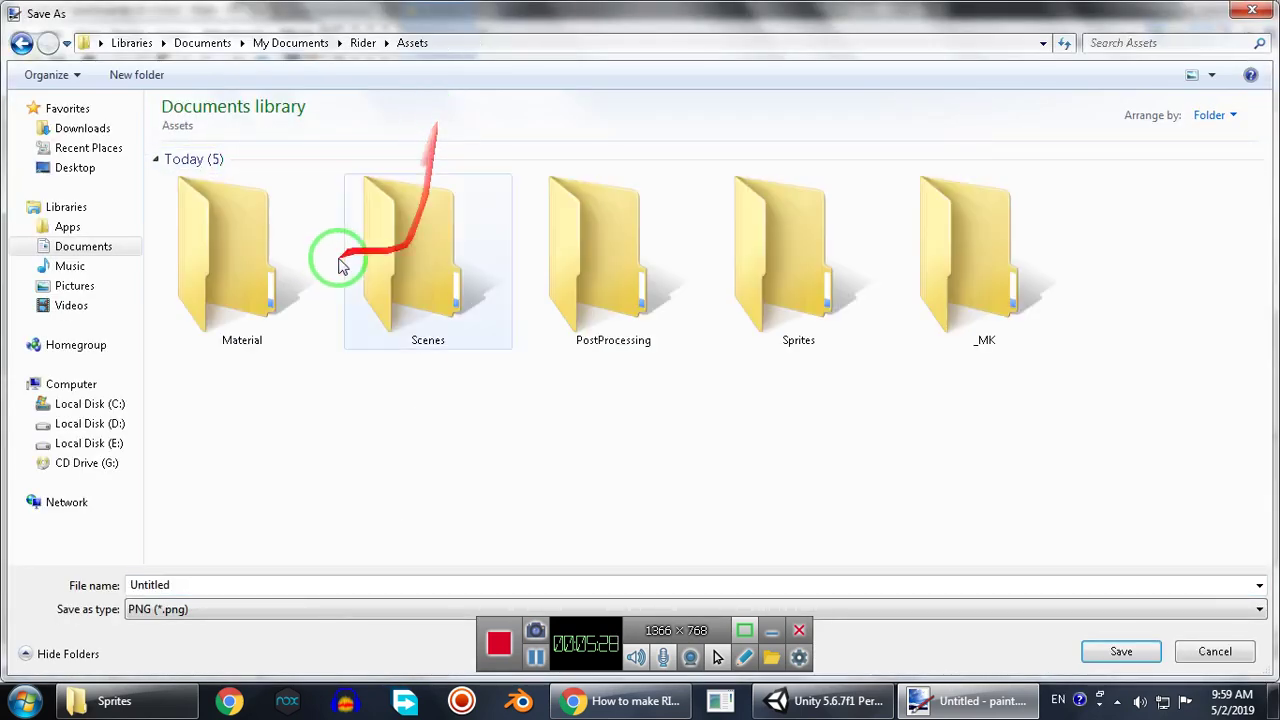
{"action": "left_click", "coordinate": [472, 271]}
{"action": "left_click", "coordinate": [686, 320]}
{"action": "left_click", "coordinate": [281, 274]}
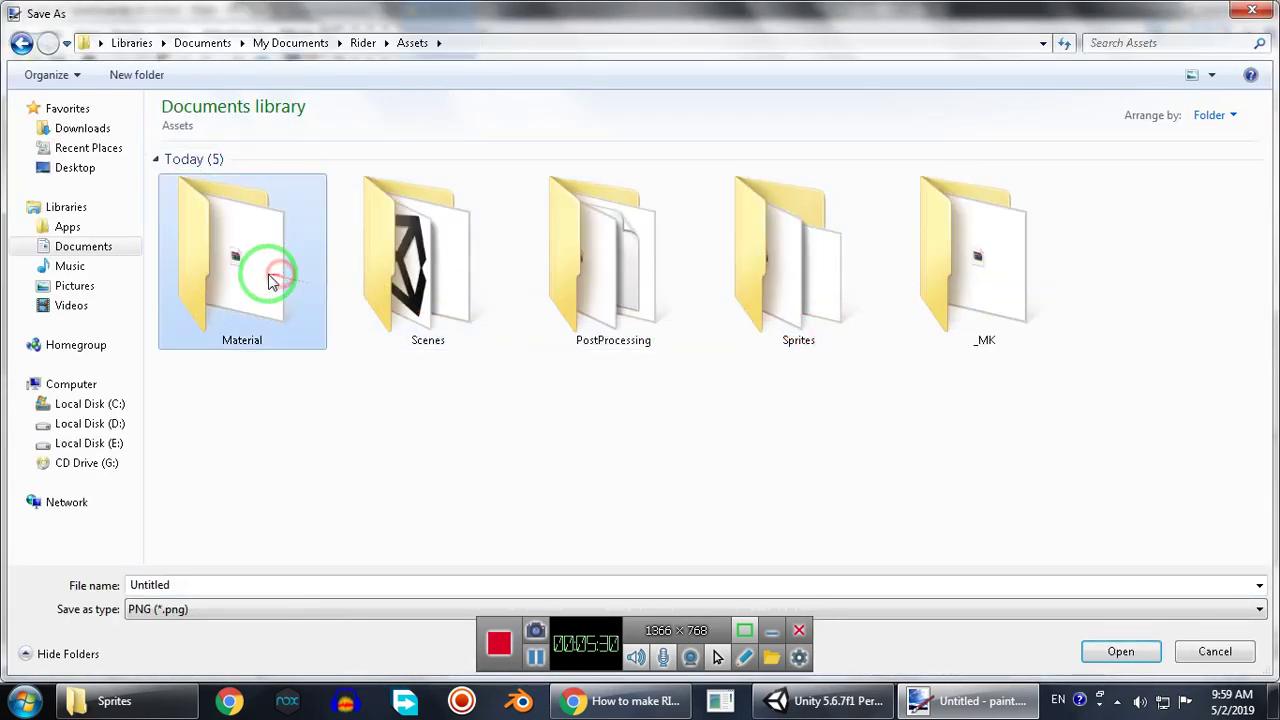
{"action": "double_click", "coordinate": [270, 280]}
{"action": "double_click", "coordinate": [190, 585]}
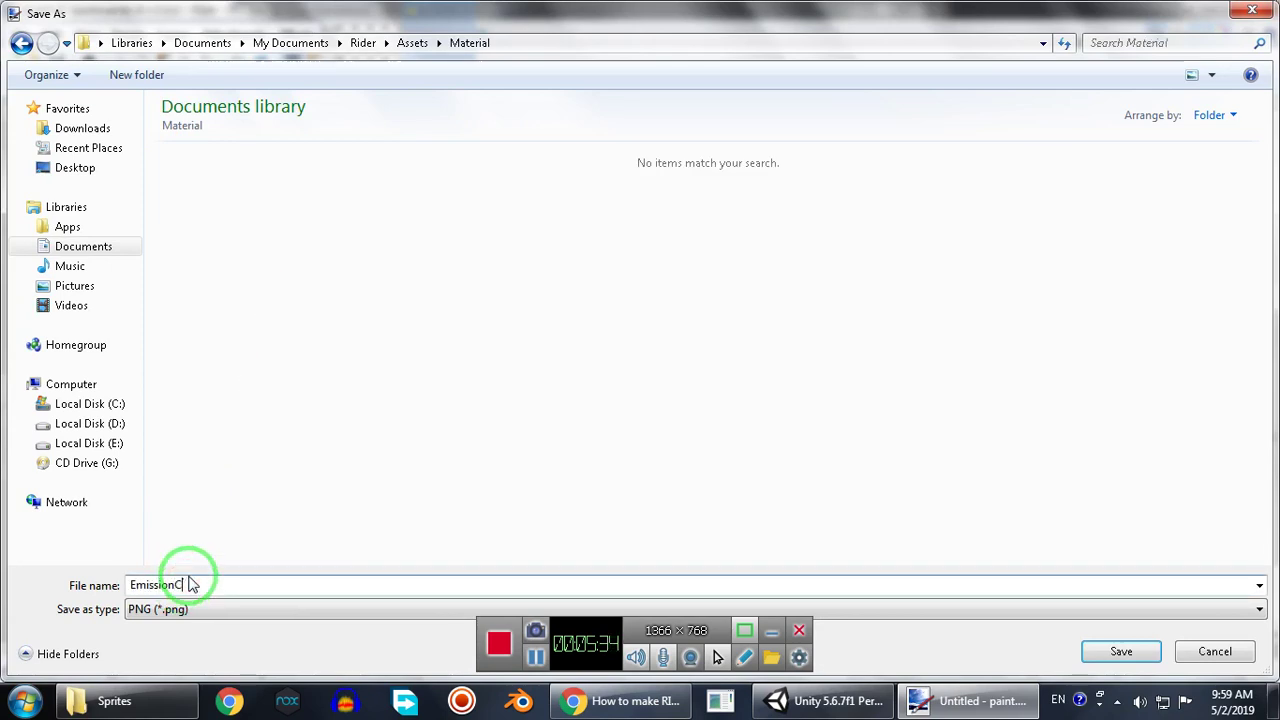
{"action": "type", "text": "EmissionColor"}
{"action": "key", "text": "Return"}
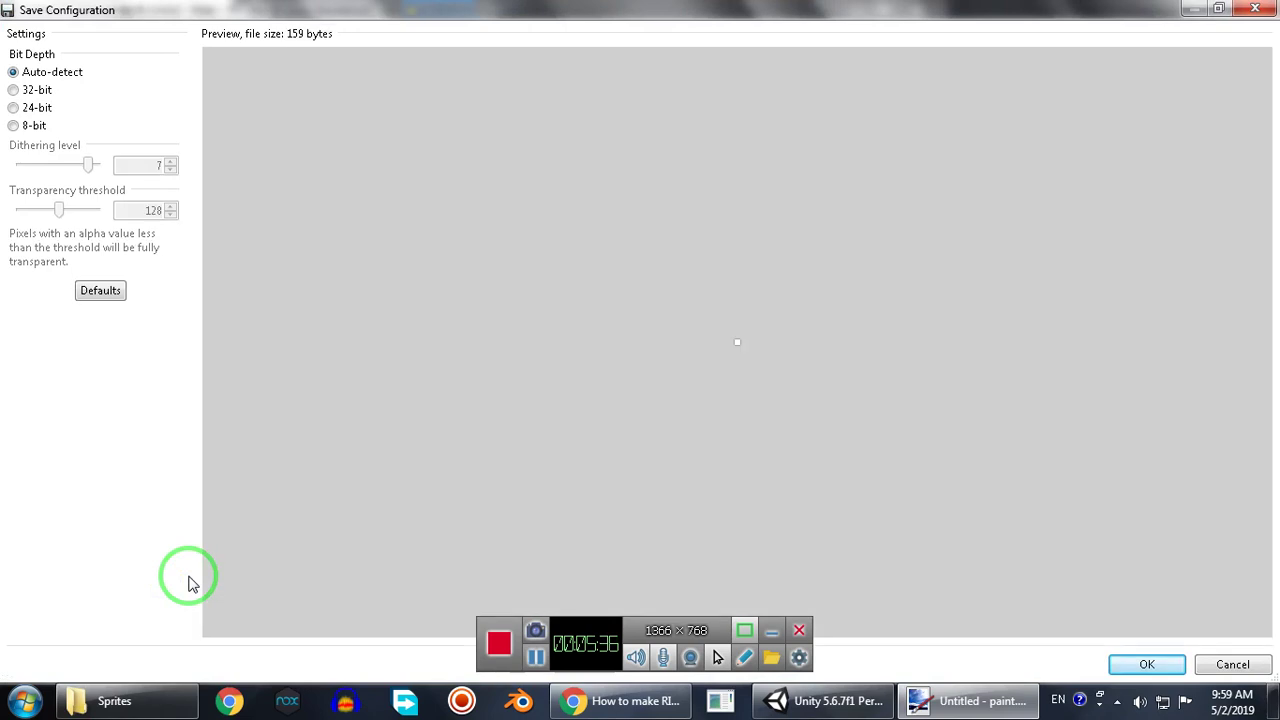
{"action": "left_click", "coordinate": [1147, 665]}
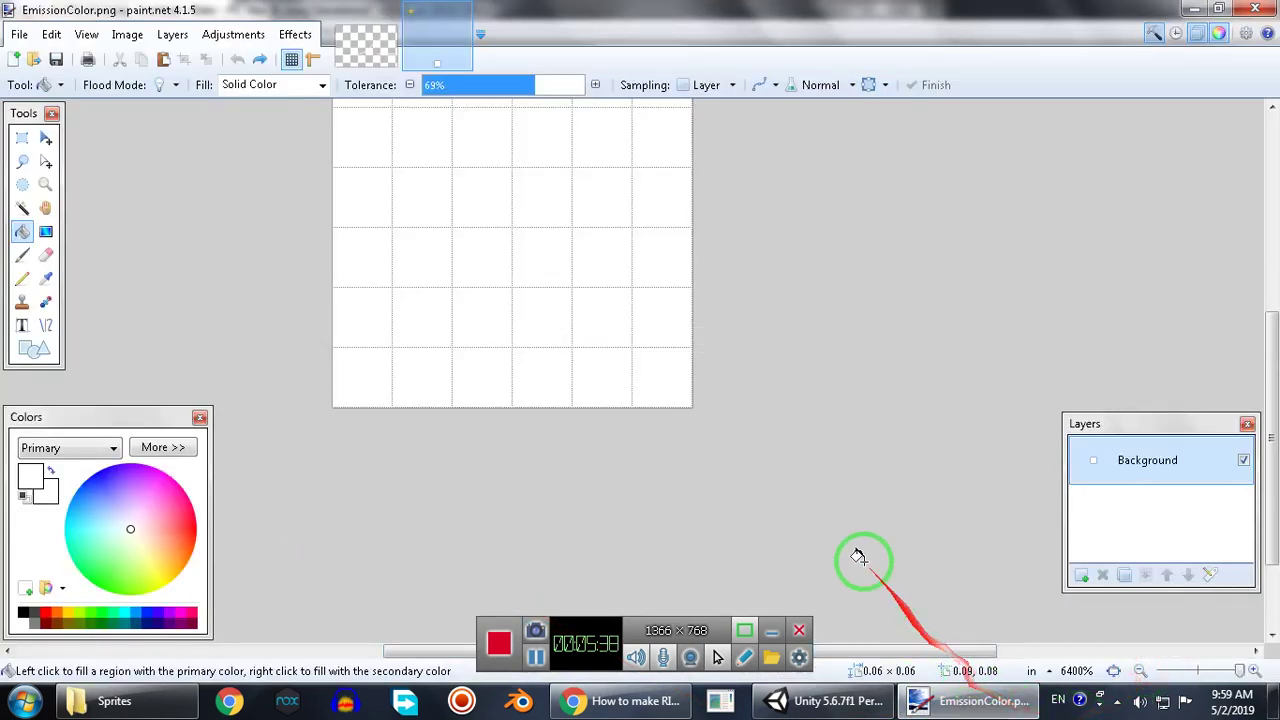
Switch to Unity and assign the EmissionColor texture as the Emission Texture of New Material.
{"action": "mouse_move", "coordinate": [787, 703]}
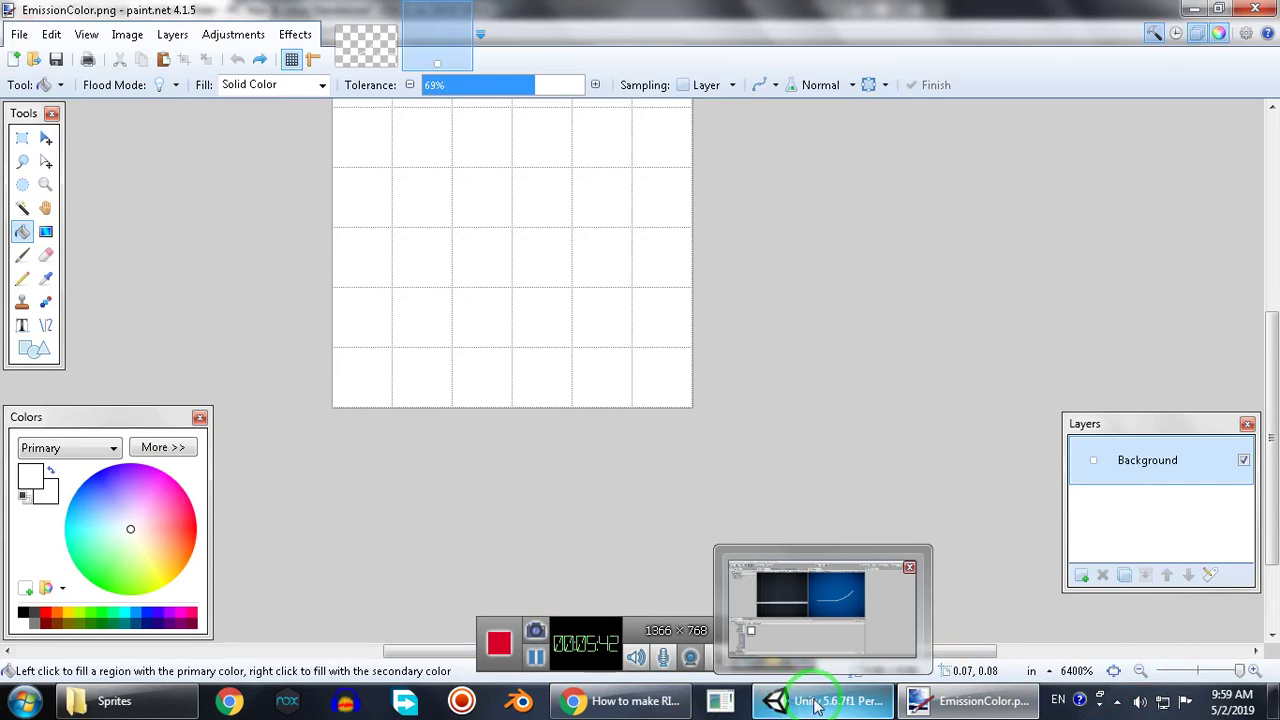
{"action": "left_click", "coordinate": [817, 706]}
{"action": "left_click_drag", "start_coordinate": [815, 703], "coordinate": [163, 522]}
{"action": "left_click", "coordinate": [162, 517]}
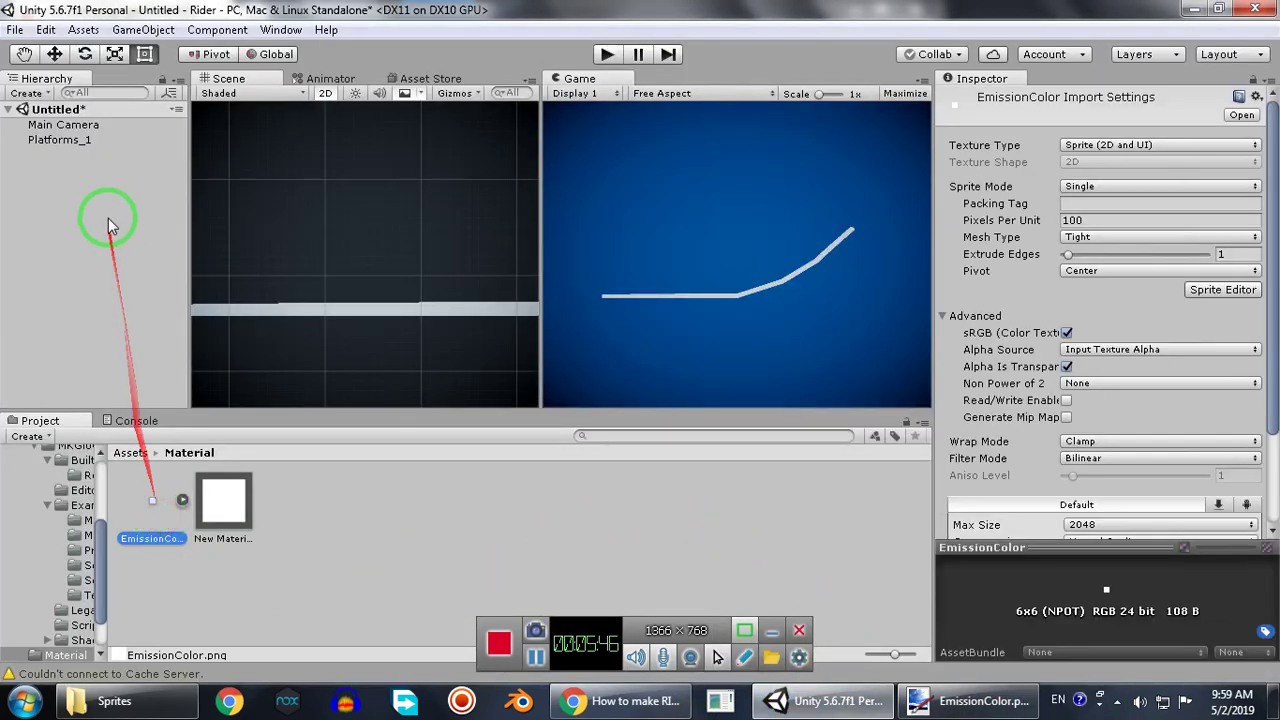
{"action": "left_click", "coordinate": [85, 155]}
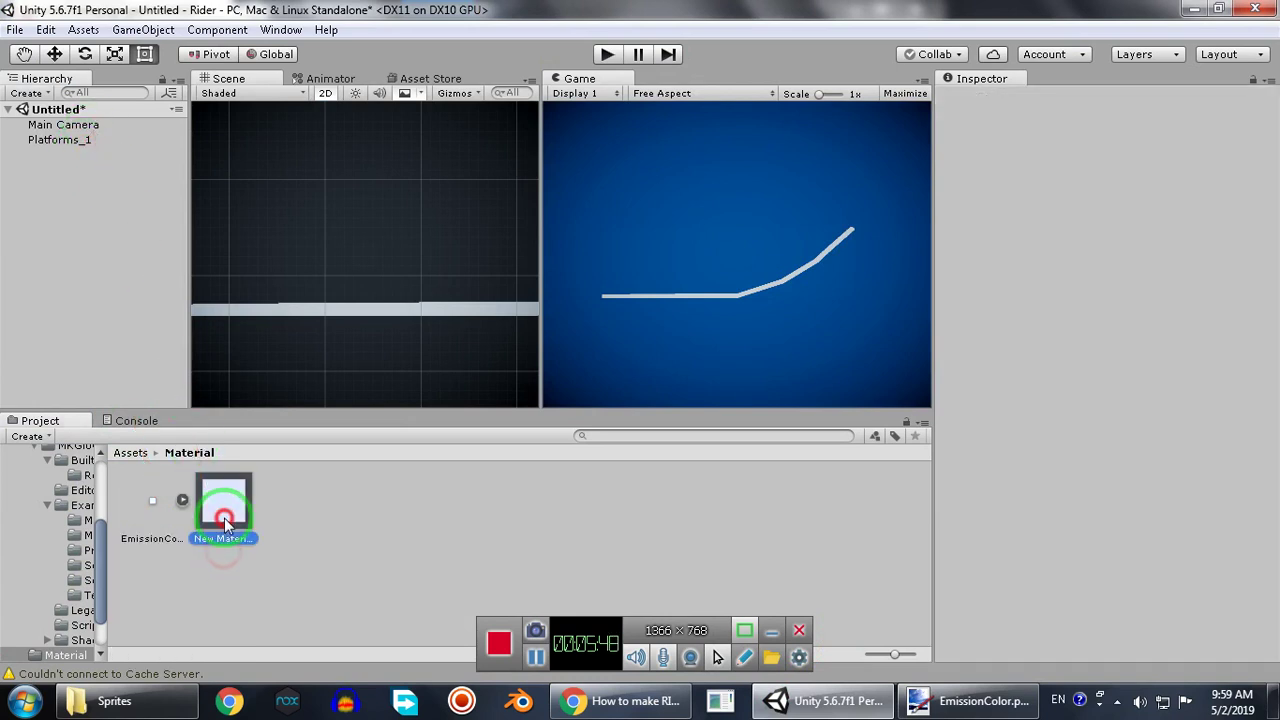
{"action": "left_click_drag", "start_coordinate": [152, 503], "coordinate": [1250, 219]}
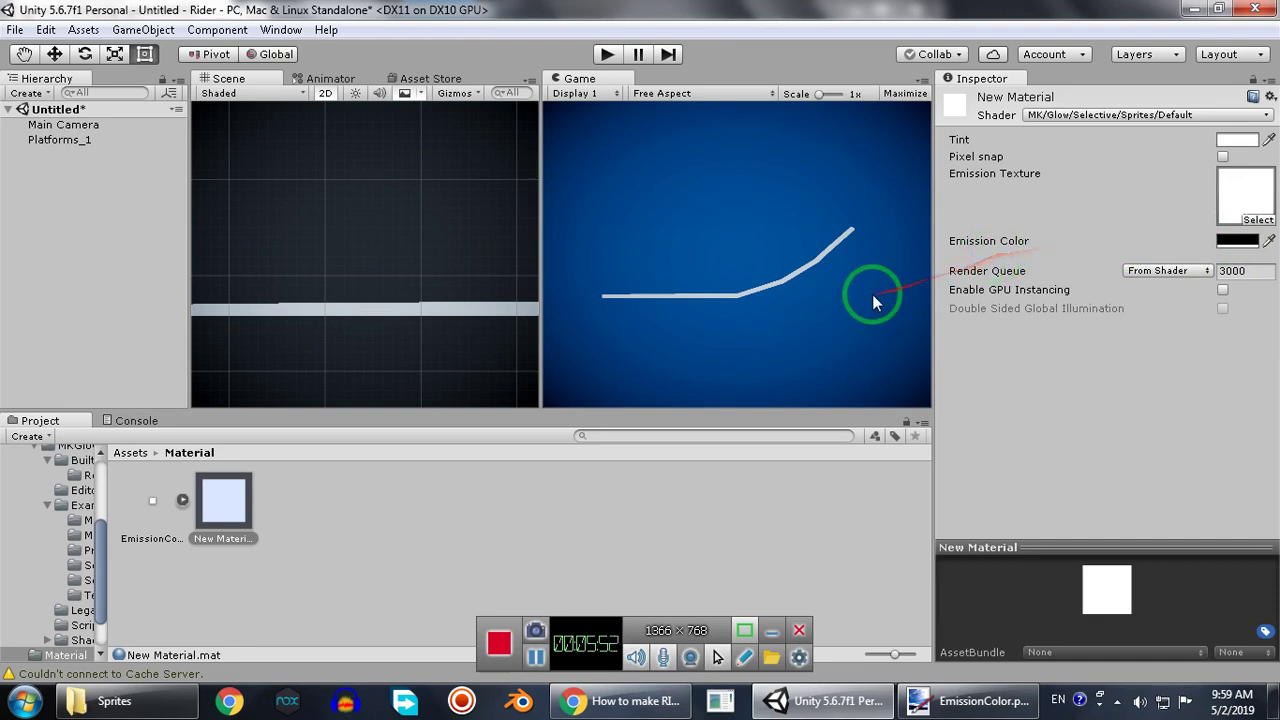
Assign New Material to Element 0 of the Line Renderer materials on Platforms_1.
{"action": "left_click", "coordinate": [62, 140]}
{"action": "left_click_drag", "start_coordinate": [225, 510], "coordinate": [1010, 408]}
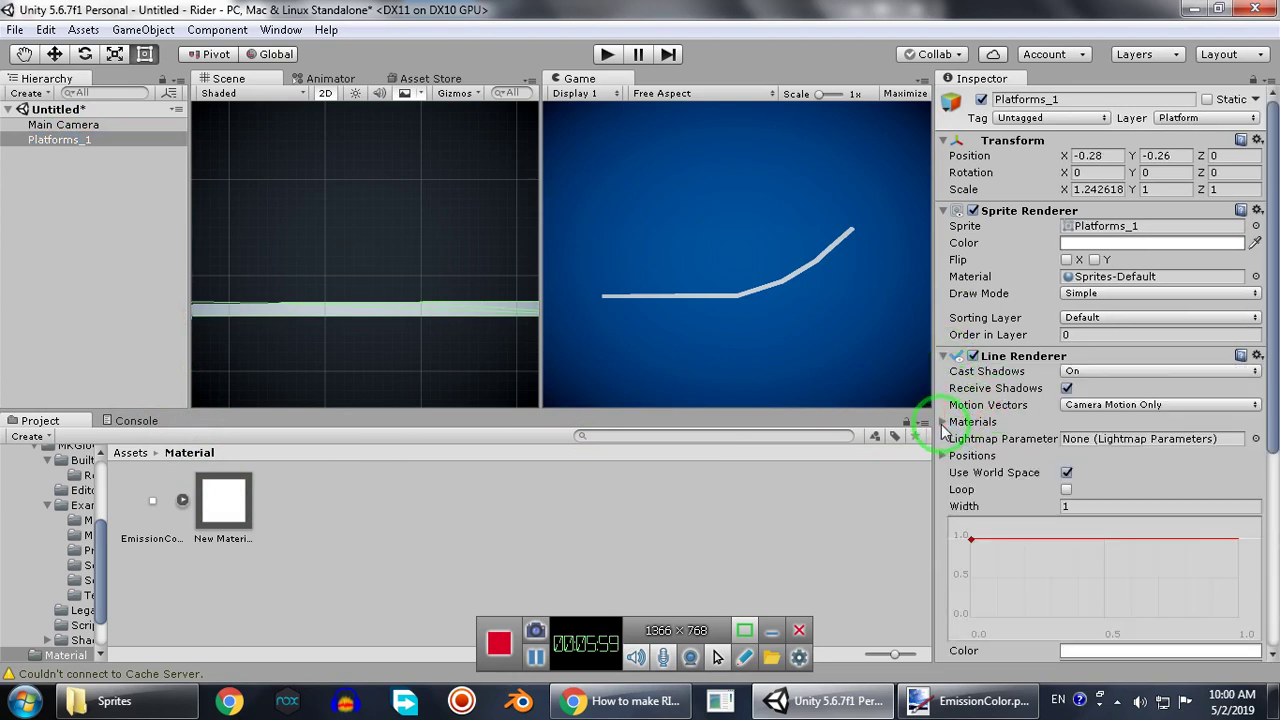
{"action": "left_click", "coordinate": [943, 423]}
{"action": "left_click_drag", "start_coordinate": [225, 502], "coordinate": [1168, 468]}
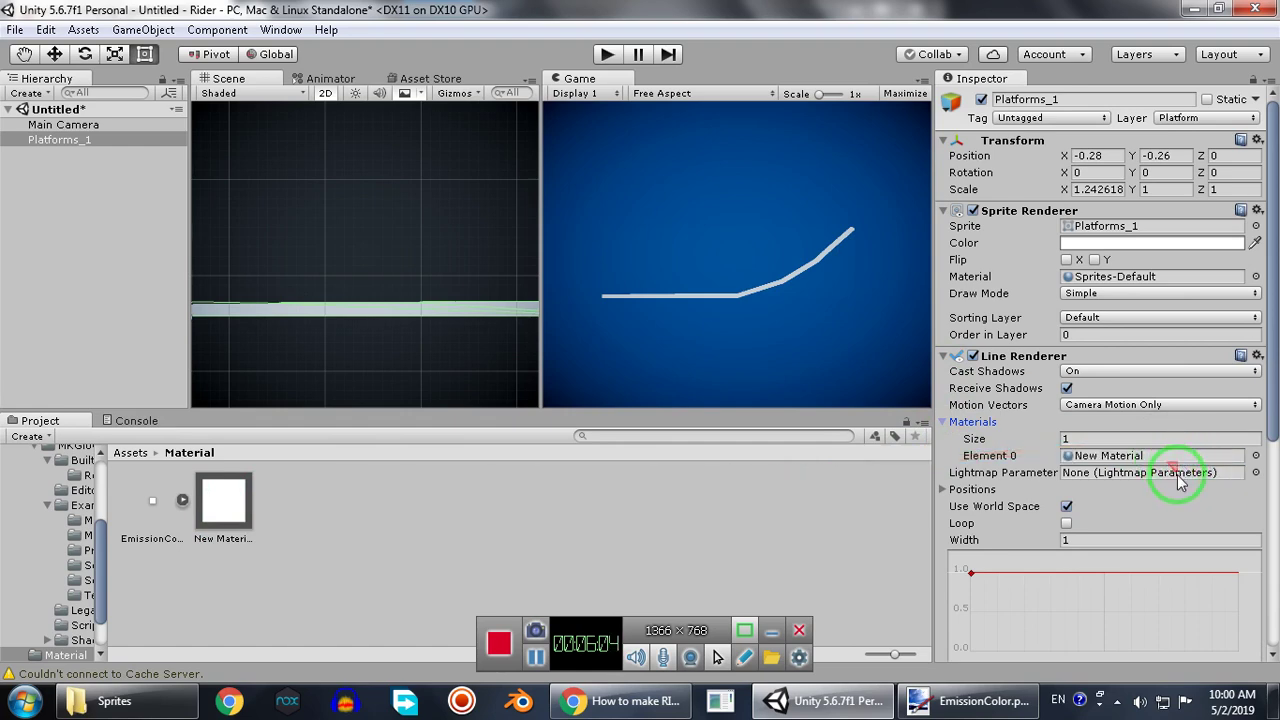
{"action": "scroll", "coordinate": [1176, 465], "scroll_direction": "down", "scroll_amount": 6}
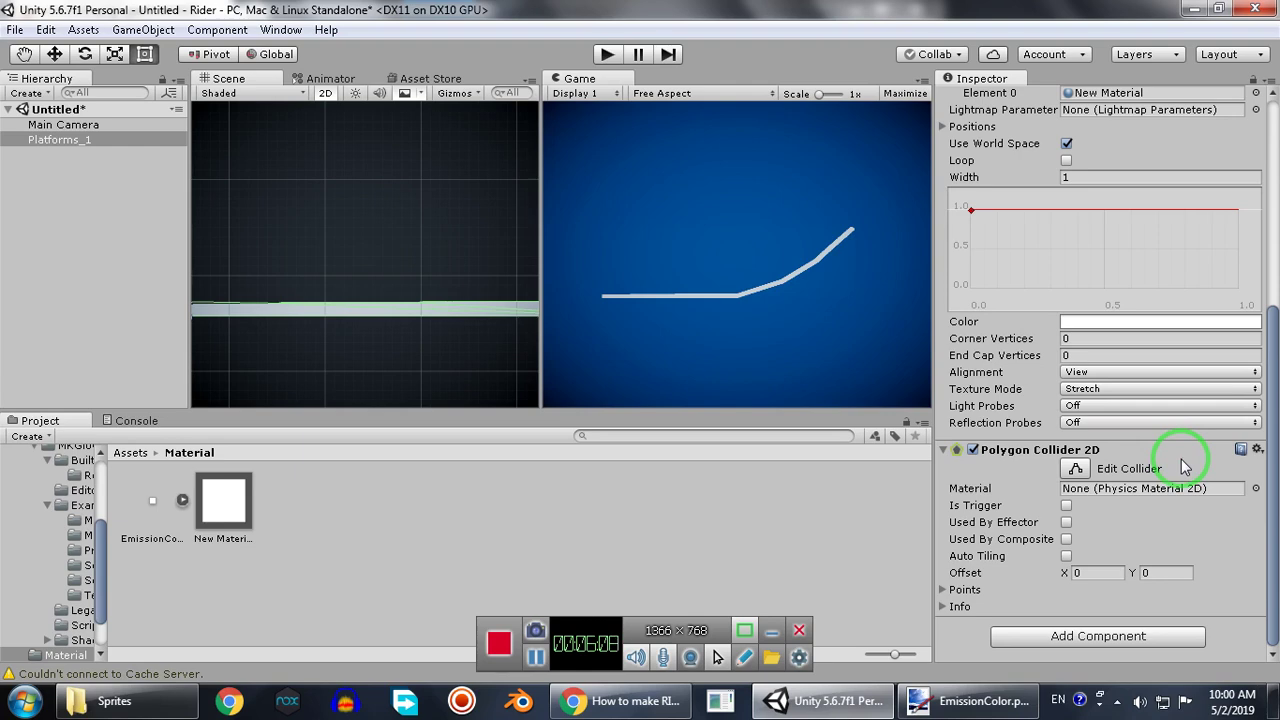
{"action": "scroll", "coordinate": [1180, 467], "scroll_direction": "up", "scroll_amount": 6}
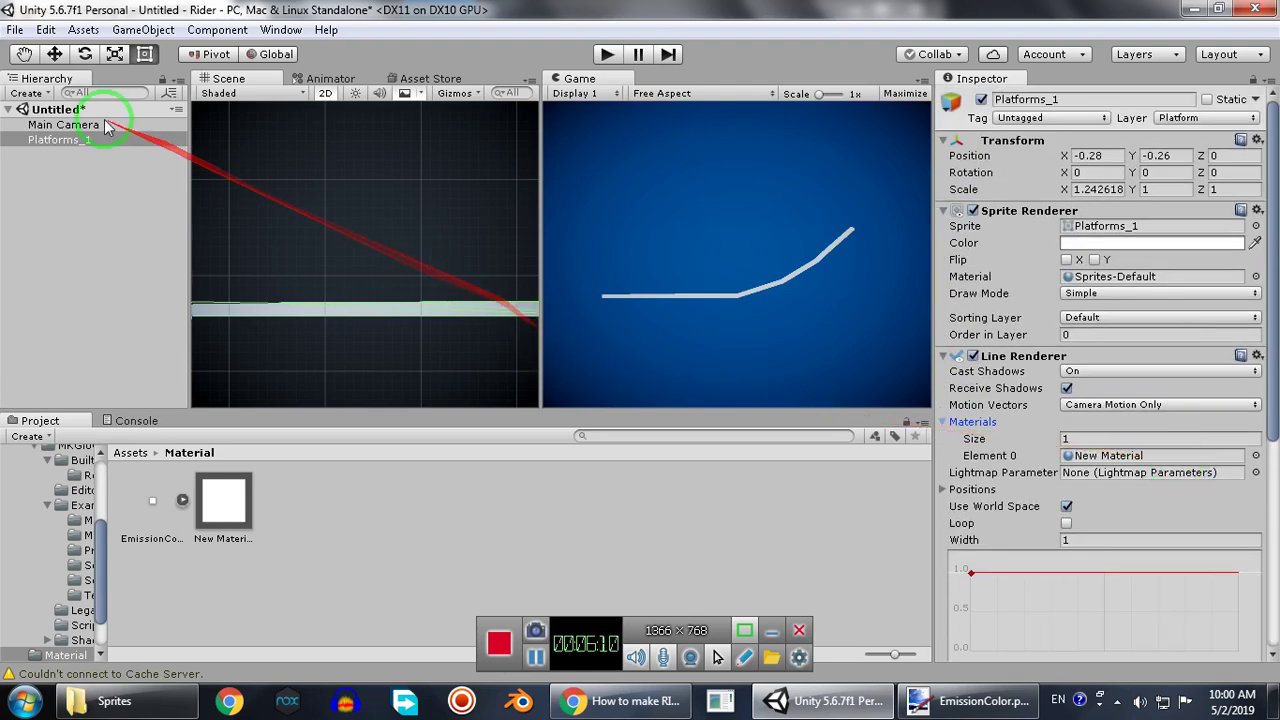
Compare the Main Camera's MK Glow render layer with the layer assigned to Platforms_1.
{"action": "left_click", "coordinate": [107, 125]}
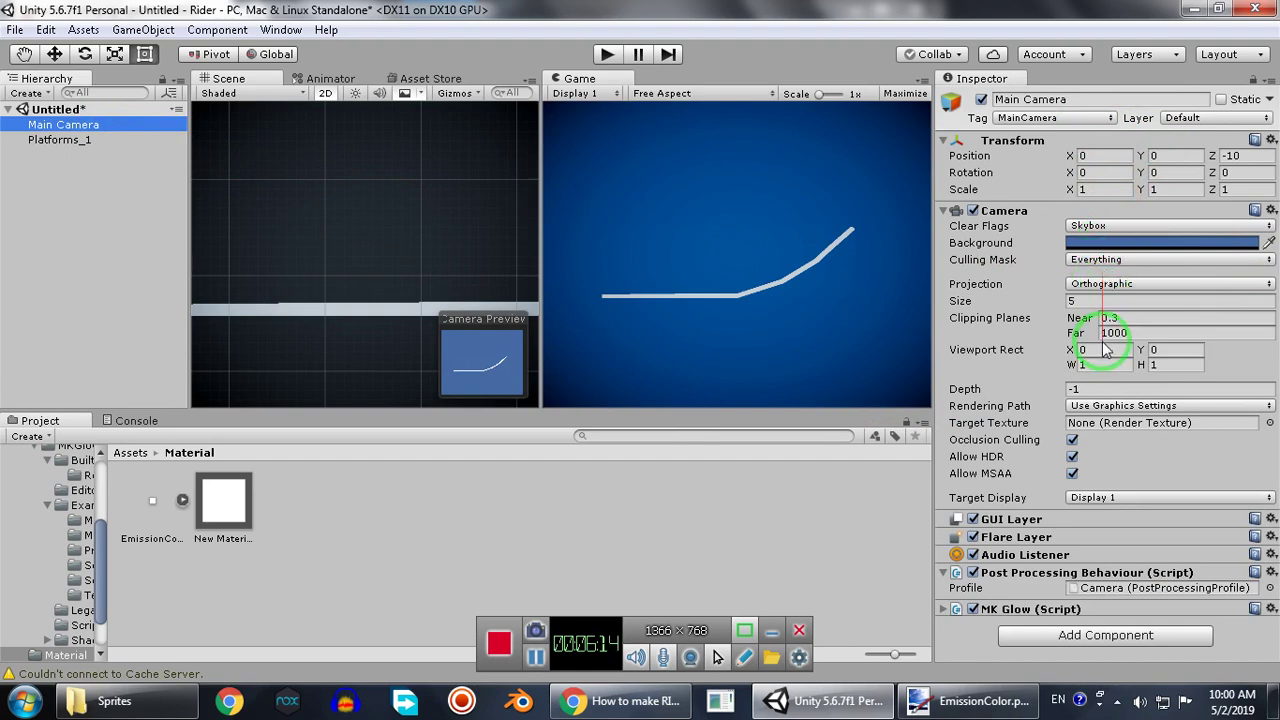
{"action": "left_click", "coordinate": [945, 608]}
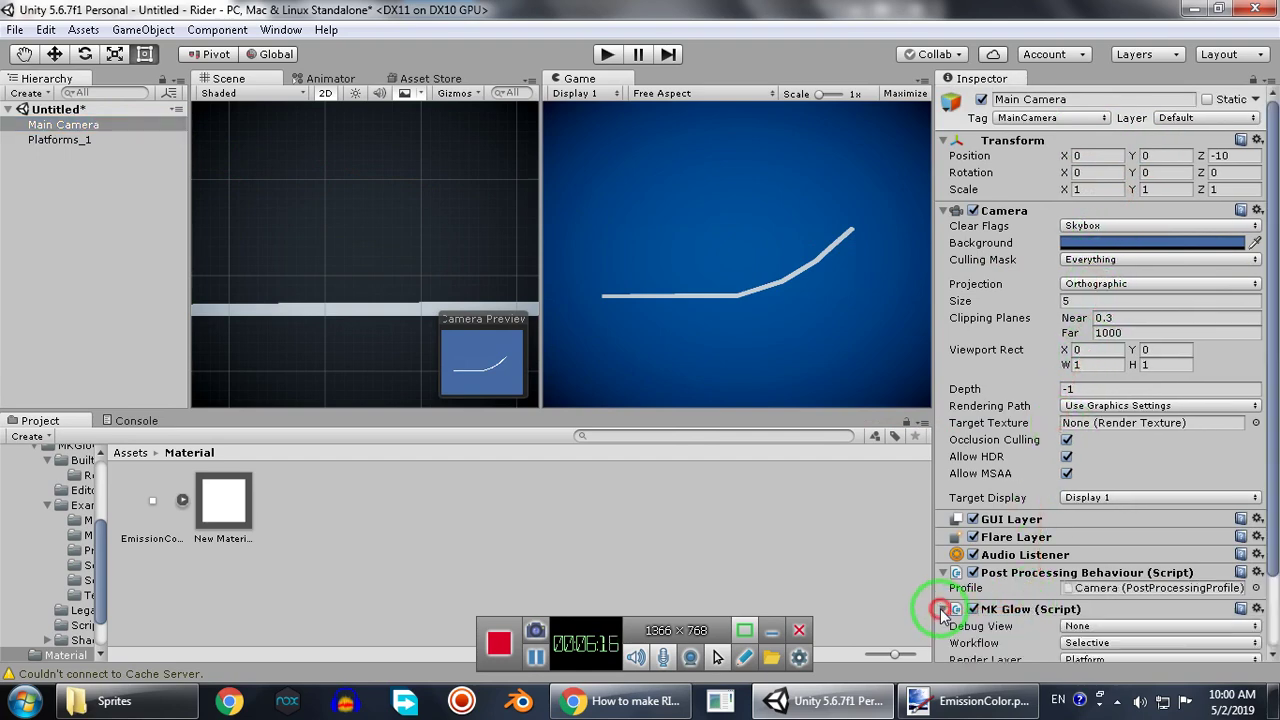
{"action": "scroll", "coordinate": [1200, 545], "scroll_direction": "down", "scroll_amount": 2}
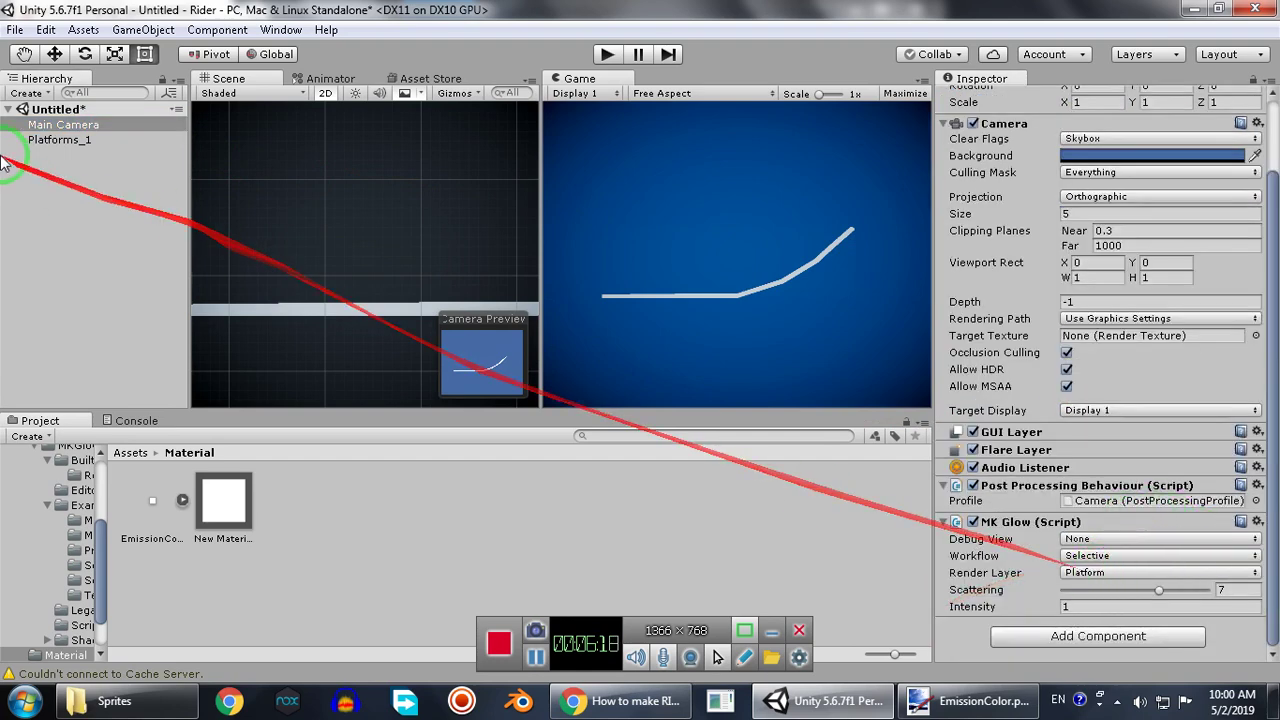
{"action": "left_click", "coordinate": [32, 140]}
{"action": "scroll", "coordinate": [1200, 130], "scroll_direction": "up", "scroll_amount": 2}
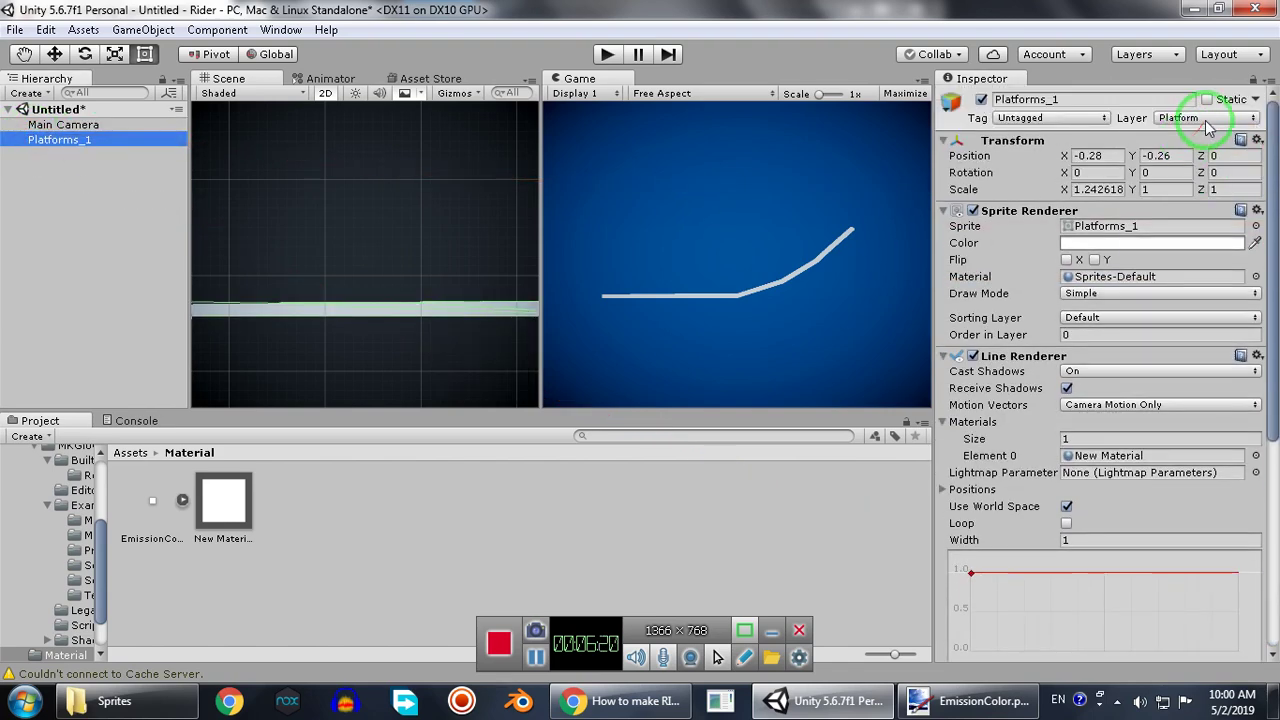
{"action": "left_click", "coordinate": [1208, 118]}
{"action": "left_click", "coordinate": [1194, 245]}
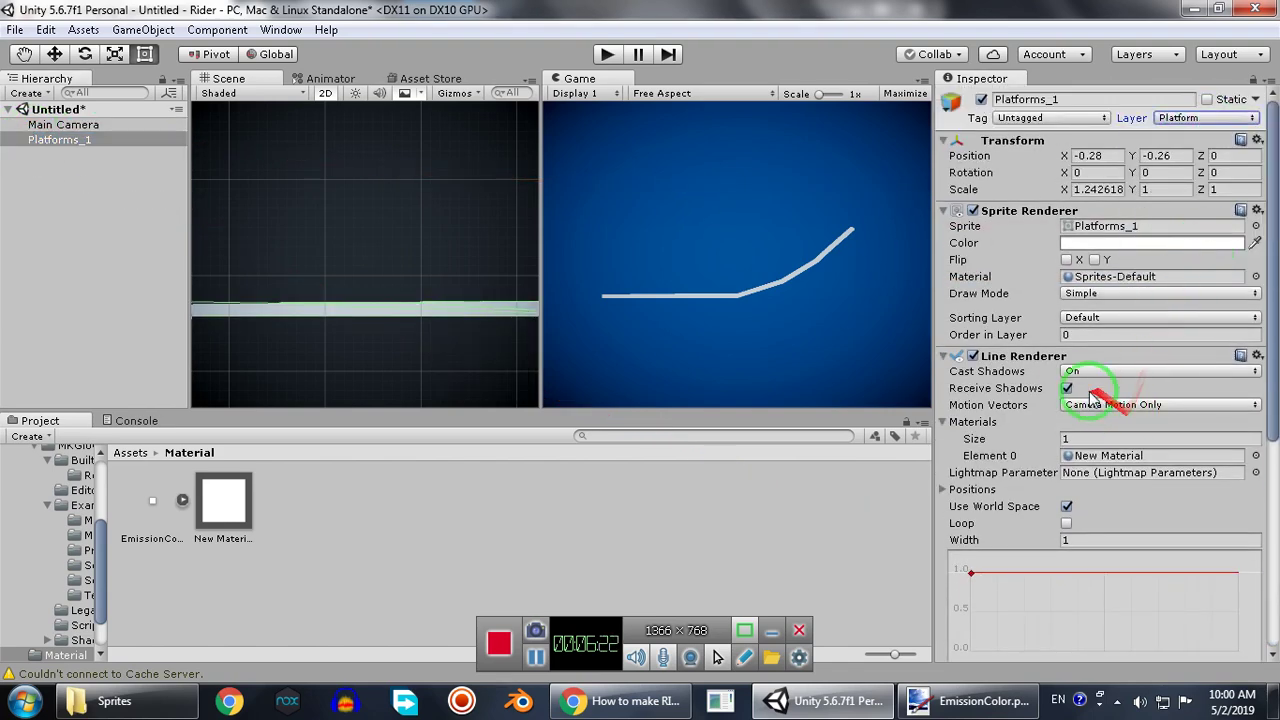
Apply New Material to the Platforms_1 object in the scene.
{"action": "scroll", "coordinate": [1070, 389], "scroll_direction": "down", "scroll_amount": 6}
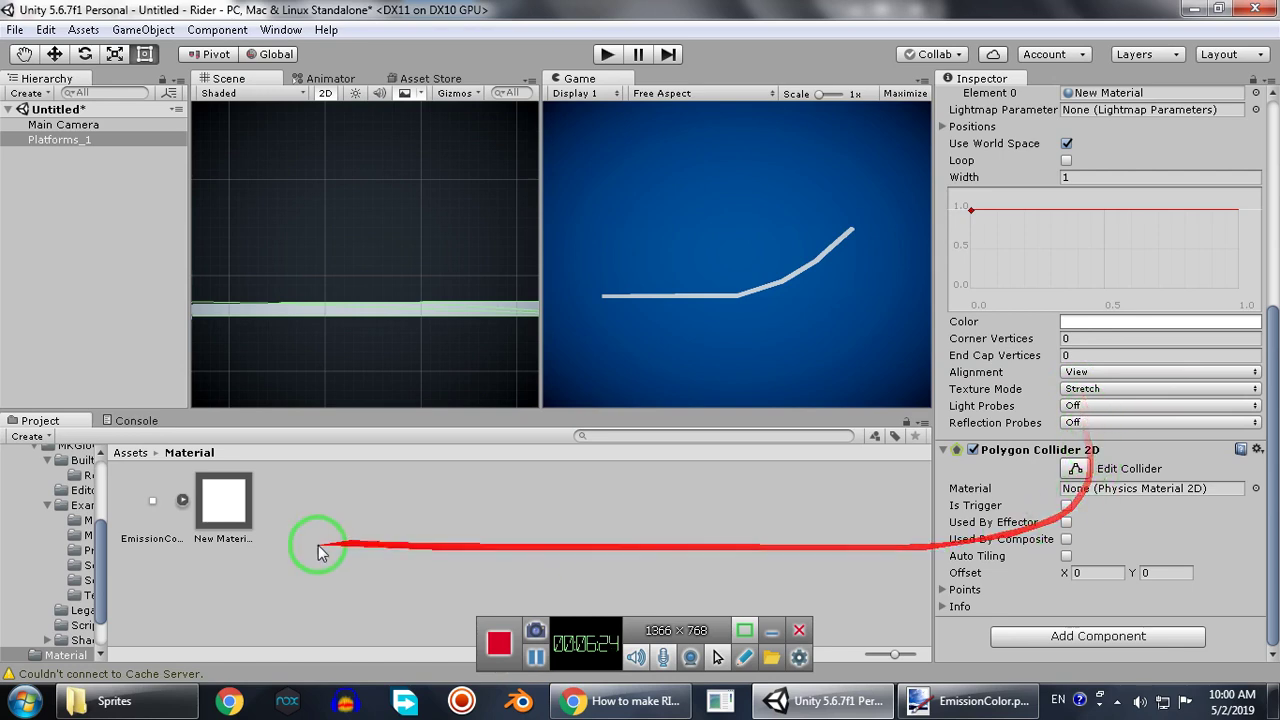
{"action": "left_click", "coordinate": [230, 510]}
{"action": "left_click_drag", "start_coordinate": [230, 505], "coordinate": [951, 653]}
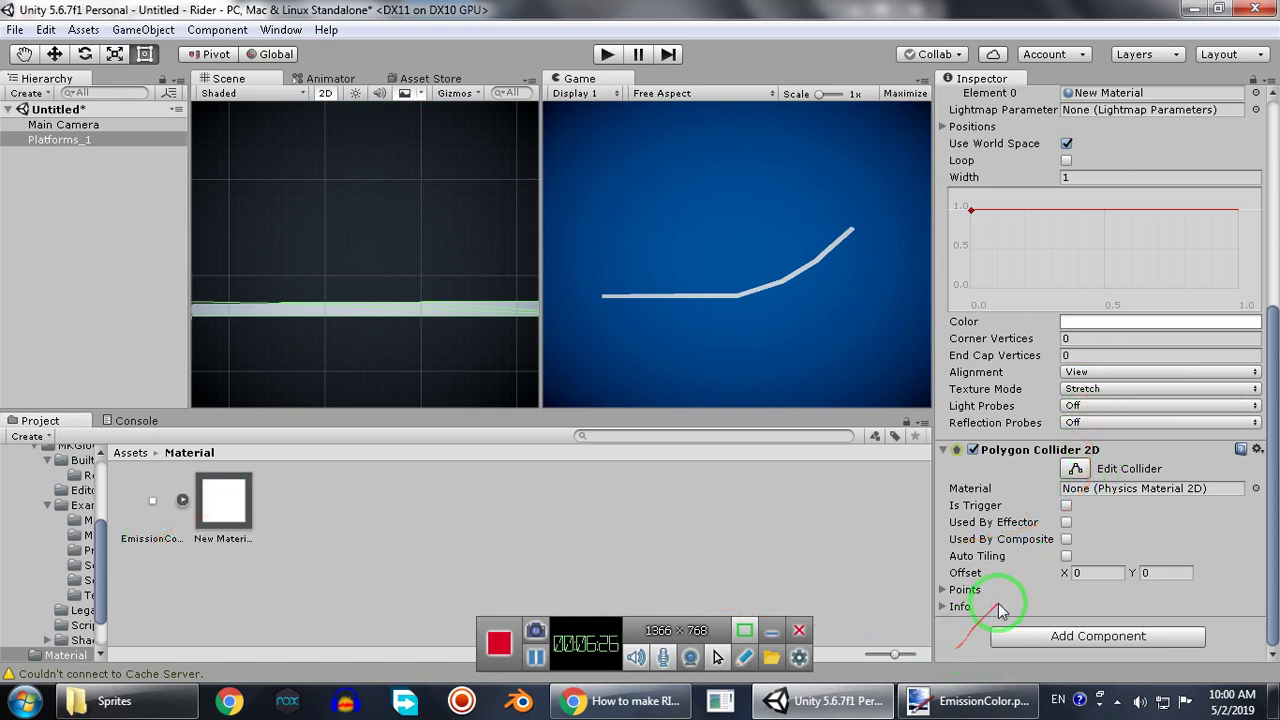
{"action": "left_click_drag", "start_coordinate": [223, 516], "coordinate": [967, 655]}
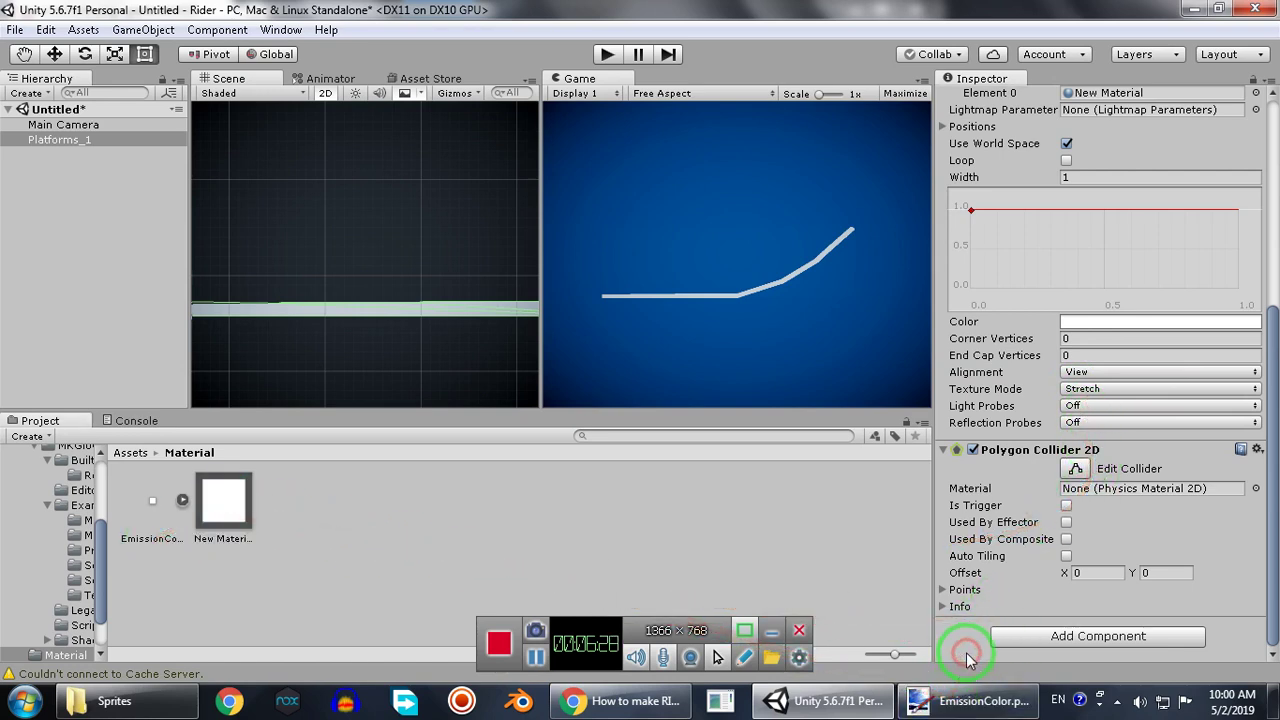
{"action": "left_click_drag", "start_coordinate": [1265, 587], "coordinate": [1247, 262]}
{"action": "left_click_drag", "start_coordinate": [226, 528], "coordinate": [75, 147]}
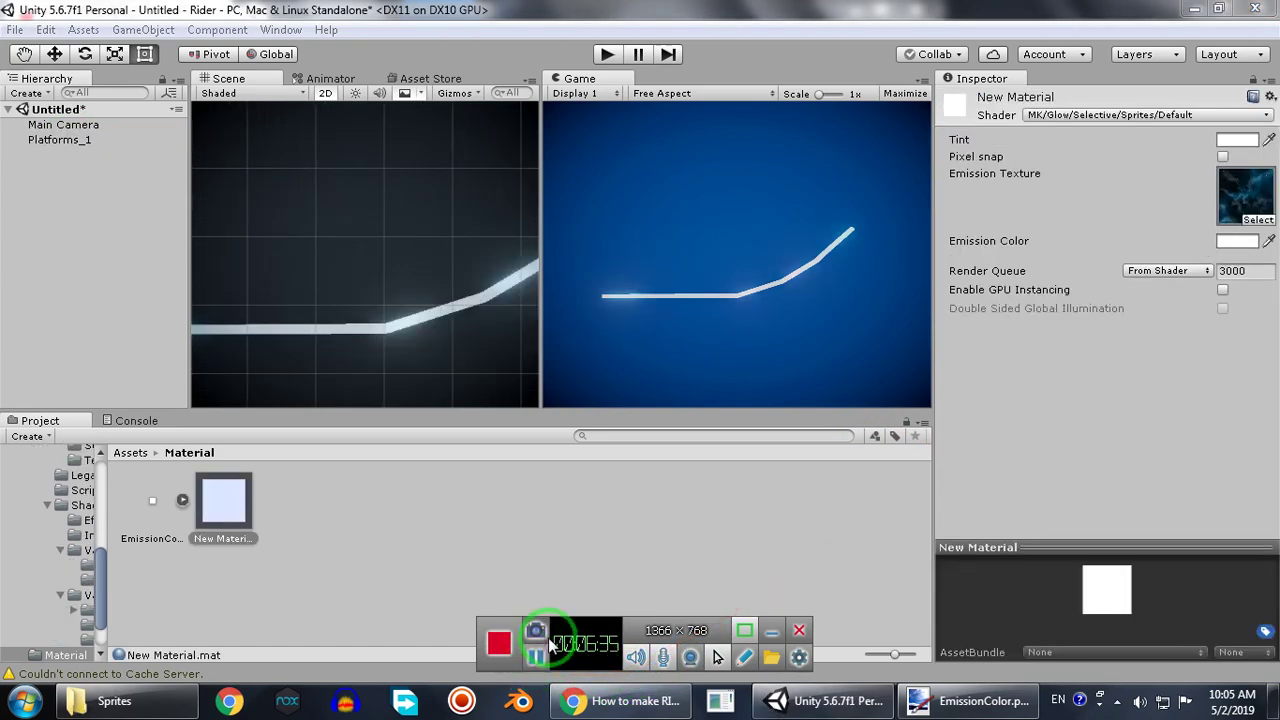
Set New Material's Emission Texture to EmissionColor and its Emission Color to white.
{"action": "left_click", "coordinate": [1257, 219]}
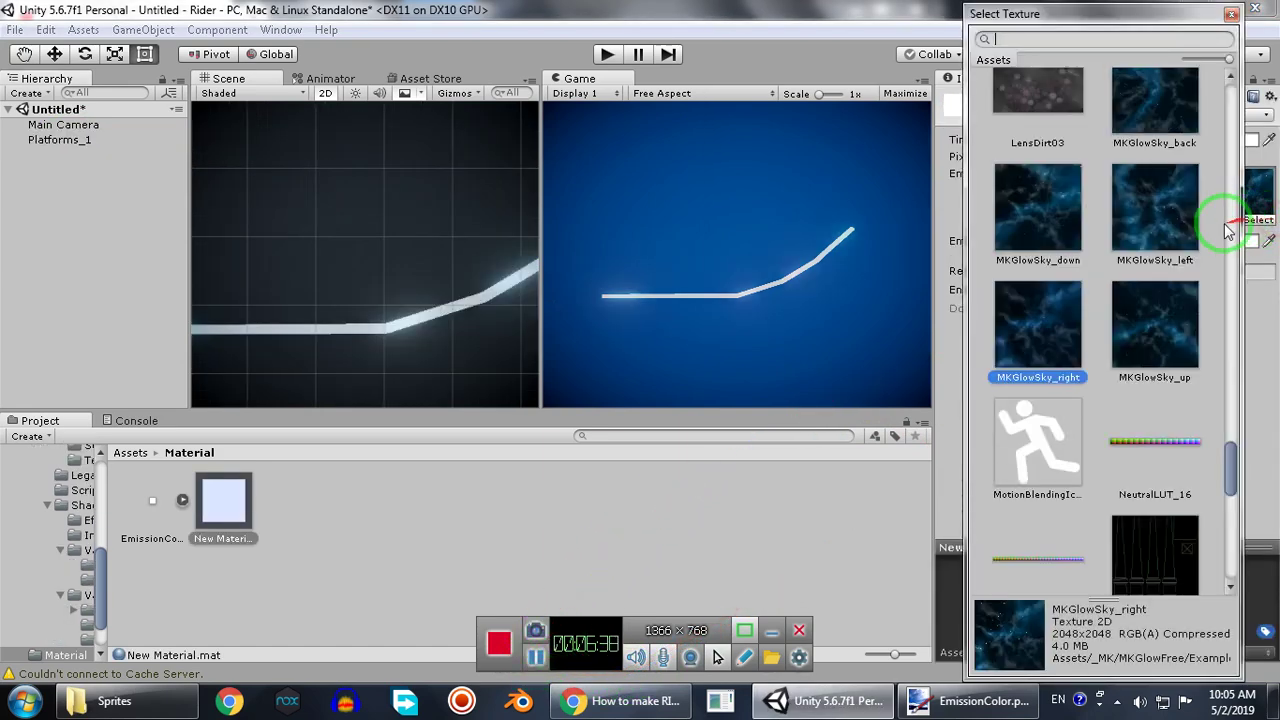
{"action": "left_click_drag", "start_coordinate": [144, 551], "coordinate": [1245, 195]}
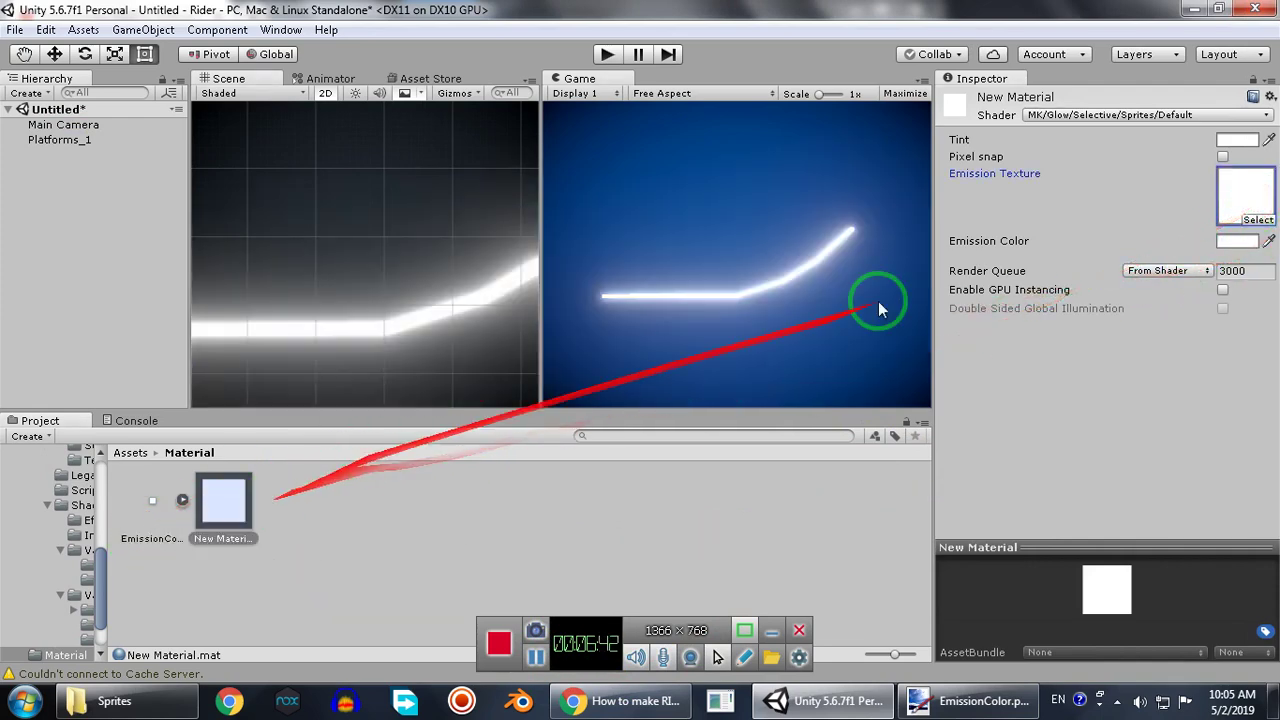
{"action": "left_click", "coordinate": [1237, 241]}
{"action": "left_click", "coordinate": [91, 159]}
{"action": "left_click_drag", "start_coordinate": [108, 178], "coordinate": [253, 311]}
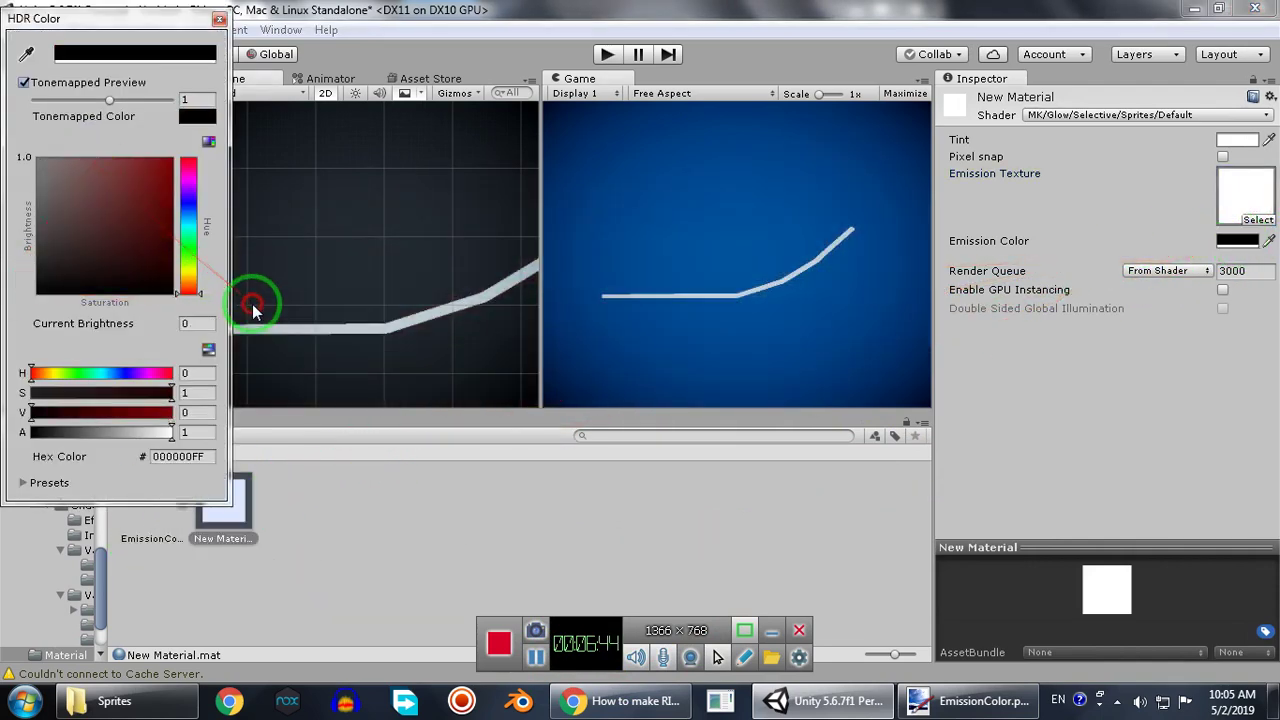
{"action": "left_click_drag", "start_coordinate": [155, 292], "coordinate": [5, 85]}
{"action": "left_click", "coordinate": [448, 468]}
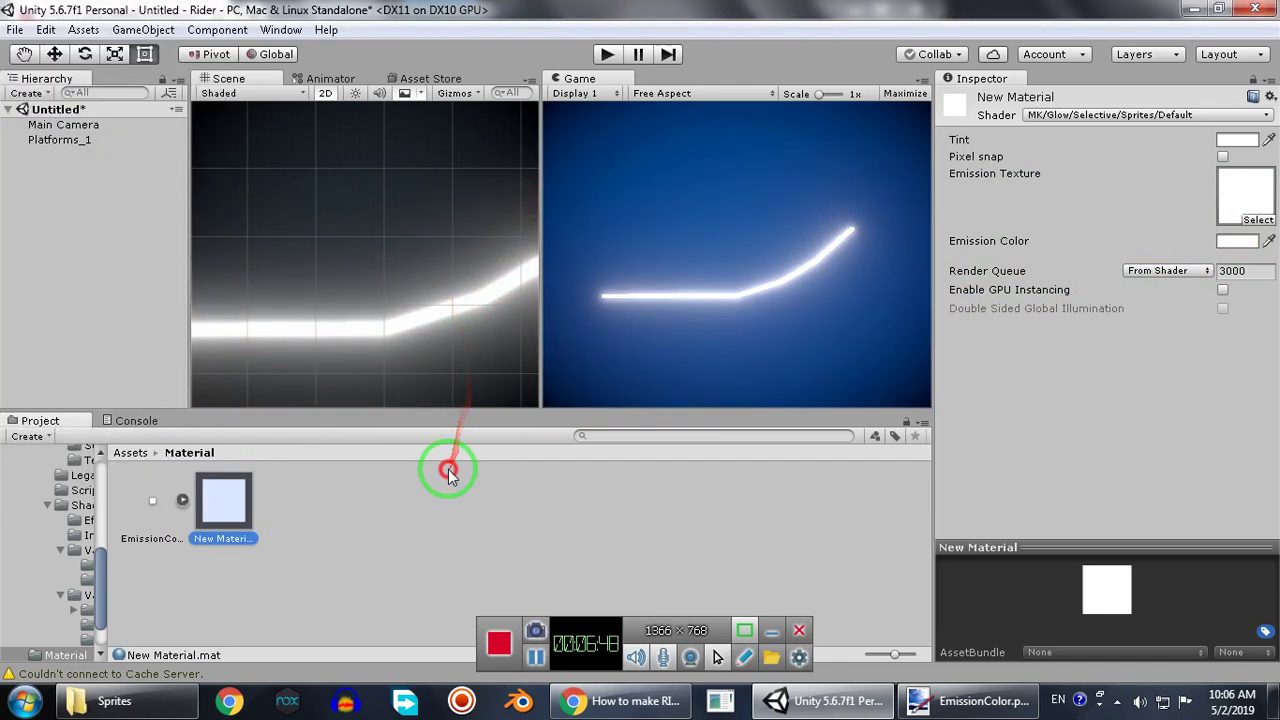
Set New Material's Tint to white (FFFFFFFF).
{"action": "left_click", "coordinate": [154, 526]}
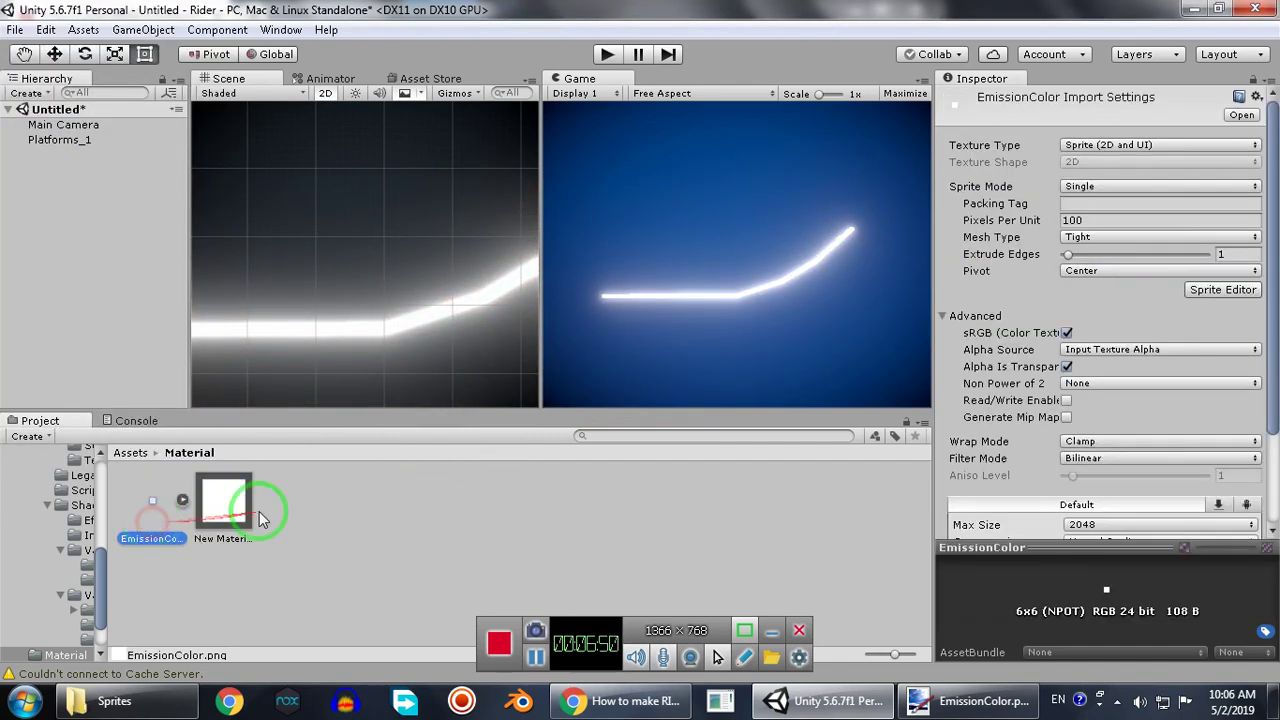
{"action": "left_click", "coordinate": [237, 508]}
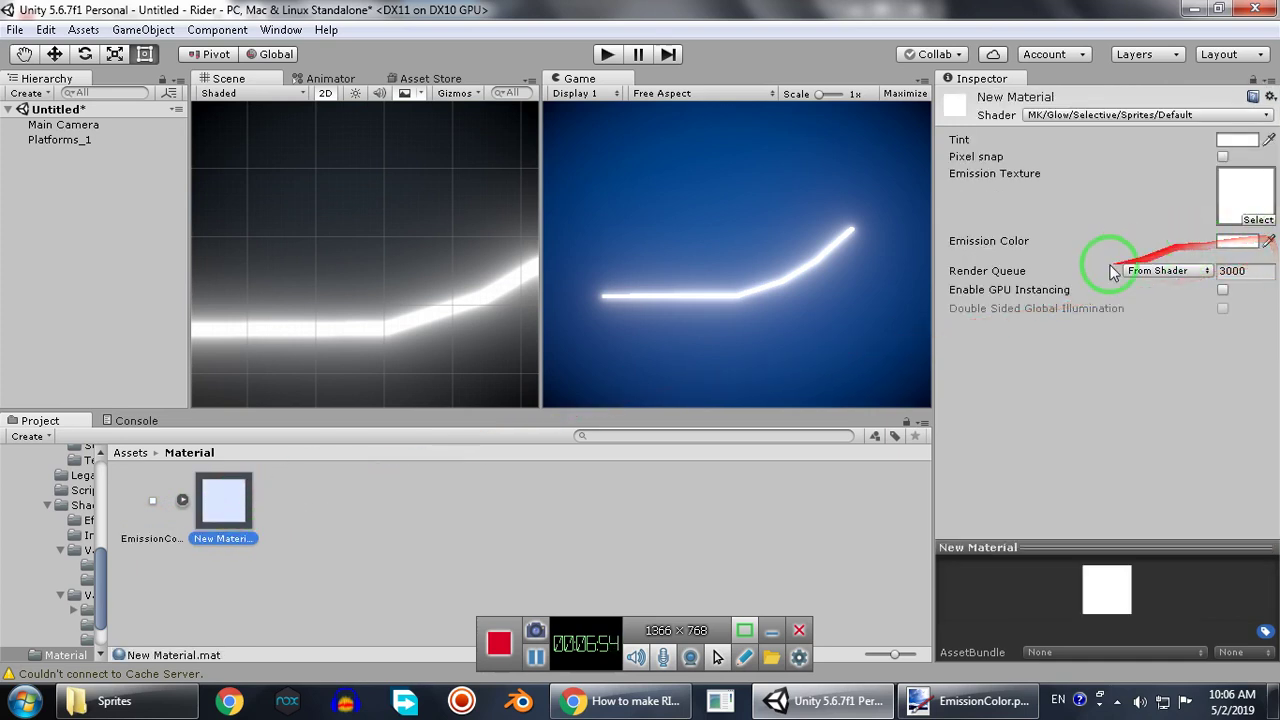
{"action": "left_click", "coordinate": [1248, 140]}
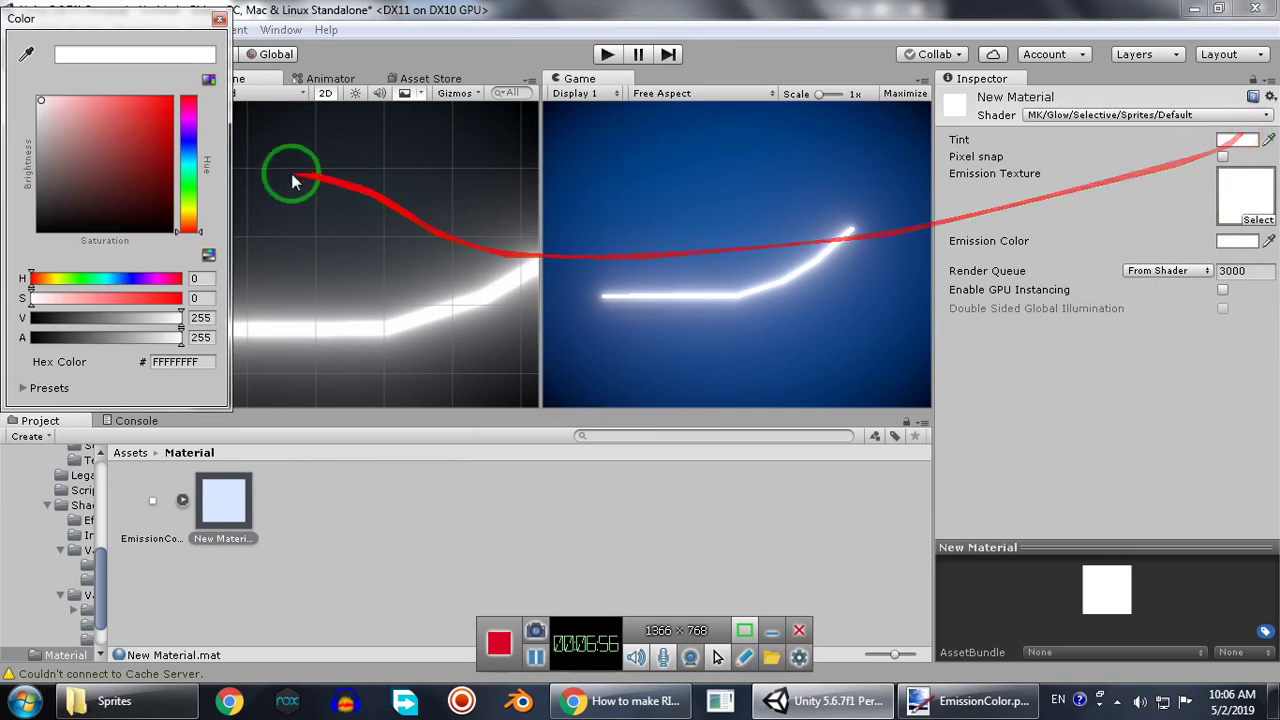
{"action": "left_click_drag", "start_coordinate": [150, 130], "coordinate": [18, 30]}
Set New Material's Emission Color to purple (A700FFFF) with the HDR picker's Tonemapped Preview value at 3.
{"action": "left_click", "coordinate": [1237, 241]}
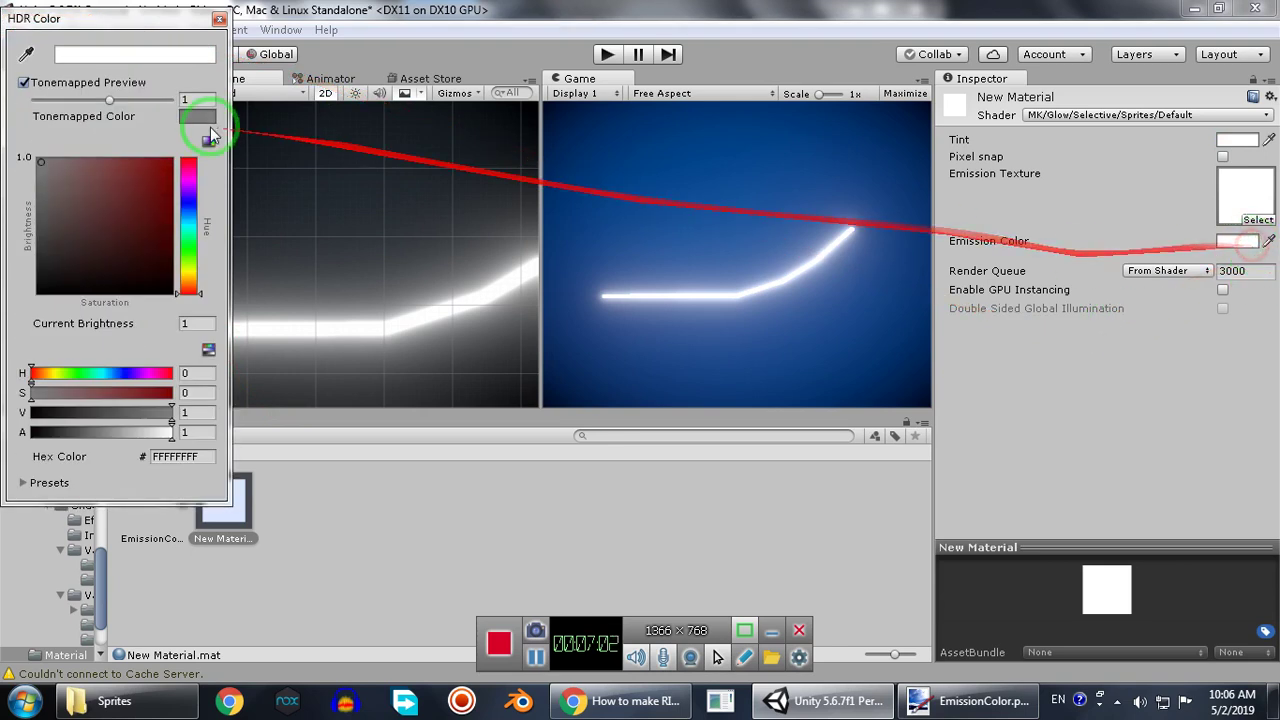
{"action": "left_click_drag", "start_coordinate": [121, 96], "coordinate": [172, 100]}
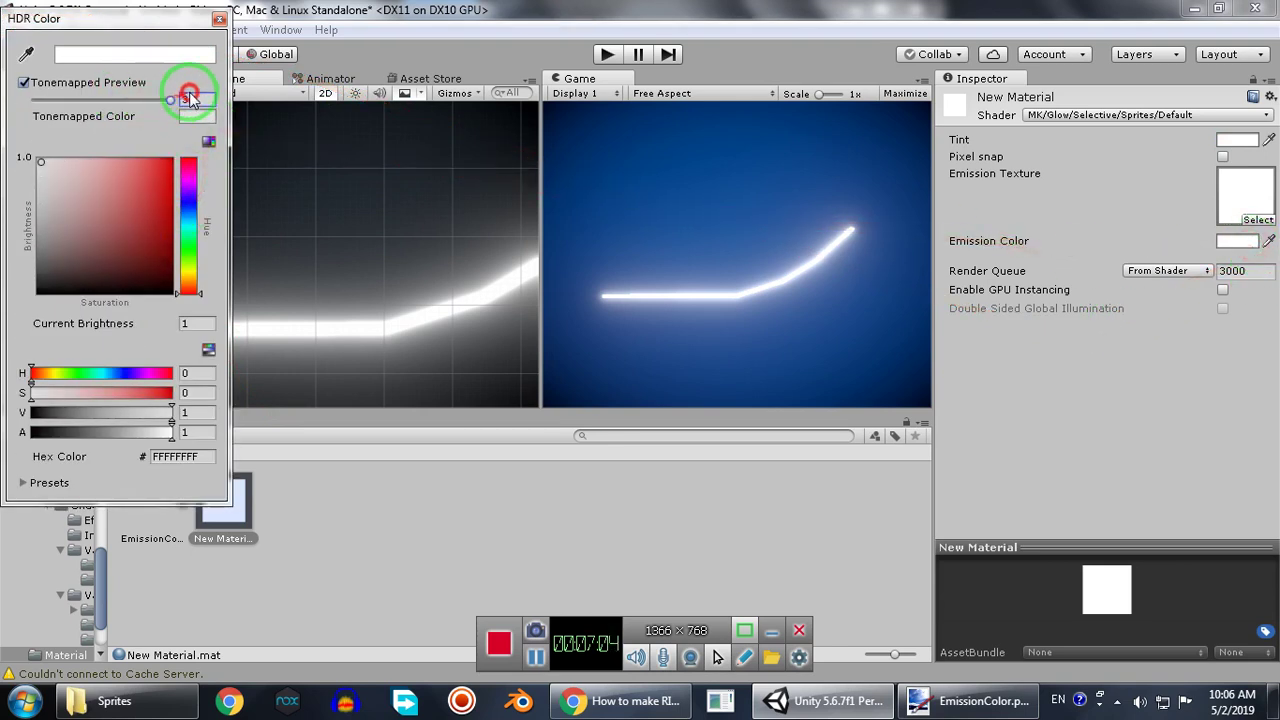
{"action": "mouse_move", "coordinate": [80, 195]}
{"action": "left_mouse_down"}
{"action": "mouse_move", "coordinate": [131, 206]}
{"action": "mouse_move", "coordinate": [164, 184]}
{"action": "mouse_move", "coordinate": [126, 208]}
{"action": "mouse_move", "coordinate": [165, 289]}
{"action": "mouse_move", "coordinate": [51, 293]}
{"action": "mouse_move", "coordinate": [149, 223]}
{"action": "mouse_move", "coordinate": [172, 158]}
{"action": "left_mouse_up"}
{"action": "left_click", "coordinate": [189, 203]}
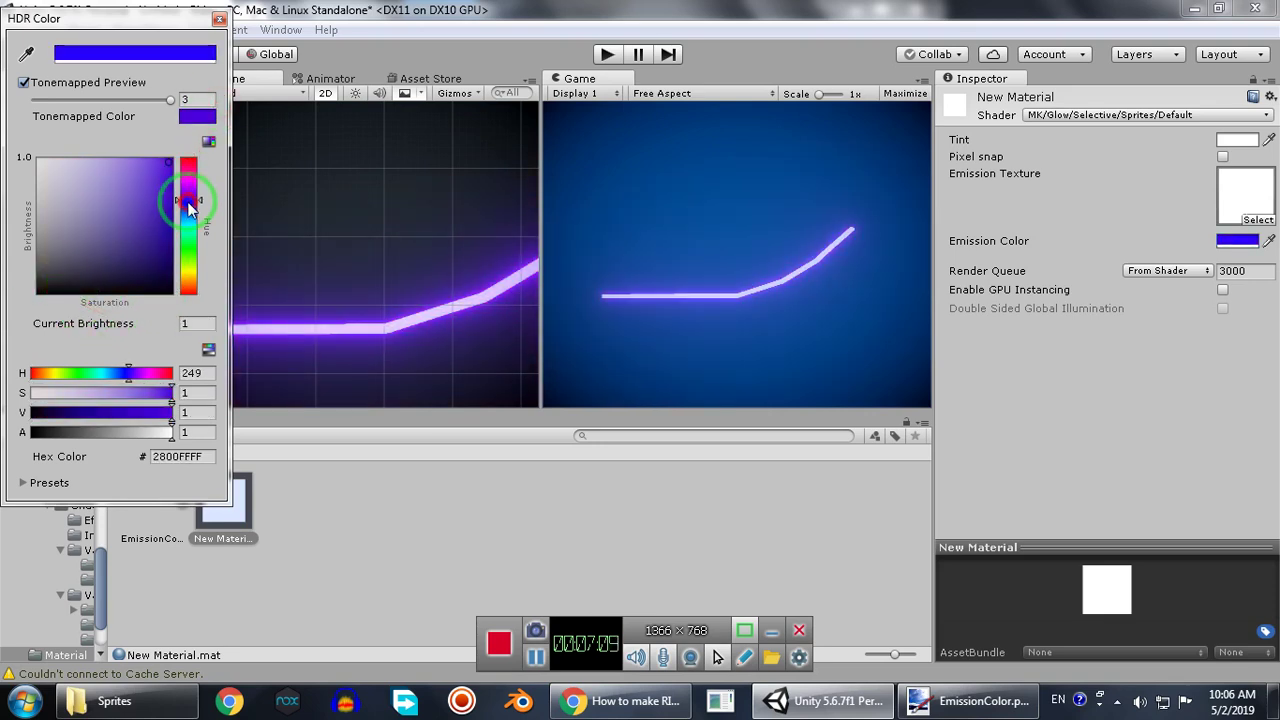
{"action": "mouse_move", "coordinate": [189, 205]}
{"action": "left_mouse_down"}
{"action": "mouse_move", "coordinate": [176, 310]}
{"action": "mouse_move", "coordinate": [181, 196]}
{"action": "left_mouse_up"}
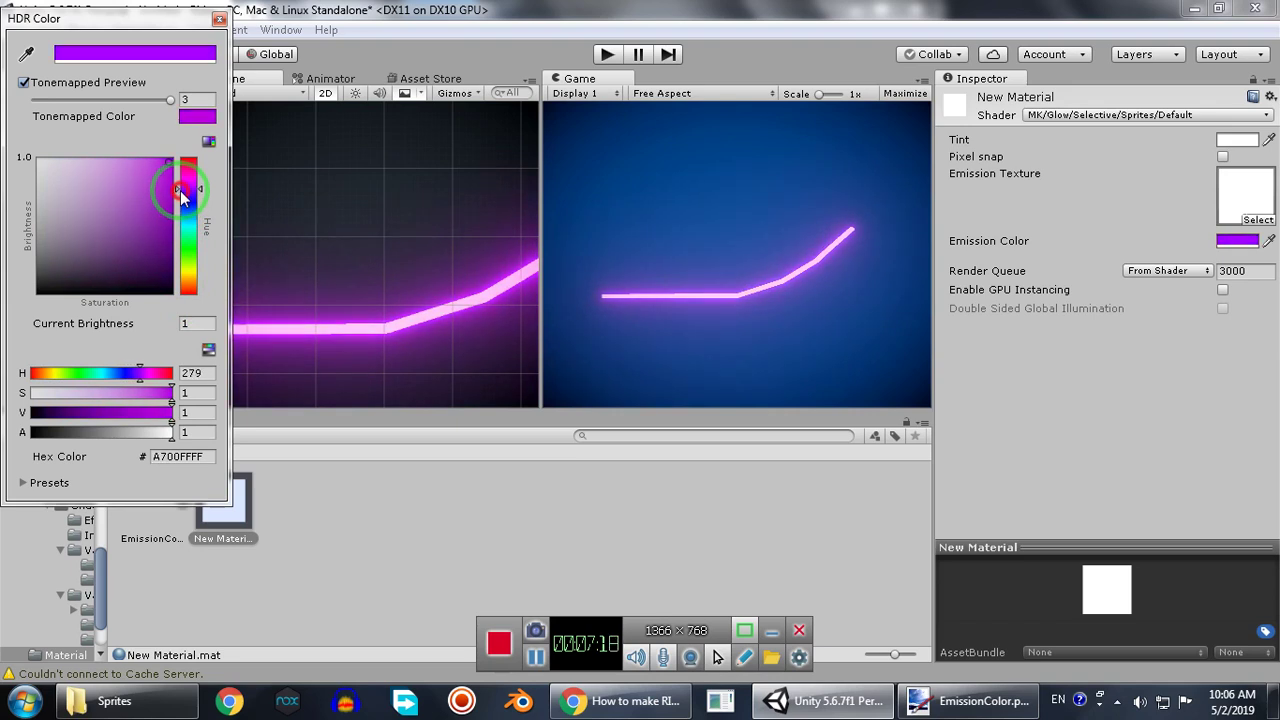
{"action": "left_click", "coordinate": [430, 476]}
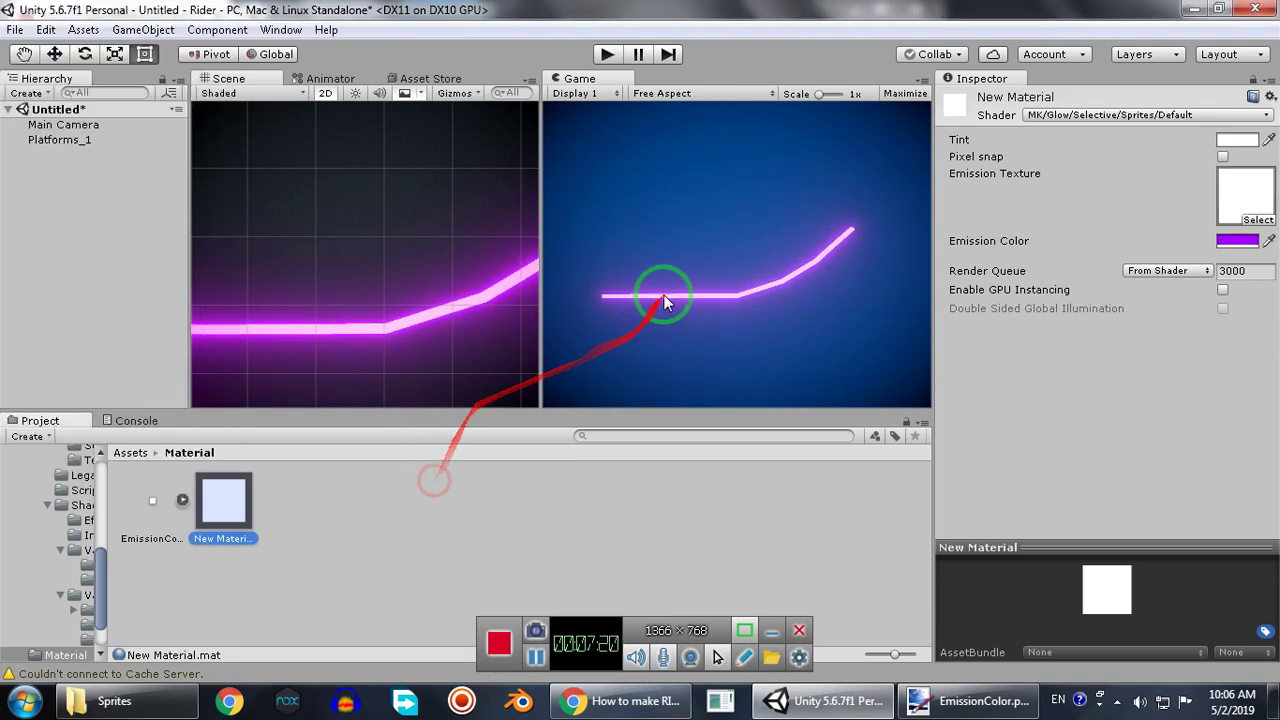
Rename the New Material asset as purpleclr.
{"action": "scroll", "coordinate": [350, 262], "scroll_direction": "down", "scroll_amount": 2}
{"action": "left_click", "coordinate": [288, 530]}
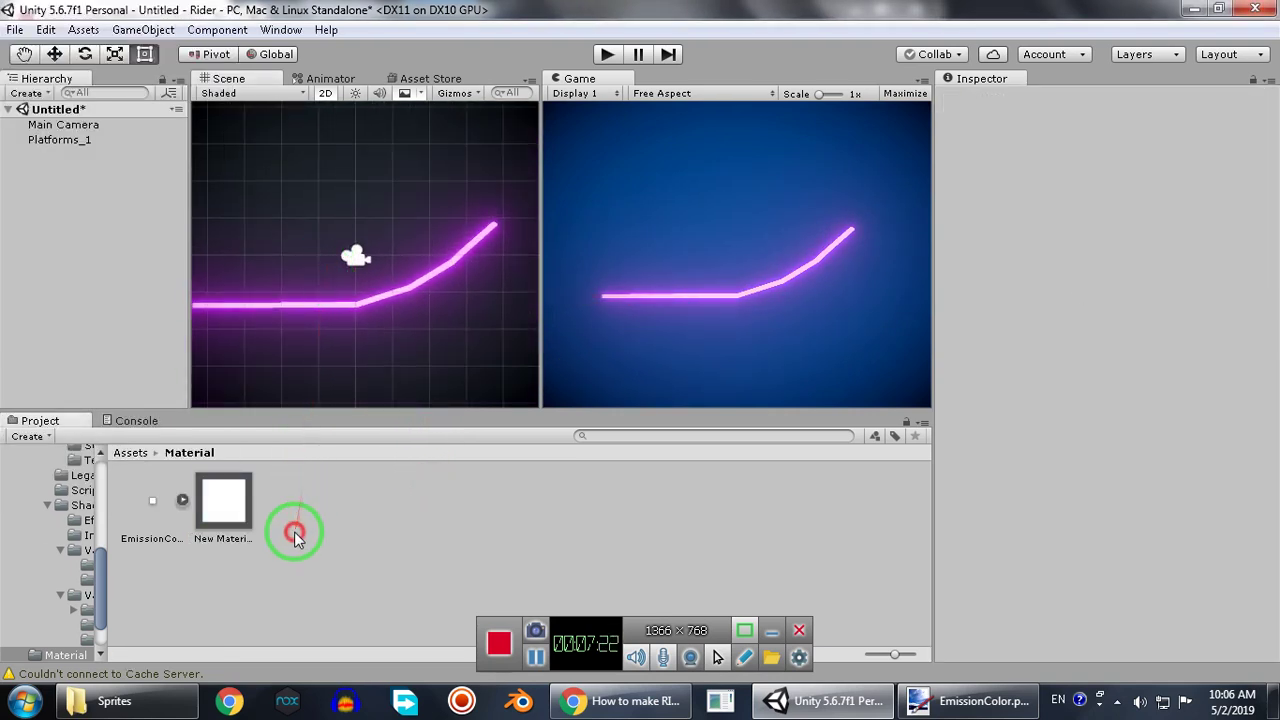
{"action": "left_click", "coordinate": [227, 522]}
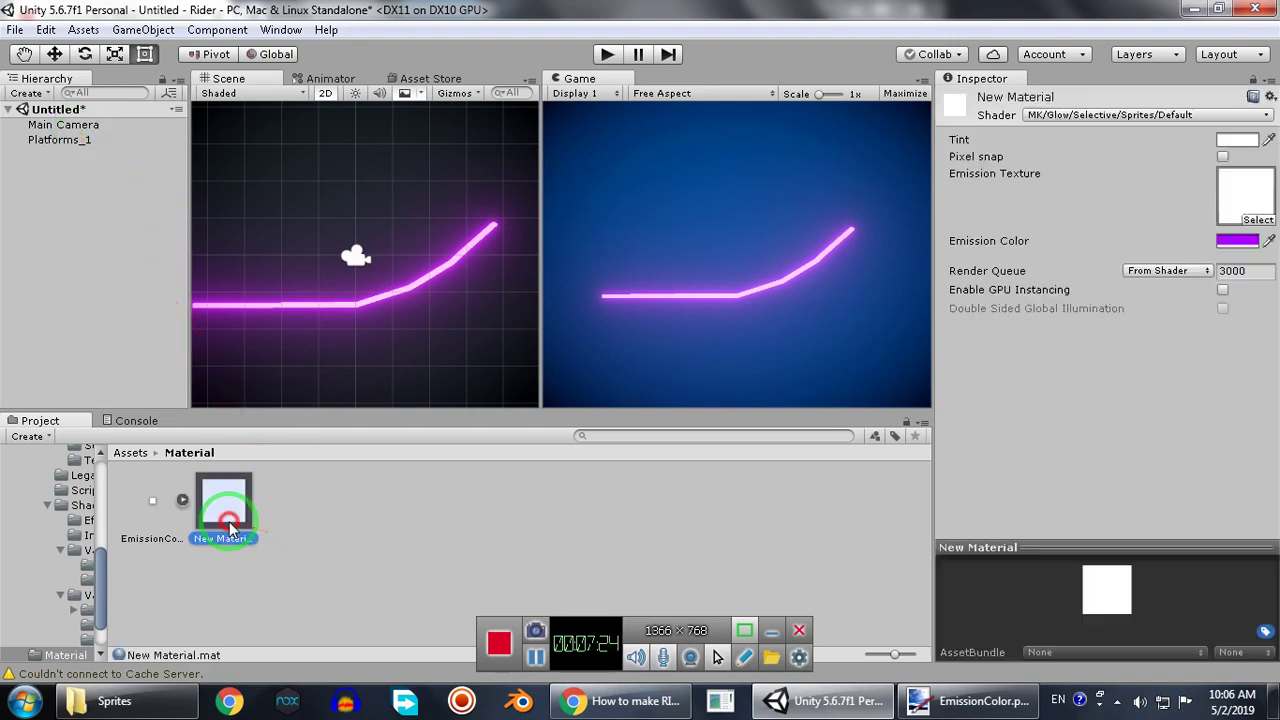
{"action": "left_click", "coordinate": [151, 512]}
{"action": "left_click", "coordinate": [247, 515]}
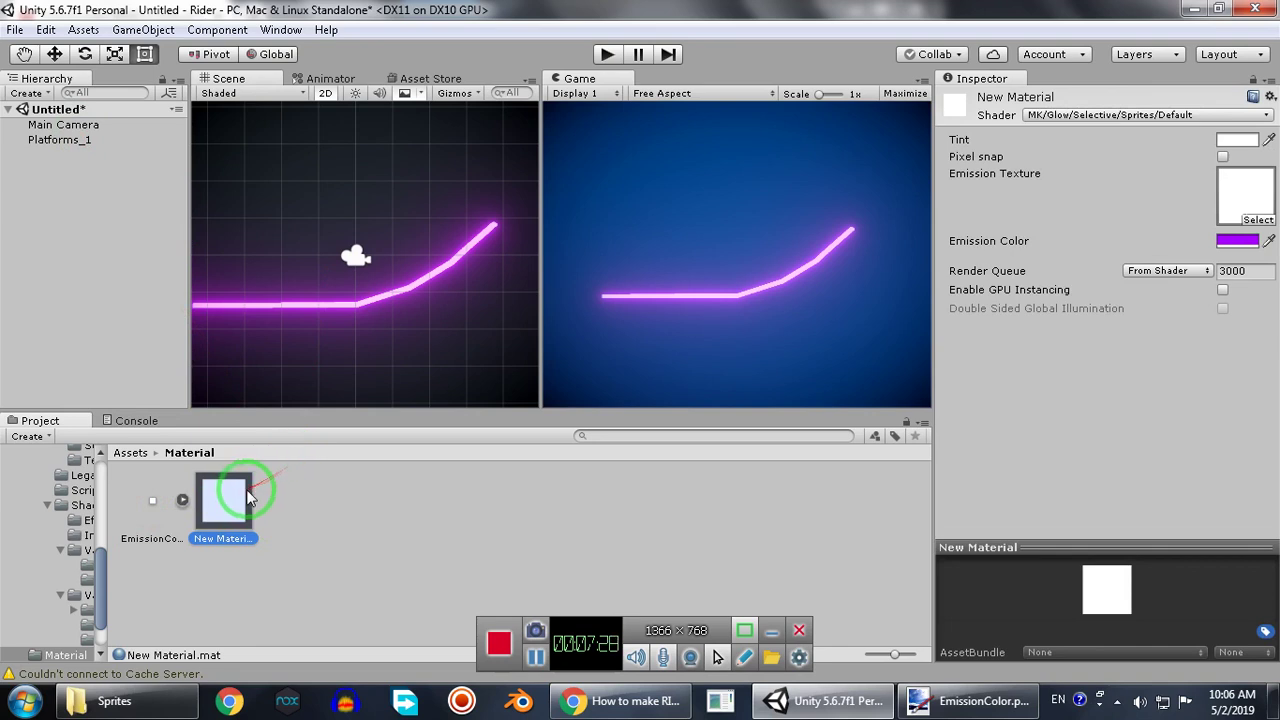
{"action": "left_click_drag", "start_coordinate": [340, 315], "coordinate": [348, 370]}
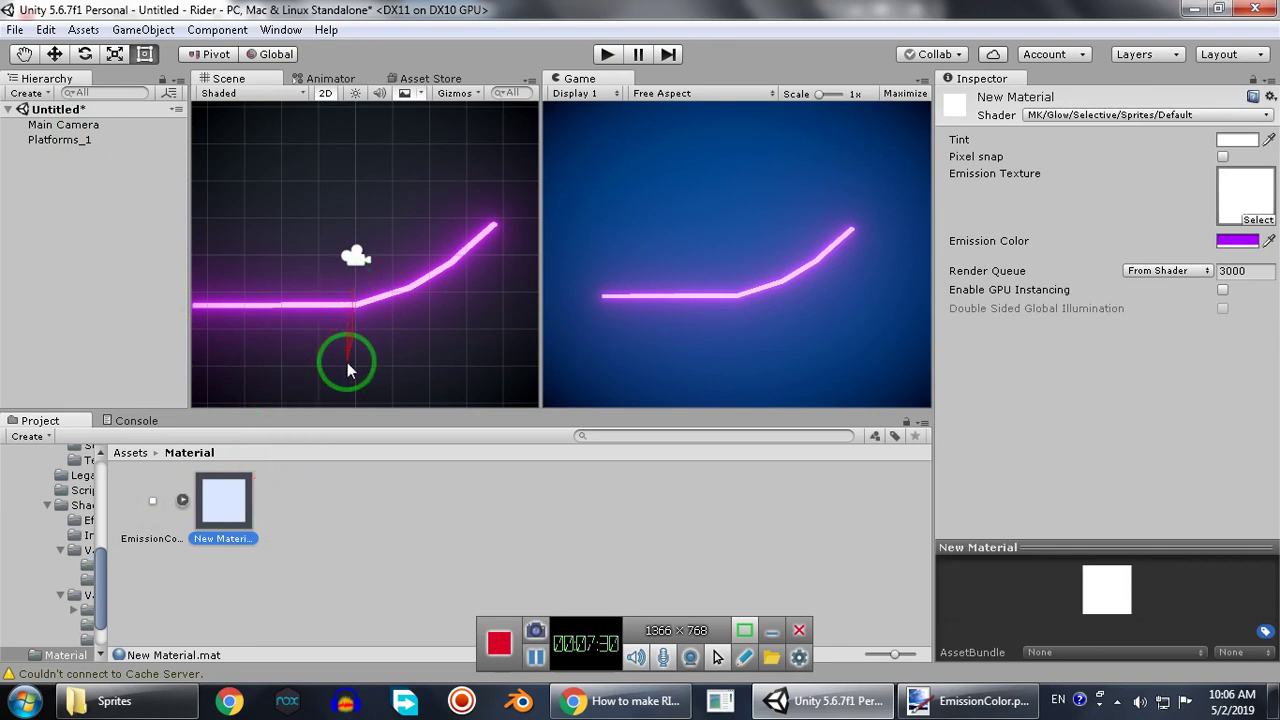
{"action": "type", "text": "P"}
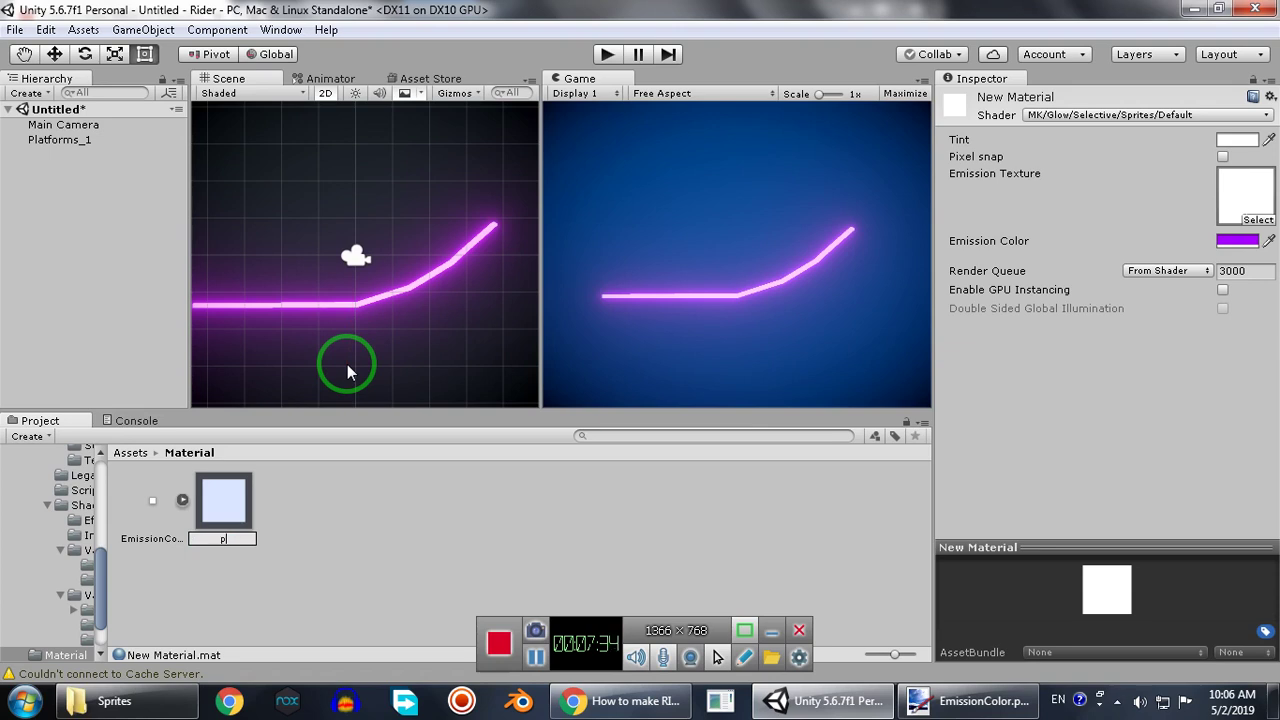
{"action": "type", "text": "urpleclr"}
{"action": "key", "text": "Return"}
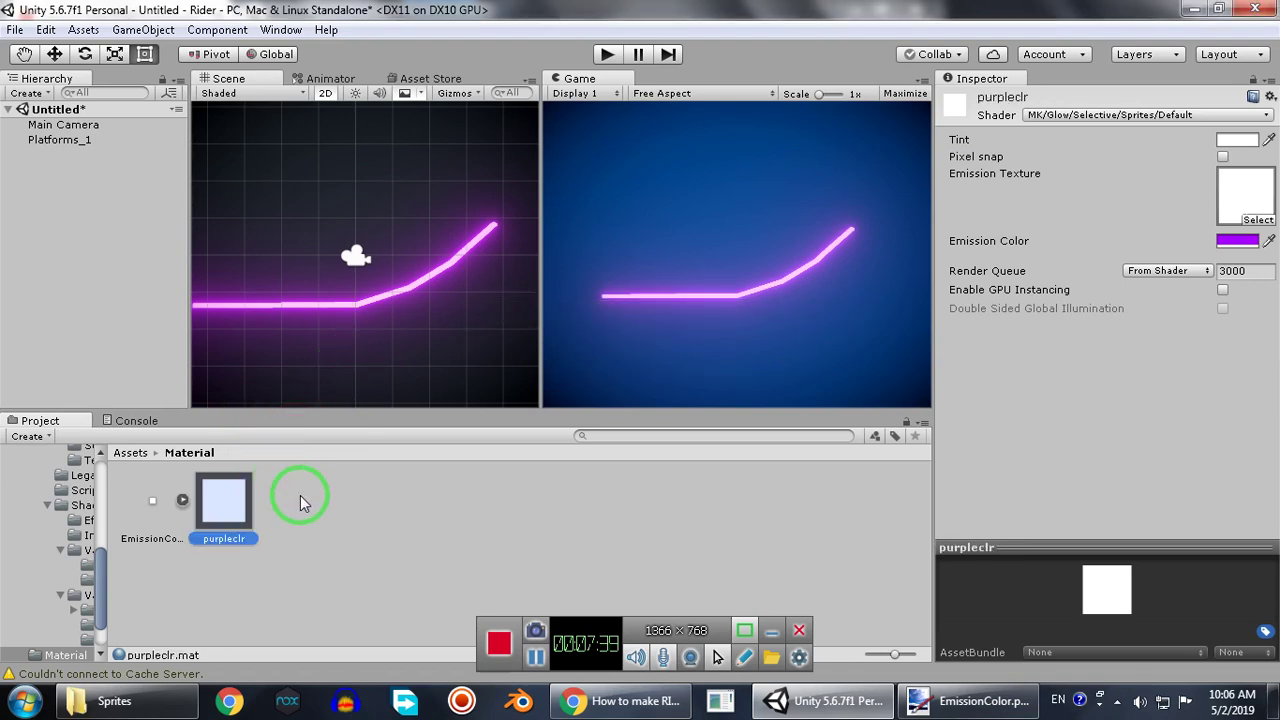
{"action": "key", "text": "ctrl+s"}
Glance at the Rider reference video in the browser, return to Unity and duplicate the purpleclr material.
{"action": "left_click", "coordinate": [408, 288]}
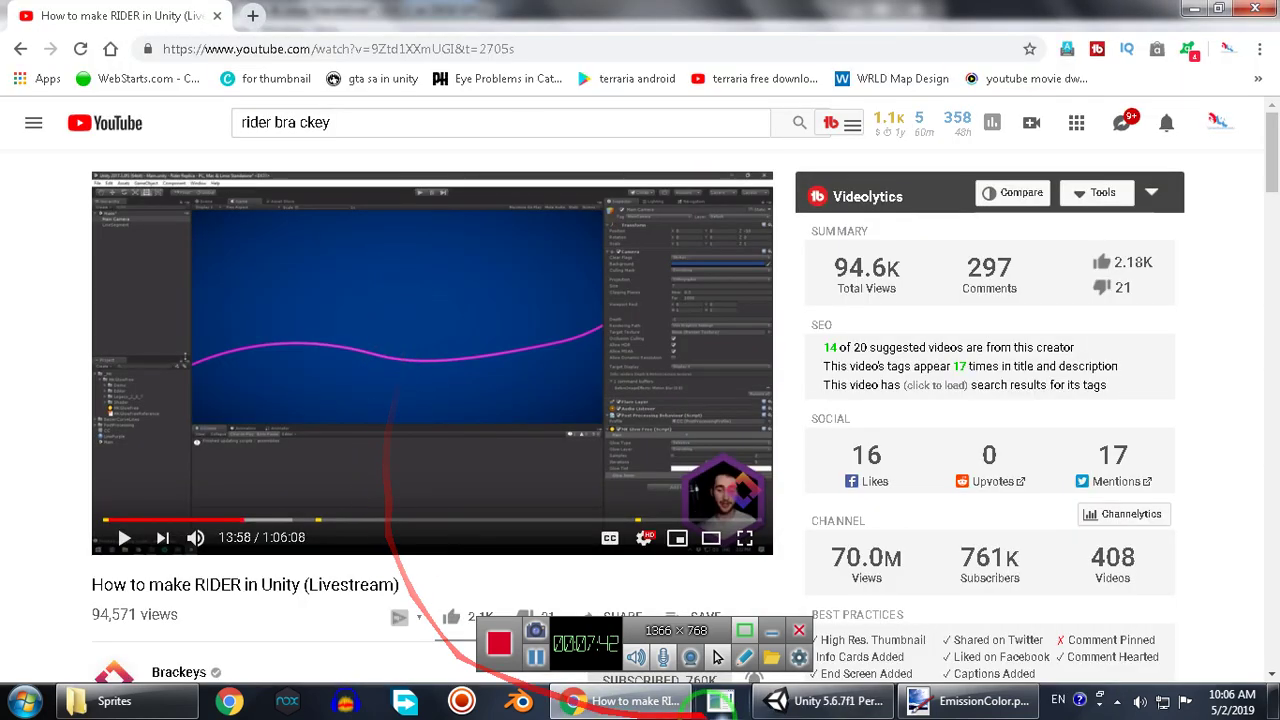
{"action": "left_click", "coordinate": [822, 701]}
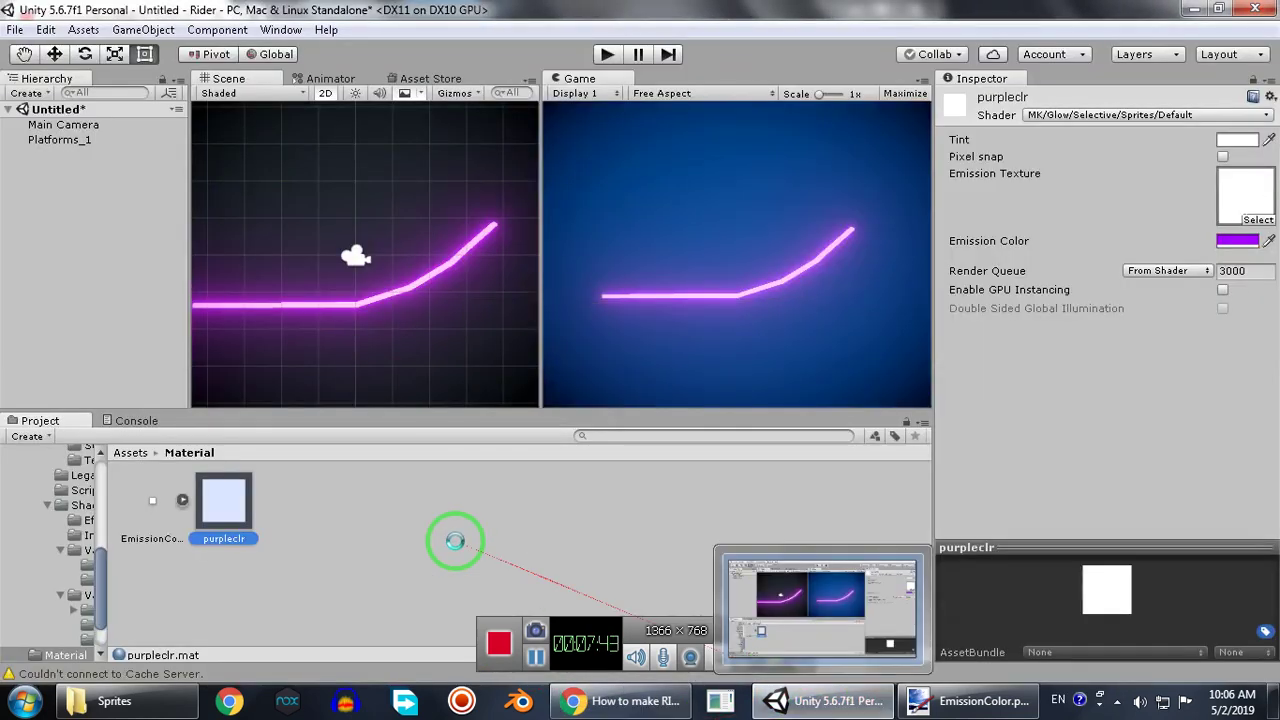
{"action": "key", "text": "ctrl+d"}
{"action": "left_click", "coordinate": [394, 535]}
Open the Sprites folder in the project's Assets.
{"action": "key", "text": "BackSpace"}
{"action": "left_click", "coordinate": [320, 513]}
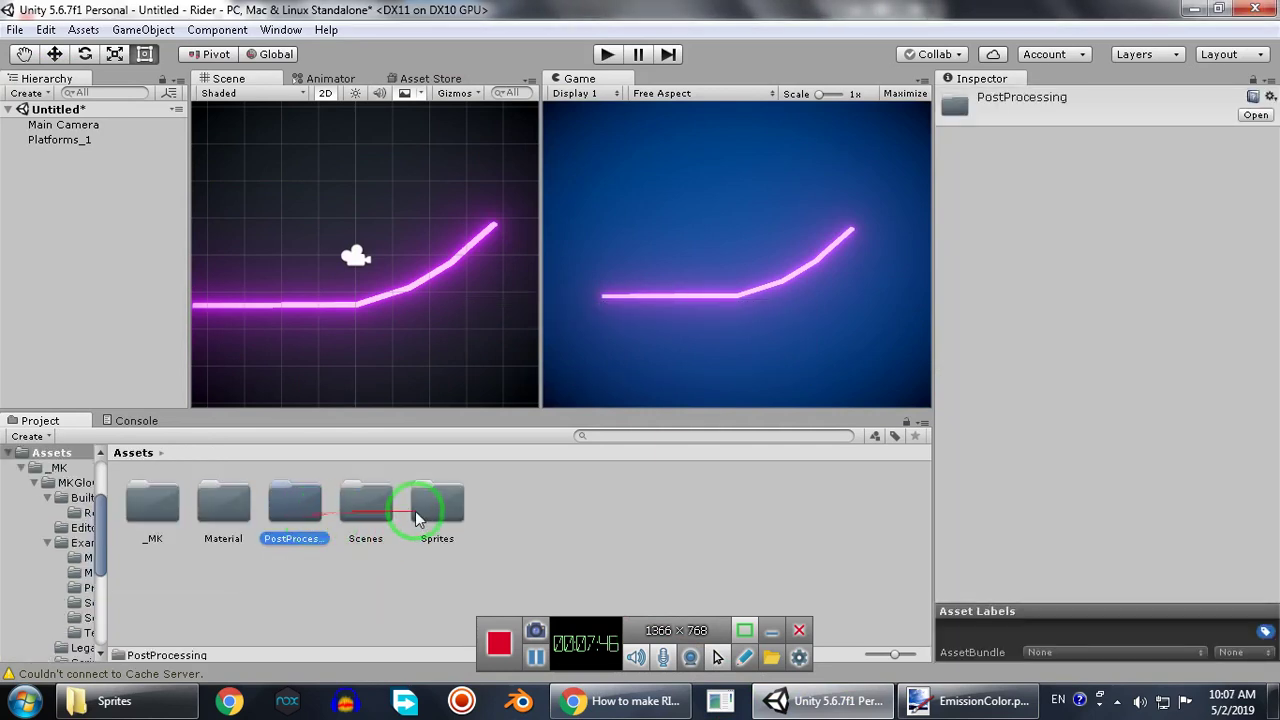
{"action": "double_click", "coordinate": [418, 519]}
{"action": "left_click", "coordinate": [210, 513]}
{"action": "left_click", "coordinate": [350, 530]}
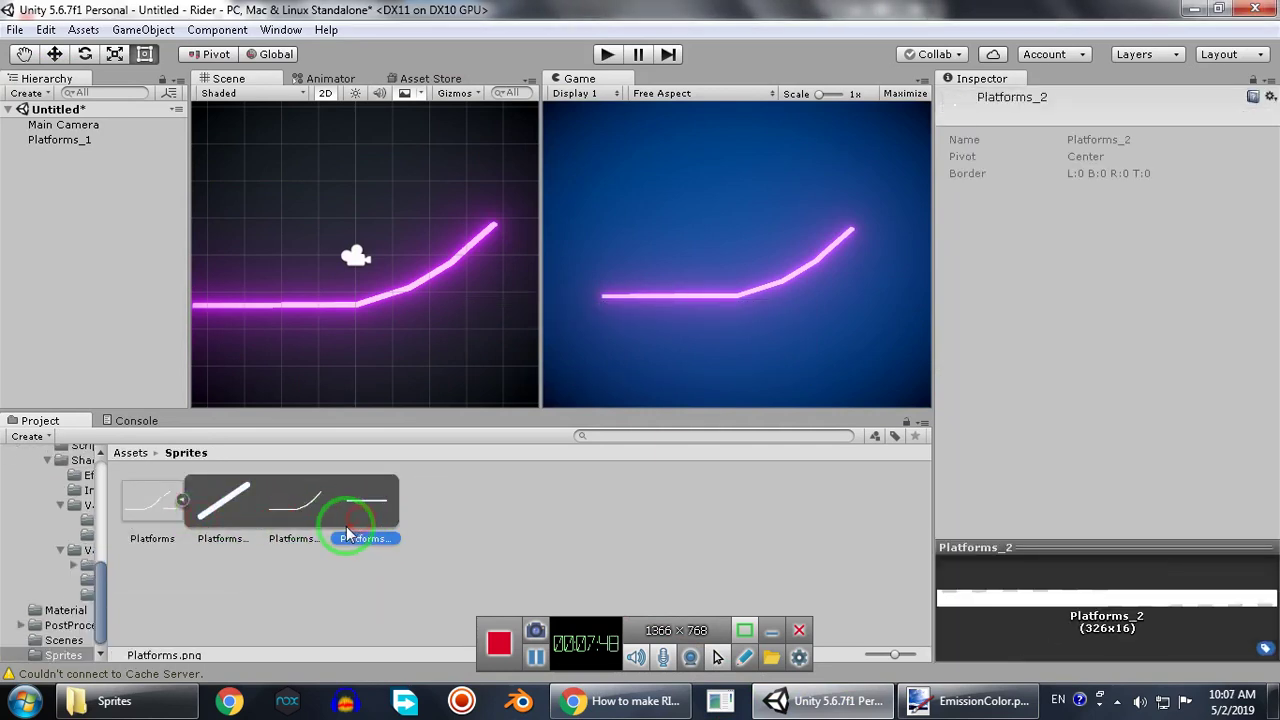
{"action": "left_click", "coordinate": [228, 512]}
{"action": "left_click_drag", "start_coordinate": [91, 248], "coordinate": [87, 223]}
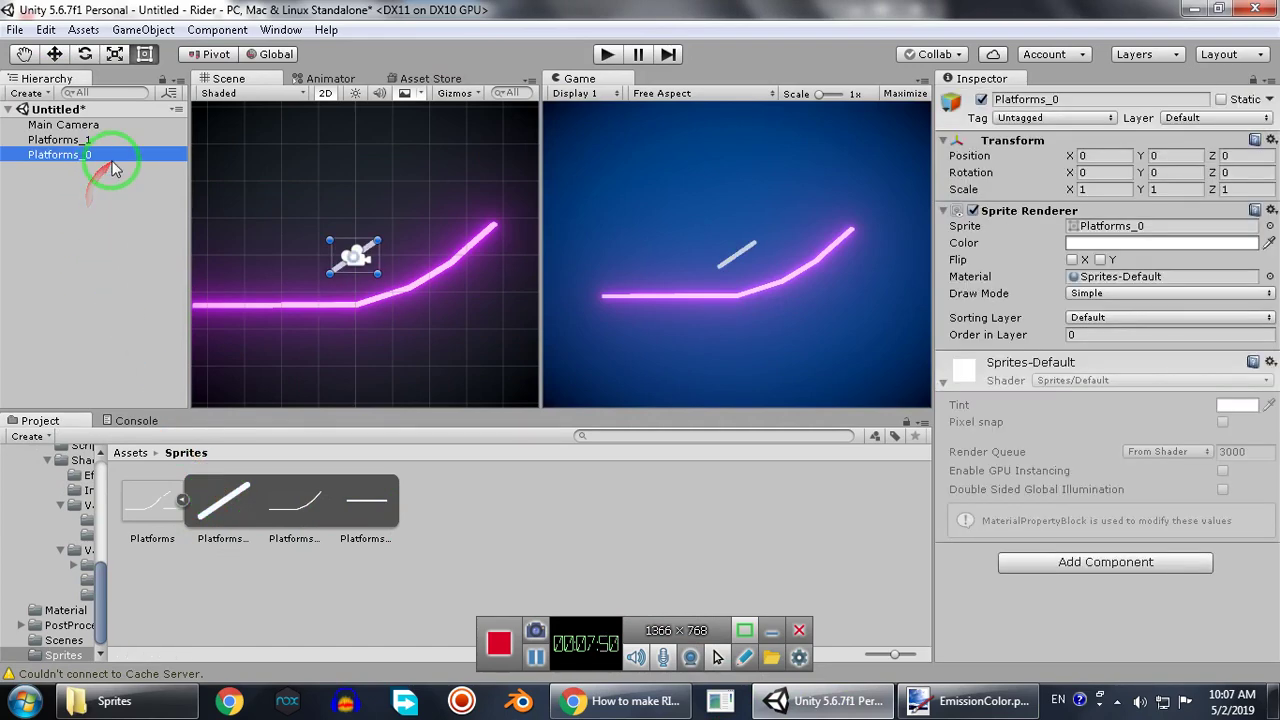
{"action": "key", "text": "Delete"}
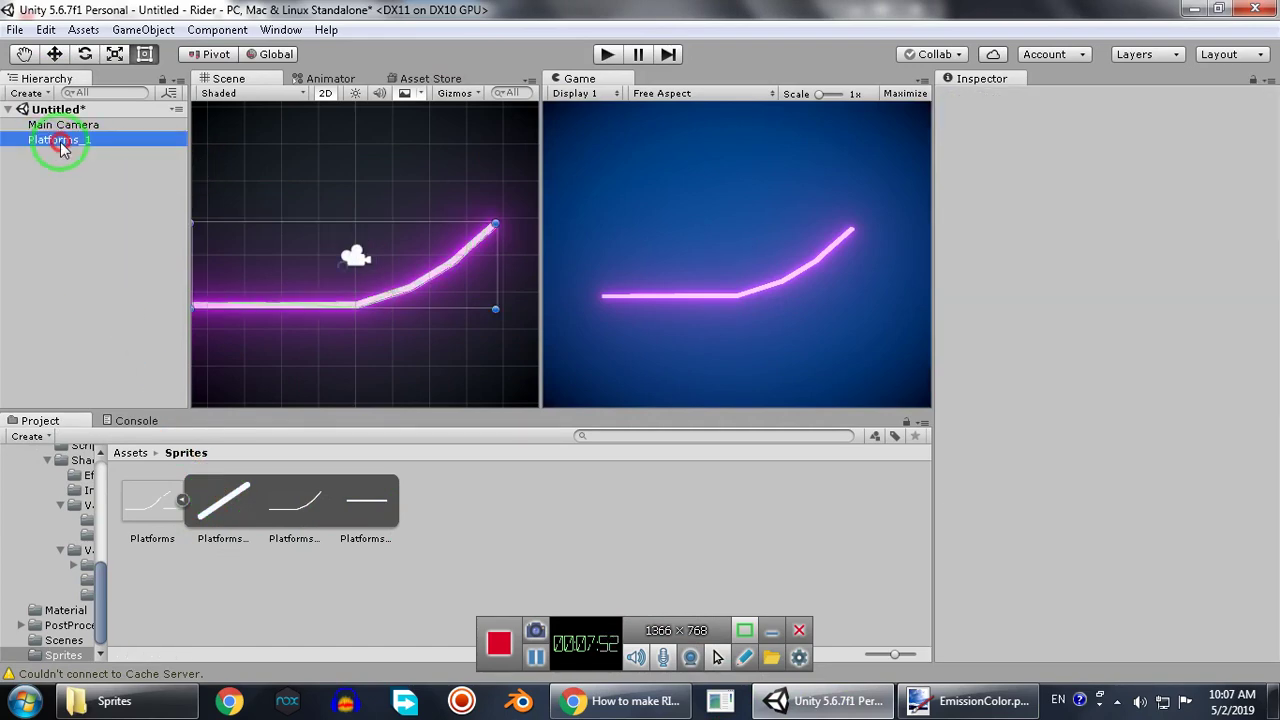
Duplicate the Platforms_1 object in the scene and rename the original as purple platform.
{"action": "left_click", "coordinate": [60, 141]}
{"action": "key", "text": "ctrl+d"}
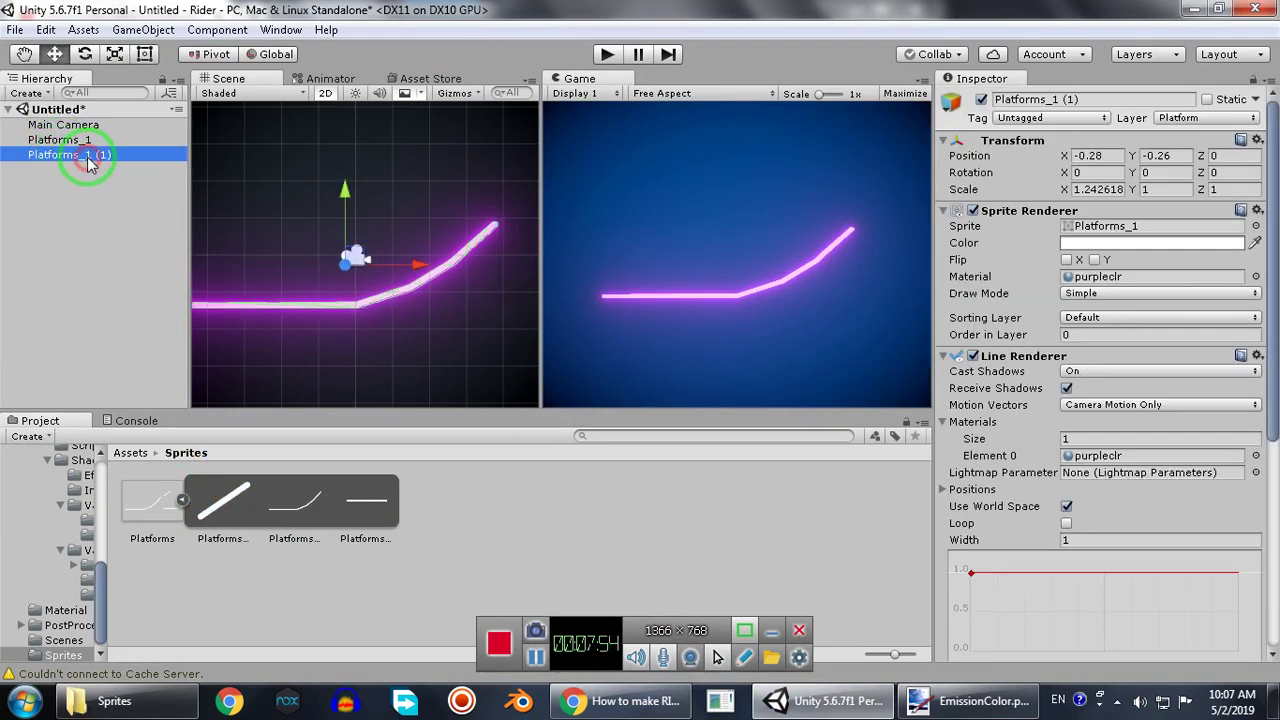
{"action": "left_click", "coordinate": [80, 141]}
{"action": "left_click", "coordinate": [77, 142]}
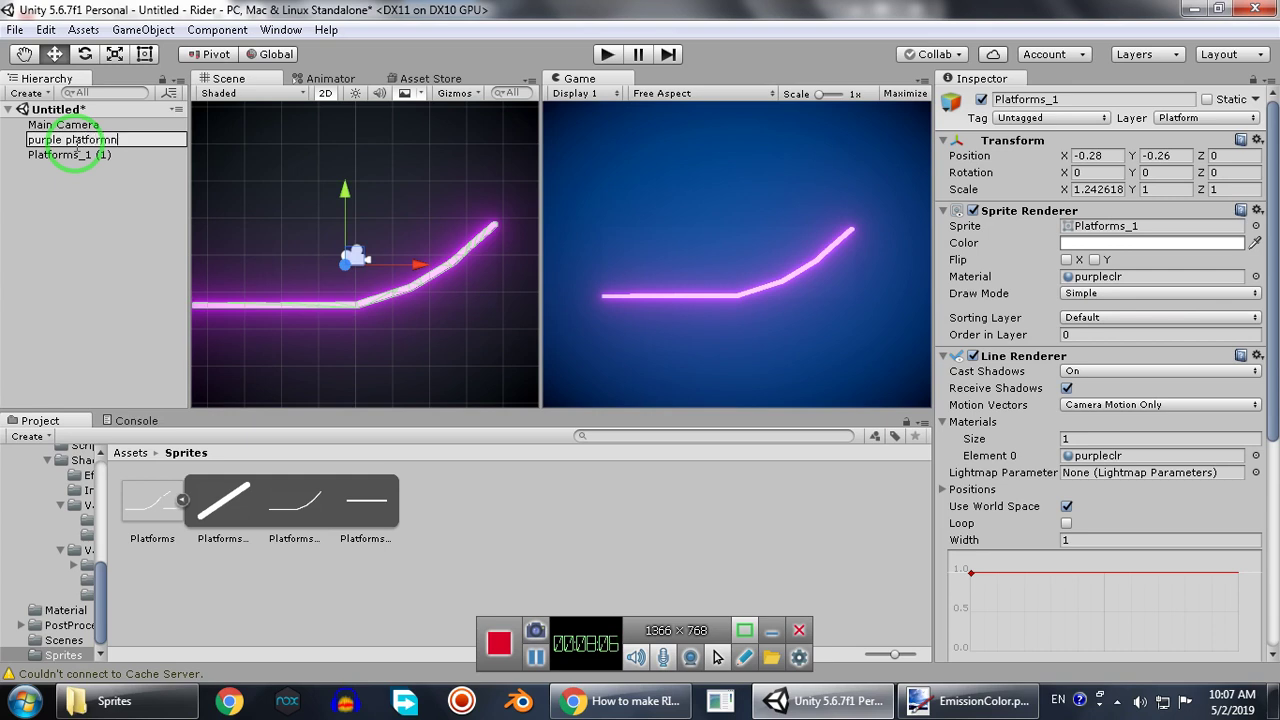
{"action": "key", "text": "Return"}
{"action": "key", "text": "F2"}
{"action": "key", "text": "Right"}
{"action": "key", "text": "BackSpace"}
{"action": "key", "text": "Return"}
Rename the duplicated platform object as GreenPlatform.
{"action": "key", "text": "Down"}
{"action": "key", "text": "F2"}
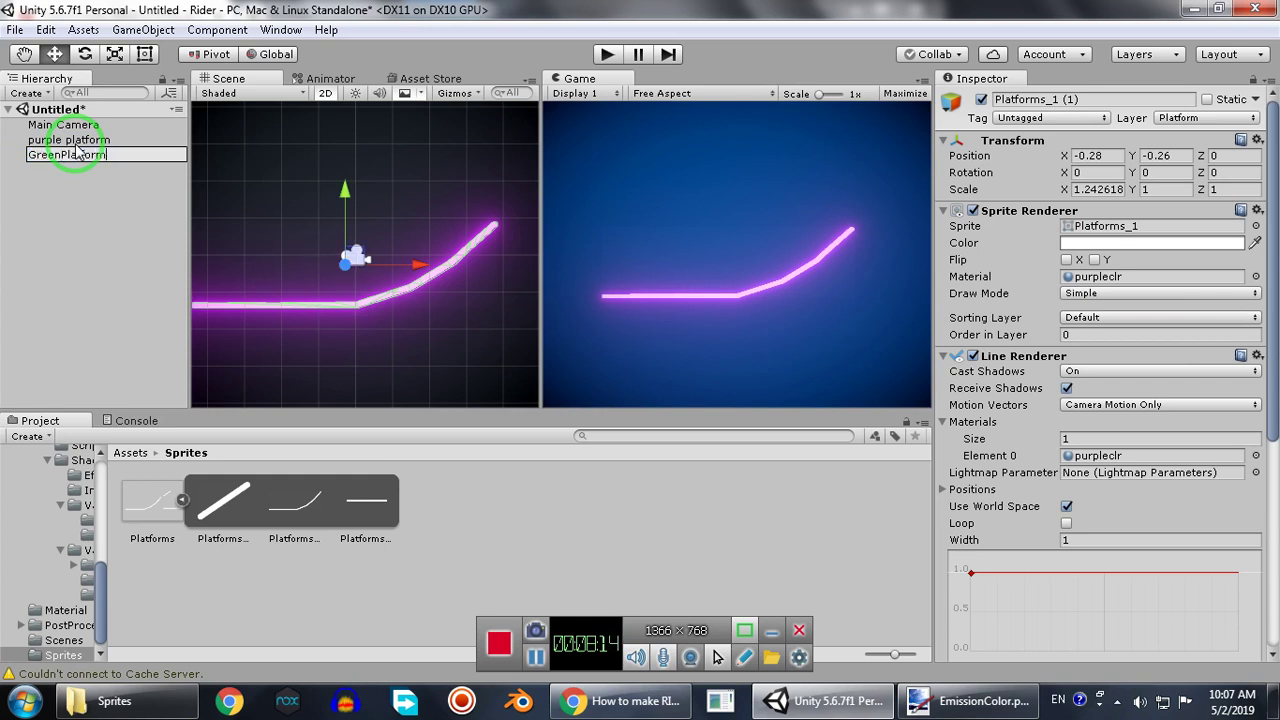
{"action": "key", "text": "Return"}
Set GreenPlatform's Sprite to Platforms_0 and move the object along X to about 3.01.
{"action": "left_click_drag", "start_coordinate": [220, 498], "coordinate": [1128, 226]}
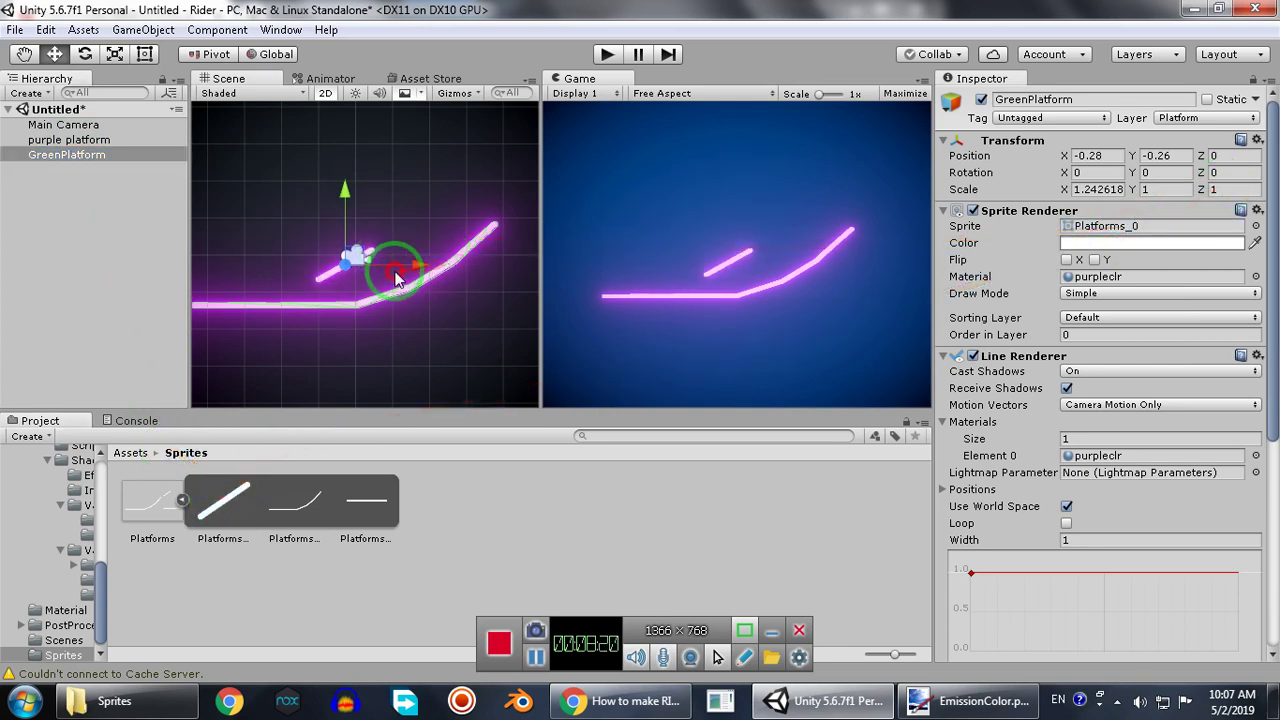
{"action": "left_click_drag", "start_coordinate": [416, 260], "coordinate": [535, 262]}
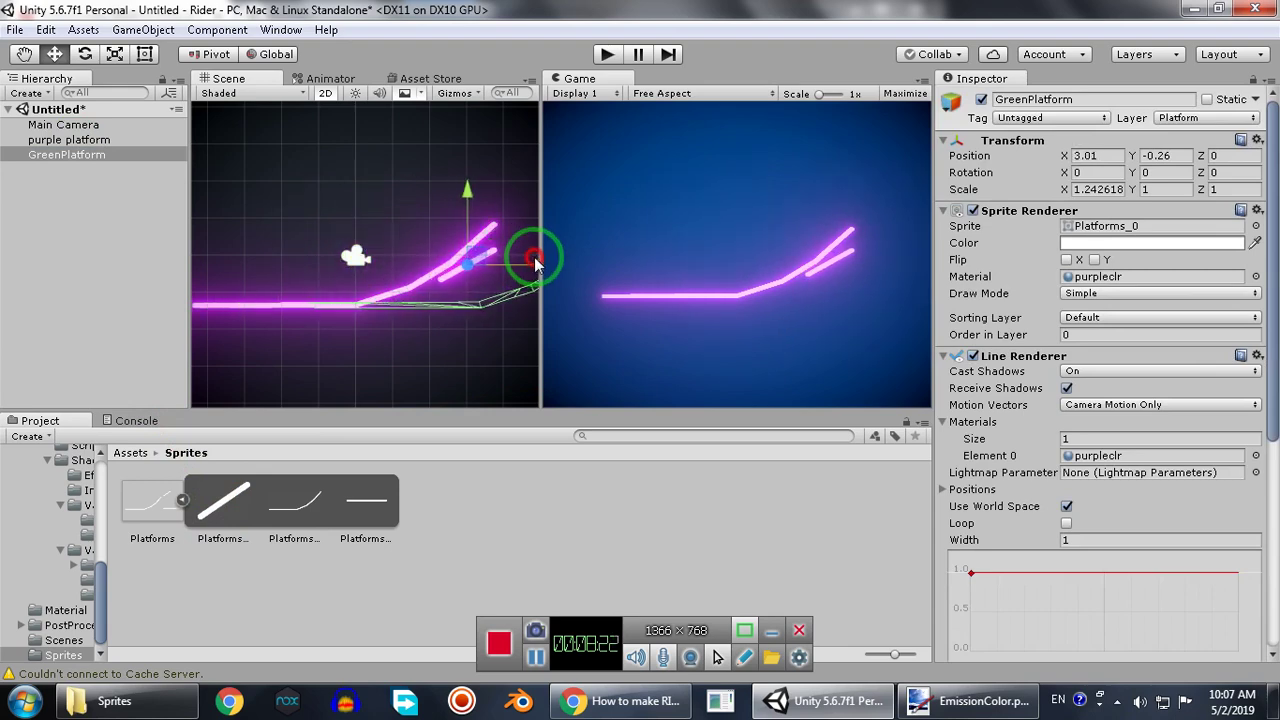
Reset GreenPlatform's Polygon Collider 2D and move the platform past the purple platform's raised end, to about X 5.15, Y 1.52.
{"action": "scroll", "coordinate": [1265, 388], "scroll_direction": "down", "scroll_amount": 5}
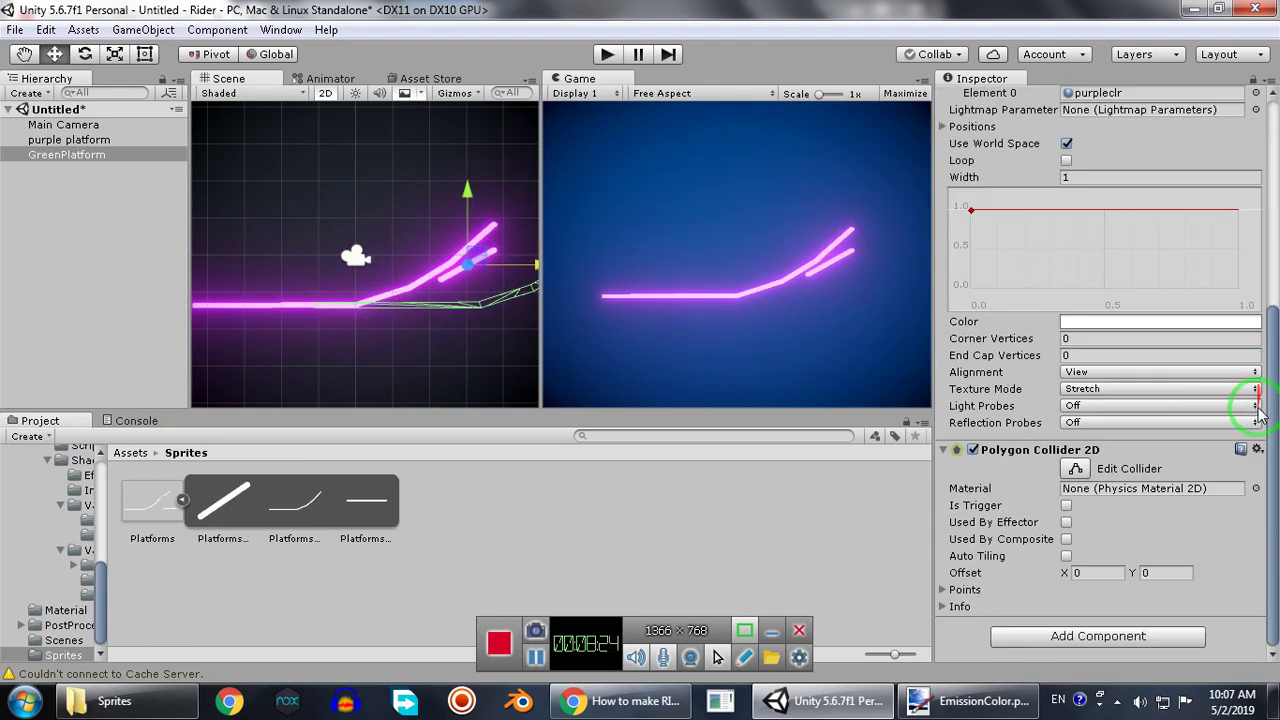
{"action": "left_click", "coordinate": [1257, 450]}
{"action": "left_click", "coordinate": [1247, 470]}
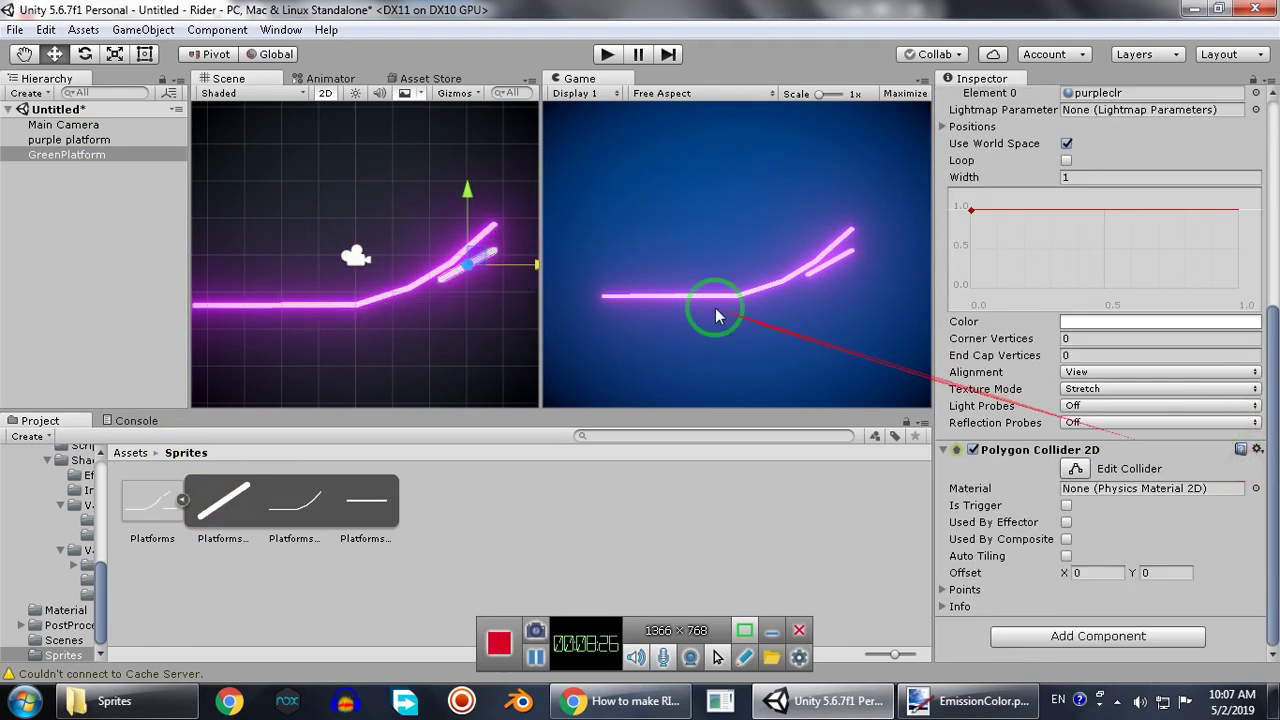
{"action": "left_click_drag", "start_coordinate": [479, 257], "coordinate": [560, 195]}
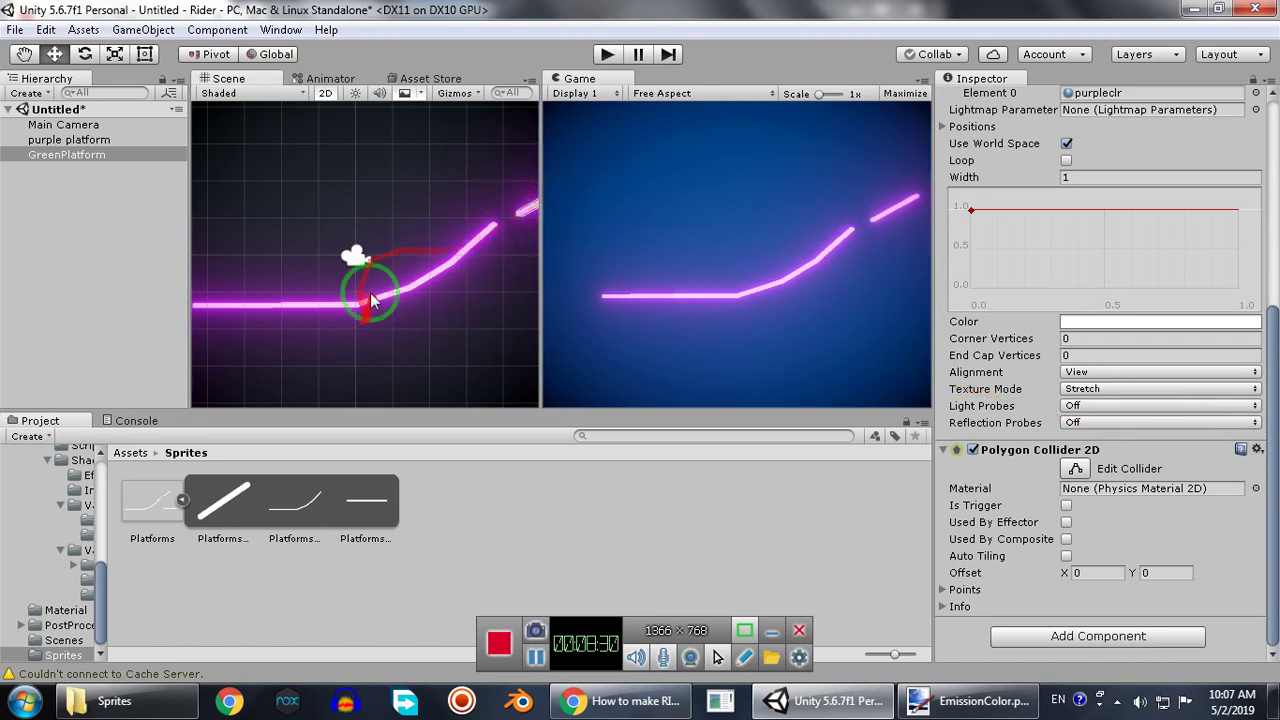
Rename the duplicated purpleclr material in the Material folder as Greenclr 1.
{"action": "left_click", "coordinate": [495, 558]}
{"action": "key", "text": "BackSpace"}
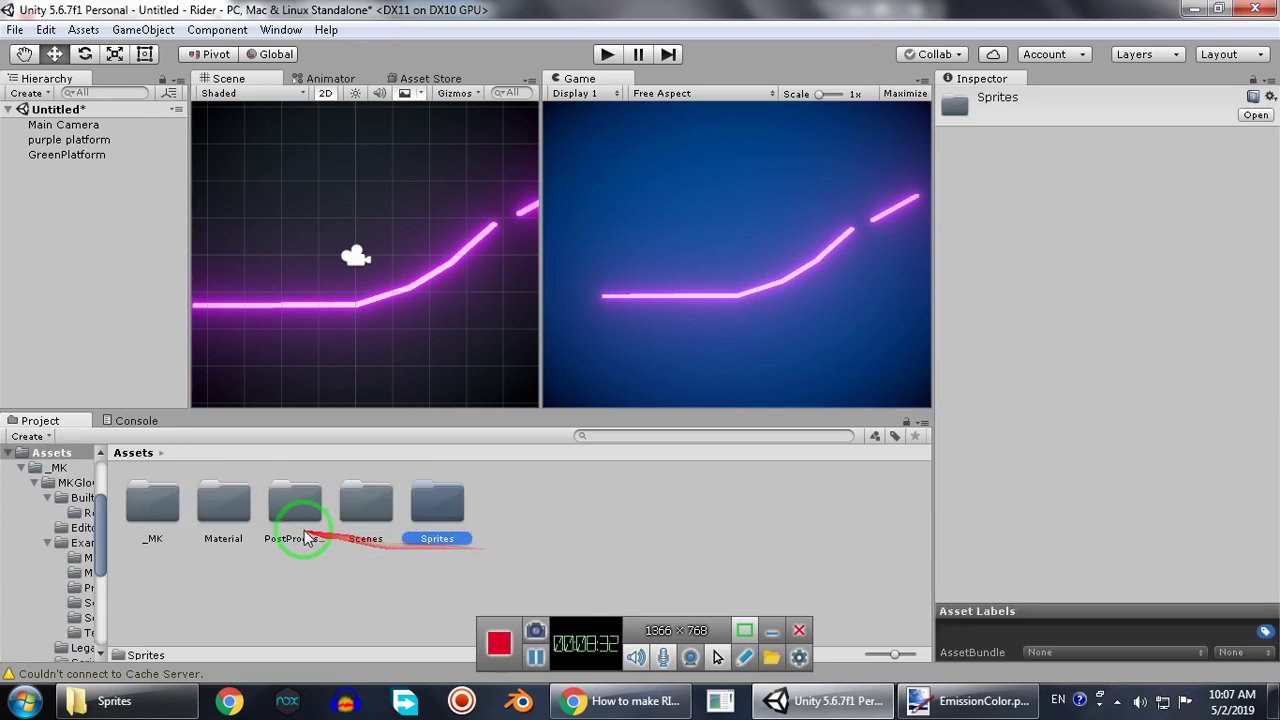
{"action": "double_click", "coordinate": [229, 500]}
{"action": "left_click", "coordinate": [292, 512]}
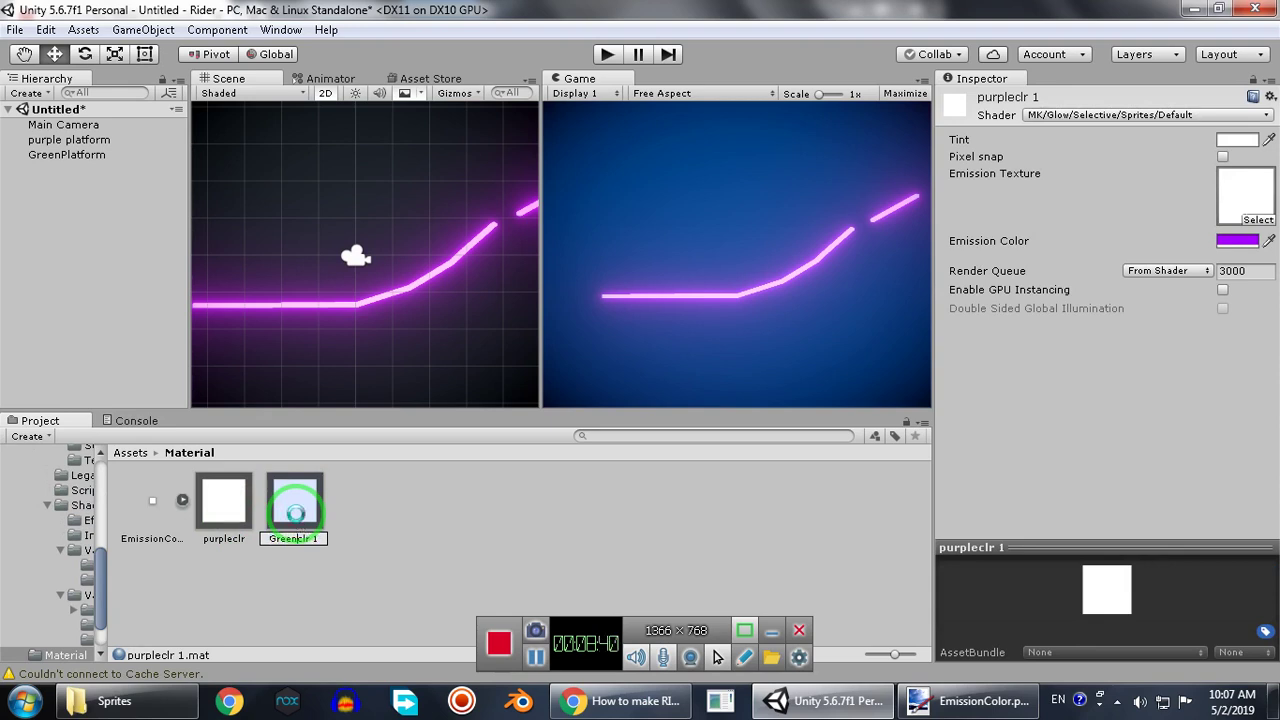
{"action": "key", "text": "Return"}
Set the Greenclr 1 material's Emission Color to green (00FFABFF).
{"action": "left_click_drag", "start_coordinate": [223, 503], "coordinate": [75, 155]}
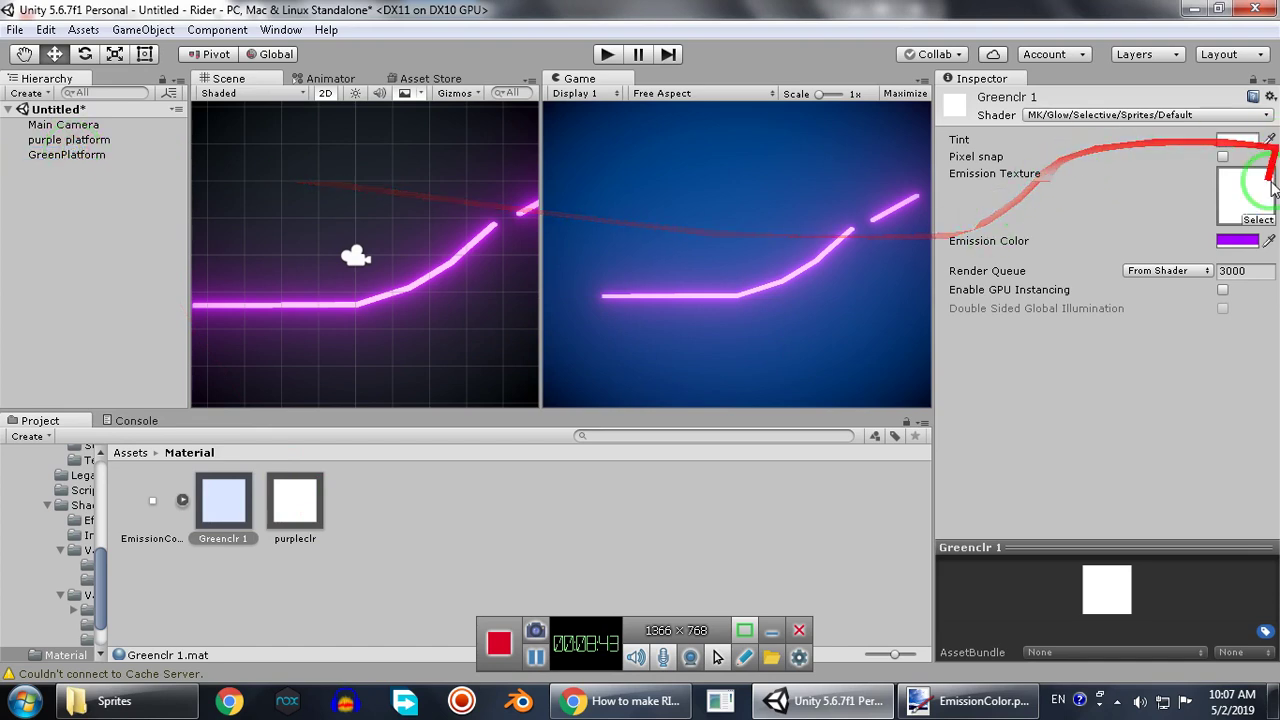
{"action": "left_click", "coordinate": [1237, 240]}
{"action": "left_click", "coordinate": [191, 236]}
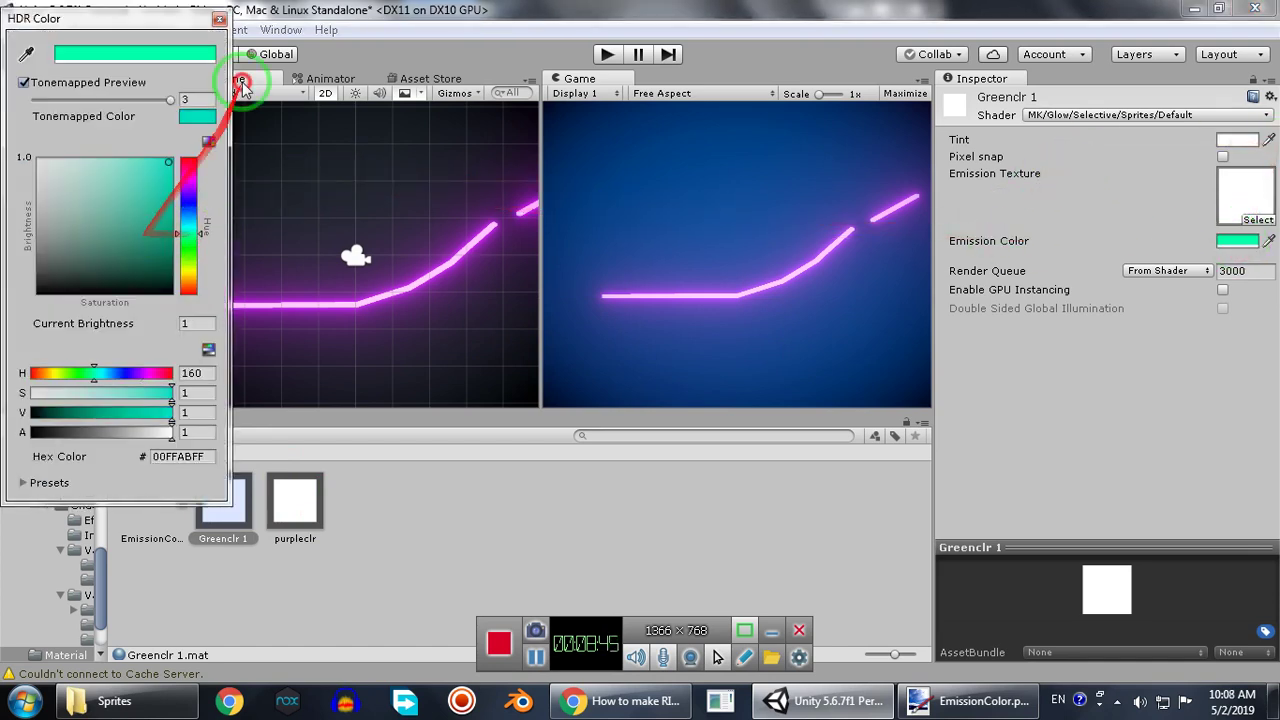
{"action": "left_click", "coordinate": [452, 446]}
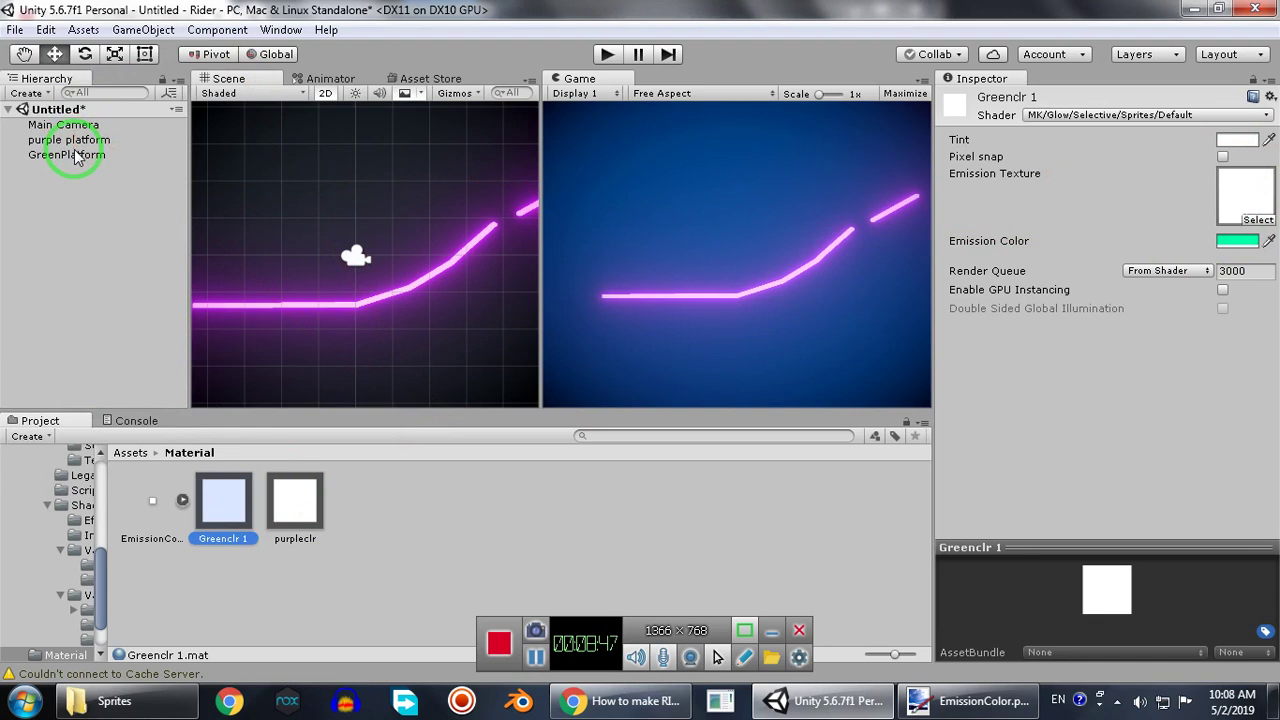
Assign the Greenclr 1 material to Element 0 of GreenPlatform's Line Renderer materials.
{"action": "key", "text": "BackSpace"}
{"action": "left_click", "coordinate": [532, 659]}
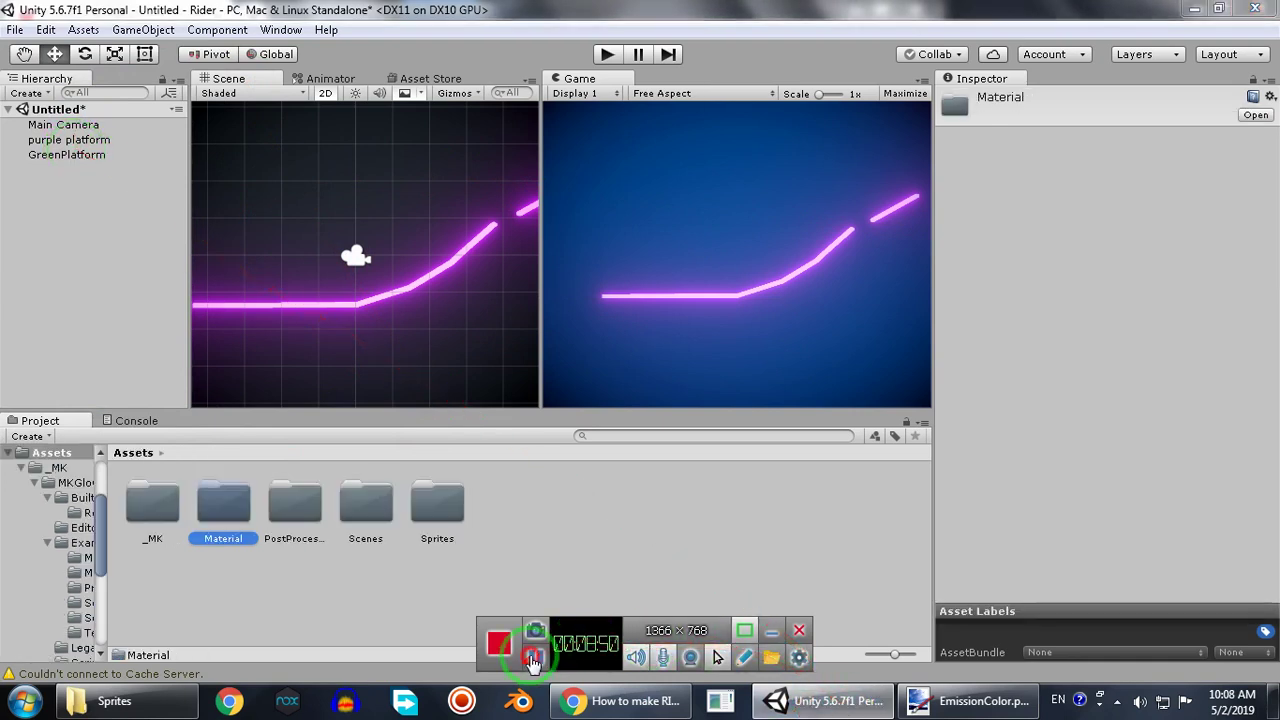
{"action": "left_click", "coordinate": [37, 156]}
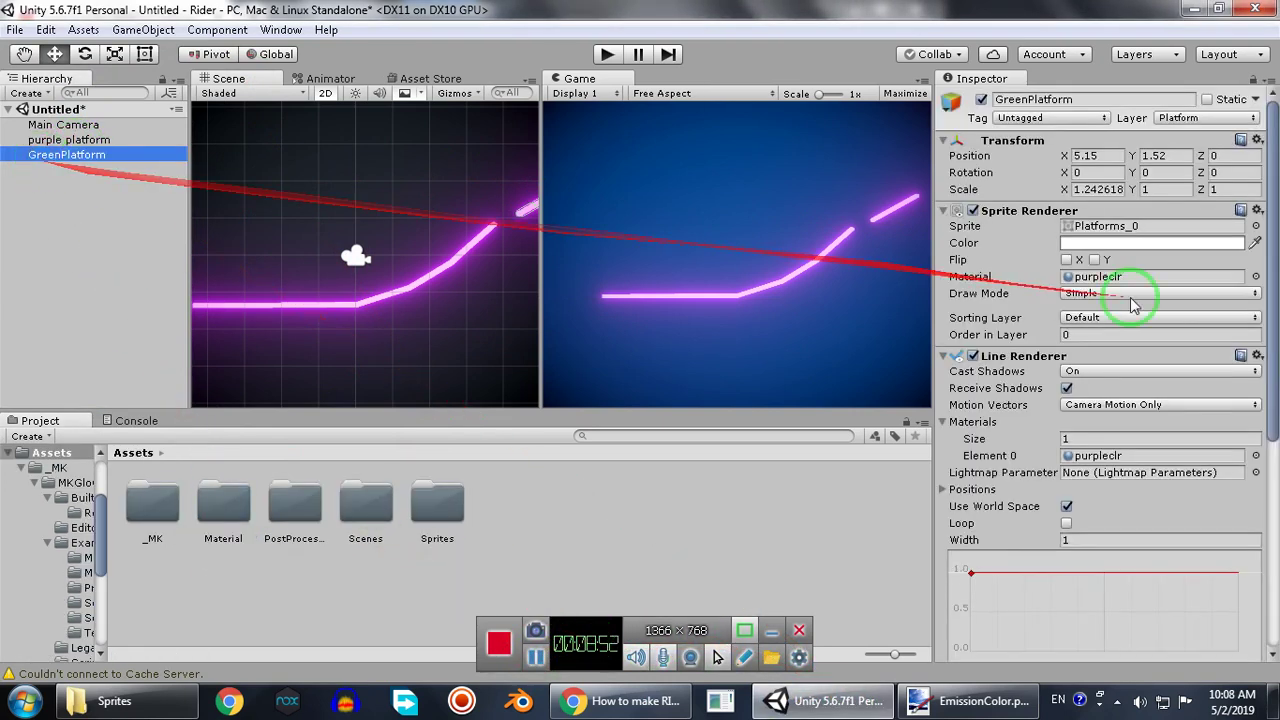
{"action": "scroll", "coordinate": [1257, 391], "scroll_direction": "down", "scroll_amount": 3}
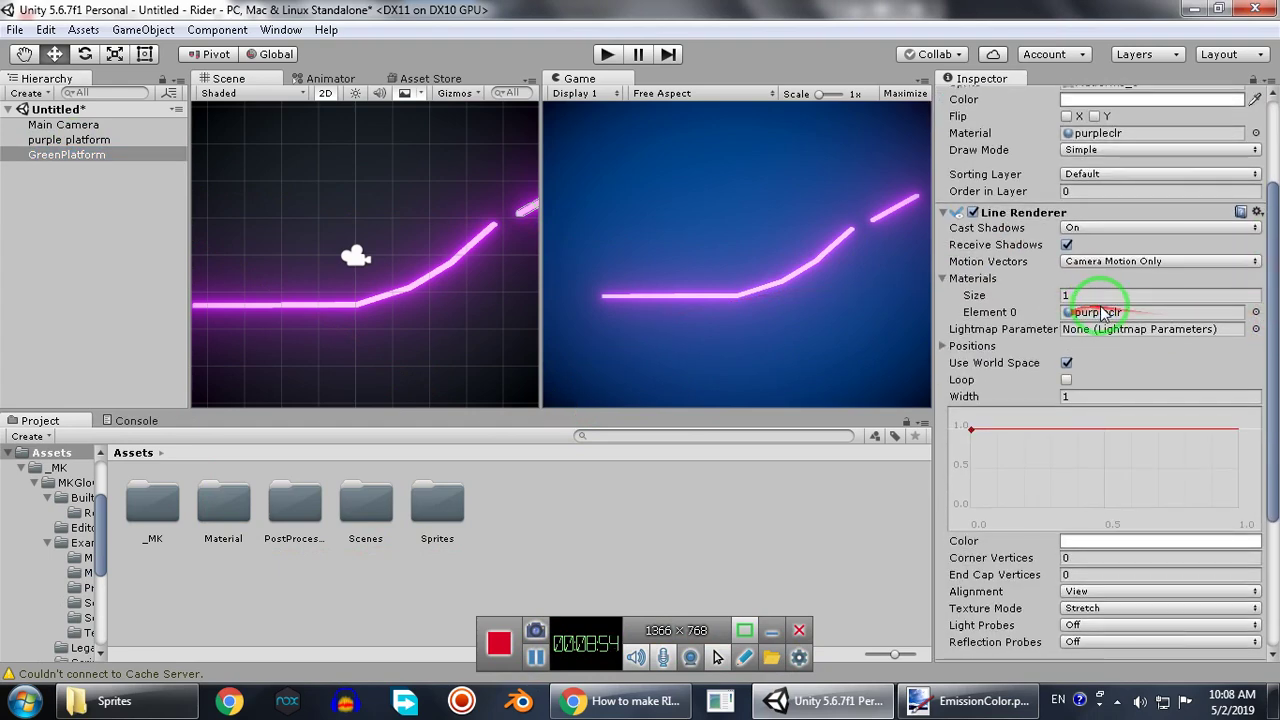
{"action": "double_click", "coordinate": [223, 500]}
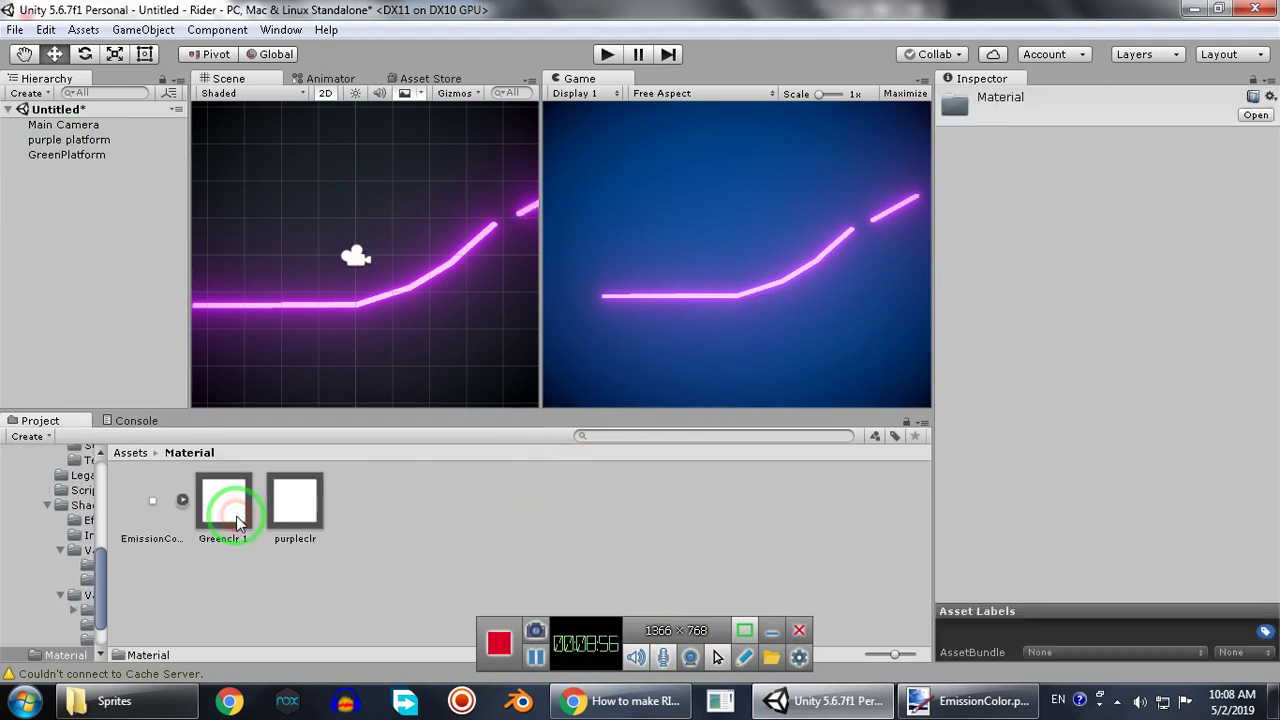
{"action": "left_click", "coordinate": [52, 155]}
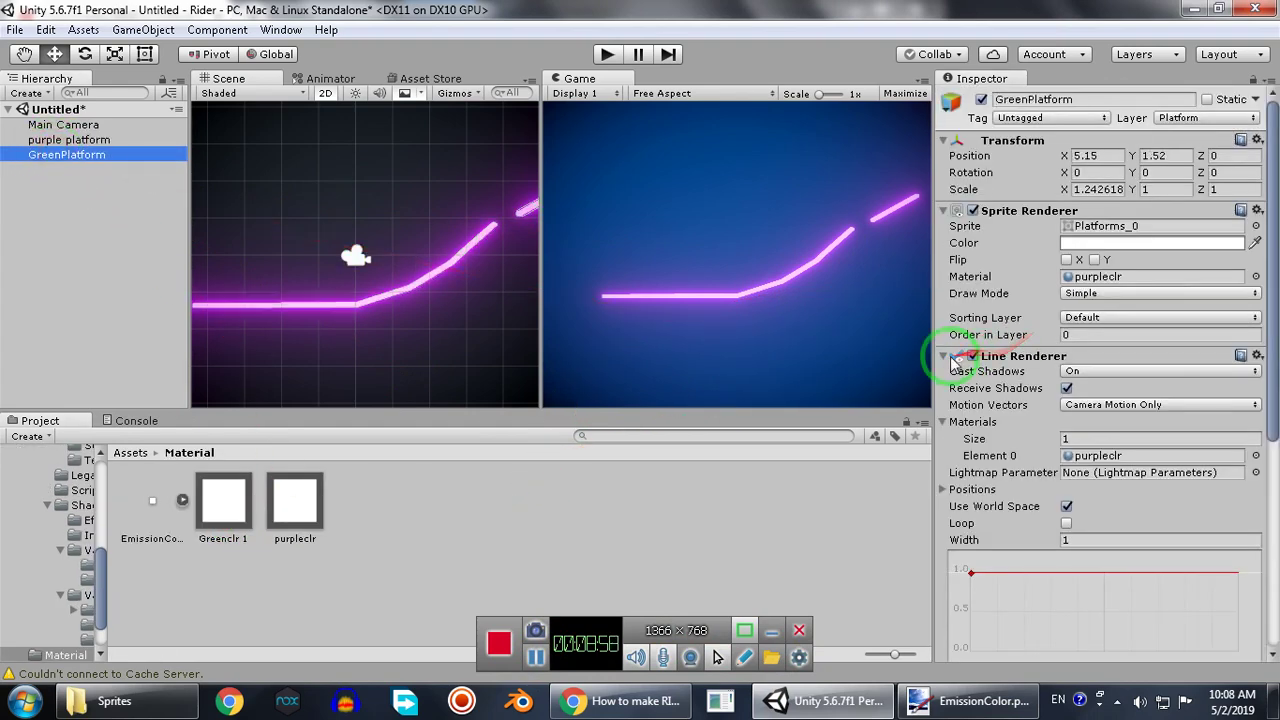
{"action": "left_click_drag", "start_coordinate": [249, 527], "coordinate": [1086, 451]}
Set the Greenclr 1 material's Emission Color from purple to a fully saturated bluish green.
{"action": "left_click", "coordinate": [208, 503]}
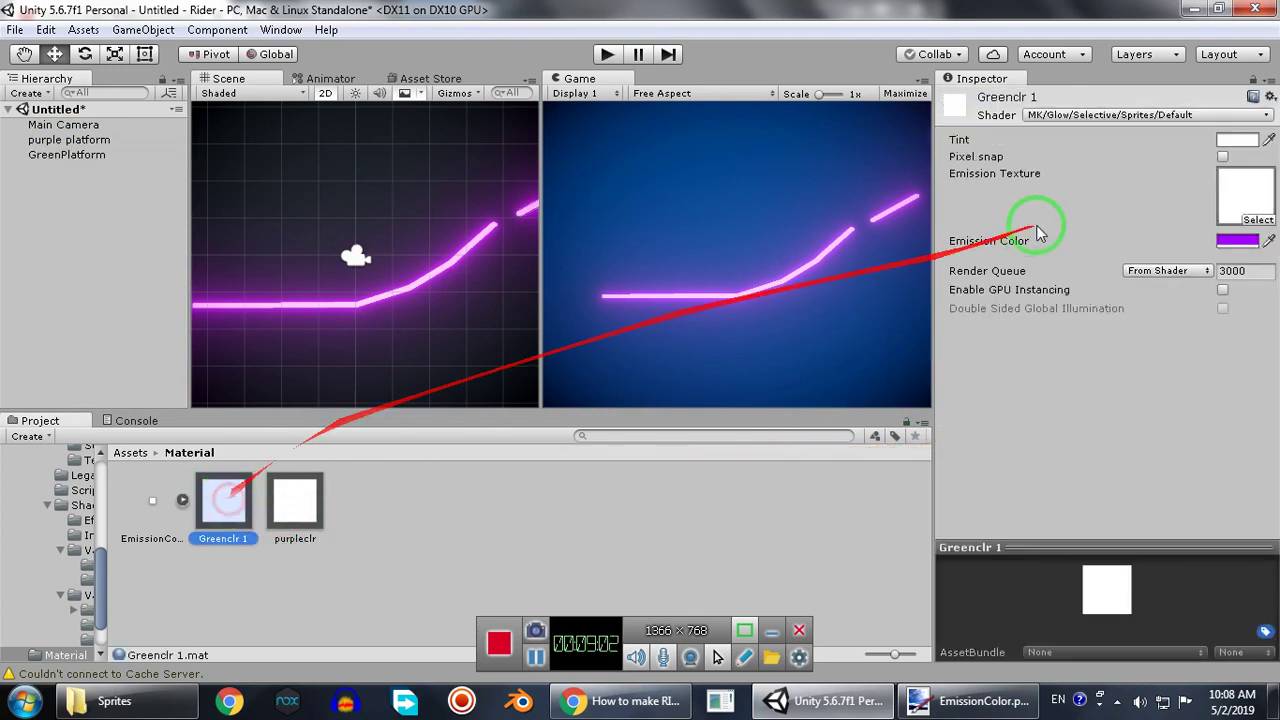
{"action": "left_click", "coordinate": [1237, 240]}
{"action": "mouse_move", "coordinate": [172, 200]}
{"action": "left_mouse_down"}
{"action": "mouse_move", "coordinate": [168, 190]}
{"action": "mouse_move", "coordinate": [174, 210]}
{"action": "left_mouse_up"}
{"action": "left_click", "coordinate": [189, 240]}
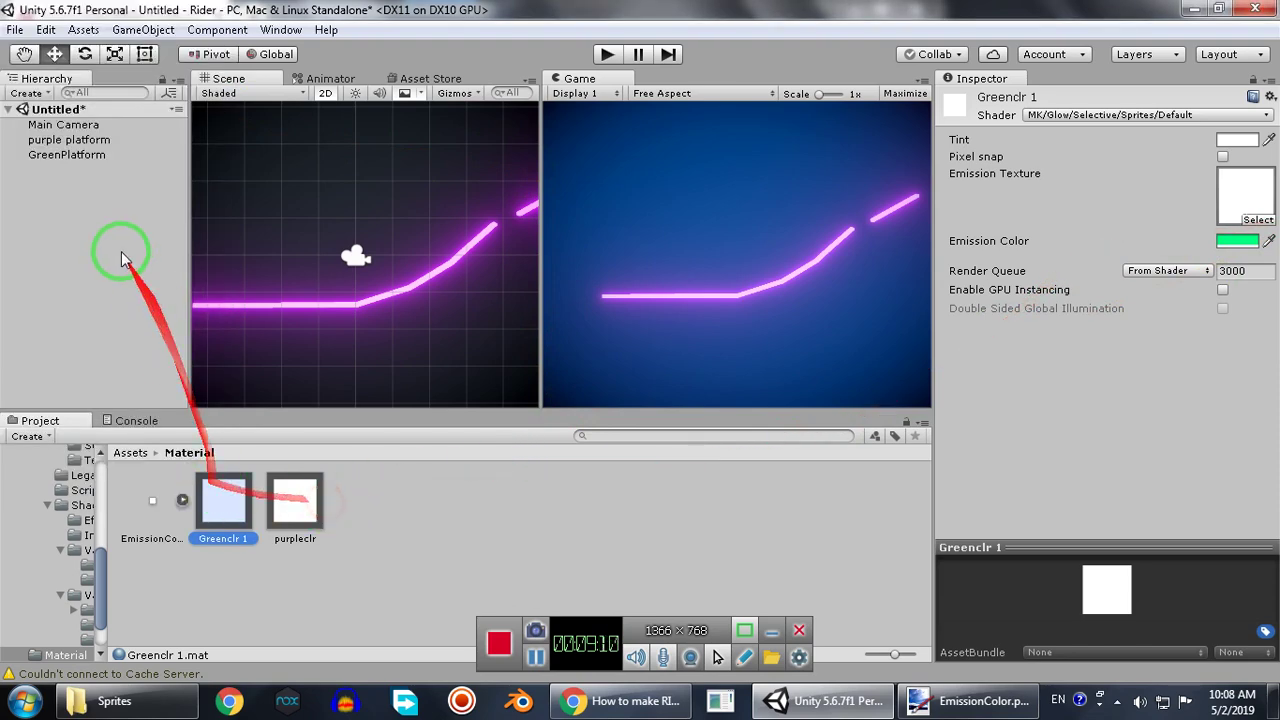
Check GreenPlatform's renderer settings and try a different Tint on the Greenclr 1 material.
{"action": "left_click", "coordinate": [98, 154]}
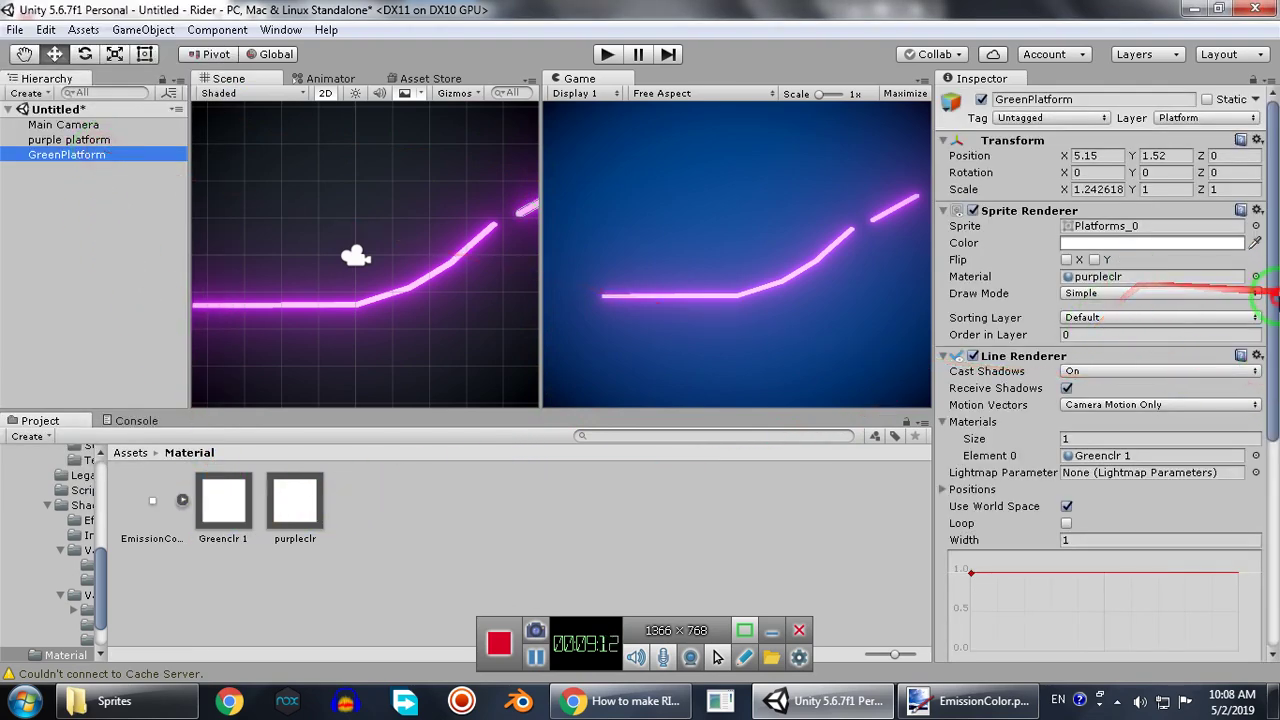
{"action": "left_click_drag", "start_coordinate": [1275, 298], "coordinate": [1268, 430]}
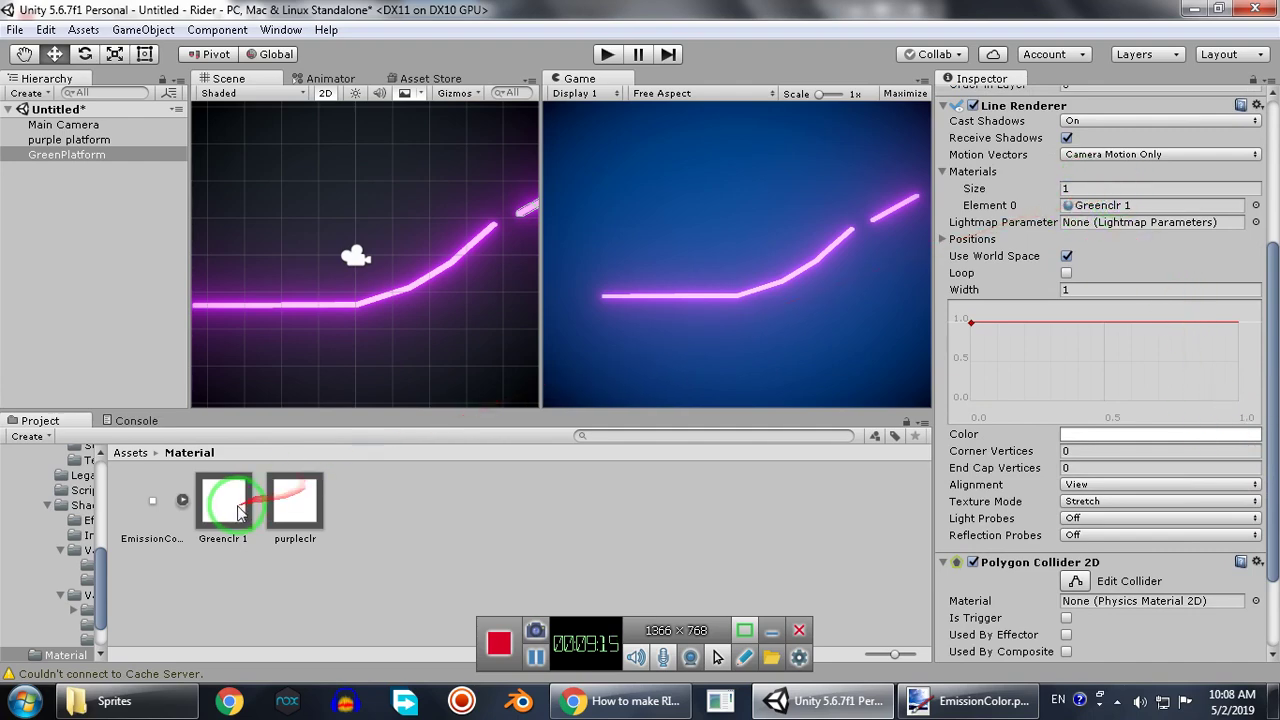
{"action": "left_click", "coordinate": [240, 513]}
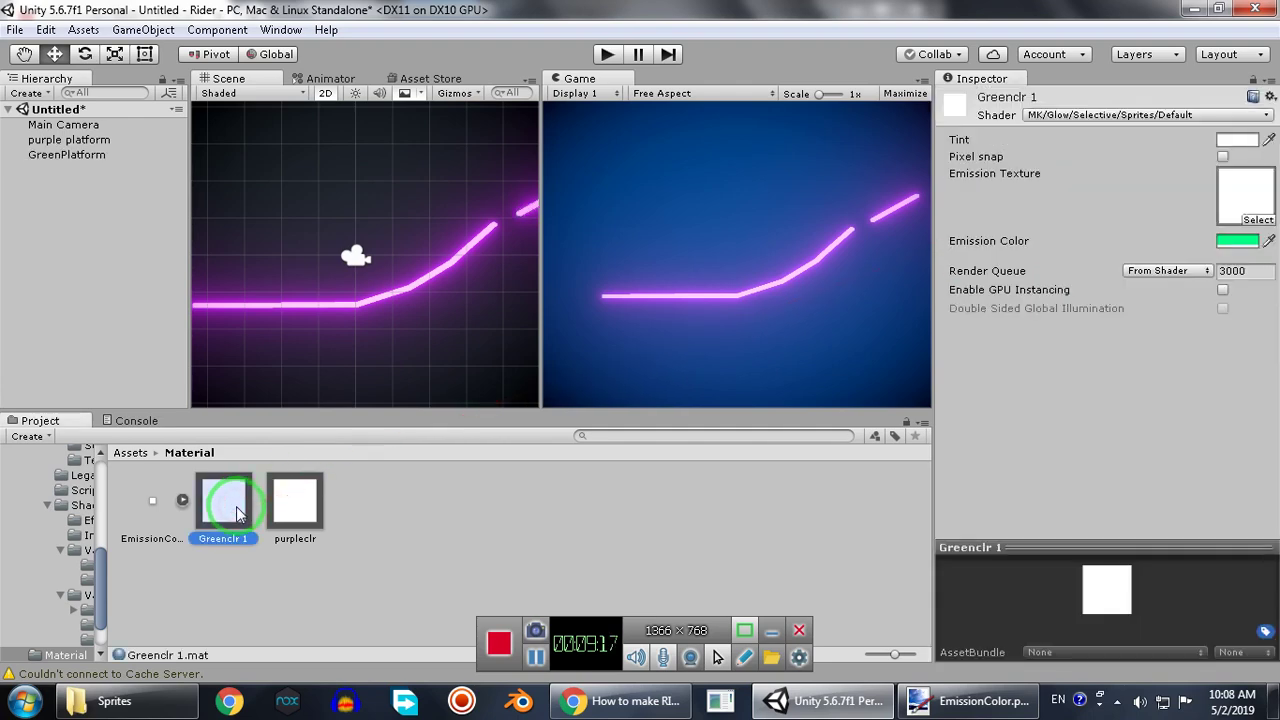
{"action": "left_click", "coordinate": [70, 155]}
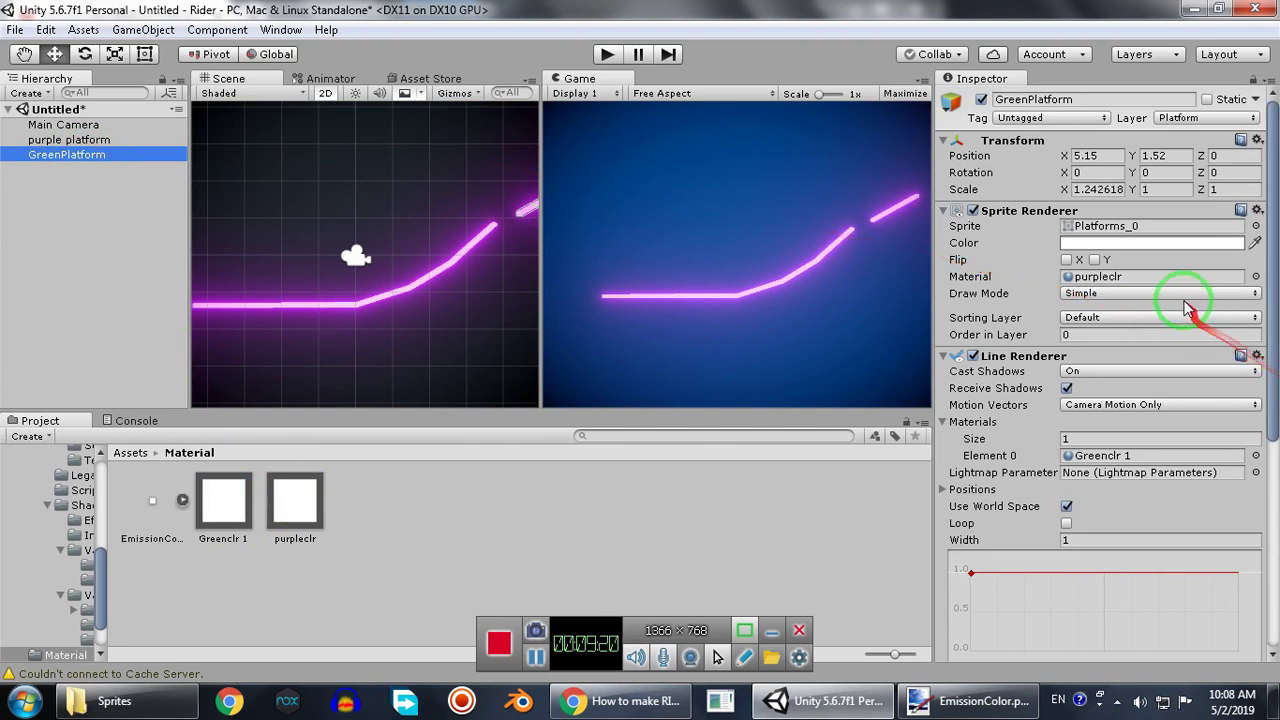
{"action": "left_click", "coordinate": [230, 505]}
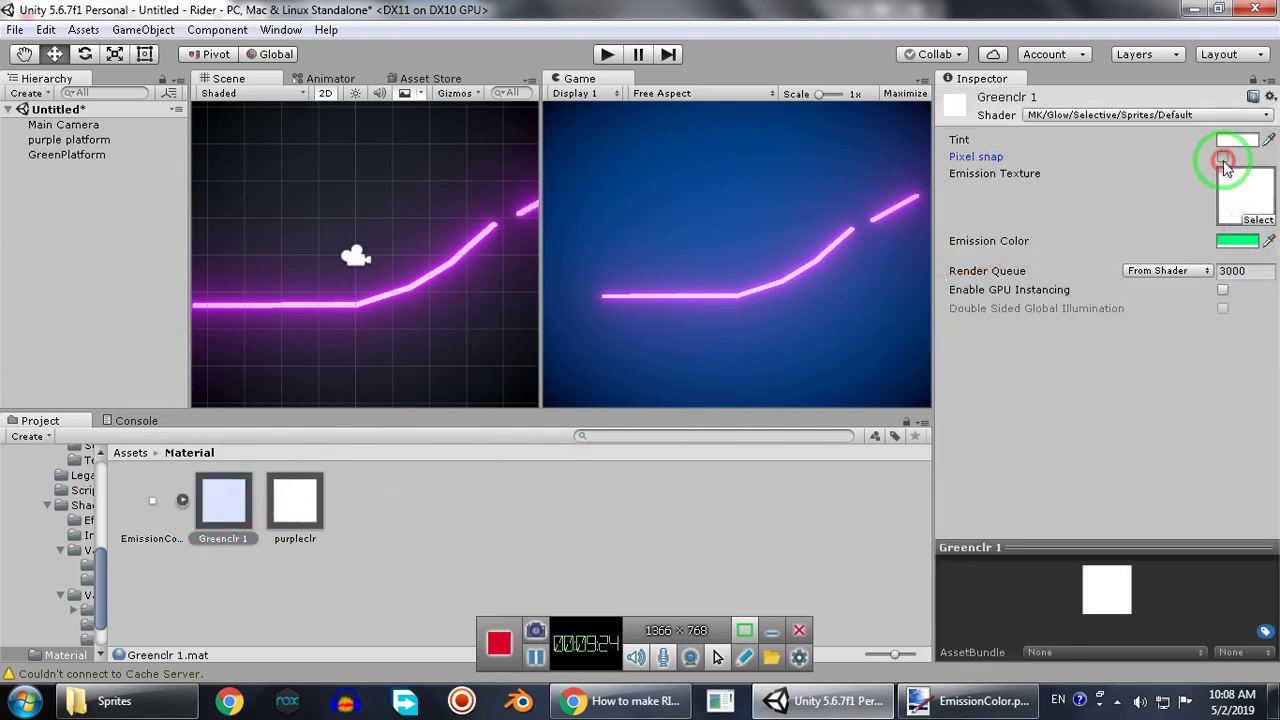
{"action": "left_click", "coordinate": [1247, 143]}
{"action": "left_click_drag", "start_coordinate": [78, 135], "coordinate": [1, 23]}
Try darker end colors in the gradient of GreenPlatform's Line Renderer, and undo the gradient changes.
{"action": "left_click", "coordinate": [70, 154]}
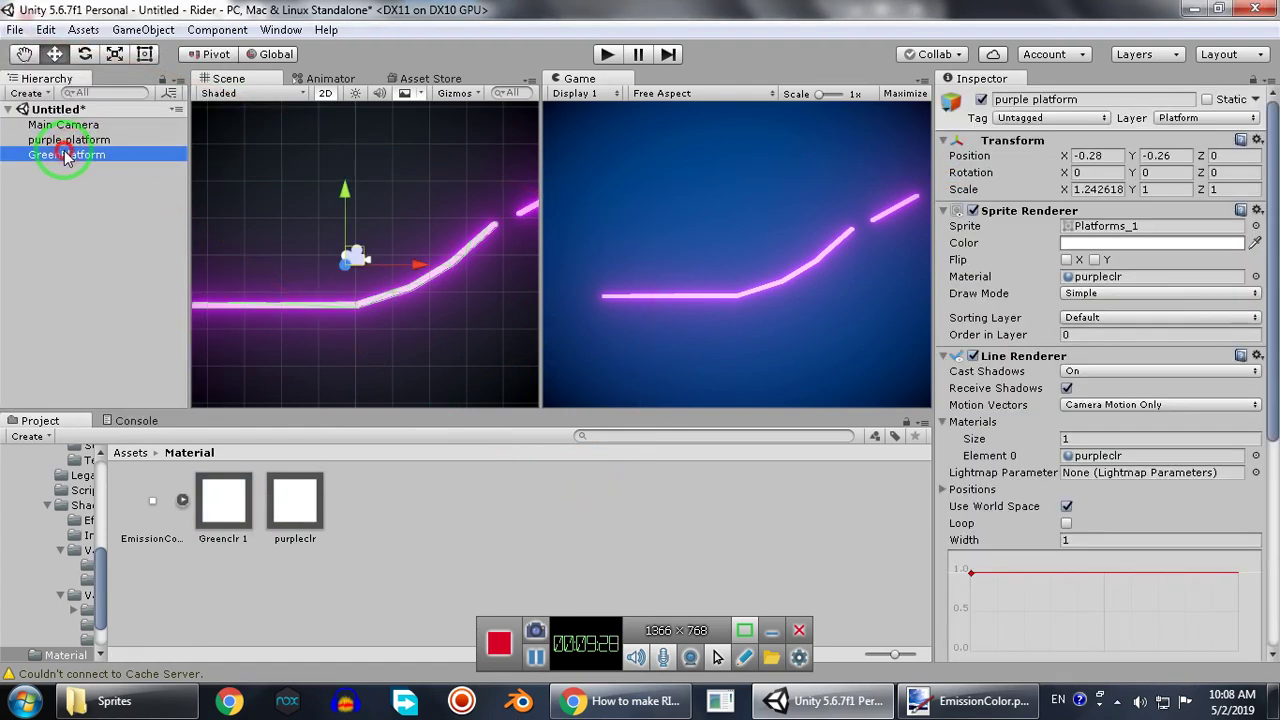
{"action": "mouse_move", "coordinate": [1273, 346]}
{"action": "left_mouse_down"}
{"action": "mouse_move", "coordinate": [1277, 633]}
{"action": "mouse_move", "coordinate": [1271, 371]}
{"action": "left_mouse_up"}
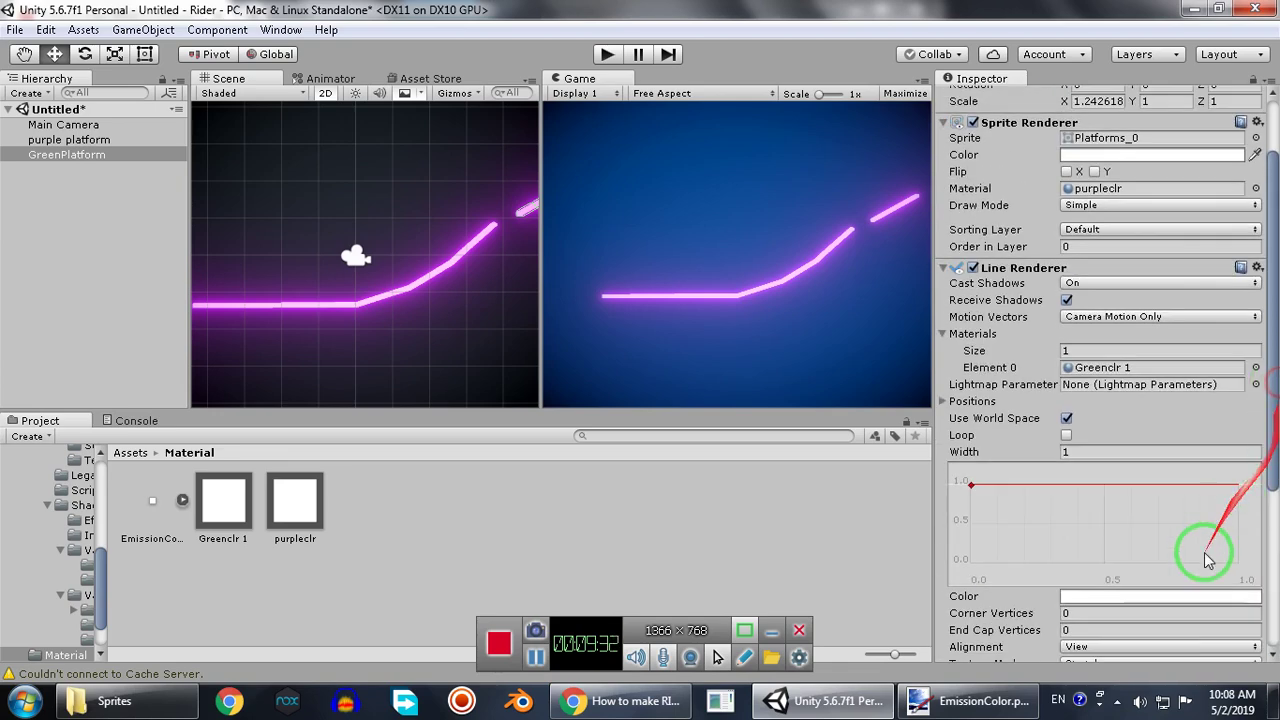
{"action": "left_click", "coordinate": [1166, 598]}
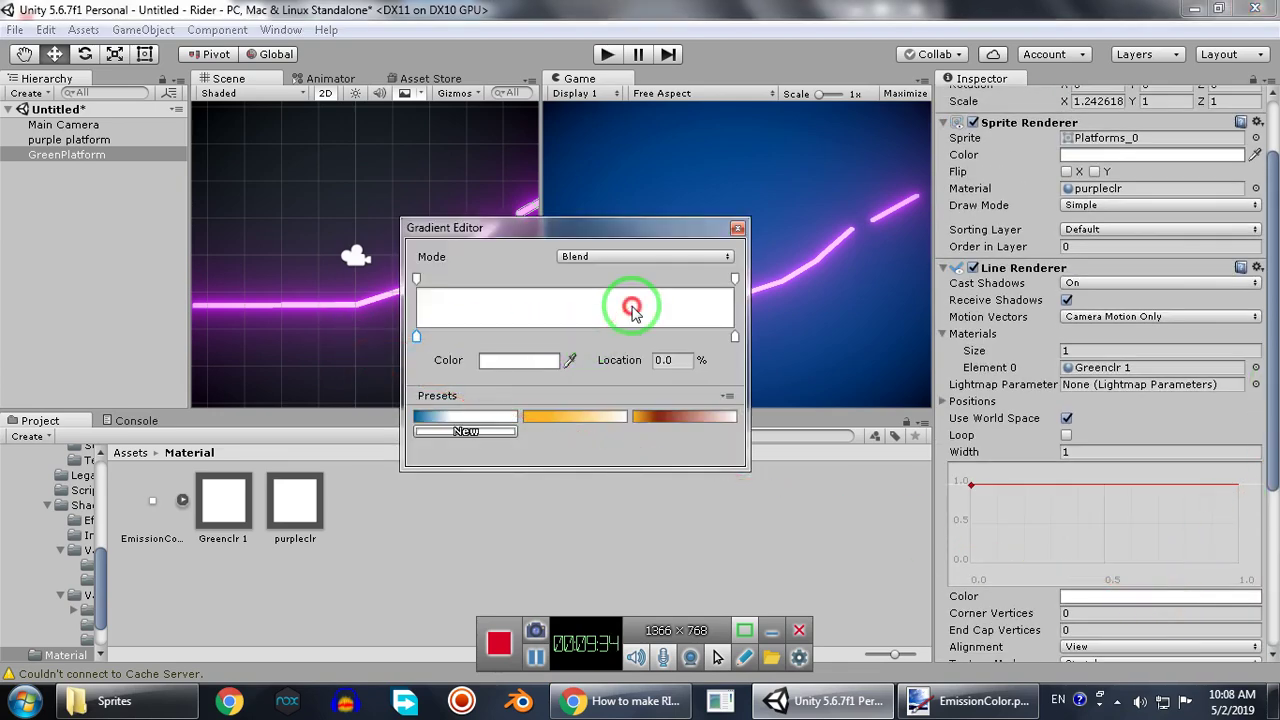
{"action": "double_click", "coordinate": [416, 338]}
{"action": "left_click_drag", "start_coordinate": [140, 202], "coordinate": [174, 223]}
{"action": "double_click", "coordinate": [735, 338]}
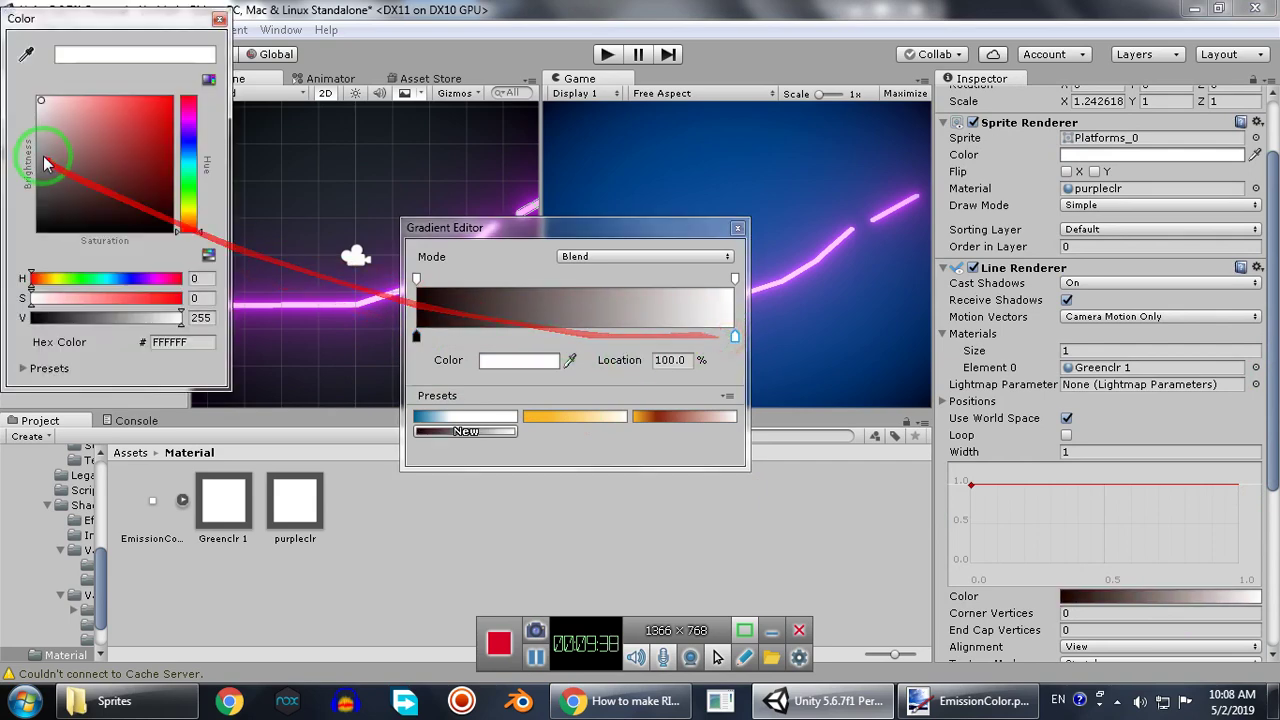
{"action": "left_click_drag", "start_coordinate": [44, 162], "coordinate": [205, 63]}
{"action": "key", "text": "ctrl+z"}
{"action": "key", "text": "ctrl+z"}
{"action": "left_click", "coordinate": [832, 556]}
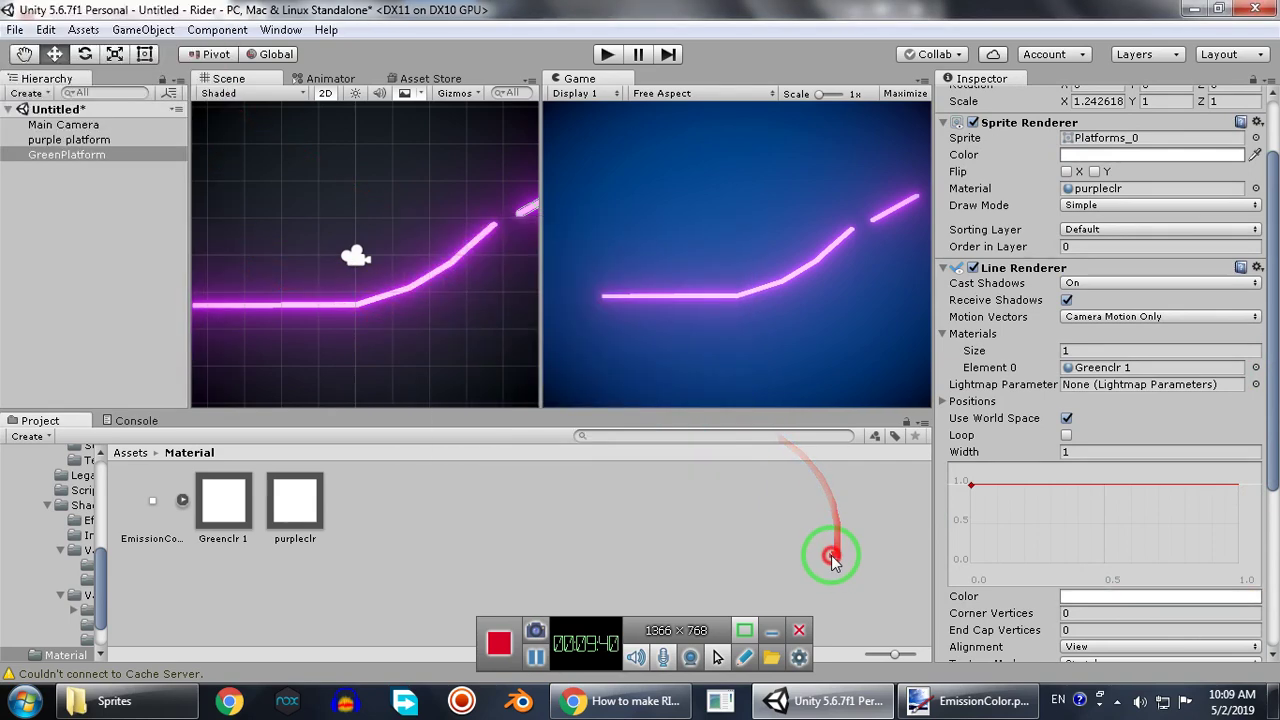
Try Dice_GlowMap and the red-green debug texture as Greenclr 1's Emission Texture, and undo the change.
{"action": "scroll", "coordinate": [1165, 330], "scroll_direction": "down", "scroll_amount": 2}
{"action": "left_click", "coordinate": [1138, 335]}
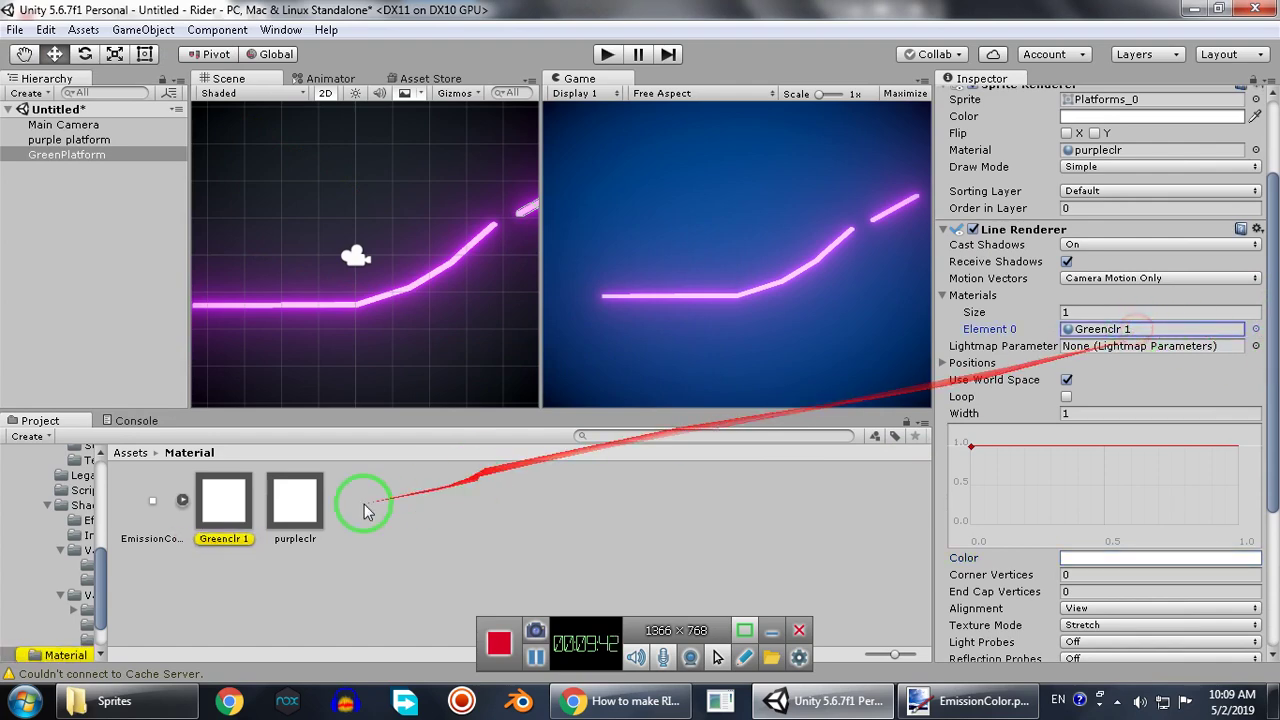
{"action": "left_click", "coordinate": [224, 503]}
{"action": "left_click_drag", "start_coordinate": [224, 503], "coordinate": [1247, 213]}
{"action": "left_click", "coordinate": [1247, 215]}
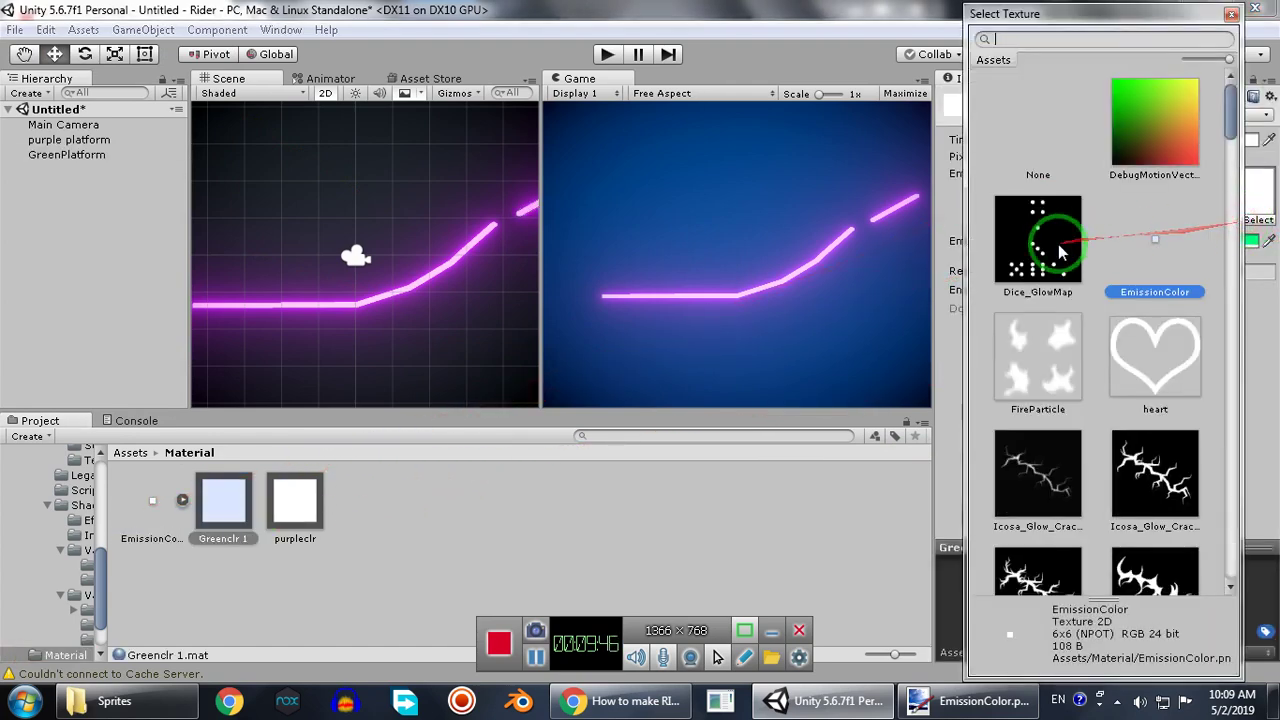
{"action": "left_click", "coordinate": [1038, 238]}
{"action": "left_click", "coordinate": [1150, 138]}
{"action": "left_click", "coordinate": [1150, 138]}
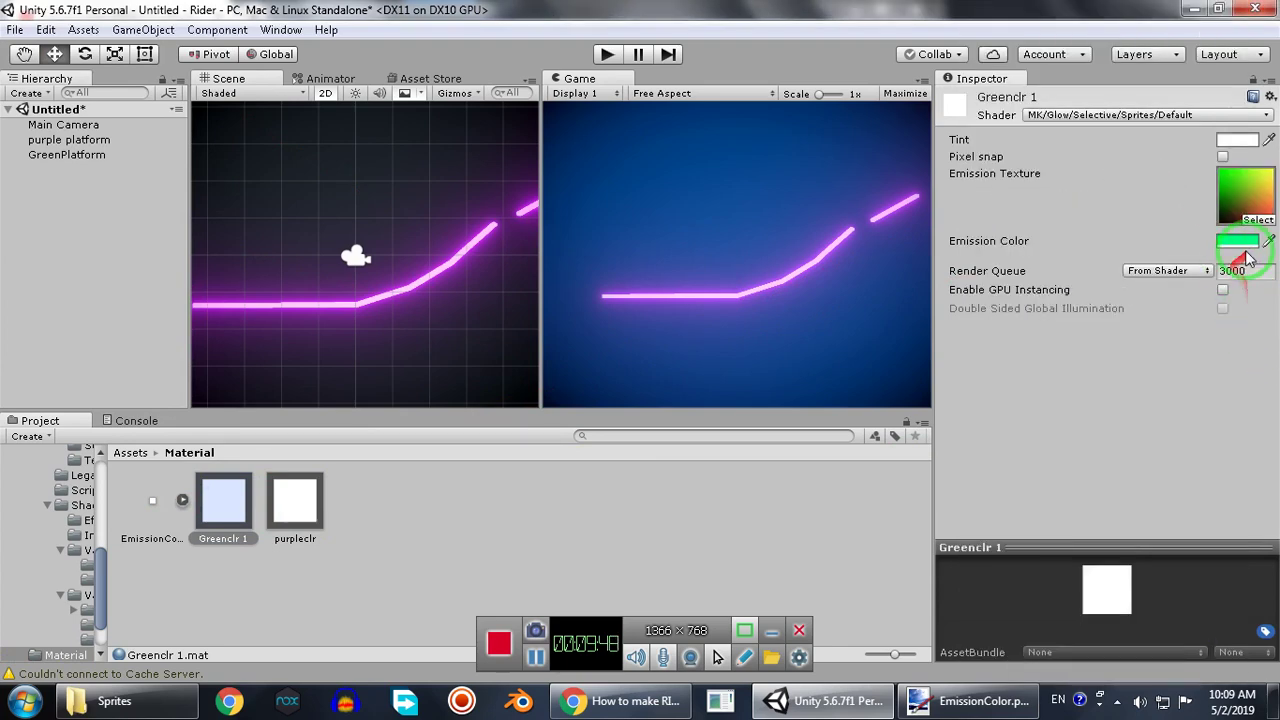
{"action": "key", "text": "ctrl+z"}
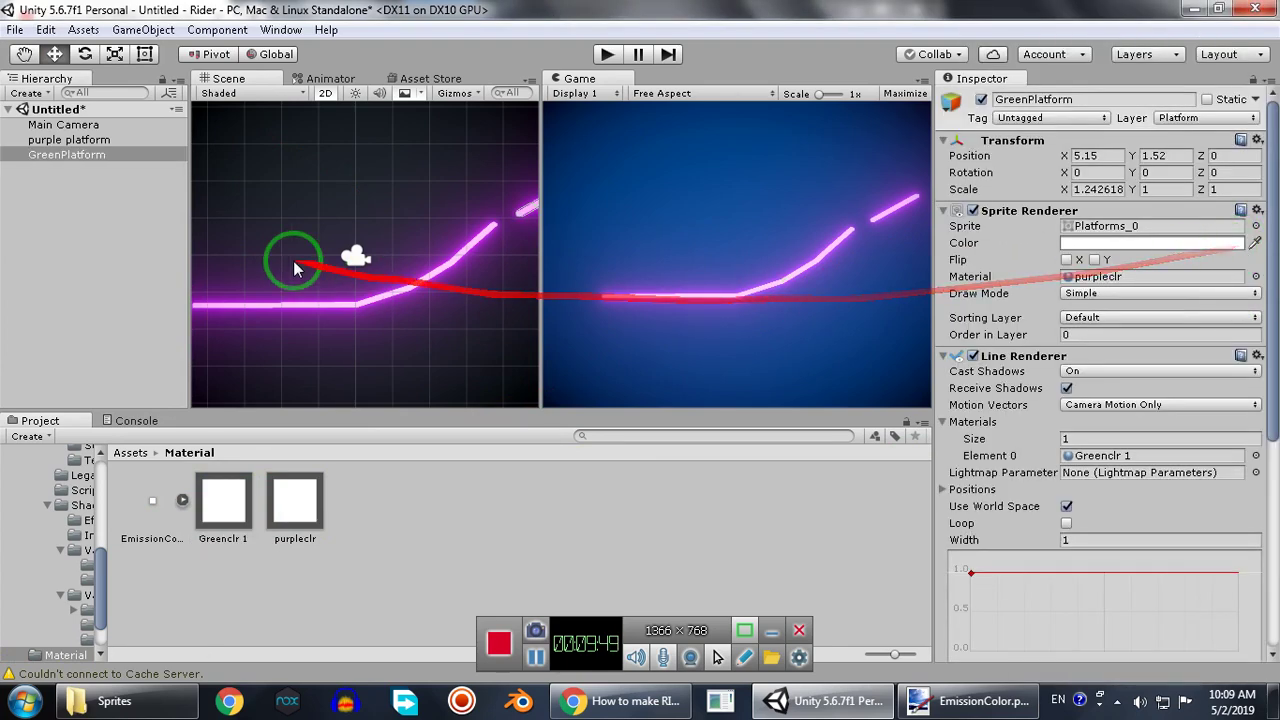
Assign the Greenclr 1 material to GreenPlatform's Sprite Renderer.
{"action": "left_click", "coordinate": [91, 151]}
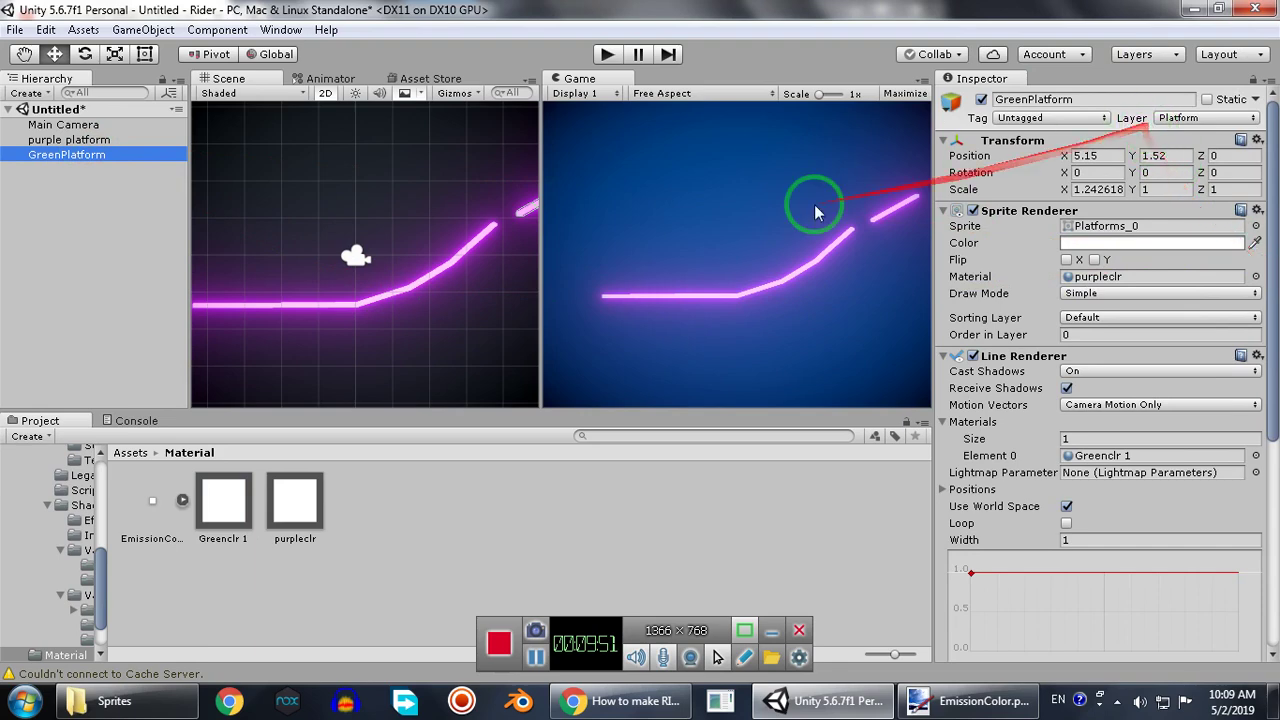
{"action": "scroll", "coordinate": [1100, 300], "scroll_direction": "down", "scroll_amount": 5}
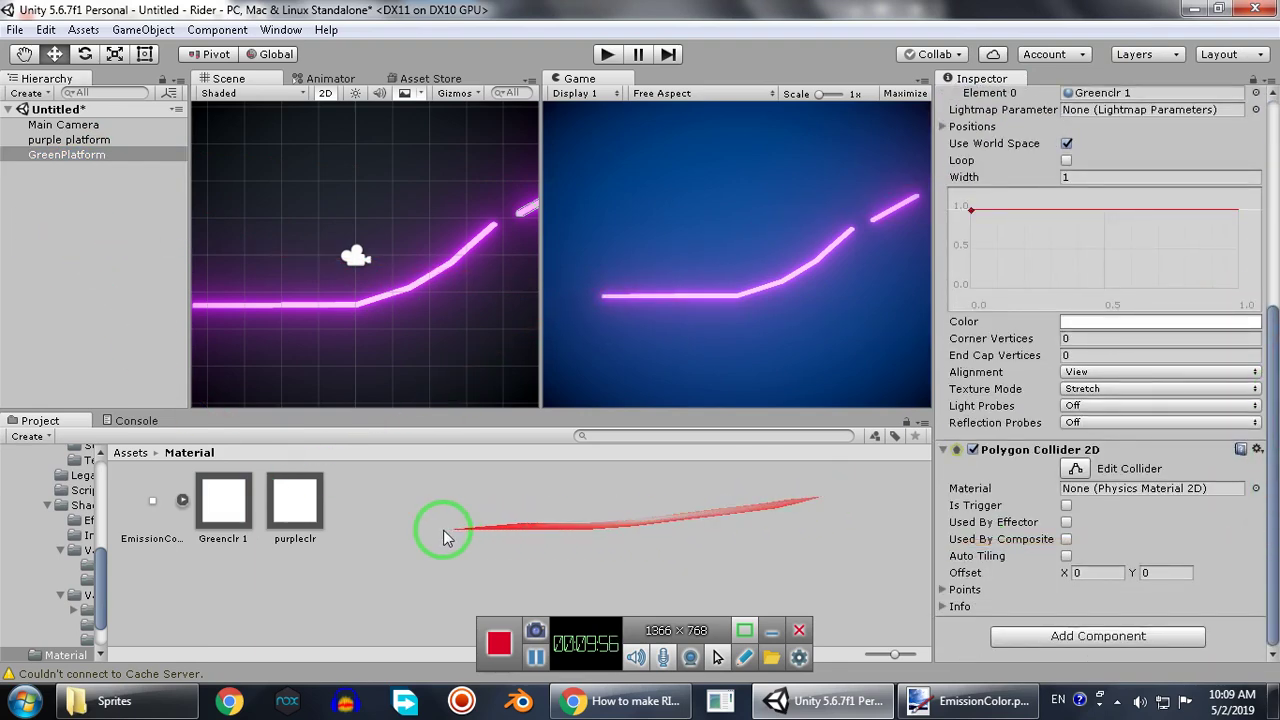
{"action": "scroll", "coordinate": [1230, 410], "scroll_direction": "up", "scroll_amount": 5}
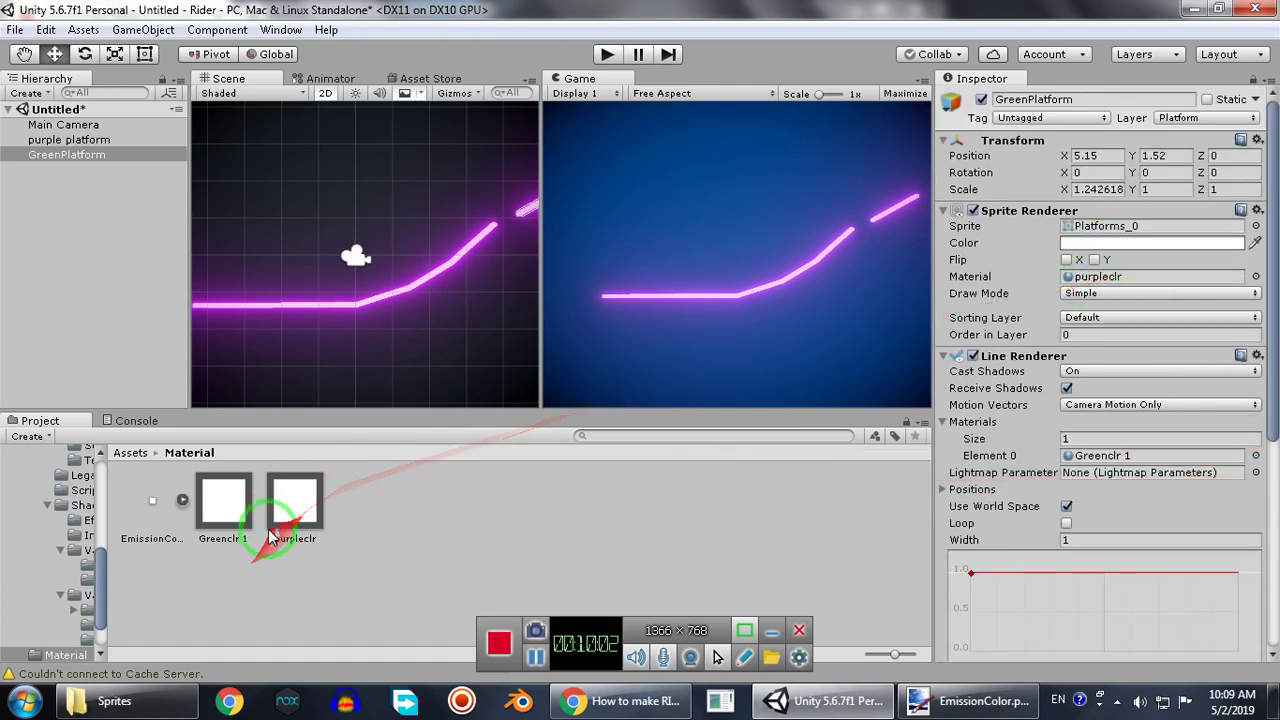
{"action": "left_click_drag", "start_coordinate": [226, 505], "coordinate": [1116, 285]}
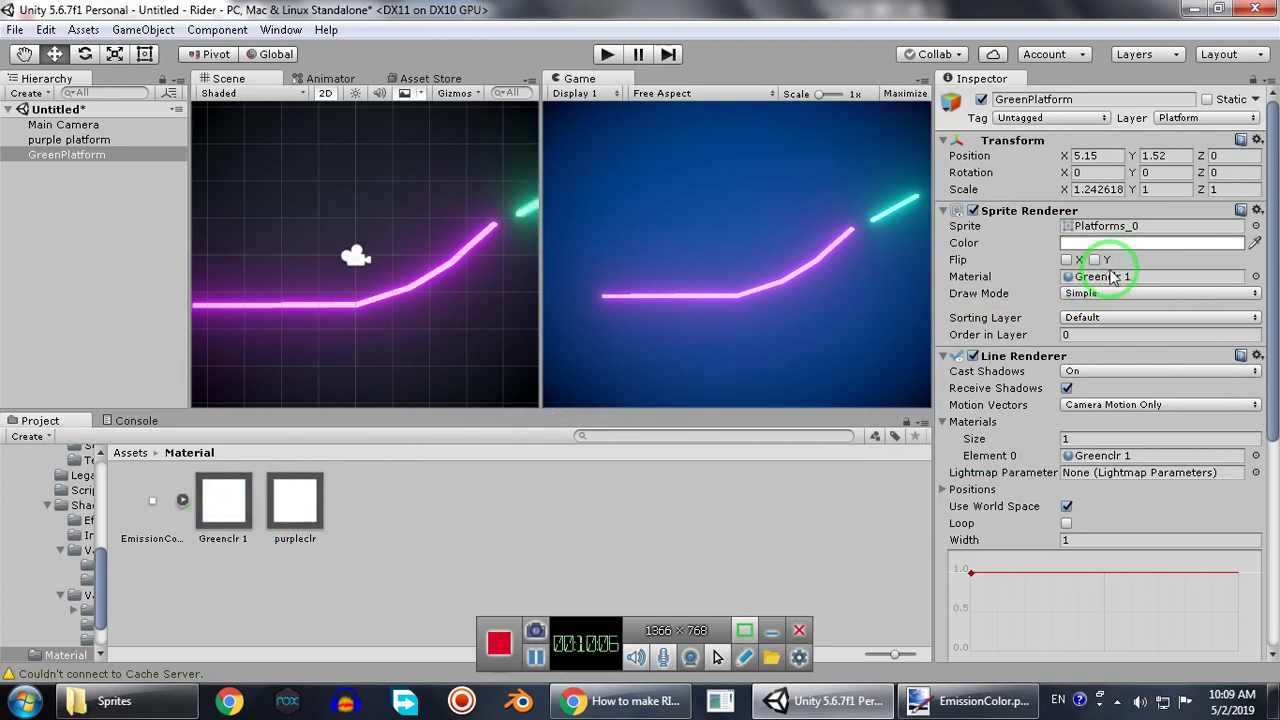
Shift the Greenclr 1 material's Emission Color to a fully saturated, slightly yellowish green.
{"action": "left_click", "coordinate": [226, 510]}
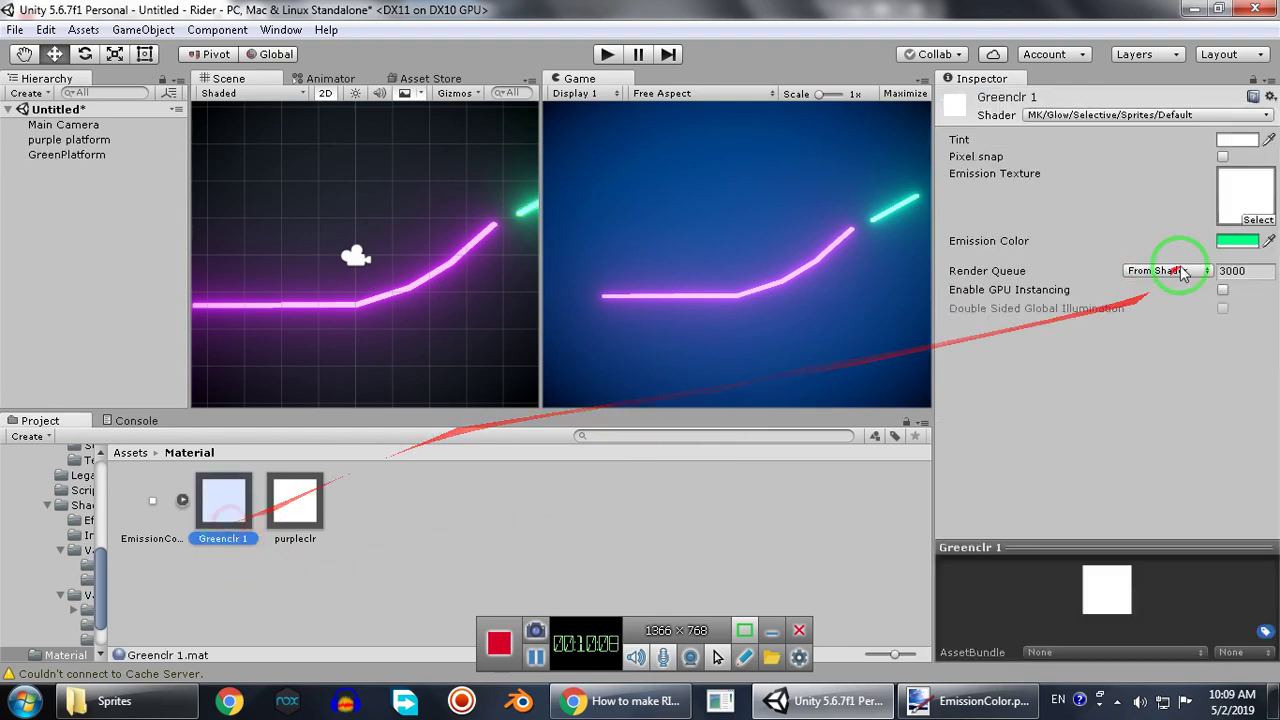
{"action": "left_click", "coordinate": [1230, 241]}
{"action": "left_click_drag", "start_coordinate": [84, 211], "coordinate": [172, 123]}
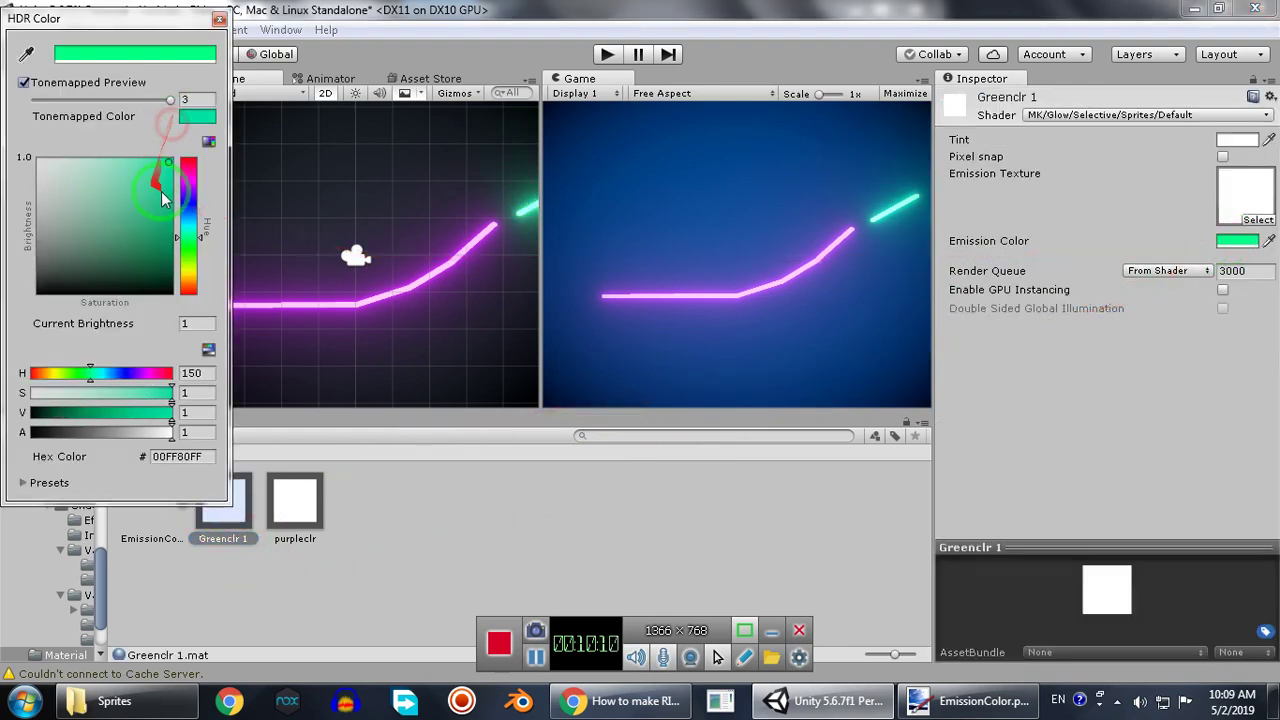
{"action": "left_click_drag", "start_coordinate": [195, 240], "coordinate": [195, 257]}
{"action": "left_click", "coordinate": [430, 467]}
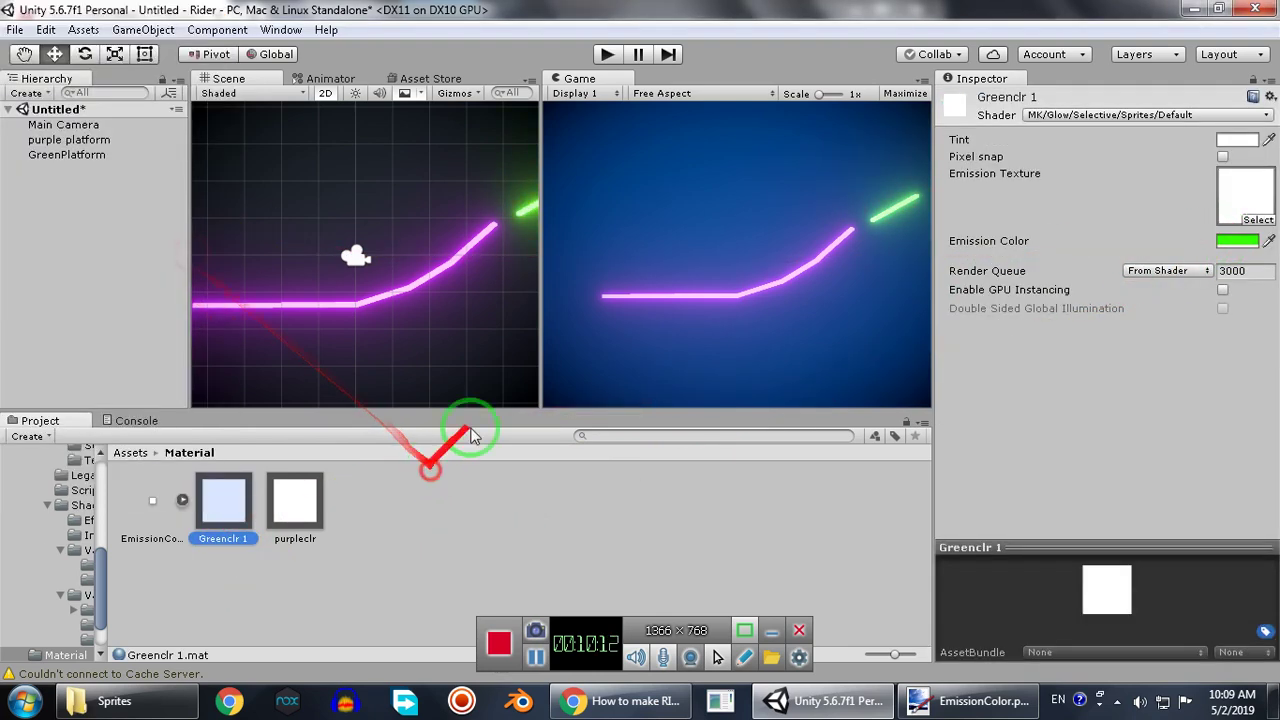
Save the scene over the existing scene file 1 in the Scenes folder of Assets.
{"action": "key", "text": "ctrl+s"}
{"action": "left_click", "coordinate": [453, 293]}
{"action": "left_click", "coordinate": [452, 292]}
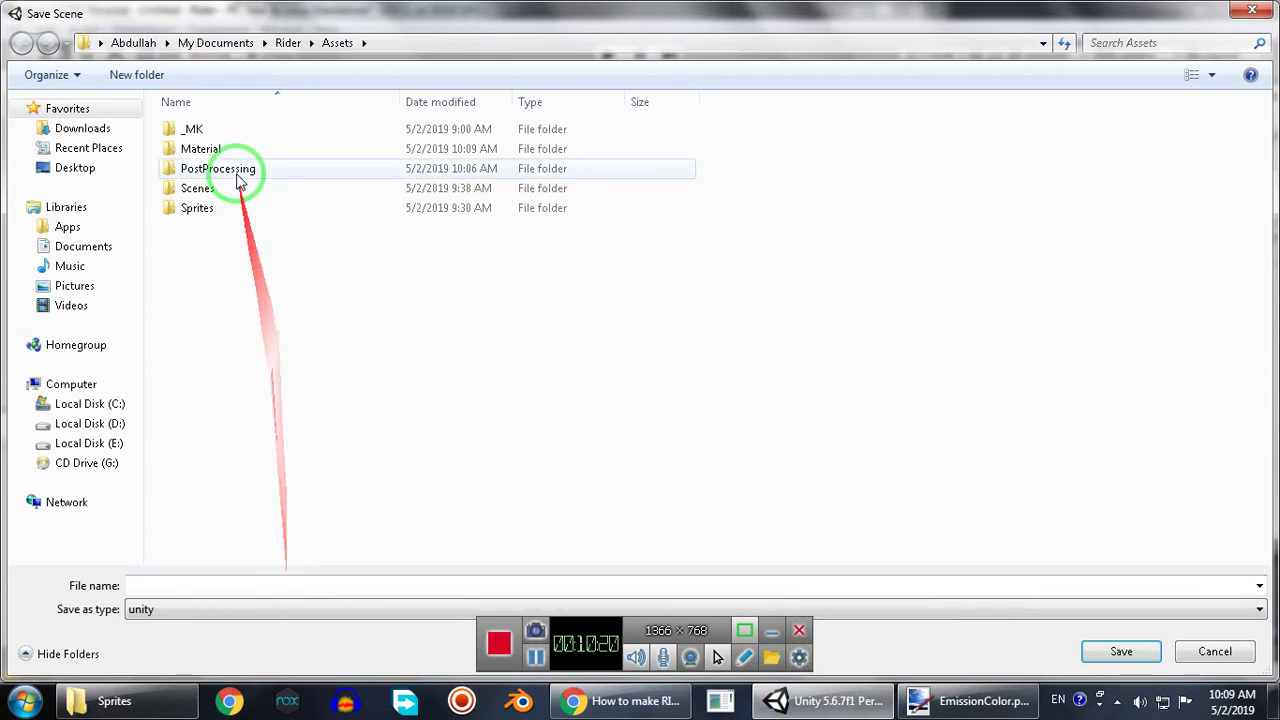
{"action": "double_click", "coordinate": [198, 188]}
{"action": "left_click", "coordinate": [207, 129]}
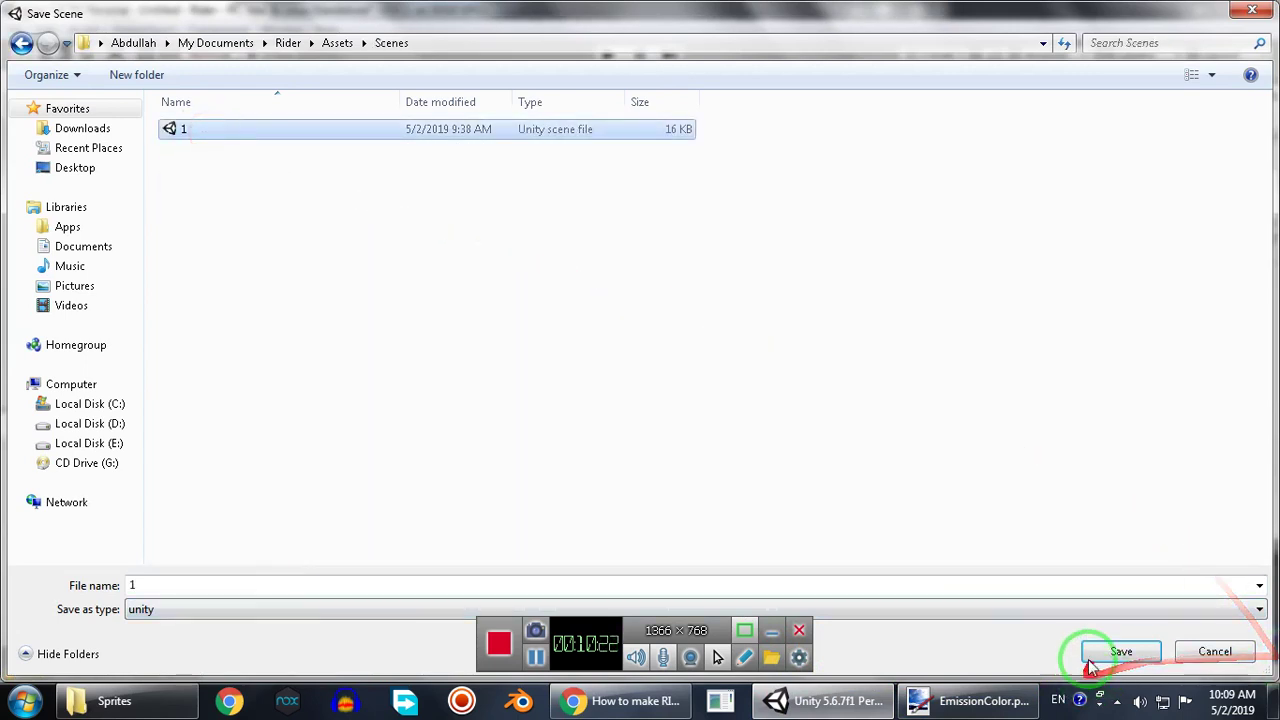
{"action": "left_click", "coordinate": [1121, 651]}
{"action": "left_click", "coordinate": [697, 350]}
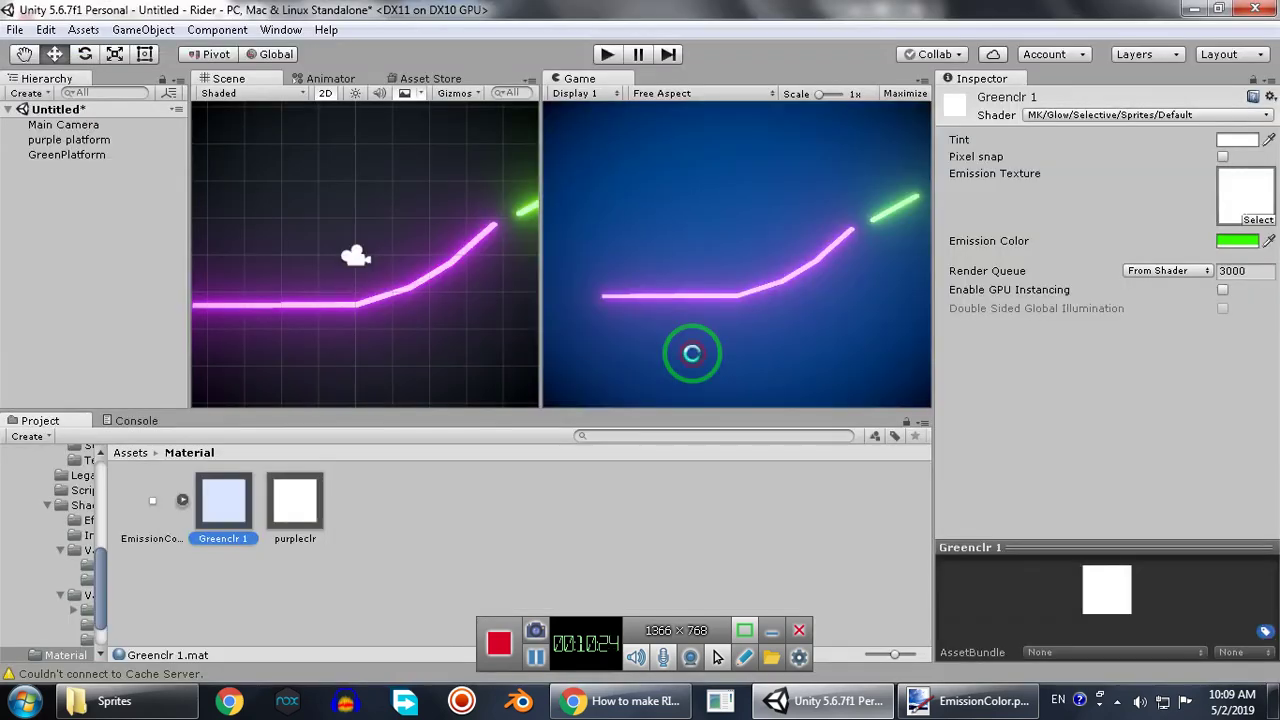
Create a folder named Scripts in the Assets folder.
{"action": "left_click", "coordinate": [740, 516]}
{"action": "key", "text": "BackSpace"}
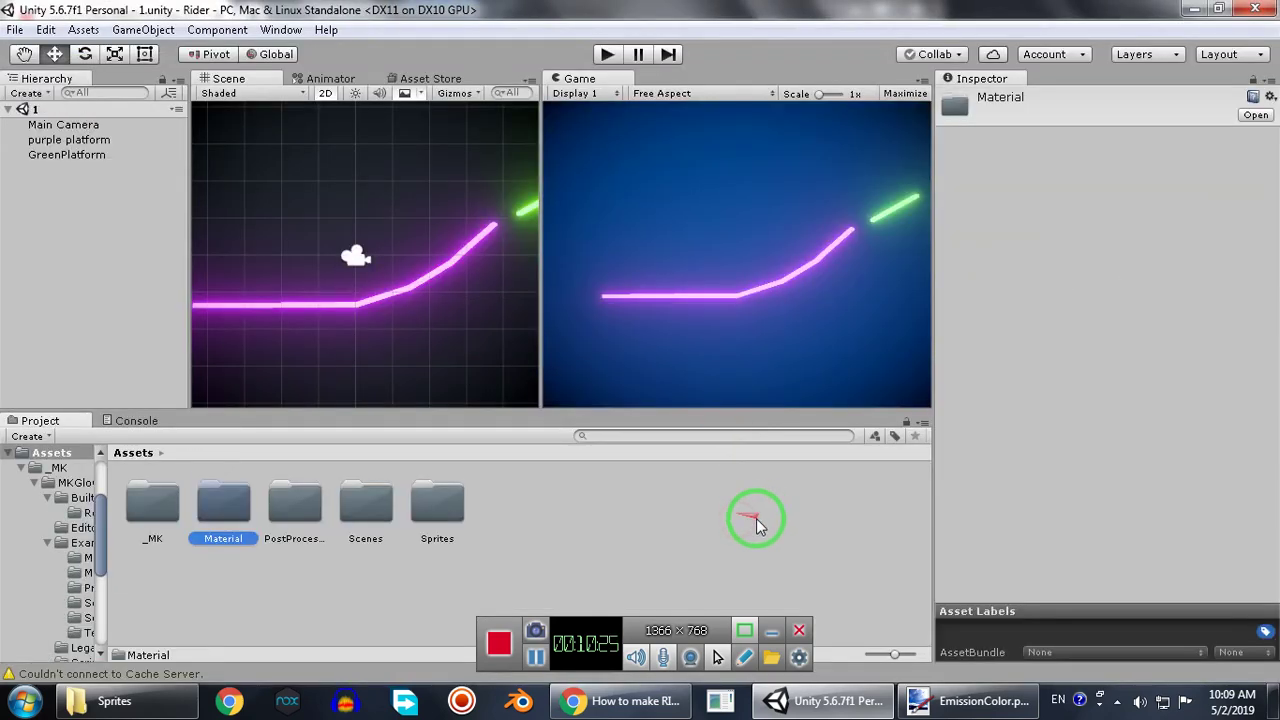
{"action": "left_click", "coordinate": [621, 526]}
{"action": "right_click", "coordinate": [621, 527]}
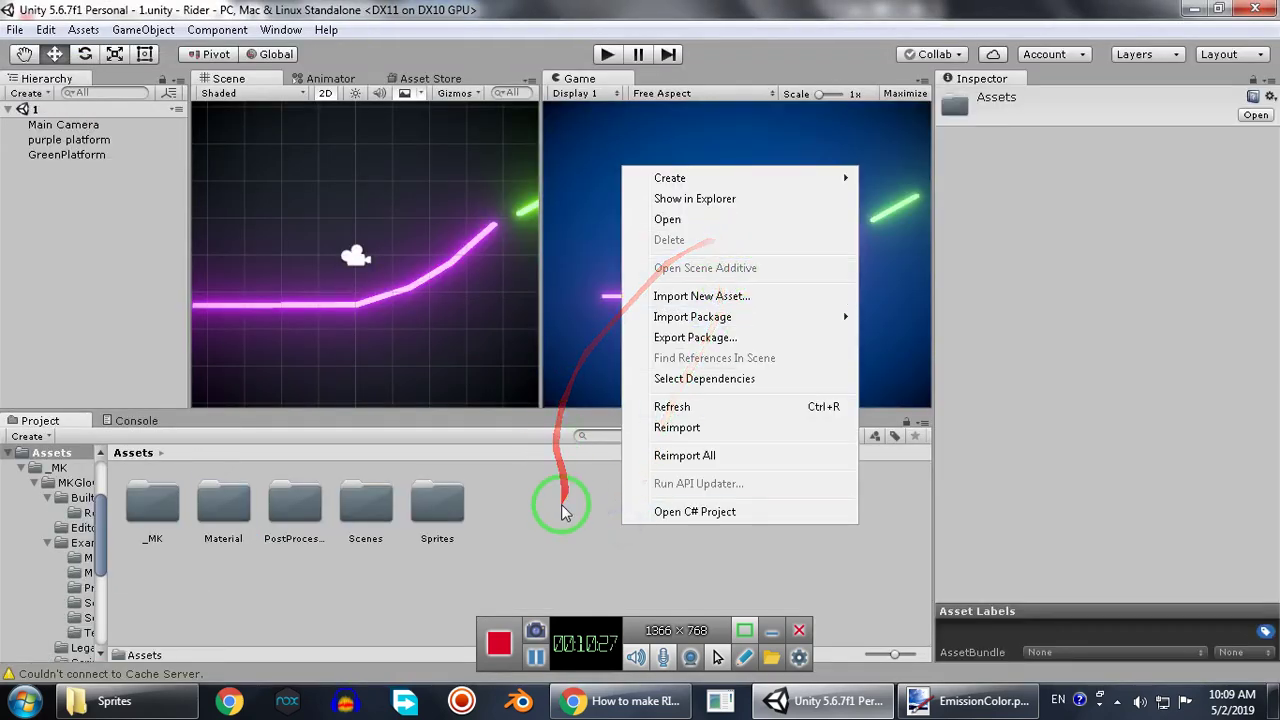
{"action": "mouse_move", "coordinate": [820, 180]}
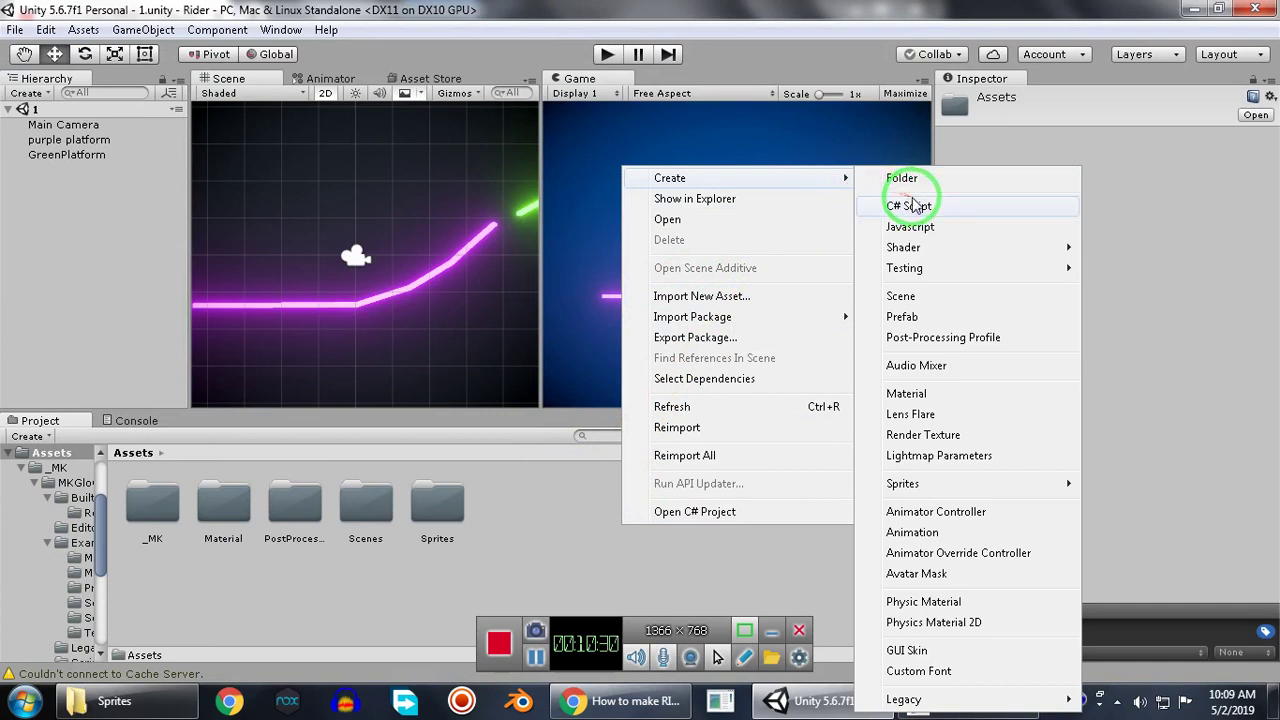
{"action": "left_click", "coordinate": [903, 178]}
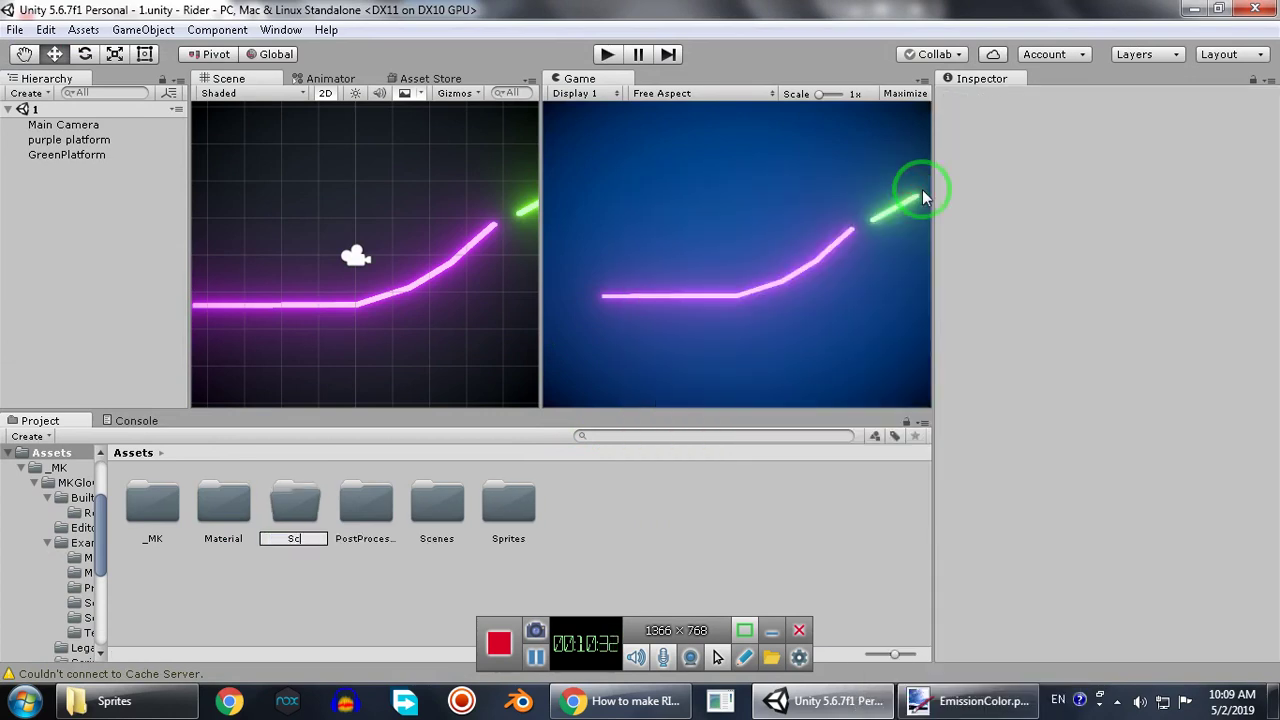
{"action": "type", "text": "Scripts"}
{"action": "key", "text": "Return"}
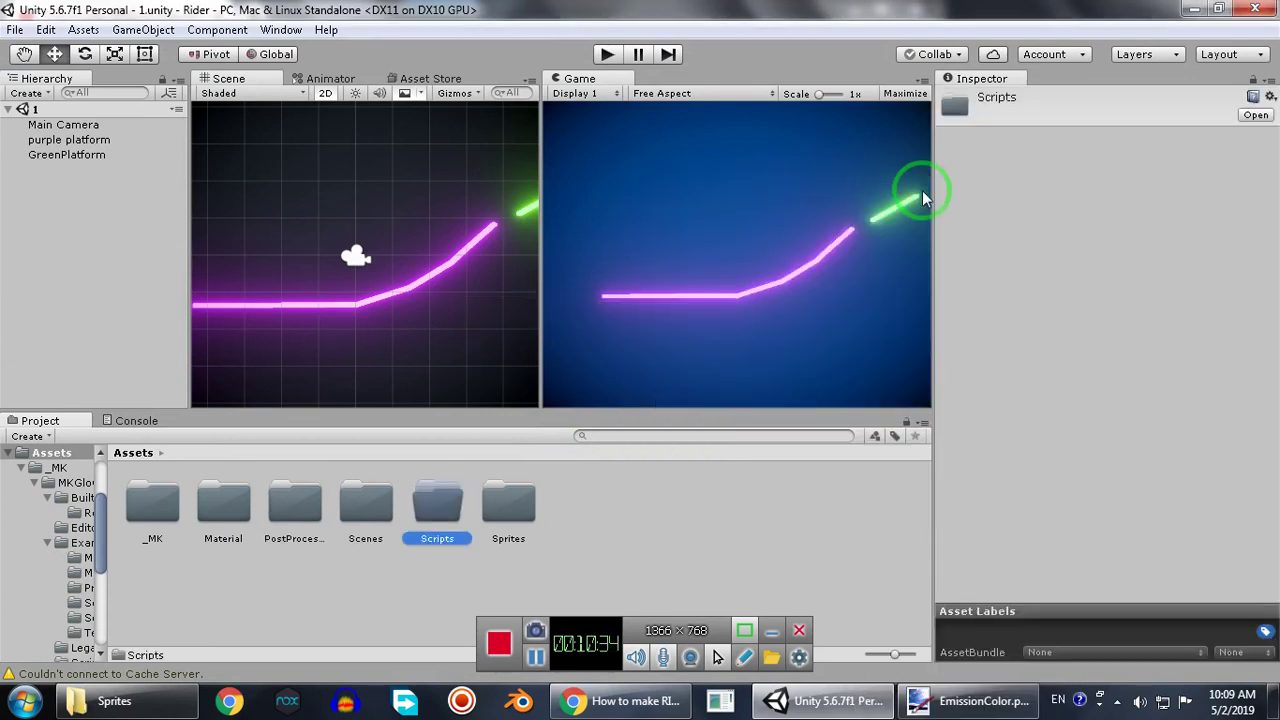
Create a C# script named Rider inside the Scripts folder.
{"action": "right_click", "coordinate": [586, 507]}
{"action": "double_click", "coordinate": [449, 518]}
{"action": "right_click", "coordinate": [449, 523]}
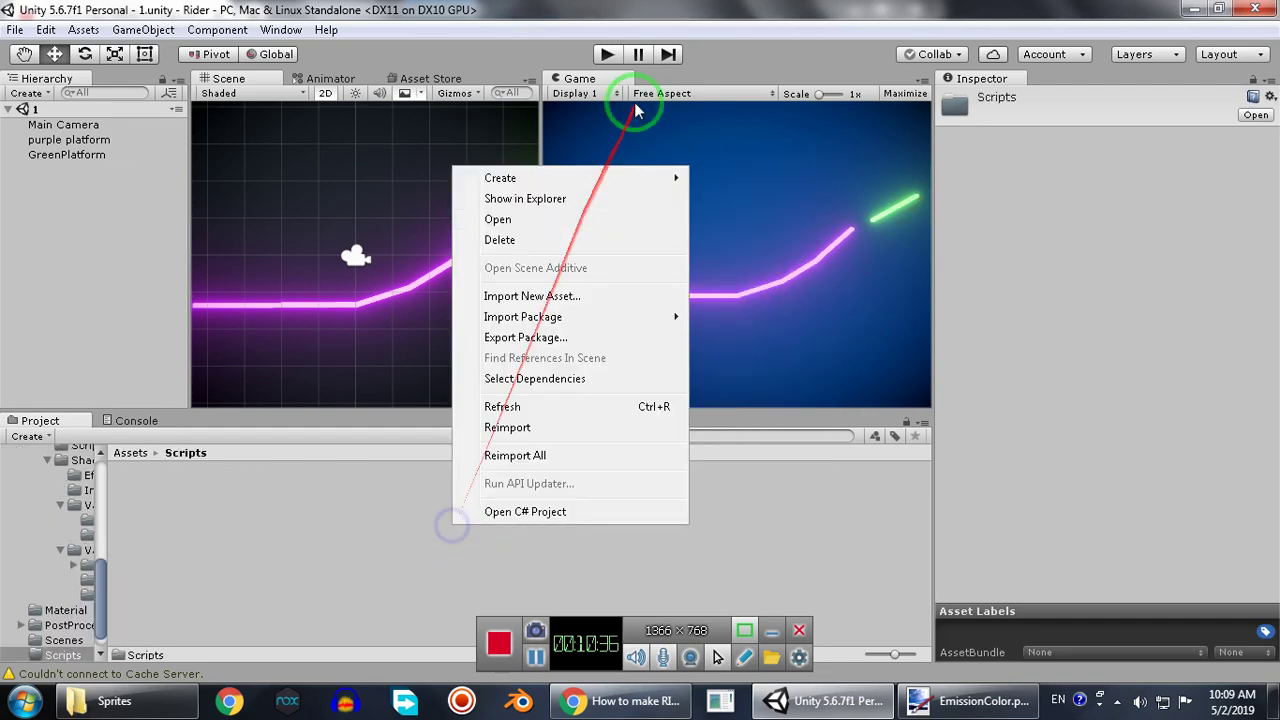
{"action": "mouse_move", "coordinate": [660, 178]}
{"action": "left_click", "coordinate": [778, 201]}
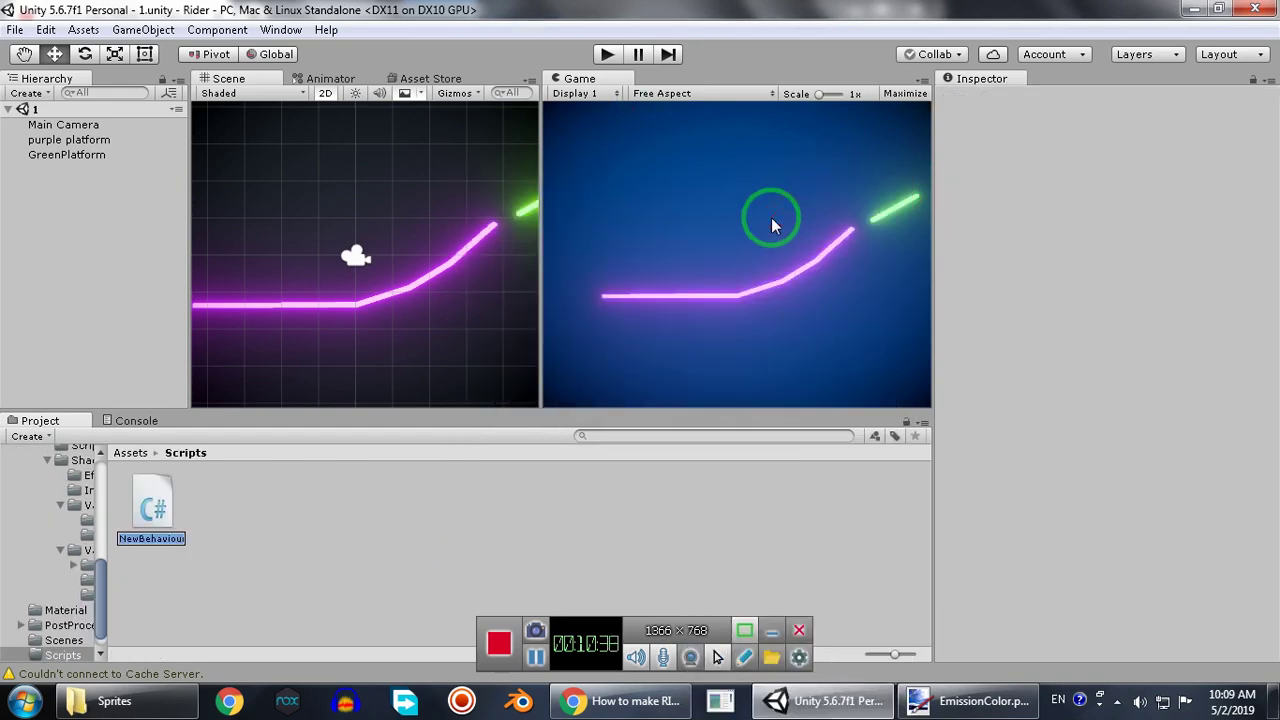
{"action": "type", "text": "Ride"}
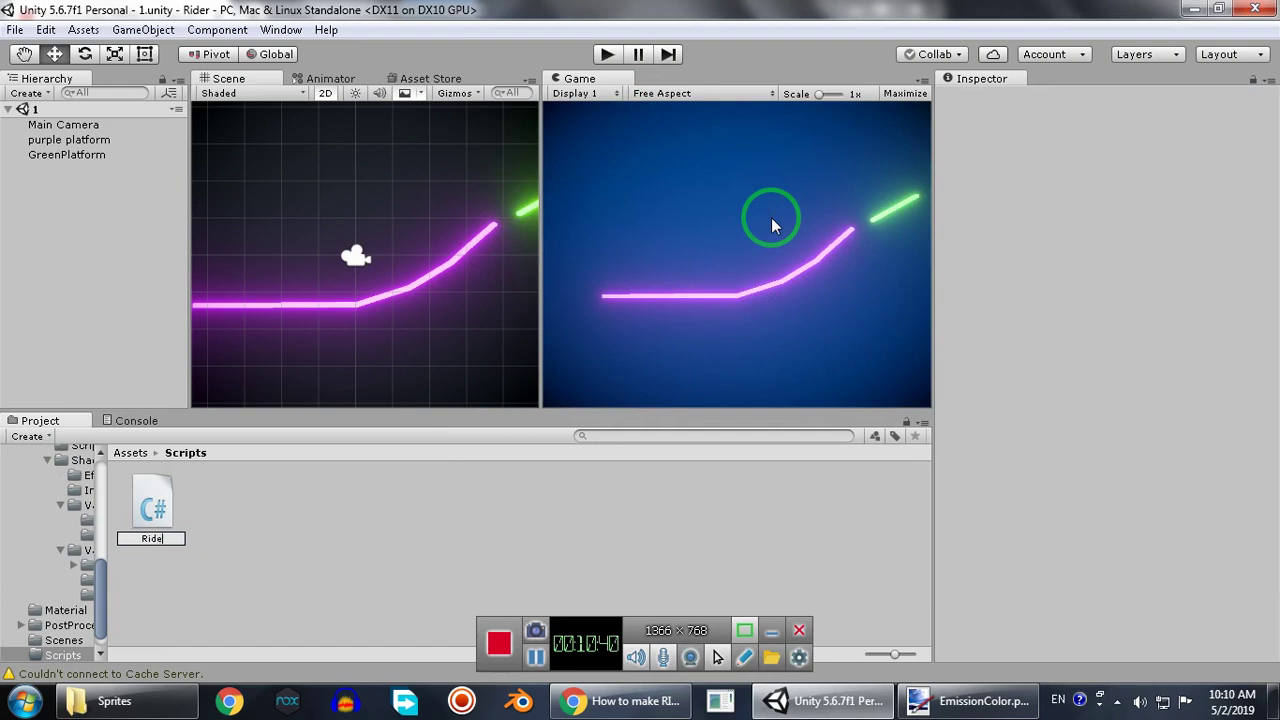
{"action": "type", "text": "r"}
{"action": "key", "text": "Return"}
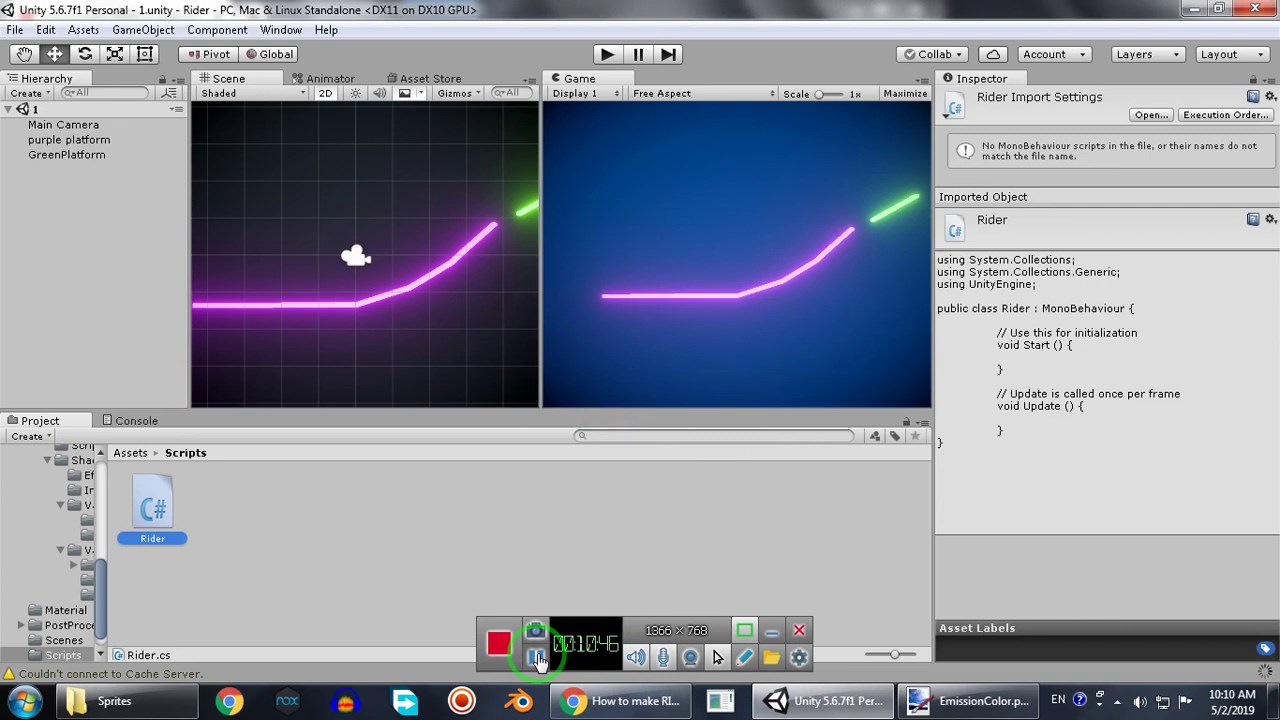
{"action": "left_click", "coordinate": [537, 657]}
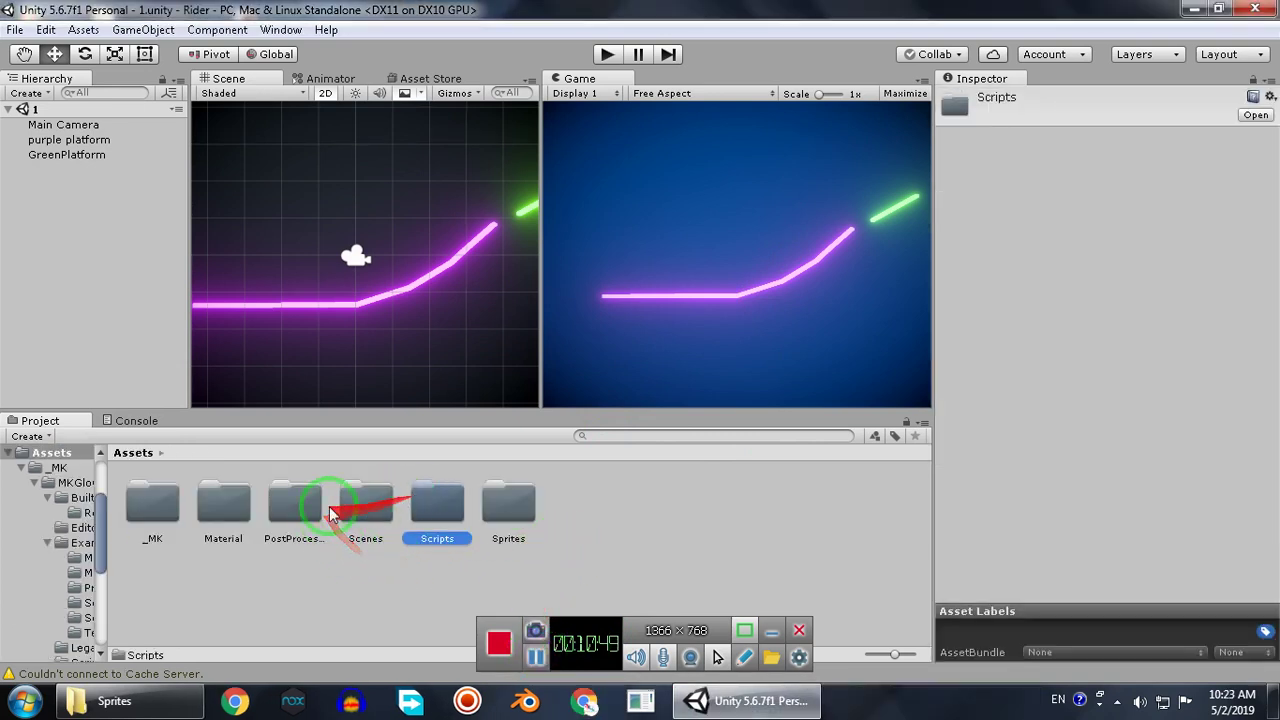
Look through the Assets subfolders, including Sprites, for the rider image.
{"action": "left_click", "coordinate": [219, 505]}
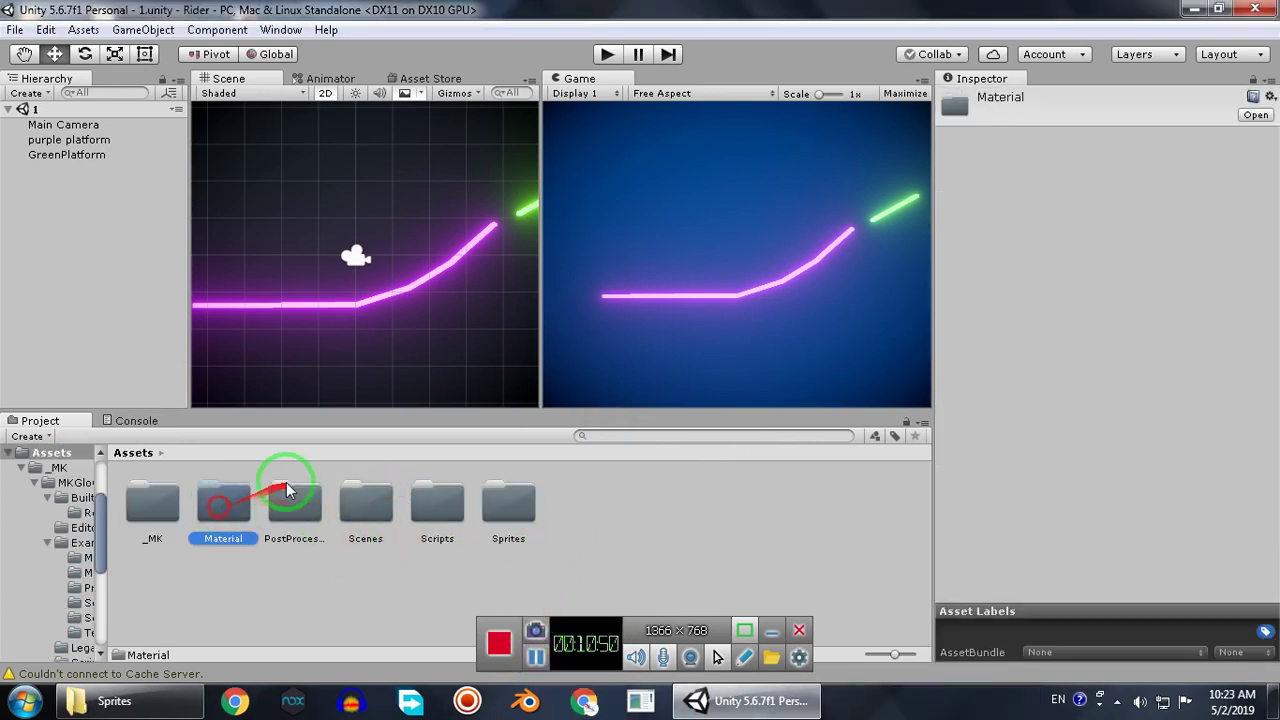
{"action": "double_click", "coordinate": [507, 517]}
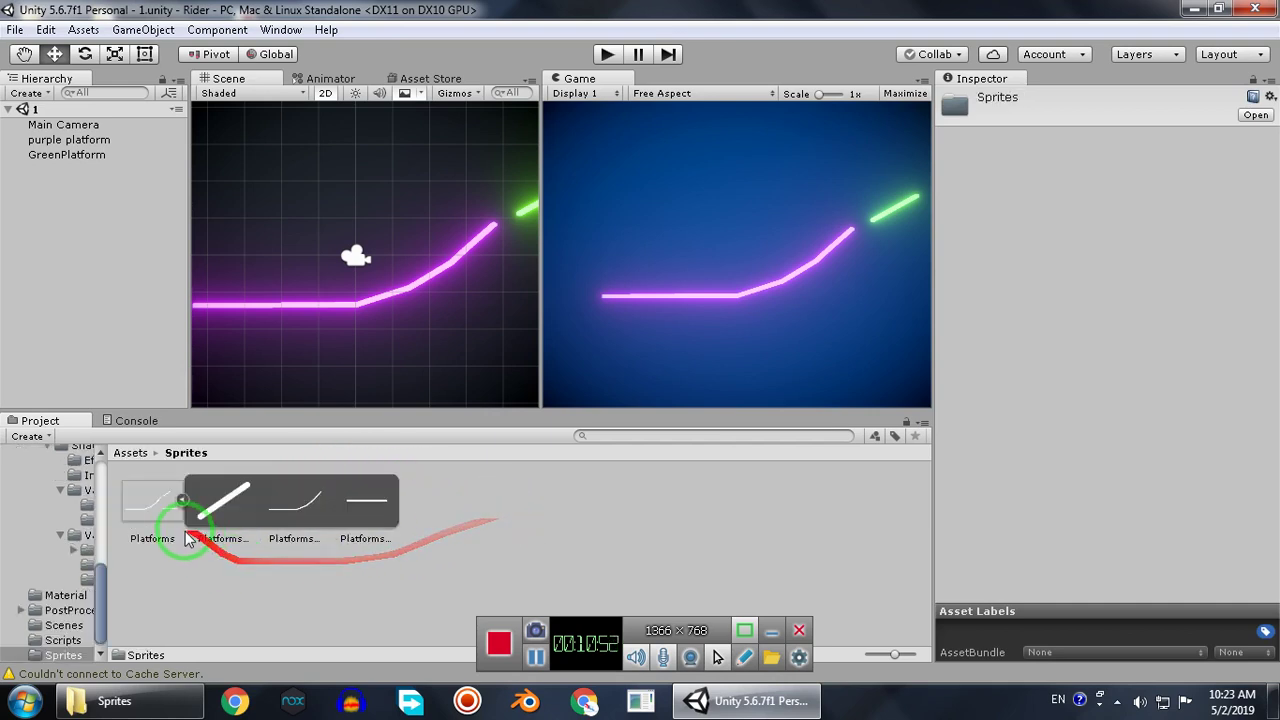
{"action": "left_click", "coordinate": [323, 584]}
{"action": "key", "text": "BackSpace"}
{"action": "left_click", "coordinate": [645, 612]}
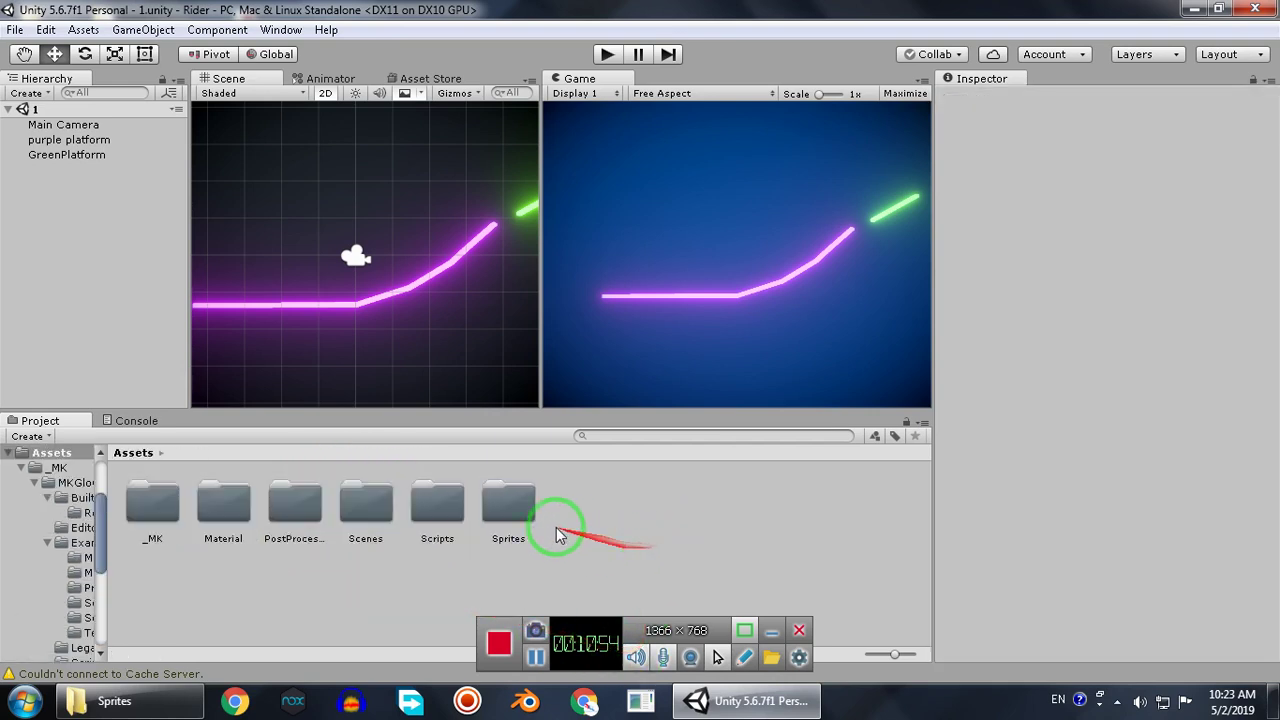
{"action": "double_click", "coordinate": [508, 508]}
{"action": "key", "text": "BackSpace"}
{"action": "left_click", "coordinate": [446, 506]}
{"action": "left_click", "coordinate": [373, 504]}
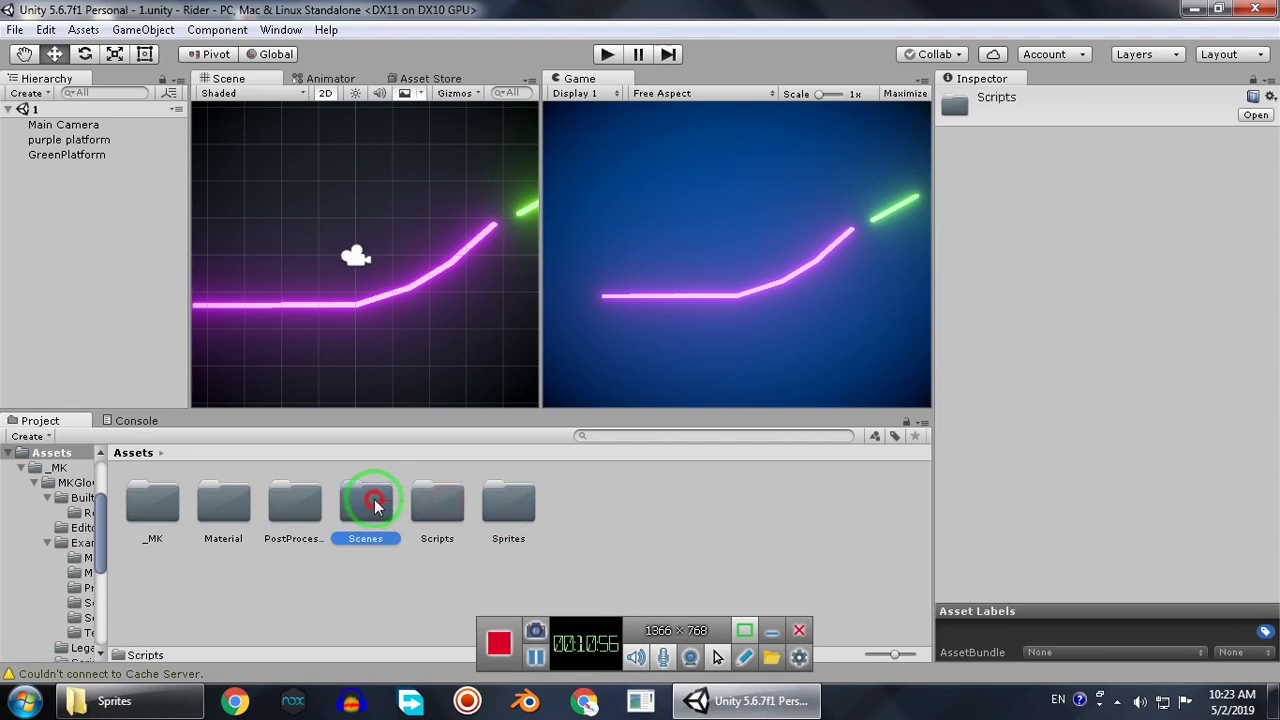
{"action": "left_click", "coordinate": [425, 504]}
{"action": "left_click", "coordinate": [273, 505]}
Move the rider image from the Material folder to the Sprites folder.
{"action": "double_click", "coordinate": [214, 508]}
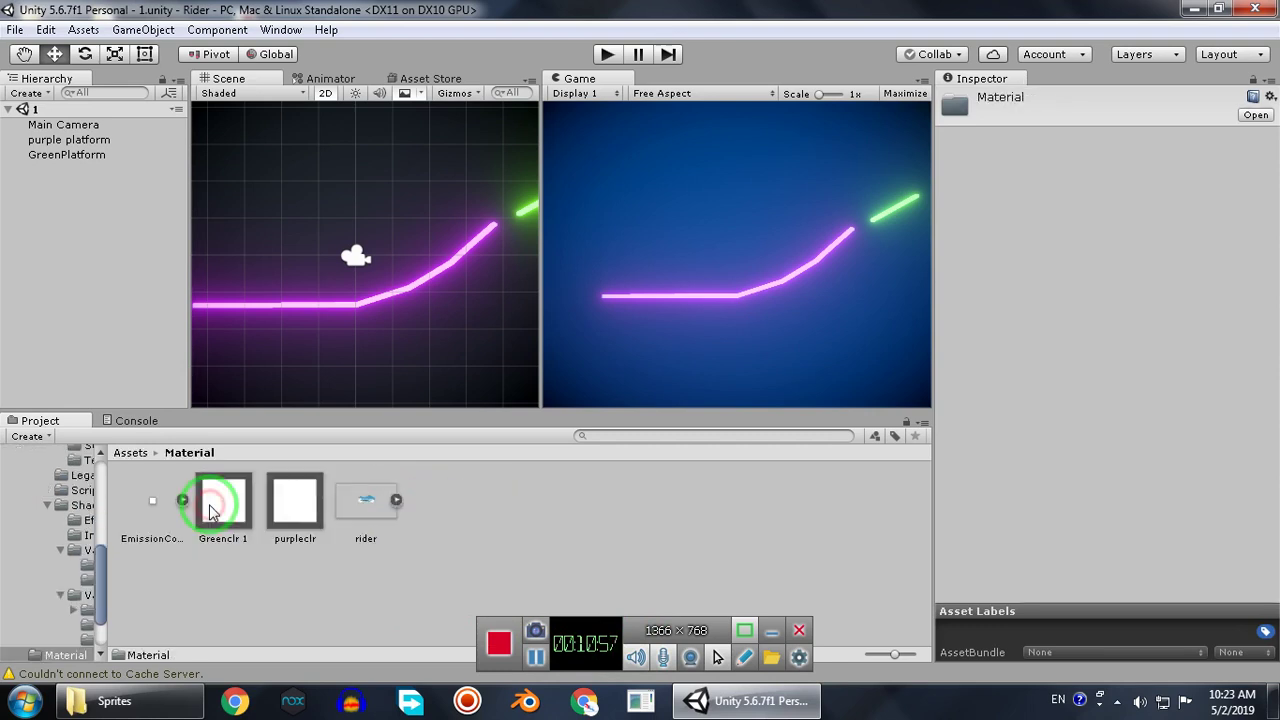
{"action": "left_click", "coordinate": [358, 522]}
{"action": "left_click_drag", "start_coordinate": [362, 522], "coordinate": [45, 562]}
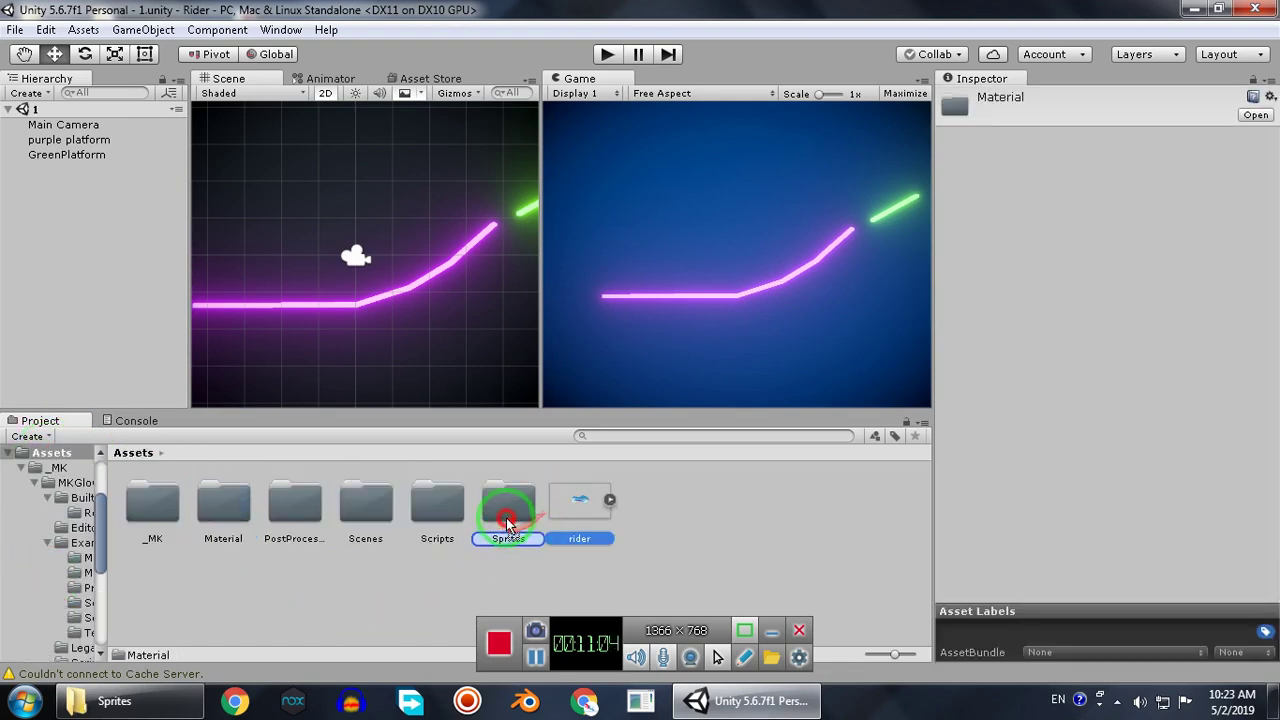
Add the rider sprite from the Sprites folder to the scene as a game object.
{"action": "double_click", "coordinate": [512, 502]}
{"action": "left_click", "coordinate": [432, 506]}
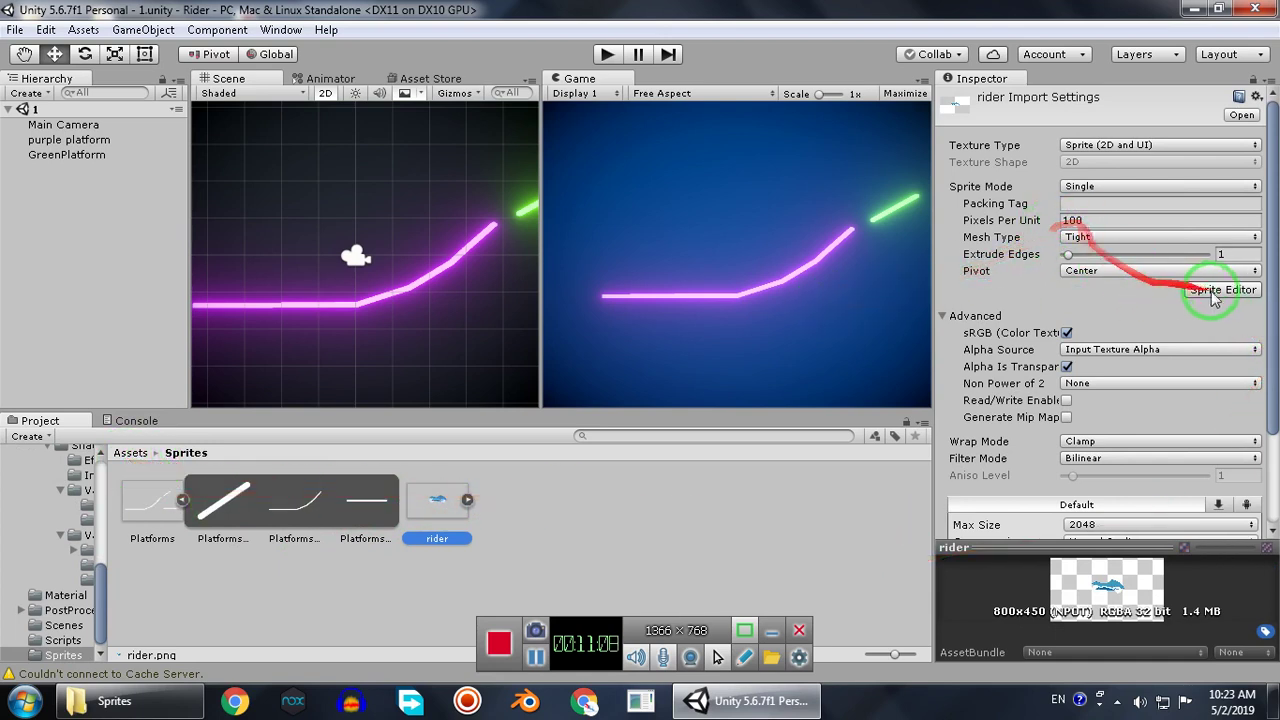
{"action": "left_click_drag", "start_coordinate": [432, 495], "coordinate": [108, 222]}
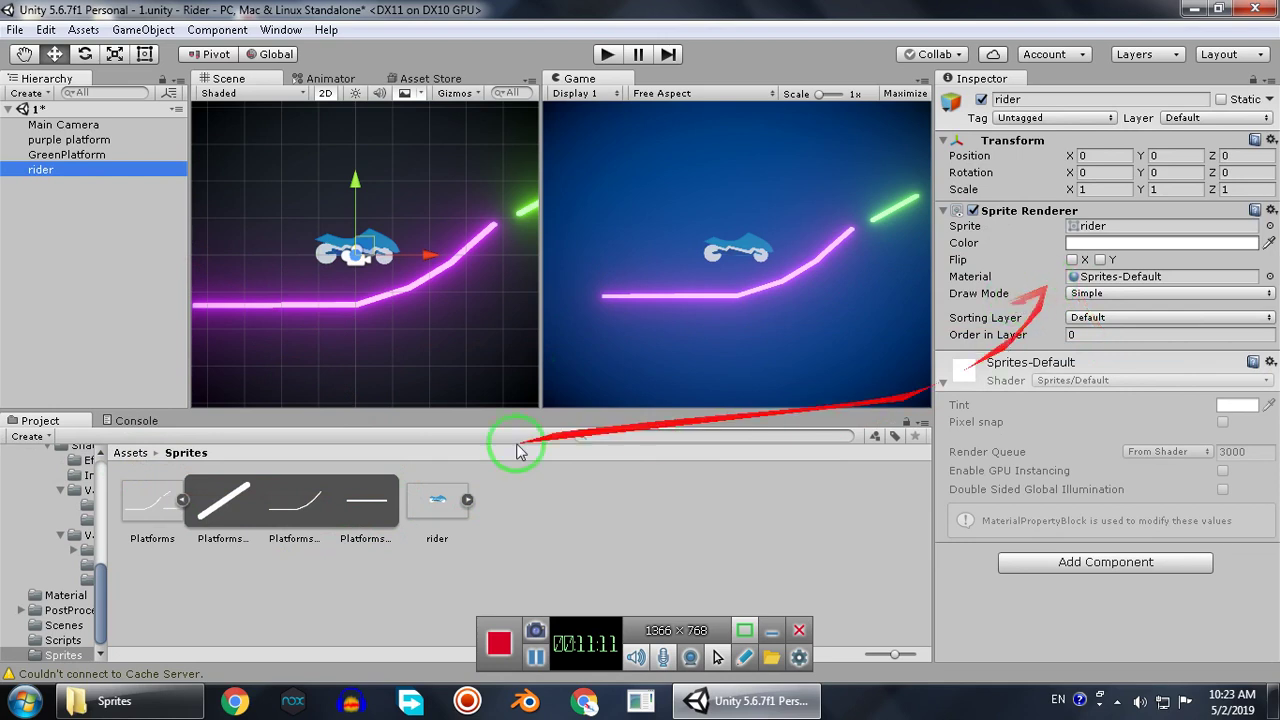
Reduce the rider sprite's size by trying Pixels Per Unit values of 150 and 200, and apply 240.
{"action": "left_click", "coordinate": [433, 507]}
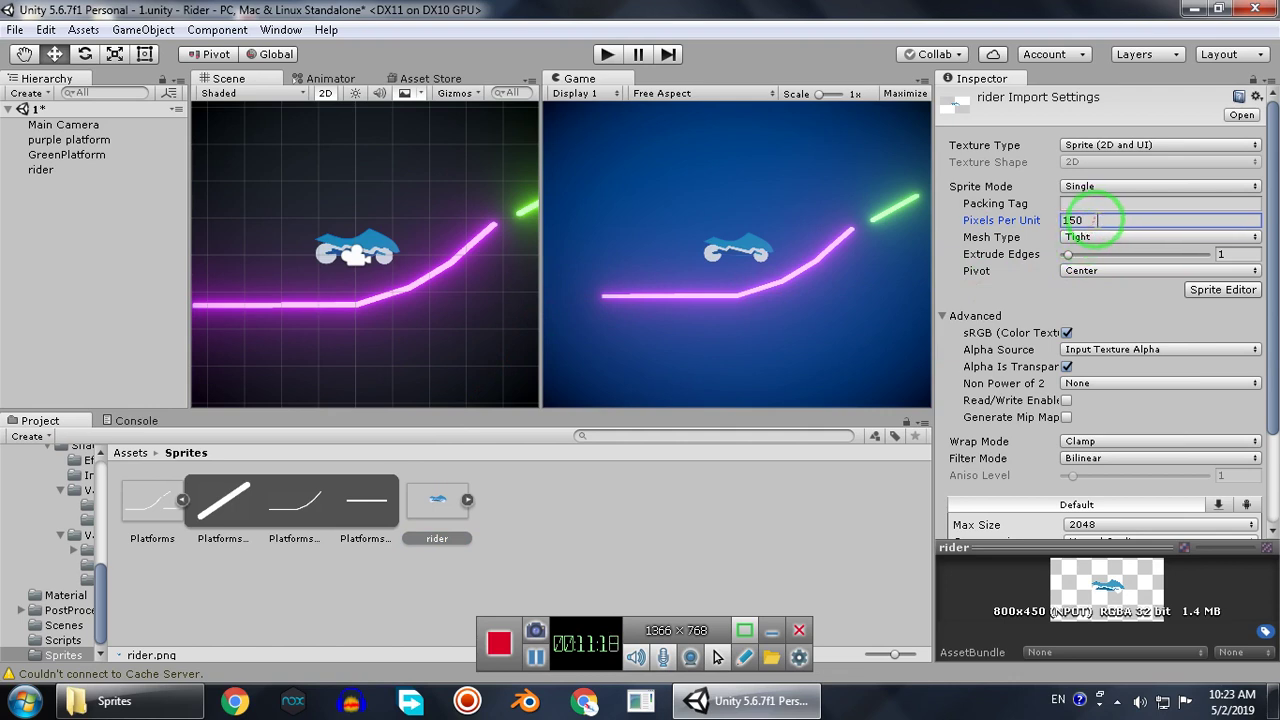
{"action": "scroll", "coordinate": [1229, 357], "scroll_direction": "down", "scroll_amount": 3}
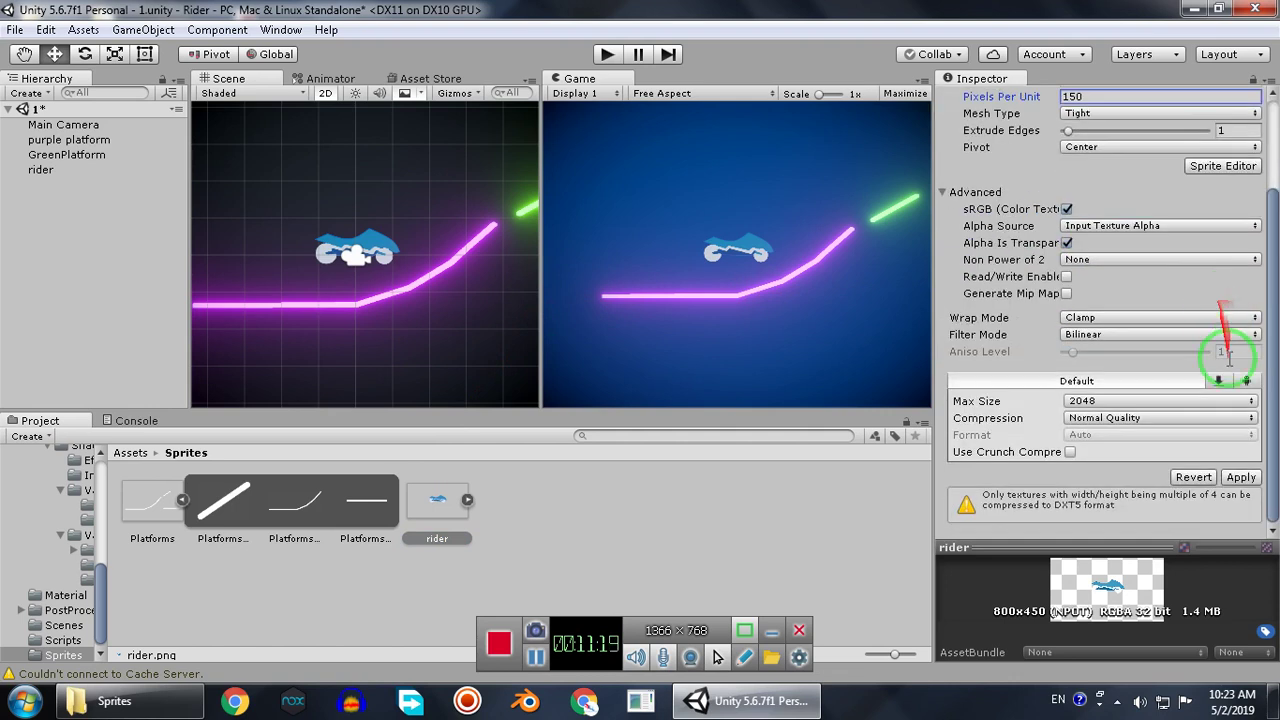
{"action": "left_click", "coordinate": [1239, 477]}
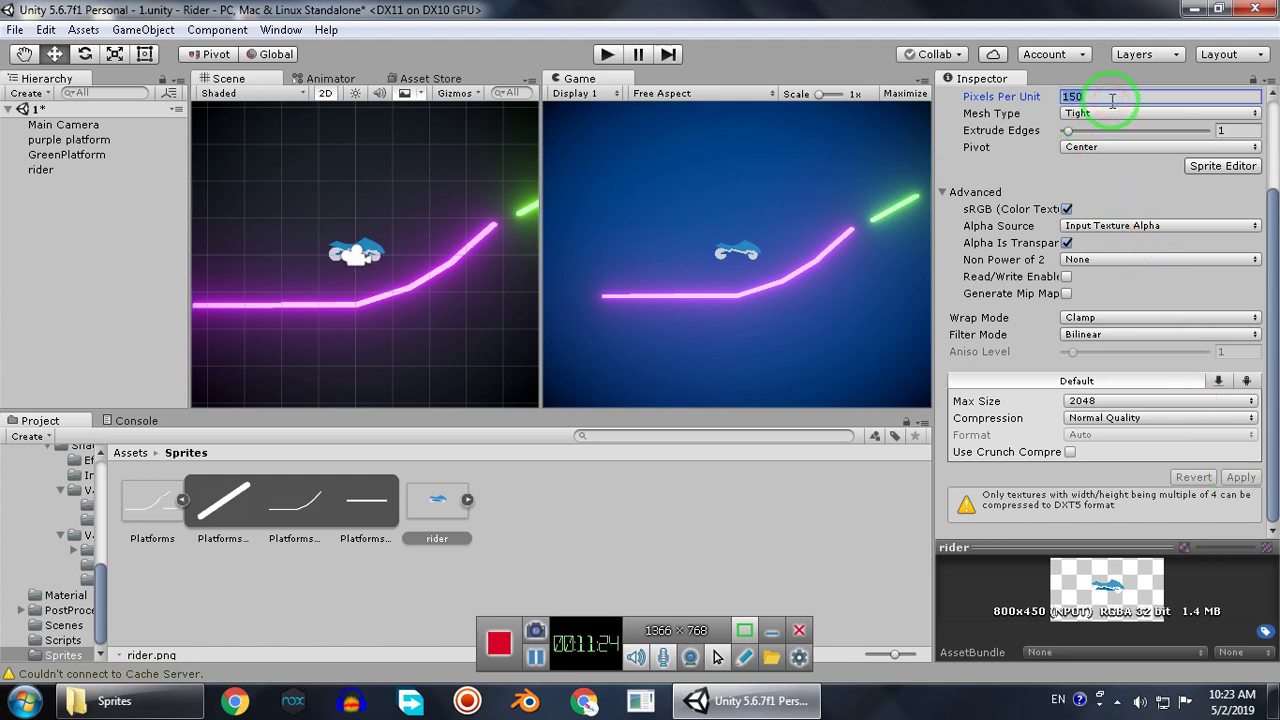
{"action": "type", "text": "00"}
{"action": "left_click", "coordinate": [1241, 478]}
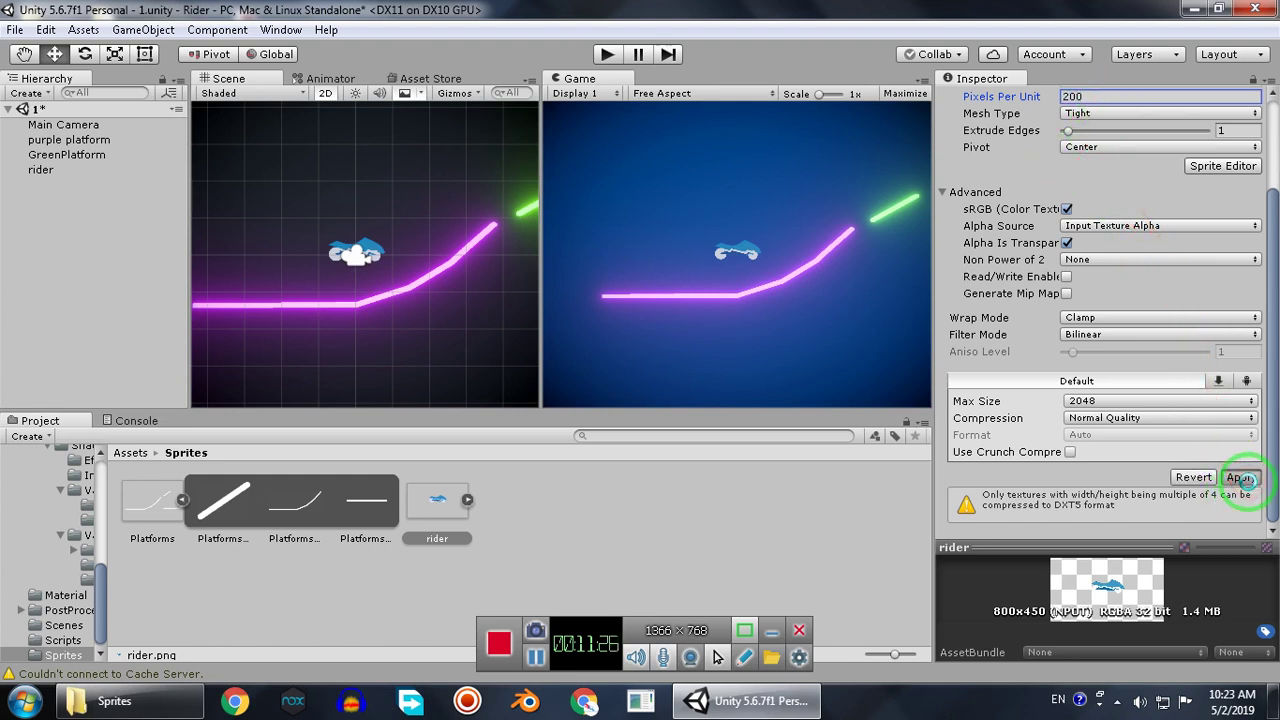
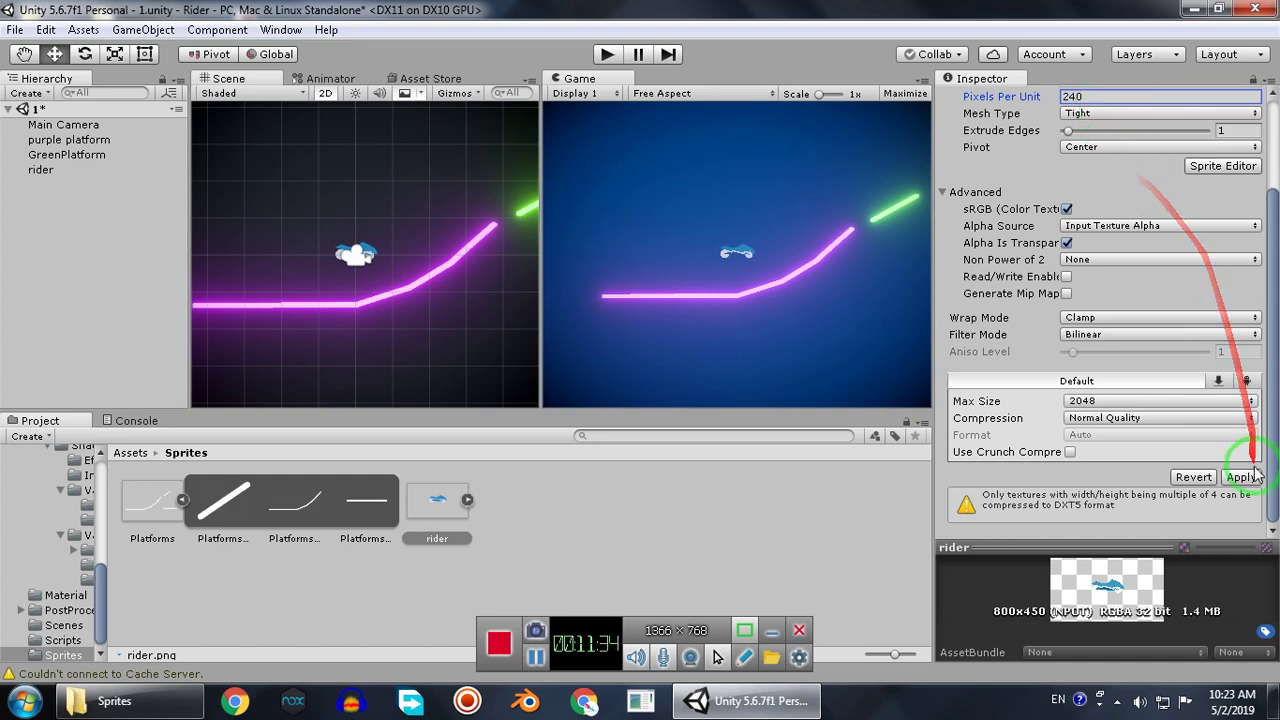
{"action": "left_click", "coordinate": [1241, 477]}
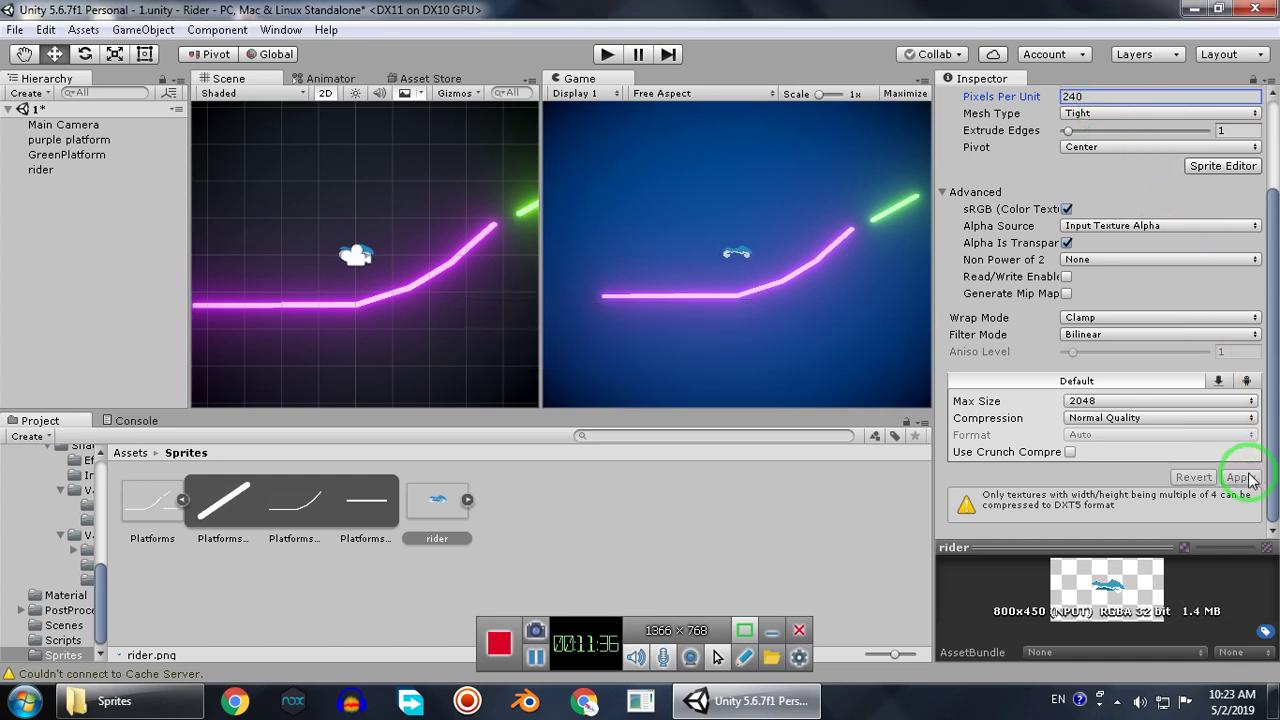
Move the rider object to about X -2.93, Y -0.78, just above the start of the purple platform.
{"action": "left_click", "coordinate": [40, 169]}
{"action": "scroll", "coordinate": [300, 270], "scroll_direction": "up", "scroll_amount": 3}
{"action": "middle_click_drag", "start_coordinate": [317, 278], "coordinate": [394, 257]}
{"action": "left_click_drag", "start_coordinate": [453, 270], "coordinate": [270, 303]}
{"action": "scroll", "coordinate": [471, 294], "scroll_direction": "up", "scroll_amount": 5}
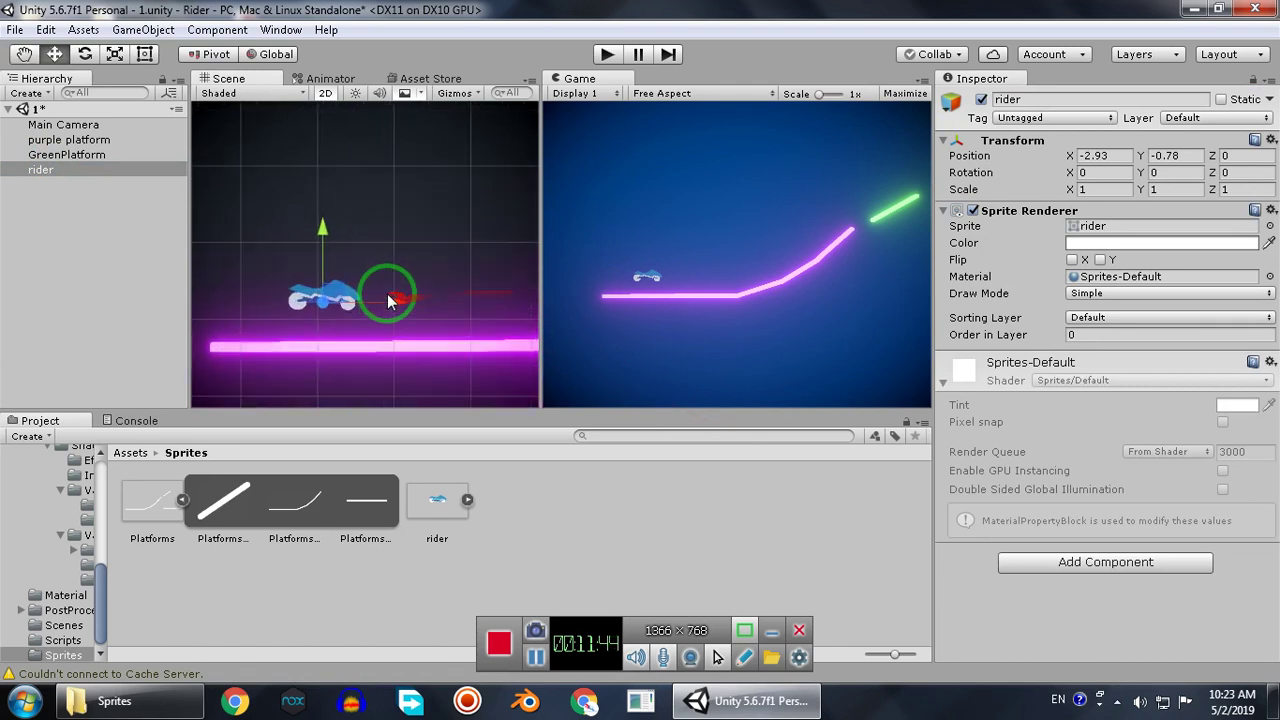
Set the rider's Order in Layer to 37 and add a Polygon Collider 2D component to it.
{"action": "left_click", "coordinate": [1134, 565]}
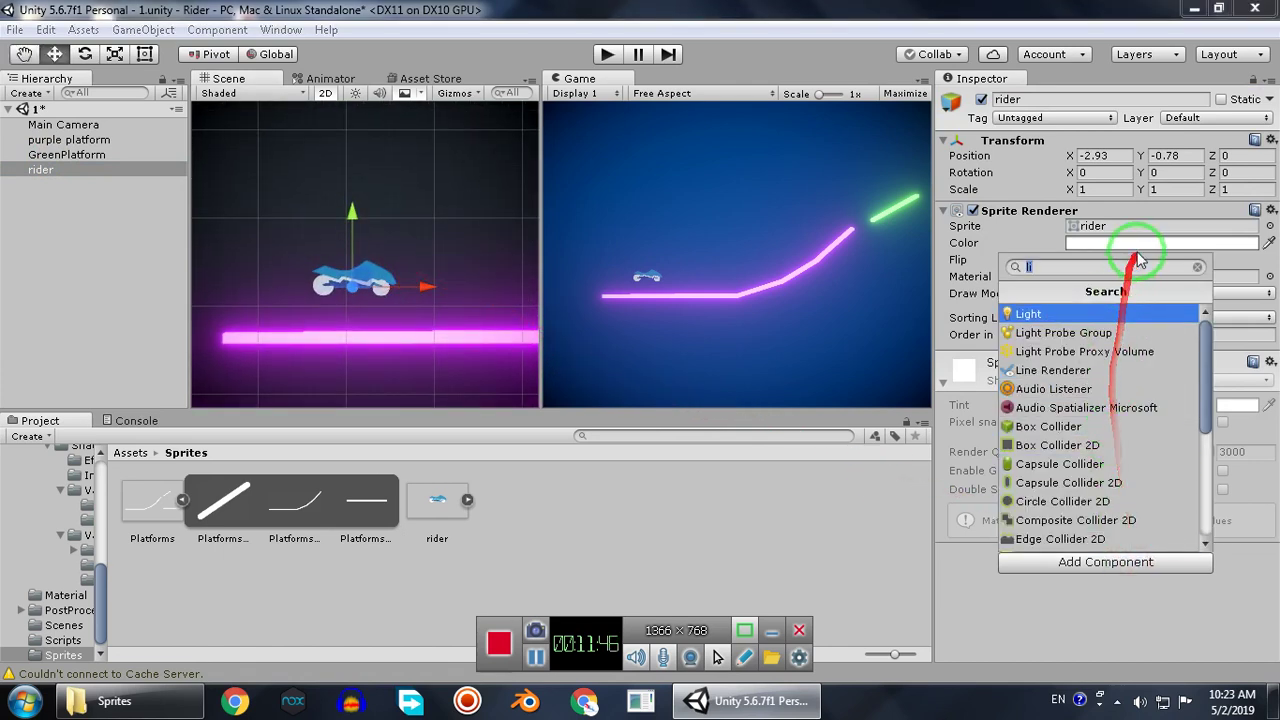
{"action": "left_click", "coordinate": [1272, 292]}
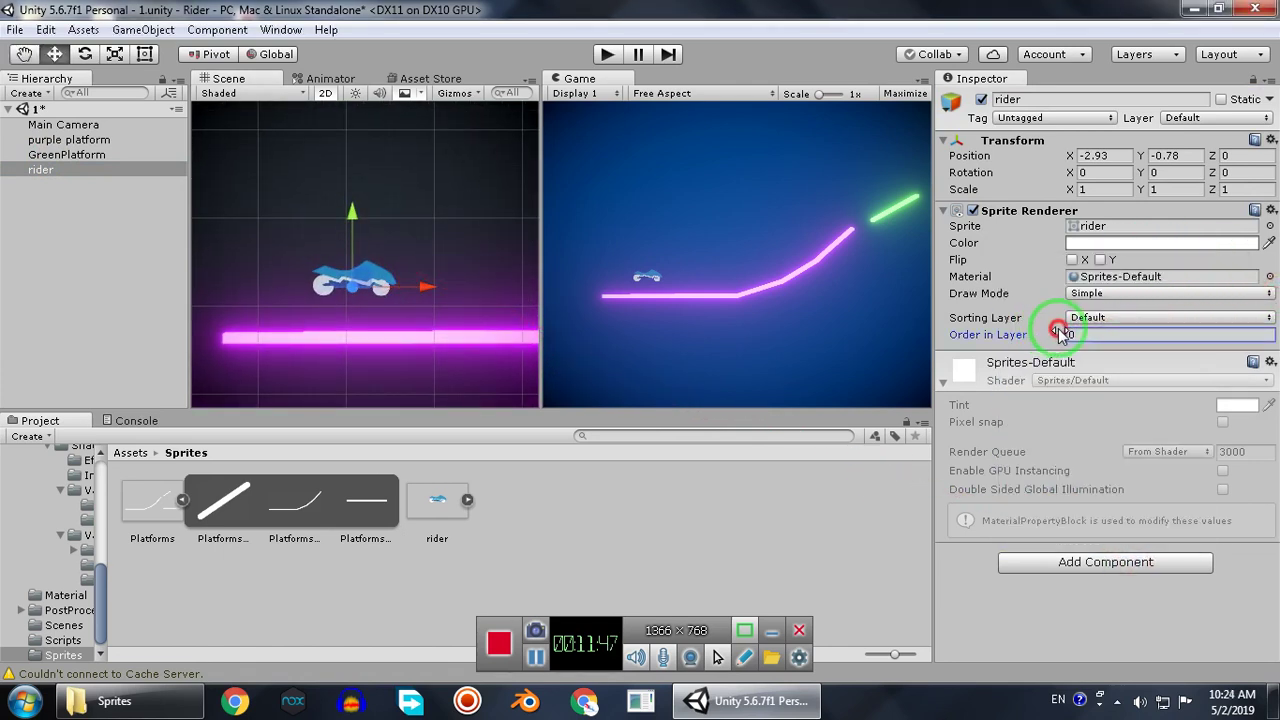
{"action": "left_click", "coordinate": [1100, 562]}
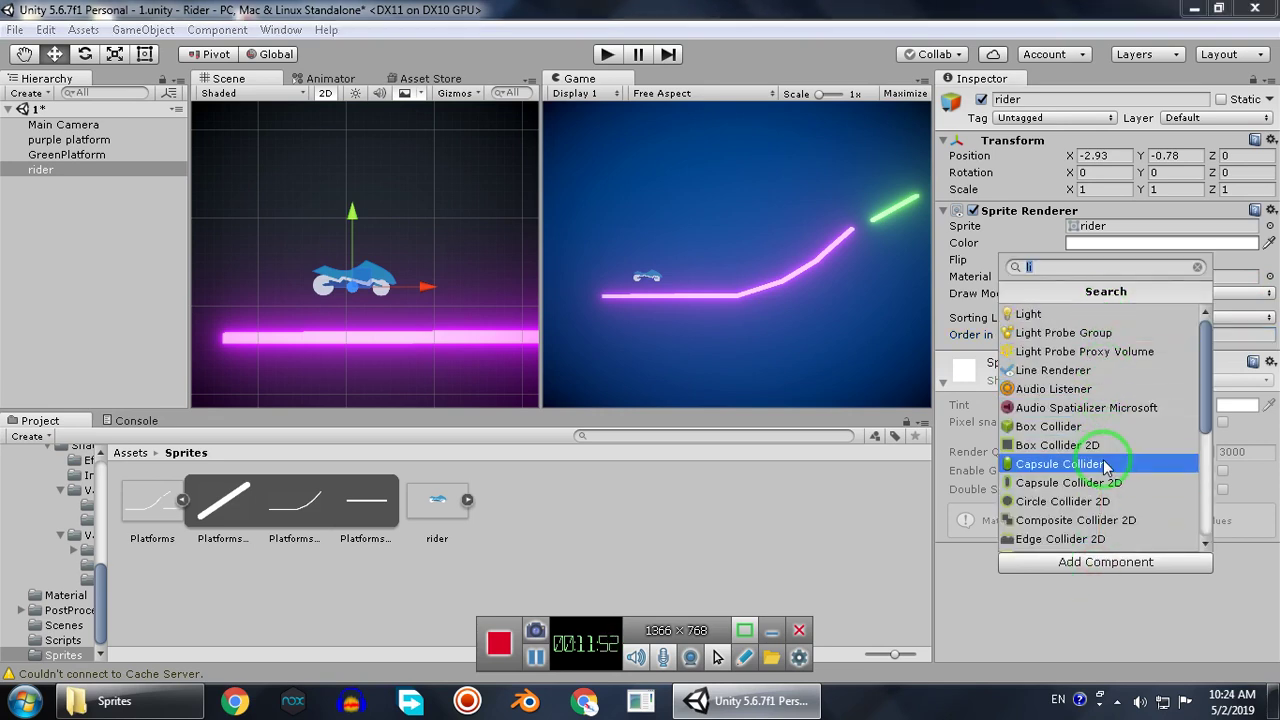
{"action": "type", "text": "po"}
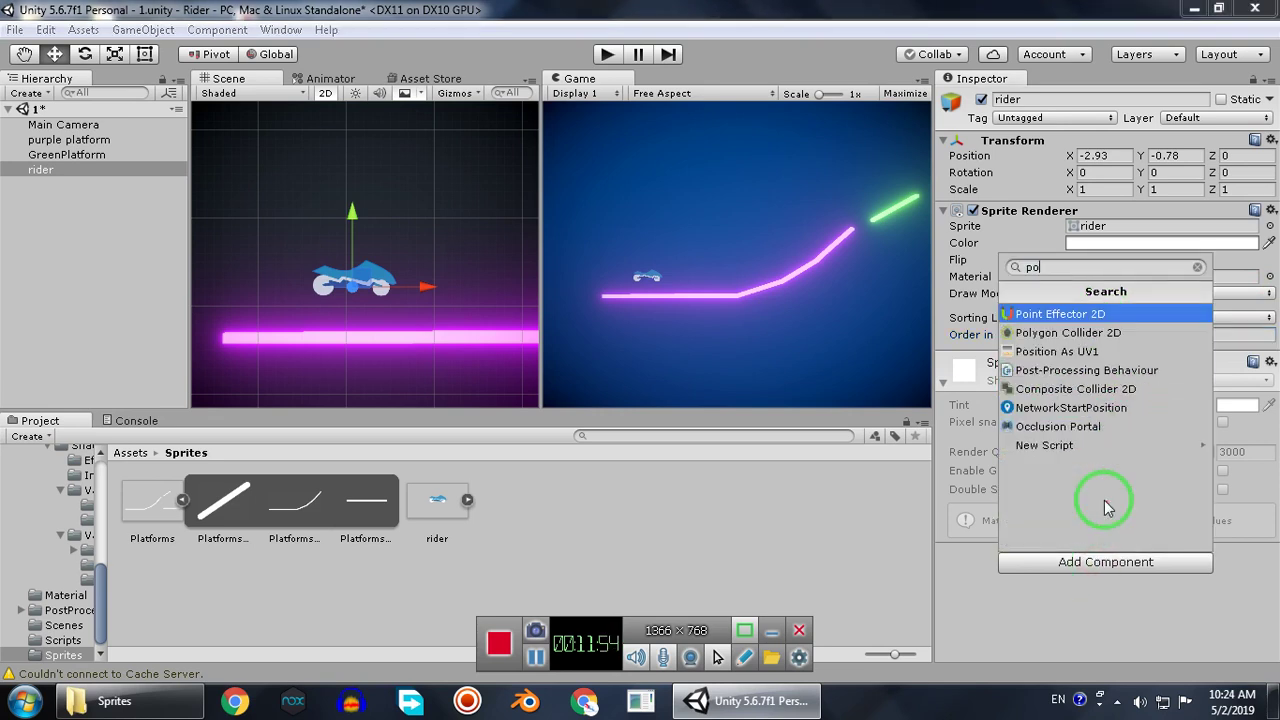
{"action": "left_click", "coordinate": [1104, 333]}
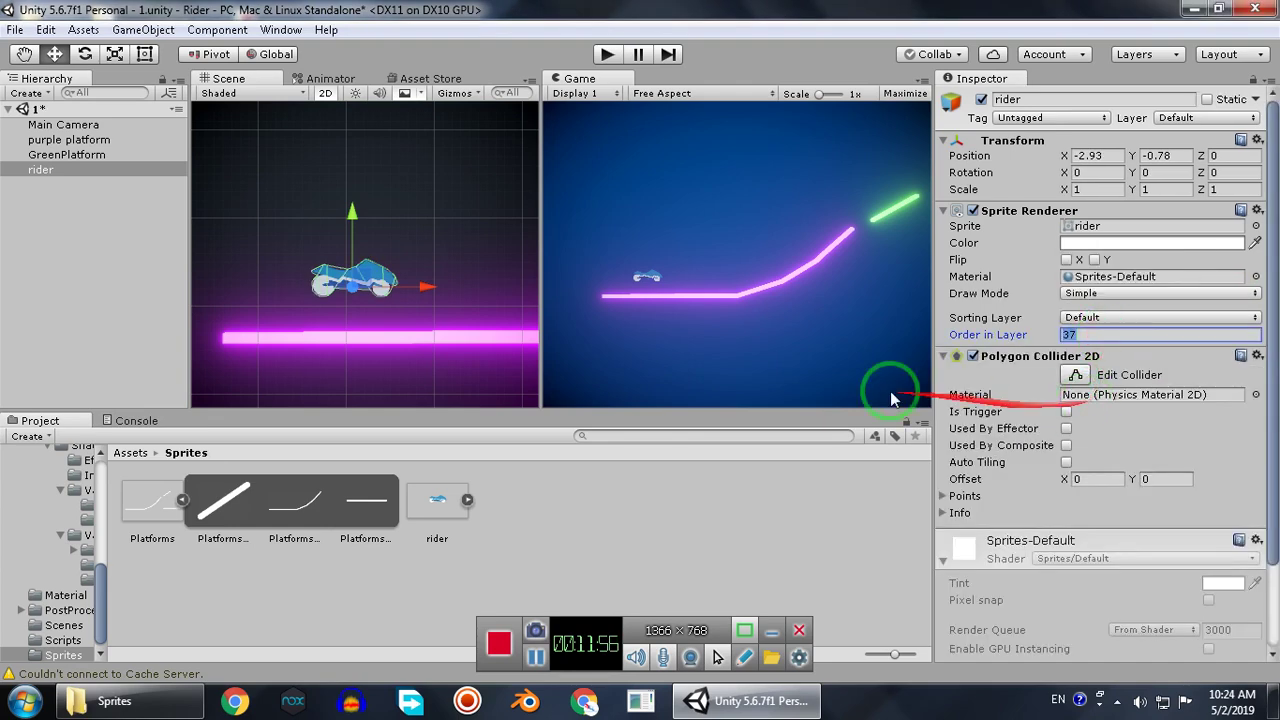
Edit the rider's polygon collider, moving the points under the front wheel to form a flat bottom edge that fits the wheel.
{"action": "scroll", "coordinate": [398, 397], "scroll_direction": "up", "scroll_amount": 1}
{"action": "scroll", "coordinate": [398, 397], "scroll_direction": "up", "scroll_amount": 6}
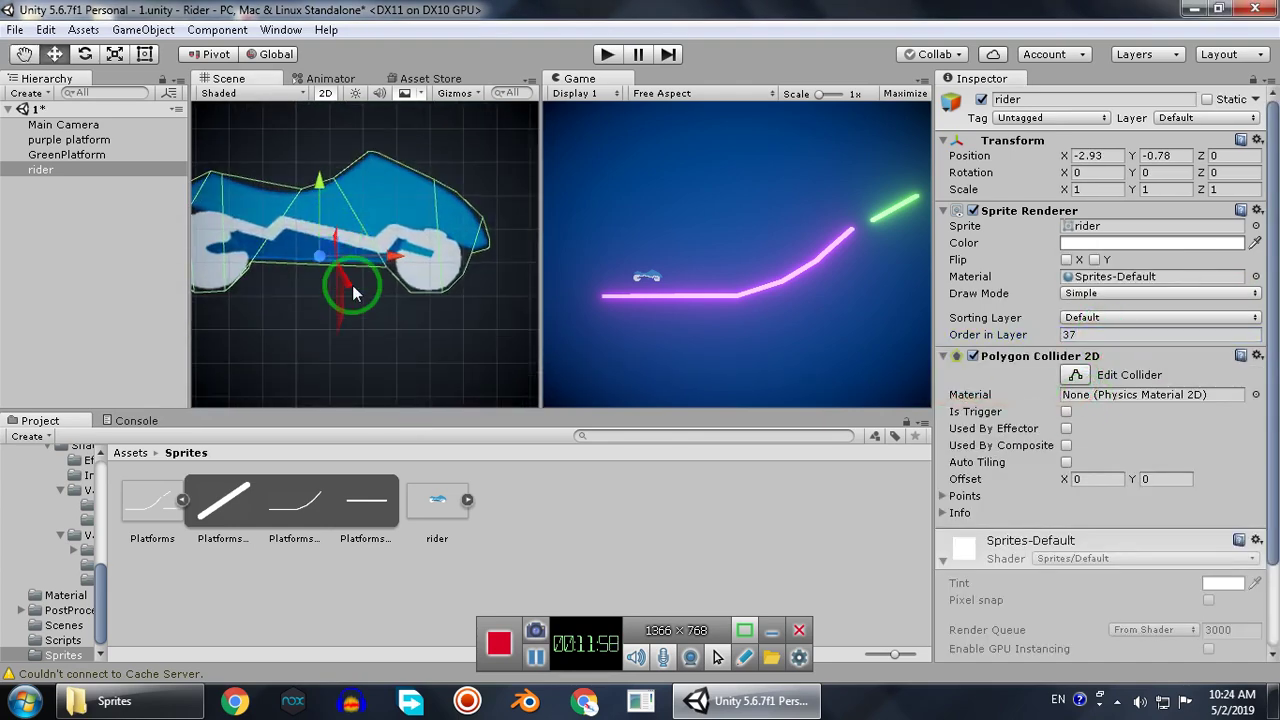
{"action": "left_click", "coordinate": [1076, 374]}
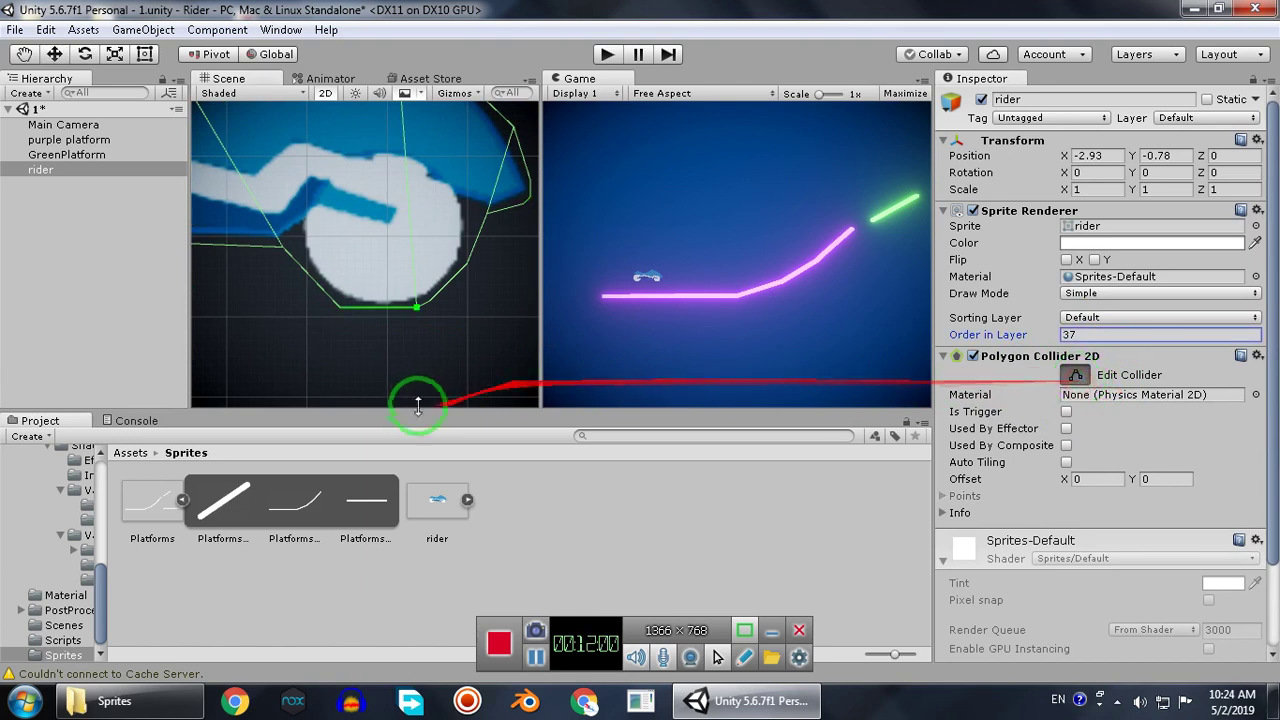
{"action": "scroll", "coordinate": [414, 391], "scroll_direction": "up", "scroll_amount": 3}
{"action": "scroll", "coordinate": [388, 312], "scroll_direction": "down", "scroll_amount": 3}
{"action": "mouse_move", "coordinate": [336, 316]}
{"action": "left_mouse_down"}
{"action": "mouse_move", "coordinate": [338, 290]}
{"action": "mouse_move", "coordinate": [334, 306]}
{"action": "left_mouse_up"}
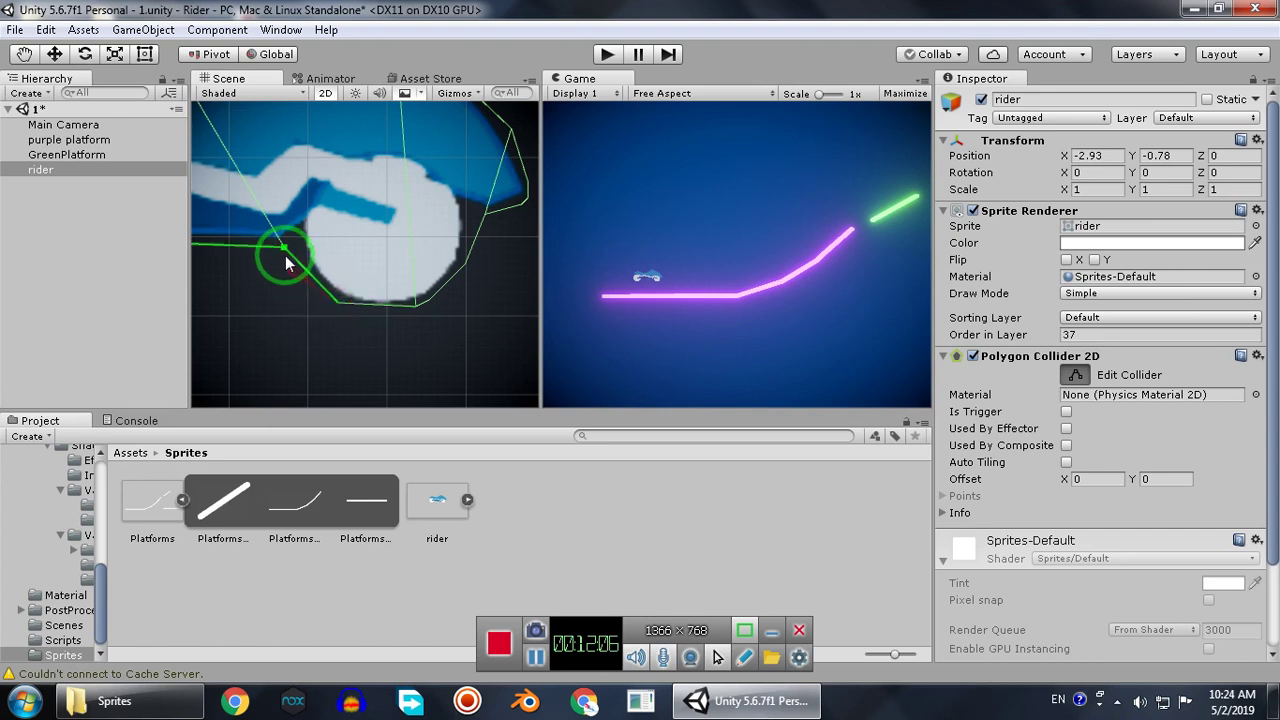
{"action": "left_click_drag", "start_coordinate": [288, 252], "coordinate": [455, 258]}
{"action": "left_click", "coordinate": [435, 303]}
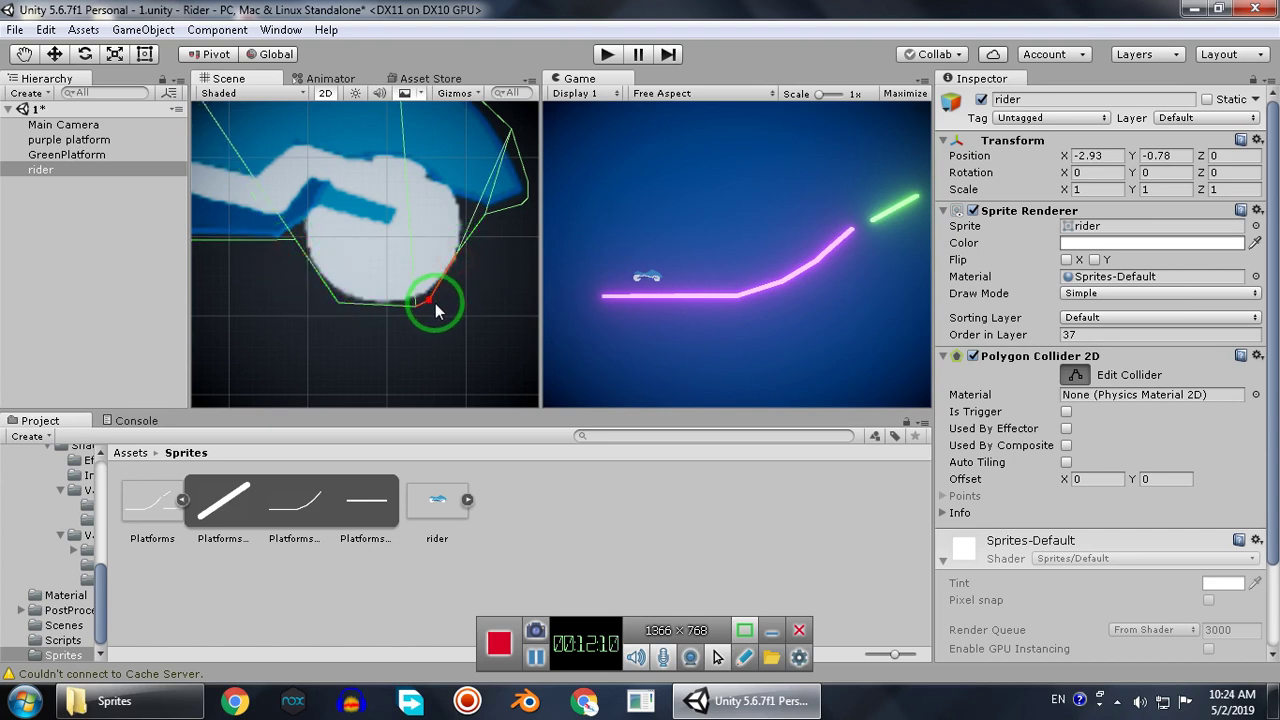
{"action": "left_click_drag", "start_coordinate": [415, 305], "coordinate": [446, 303]}
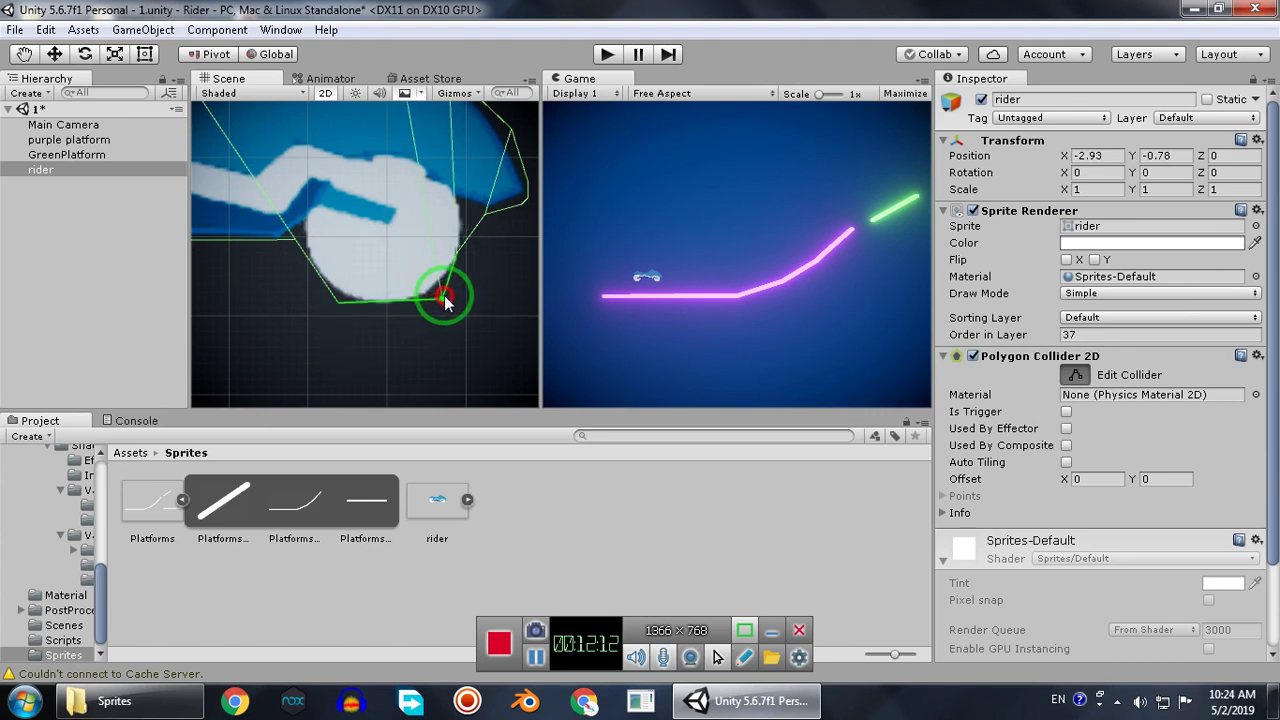
Reshape the rider's collider around the rear wheel, spreading the lower points into a flat bottom edge and simplifying the rear side.
{"action": "middle_click_drag", "start_coordinate": [352, 308], "coordinate": [580, 289]}
{"action": "middle_click_drag", "start_coordinate": [262, 300], "coordinate": [335, 295]}
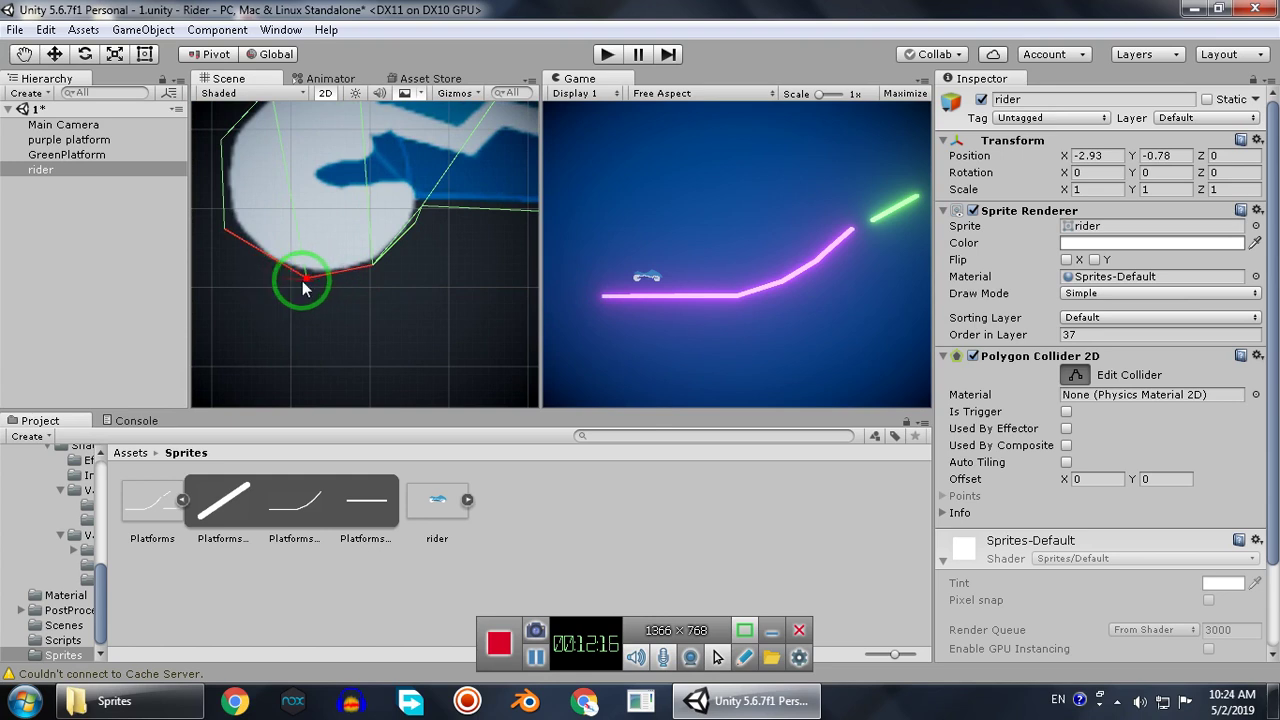
{"action": "left_click_drag", "start_coordinate": [304, 284], "coordinate": [256, 280]}
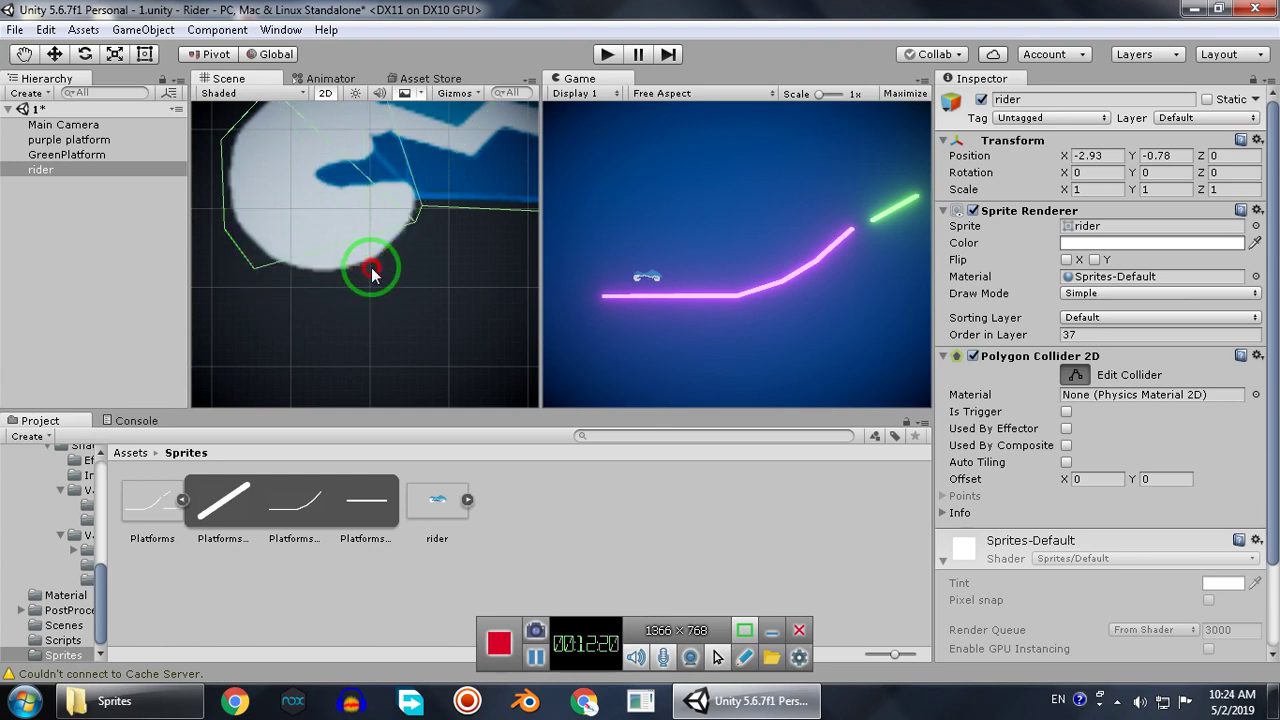
{"action": "left_click_drag", "start_coordinate": [372, 275], "coordinate": [406, 273]}
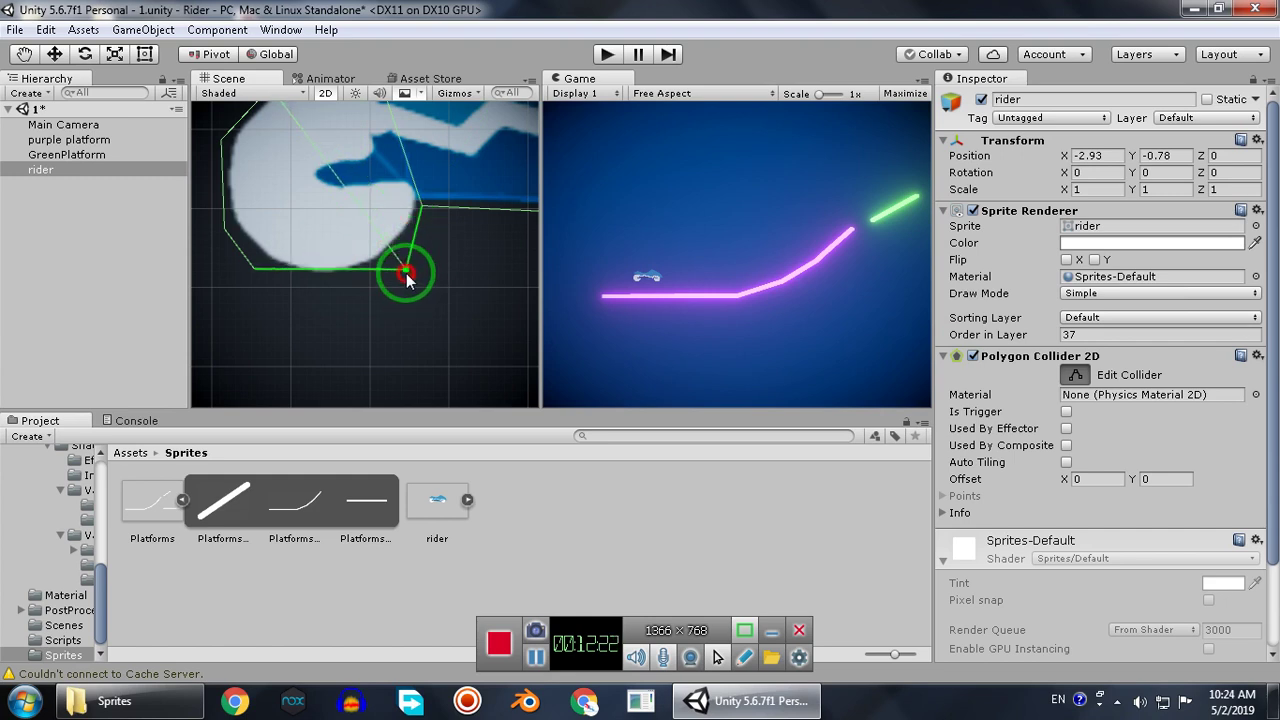
{"action": "middle_click_drag", "start_coordinate": [323, 262], "coordinate": [336, 274]}
{"action": "scroll", "coordinate": [406, 287], "scroll_direction": "down", "scroll_amount": 3}
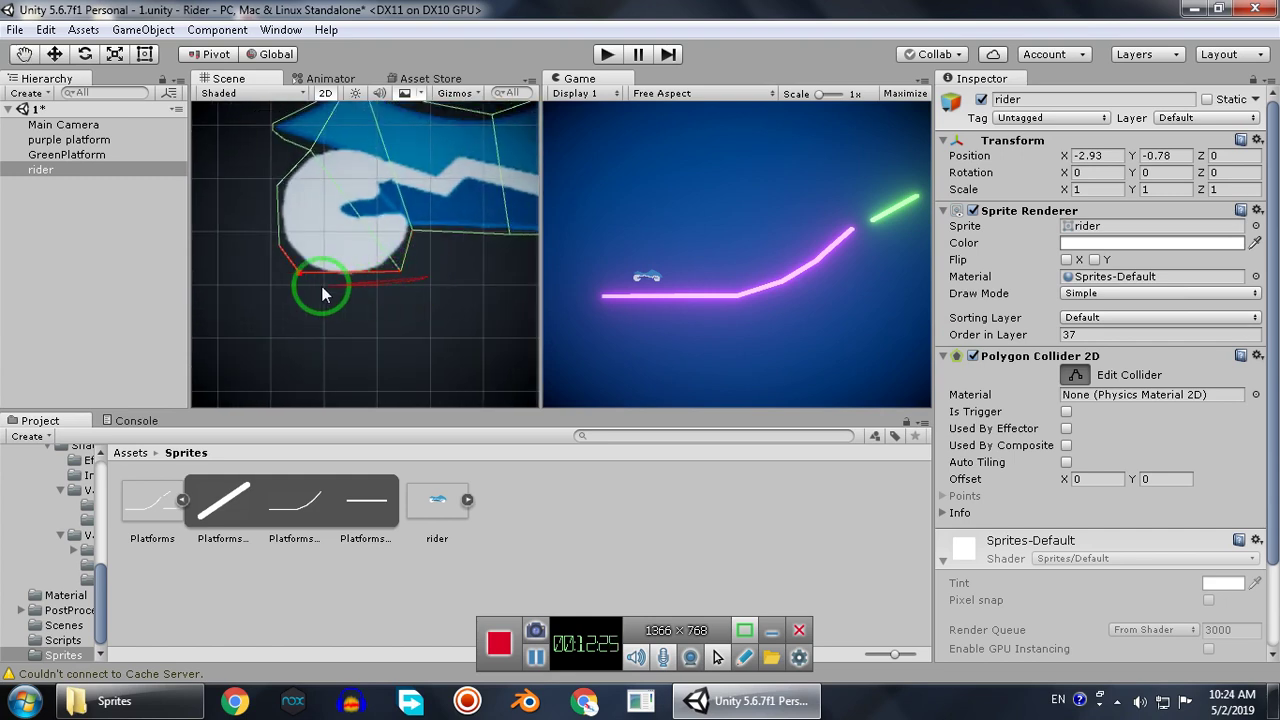
{"action": "scroll", "coordinate": [300, 278], "scroll_direction": "up", "scroll_amount": 3}
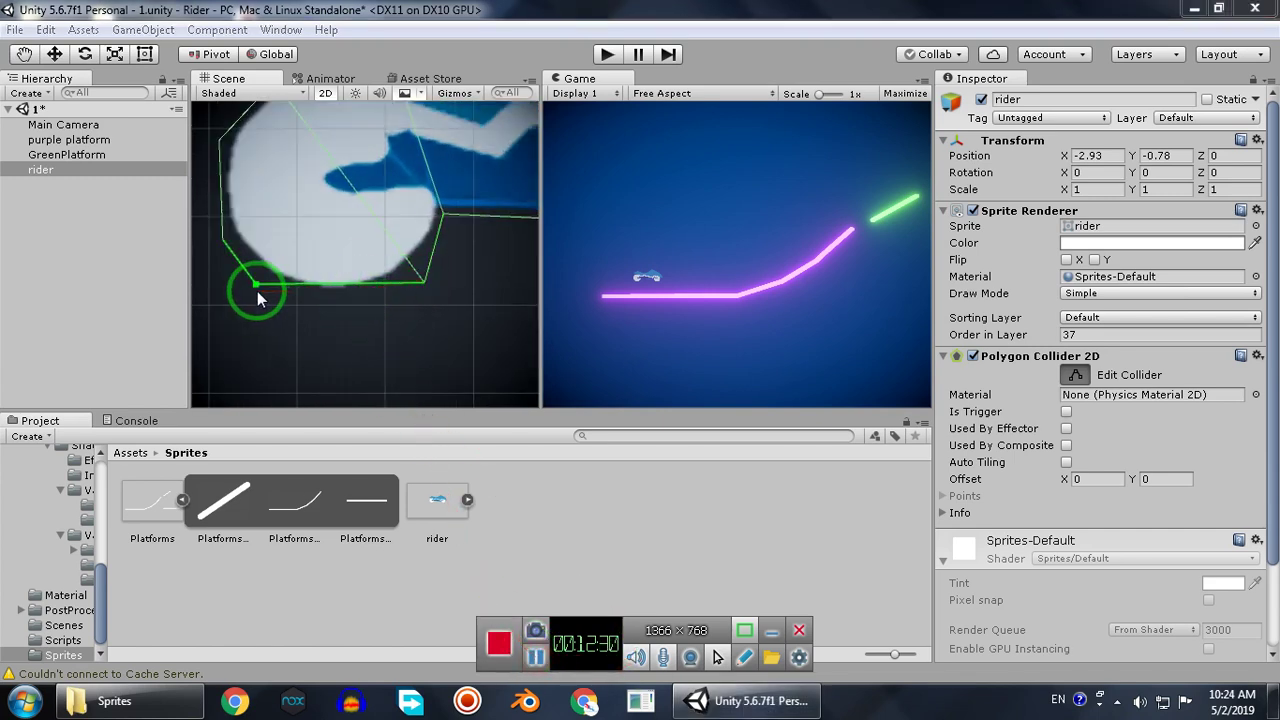
{"action": "left_click_drag", "start_coordinate": [257, 292], "coordinate": [263, 295]}
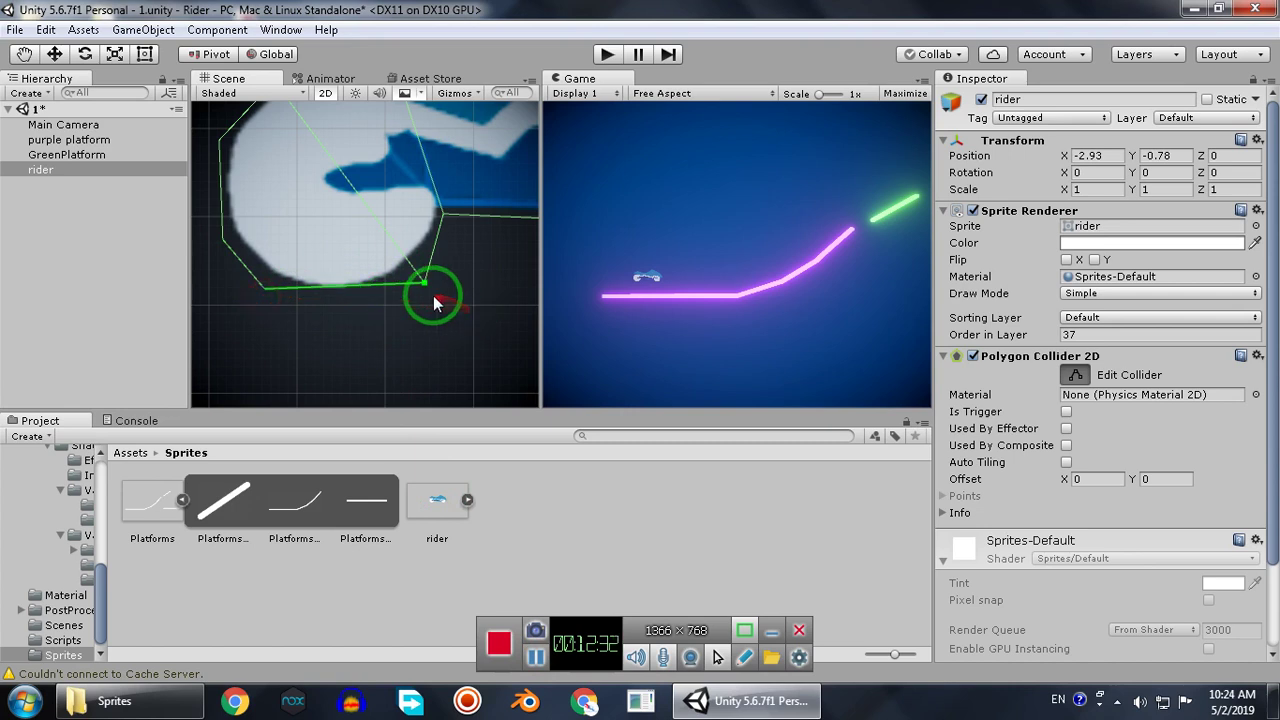
{"action": "left_click_drag", "start_coordinate": [425, 286], "coordinate": [424, 293]}
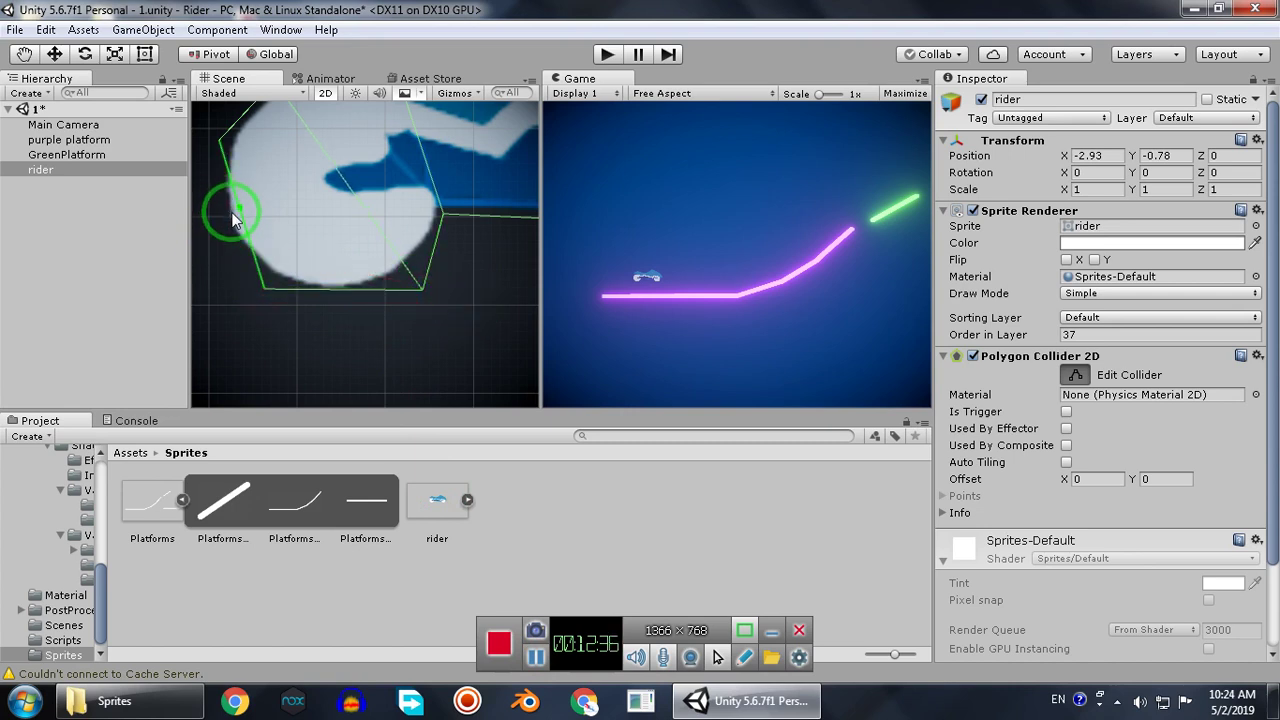
{"action": "left_click_drag", "start_coordinate": [233, 213], "coordinate": [223, 215]}
Remove the collider points at the bike's nose and tail tips, and finish editing the collider.
{"action": "middle_click_drag", "start_coordinate": [326, 225], "coordinate": [194, 279]}
{"action": "middle_click_drag", "start_coordinate": [368, 280], "coordinate": [280, 286]}
{"action": "middle_click_drag", "start_coordinate": [430, 268], "coordinate": [275, 290]}
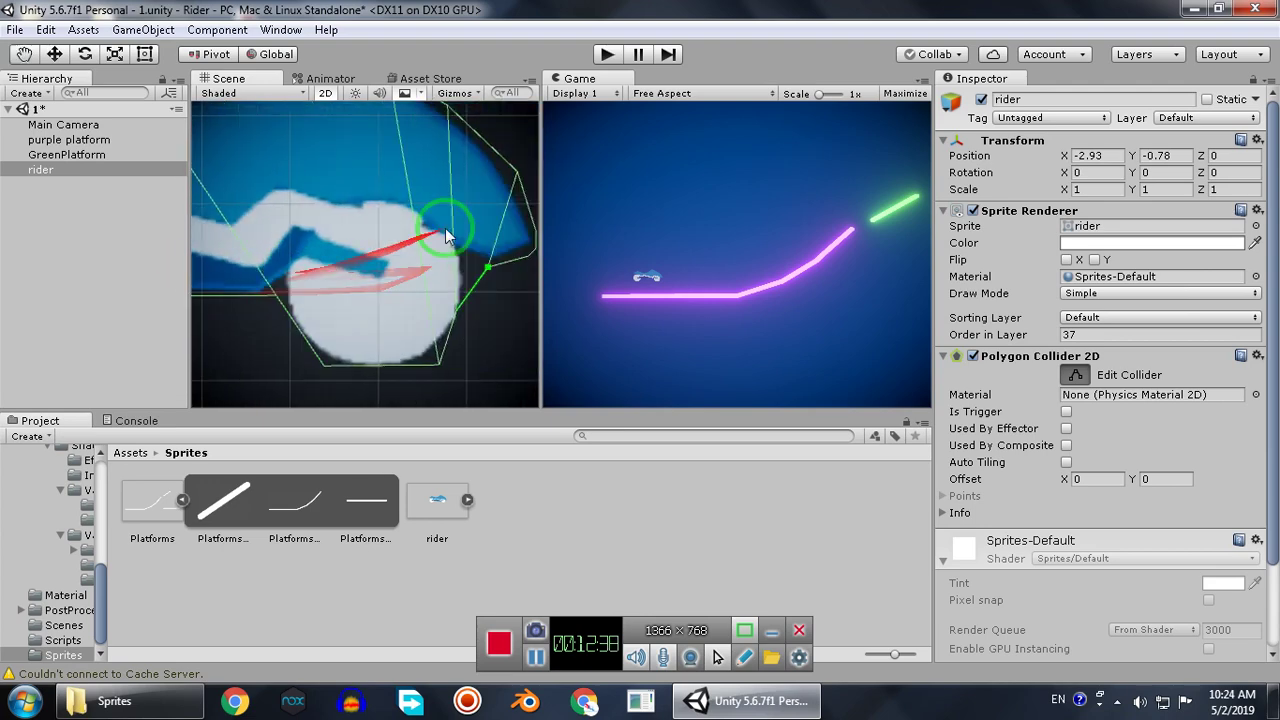
{"action": "middle_click_drag", "start_coordinate": [446, 236], "coordinate": [375, 275]}
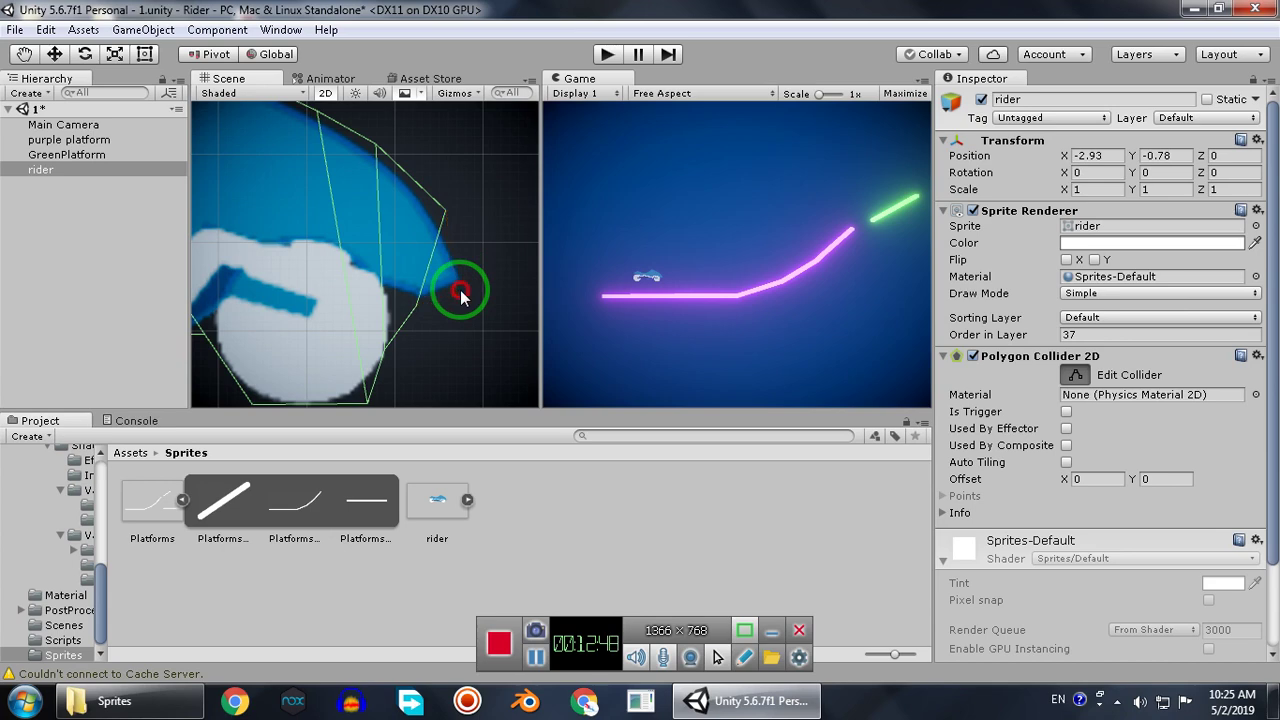
{"action": "middle_click_drag", "start_coordinate": [342, 258], "coordinate": [552, 279]}
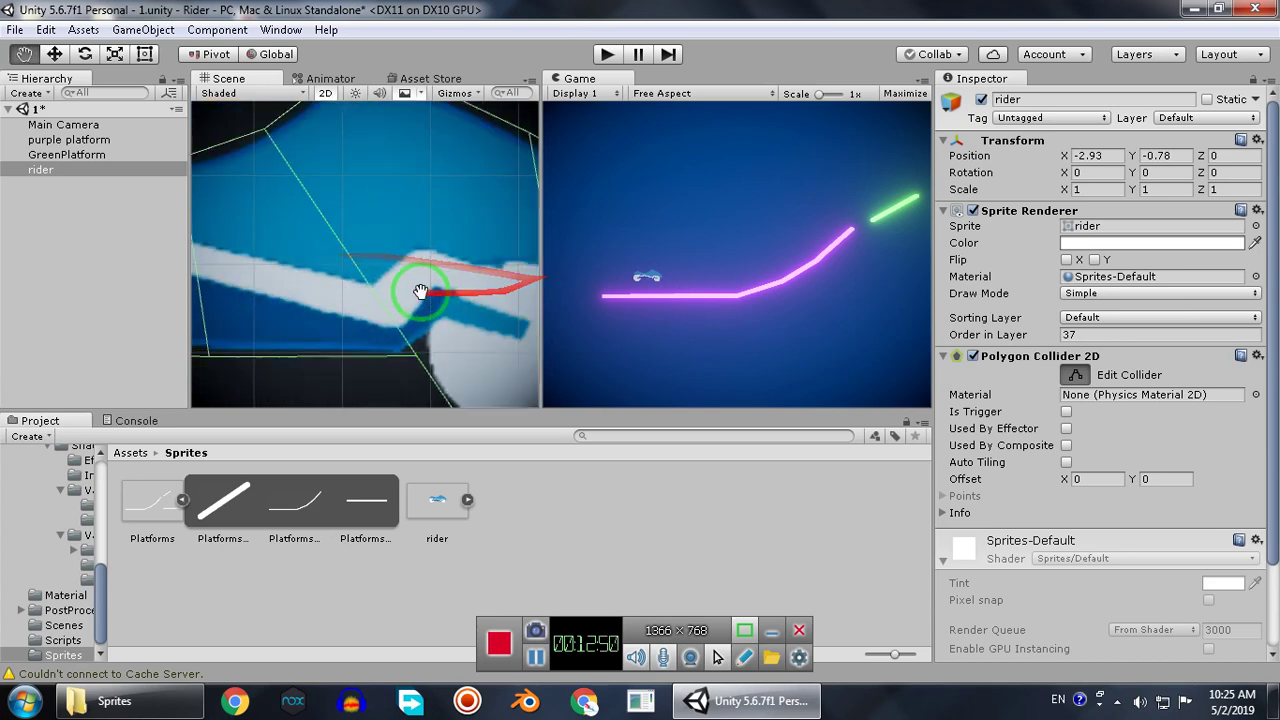
{"action": "scroll", "coordinate": [421, 291], "scroll_direction": "down", "scroll_amount": 3}
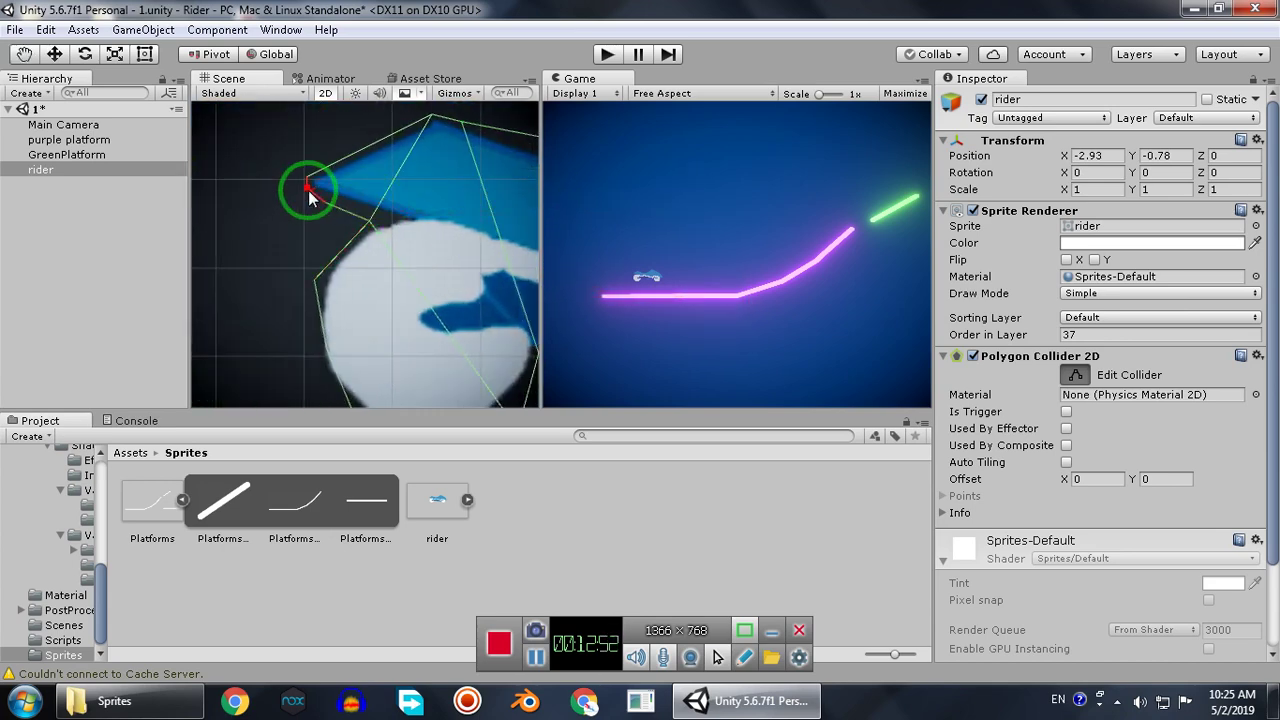
{"action": "left_click_drag", "start_coordinate": [310, 180], "coordinate": [407, 155]}
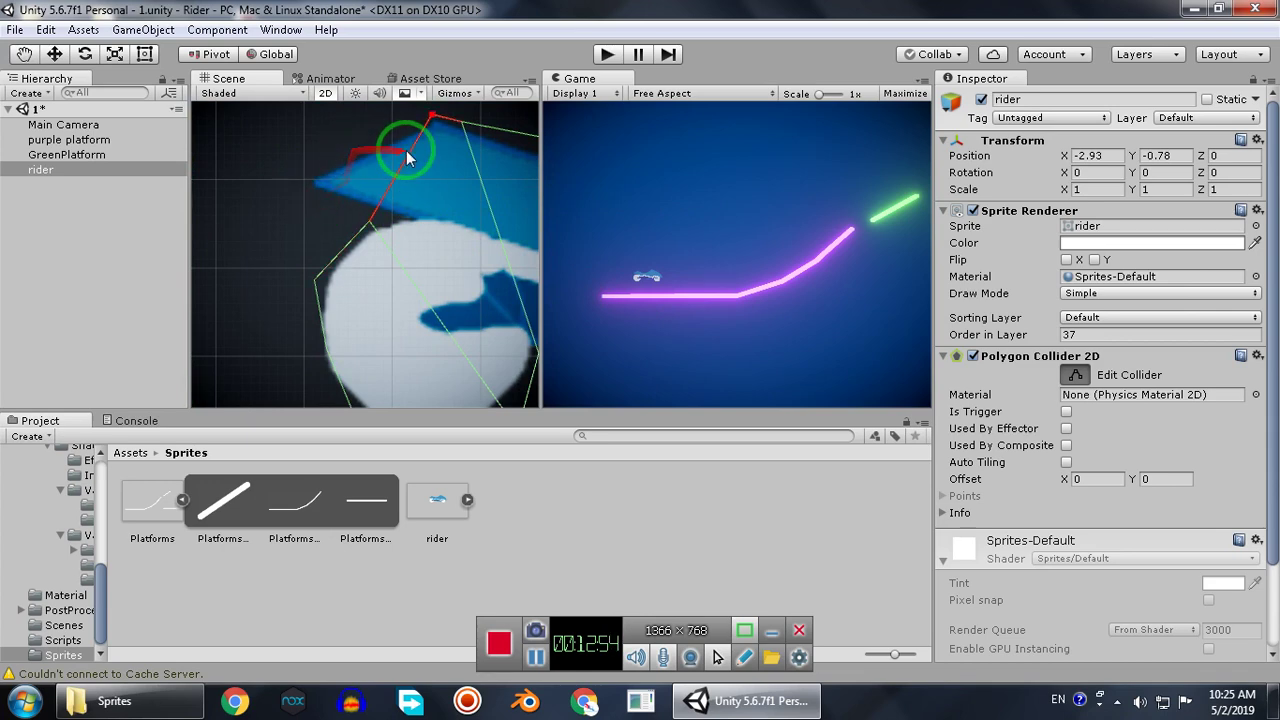
{"action": "scroll", "coordinate": [410, 250], "scroll_direction": "up", "scroll_amount": 5}
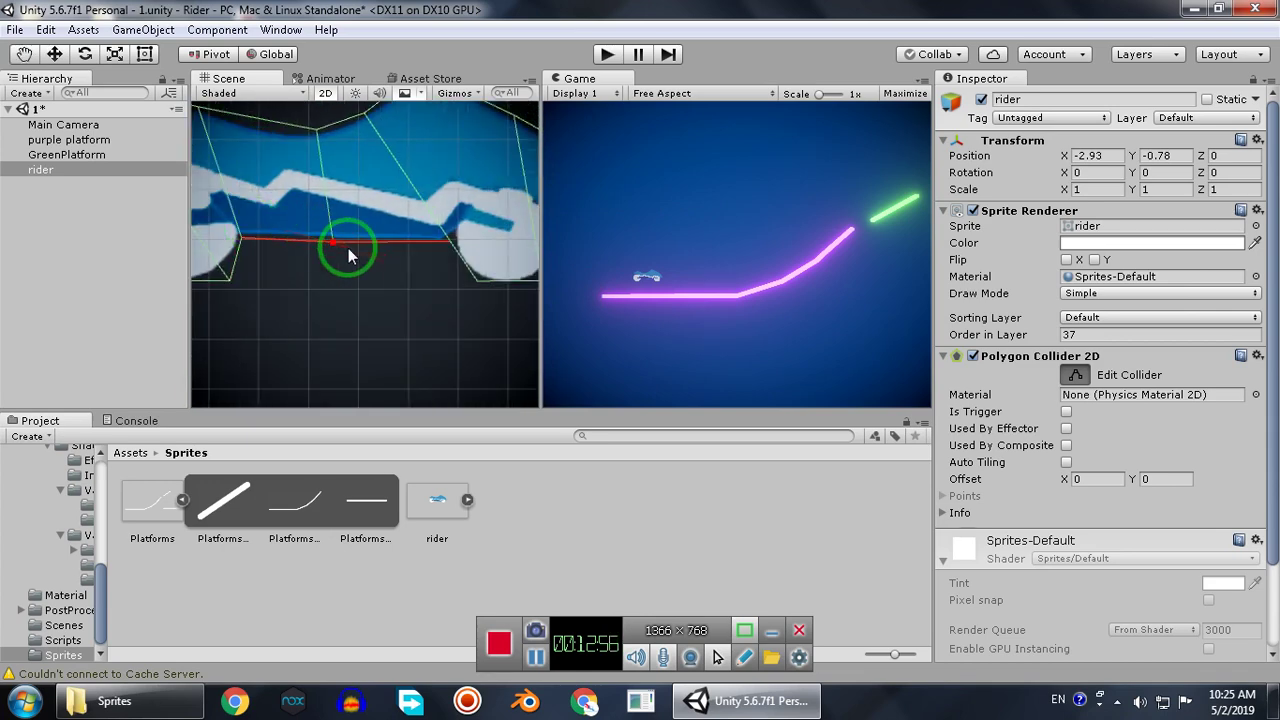
{"action": "scroll", "coordinate": [420, 275], "scroll_direction": "down", "scroll_amount": 5}
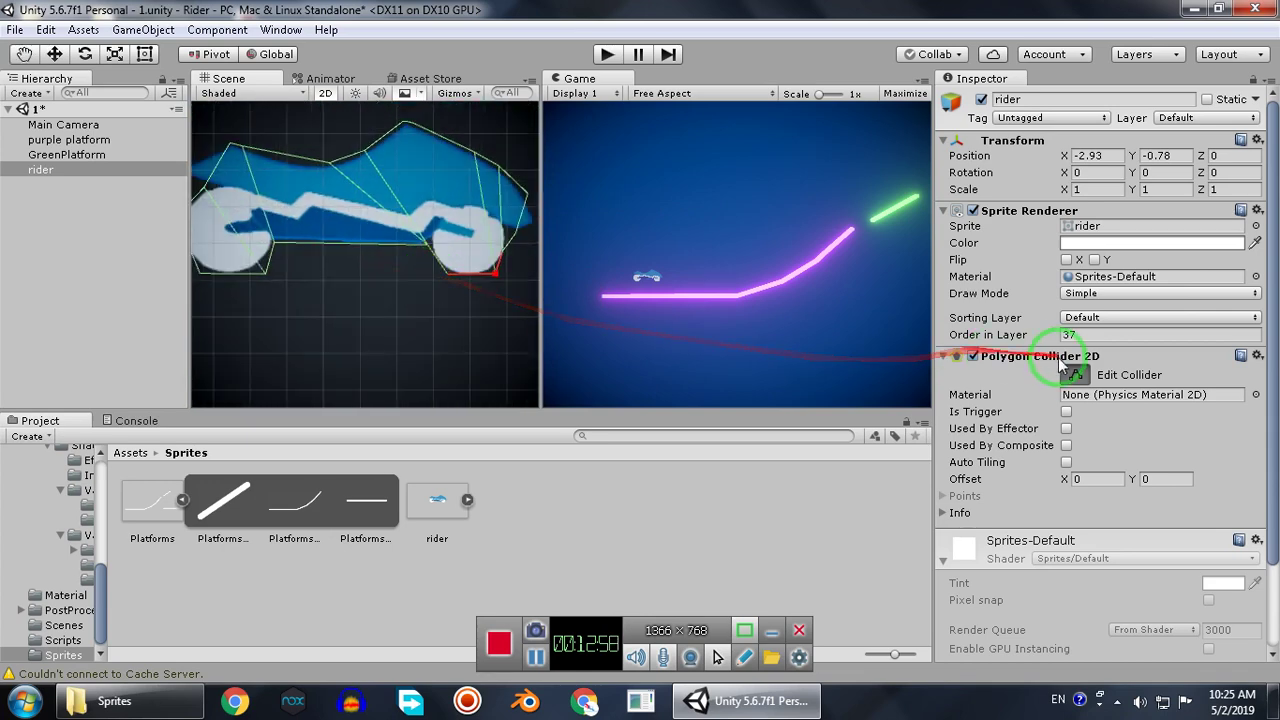
{"action": "left_click", "coordinate": [1075, 376]}
{"action": "left_click", "coordinate": [1075, 380]}
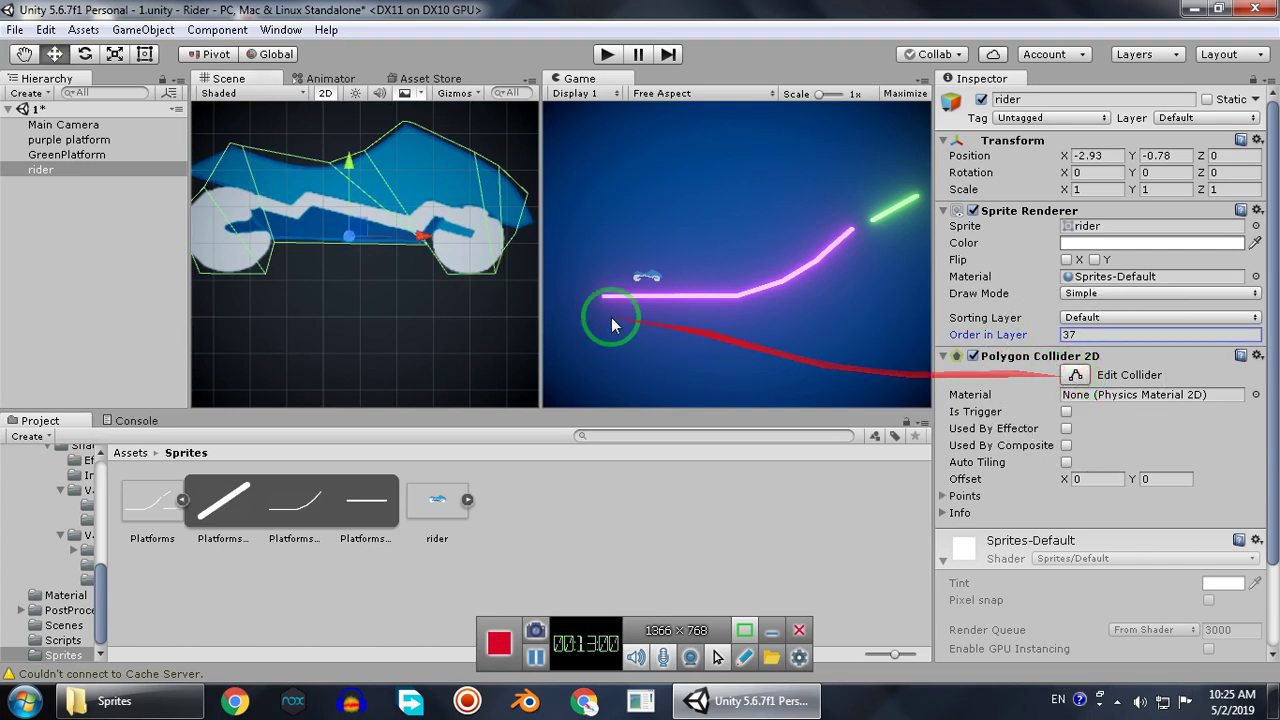
Save the scene with the rider's edited collider.
{"action": "middle_click_drag", "start_coordinate": [329, 277], "coordinate": [357, 258]}
{"action": "scroll", "coordinate": [436, 271], "scroll_direction": "down", "scroll_amount": 5}
{"action": "scroll", "coordinate": [354, 291], "scroll_direction": "down", "scroll_amount": 3}
{"action": "scroll", "coordinate": [368, 238], "scroll_direction": "down", "scroll_amount": 5}
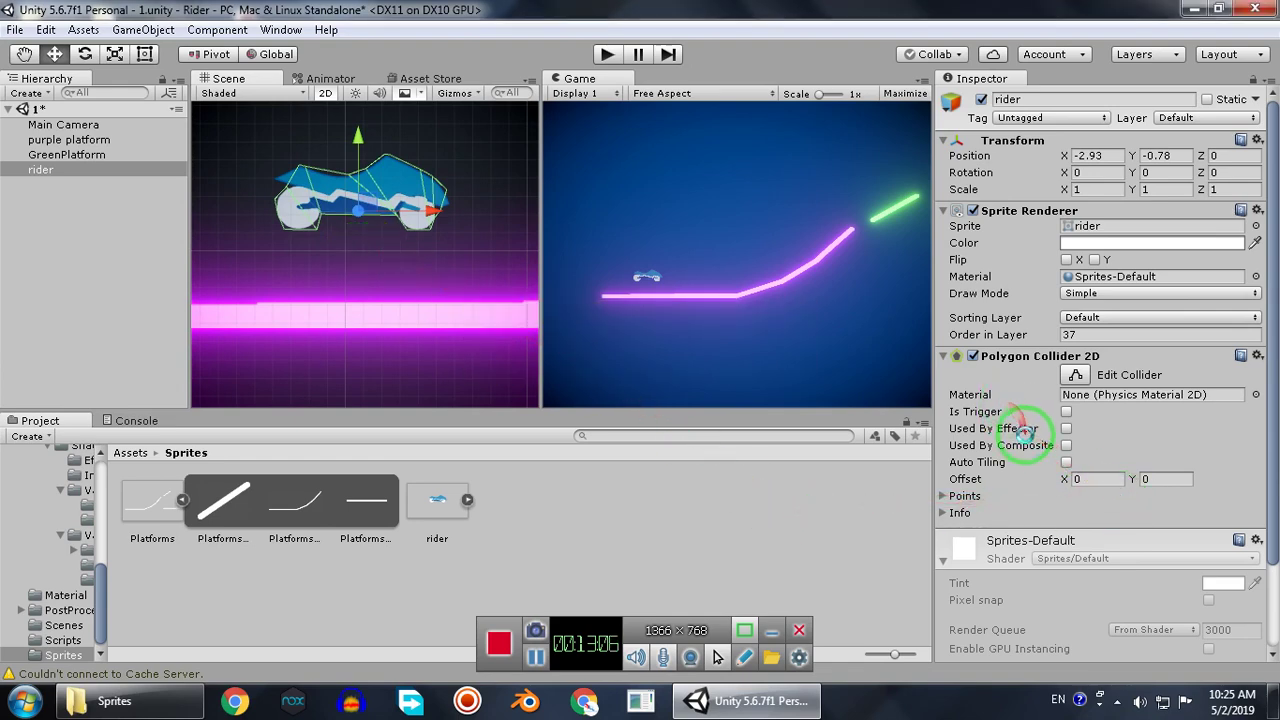
{"action": "key", "text": "ctrl+s"}
Add a Rigidbody 2D component to the rider.
{"action": "scroll", "coordinate": [1077, 556], "scroll_direction": "down", "scroll_amount": 3}
{"action": "left_click", "coordinate": [1062, 638]}
{"action": "type", "text": "p"}
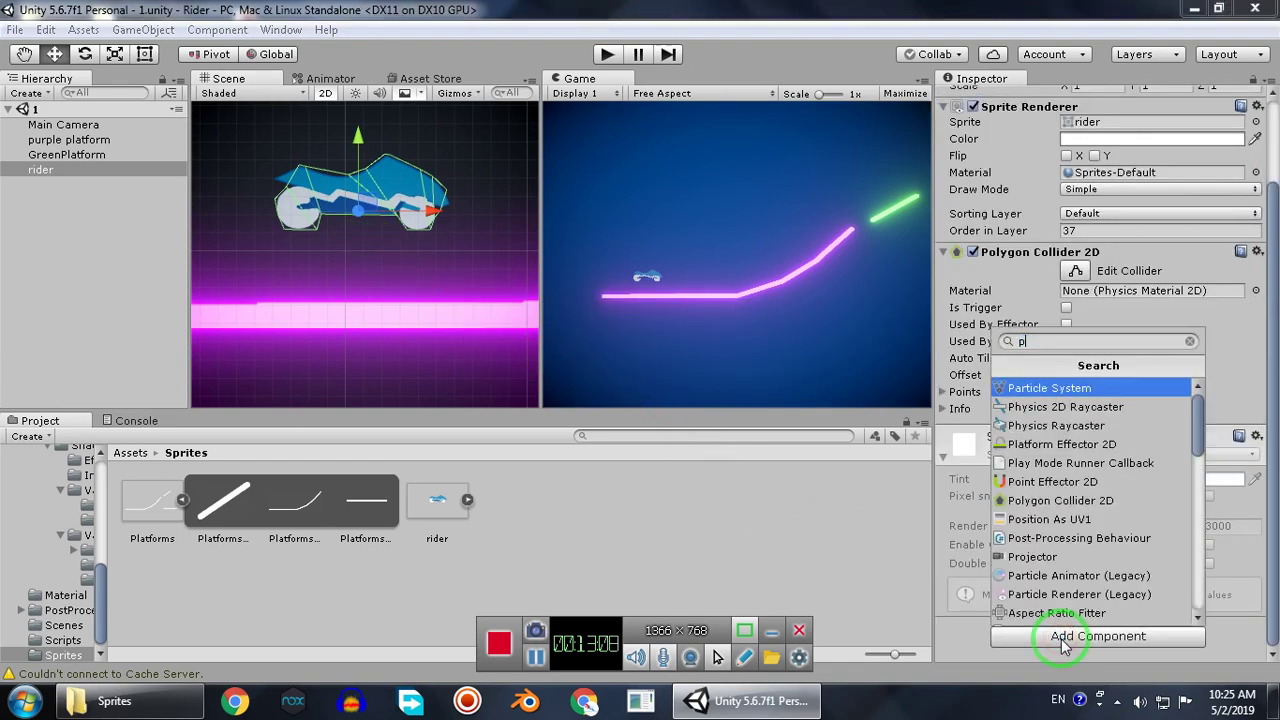
{"action": "type", "text": "ol"}
{"action": "key", "text": "BackSpace"}
{"action": "key", "text": "BackSpace"}
{"action": "key", "text": "BackSpace"}
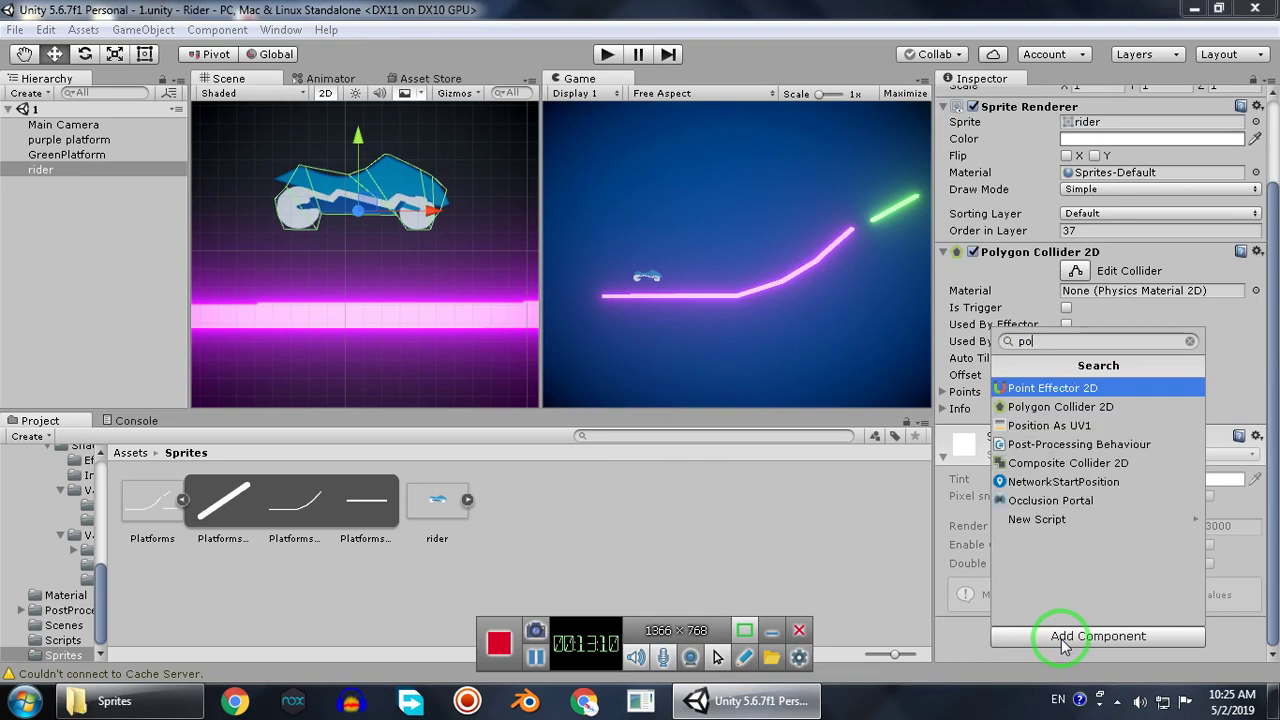
{"action": "type", "text": "ri"}
{"action": "key", "text": "Down"}
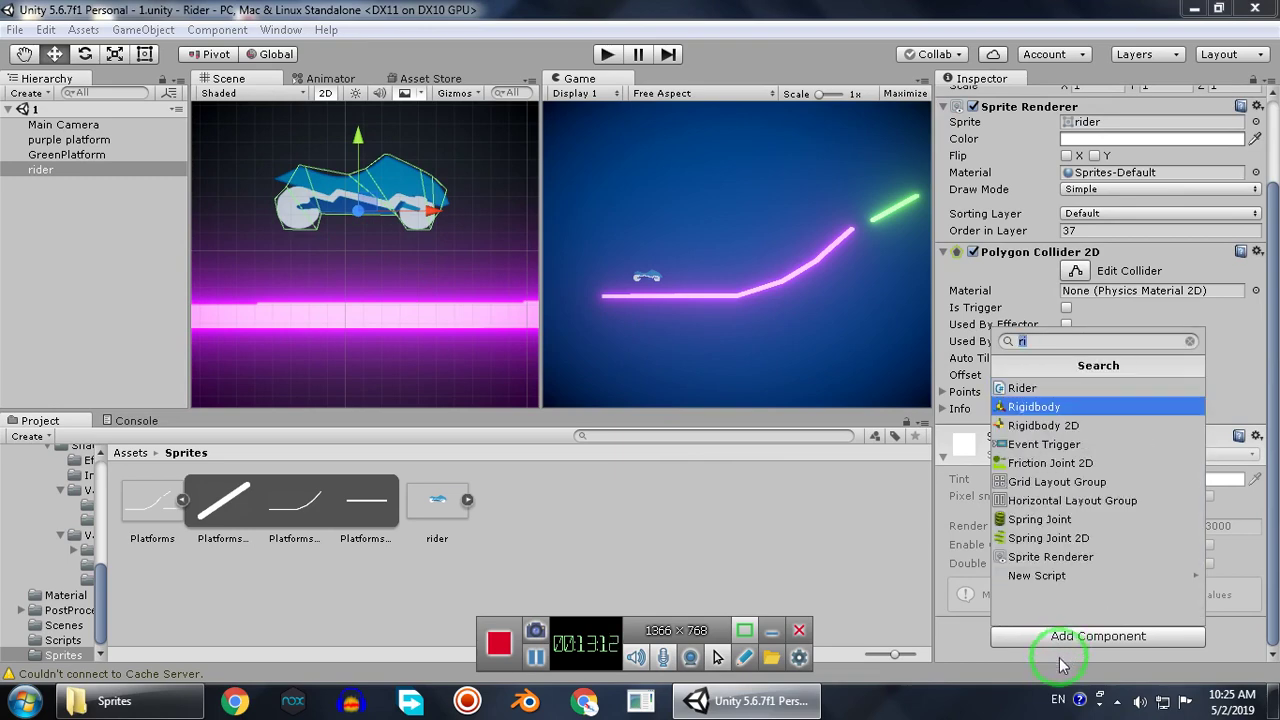
{"action": "key", "text": "Return"}
{"action": "mouse_move", "coordinate": [1088, 620]}
{"action": "left_mouse_down"}
{"action": "mouse_move", "coordinate": [1020, 437]}
{"action": "mouse_move", "coordinate": [607, 72]}
{"action": "left_mouse_up"}
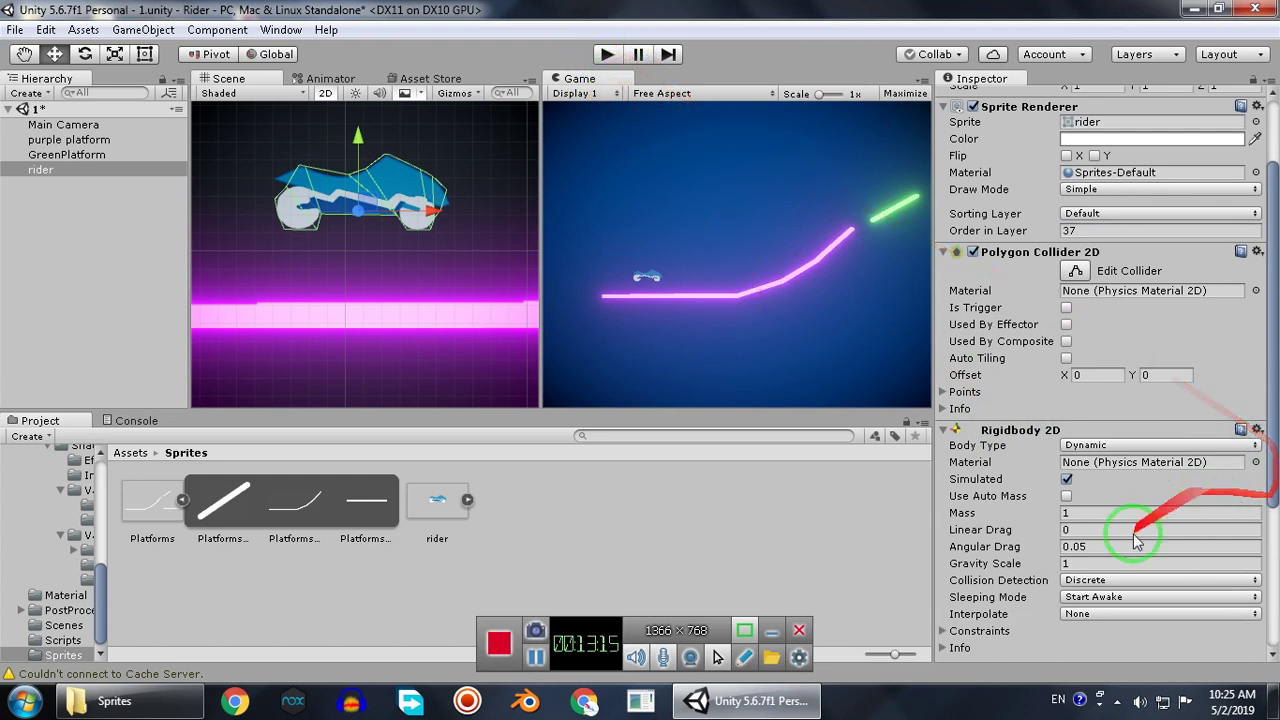
Set the rider's Rigidbody 2D Collision Detection to Continuous and its Mass to 5.
{"action": "left_click", "coordinate": [1130, 581]}
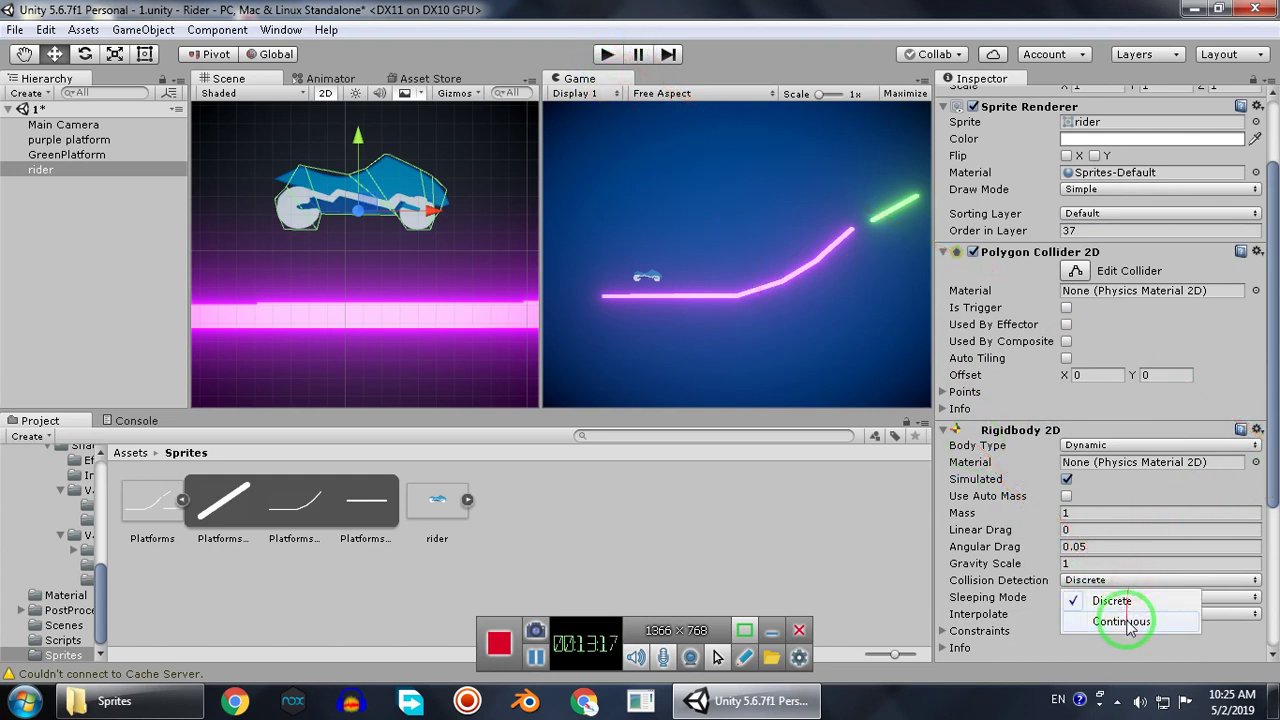
{"action": "left_click", "coordinate": [1120, 617]}
{"action": "scroll", "coordinate": [1110, 612], "scroll_direction": "down", "scroll_amount": 3}
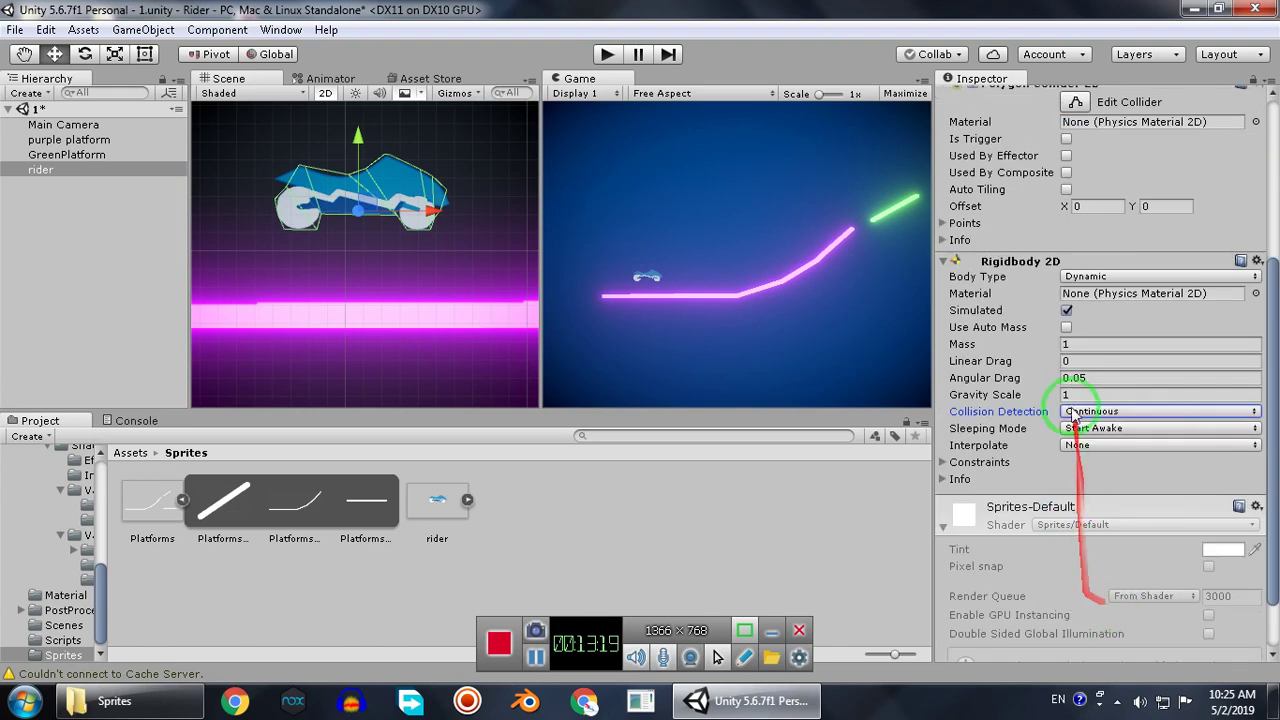
{"action": "left_click", "coordinate": [1068, 343]}
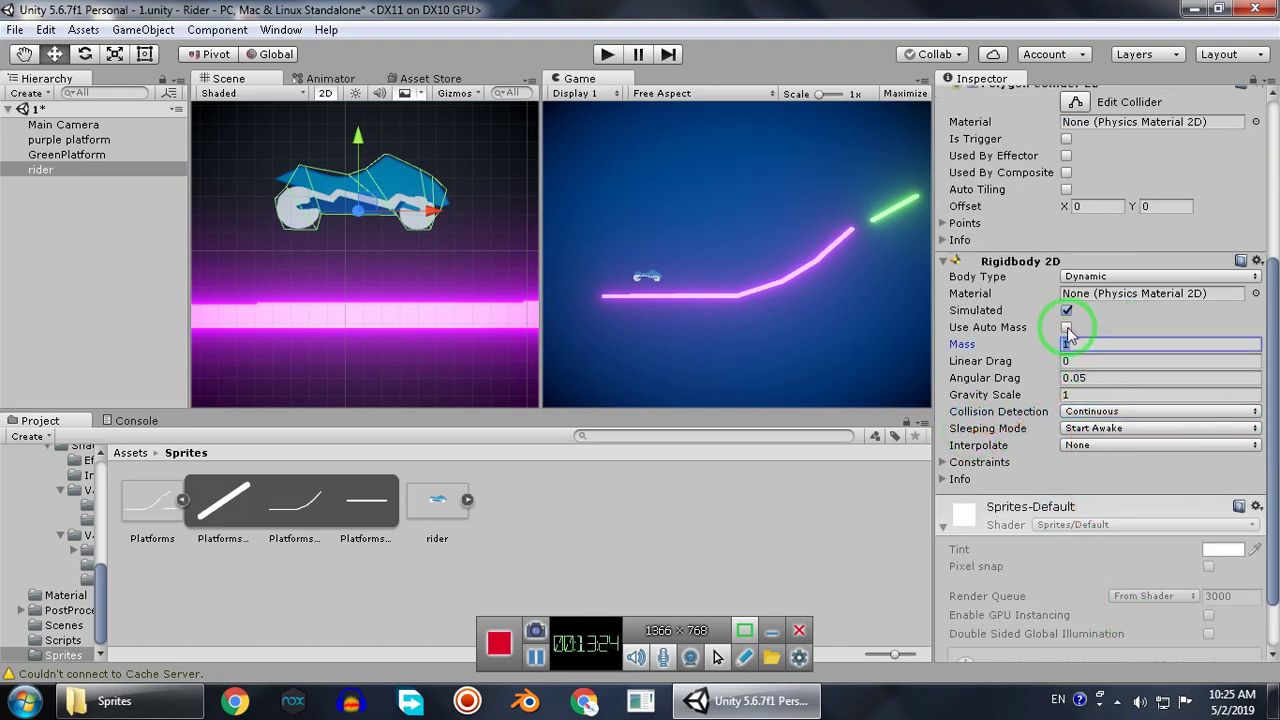
Run the game in Play mode and set the rider's Angular Drag to 5.
{"action": "left_click", "coordinate": [610, 54]}
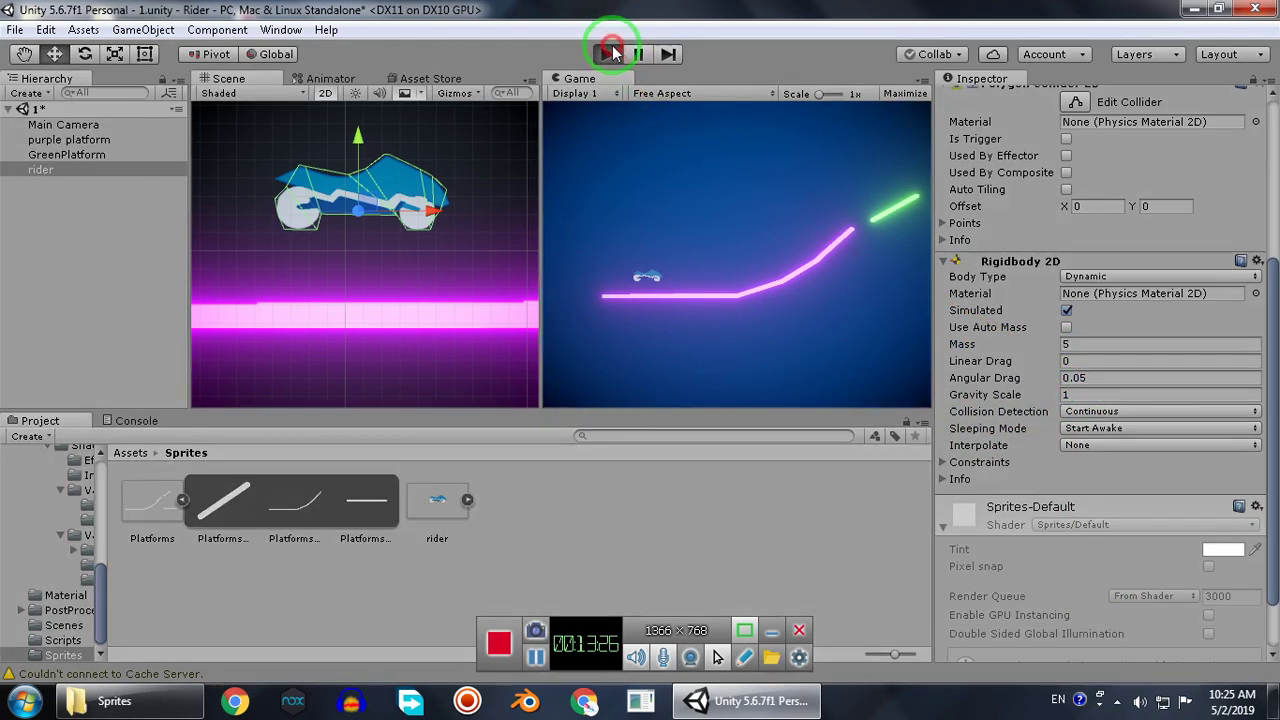
{"action": "left_click", "coordinate": [1072, 380]}
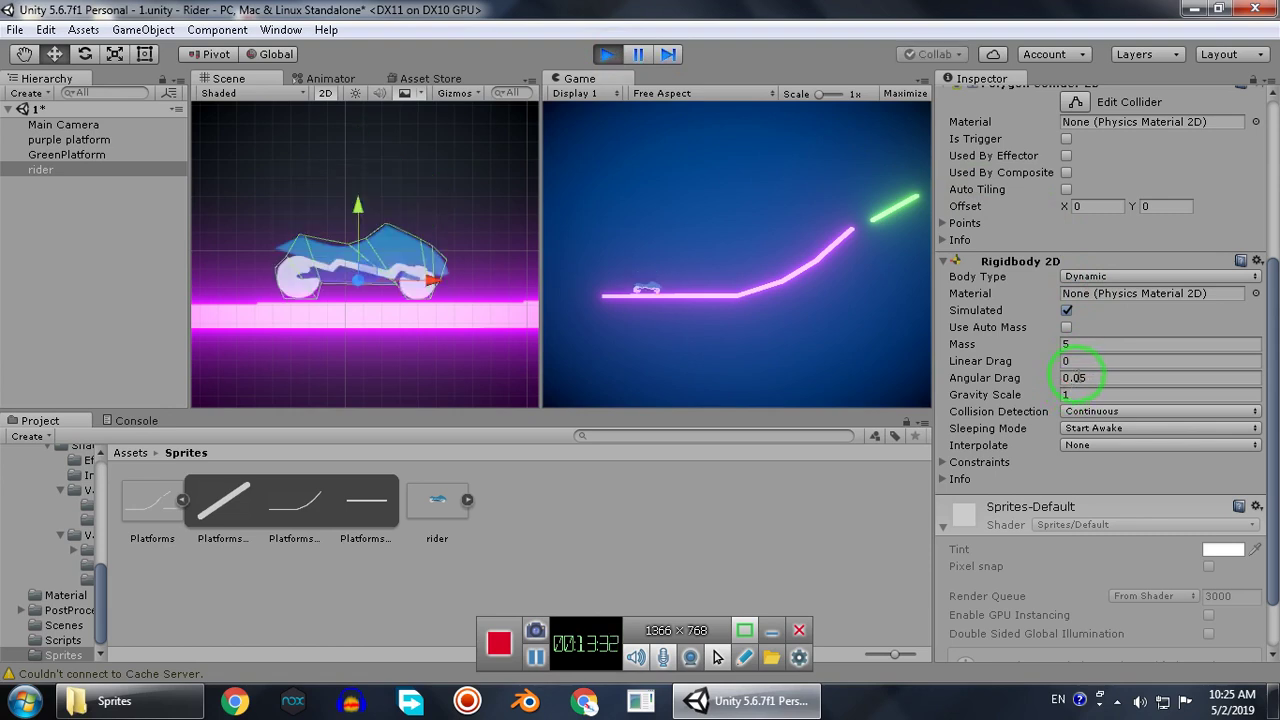
{"action": "left_click", "coordinate": [1080, 378]}
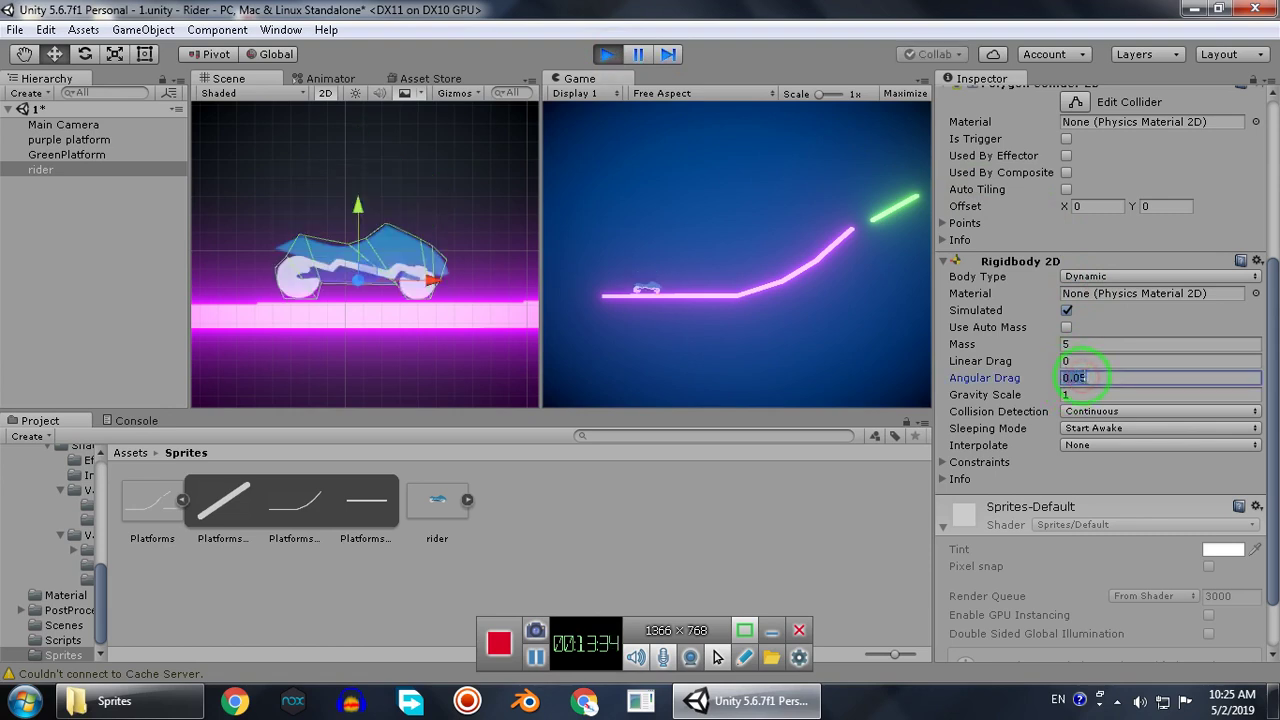
{"action": "type", "text": "2"}
{"action": "key", "text": "BackSpace"}
{"action": "type", "text": "5"}
Lift the rider above the purple platform repeatedly and release it to test how it falls.
{"action": "left_click_drag", "start_coordinate": [357, 212], "coordinate": [360, 110]}
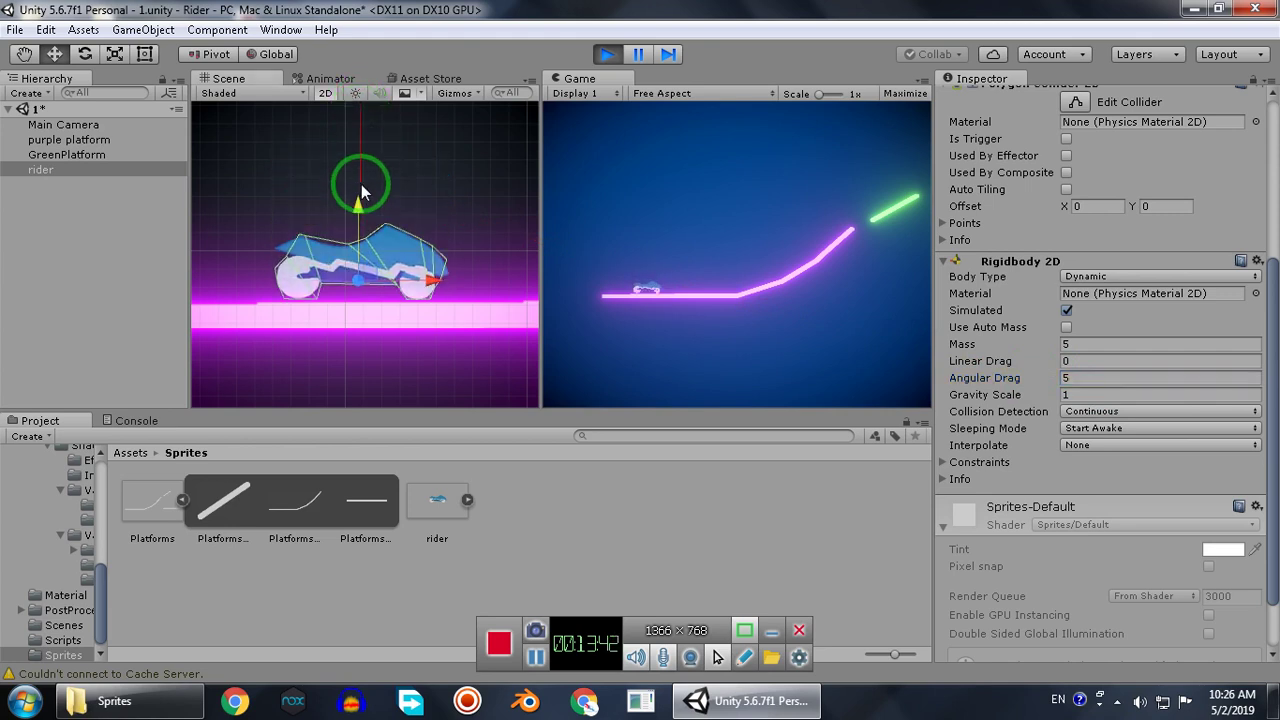
{"action": "left_click_drag", "start_coordinate": [360, 210], "coordinate": [360, 637]}
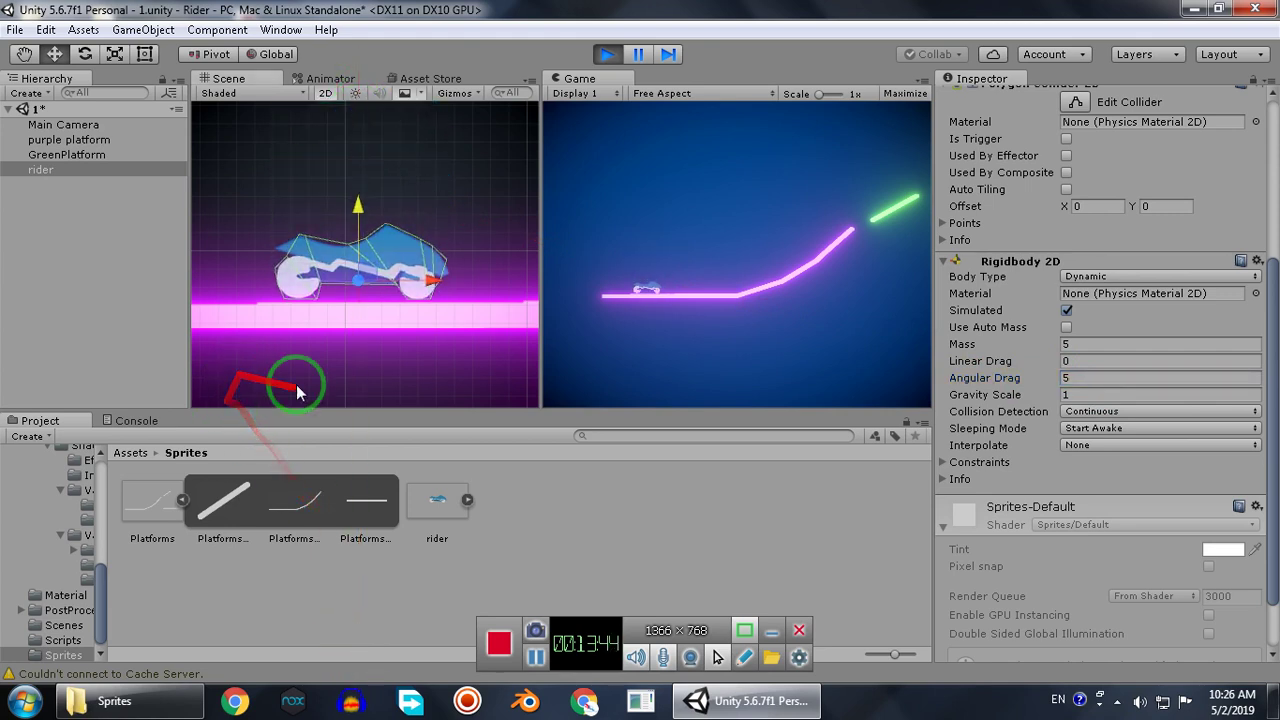
{"action": "left_click_drag", "start_coordinate": [362, 195], "coordinate": [360, 80]}
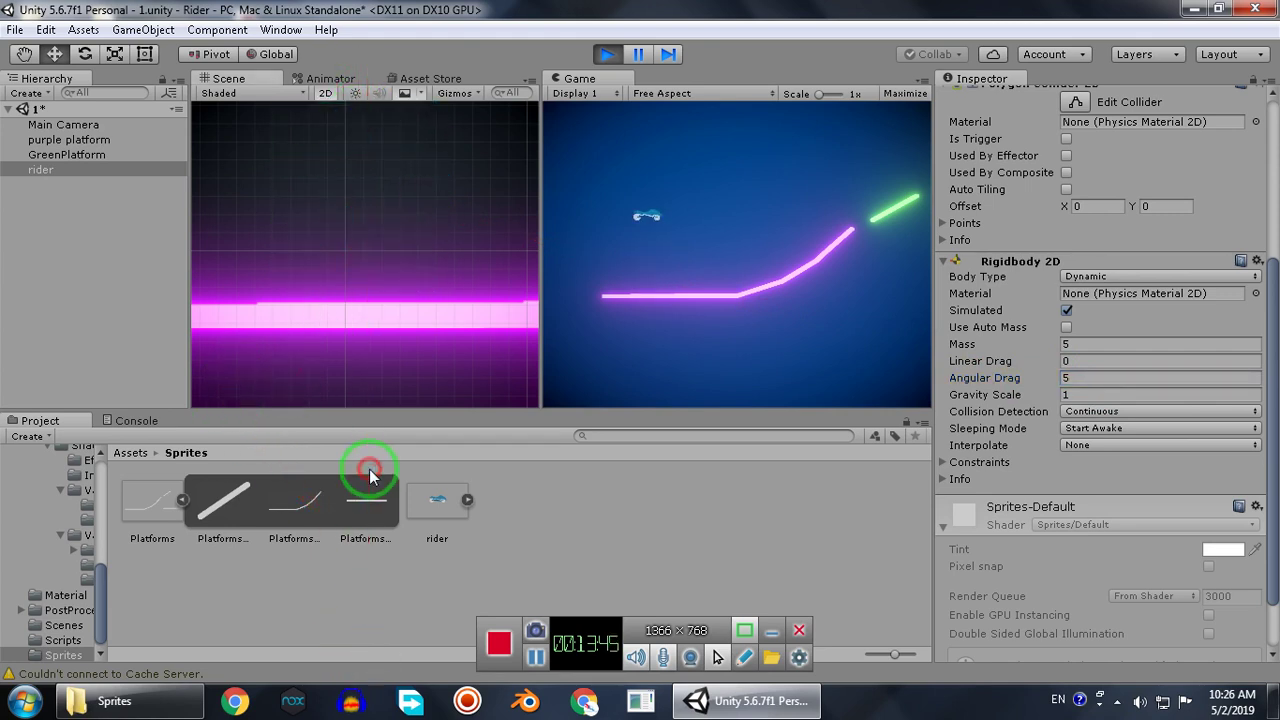
Set the rider's Linear Drag to 1 and drop the rider onto the purple platform repeatedly to test its fall.
{"action": "left_click", "coordinate": [1095, 346]}
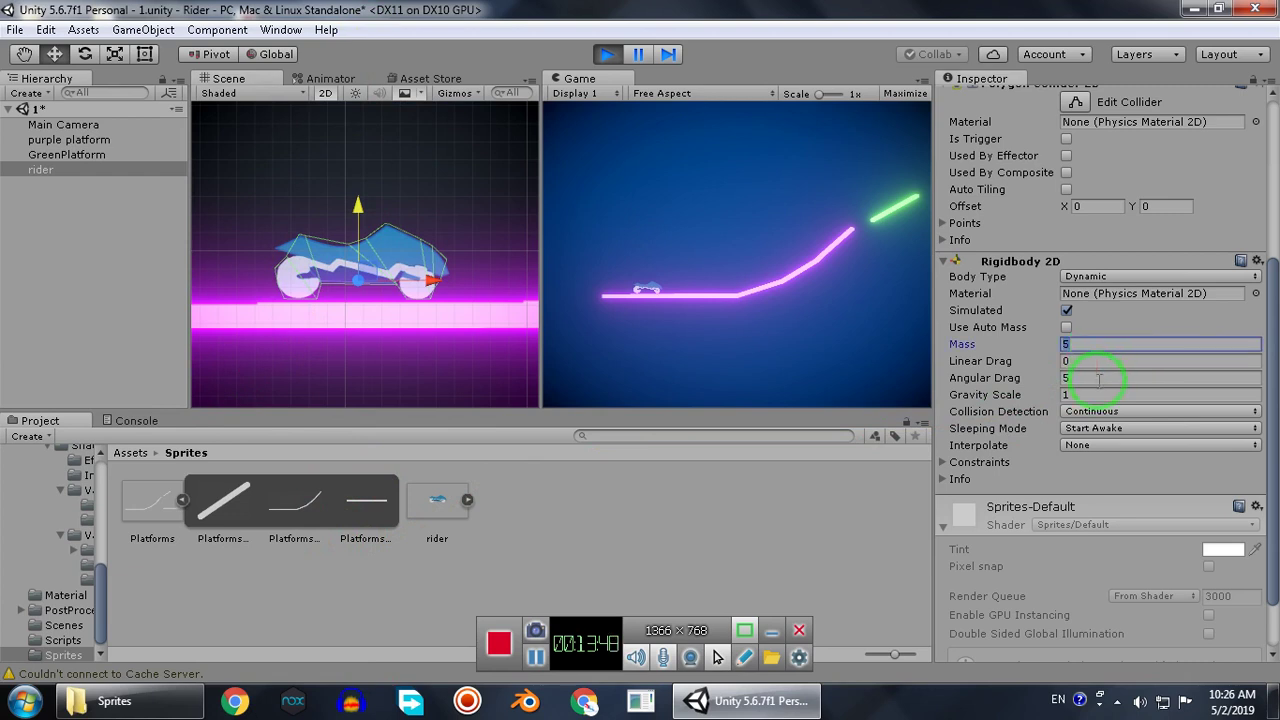
{"action": "left_click", "coordinate": [1097, 361]}
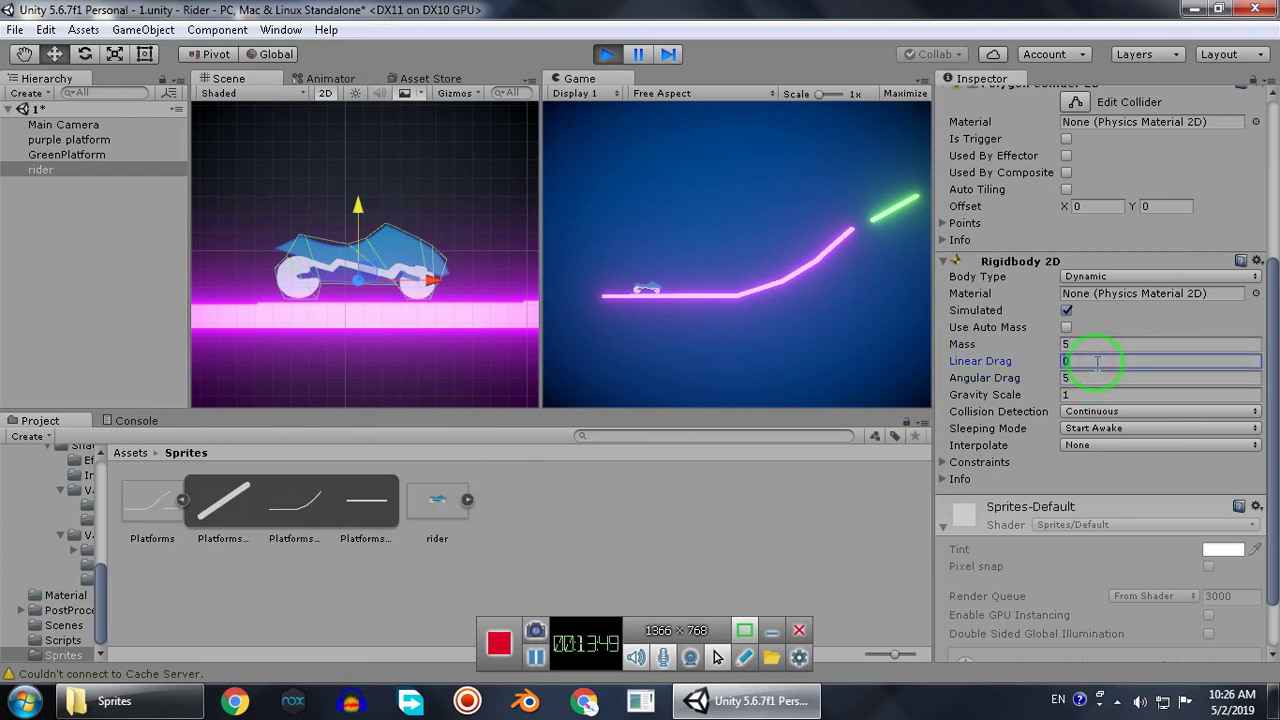
{"action": "type", "text": "1"}
{"action": "left_click_drag", "start_coordinate": [356, 208], "coordinate": [360, 80]}
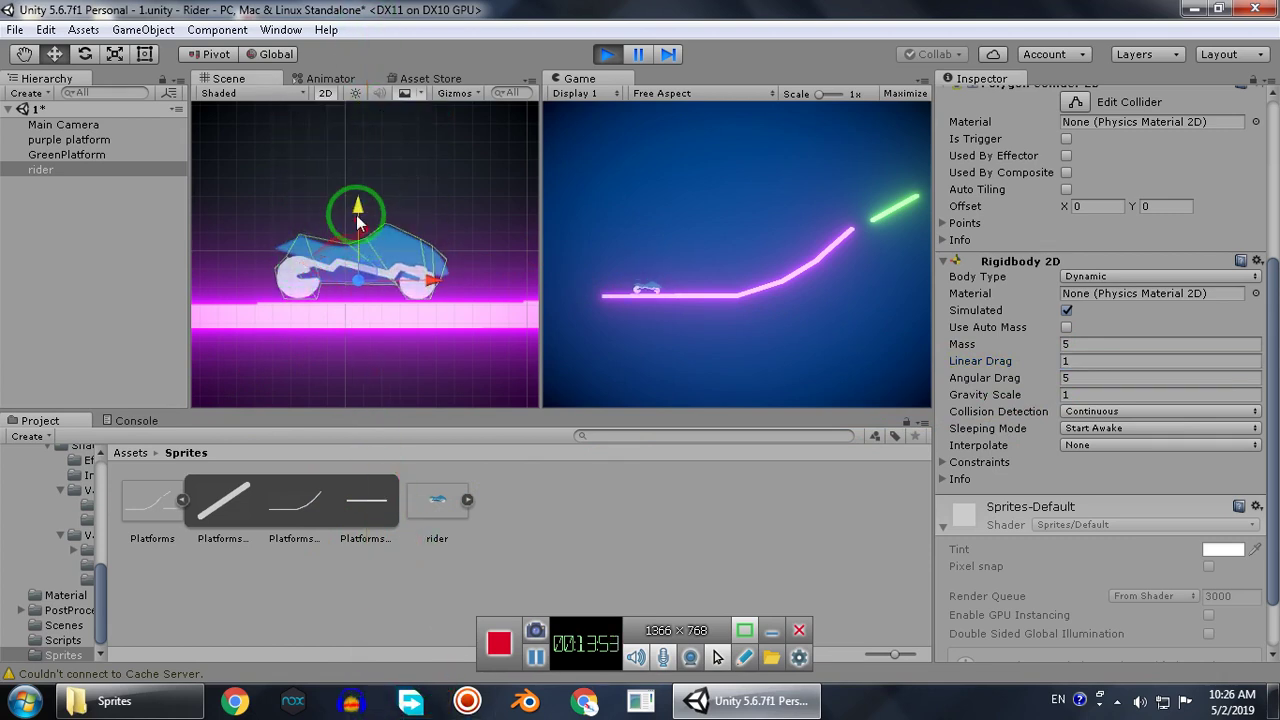
{"action": "left_click_drag", "start_coordinate": [357, 208], "coordinate": [350, 632]}
{"action": "left_click_drag", "start_coordinate": [357, 208], "coordinate": [376, 73]}
Try an Angular Drag of 3 on the rider and test it by dropping the rider above the platform.
{"action": "left_click", "coordinate": [1080, 377]}
{"action": "type", "text": "3"}
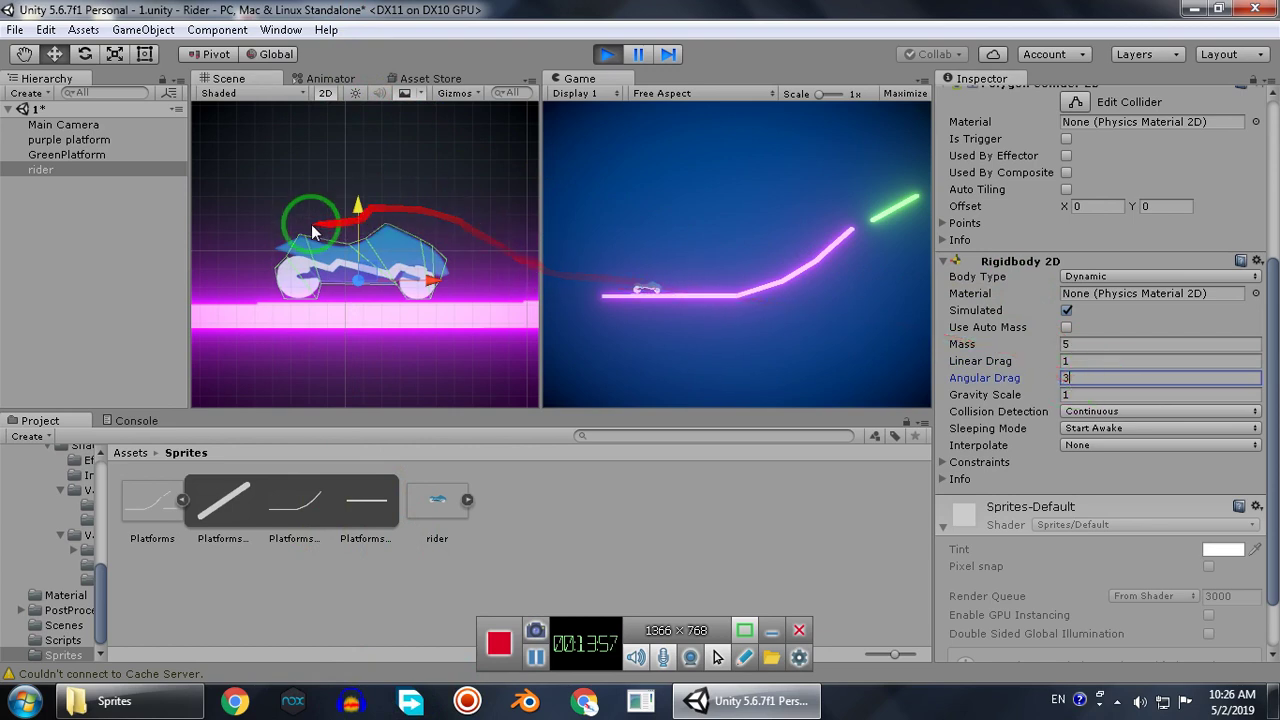
{"action": "left_click_drag", "start_coordinate": [356, 208], "coordinate": [385, 29]}
{"action": "left_click_drag", "start_coordinate": [359, 210], "coordinate": [364, 714]}
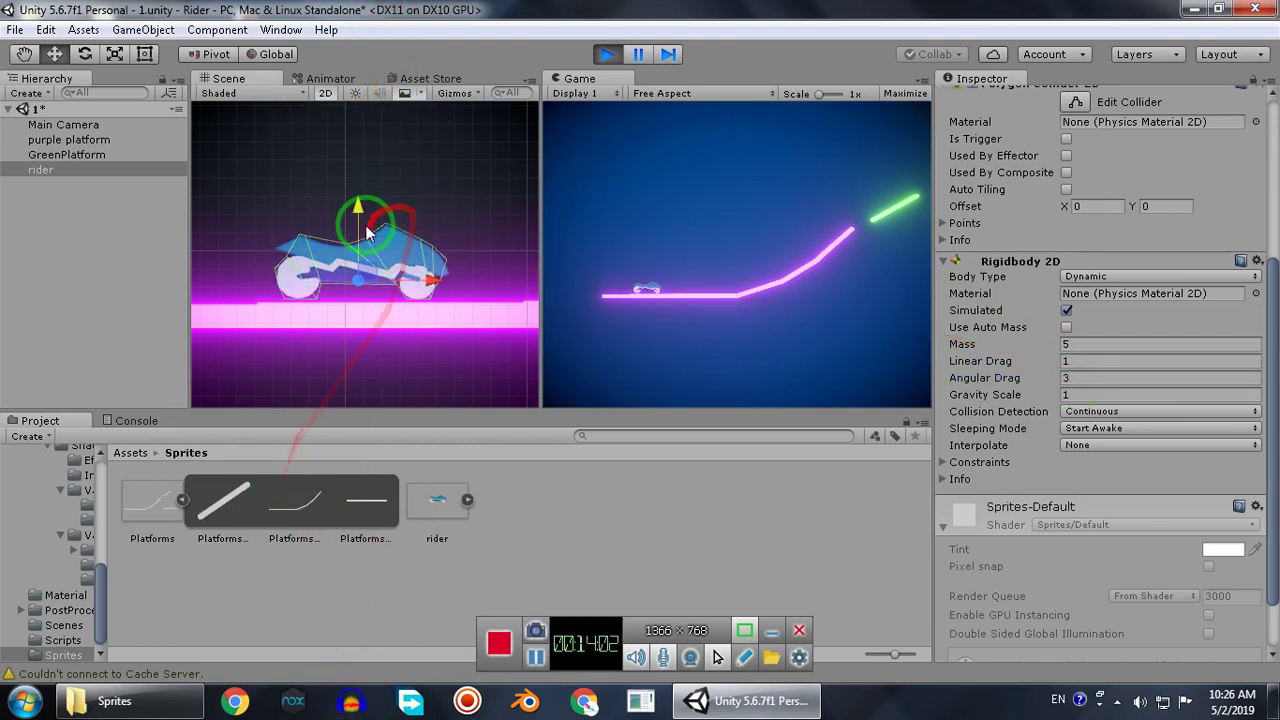
{"action": "left_click_drag", "start_coordinate": [357, 211], "coordinate": [351, 692]}
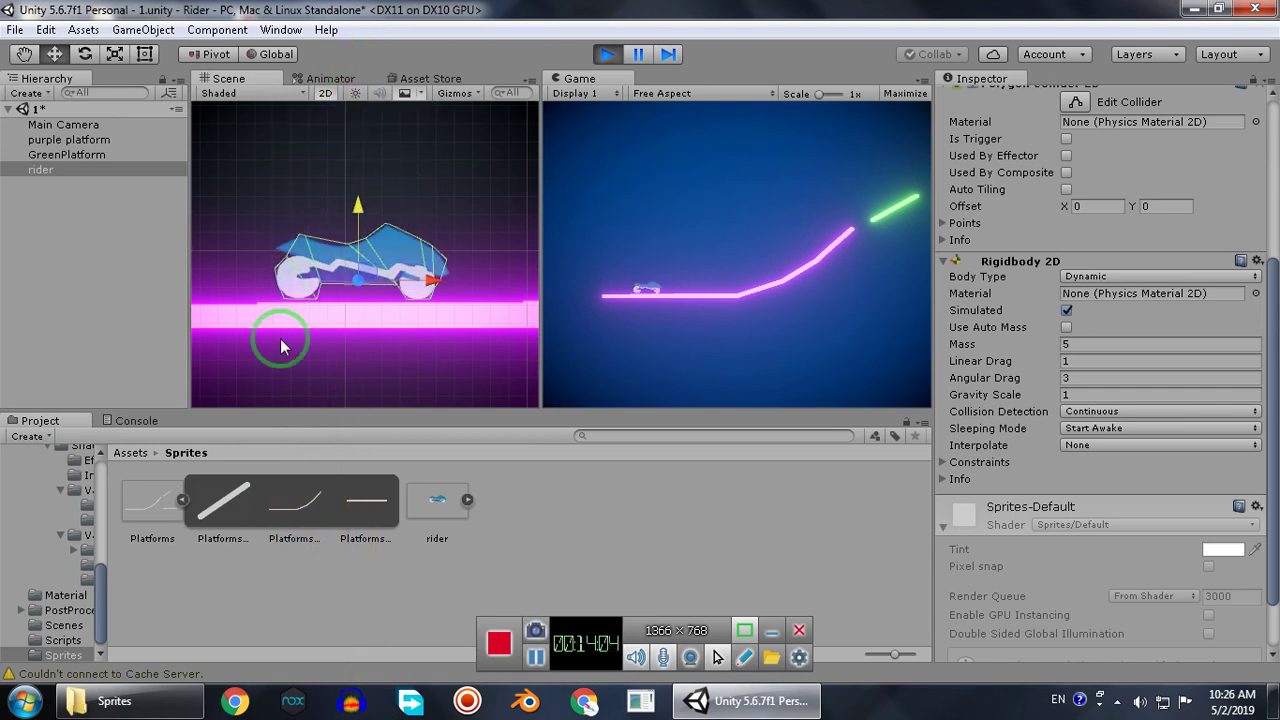
Set the rider's Angular Drag to 5 and drop the rider onto the platform again.
{"action": "left_click", "coordinate": [1085, 378]}
{"action": "type", "text": "5"}
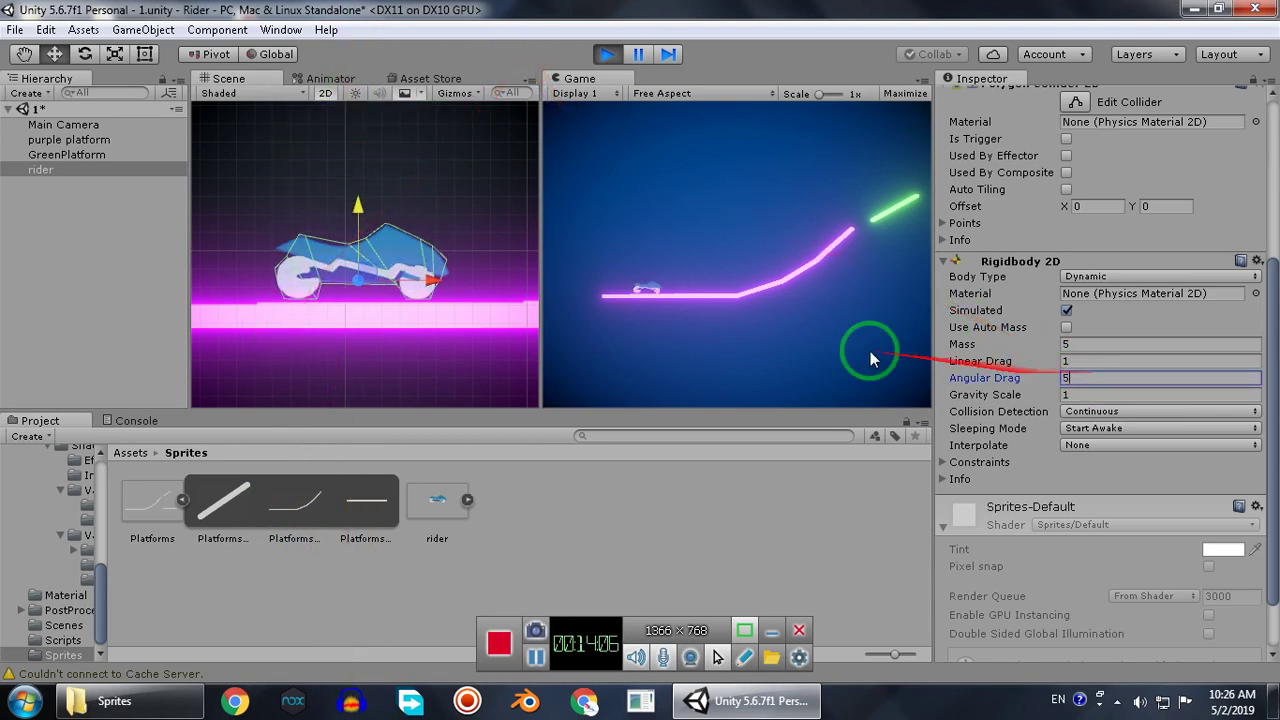
{"action": "left_click_drag", "start_coordinate": [350, 212], "coordinate": [1094, 409]}
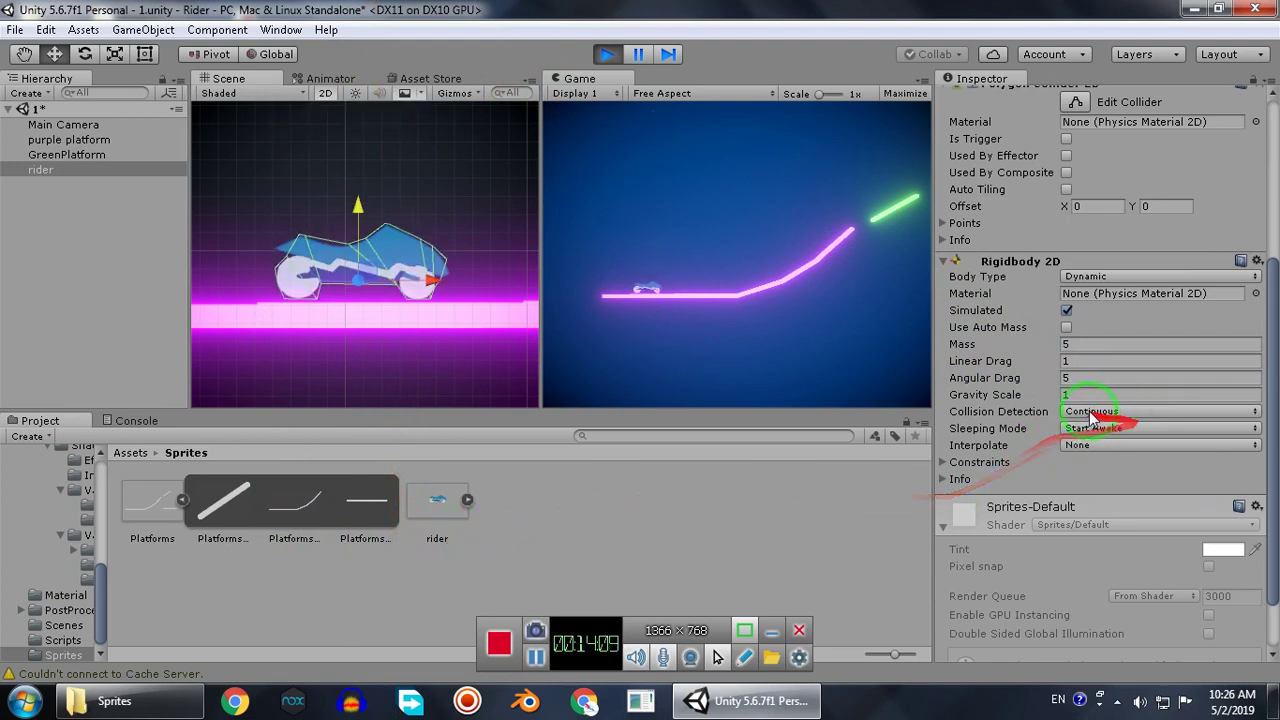
Try a Linear Drag of 5 on the rider and lift it above the platform to test the fall.
{"action": "left_click", "coordinate": [1085, 361]}
{"action": "type", "text": "5"}
{"action": "left_click_drag", "start_coordinate": [357, 214], "coordinate": [337, 185]}
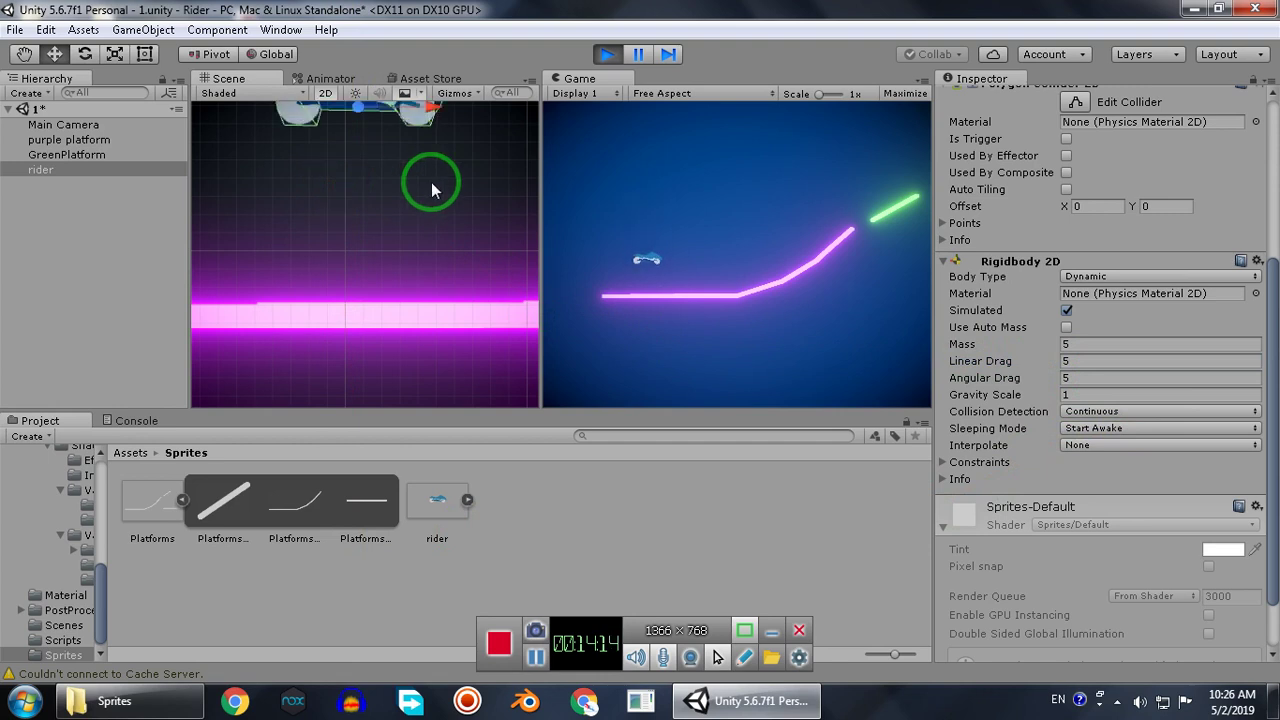
Set the rider's Linear Drag to 0.01 and test the fall by lifting and releasing the rider.
{"action": "left_click", "coordinate": [1100, 362]}
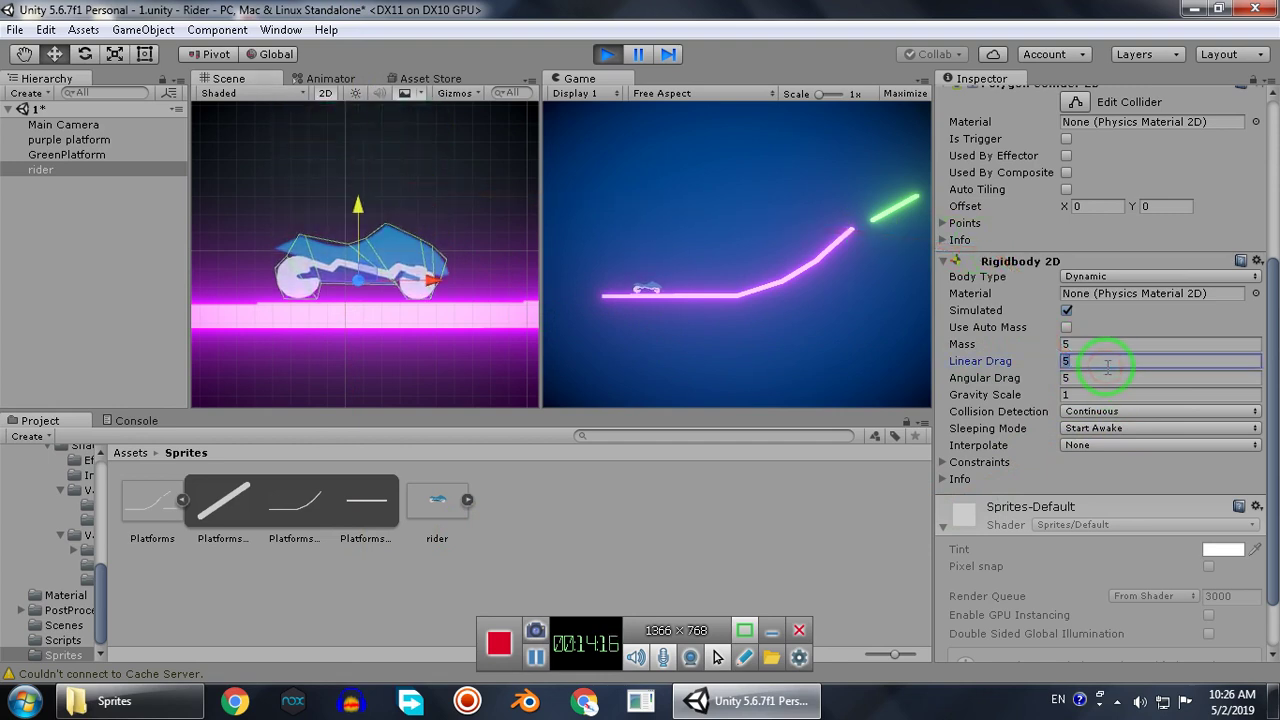
{"action": "key", "text": "BackSpace"}
{"action": "type", "text": "0.01"}
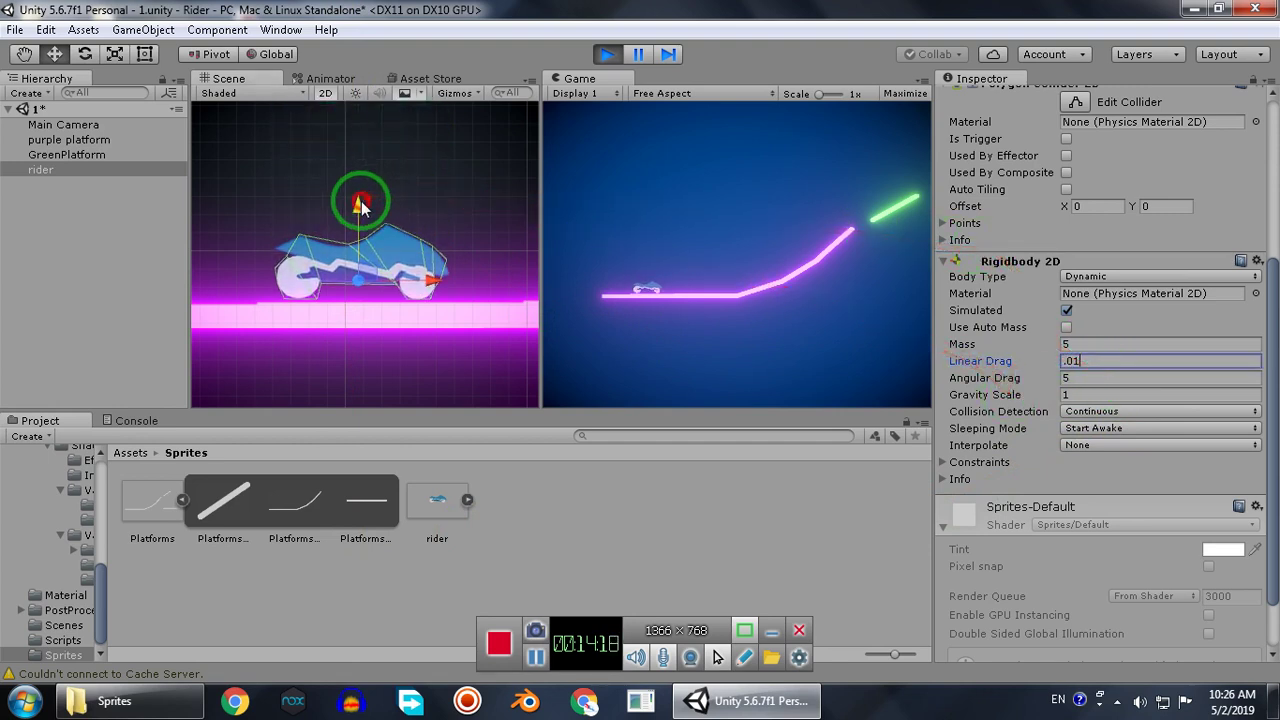
{"action": "left_click_drag", "start_coordinate": [357, 200], "coordinate": [370, 15]}
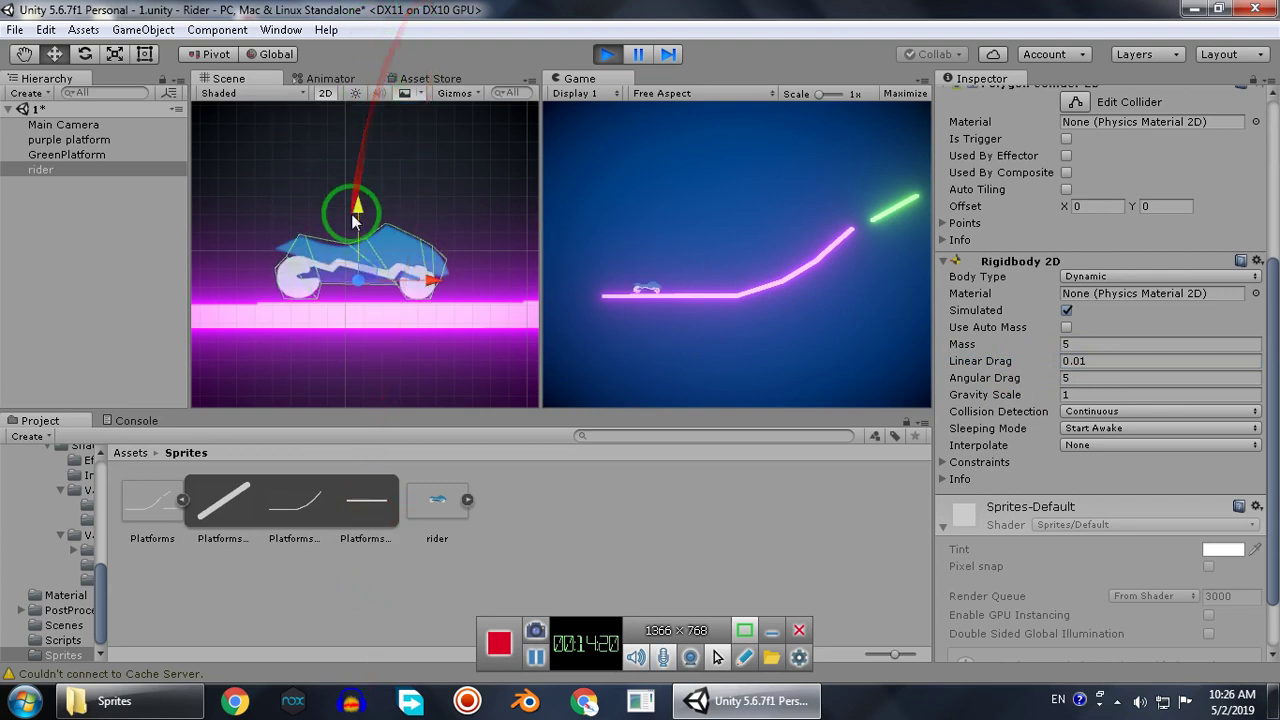
{"action": "left_click_drag", "start_coordinate": [355, 212], "coordinate": [375, 465]}
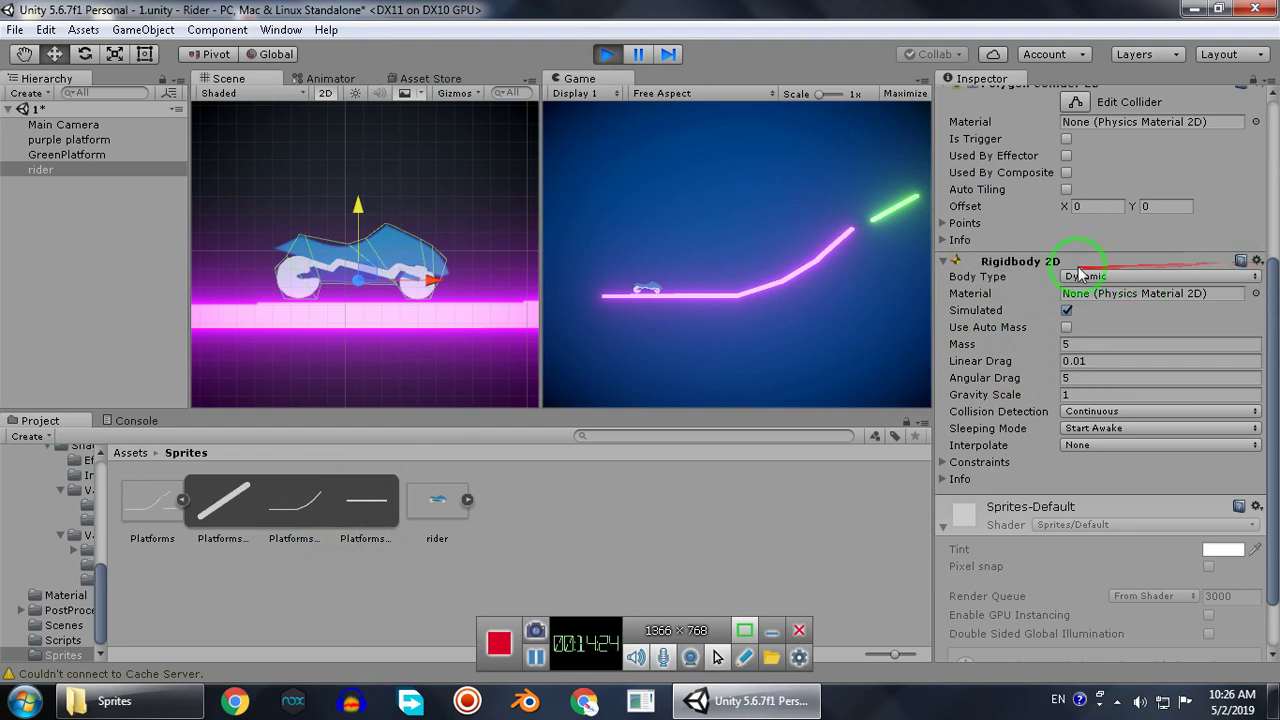
Copy the rider's tuned Rigidbody 2D component while the game is still running.
{"action": "right_click", "coordinate": [1042, 266]}
{"action": "left_click", "coordinate": [1070, 363]}
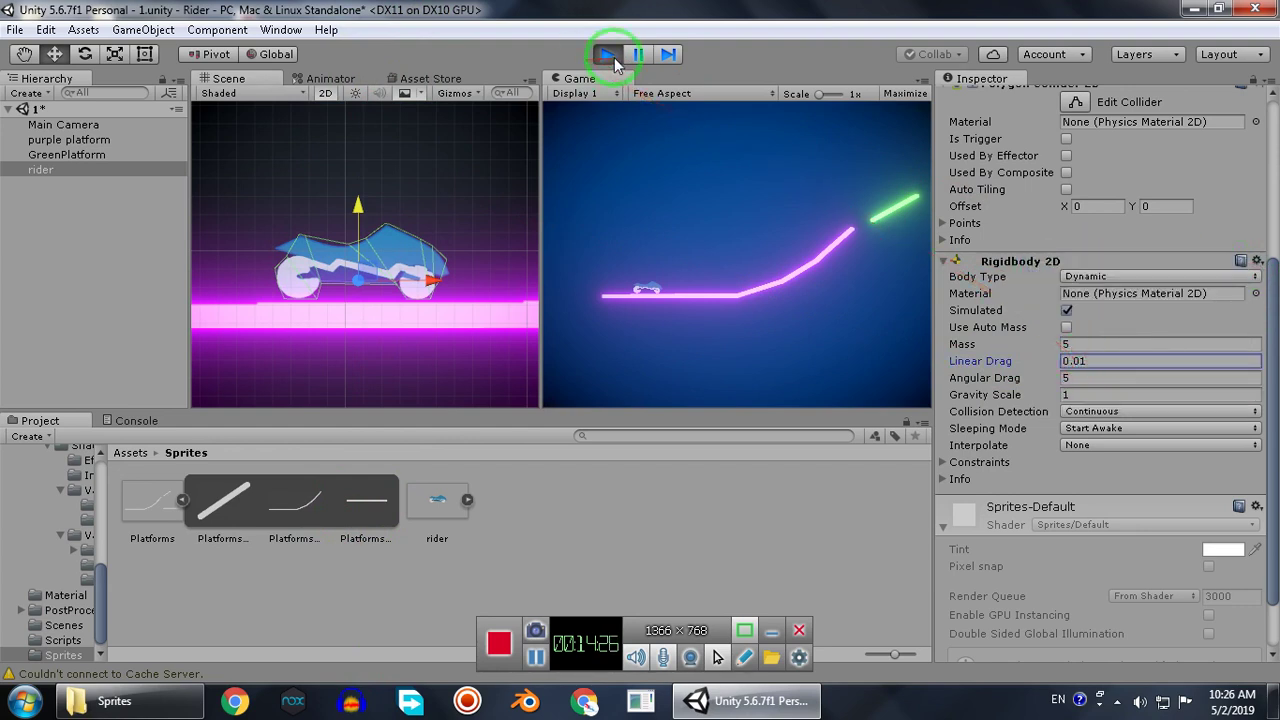
{"action": "right_click", "coordinate": [1058, 262]}
{"action": "left_click", "coordinate": [1052, 393]}
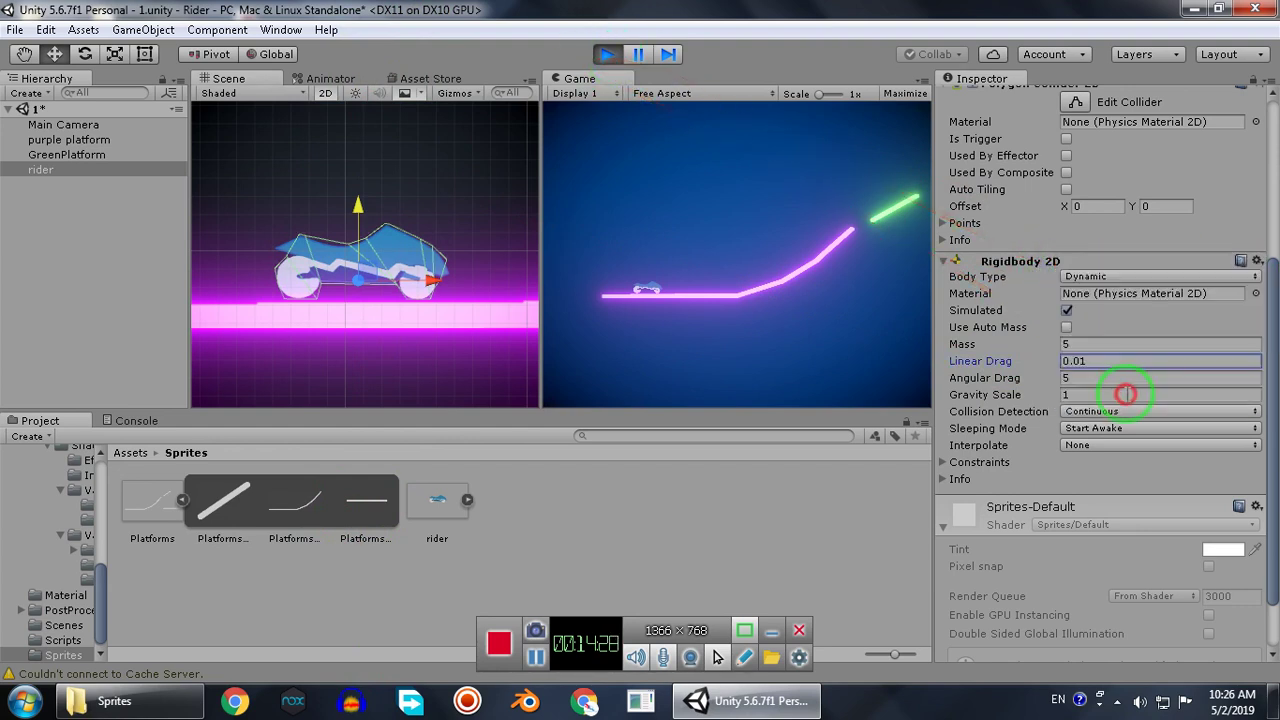
Copy the rider's Rigidbody 2D component during play mode, stop the game, paste the values back onto the component and save the scene.
{"action": "left_click", "coordinate": [622, 57]}
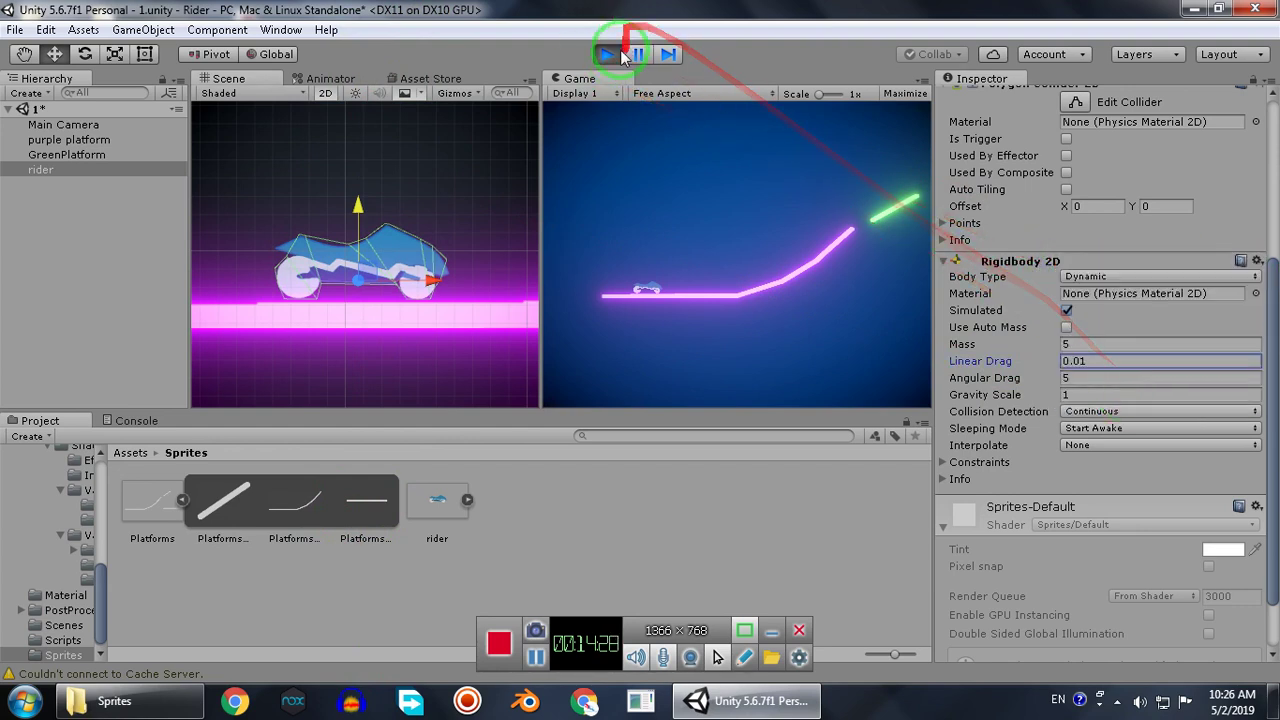
{"action": "right_click", "coordinate": [1028, 256]}
{"action": "left_click", "coordinate": [1074, 355]}
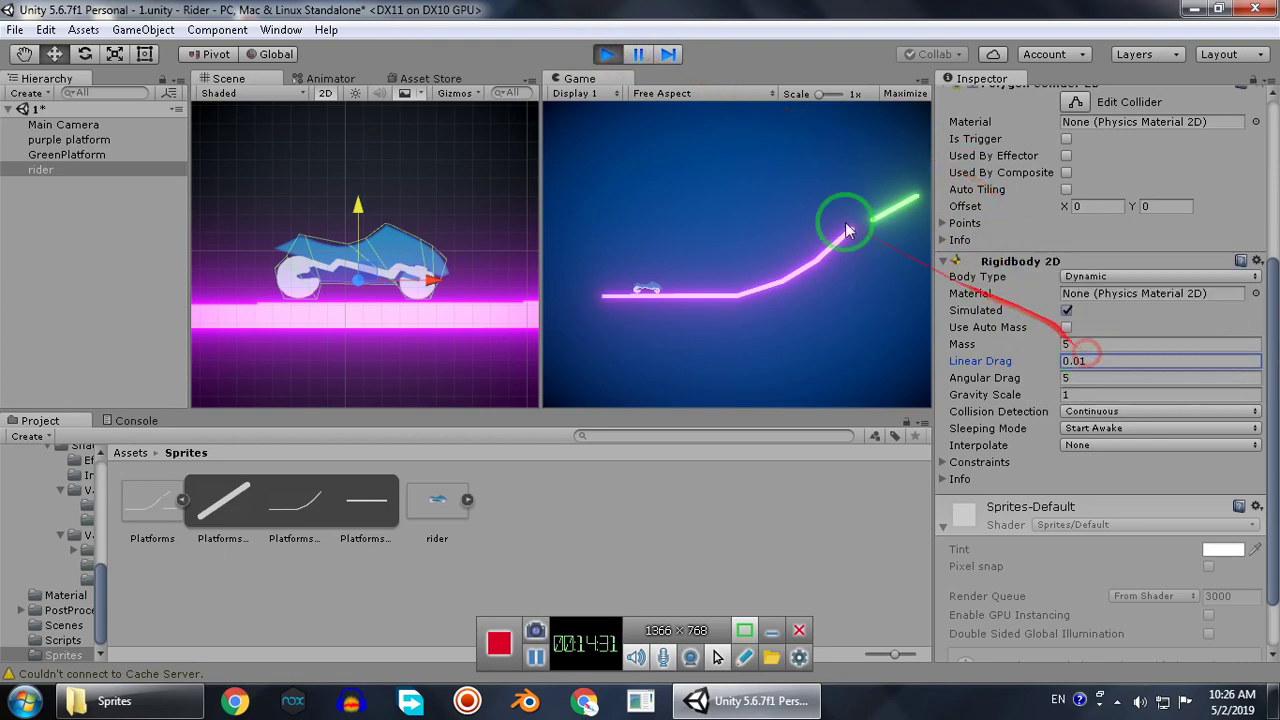
{"action": "left_click", "coordinate": [625, 57]}
{"action": "right_click", "coordinate": [1029, 261]}
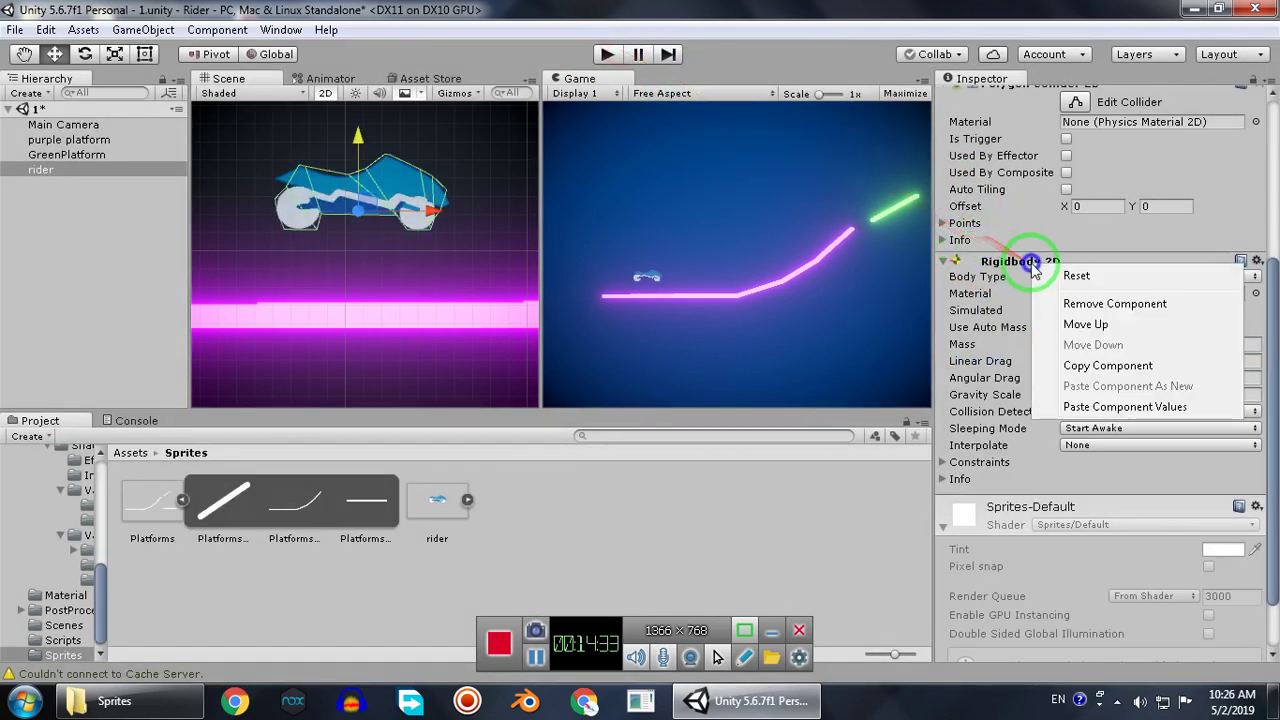
{"action": "left_click", "coordinate": [1113, 407]}
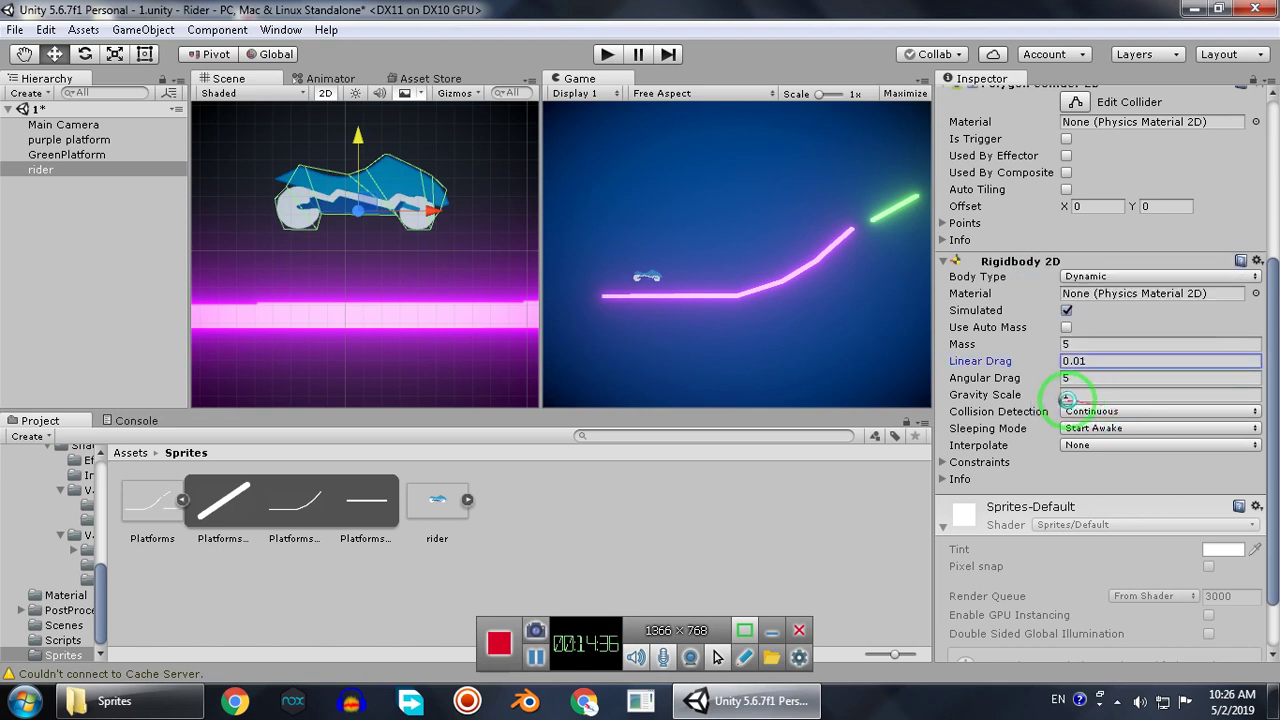
{"action": "key", "text": "ctrl+s"}
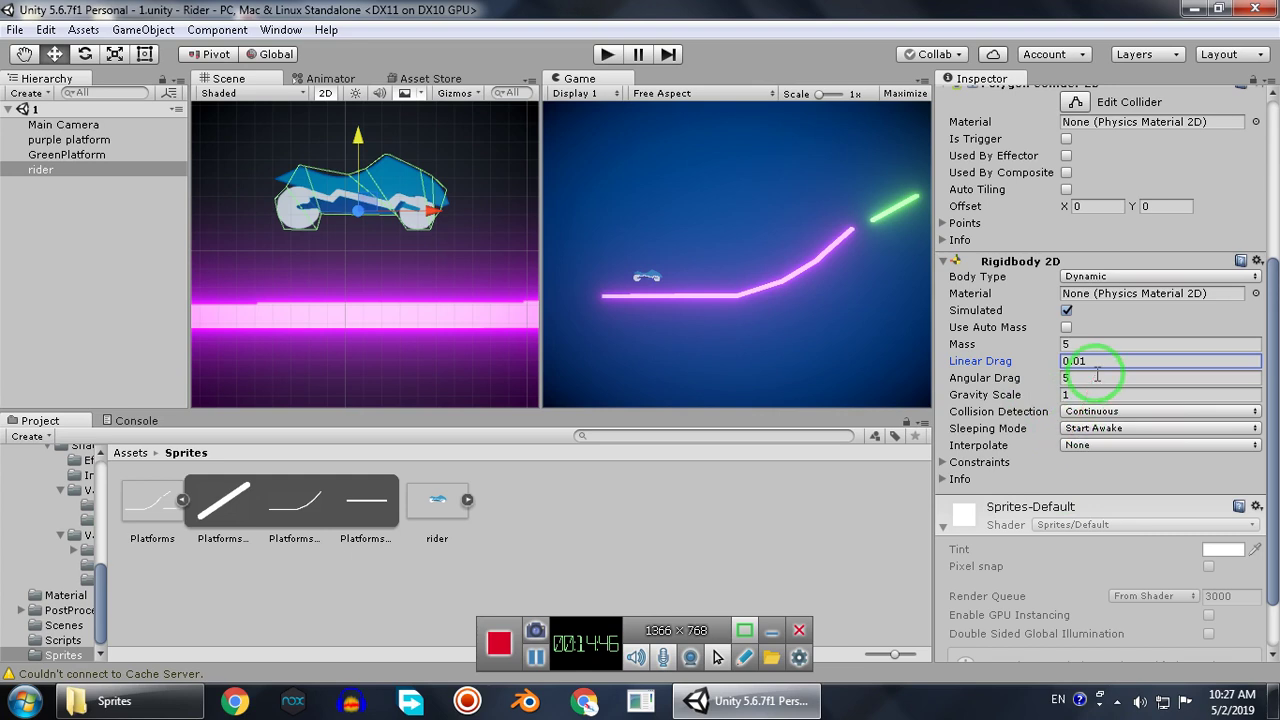
Open the Rider C# script from the project's Scripts folder in MonoDevelop.
{"action": "left_click", "coordinate": [662, 511]}
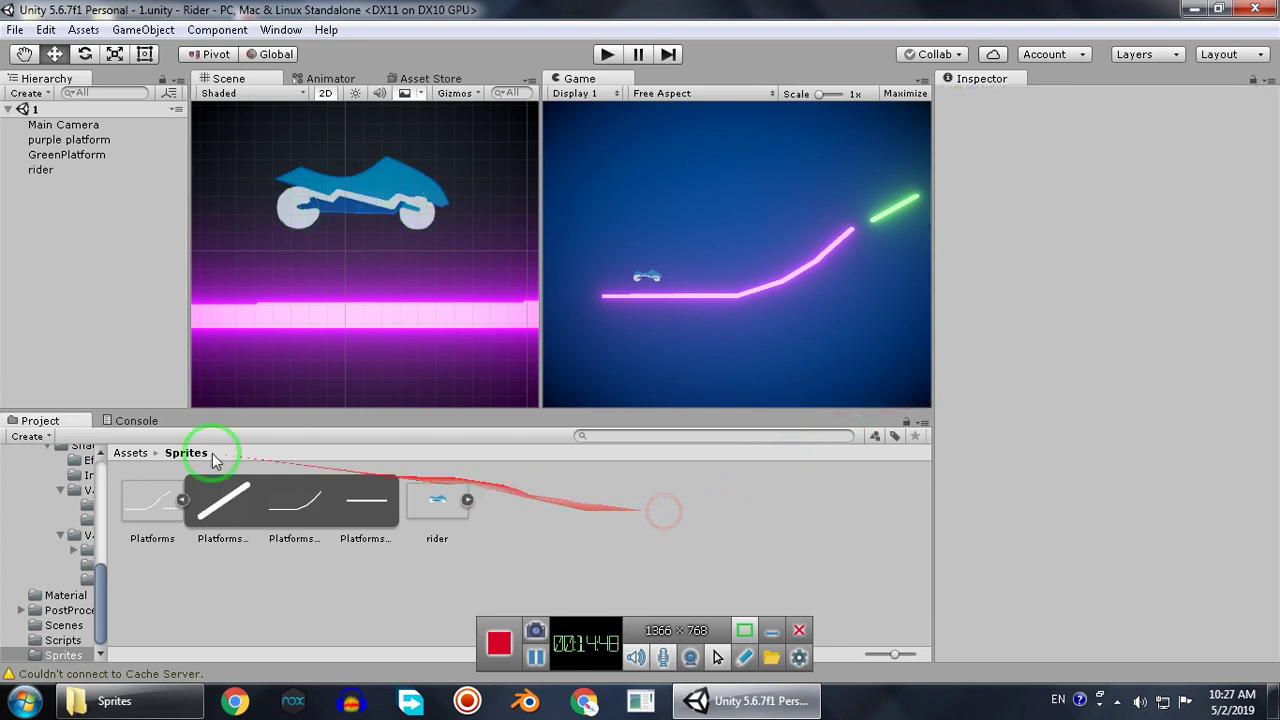
{"action": "left_click", "coordinate": [128, 452]}
{"action": "double_click", "coordinate": [448, 515]}
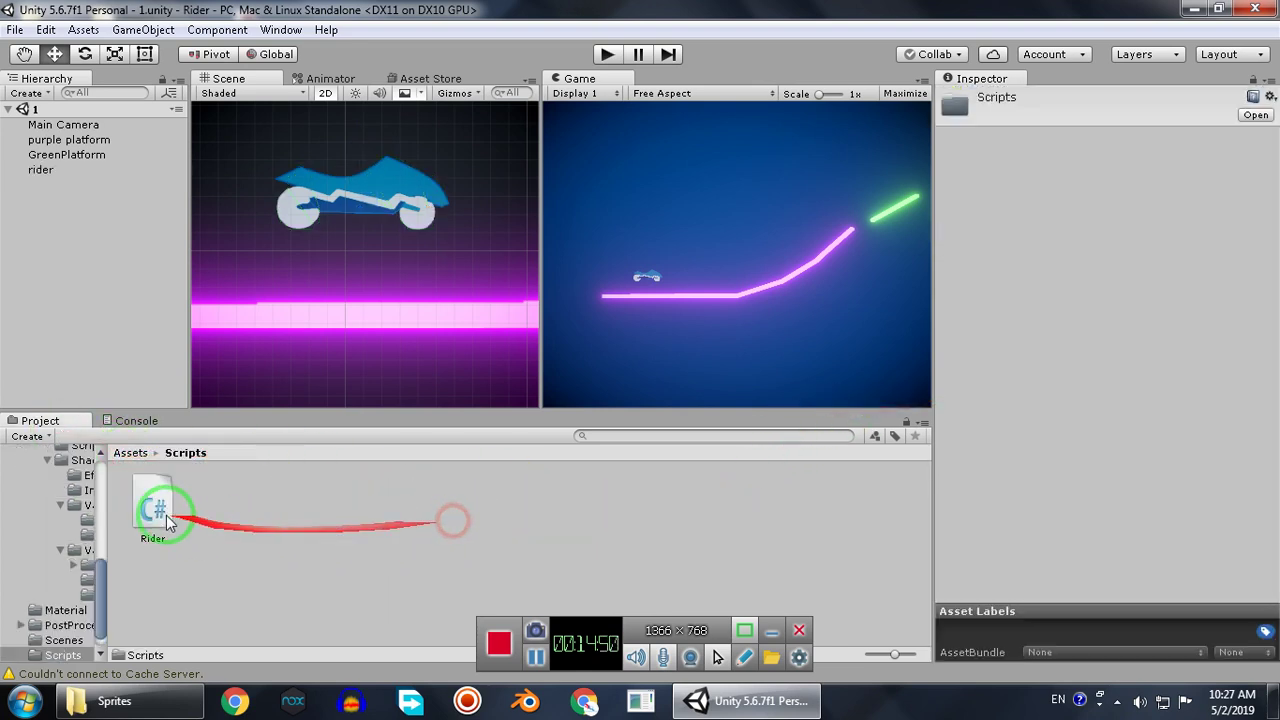
{"action": "left_click", "coordinate": [160, 515]}
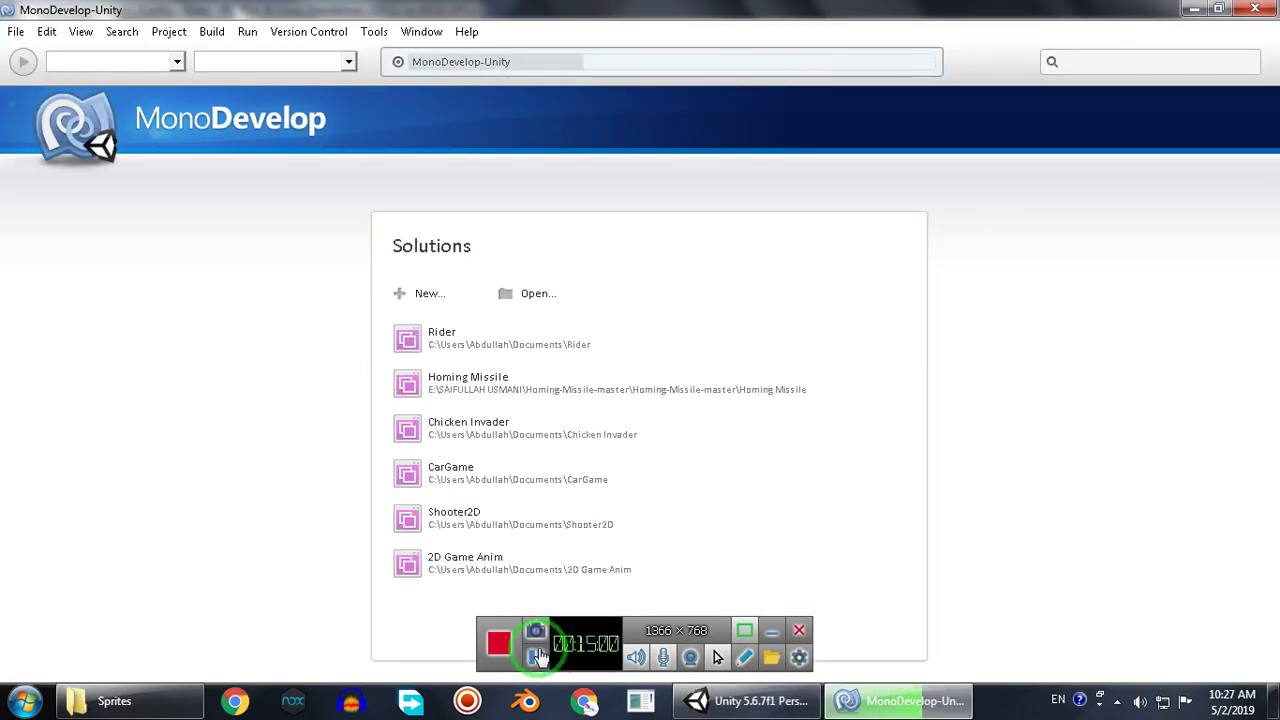
Declare the field "bool ismoving = false;" at the top of the Rider class, above the Start method.
{"action": "left_click", "coordinate": [295, 233]}
{"action": "left_click", "coordinate": [311, 220]}
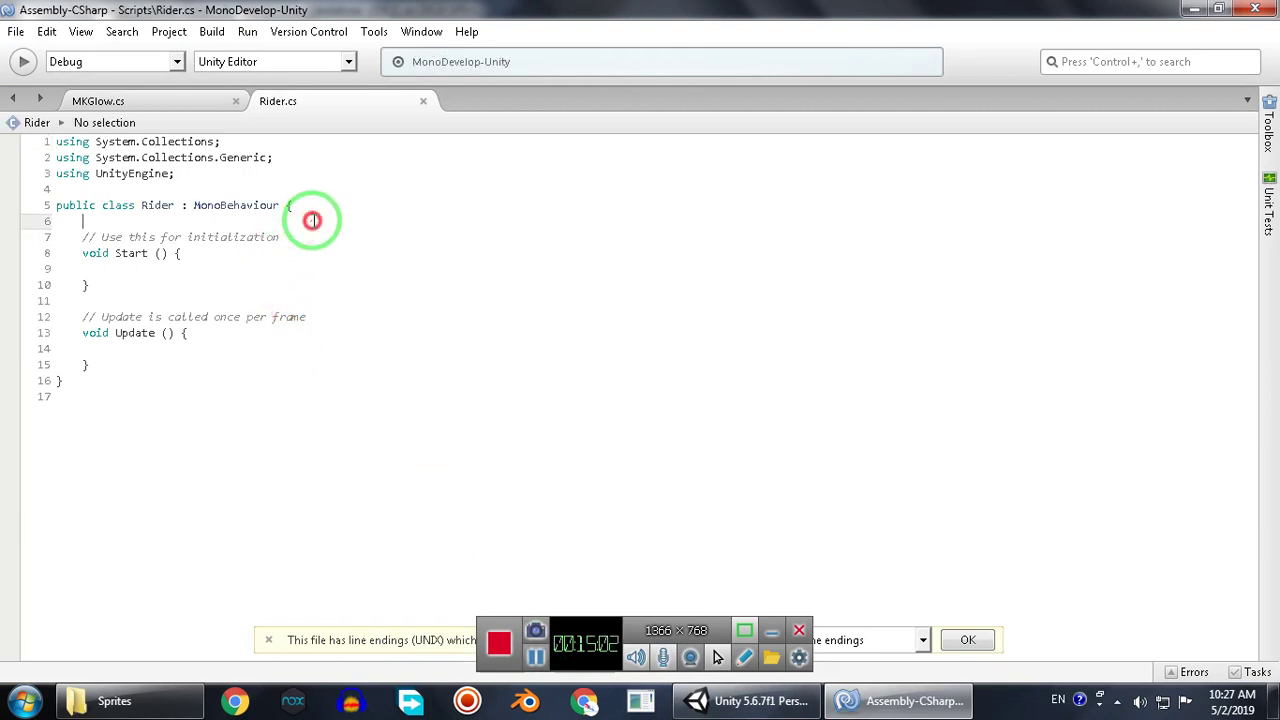
{"action": "key", "text": "Return"}
{"action": "key", "text": "Return"}
{"action": "key", "text": "Return"}
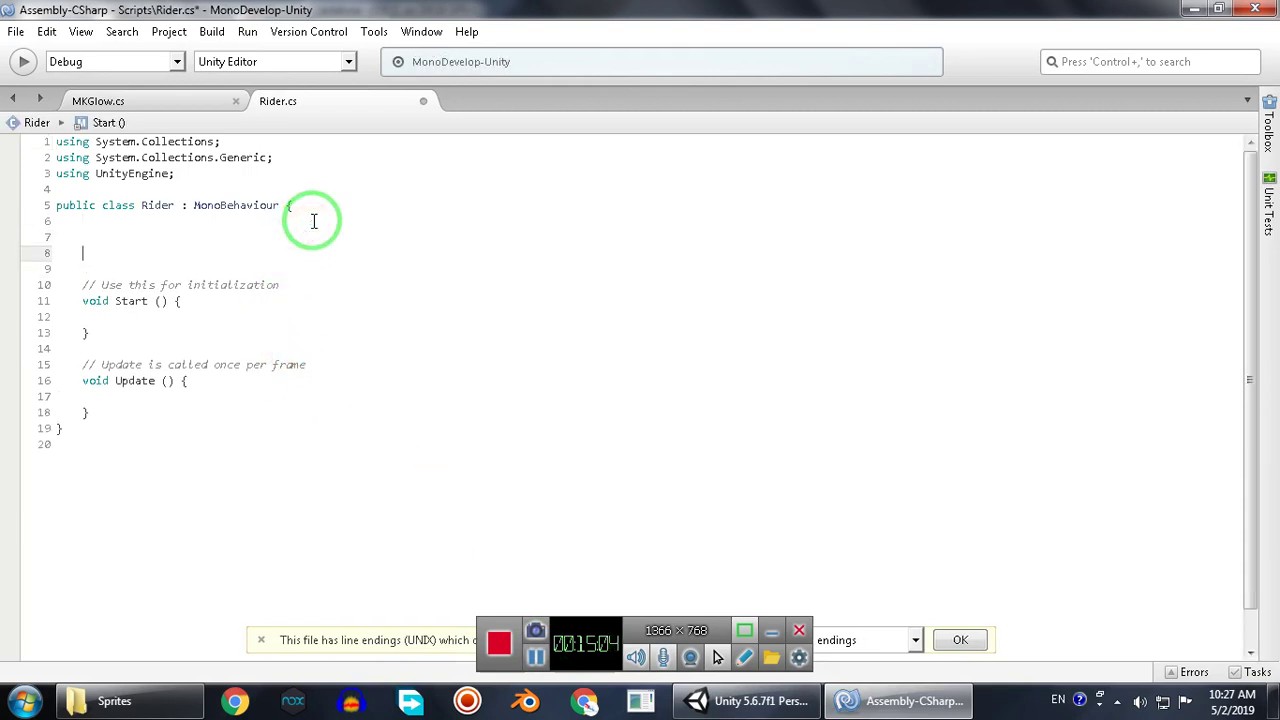
{"action": "key", "text": "Up"}
{"action": "key", "text": "Up"}
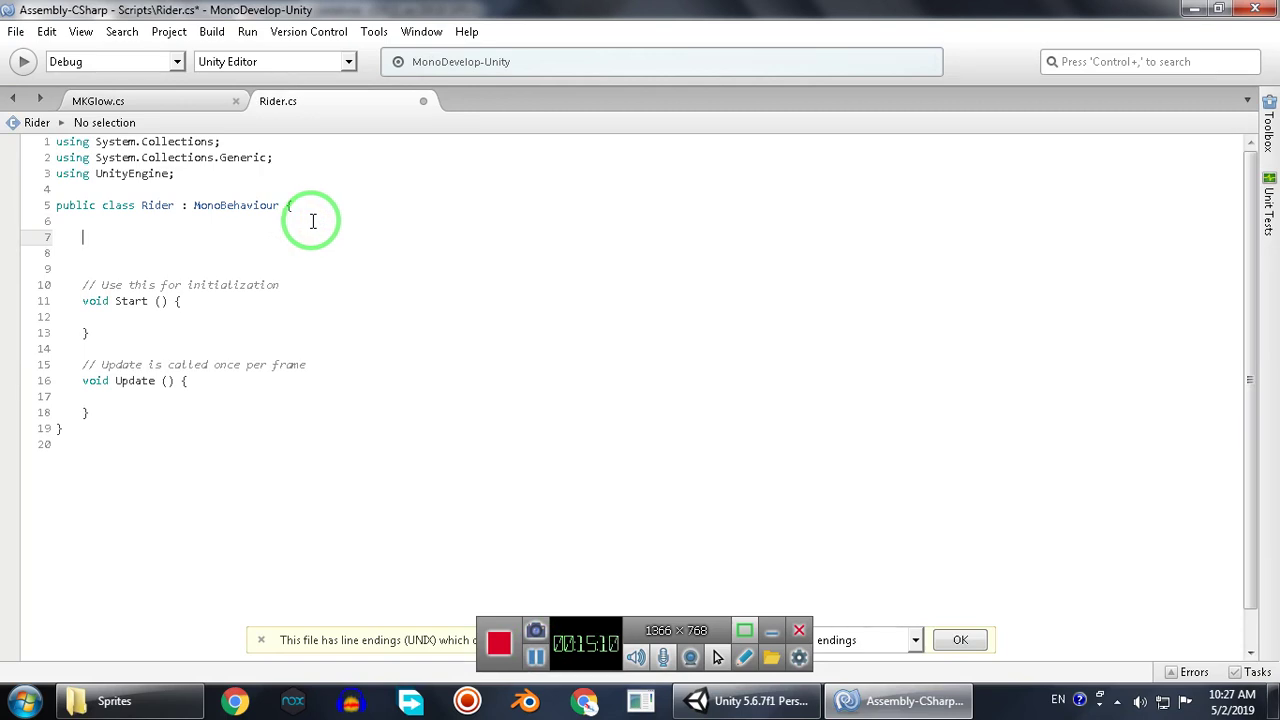
{"action": "type", "text": "bool"}
{"action": "type", "text": "fasle"}
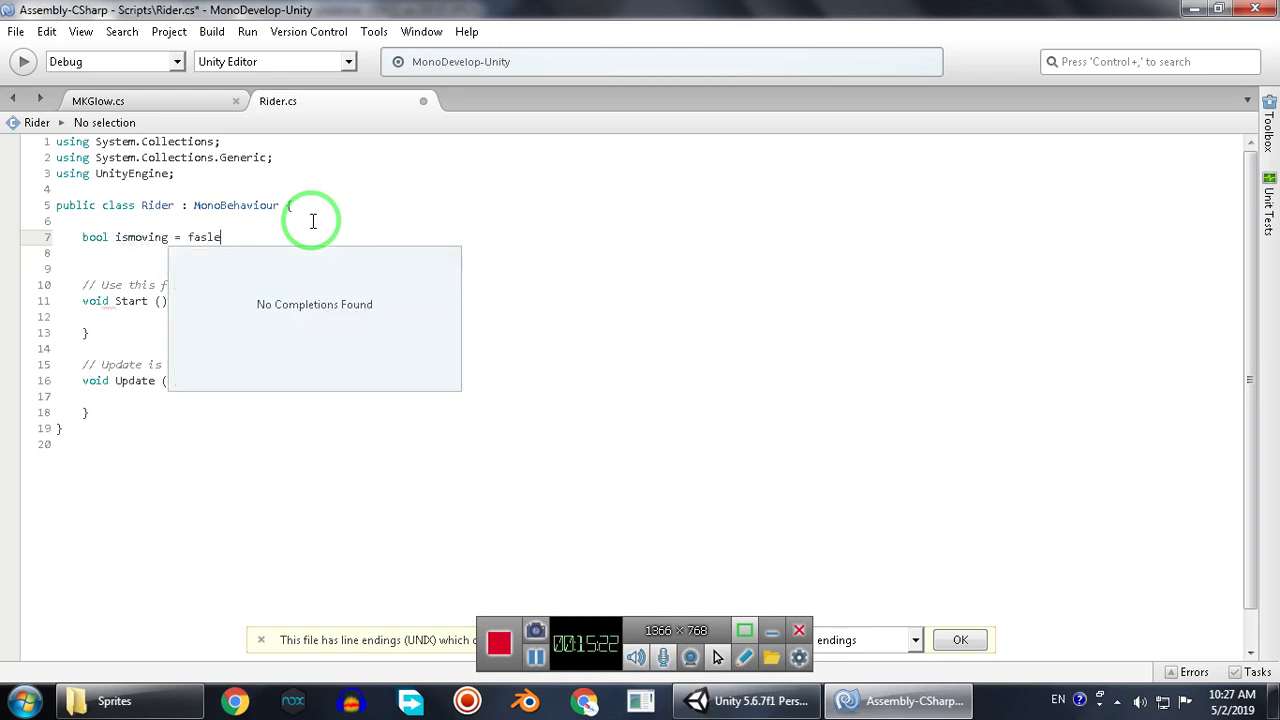
{"action": "key", "text": "BackSpace"}
{"action": "key", "text": "BackSpace"}
{"action": "key", "text": "BackSpace"}
{"action": "key", "text": "BackSpace"}
{"action": "key", "text": "BackSpace"}
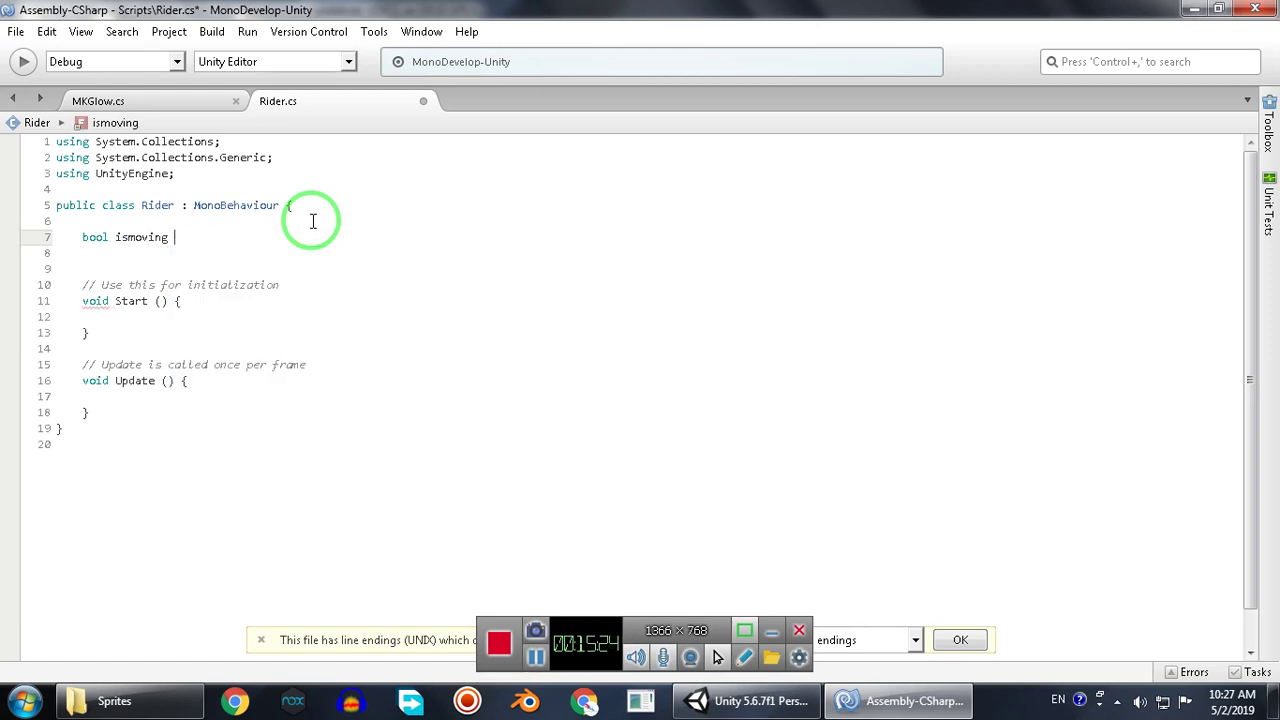
{"action": "type", "text": ";"}
{"action": "type", "text": "false"}
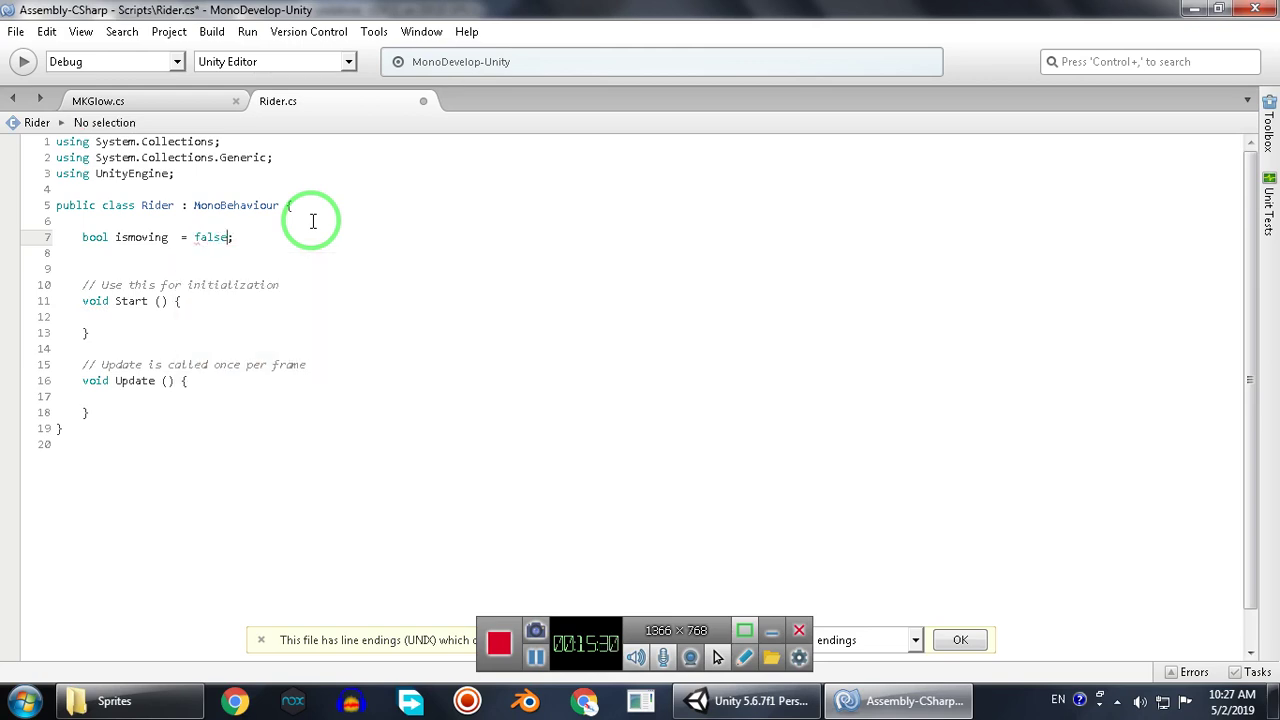
Declare the field "public Rigidbody2D rb;" on the line below the ismoving field.
{"action": "key", "text": "Return"}
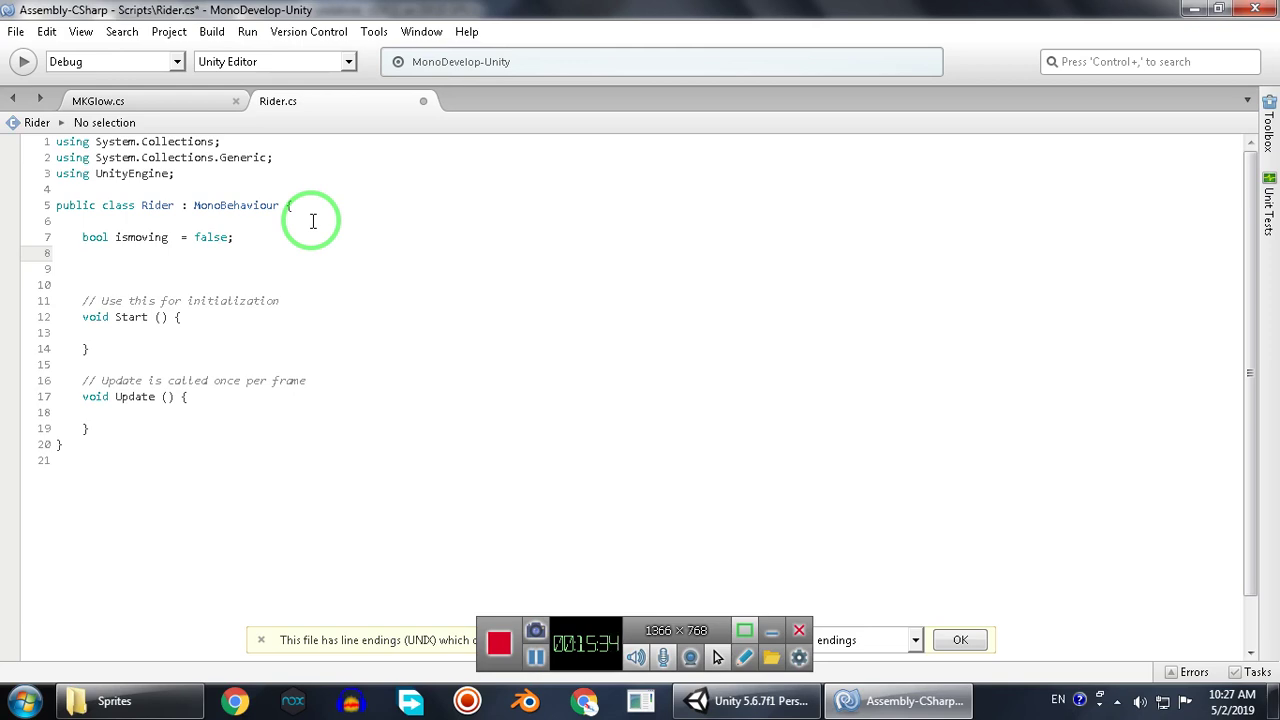
{"action": "type", "text": "pu"}
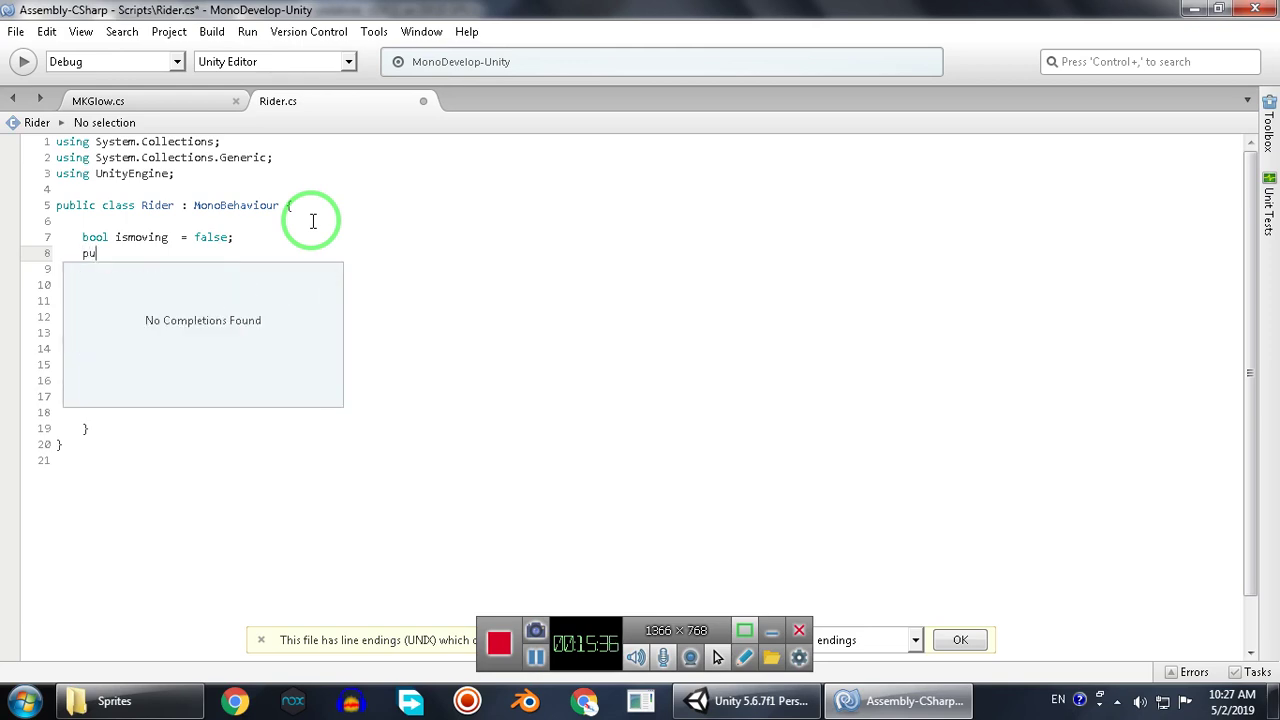
{"action": "type", "text": "Ri"}
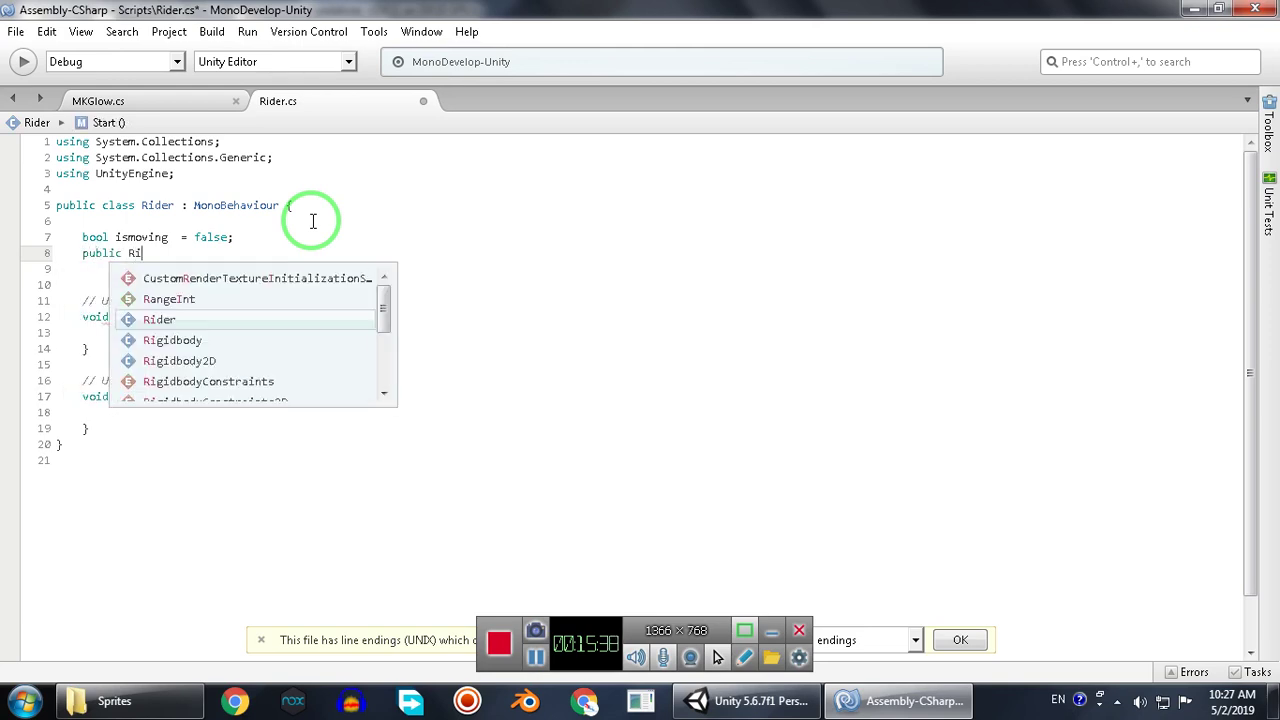
{"action": "key", "text": "Down"}
{"action": "key", "text": "Down"}
{"action": "type", "text": "gidbody2D "}
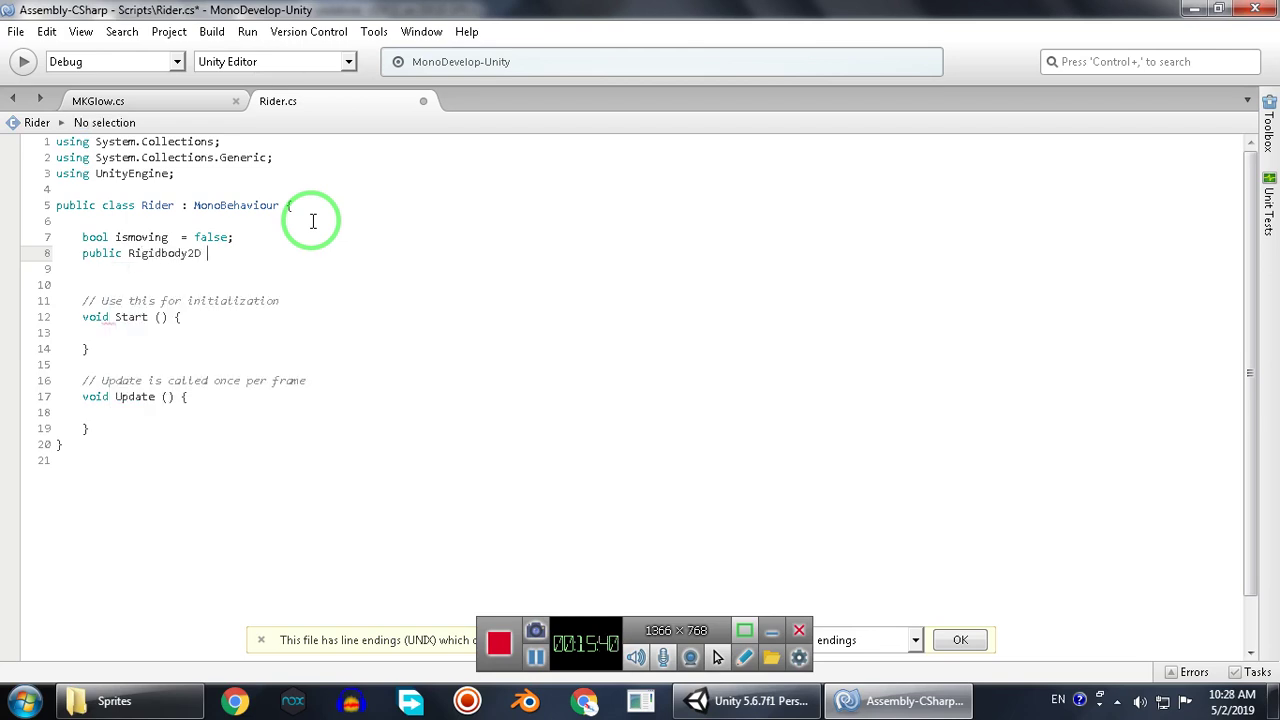
{"action": "type", "text": "rb;"}
Add an if block with the condition Input.GetButtonDown ("Fire1") inside the Update method.
{"action": "mouse_move", "coordinate": [245, 150]}
{"action": "left_mouse_down"}
{"action": "mouse_move", "coordinate": [150, 245]}
{"action": "mouse_move", "coordinate": [129, 414]}
{"action": "left_mouse_up"}
{"action": "double_click", "coordinate": [141, 237]}
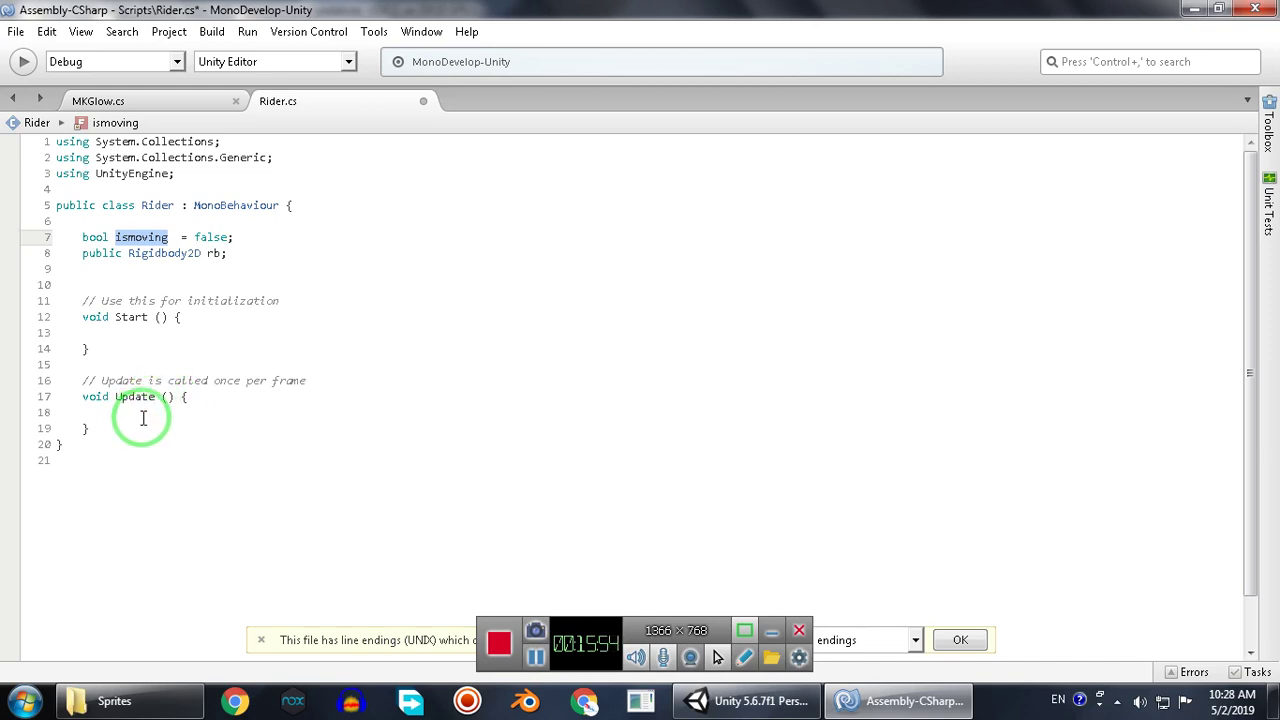
{"action": "left_click", "coordinate": [140, 418]}
{"action": "key", "text": "Return"}
{"action": "left_click", "coordinate": [142, 418]}
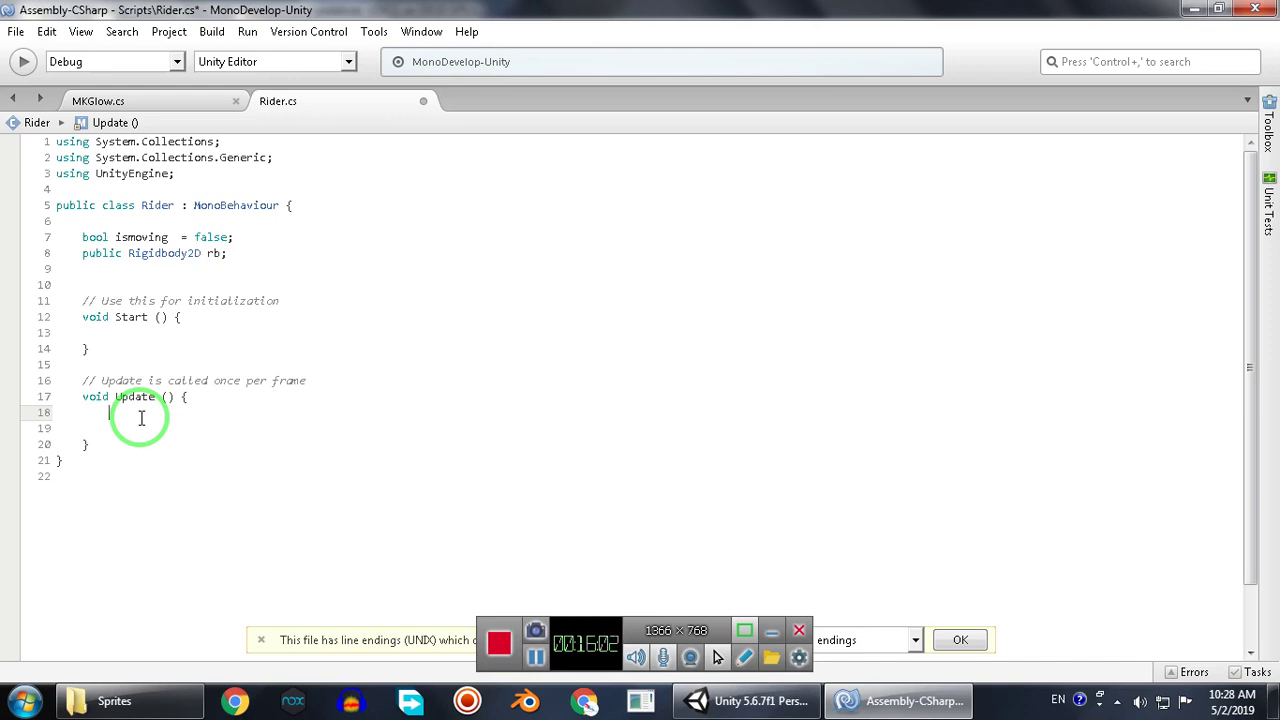
{"action": "type", "text": "if "}
{"action": "type", "text": "(Input."}
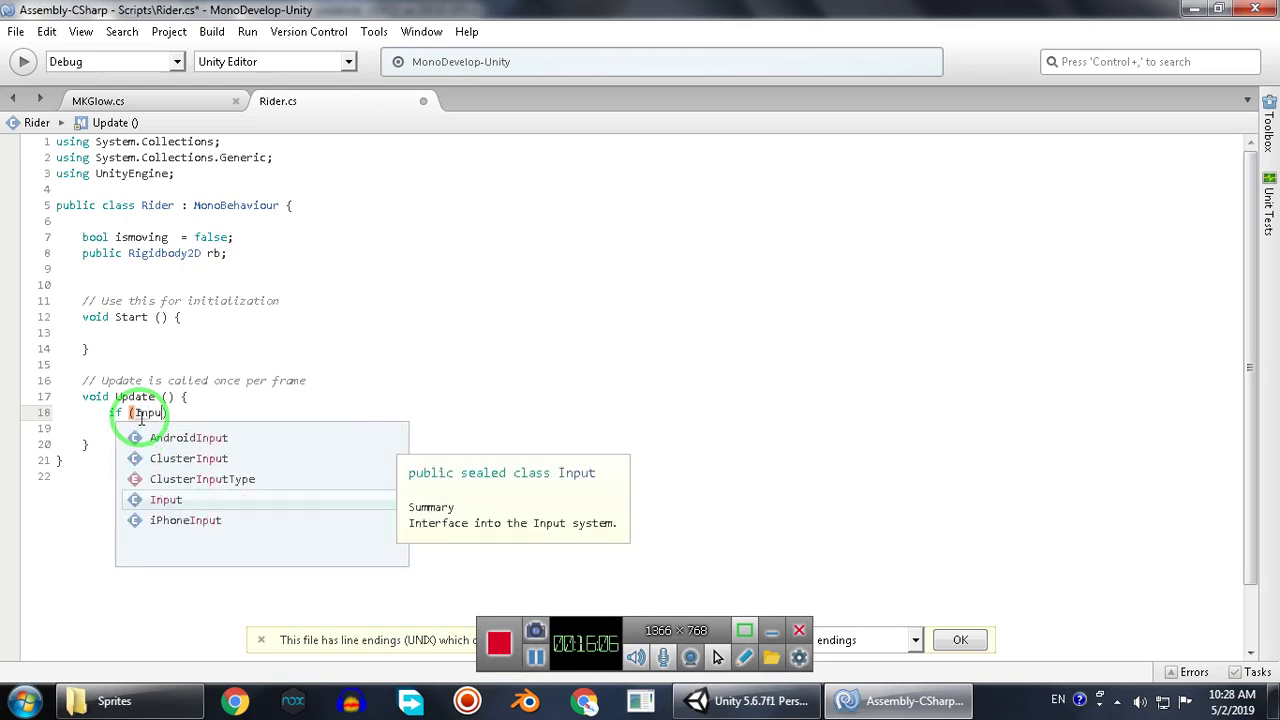
{"action": "type", "text": "Ge"}
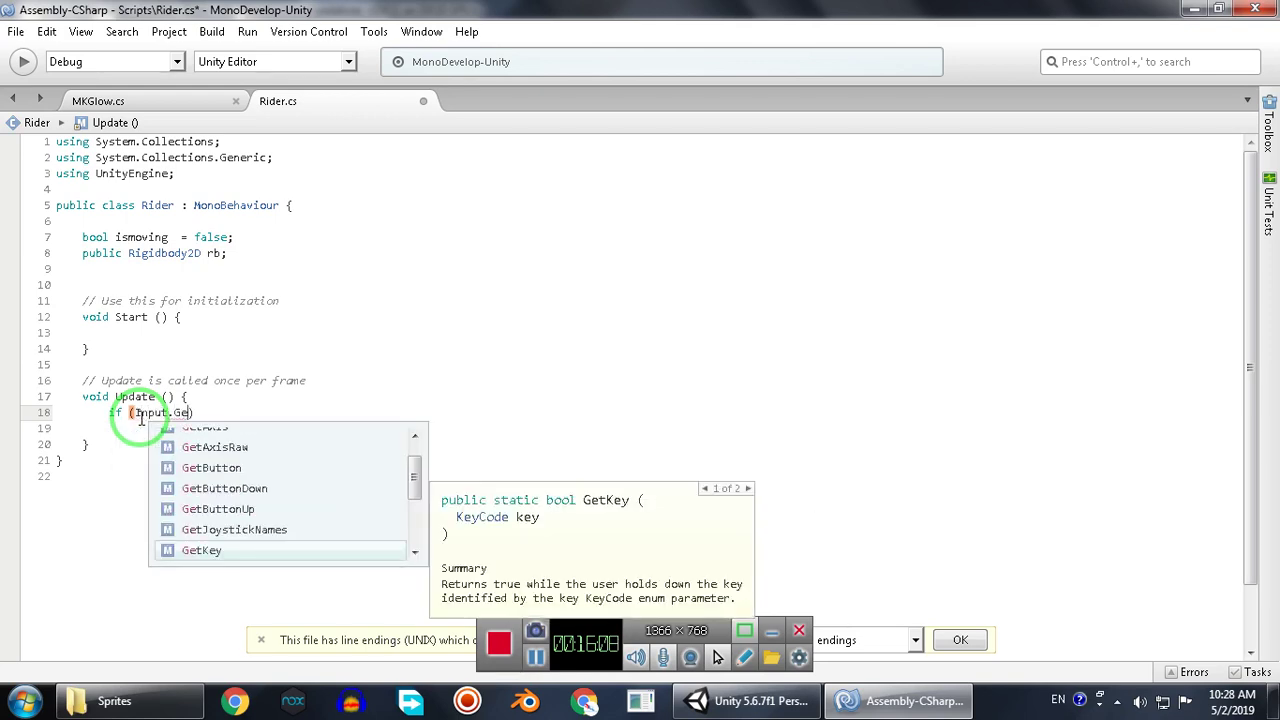
{"action": "type", "text": "tButton"}
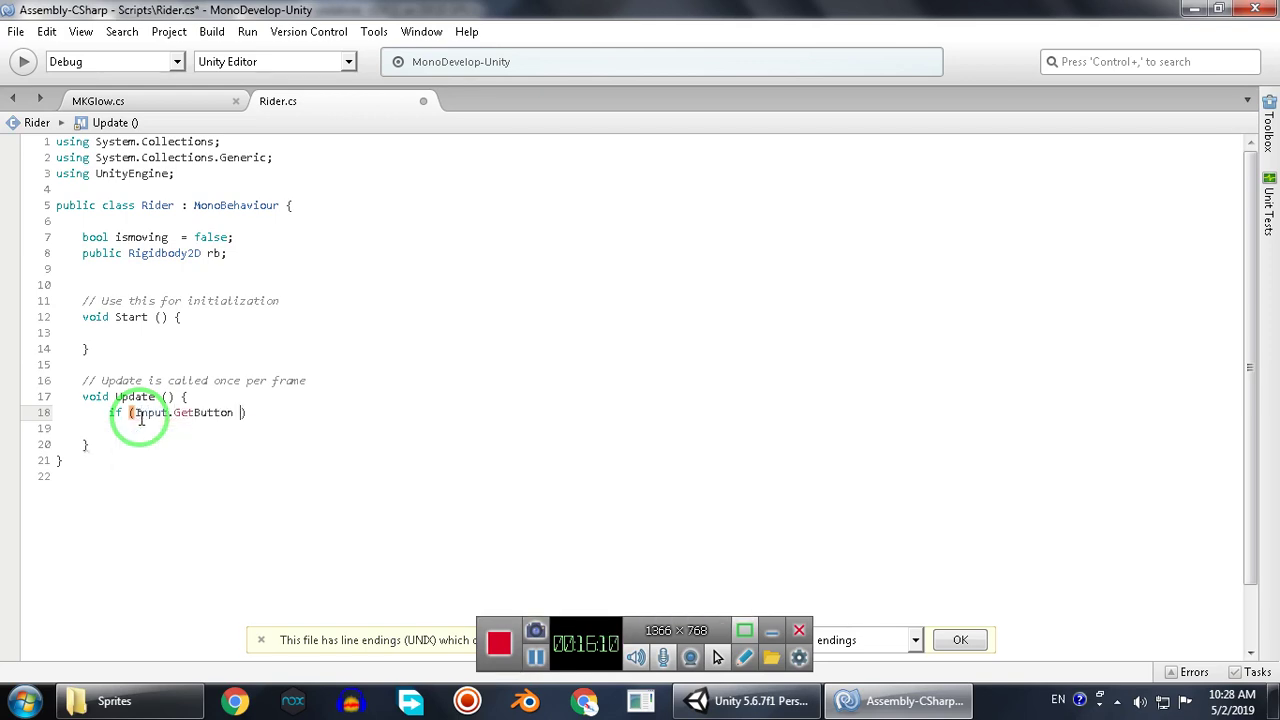
{"action": "key", "text": "BackSpace"}
{"action": "type", "text": "Down ()"}
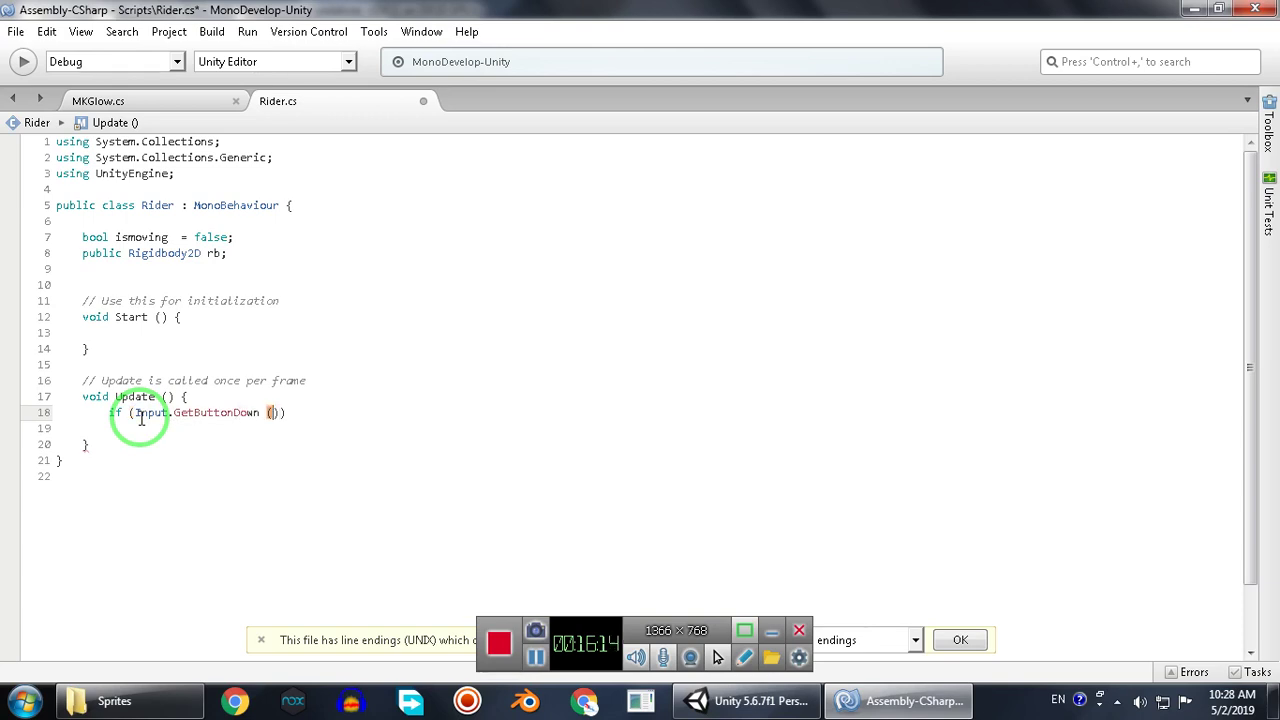
{"action": "type", "text": "\"Fire1"}
{"action": "key", "text": "End"}
{"action": "key", "text": "Return"}
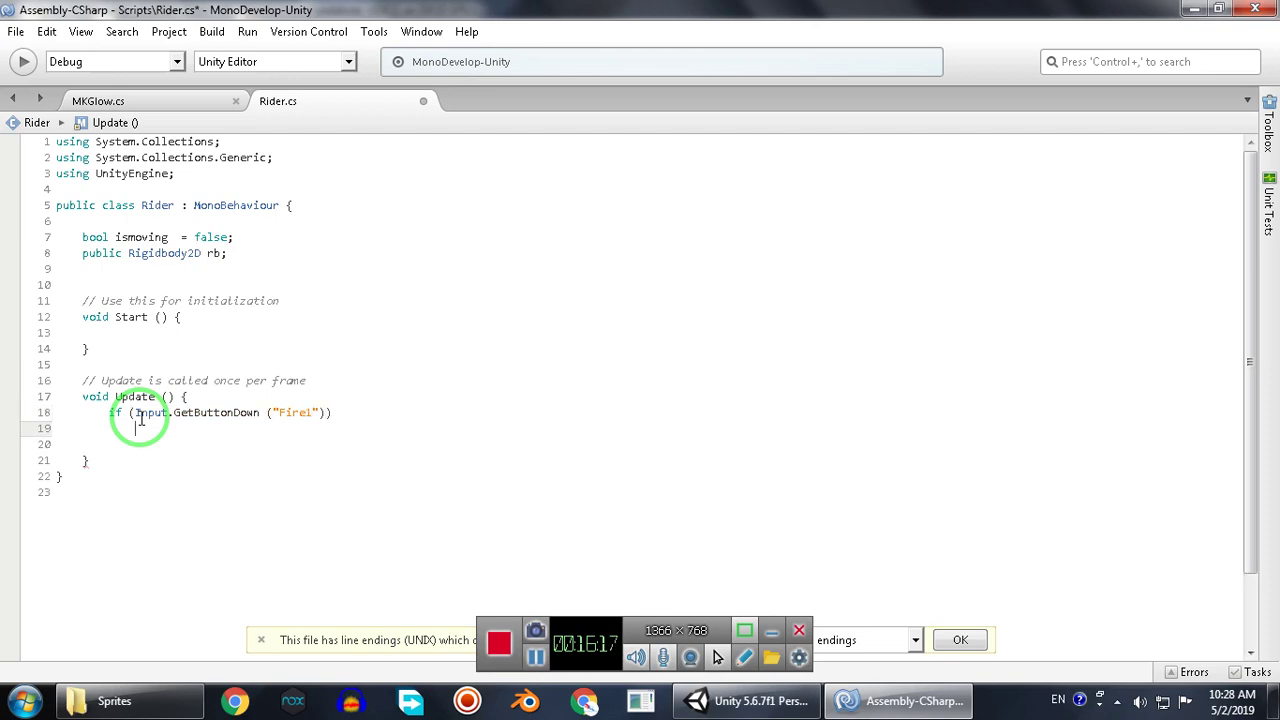
{"action": "key", "text": "Return"}
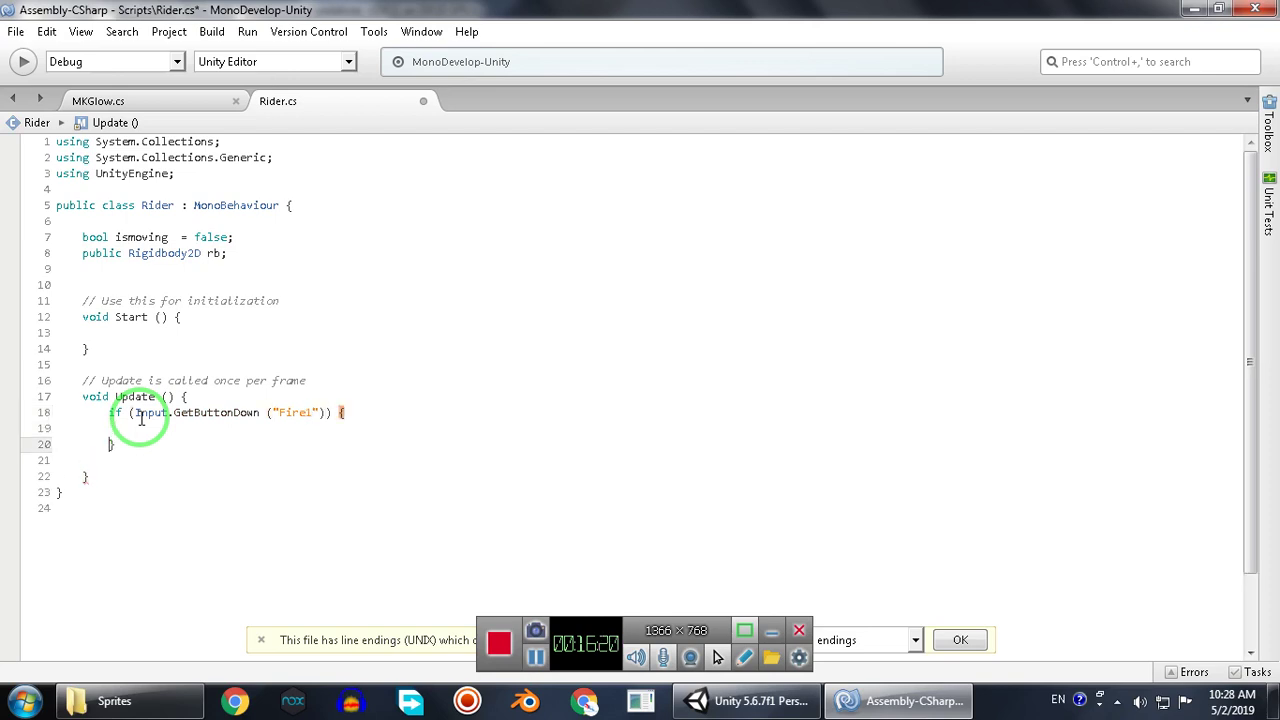
Write "ismoving = true;" inside the GetButtonDown block.
{"action": "key", "text": "Up"}
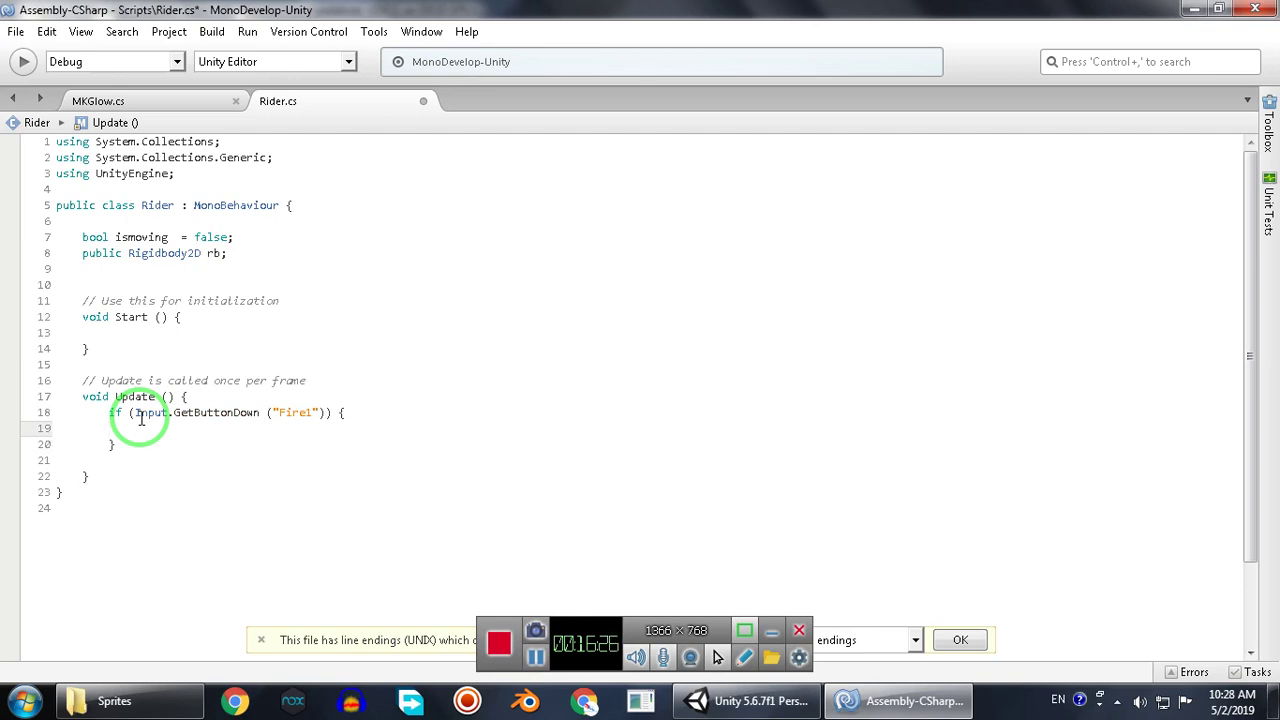
{"action": "type", "text": "is"}
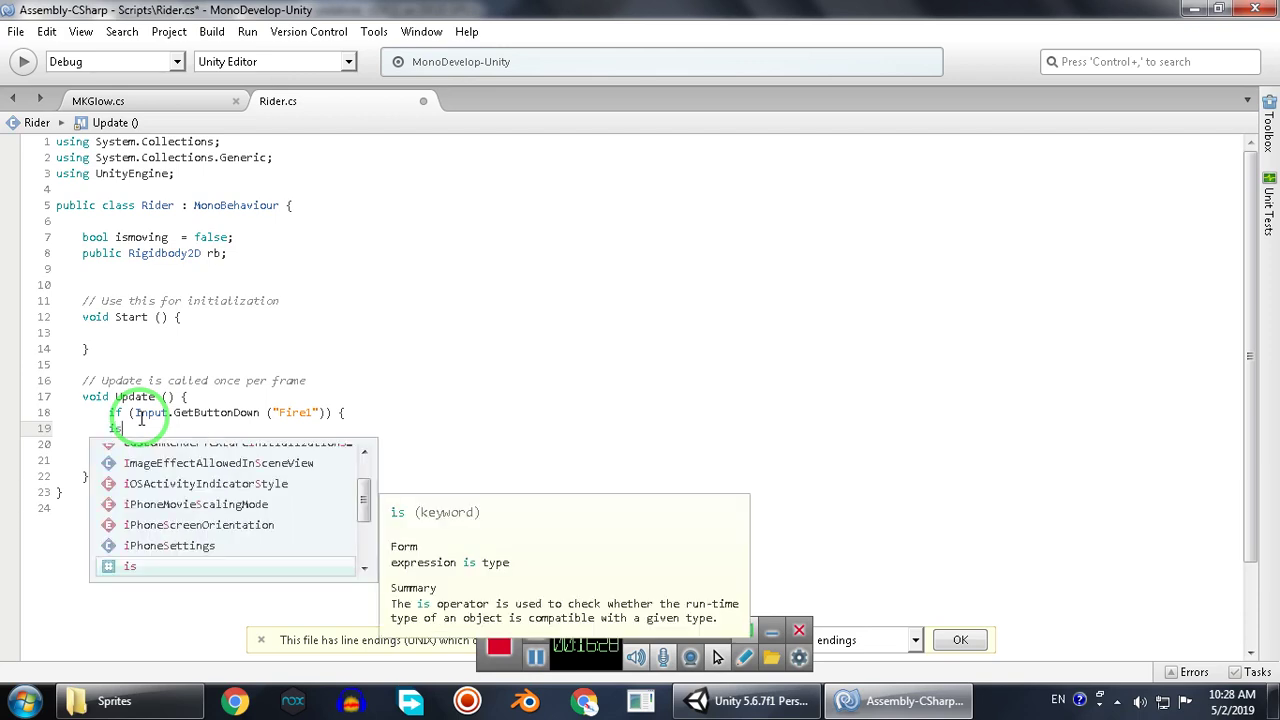
{"action": "type", "text": "moving "}
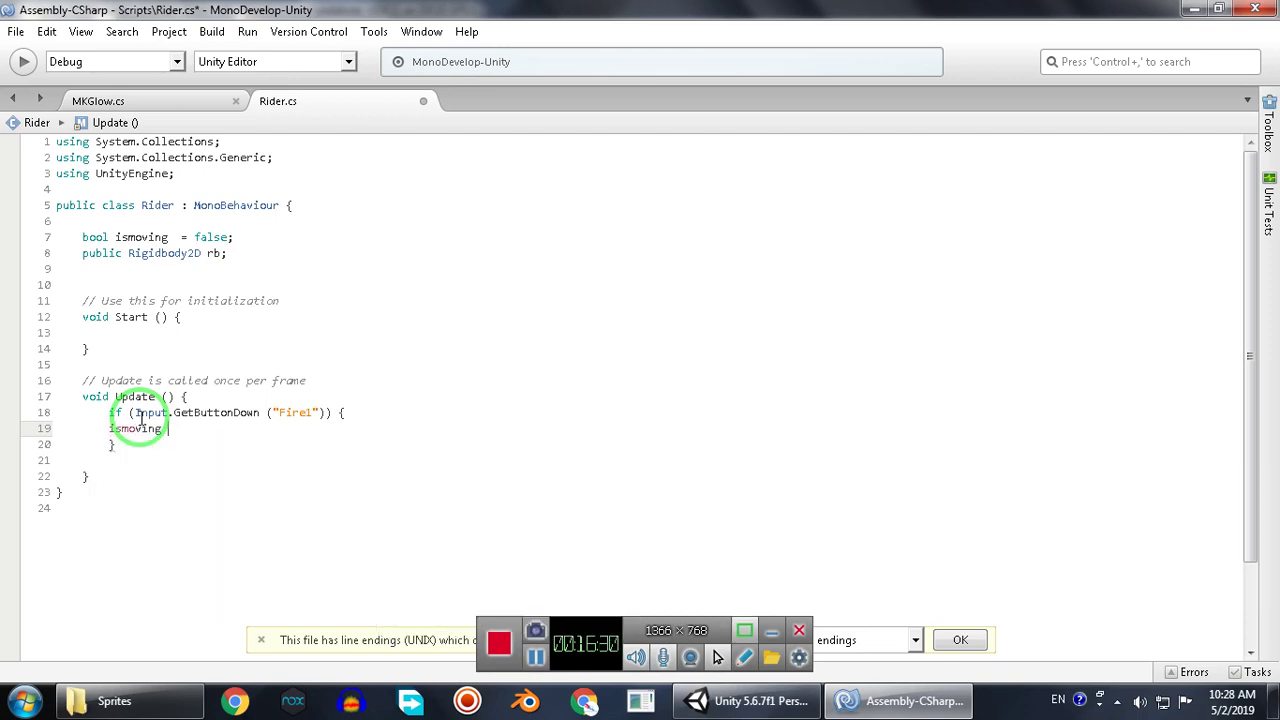
{"action": "type", "text": "= true;"}
{"action": "key", "text": "Down"}
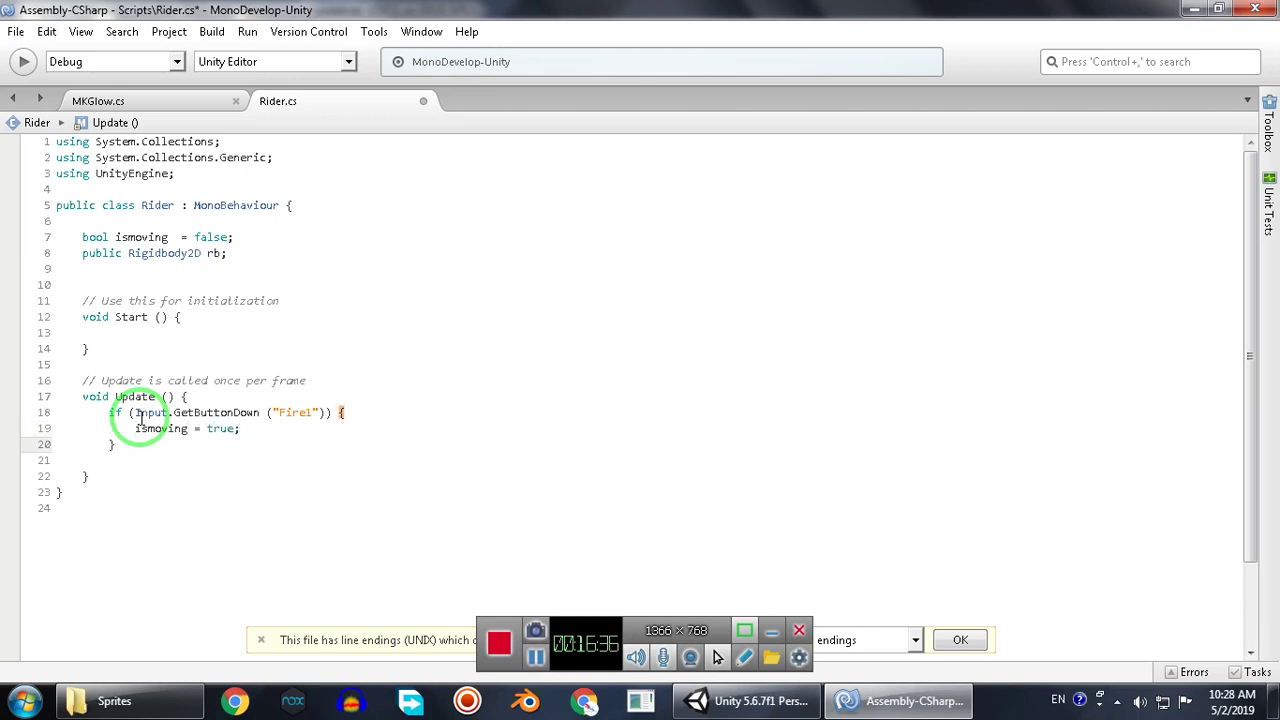
Duplicate the whole GetButtonDown if block directly below the original in Update.
{"action": "key", "text": "shift+Up"}
{"action": "key", "text": "shift+Up"}
{"action": "key", "text": "shift+Up"}
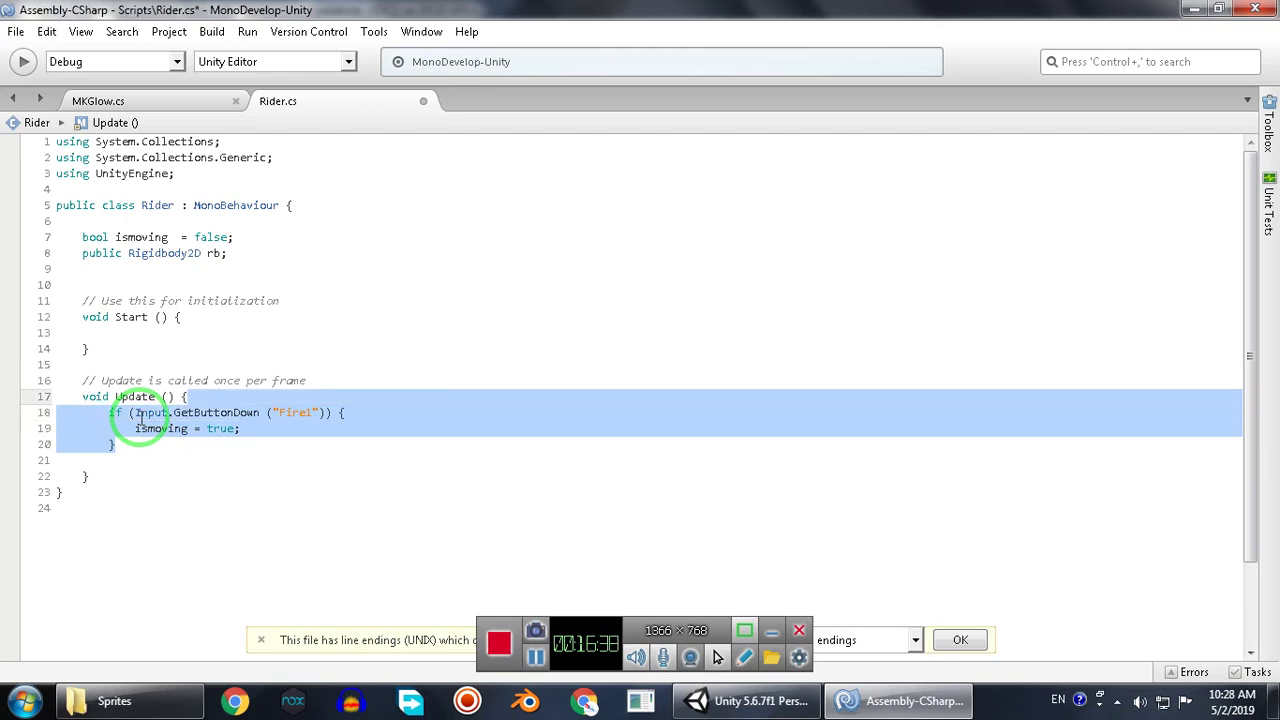
{"action": "key", "text": "Down"}
{"action": "key", "text": "Down"}
{"action": "key", "text": "Down"}
Set ismoving to false in the duplicated if block.
{"action": "key", "text": "Up"}
{"action": "key", "text": "Right"}
{"action": "key", "text": "Right"}
{"action": "key", "text": "Right"}
{"action": "key", "text": "Right"}
{"action": "key", "text": "Right"}
{"action": "key", "text": "Right"}
{"action": "key", "text": "Right"}
{"action": "key", "text": "Right"}
{"action": "key", "text": "Right"}
{"action": "key", "text": "Right"}
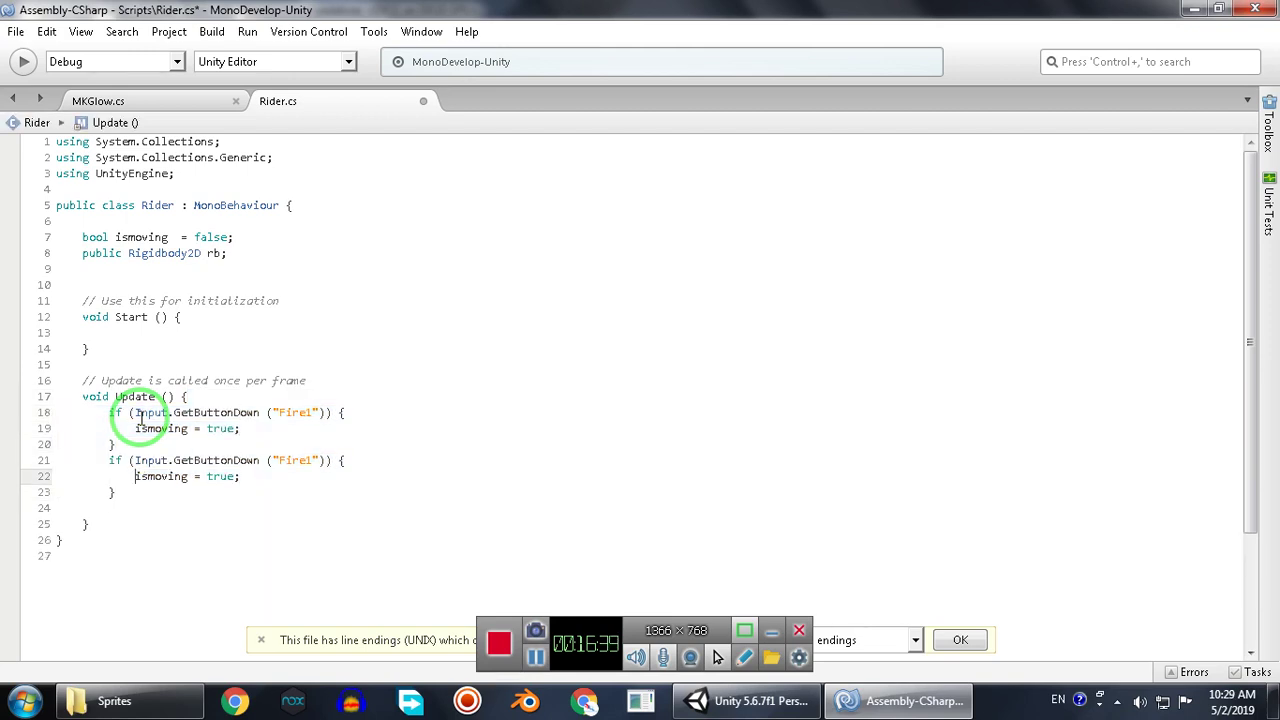
{"action": "key", "text": "shift+Right"}
{"action": "key", "text": "shift+Right"}
{"action": "key", "text": "shift+Right"}
{"action": "key", "text": "shift+Right"}
{"action": "type", "text": "false"}
Change the duplicated block's condition to Input.GetButtonUp ("Fire1") and add two blank lines after the block.
{"action": "key", "text": "Up"}
{"action": "key", "text": "shift+Right"}
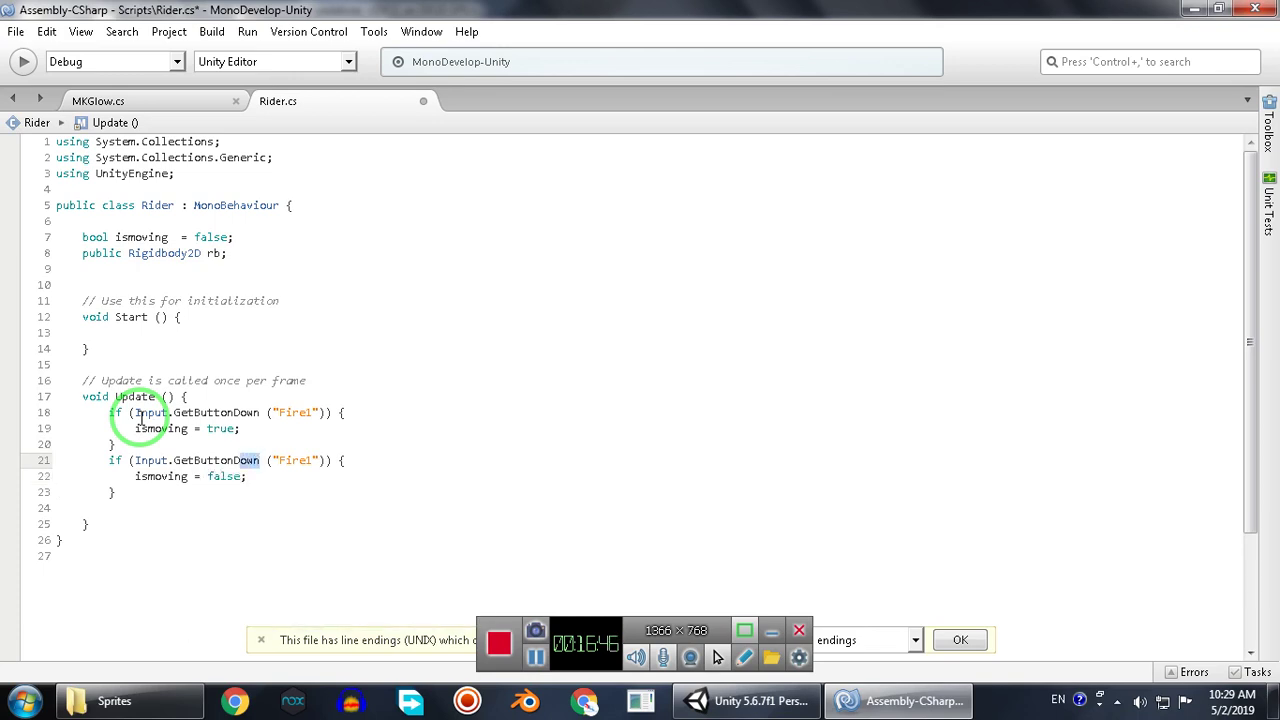
{"action": "type", "text": "Up"}
{"action": "key", "text": "Down"}
{"action": "key", "text": "Down"}
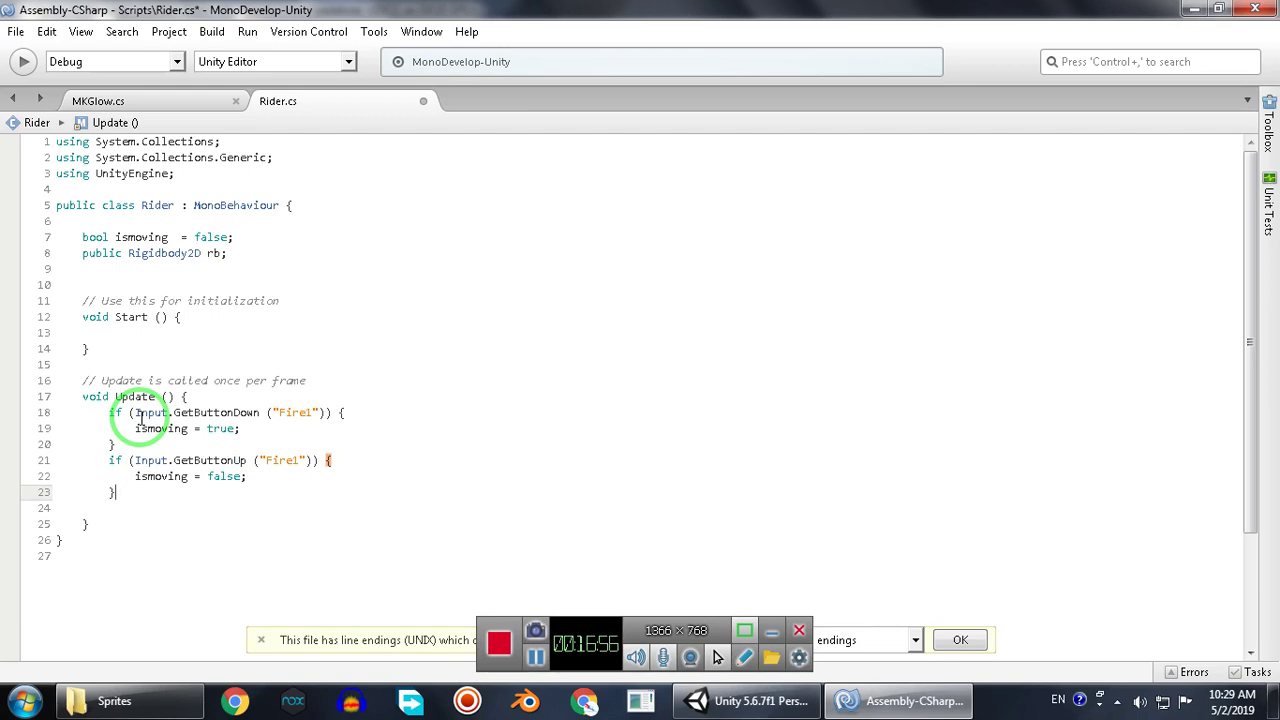
{"action": "key", "text": "Return"}
{"action": "key", "text": "Return"}
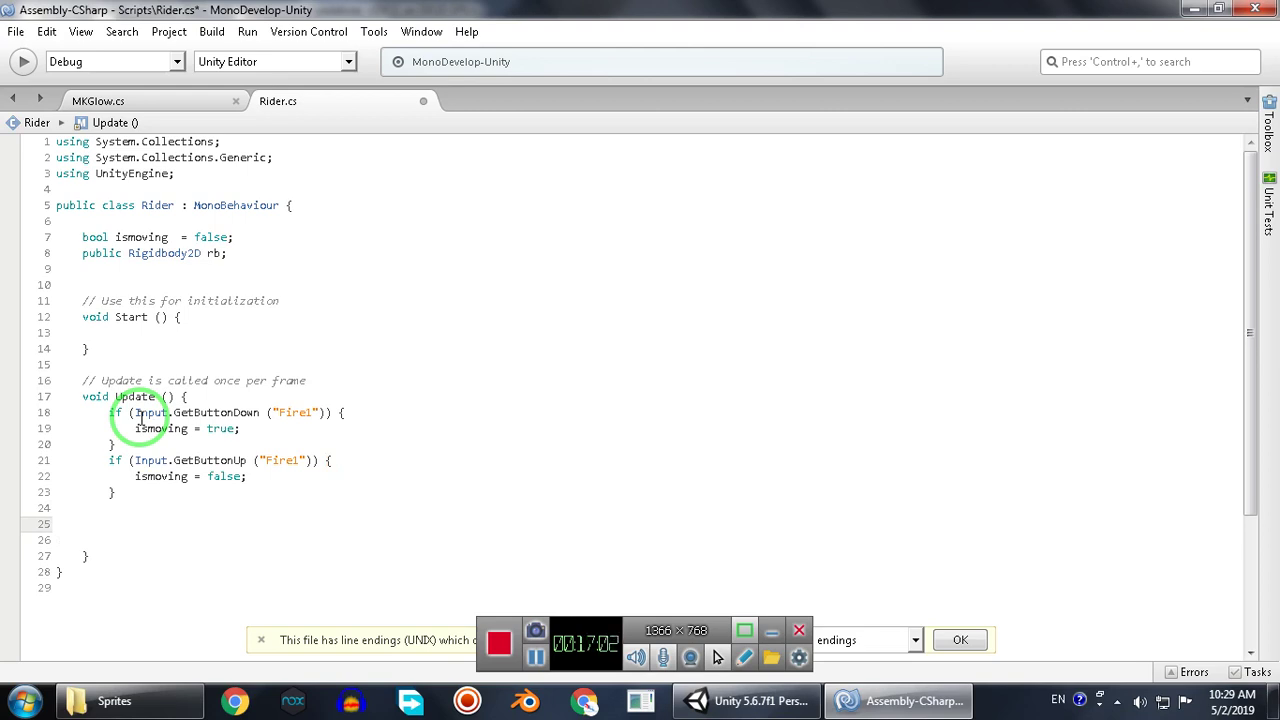
Declare "bool isGrounded = true;" above the ismoving variable in the Rider class and save the script.
{"action": "key", "text": "Up"}
{"action": "key", "text": "Up"}
{"action": "key", "text": "Up"}
{"action": "key", "text": "Up"}
{"action": "key", "text": "Up"}
{"action": "key", "text": "Up"}
{"action": "key", "text": "Up"}
{"action": "key", "text": "Up"}
{"action": "key", "text": "Up"}
{"action": "key", "text": "Up"}
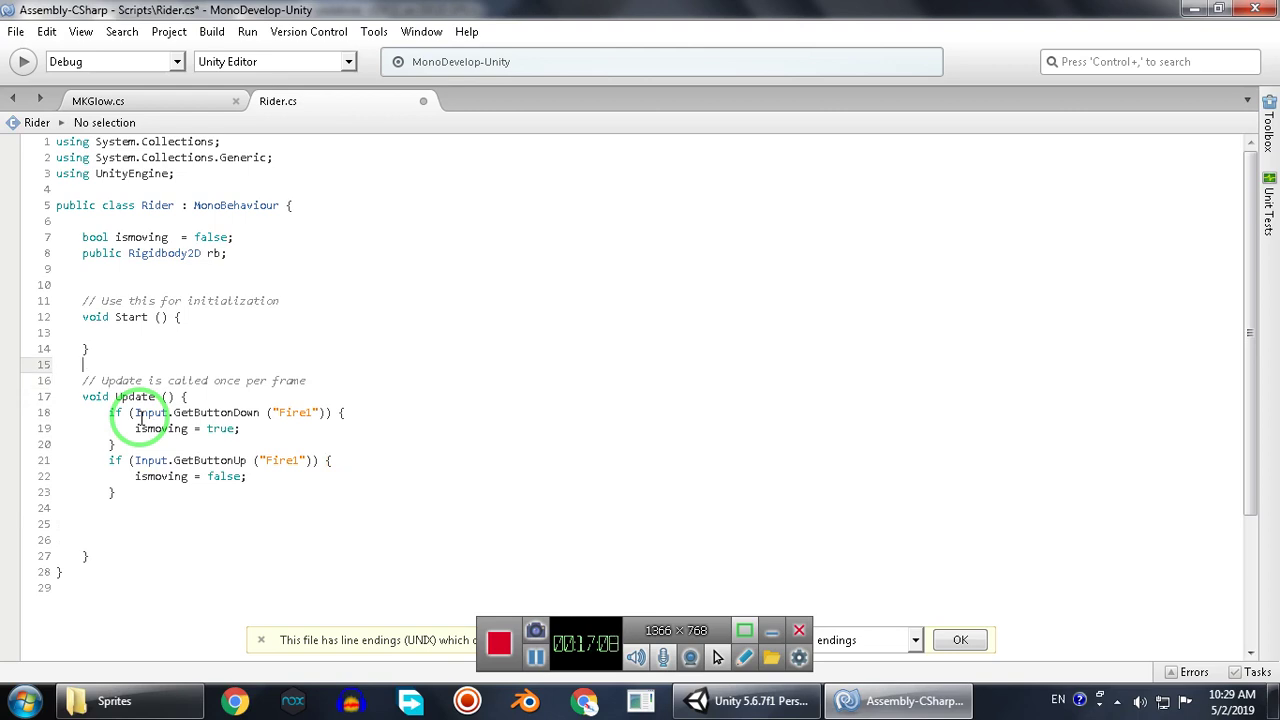
{"action": "key", "text": "Up"}
{"action": "key", "text": "Up"}
{"action": "key", "text": "Up"}
{"action": "key", "text": "Up"}
{"action": "key", "text": "Up"}
{"action": "key", "text": "Up"}
{"action": "key", "text": "Up"}
{"action": "key", "text": "Up"}
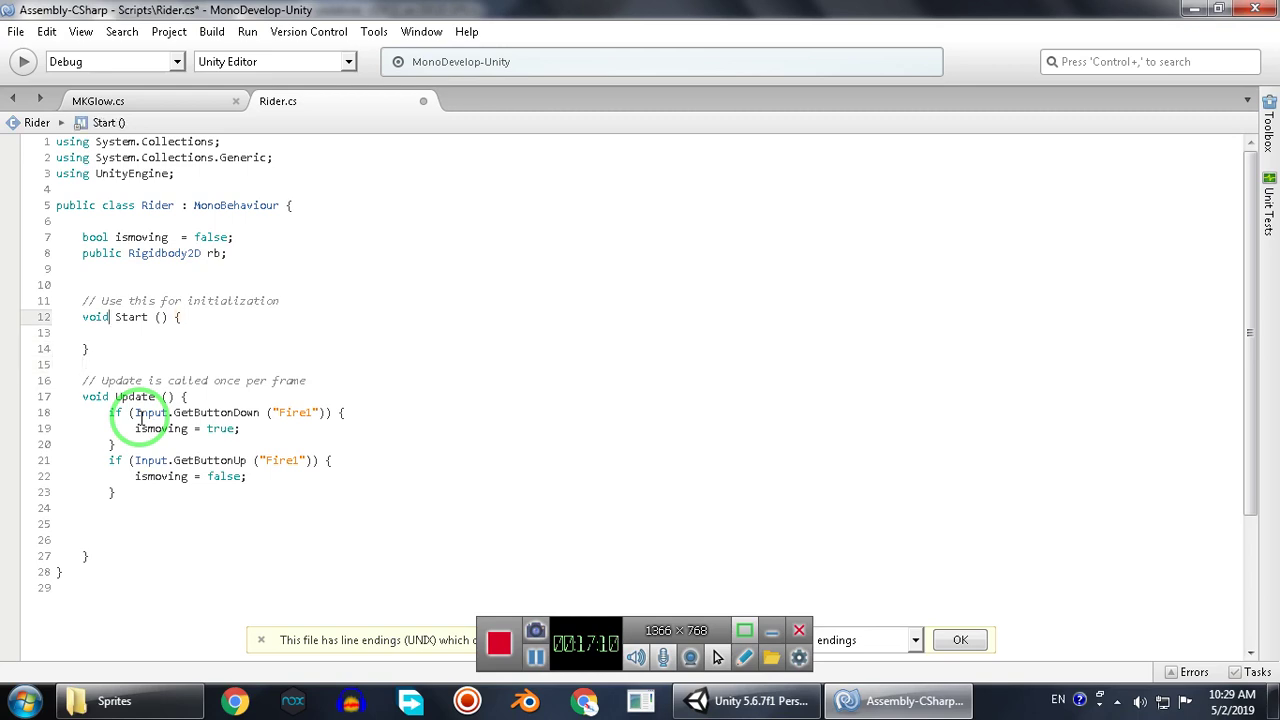
{"action": "key", "text": "Home"}
{"action": "key", "text": "Return"}
{"action": "key", "text": "Up"}
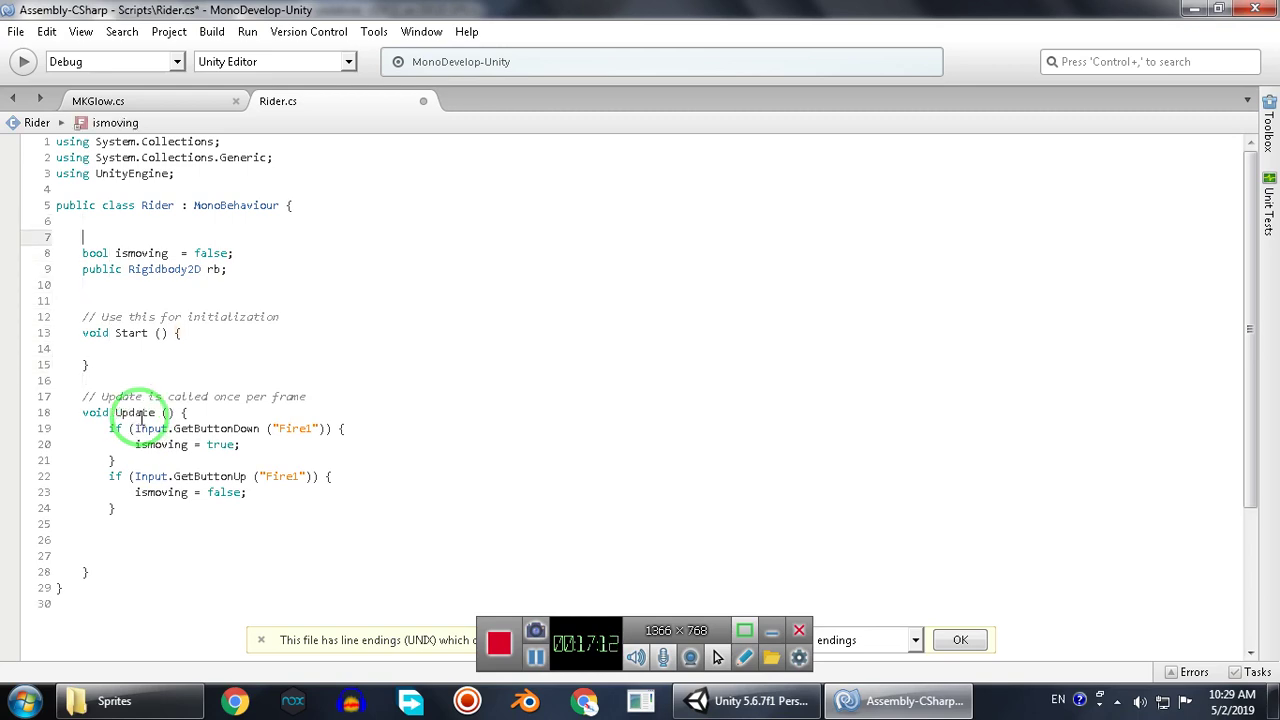
{"action": "type", "text": "bool is"}
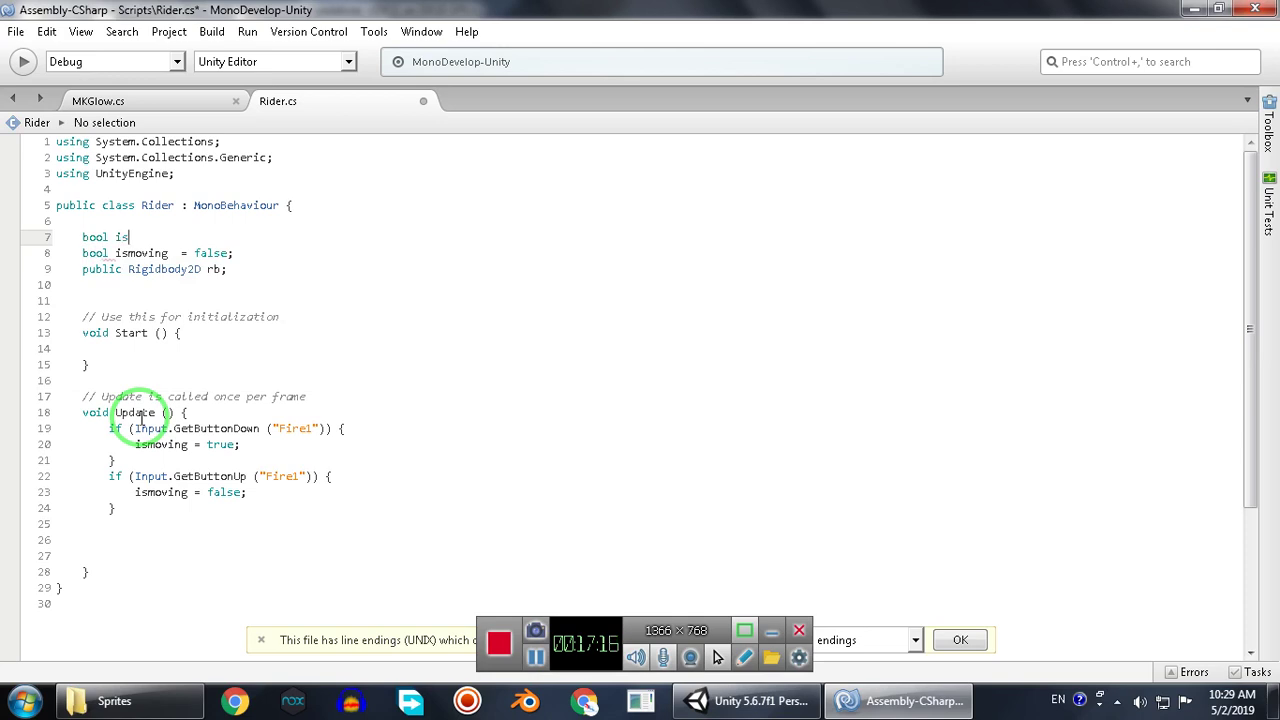
{"action": "type", "text": "Grounded = ;"}
{"action": "key", "text": "Left"}
{"action": "type", "text": "= Tre"}
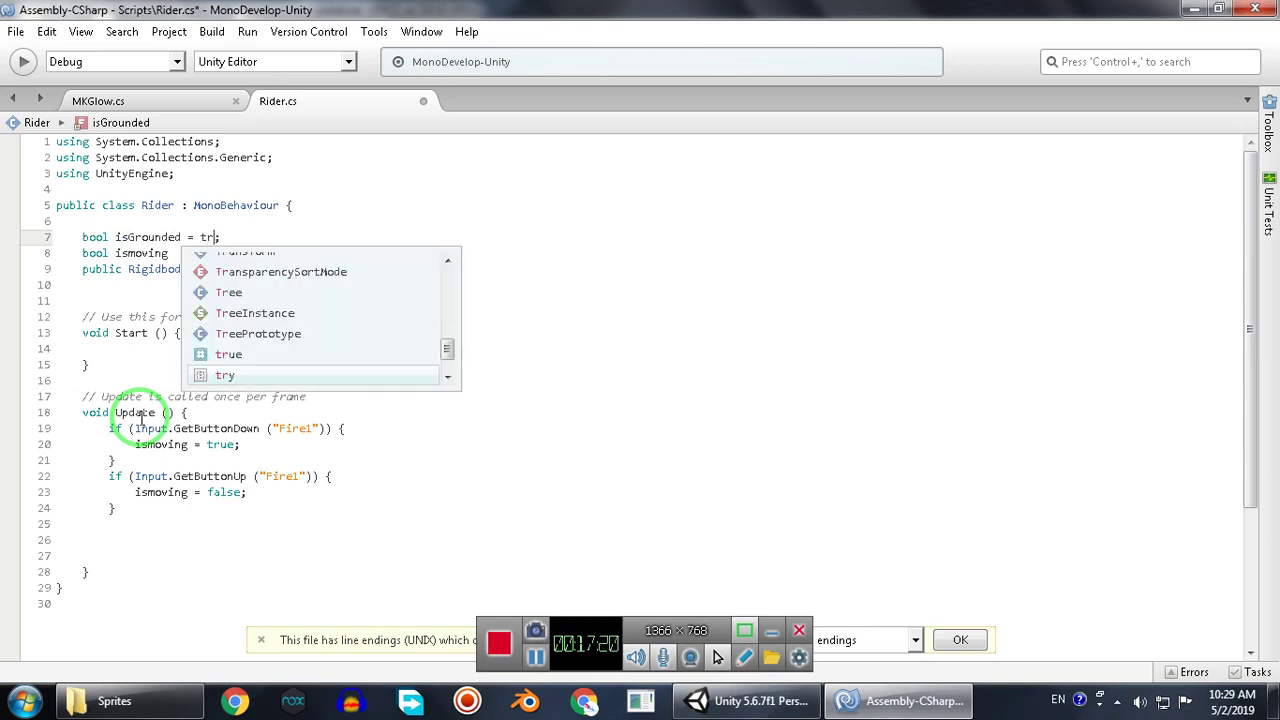
{"action": "key", "text": "Escape"}
{"action": "key", "text": "BackSpace"}
{"action": "key", "text": "BackSpace"}
{"action": "key", "text": "BackSpace"}
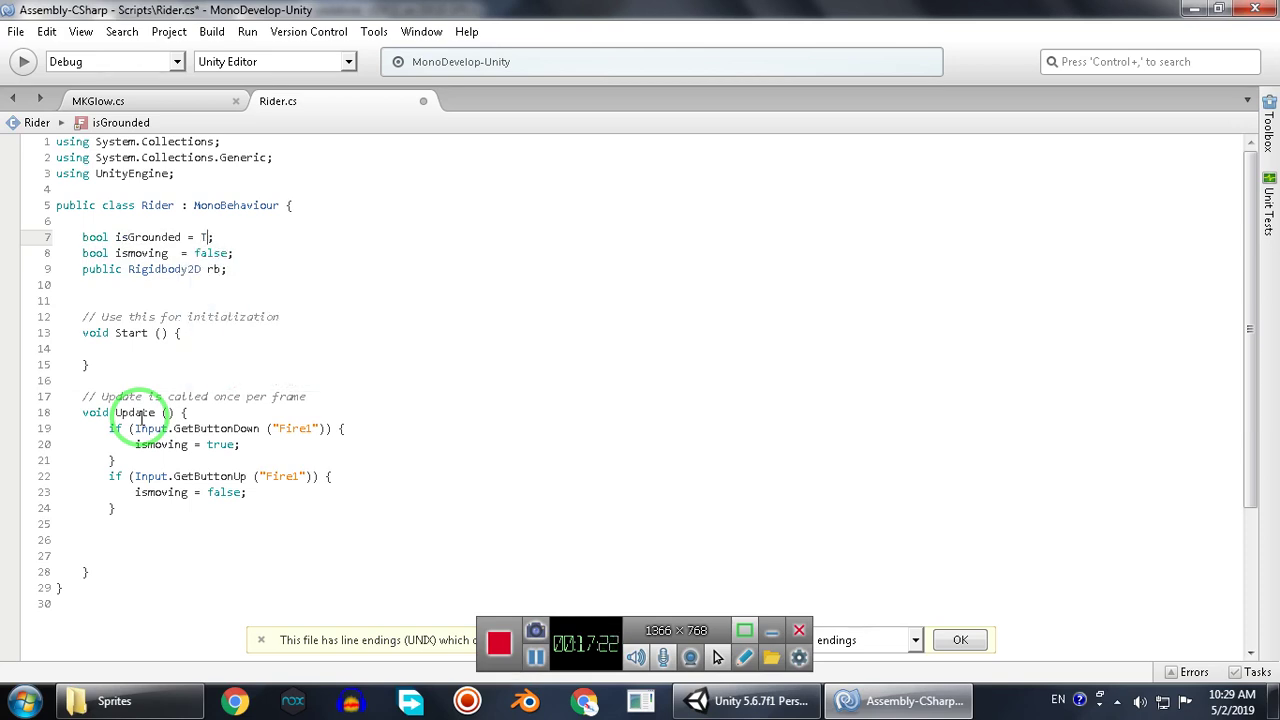
{"action": "type", "text": "true"}
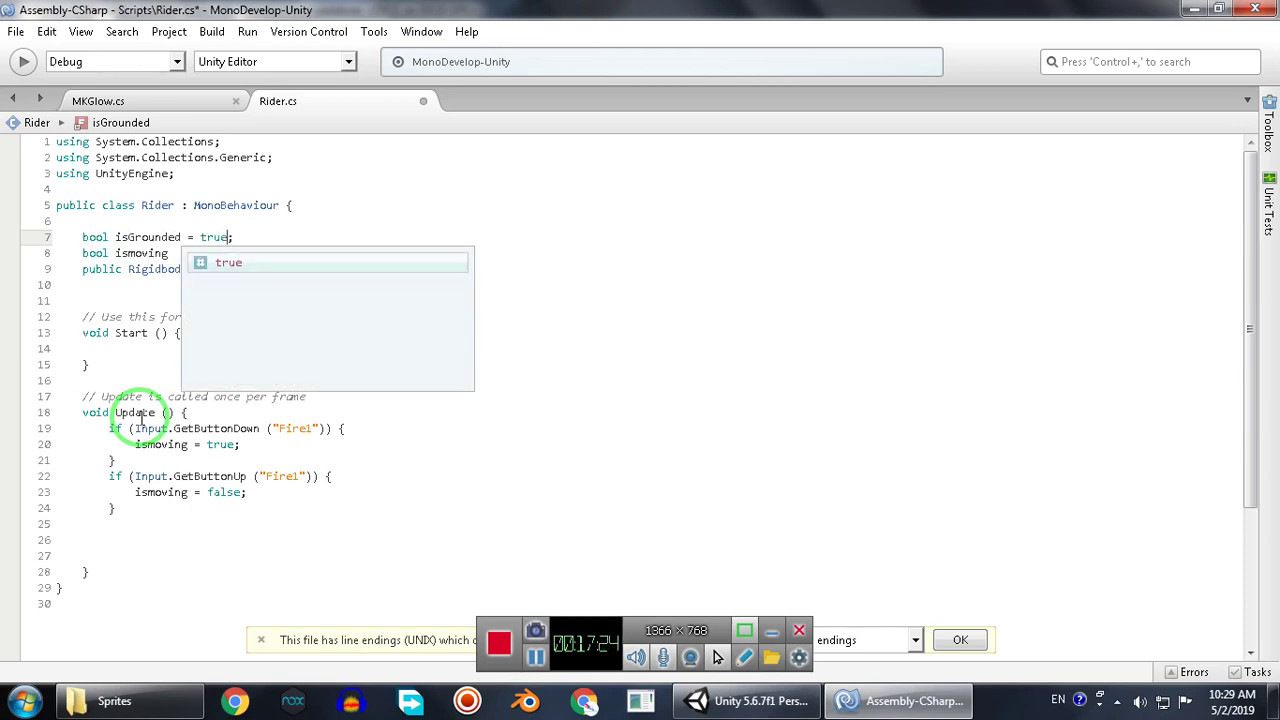
{"action": "key", "text": "Escape"}
{"action": "key", "text": "ctrl+s"}
Add an empty "void OnCollisionEnter2D()" method with braces below the Update method.
{"action": "key", "text": "Down"}
{"action": "key", "text": "Down"}
{"action": "key", "text": "Down"}
{"action": "key", "text": "Down"}
{"action": "key", "text": "Down"}
{"action": "key", "text": "Down"}
{"action": "key", "text": "Down"}
{"action": "key", "text": "Down"}
{"action": "key", "text": "Down"}
{"action": "key", "text": "Down"}
{"action": "key", "text": "Down"}
{"action": "key", "text": "Down"}
{"action": "key", "text": "Down"}
{"action": "key", "text": "Down"}
{"action": "key", "text": "Down"}
{"action": "key", "text": "Down"}
{"action": "key", "text": "Down"}
{"action": "key", "text": "Down"}
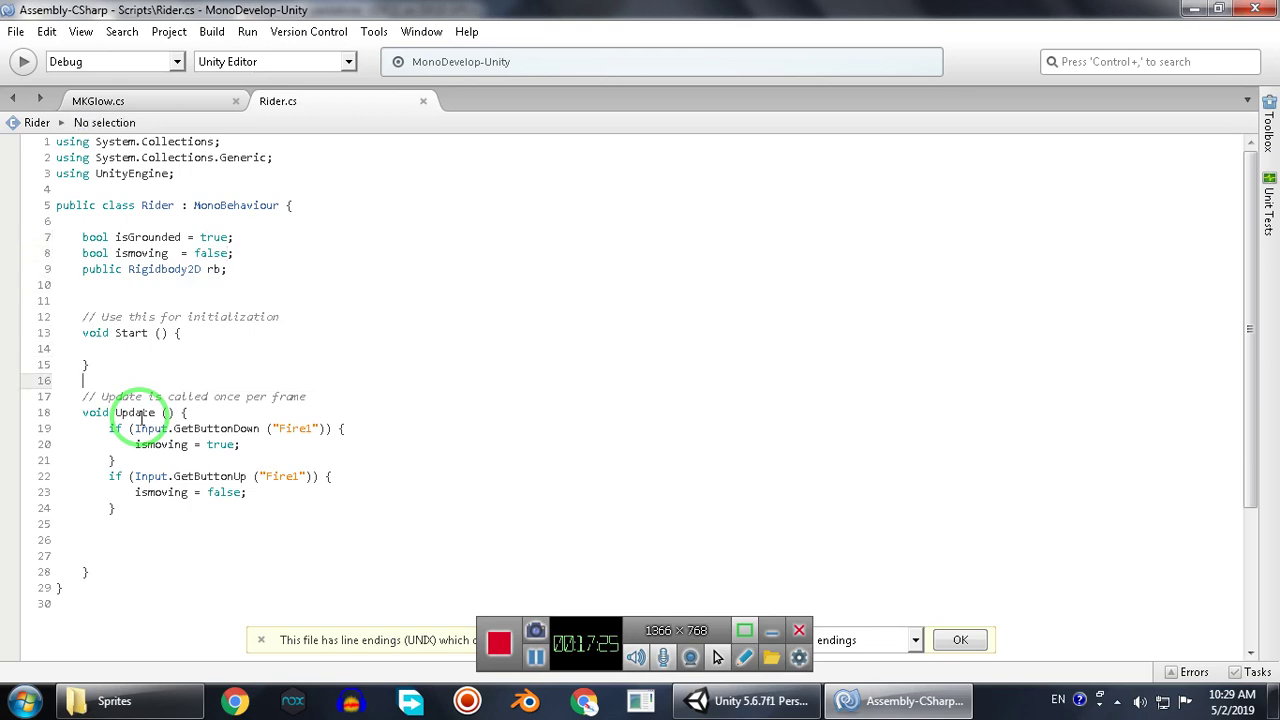
{"action": "key", "text": "Down"}
{"action": "key", "text": "Down"}
{"action": "key", "text": "Down"}
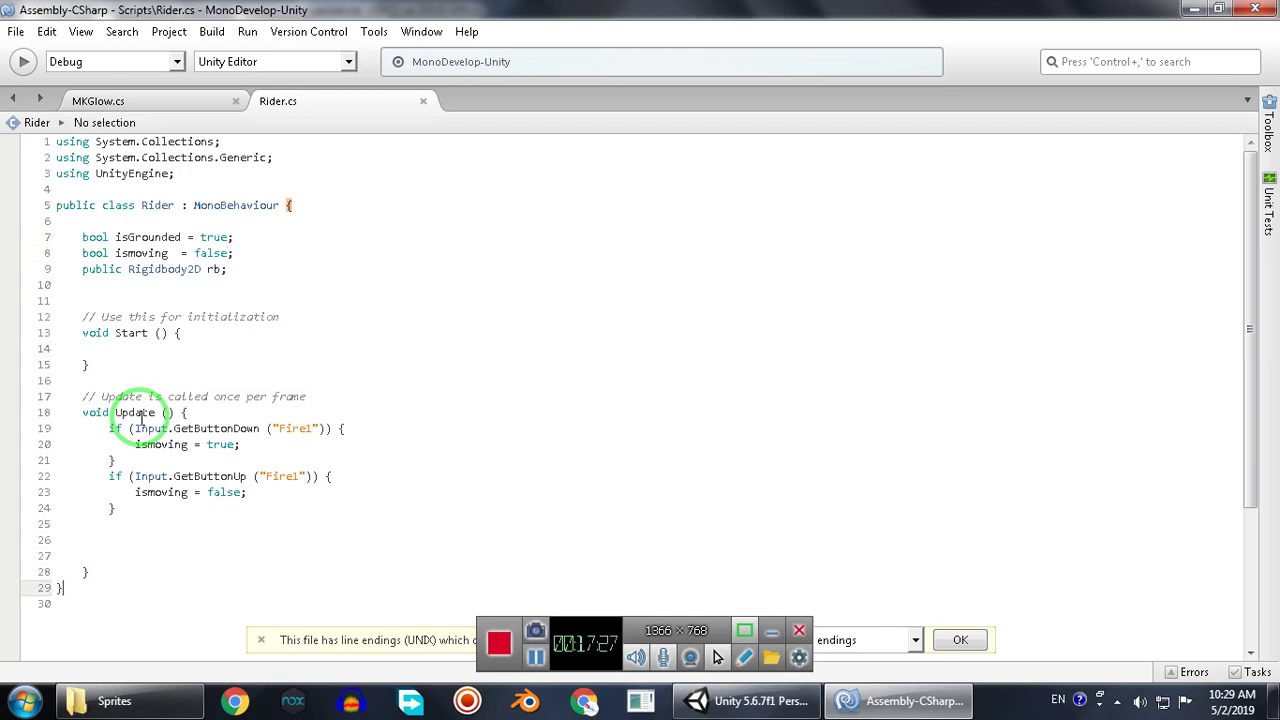
{"action": "key", "text": "Return"}
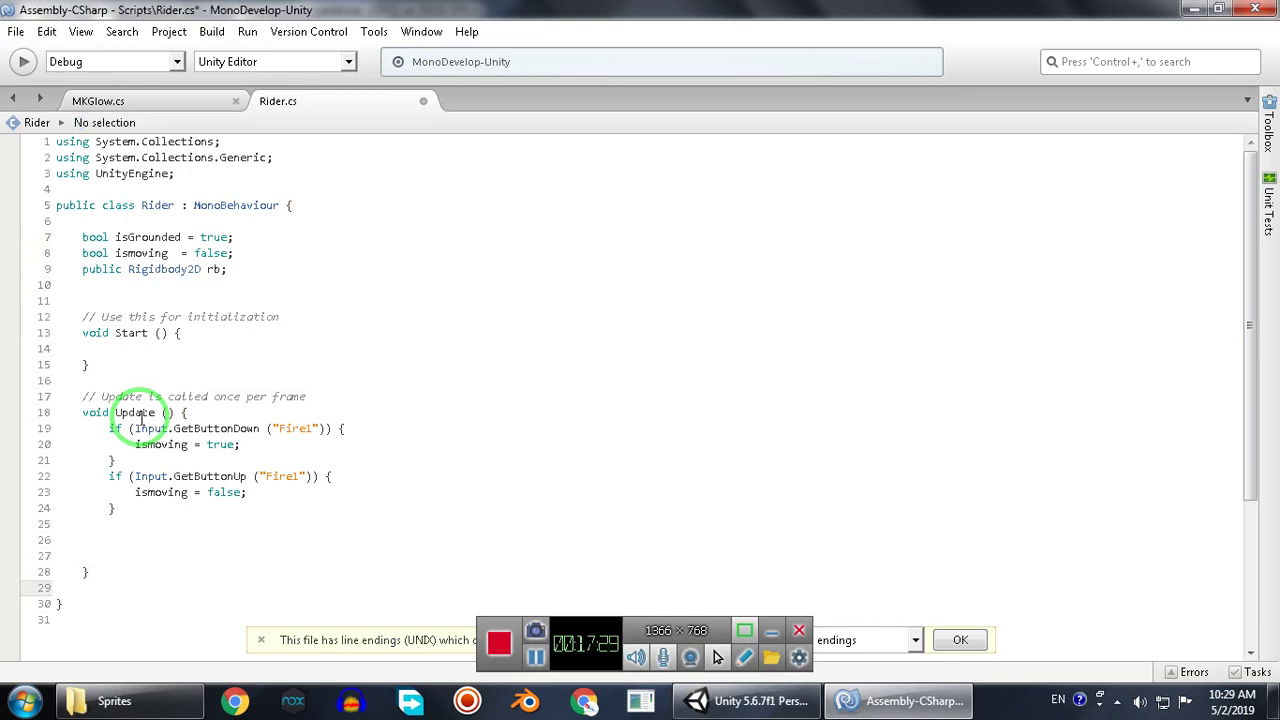
{"action": "type", "text": "voifd"}
{"action": "key", "text": "BackSpace"}
{"action": "key", "text": "BackSpace"}
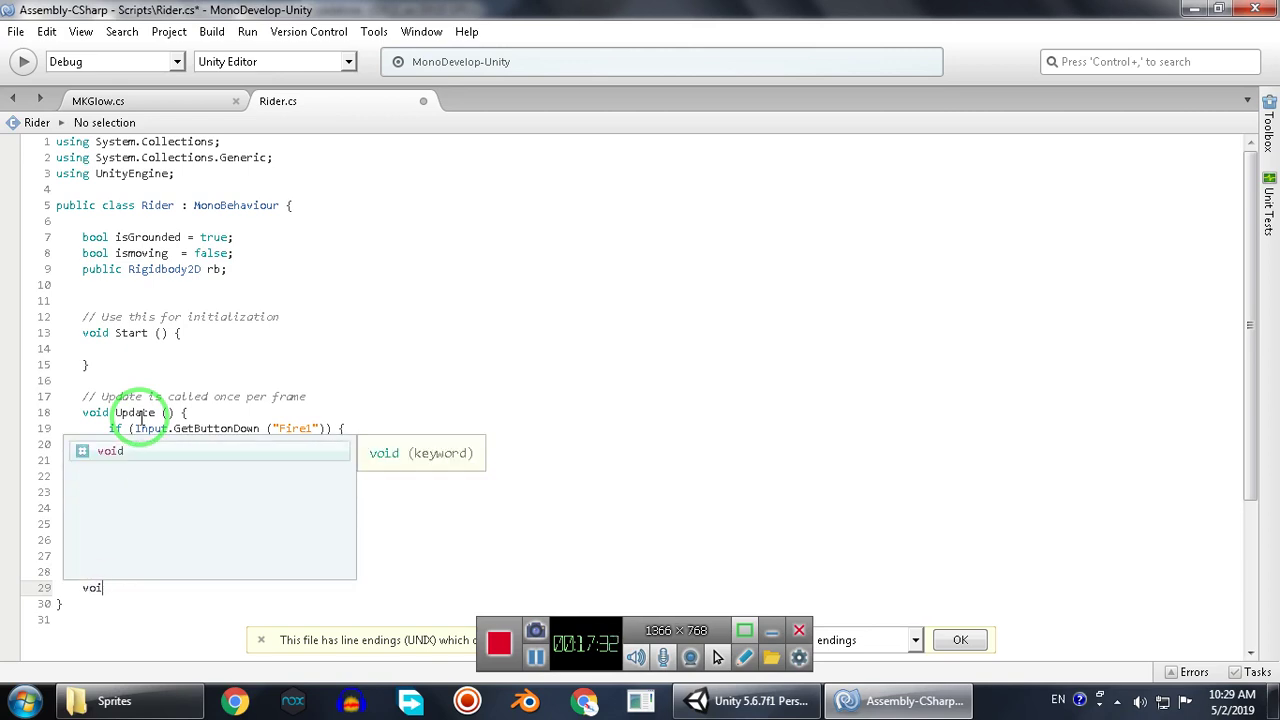
{"action": "type", "text": "d O"}
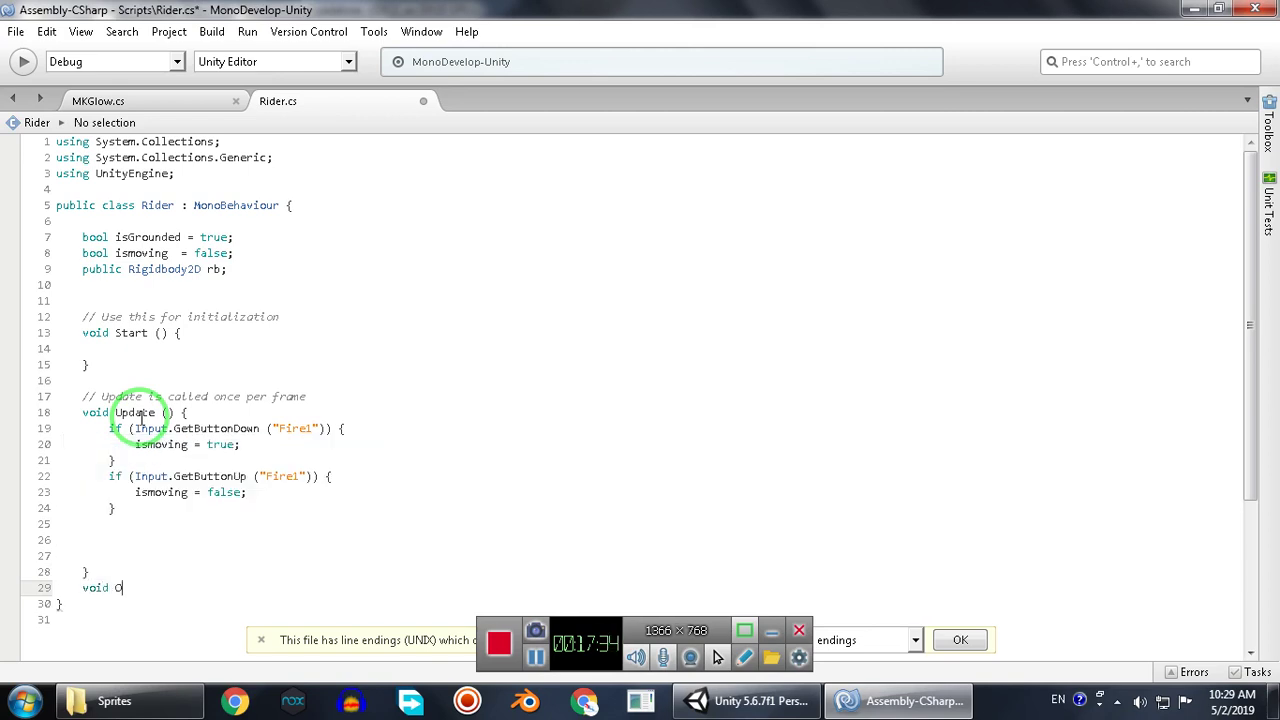
{"action": "type", "text": "nCollisionEnter2D()"}
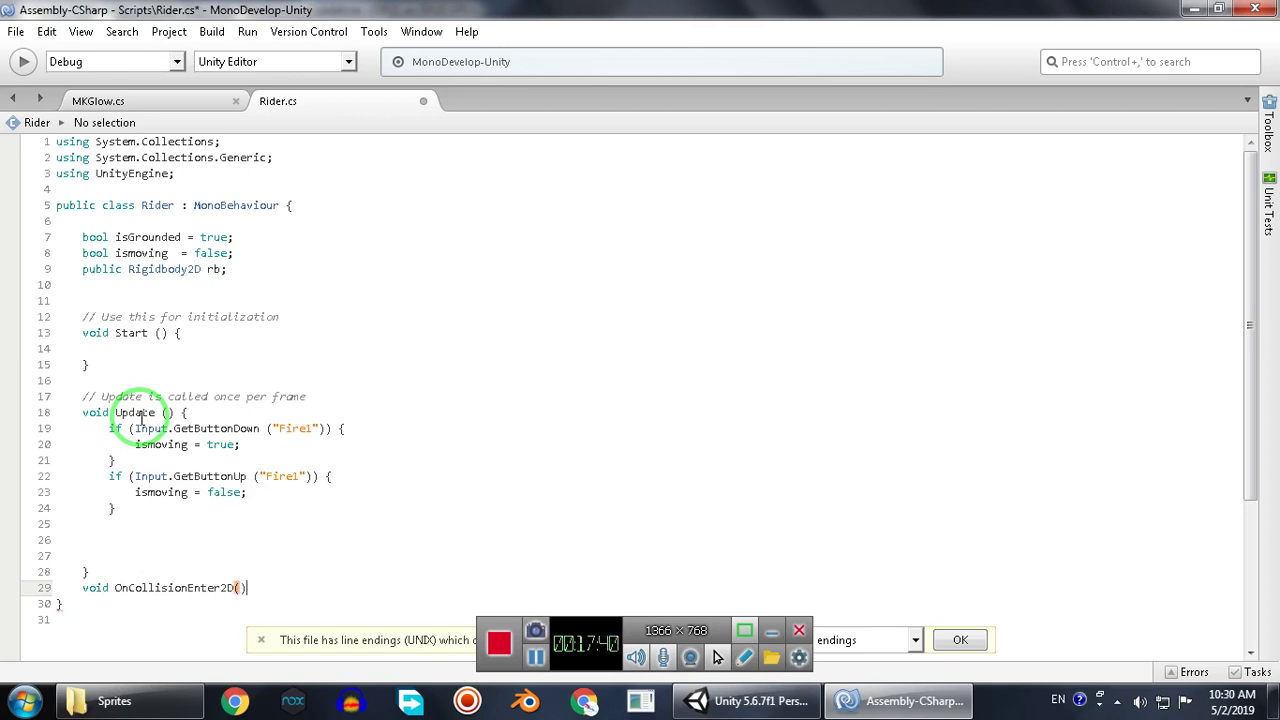
{"action": "key", "text": "Return"}
{"action": "type", "text": "{}"}
{"action": "key", "text": "Return"}
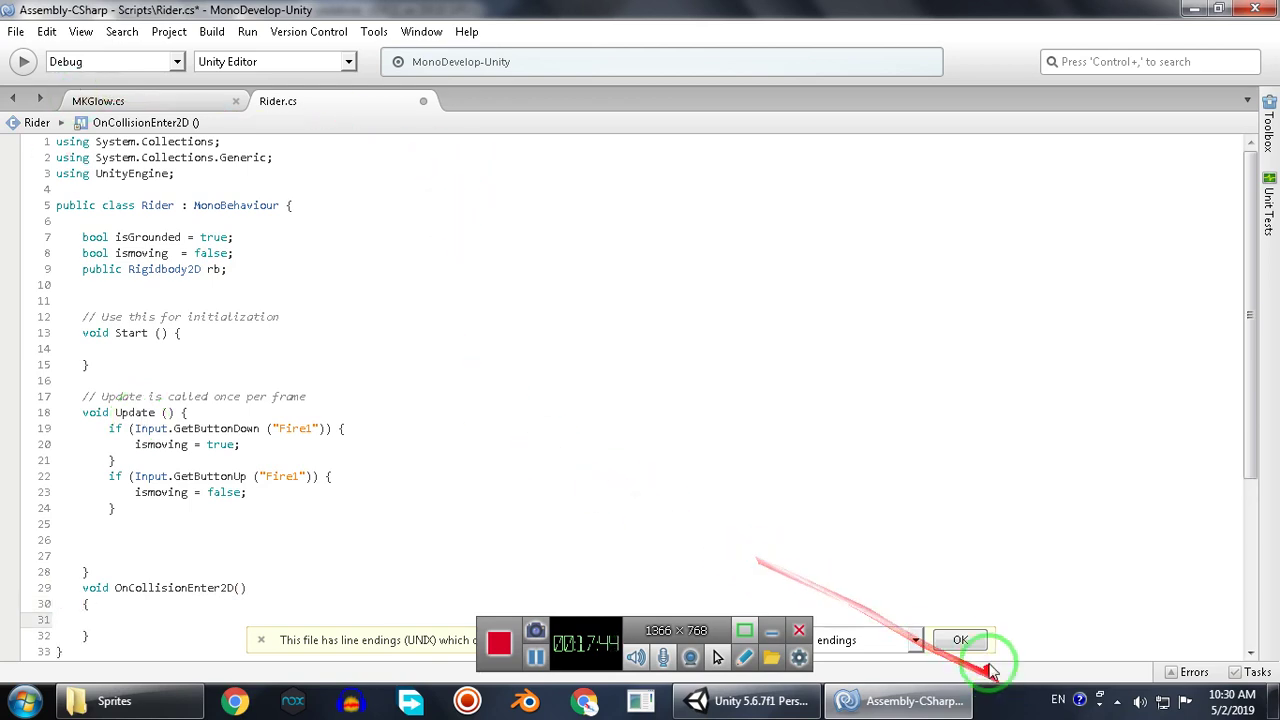
Accept the line-endings notice and write "isGrounded = true;" inside the OnCollisionEnter2D method.
{"action": "left_click", "coordinate": [962, 641]}
{"action": "left_click", "coordinate": [157, 608]}
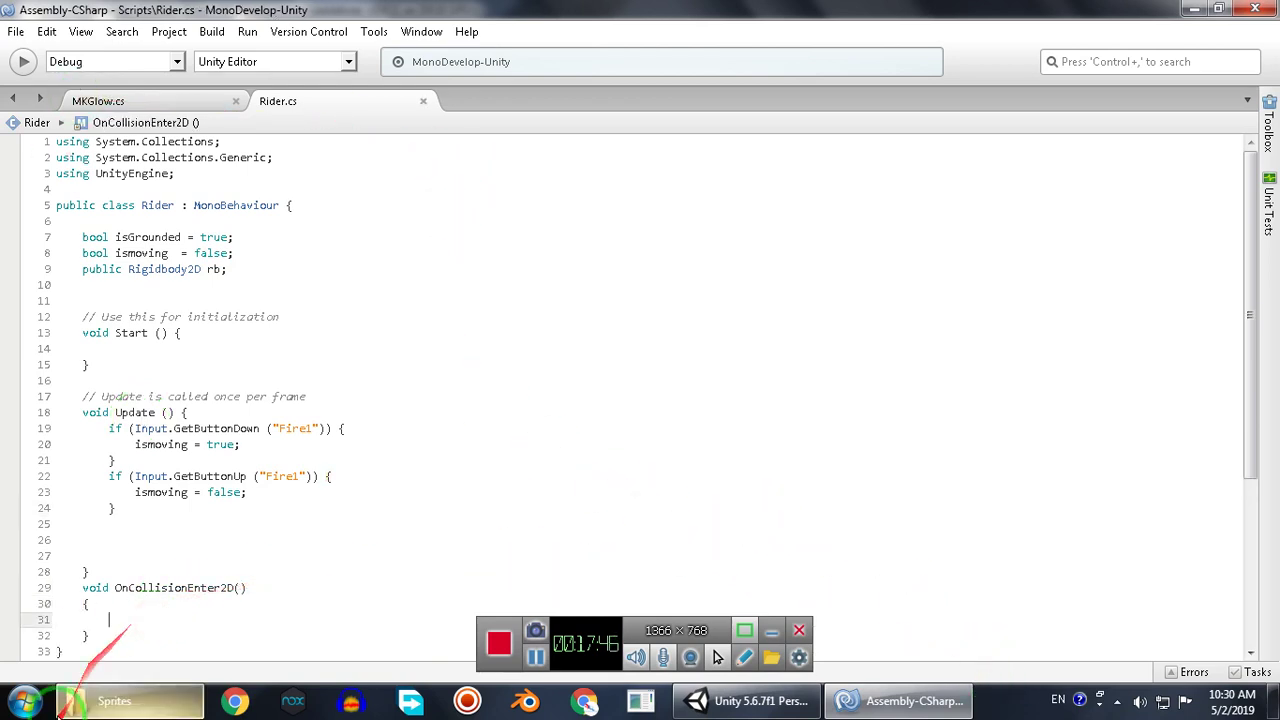
{"action": "mouse_move", "coordinate": [58, 705]}
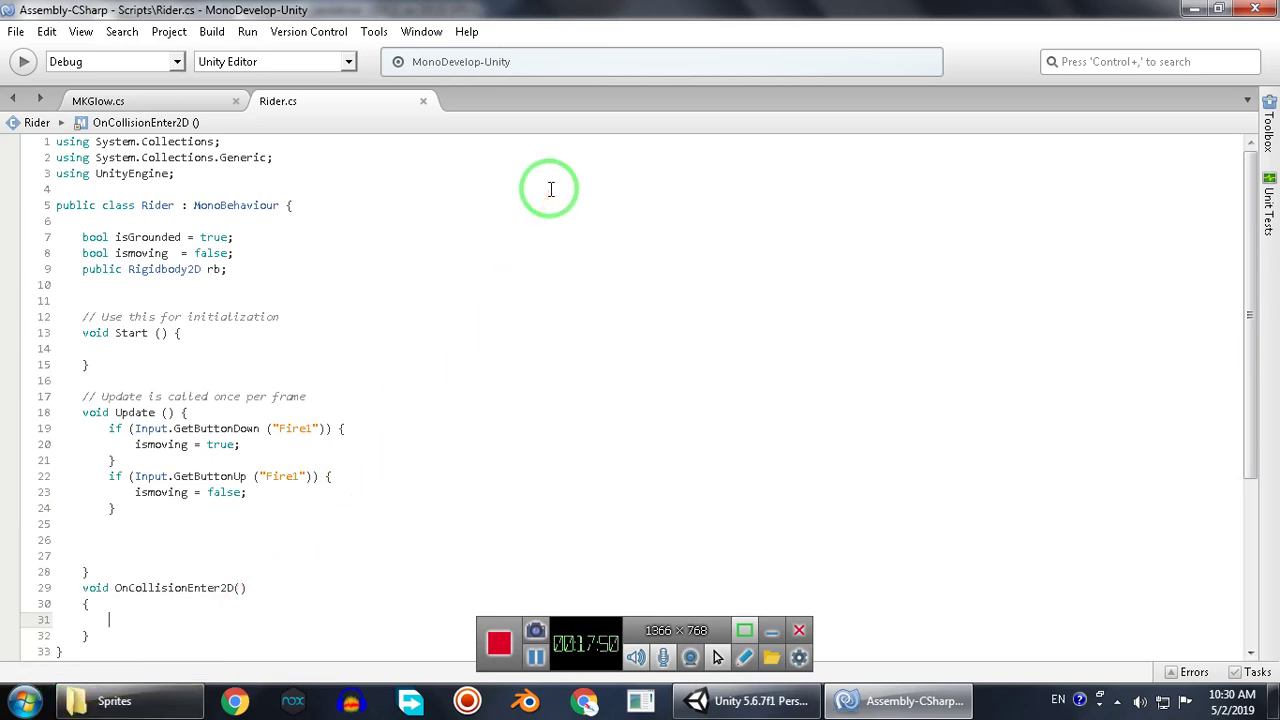
{"action": "type", "text": "is"}
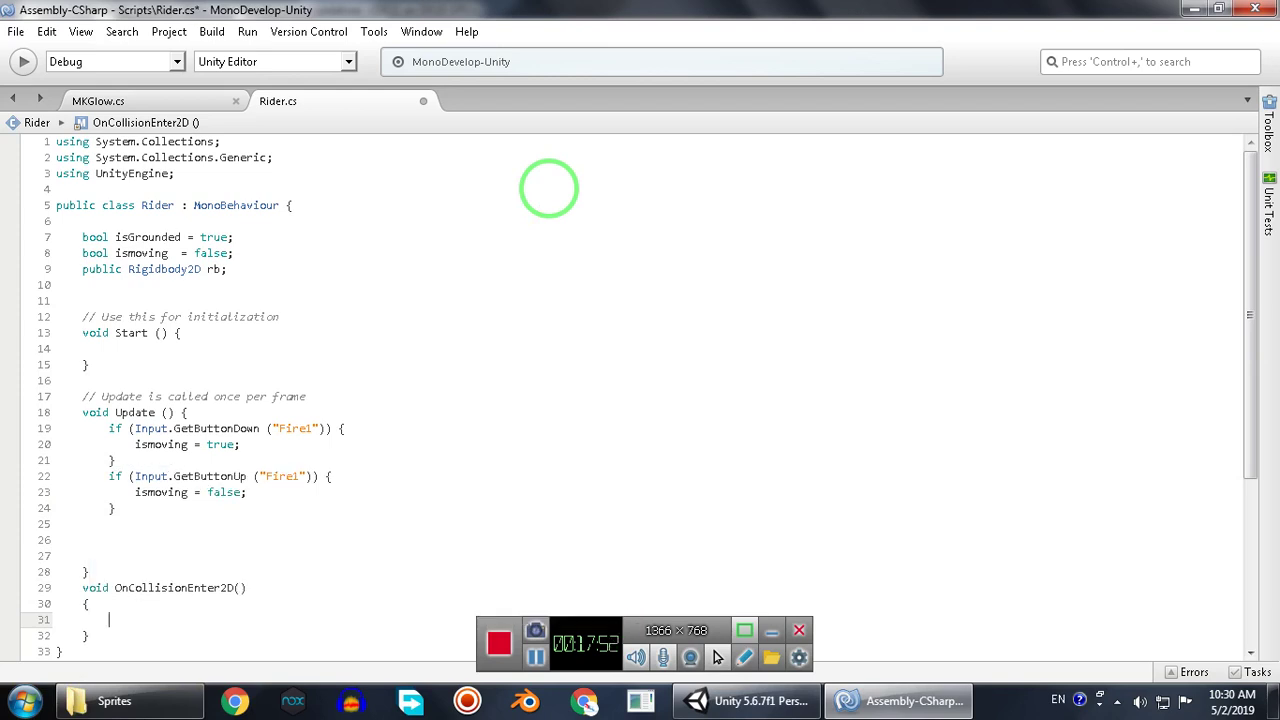
{"action": "type", "text": "G"}
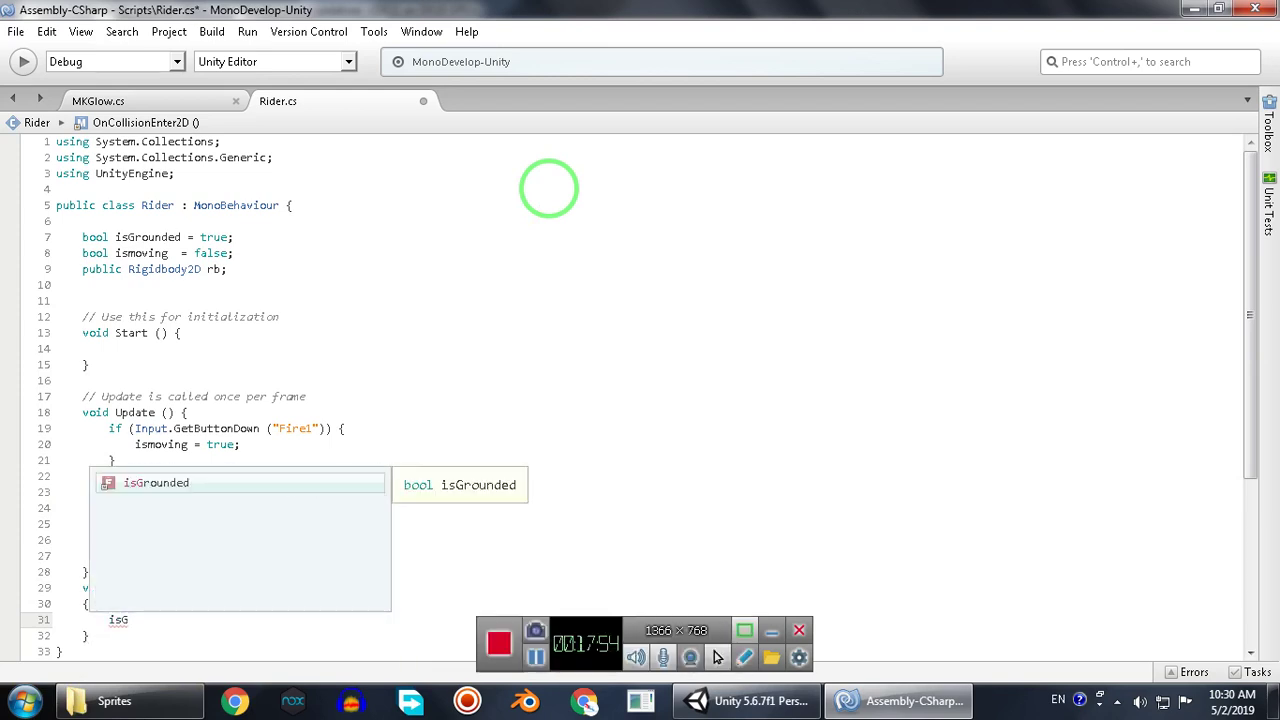
{"action": "type", "text": "rounded = tre"}
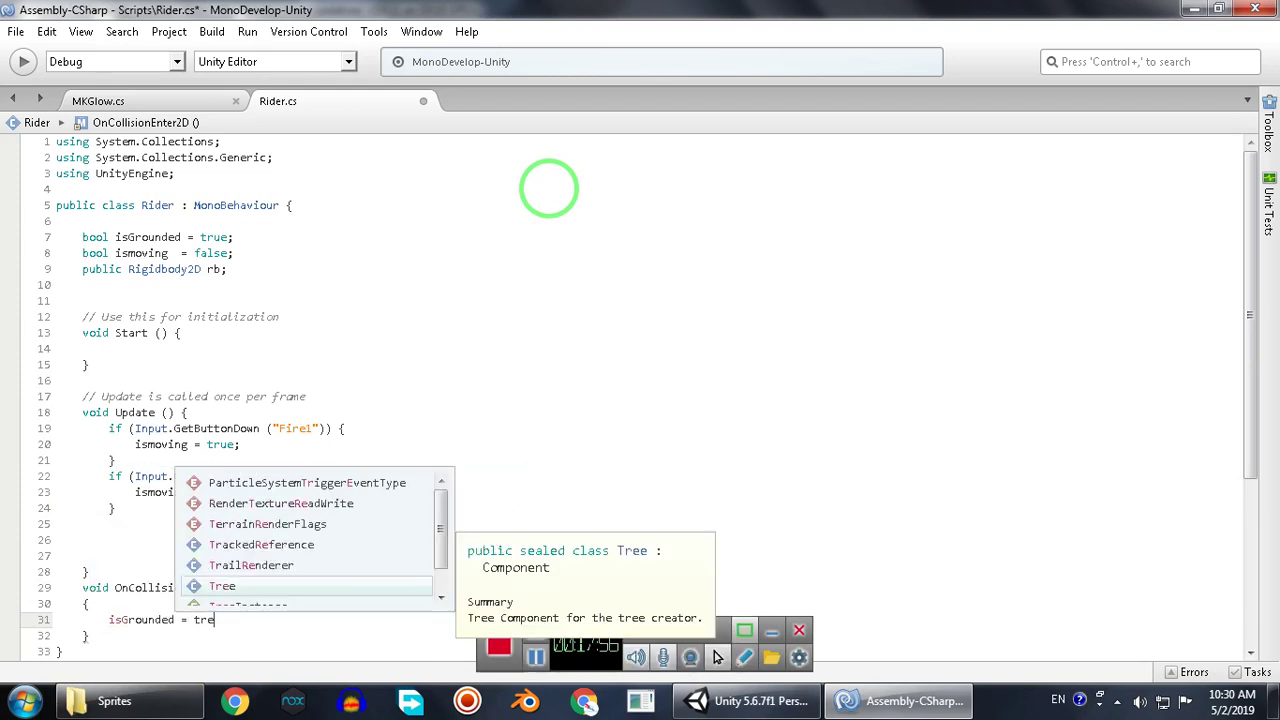
{"action": "key", "text": "BackSpace"}
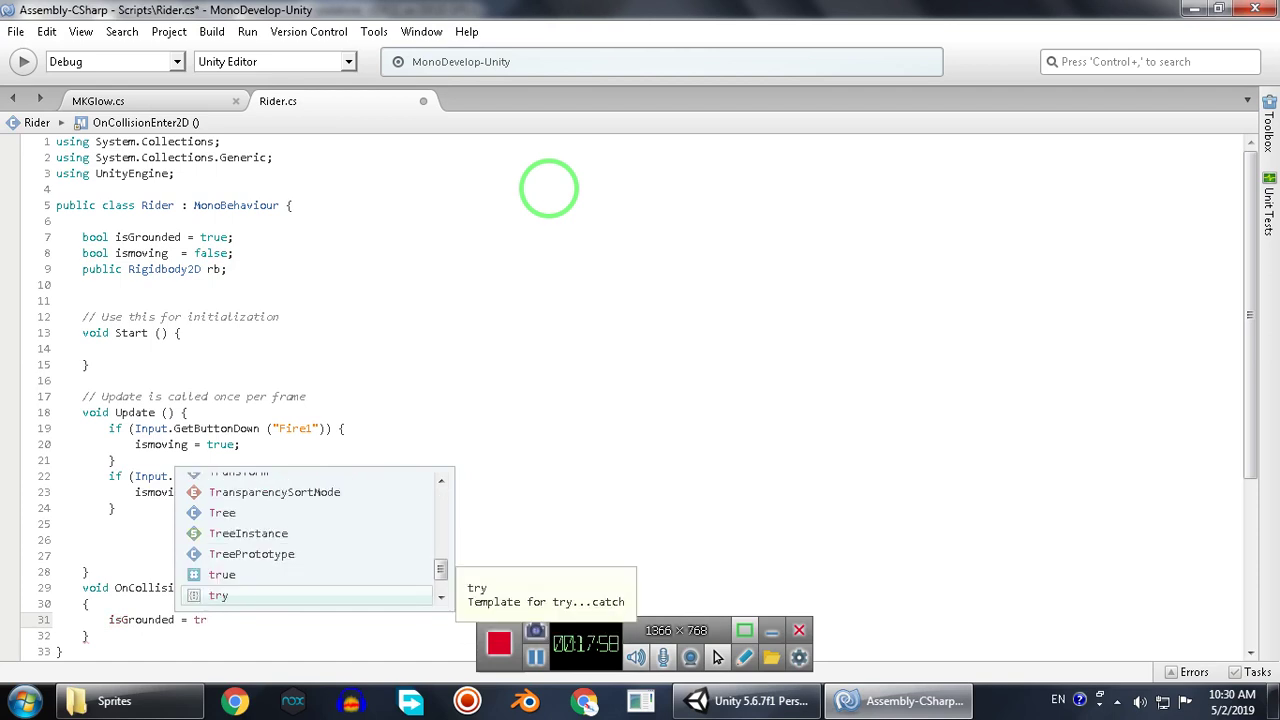
{"action": "type", "text": "ue;"}
{"action": "key", "text": "Down"}
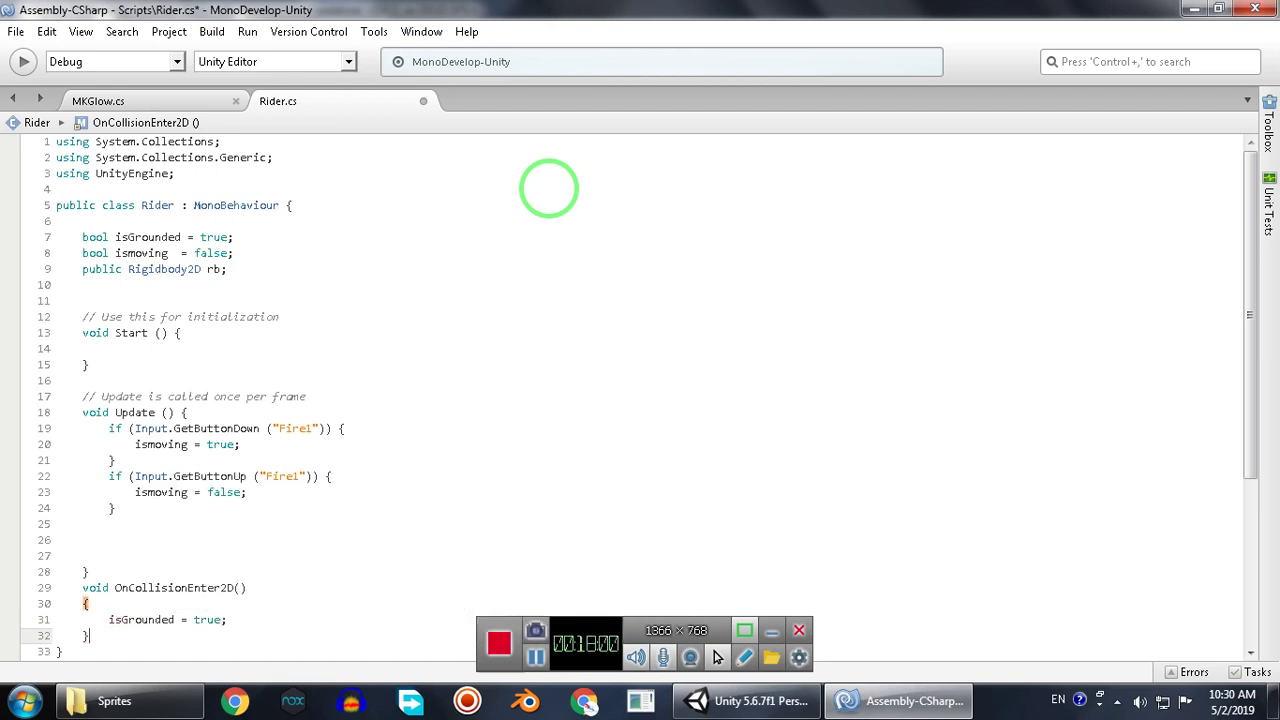
Duplicate the whole OnCollisionEnter2D method directly below the original, separated by a blank line.
{"action": "key", "text": "shift+Up"}
{"action": "key", "text": "shift+Up"}
{"action": "key", "text": "shift+Up"}
{"action": "key", "text": "shift+Up"}
{"action": "type", "text": "if (Input.GetButtonDown (\"Fire1\")) { \t\tismoving = true; \t}"}
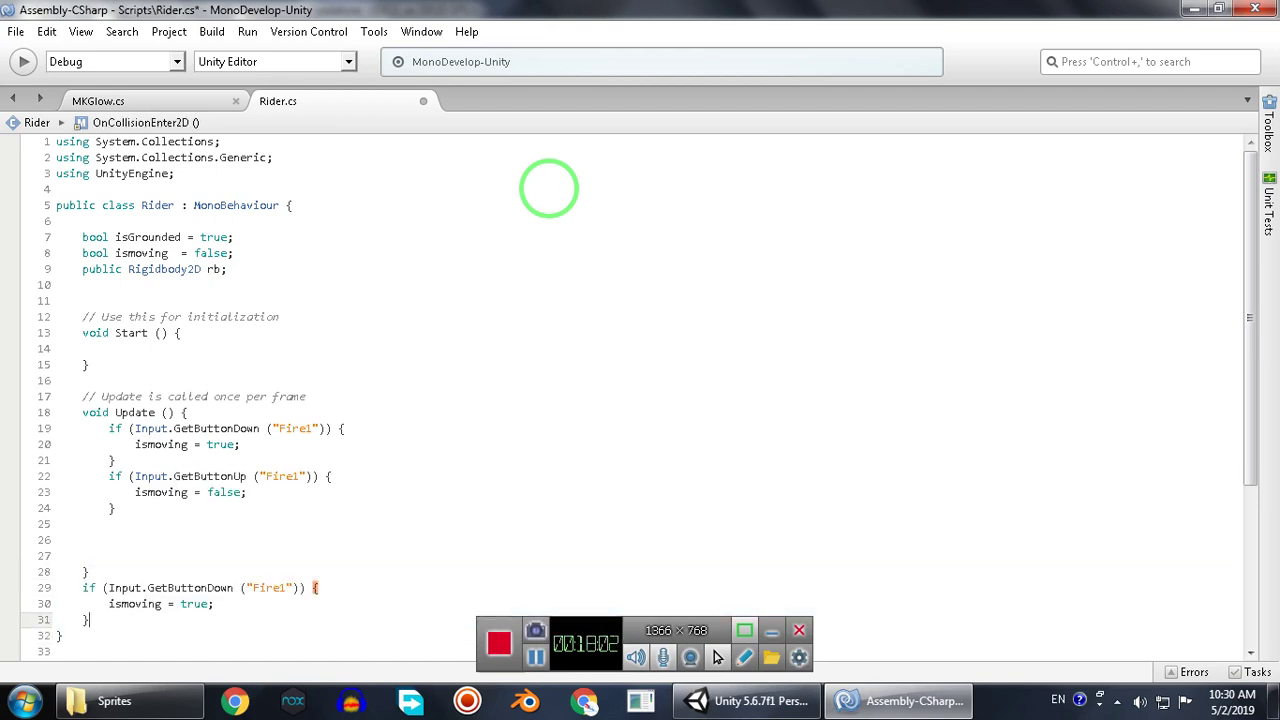
{"action": "key", "text": "ctrl+z"}
{"action": "key", "text": "ctrl+c"}
{"action": "key", "text": "Down"}
{"action": "key", "text": "Down"}
{"action": "key", "text": "Down"}
{"action": "key", "text": "Down"}
{"action": "key", "text": "Down"}
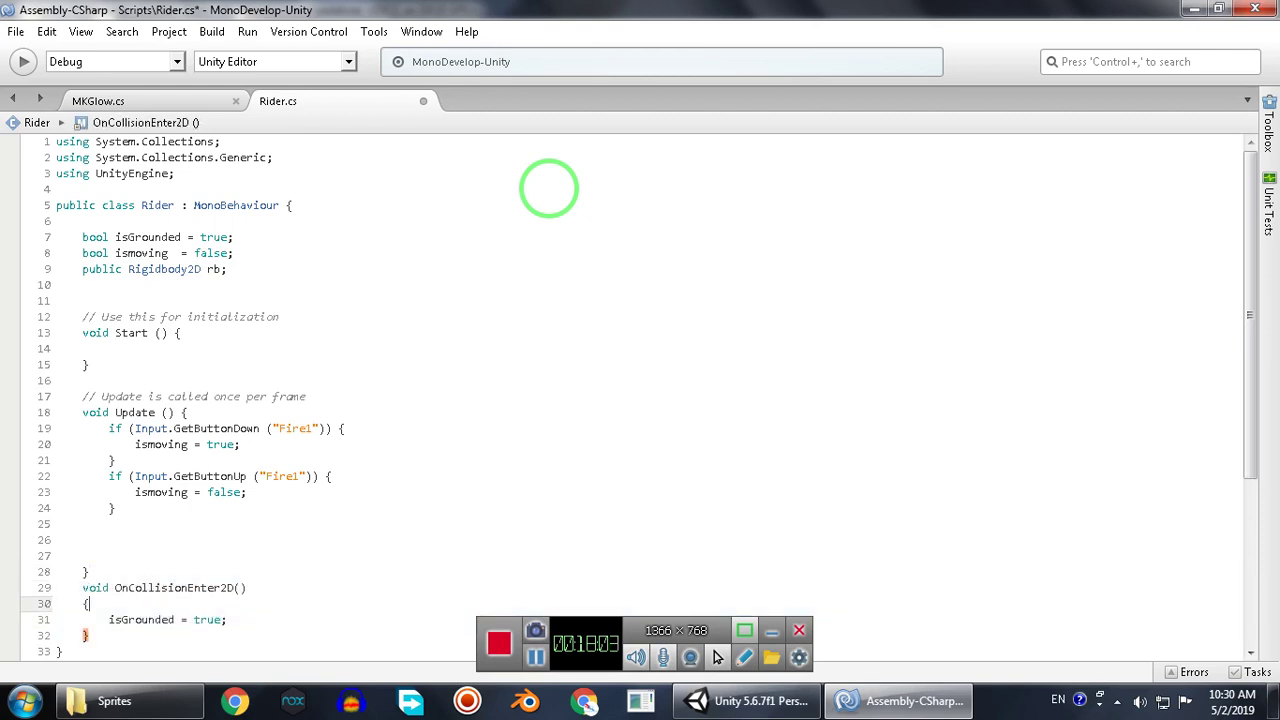
{"action": "key", "text": "ctrl+v"}
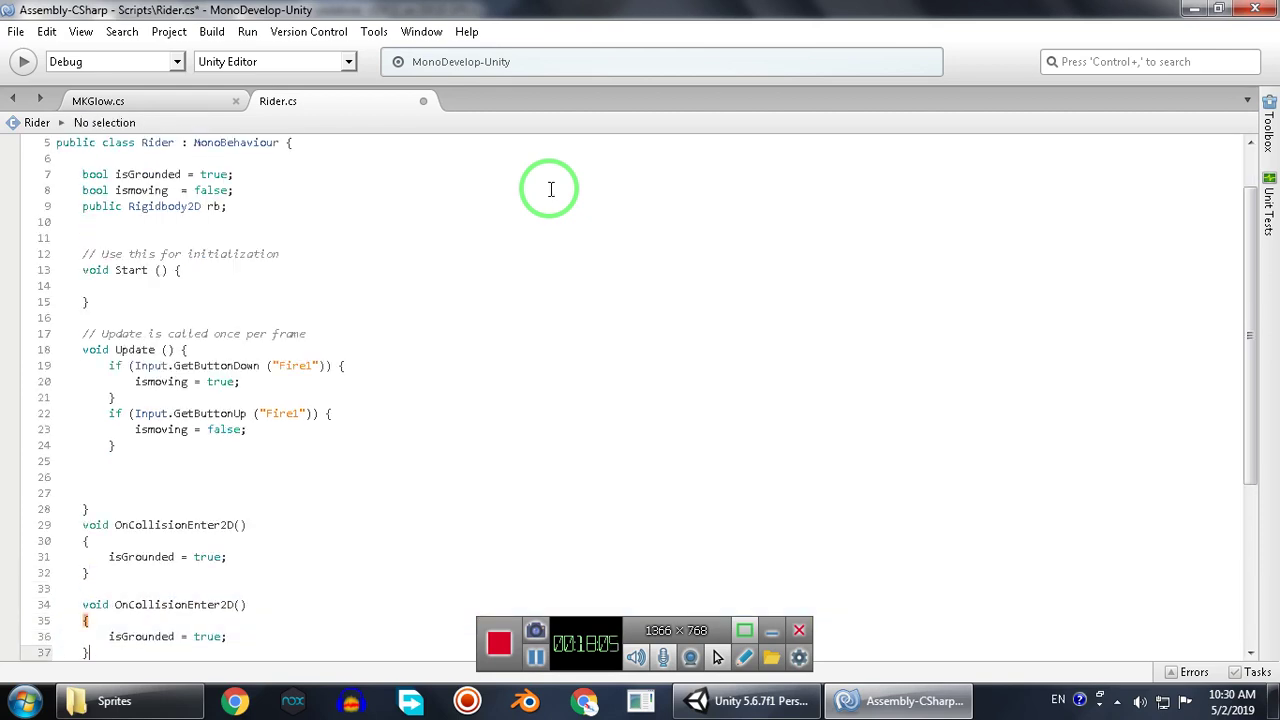
Set isGrounded to false in the duplicated collision method.
{"action": "key", "text": "Up"}
{"action": "key", "text": "shift+Right"}
{"action": "key", "text": "shift+Right"}
{"action": "key", "text": "shift+Right"}
{"action": "key", "text": "shift+Right"}
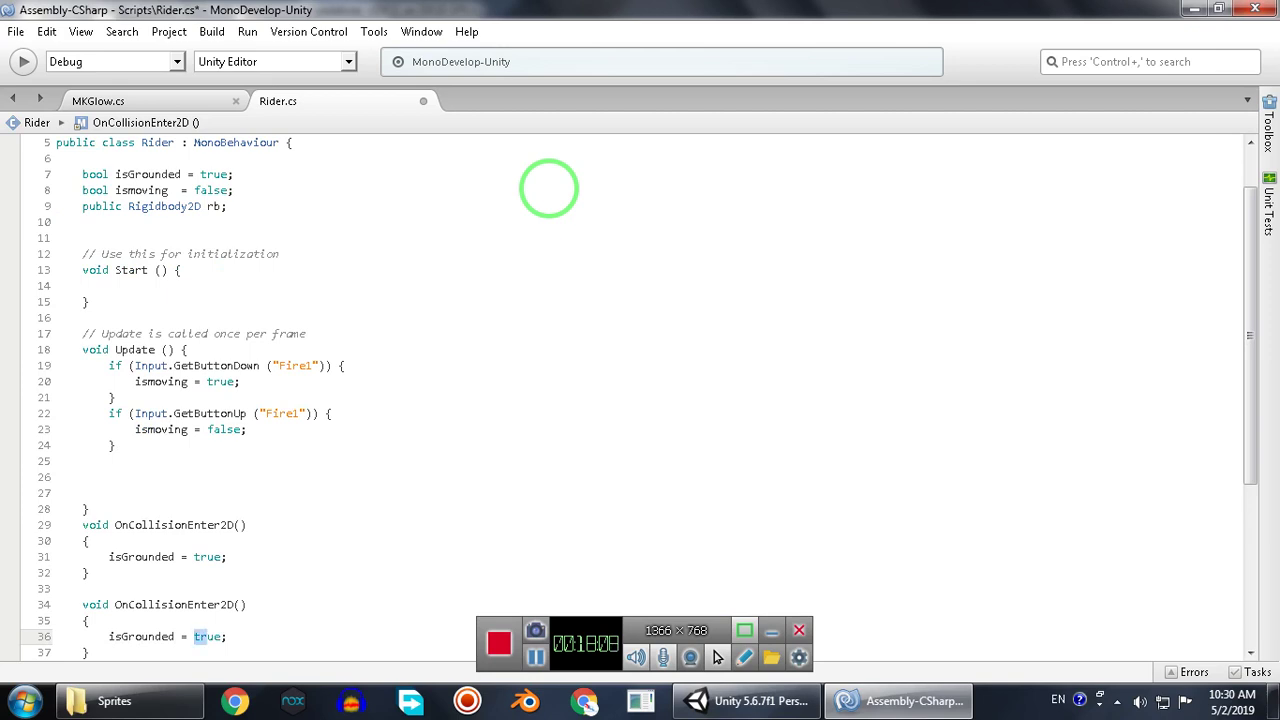
{"action": "type", "text": "Fal"}
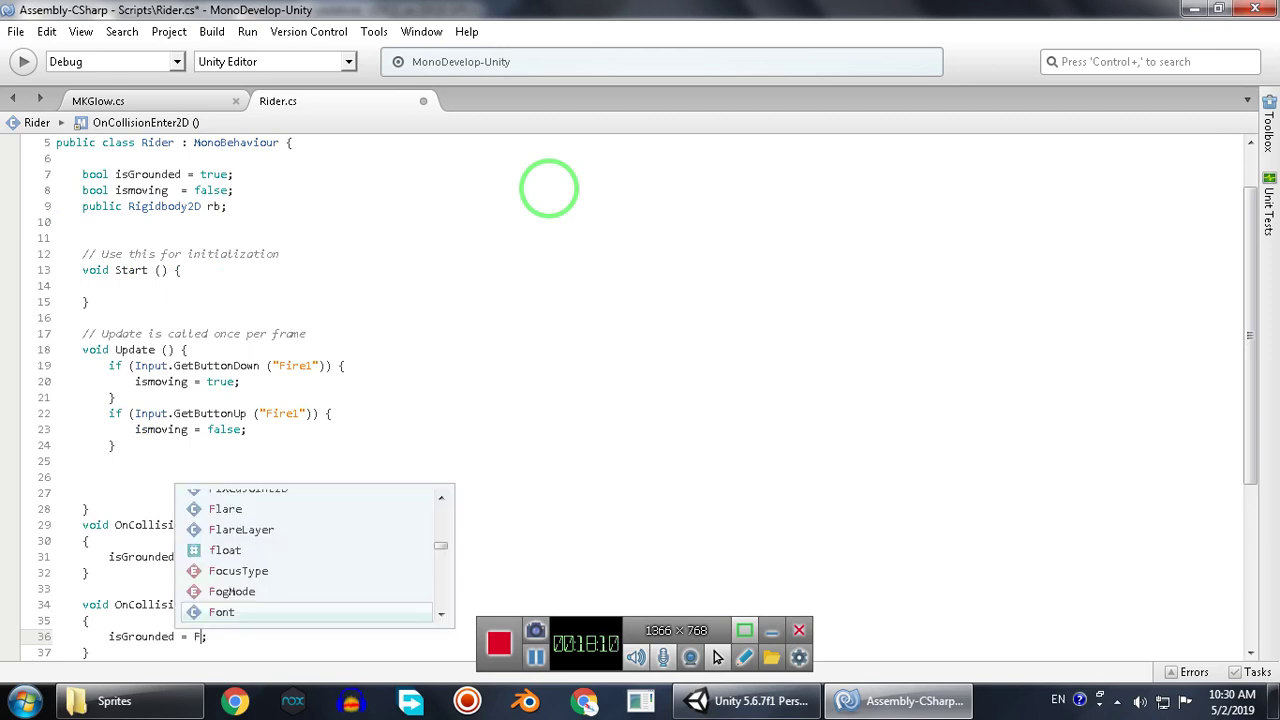
{"action": "key", "text": "Return"}
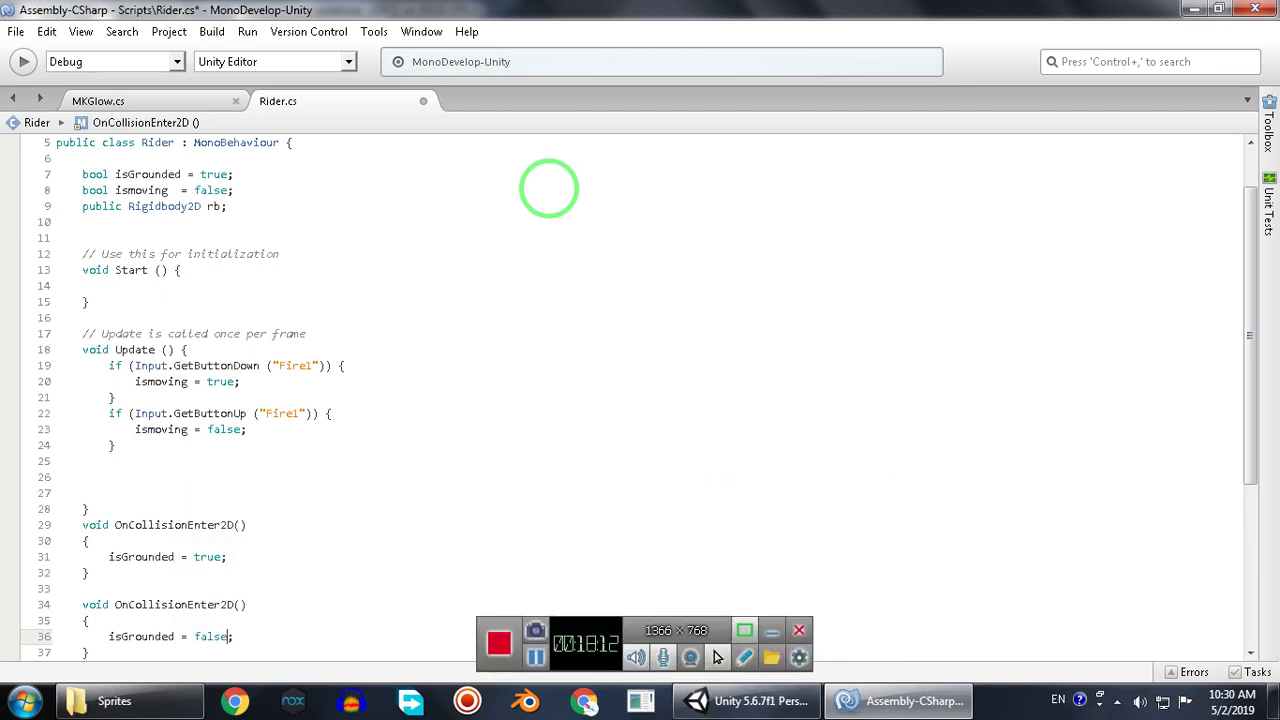
Rename the duplicated method to OnCollisionExit2D and save the script.
{"action": "key", "text": "Up"}
{"action": "key", "text": "Up"}
{"action": "key", "text": "shift+Left"}
{"action": "key", "text": "shift+Left"}
{"action": "key", "text": "shift+Left"}
{"action": "key", "text": "shift+Left"}
{"action": "key", "text": "shift+Left"}
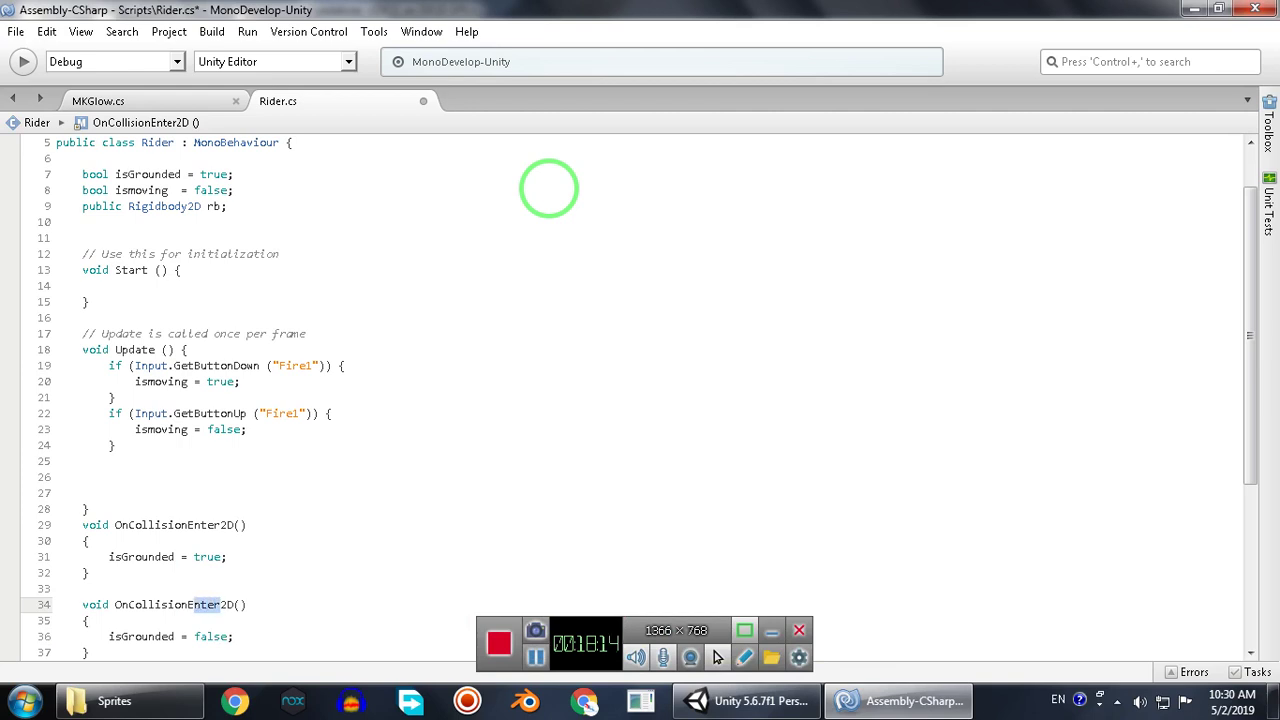
{"action": "type", "text": "Exit"}
{"action": "key", "text": "ctrl+s"}
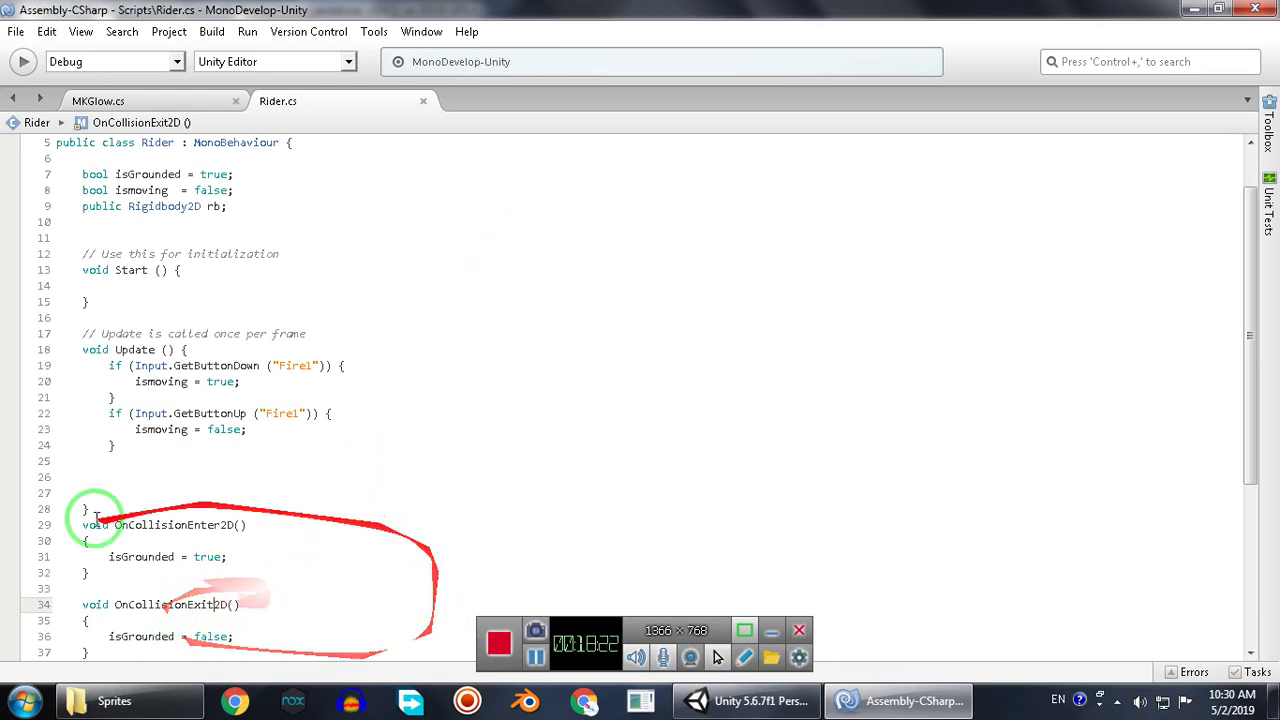
{"action": "scroll", "coordinate": [168, 478], "scroll_direction": "down", "scroll_amount": 2}
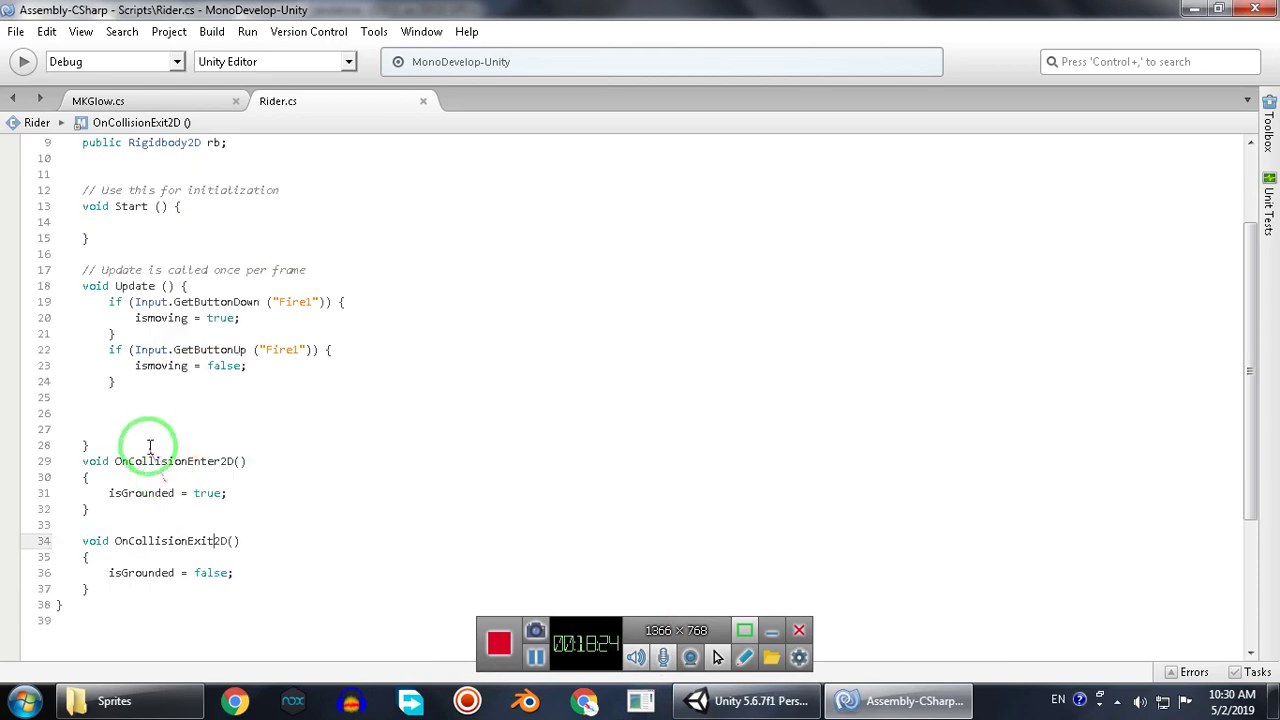
{"action": "left_click", "coordinate": [140, 444]}
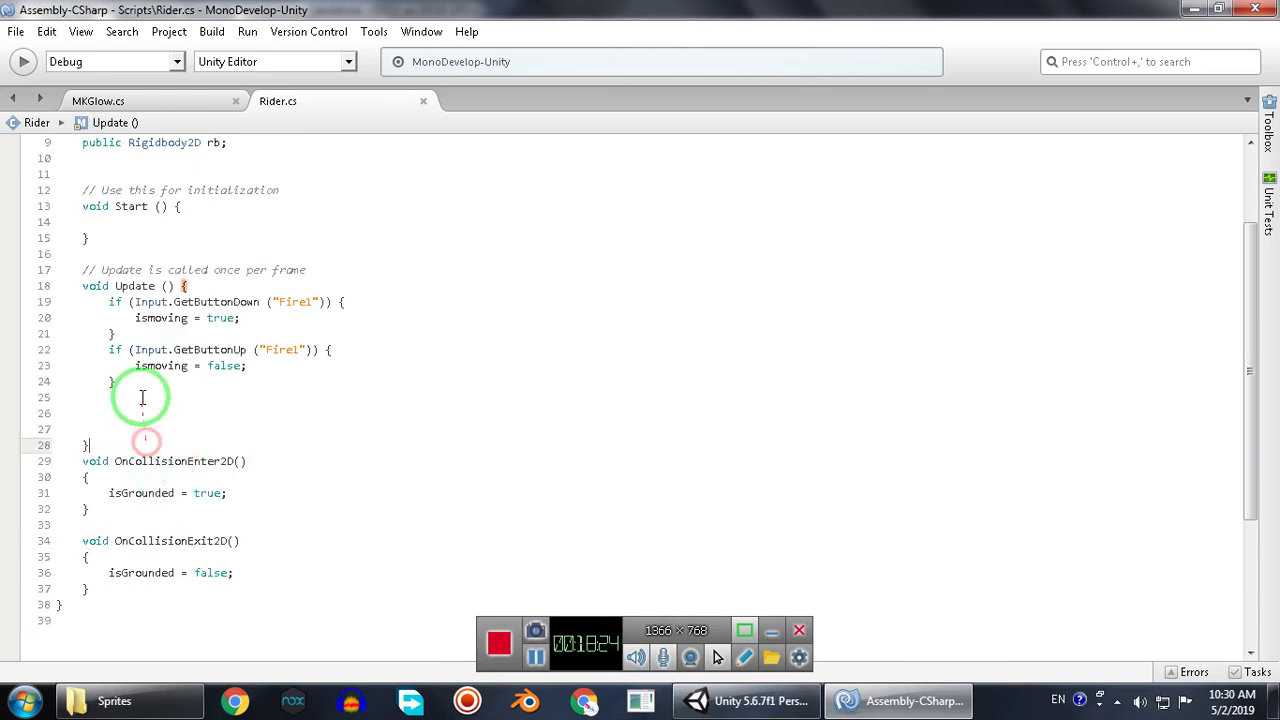
{"action": "left_click", "coordinate": [189, 585]}
{"action": "left_click", "coordinate": [231, 398]}
{"action": "left_click", "coordinate": [225, 415]}
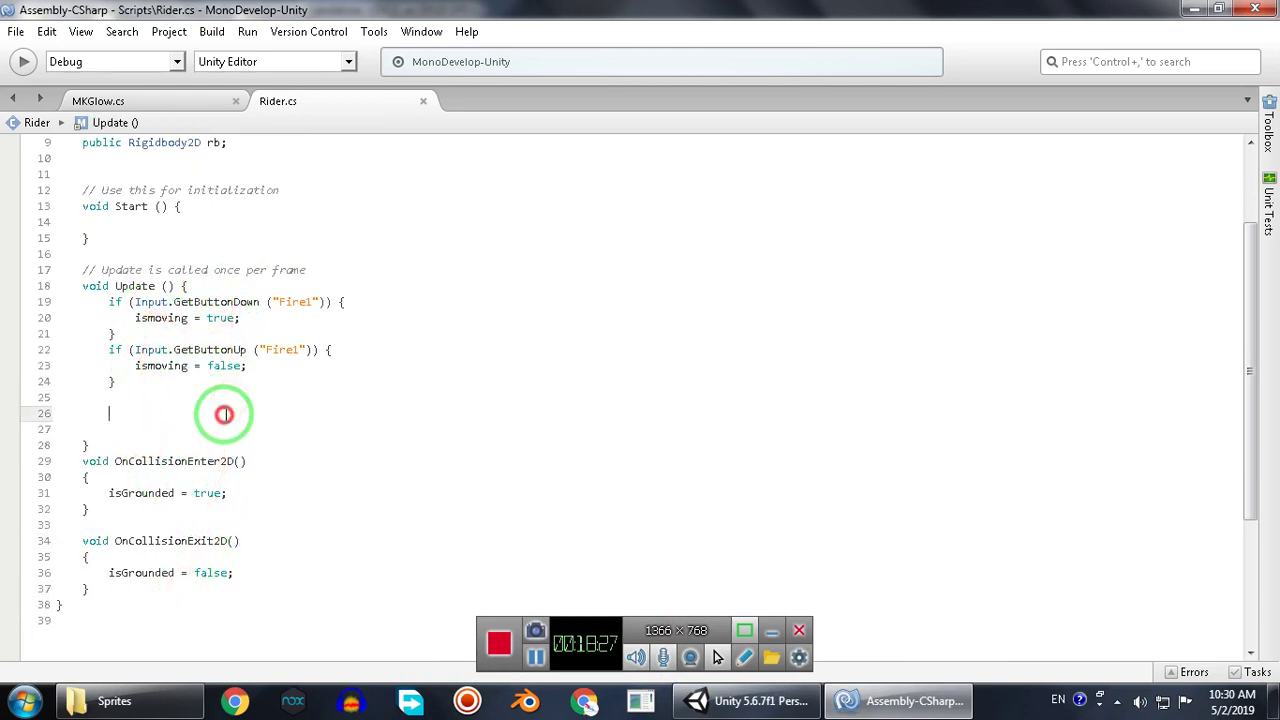
{"action": "left_click", "coordinate": [177, 440]}
{"action": "key", "text": "BackSpace"}
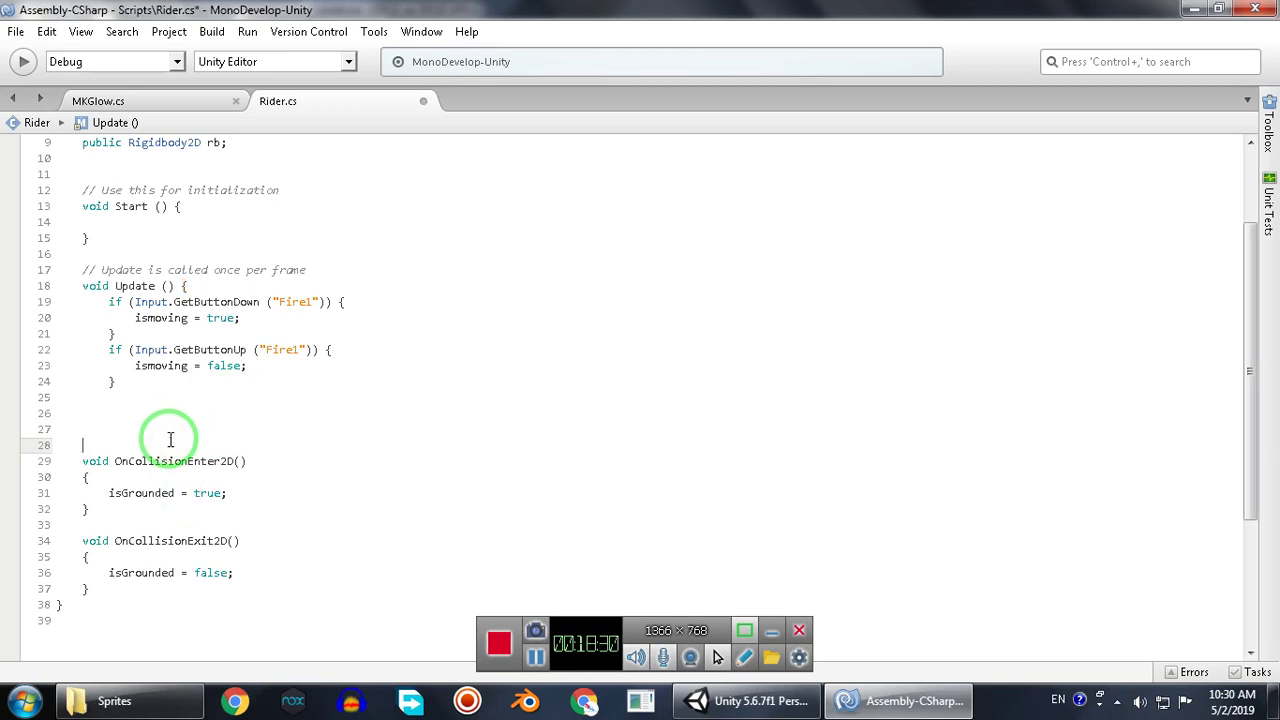
{"action": "type", "text": "}"}
Below the Fire1 checks in Update, write the parenthesised condition "ismoving == true && isGrounded = true".
{"action": "left_click", "coordinate": [163, 409]}
{"action": "key", "text": "Return"}
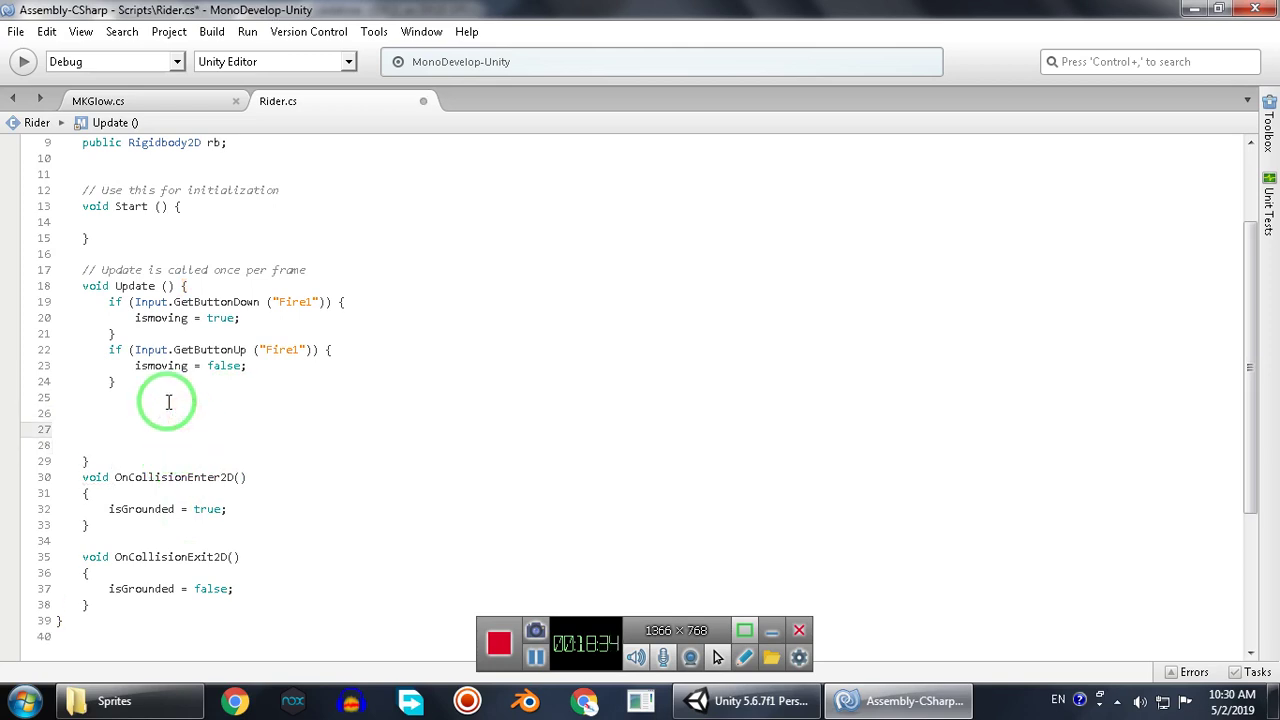
{"action": "type", "text": "IDictionary ("}
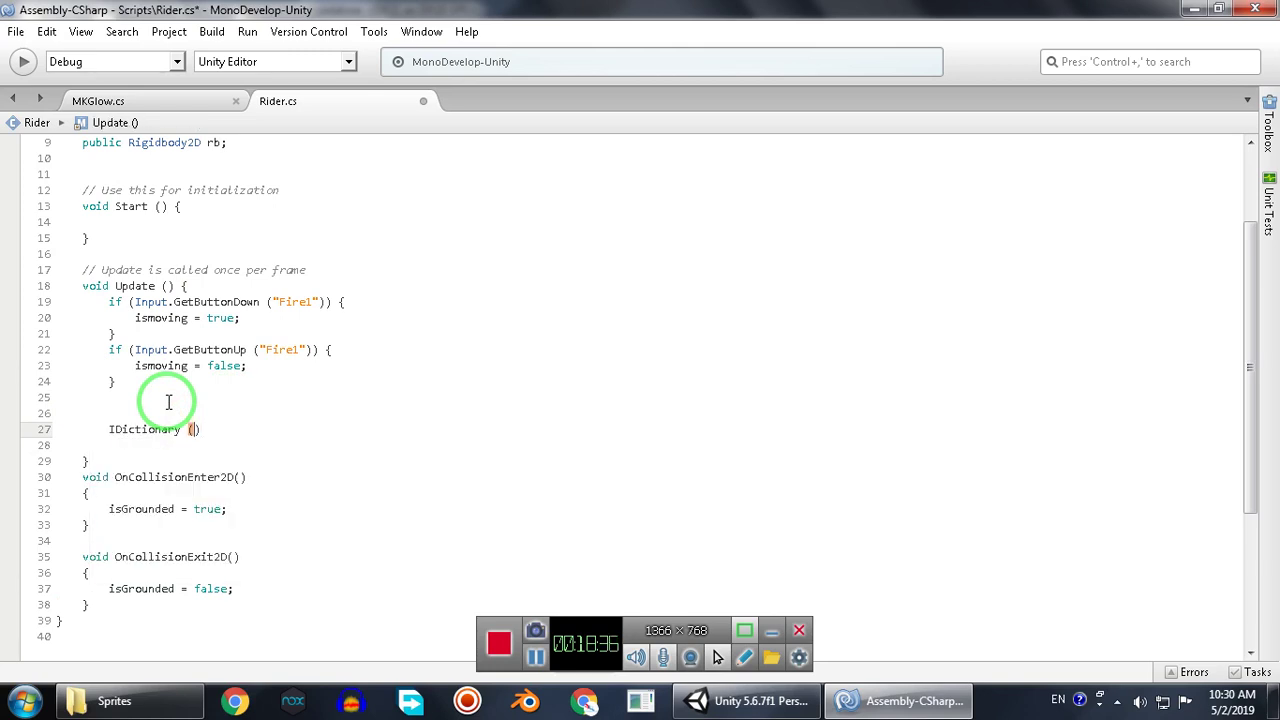
{"action": "type", "text": "isMO"}
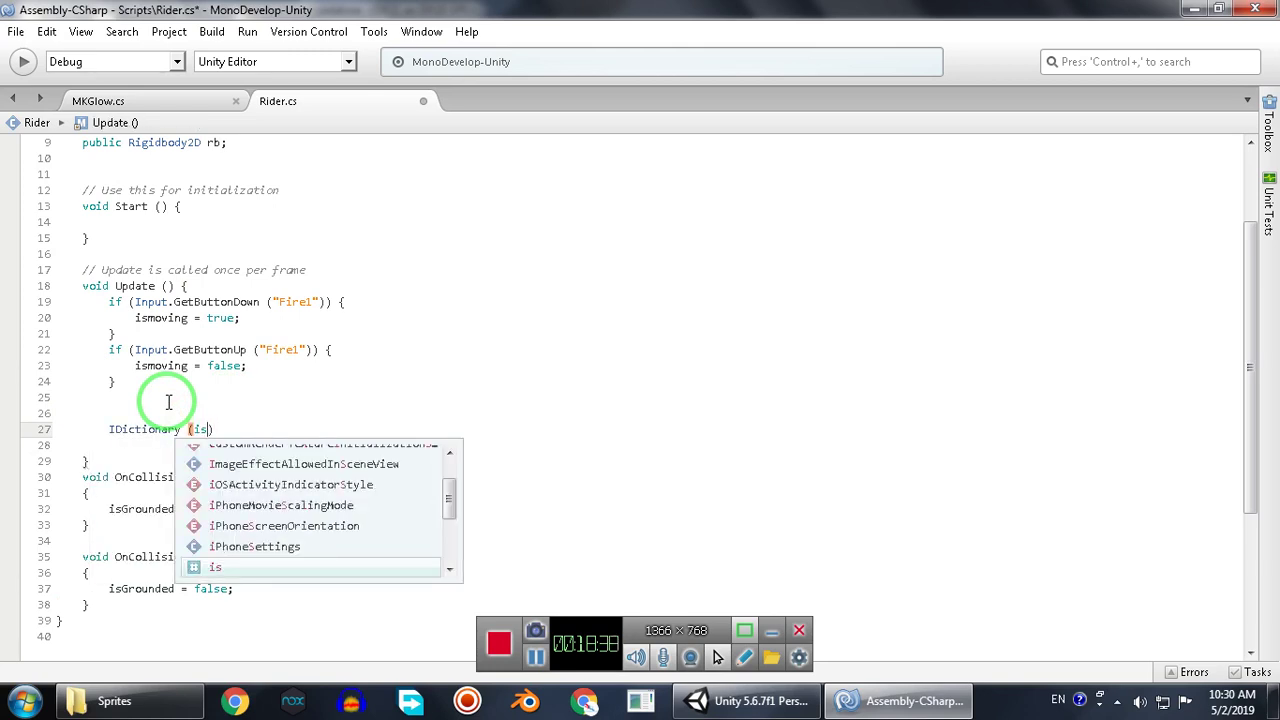
{"action": "key", "text": "Down"}
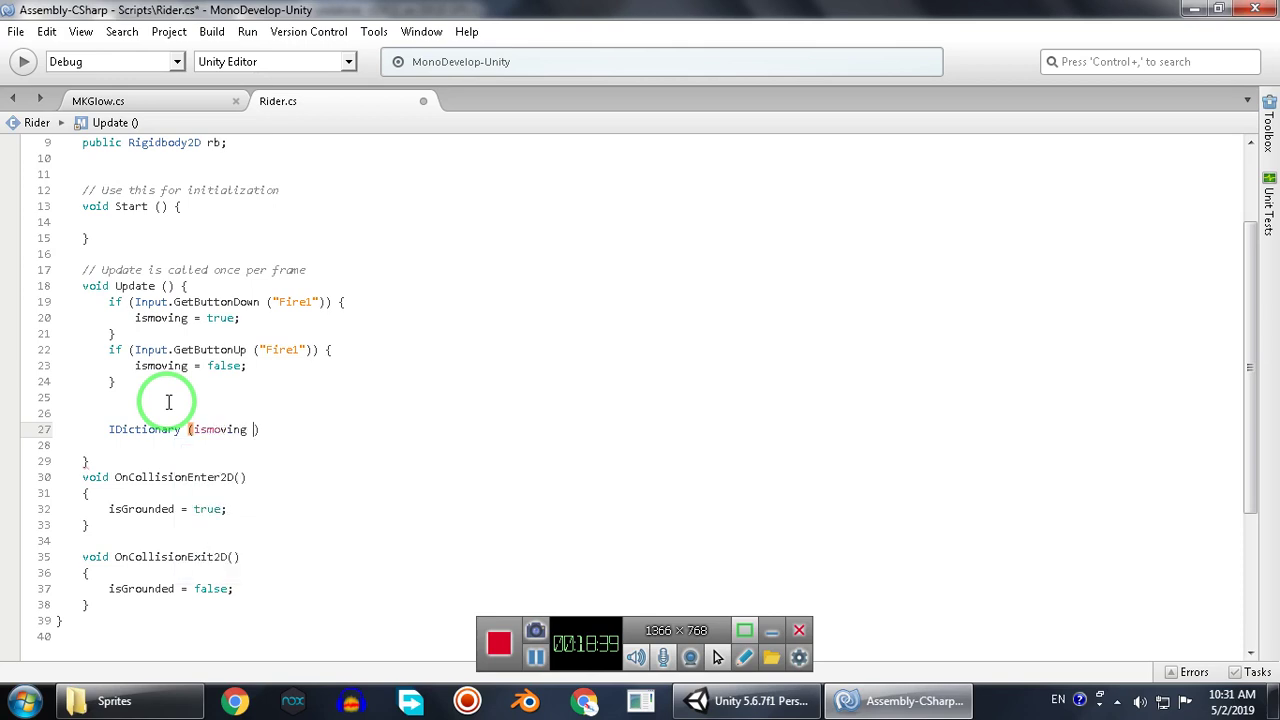
{"action": "type", "text": "="}
{"action": "type", "text": " true"}
{"action": "type", "text": "="}
{"action": "key", "text": "Right"}
{"action": "key", "text": "Right"}
{"action": "type", "text": "&& "}
{"action": "type", "text": "isGrounded "}
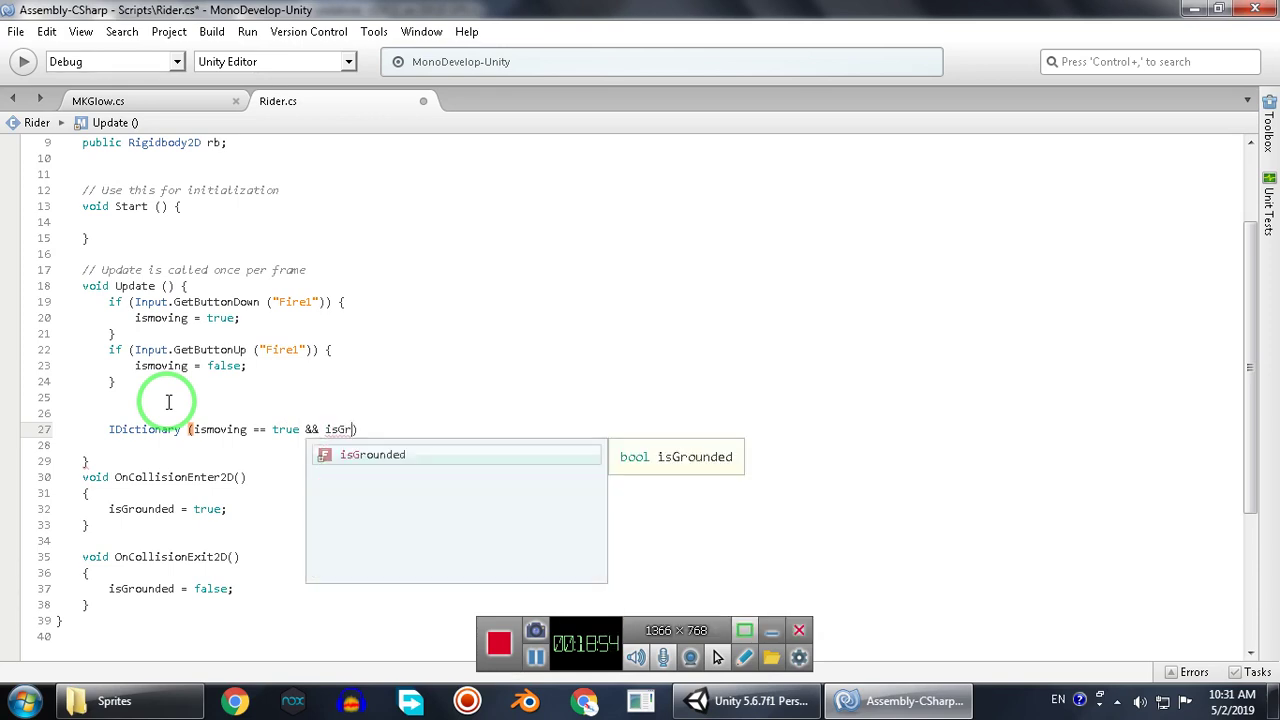
{"action": "type", "text": "= true"}
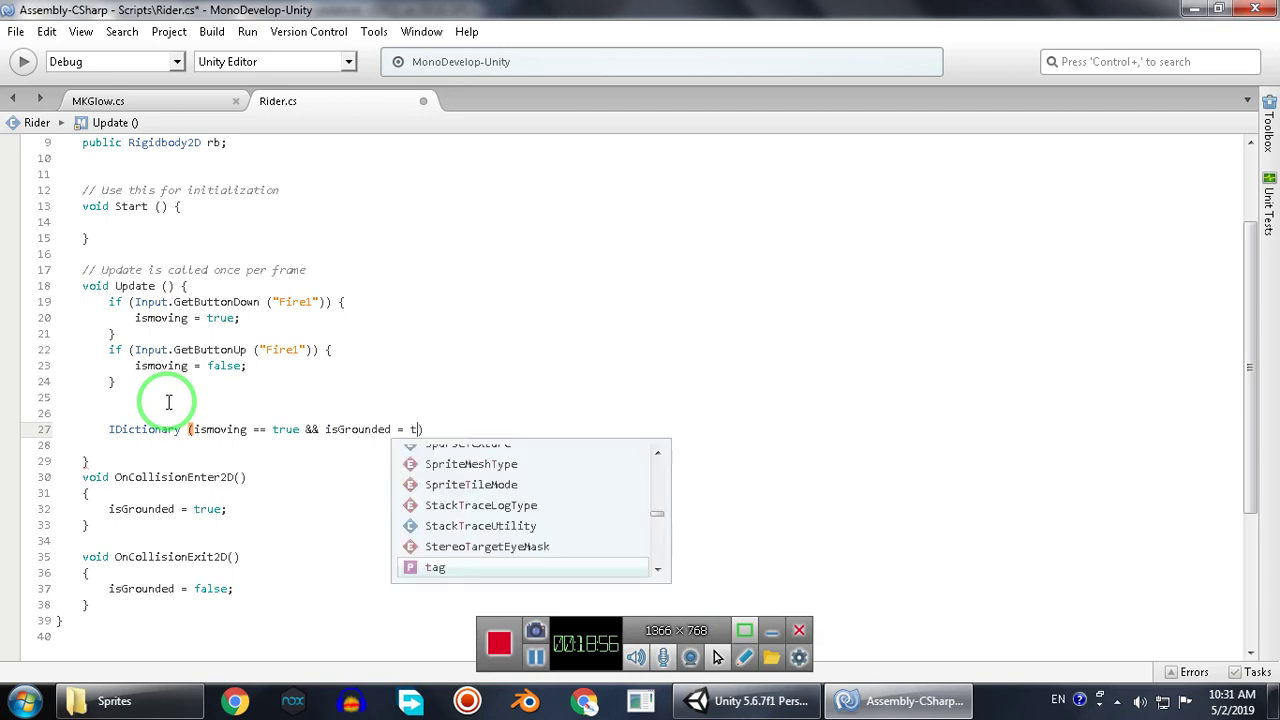
{"action": "key", "text": "Return"}
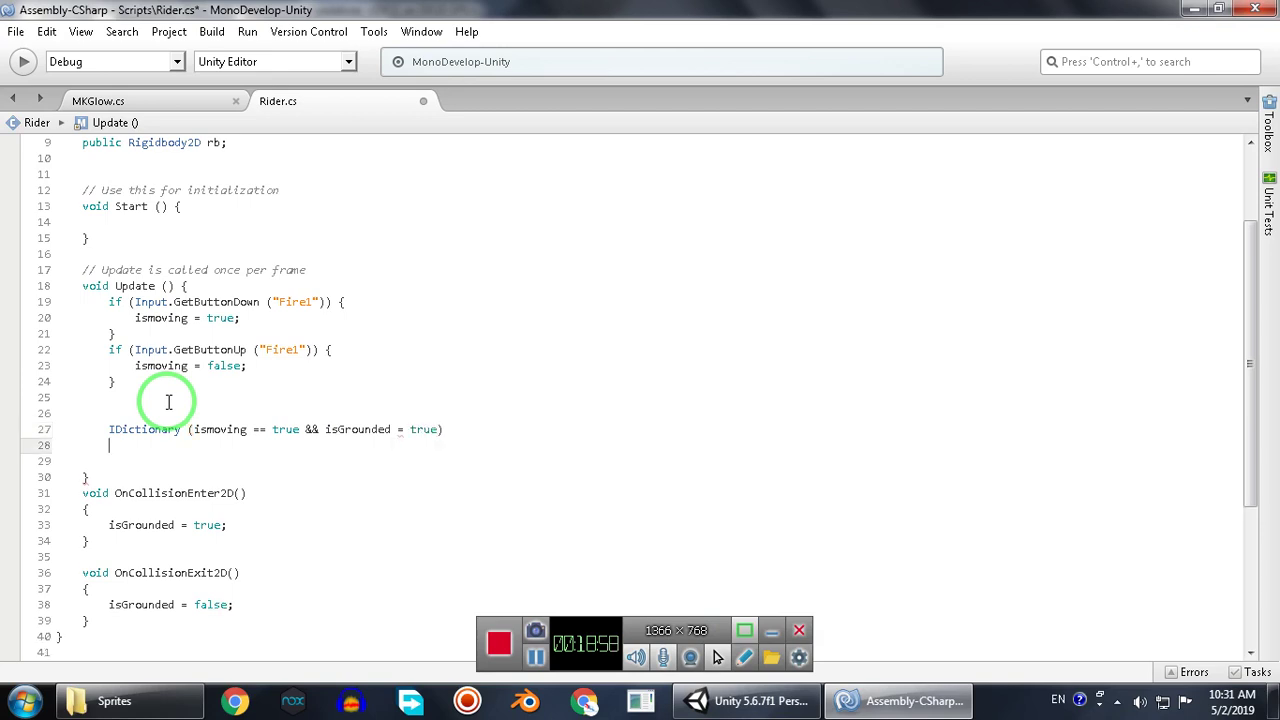
Replace the mistaken IDictionary word in front of the movement condition with the if keyword.
{"action": "key", "text": "Up"}
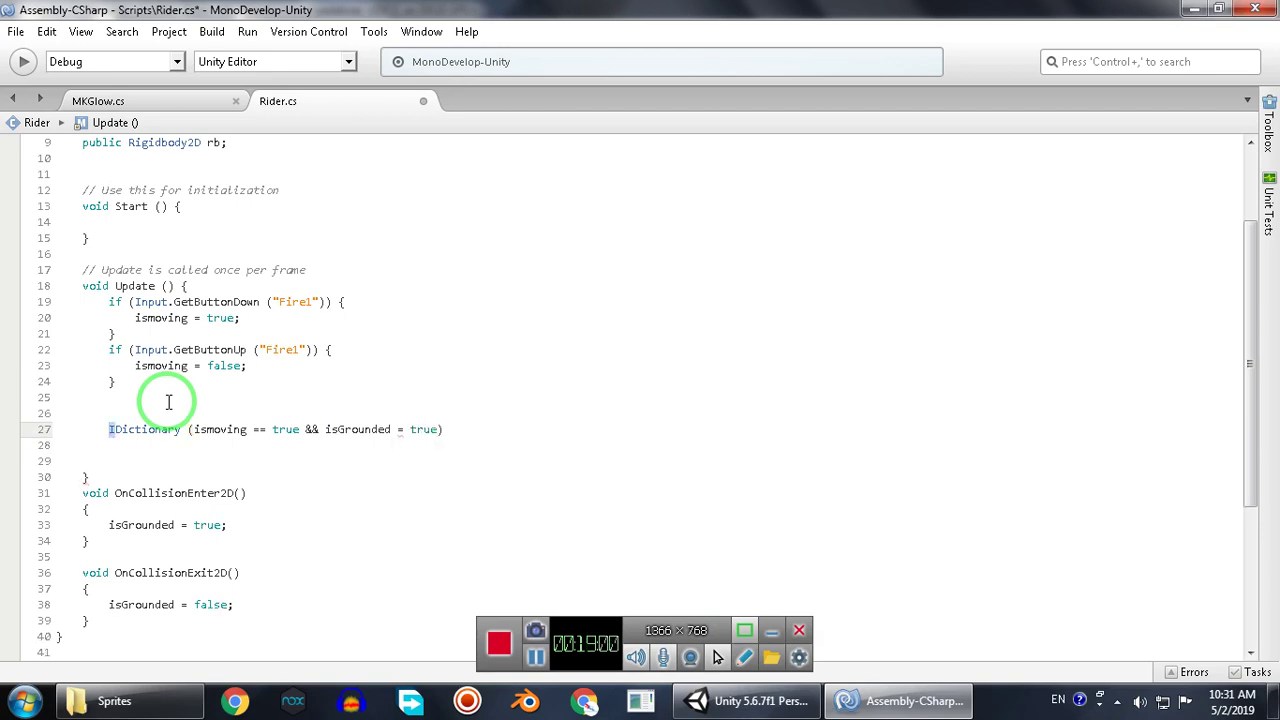
{"action": "key", "text": "ctrl+shift+Right"}
{"action": "type", "text": "I"}
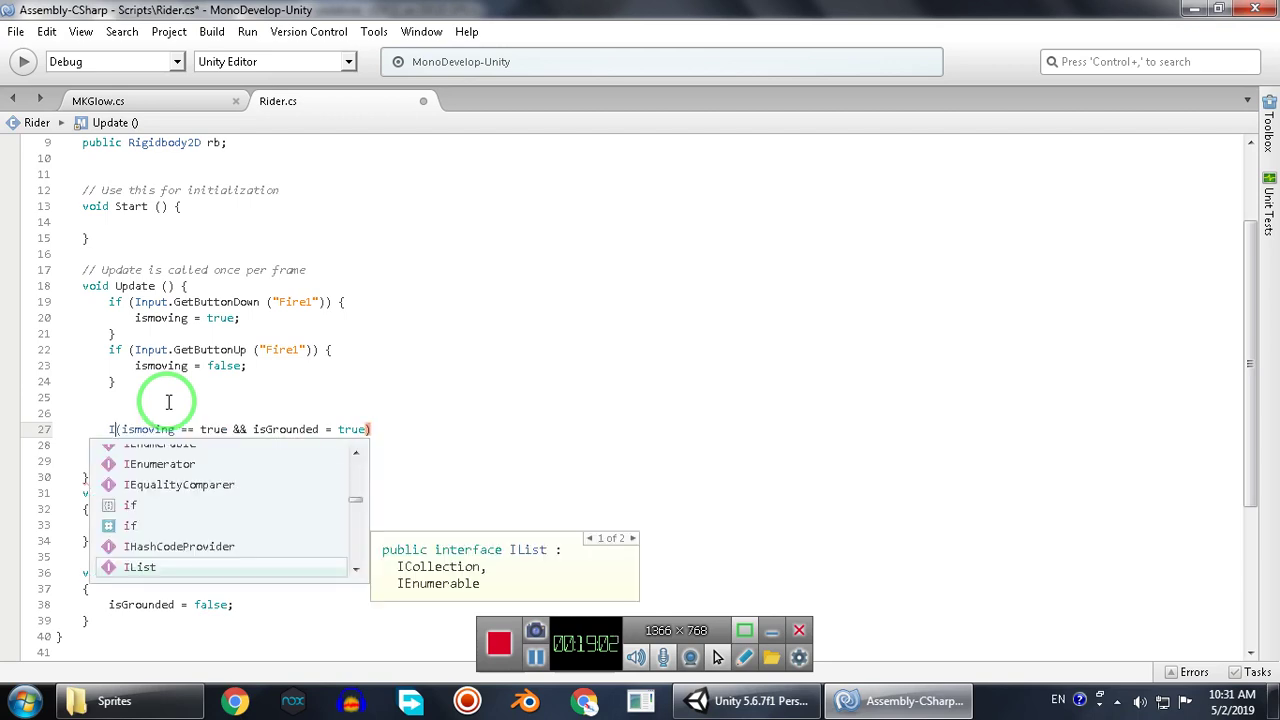
{"action": "key", "text": "Up"}
{"action": "key", "text": "Up"}
{"action": "key", "text": "Up"}
{"action": "key", "text": "Down"}
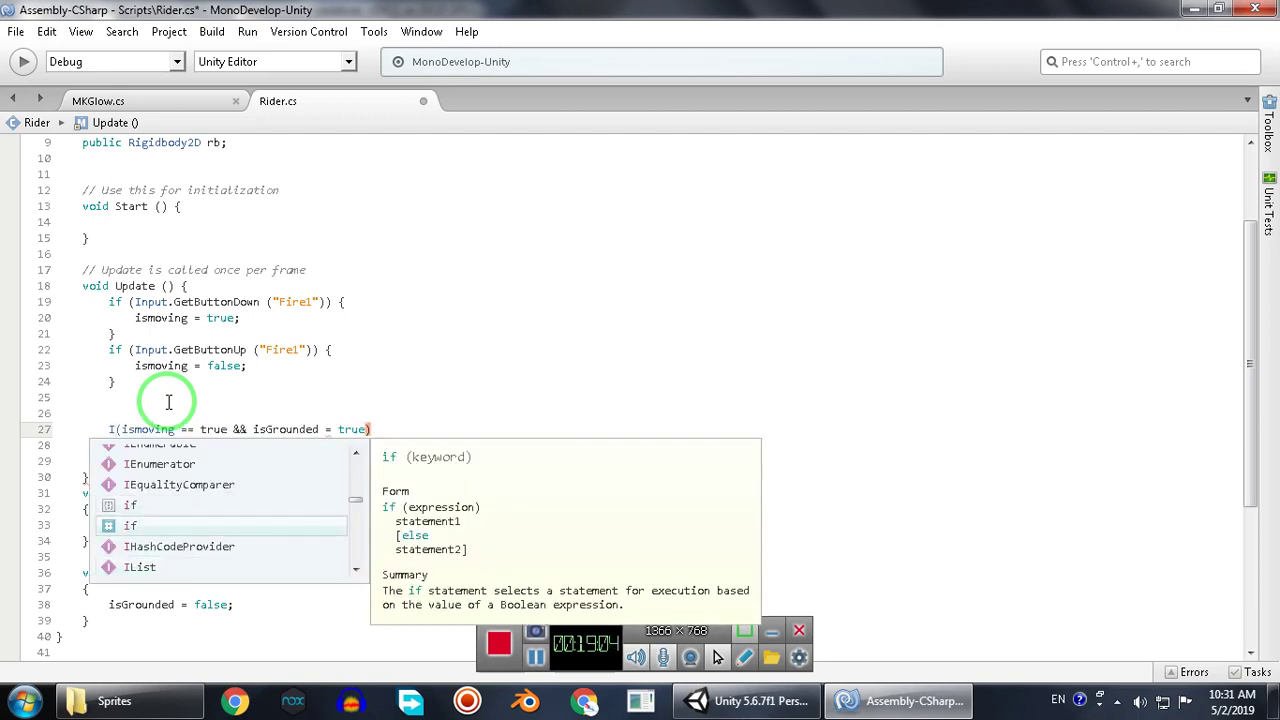
{"action": "key", "text": "Return"}
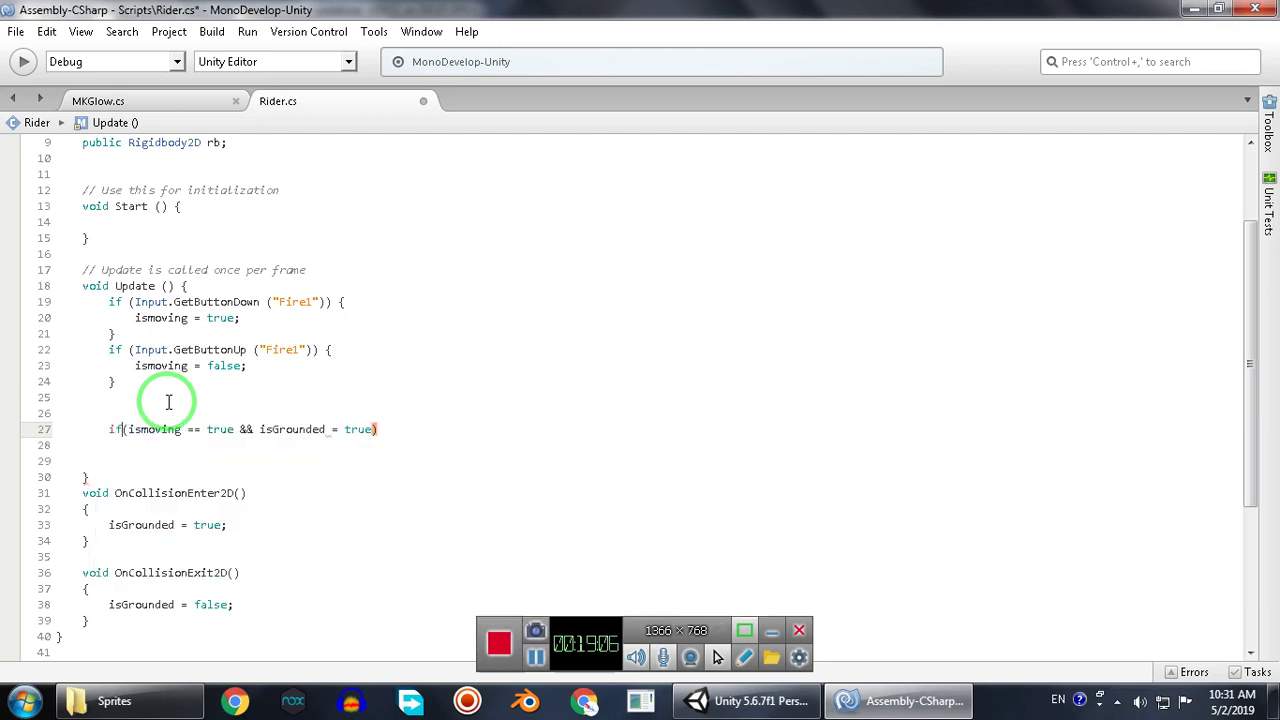
Correct the isGrounded part of the if condition to the comparison "isGrounded == true" and save the script.
{"action": "key", "text": "Up"}
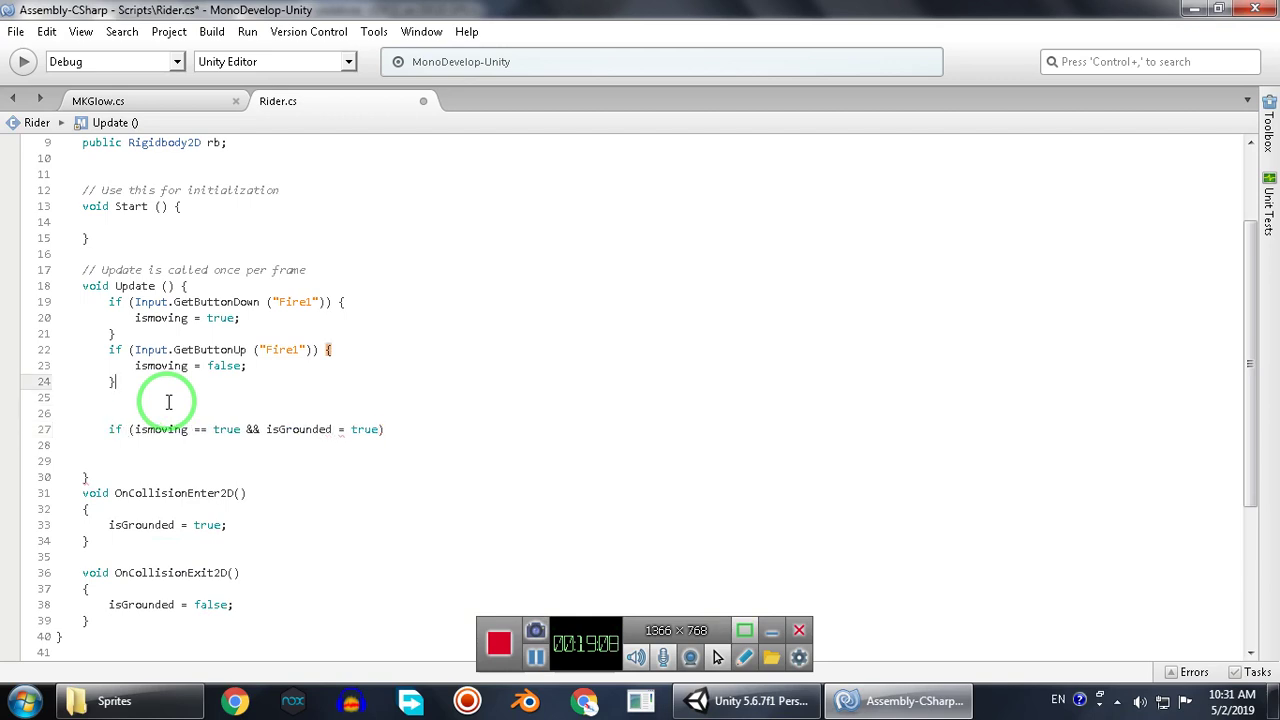
{"action": "key", "text": "Down"}
{"action": "key", "text": "Right"}
{"action": "key", "text": "Right"}
{"action": "key", "text": "Right"}
{"action": "key", "text": "Right"}
{"action": "key", "text": "Right"}
{"action": "key", "text": "Right"}
{"action": "key", "text": "Right"}
{"action": "key", "text": "Right"}
{"action": "key", "text": "Right"}
{"action": "key", "text": "Right"}
{"action": "key", "text": "Right"}
{"action": "key", "text": "Right"}
{"action": "key", "text": "Right"}
{"action": "key", "text": "Right"}
{"action": "key", "text": "Right"}
{"action": "key", "text": "Right"}
{"action": "key", "text": "Right"}
{"action": "key", "text": "Right"}
{"action": "key", "text": "Right"}
{"action": "key", "text": "Right"}
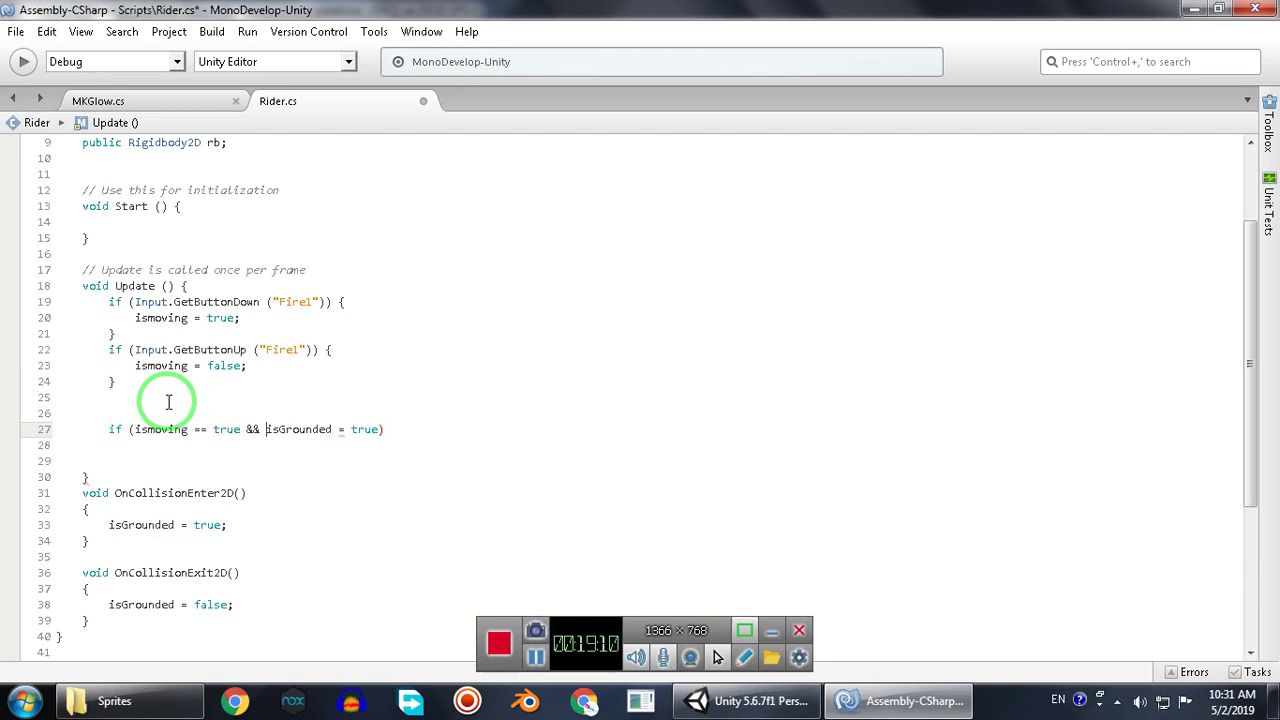
{"action": "key", "text": "Right"}
{"action": "type", "text": "="}
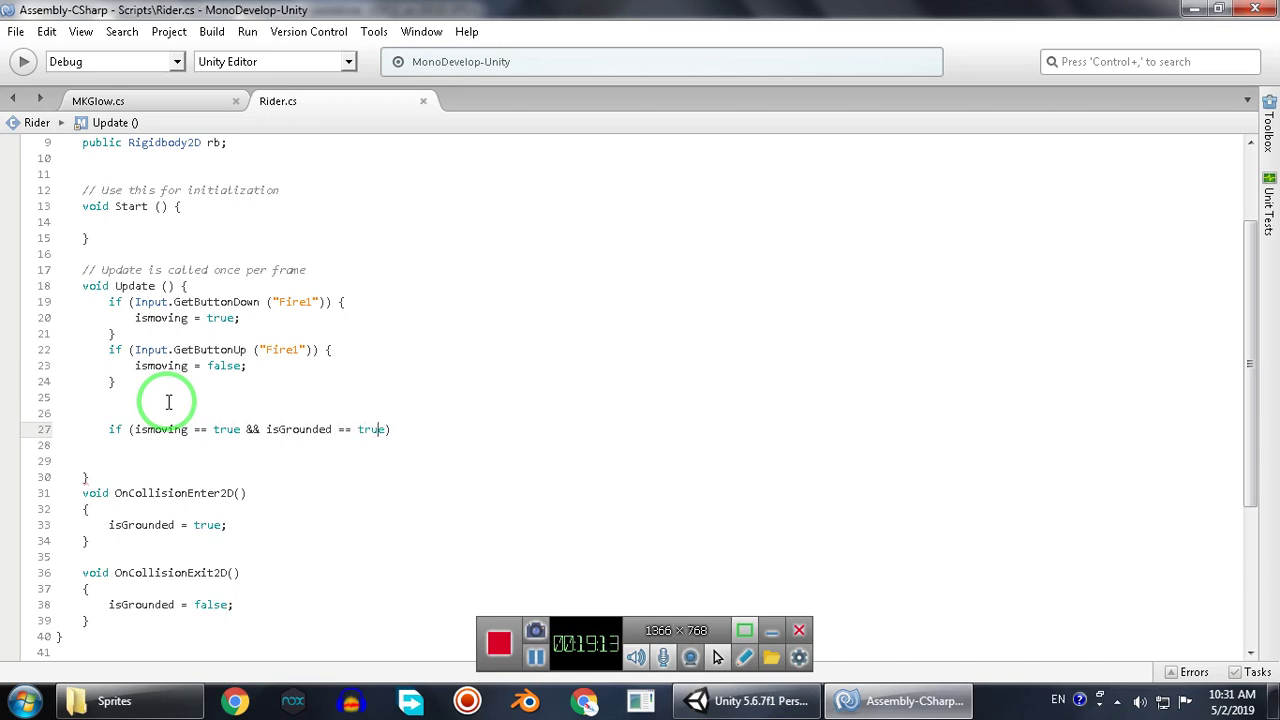
Give the movement condition a braced body and write "rb.AddForce (Vector2.right)" inside it.
{"action": "key", "text": "End"}
{"action": "key", "text": "Return"}
{"action": "type", "text": "{"}
{"action": "key", "text": "Return"}
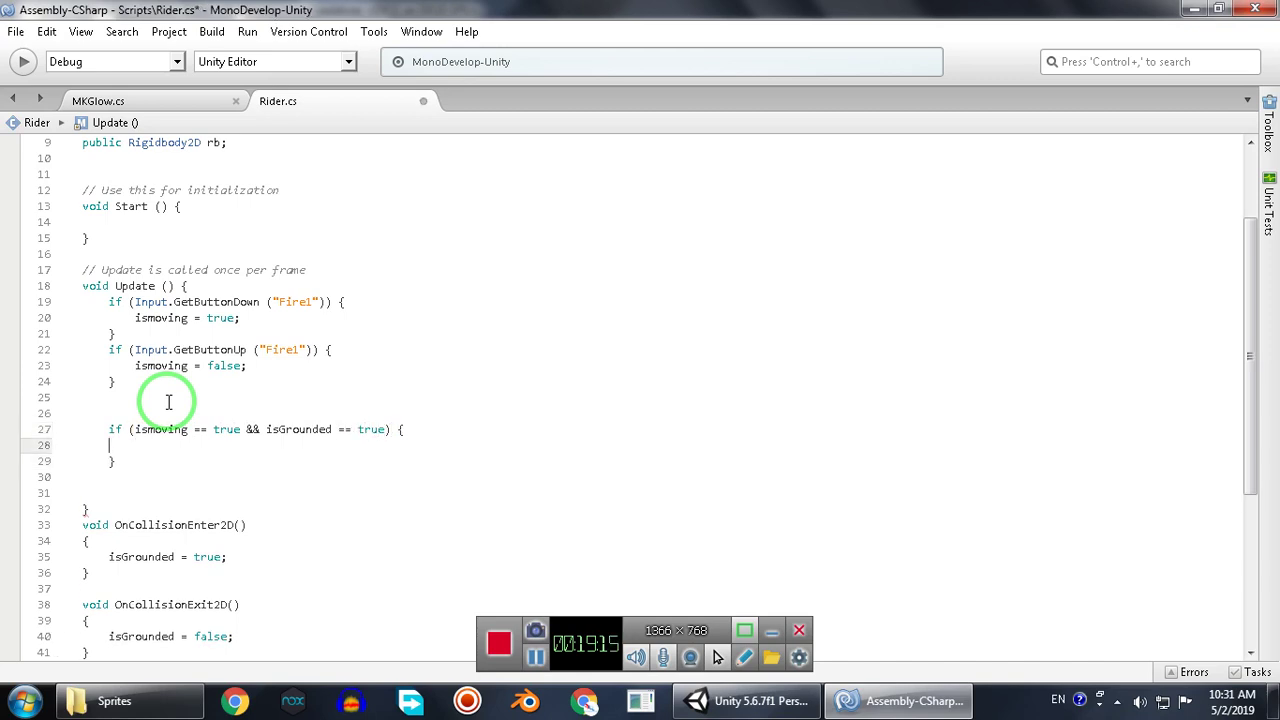
{"action": "type", "text": "rb."}
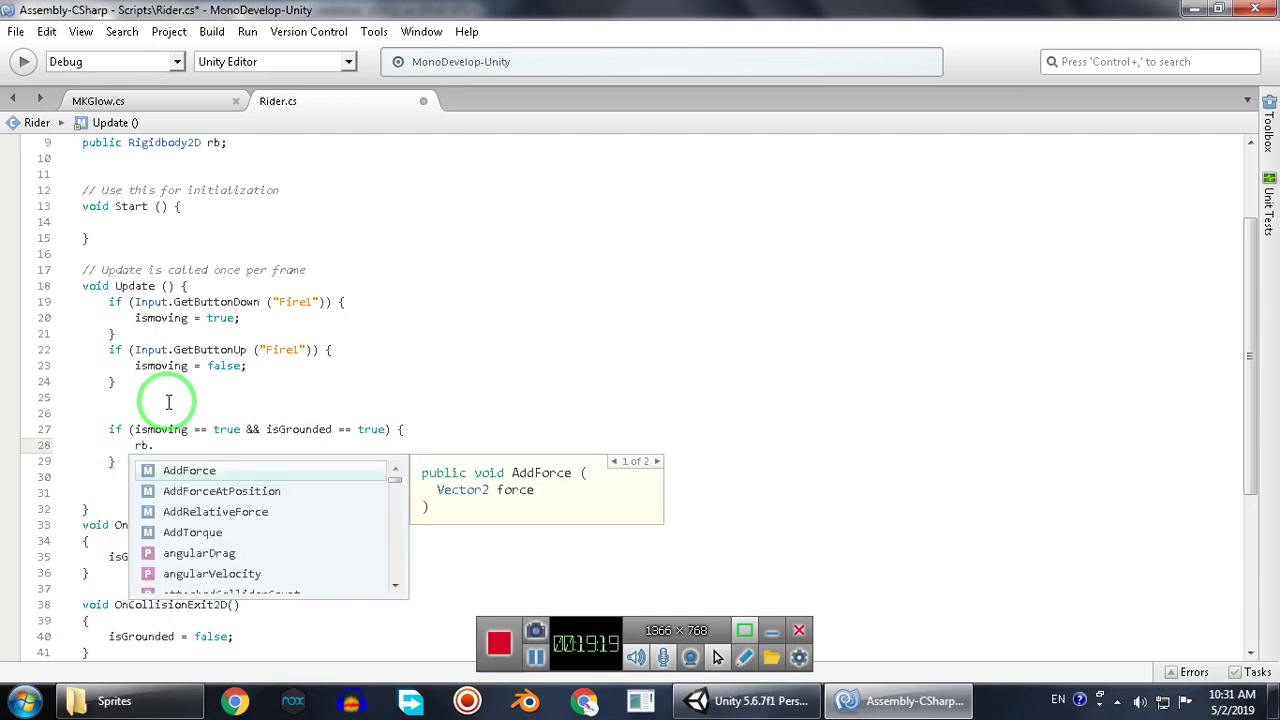
{"action": "key", "text": "Return"}
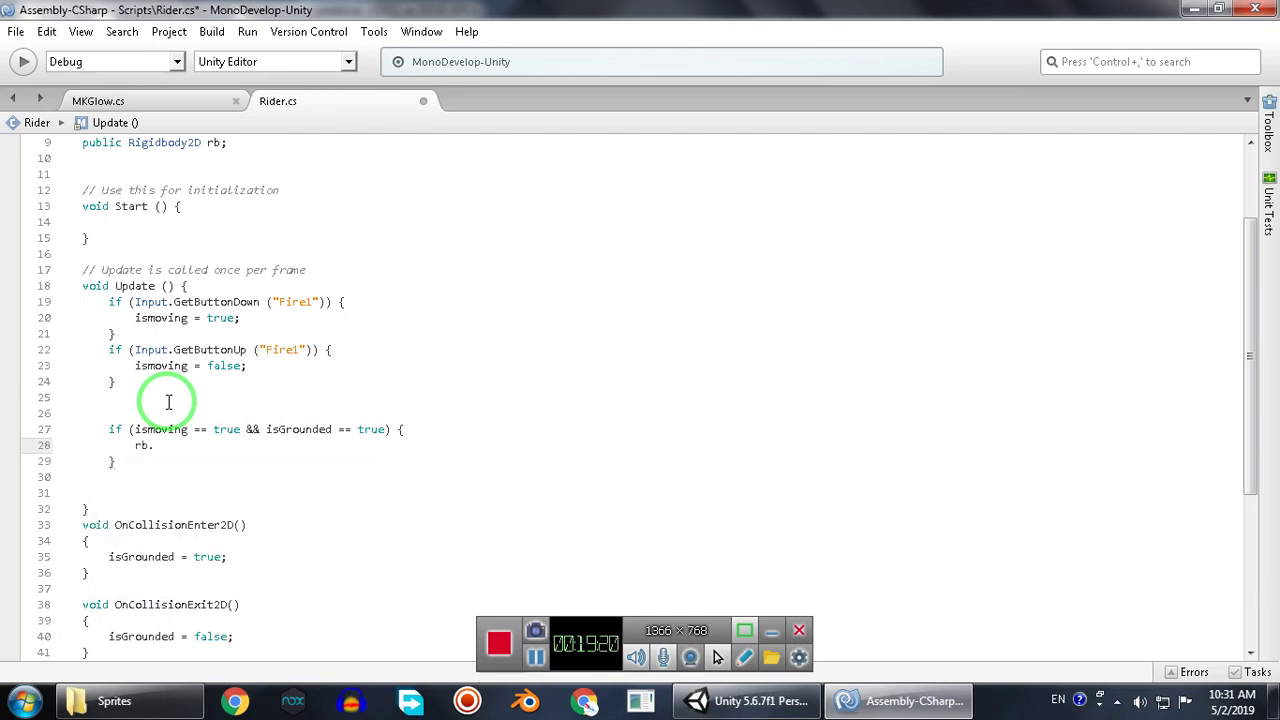
{"action": "type", "text": "()"}
{"action": "type", "text": "vec"}
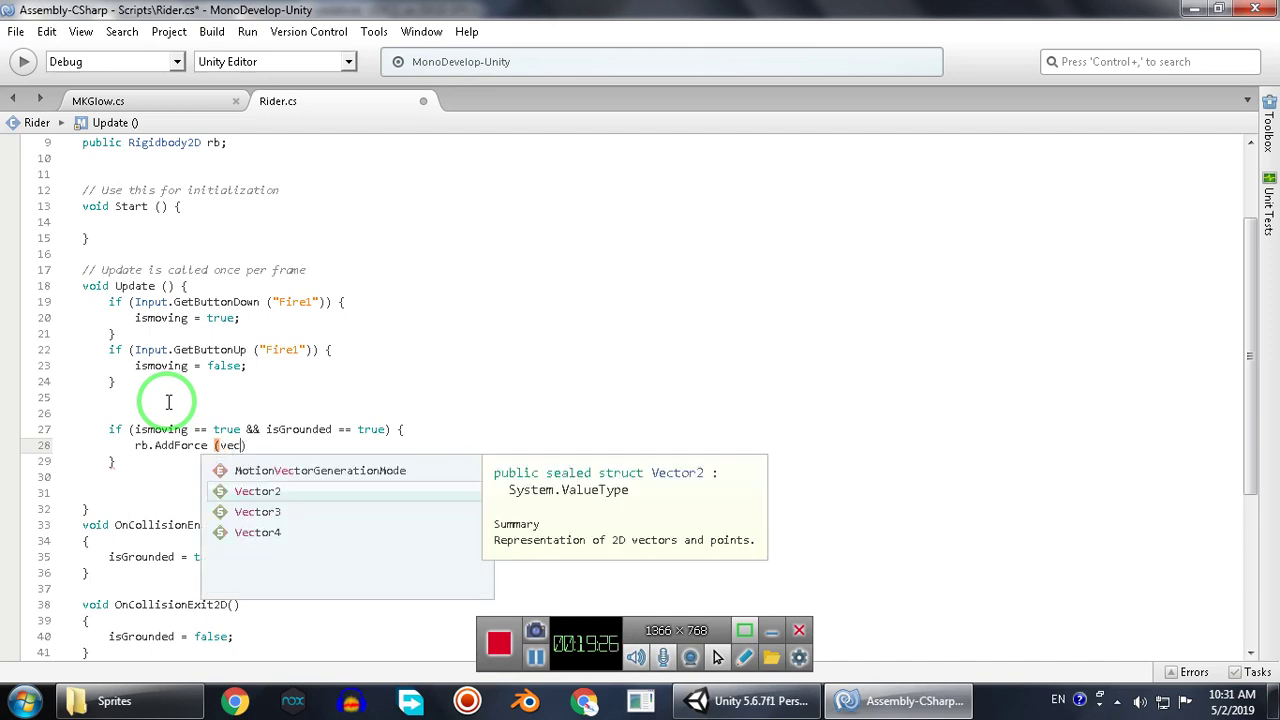
{"action": "type", "text": ".ri"}
{"action": "key", "text": "Return"}
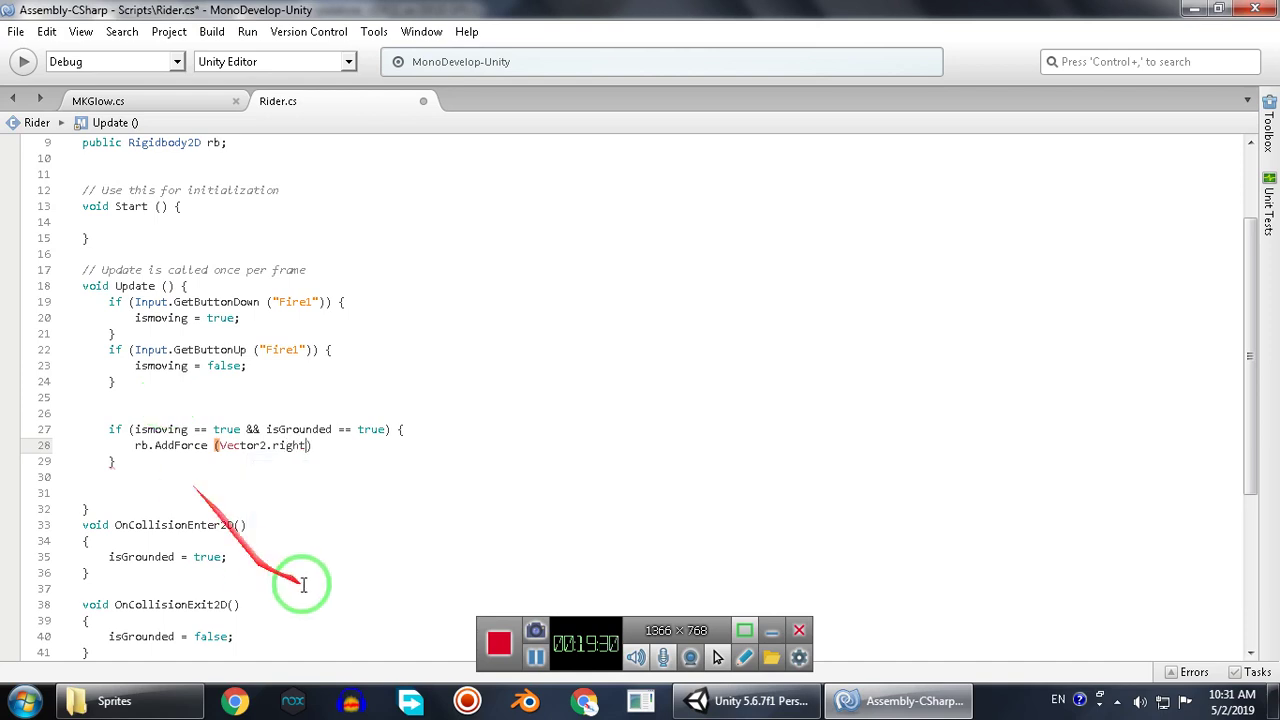
Switch to Unity, select the rider to examine its rightward direction in the scene, and return to the Rider script in MonoDevelop.
{"action": "left_click", "coordinate": [750, 700]}
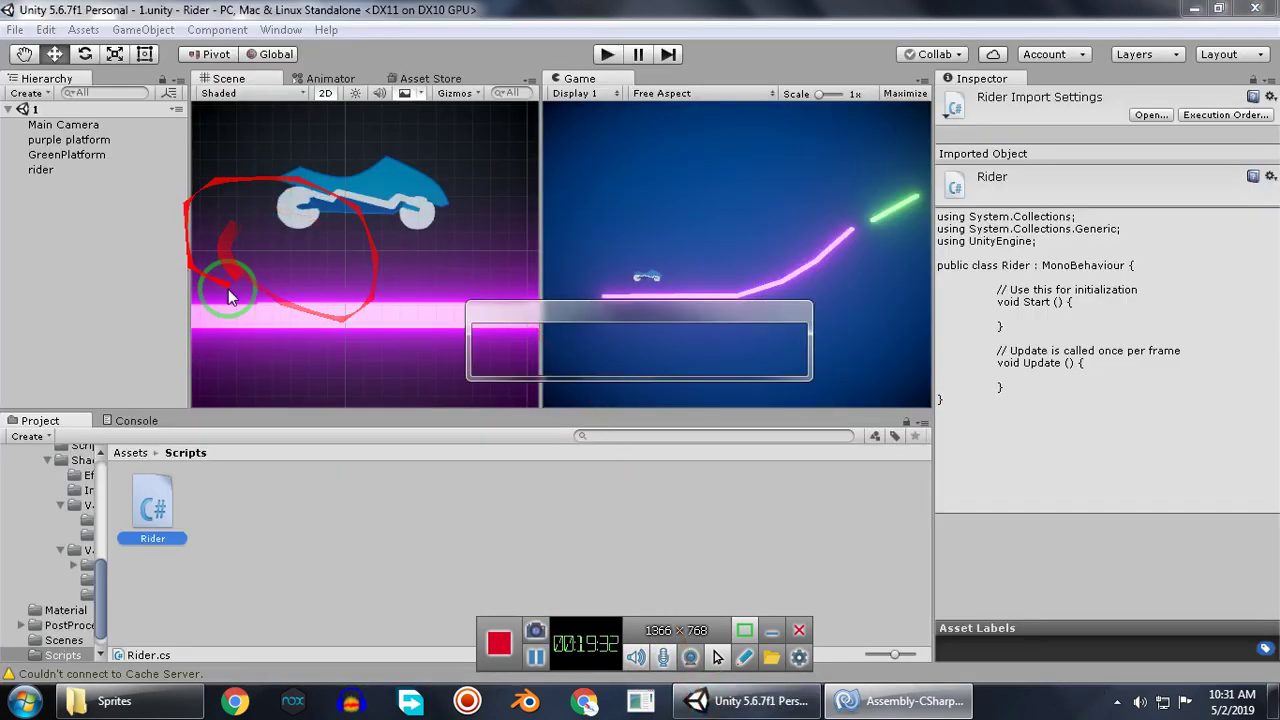
{"action": "scroll", "coordinate": [315, 192], "scroll_direction": "down", "scroll_amount": 7}
{"action": "left_click", "coordinate": [52, 174]}
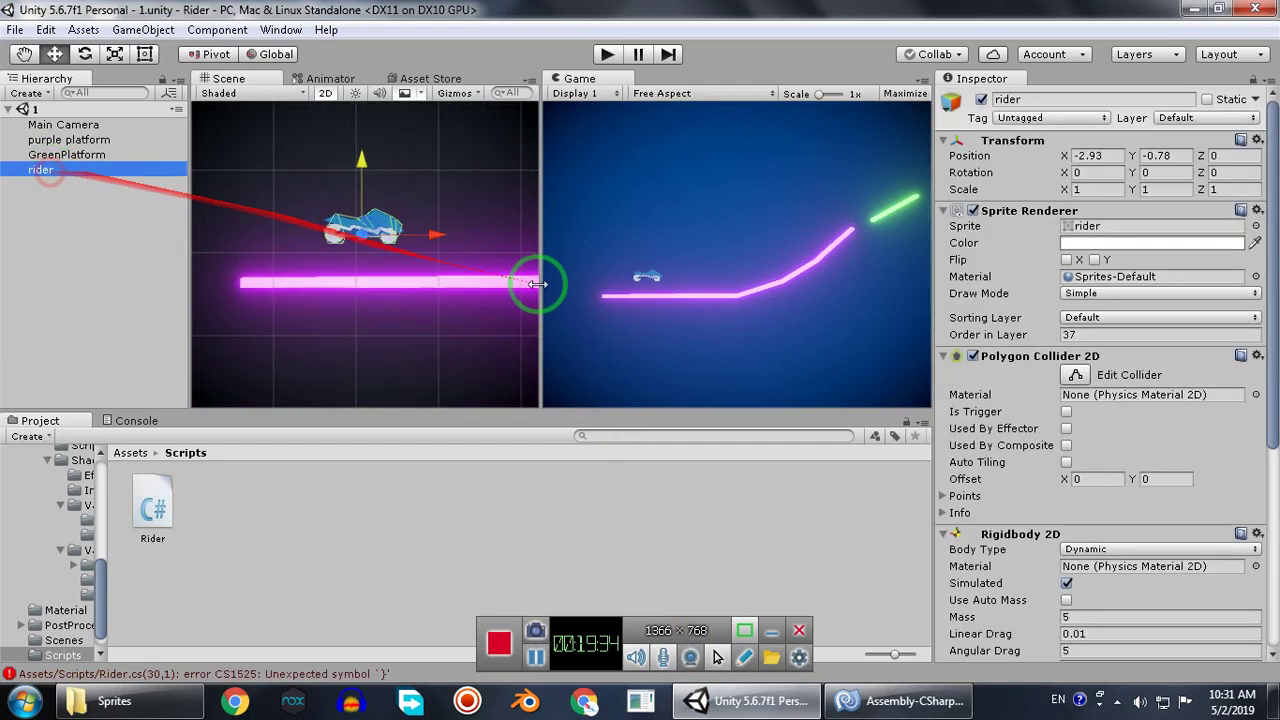
{"action": "left_click_drag", "start_coordinate": [429, 234], "coordinate": [480, 263]}
{"action": "left_click", "coordinate": [848, 700]}
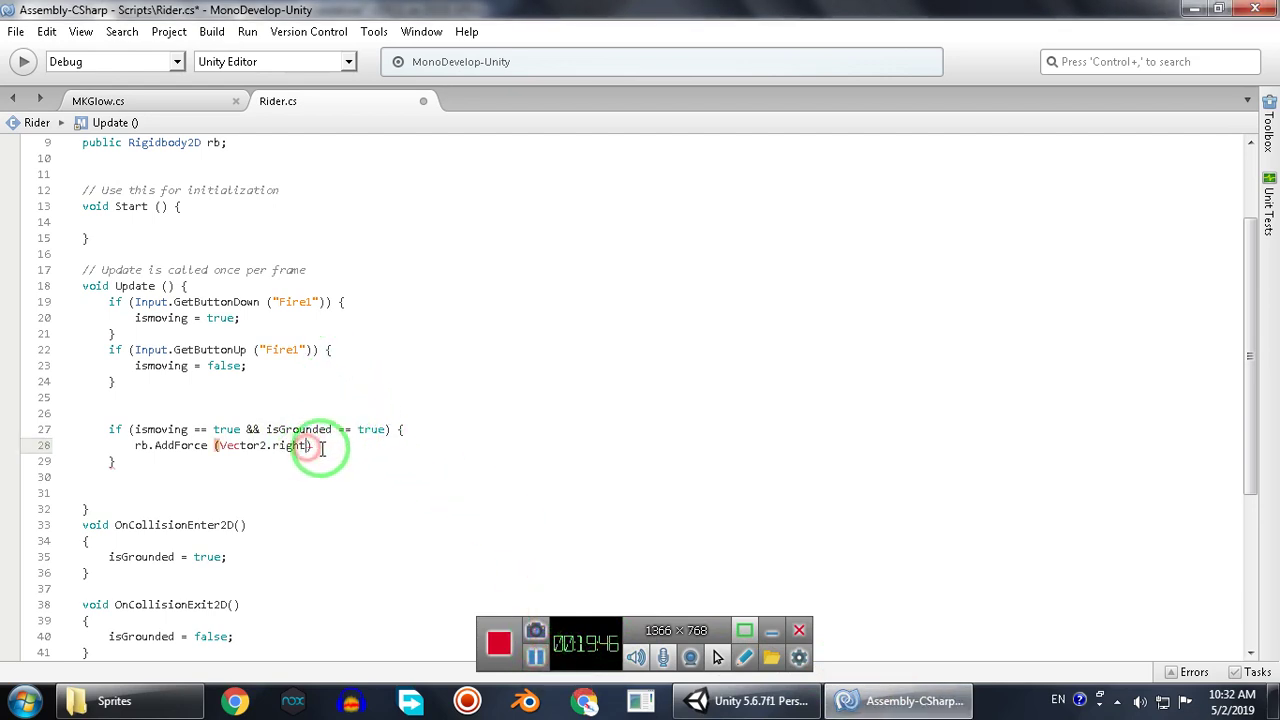
Declare a "public float speed;" variable below the Rigidbody2D declaration.
{"action": "left_click", "coordinate": [363, 277]}
{"action": "left_click", "coordinate": [271, 158]}
{"action": "key", "text": "Return"}
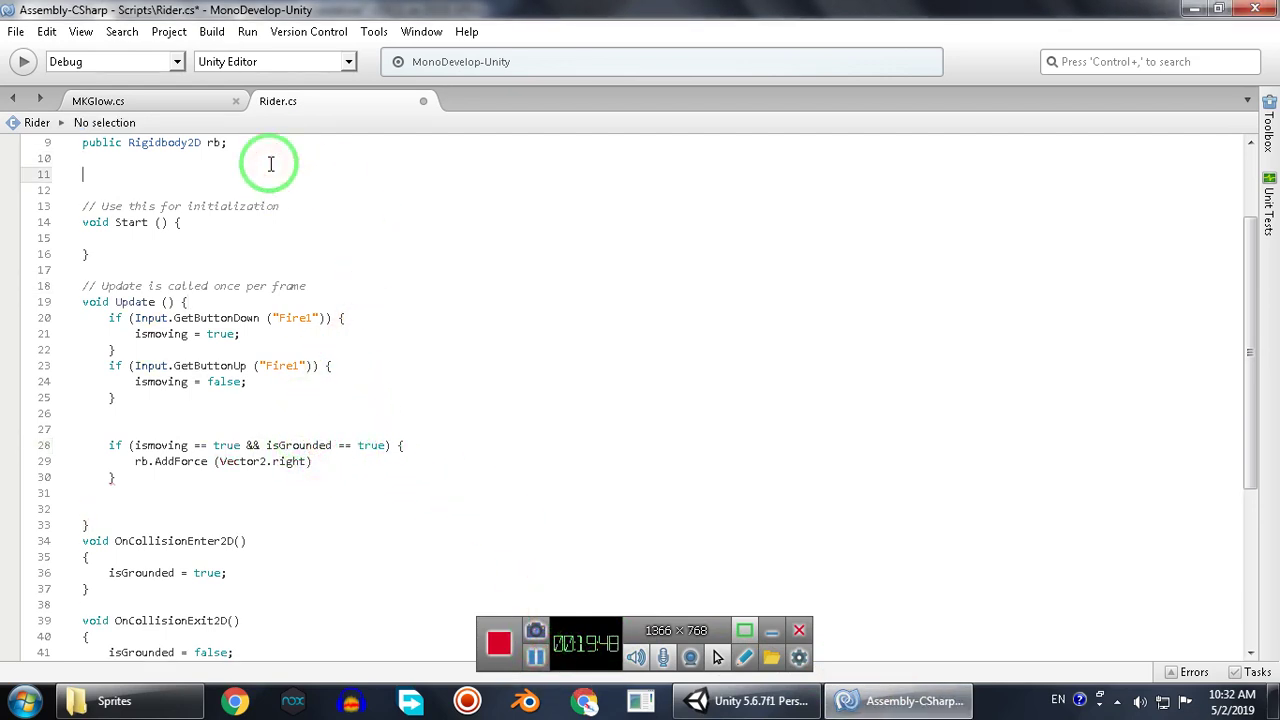
{"action": "type", "text": "public flo"}
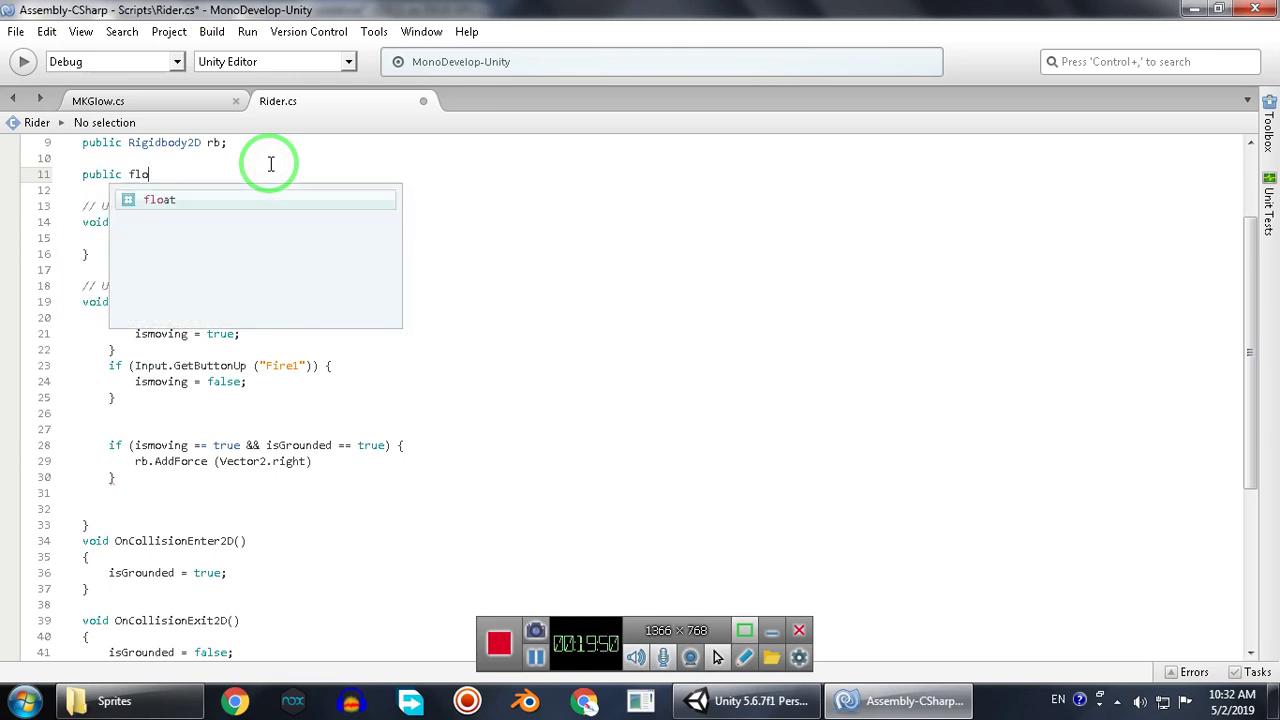
{"action": "type", "text": "at"}
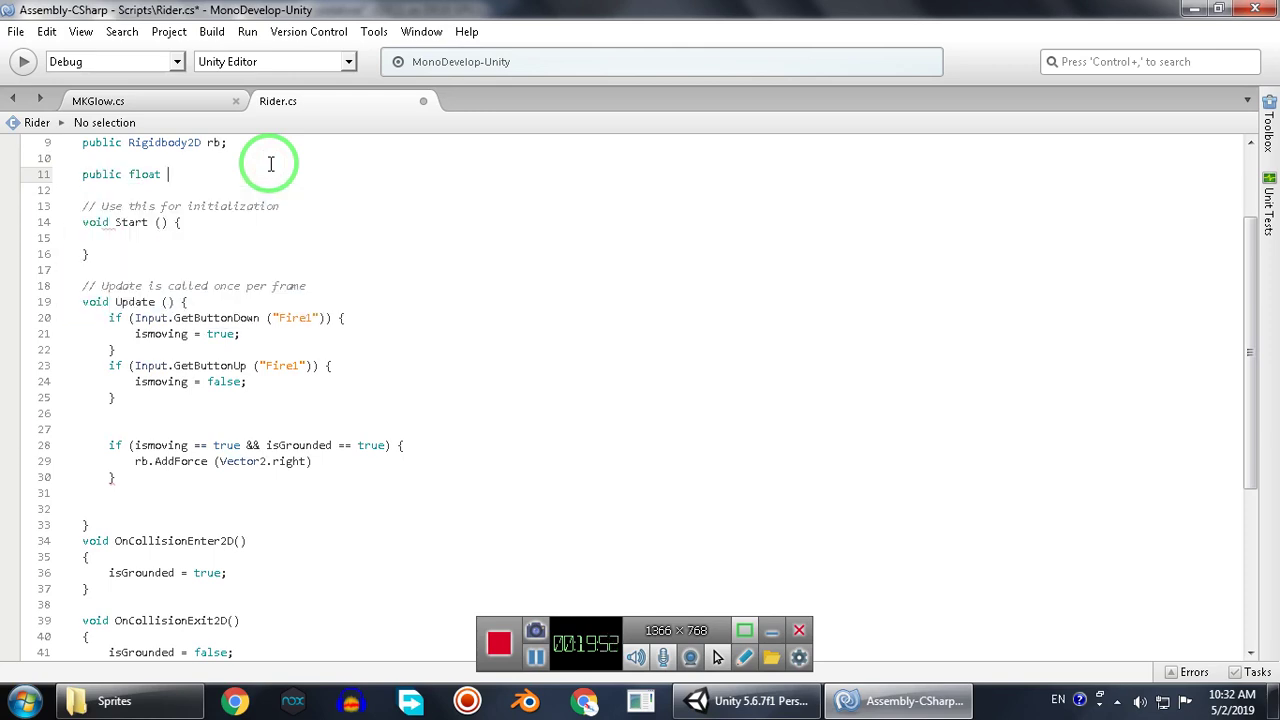
{"action": "type", "text": " speed;"}
Multiply Vector2.right by speed in the AddForce call, ending the expression with another multiplication sign.
{"action": "left_click", "coordinate": [314, 466]}
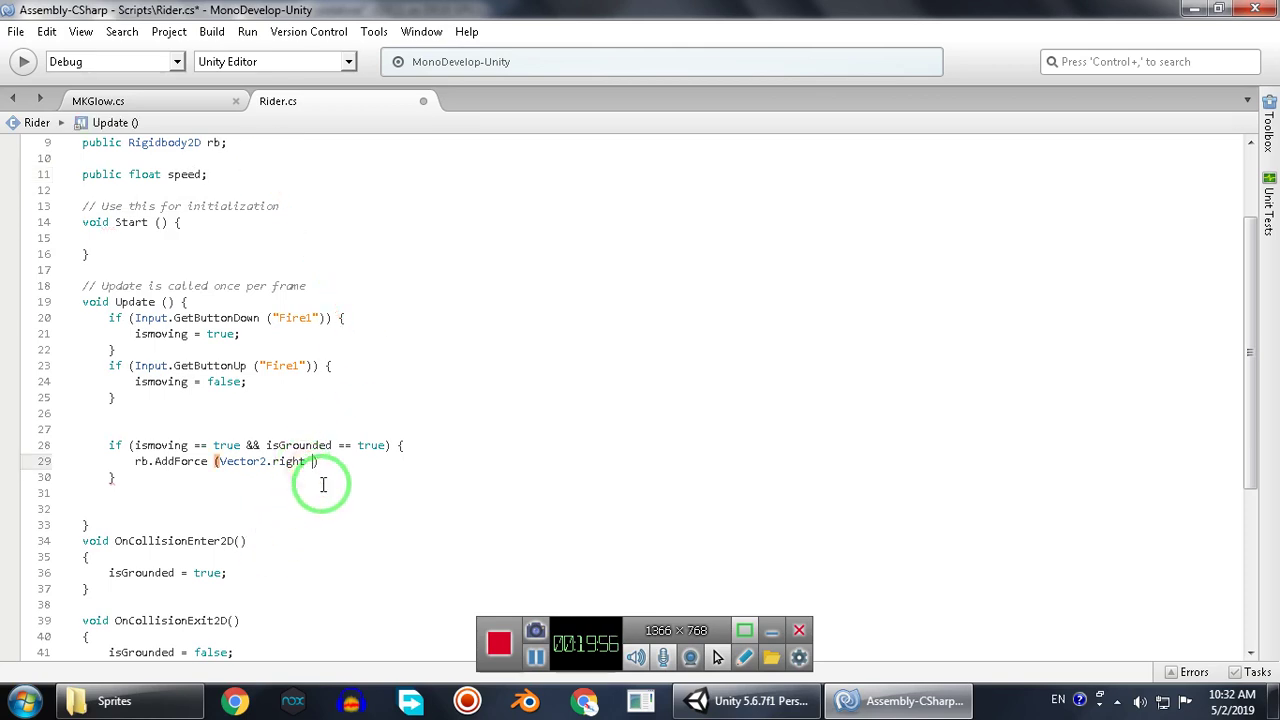
{"action": "type", "text": "* spee"}
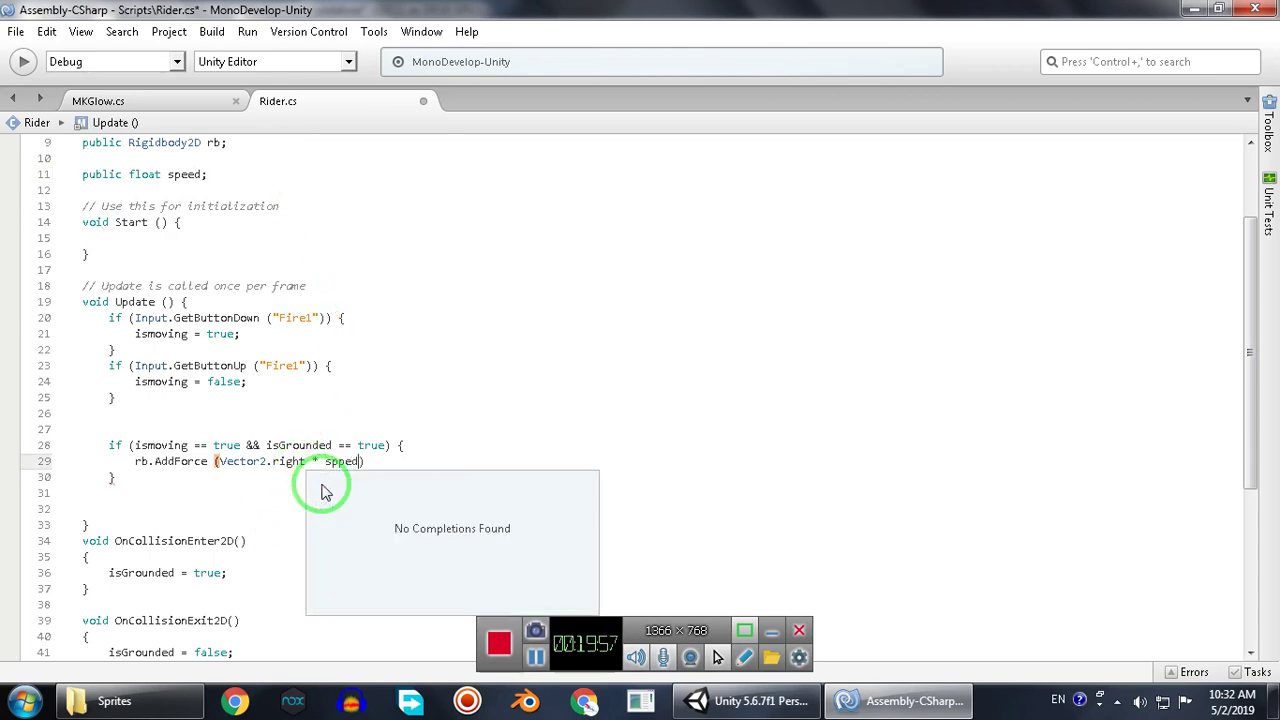
{"action": "key", "text": "BackSpace"}
{"action": "key", "text": "BackSpace"}
{"action": "type", "text": "eed *"}
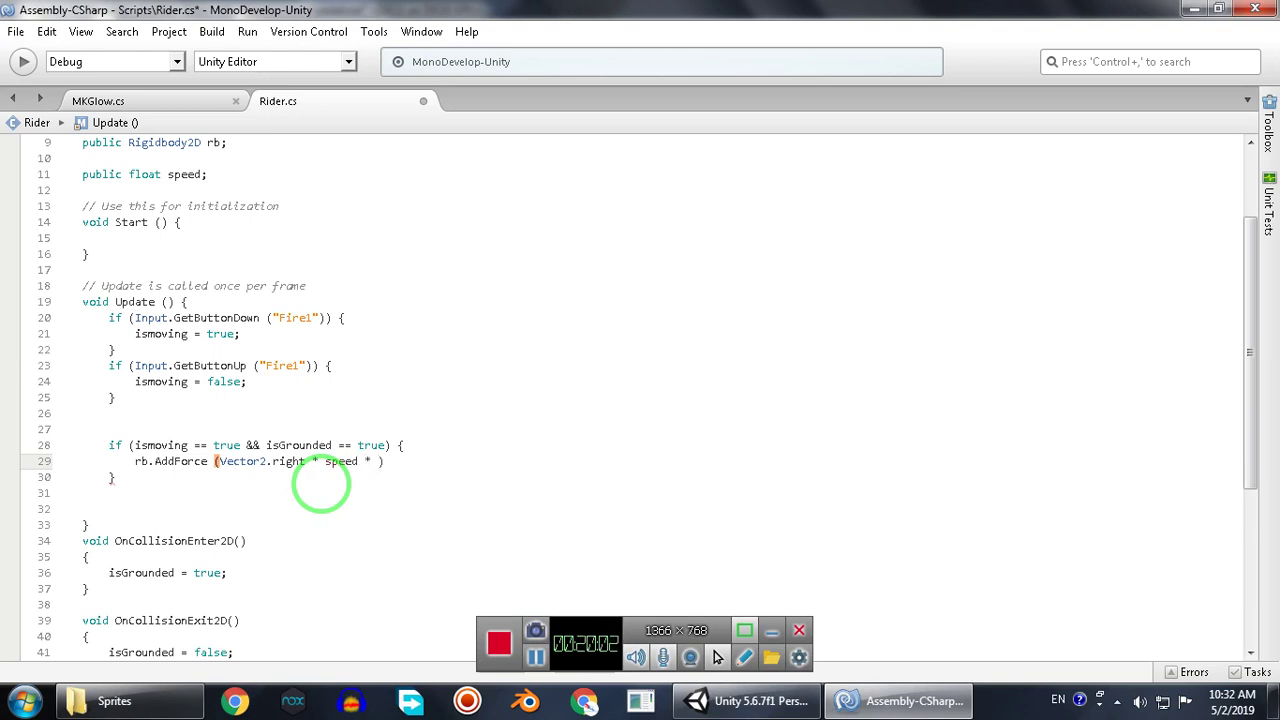
{"action": "type", "text": "fix"}
{"action": "key", "text": "BackSpace"}
{"action": "key", "text": "BackSpace"}
{"action": "key", "text": "BackSpace"}
Copy the Update method header to the line above the movement condition and rename the copy to FixedUpdate.
{"action": "left_click_drag", "start_coordinate": [186, 301], "coordinate": [83, 301]}
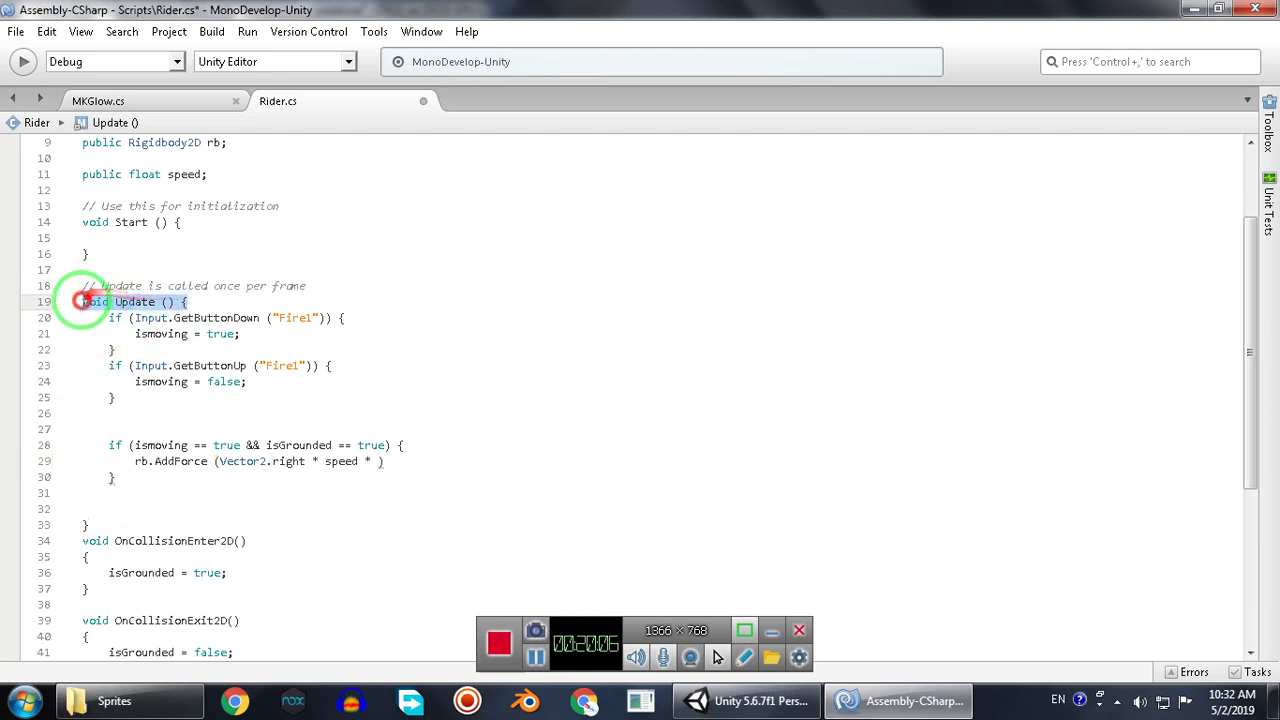
{"action": "key", "text": "ctrl+c"}
{"action": "left_click", "coordinate": [129, 411]}
{"action": "key", "text": "ctrl+v"}
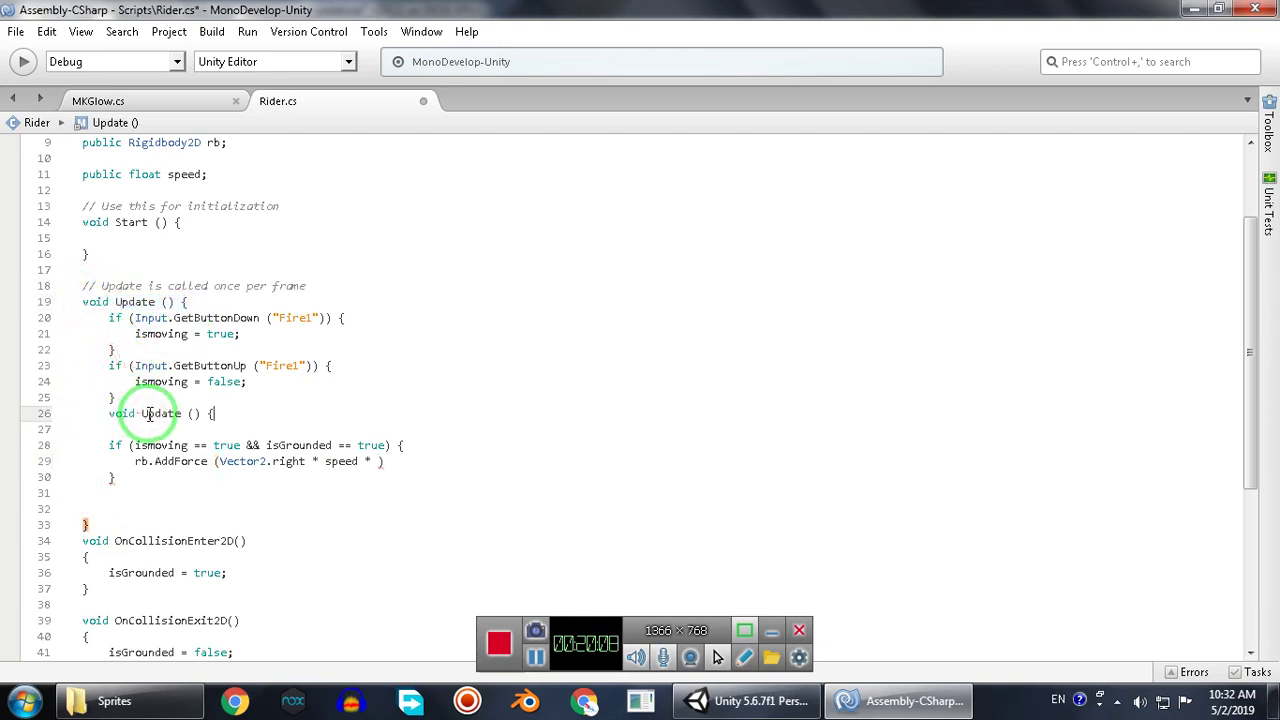
{"action": "left_click", "coordinate": [140, 416]}
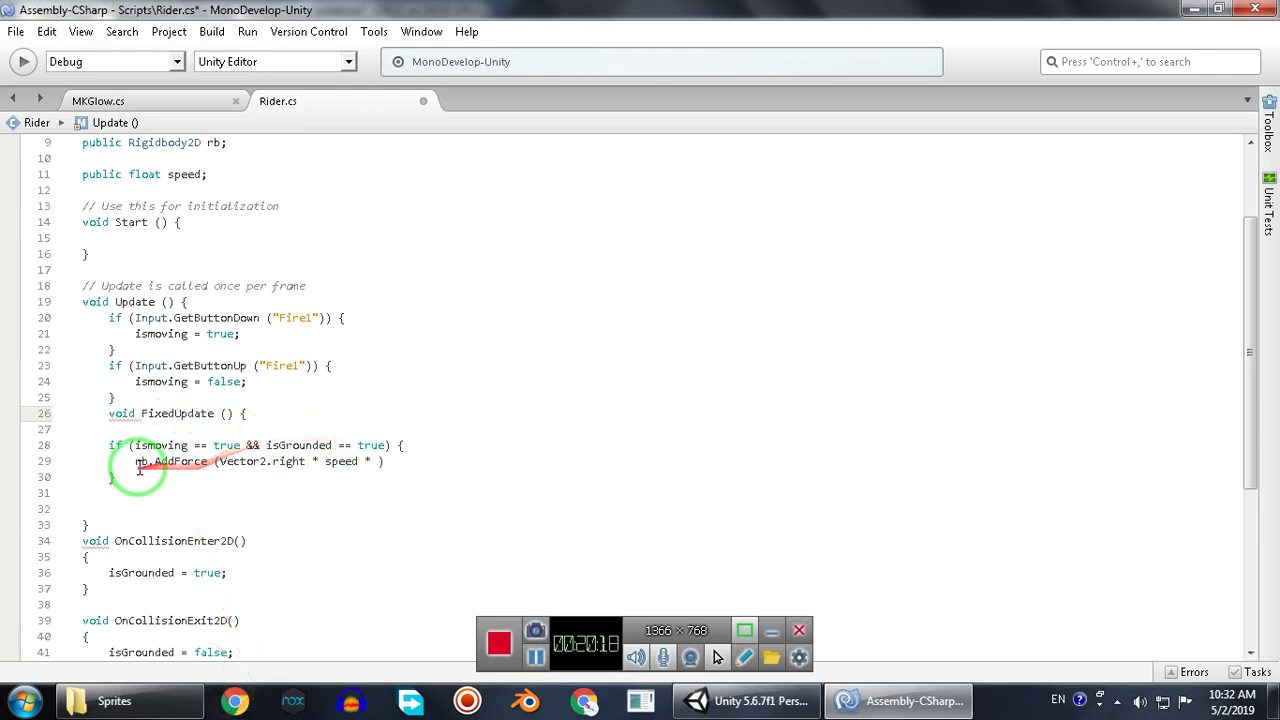
Close the Update method with a brace on a new line before the FixedUpdate header.
{"action": "left_click_drag", "start_coordinate": [133, 461], "coordinate": [172, 458]}
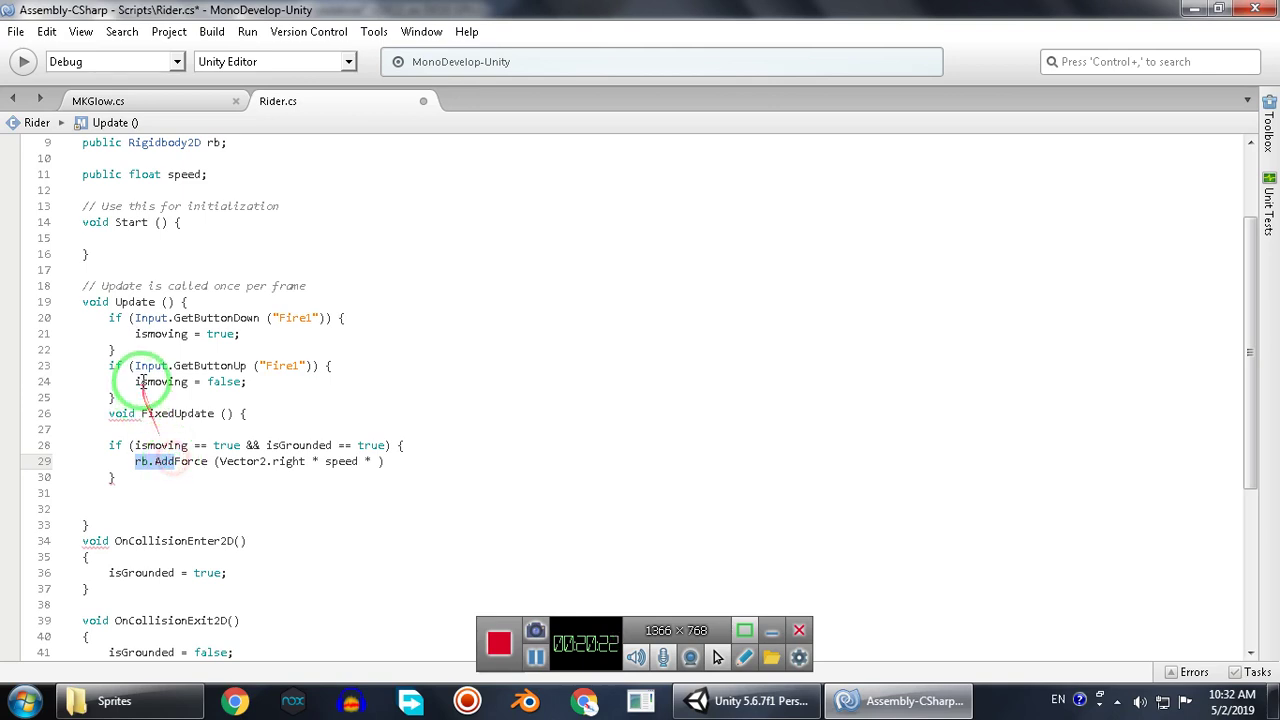
{"action": "left_click", "coordinate": [136, 393]}
{"action": "key", "text": "Return"}
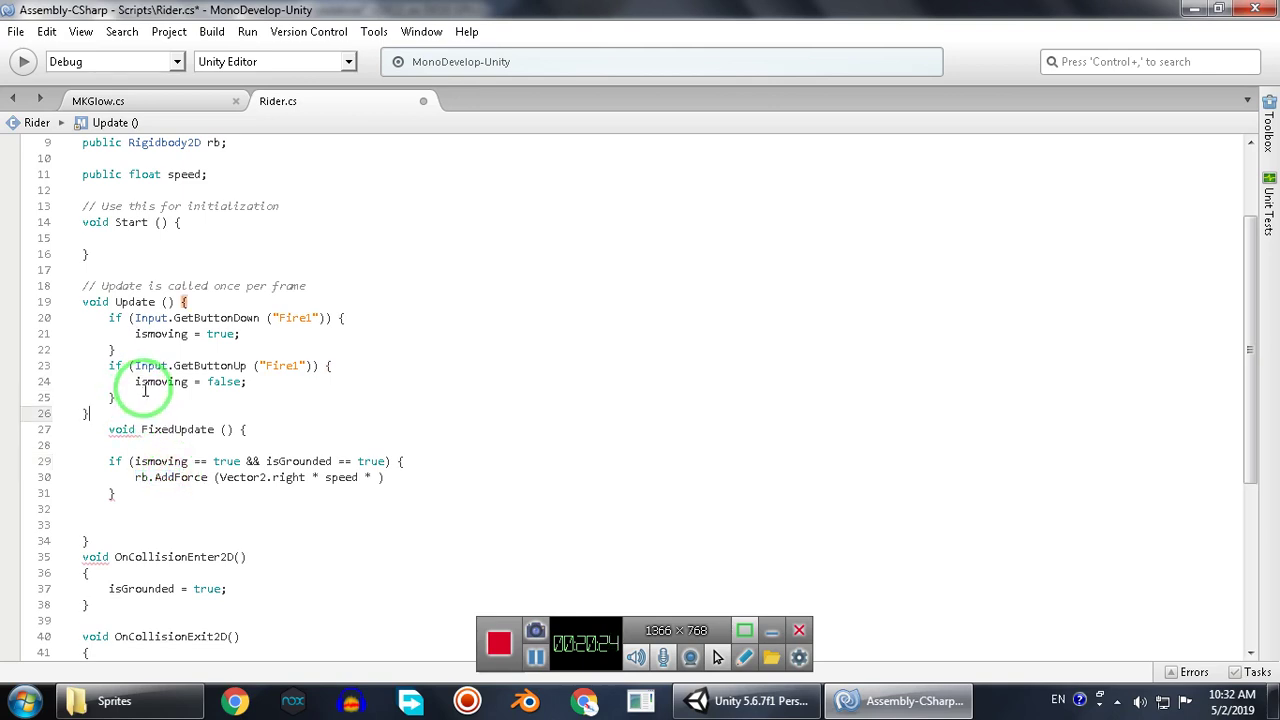
{"action": "type", "text": "}"}
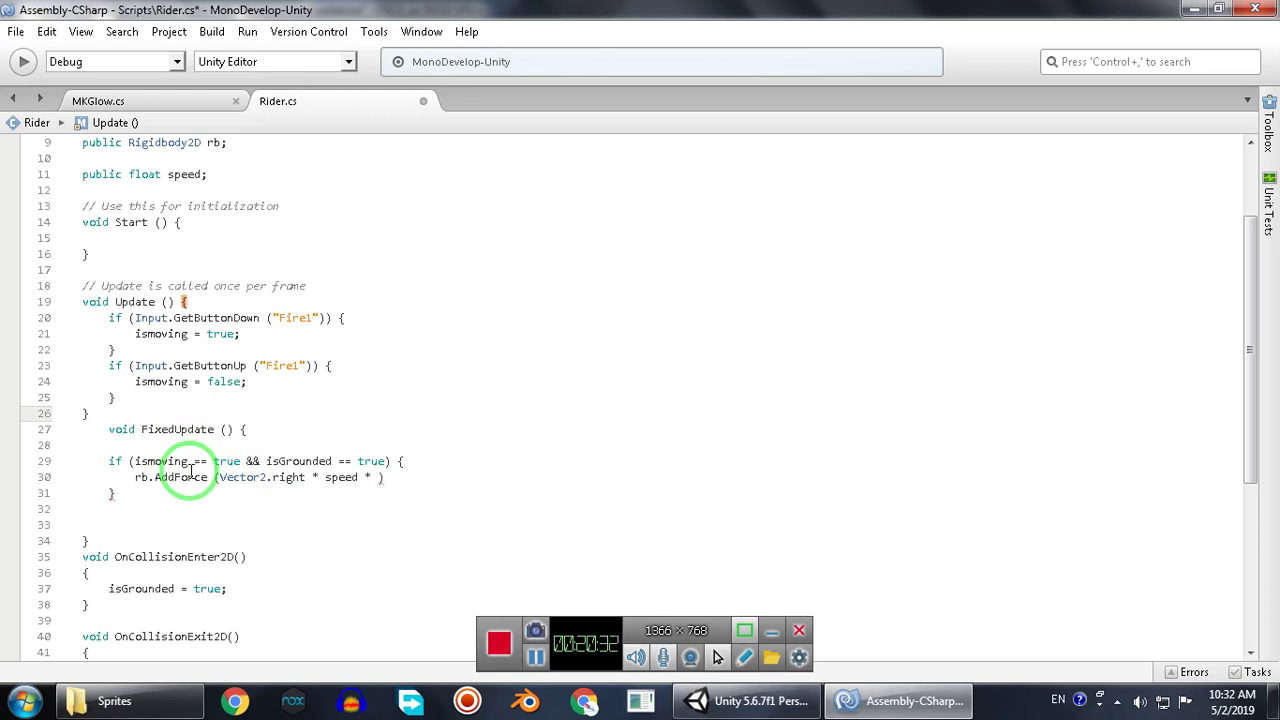
Complete the AddForce expression with Time.fixedDeltaTime * 100, close the statement with a semicolon, and save the script.
{"action": "left_click", "coordinate": [372, 477]}
{"action": "type", "text": "tim"}
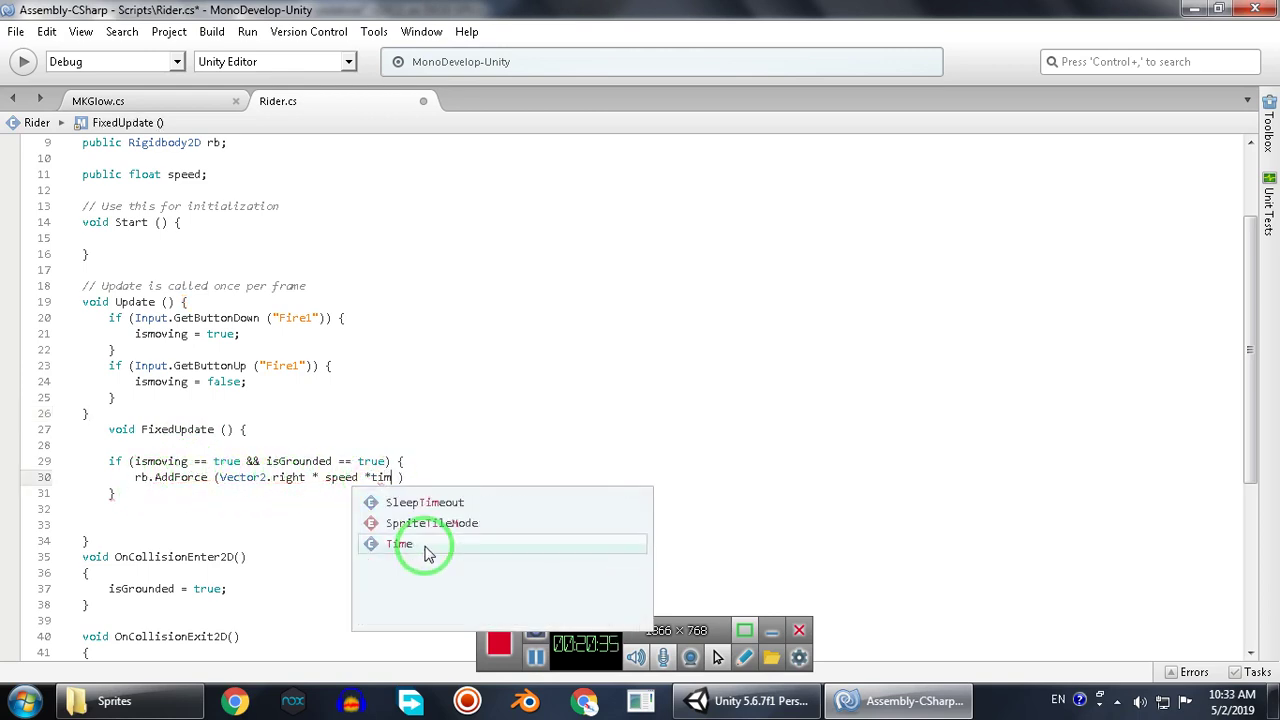
{"action": "type", "text": ".Fis"}
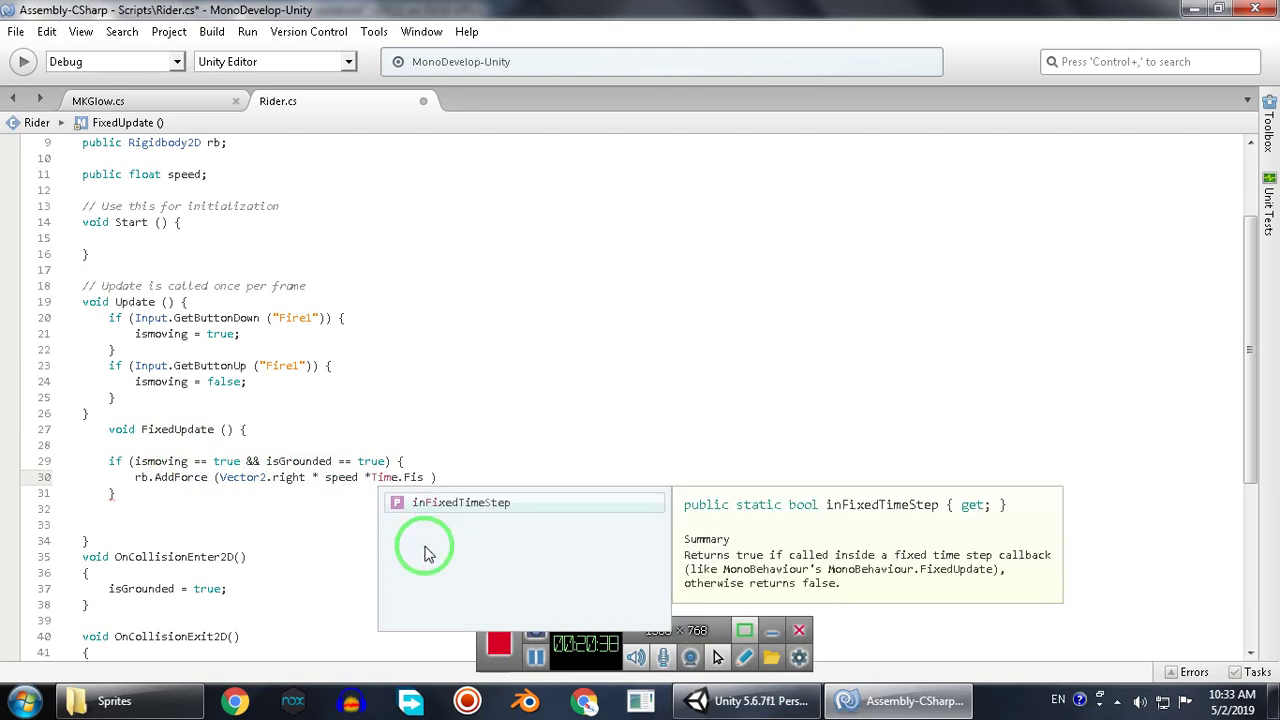
{"action": "key", "text": "BackSpace"}
{"action": "key", "text": "BackSpace"}
{"action": "key", "text": "BackSpace"}
{"action": "type", "text": "De"}
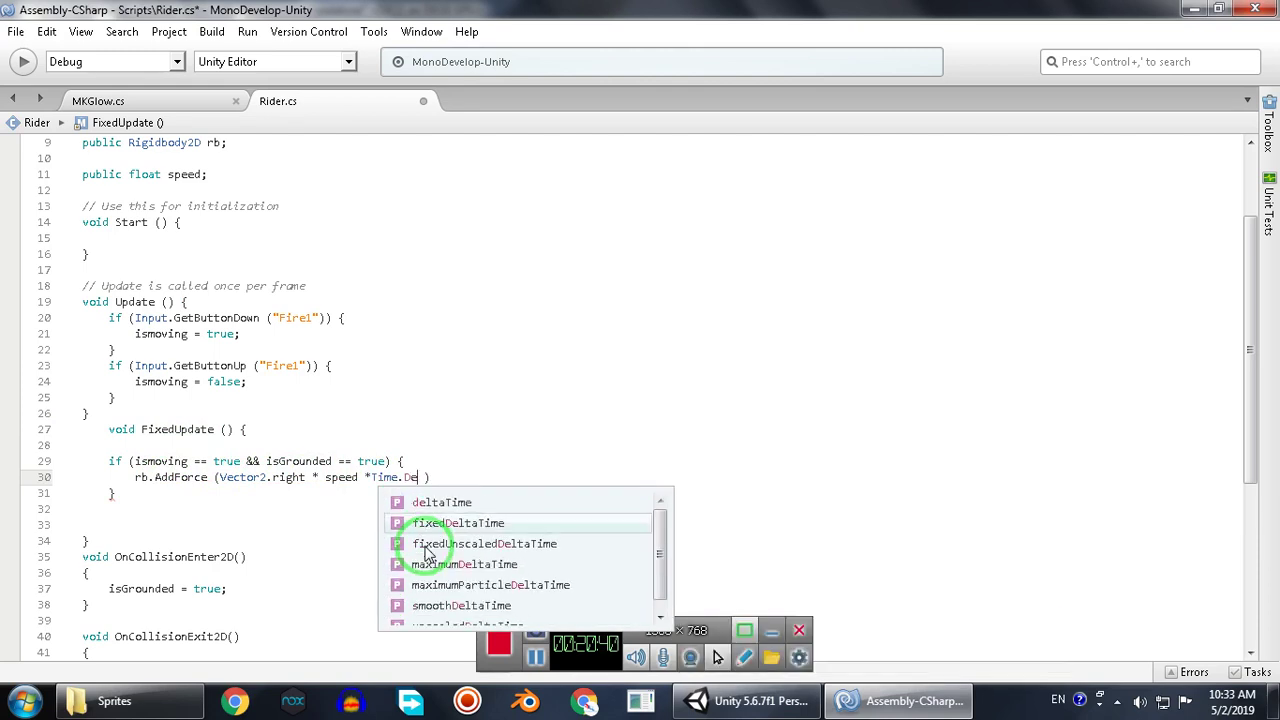
{"action": "double_click", "coordinate": [428, 546]}
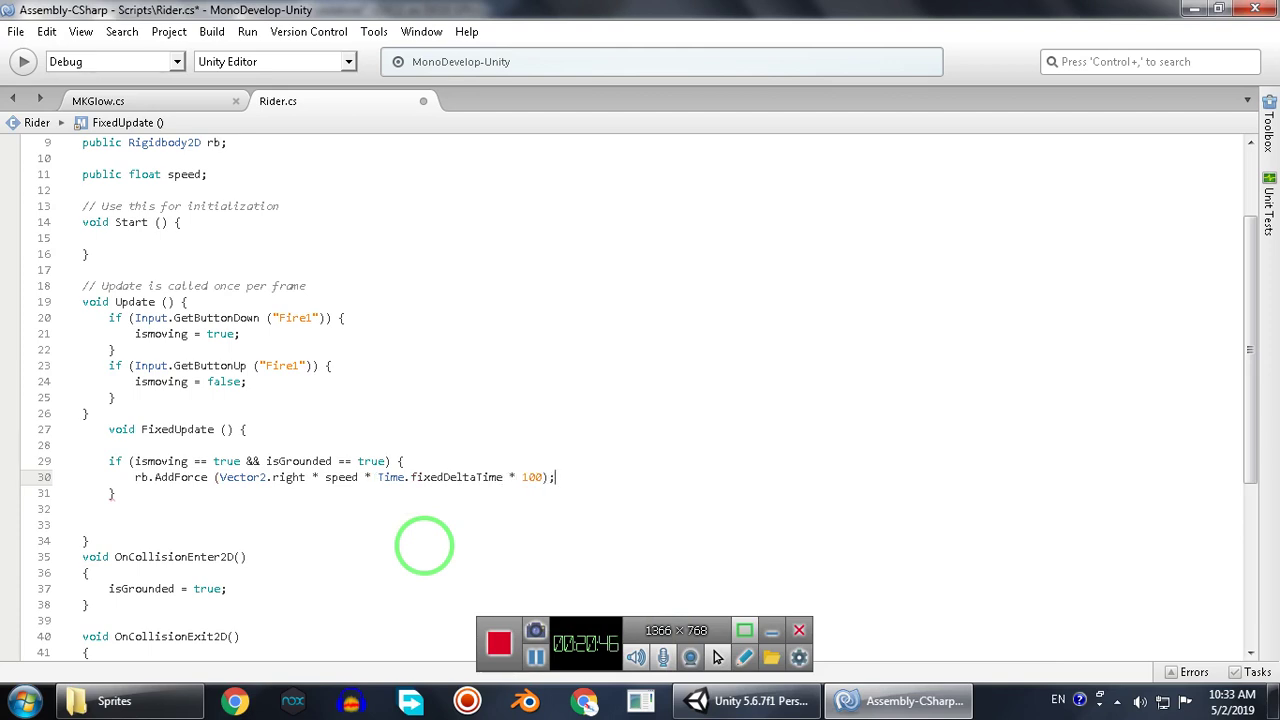
{"action": "key", "text": "ctrl+s"}
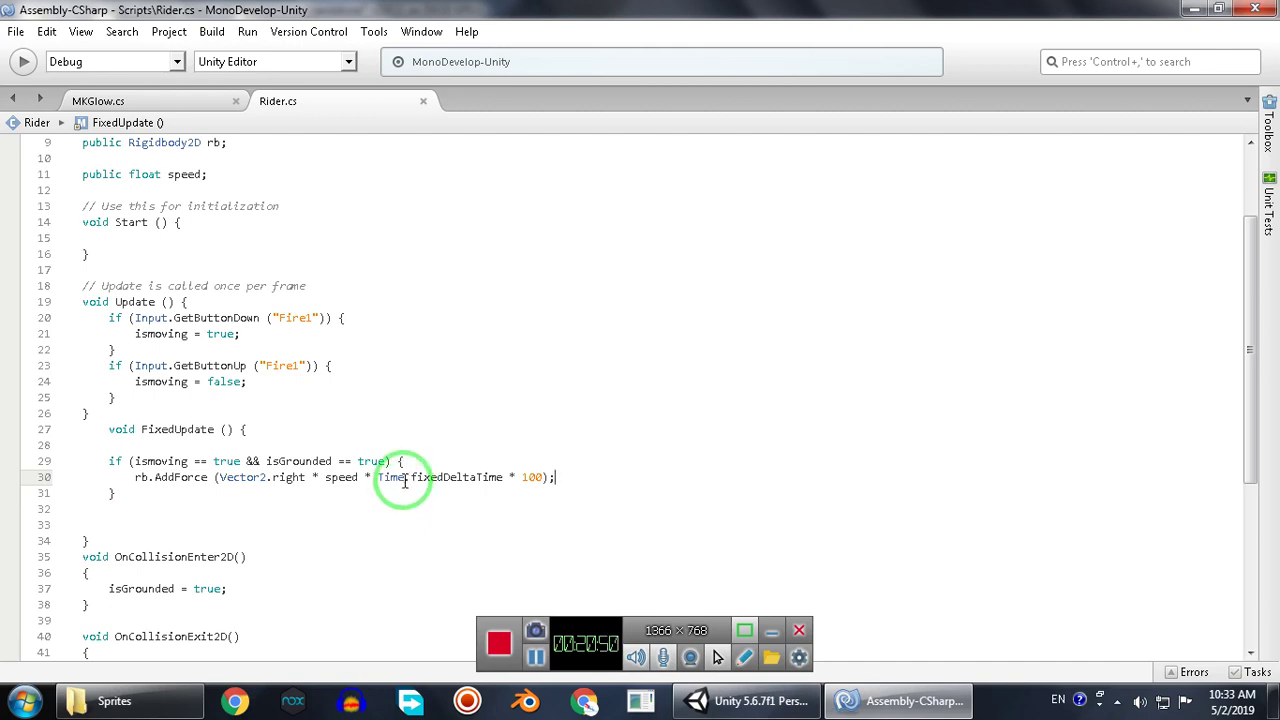
{"action": "mouse_move", "coordinate": [336, 477]}
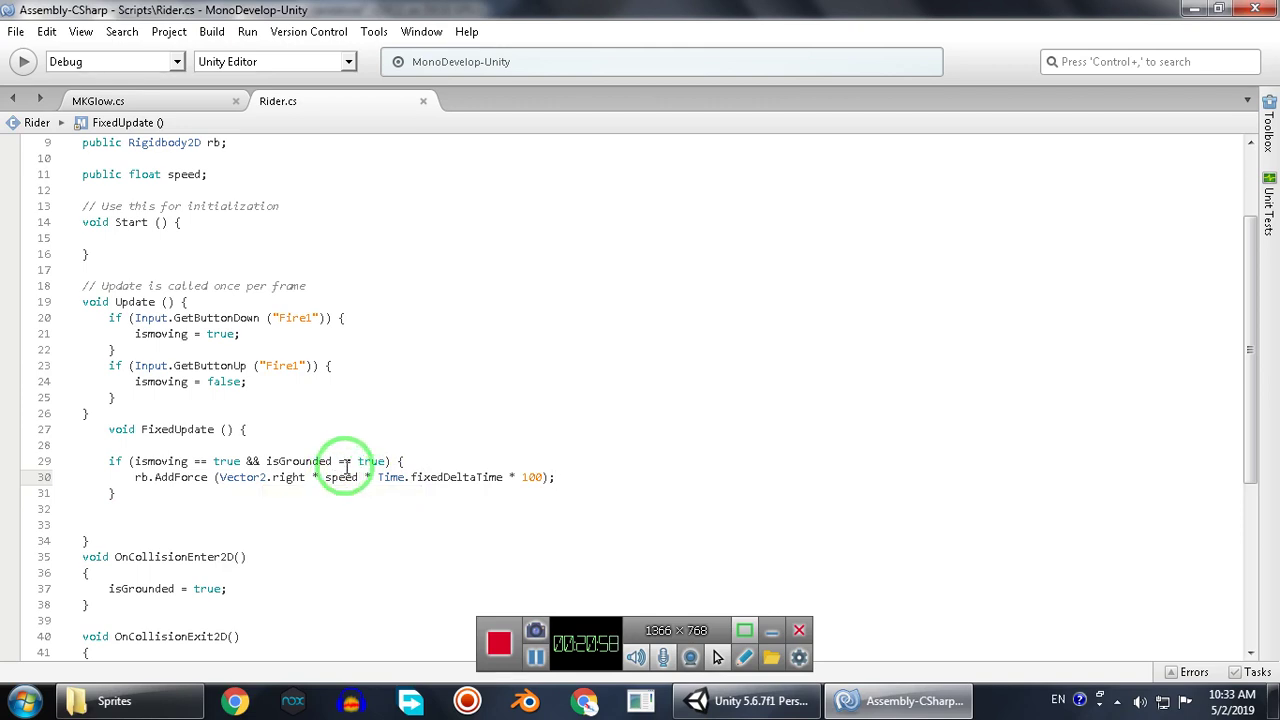
{"action": "mouse_move", "coordinate": [537, 476]}
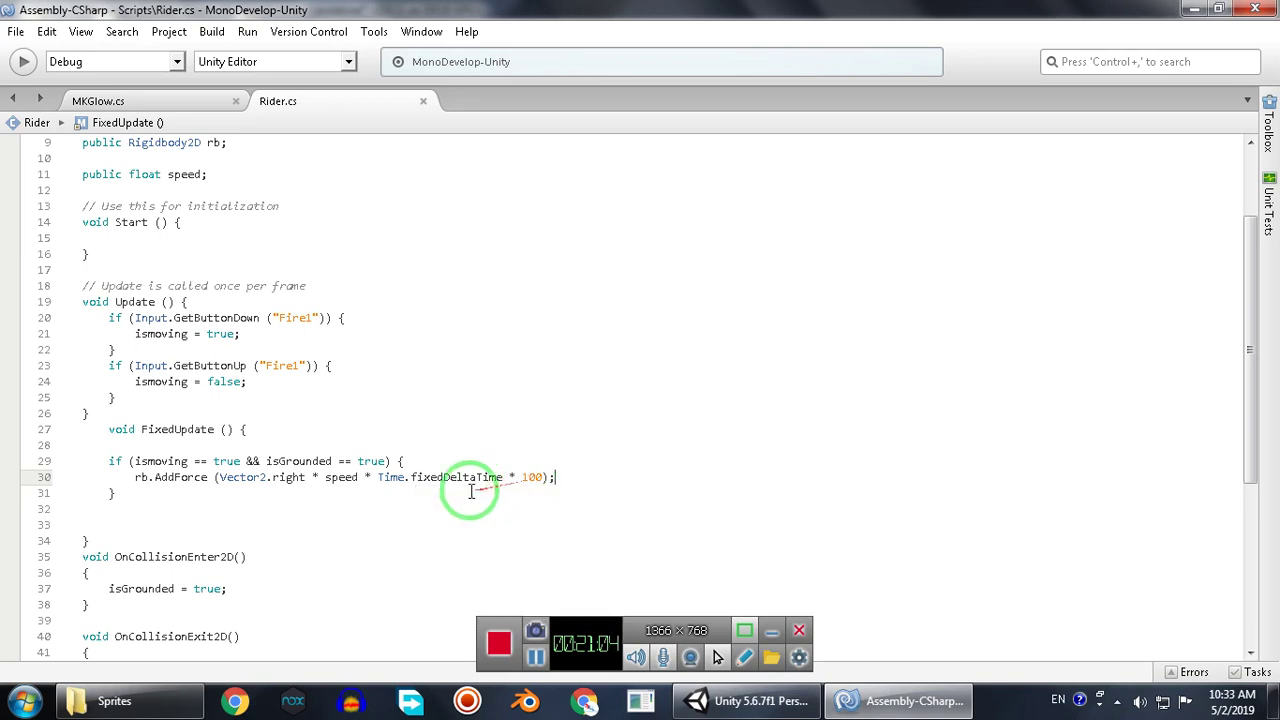
{"action": "left_click_drag", "start_coordinate": [113, 492], "coordinate": [85, 458]}
{"action": "left_click", "coordinate": [123, 508]}
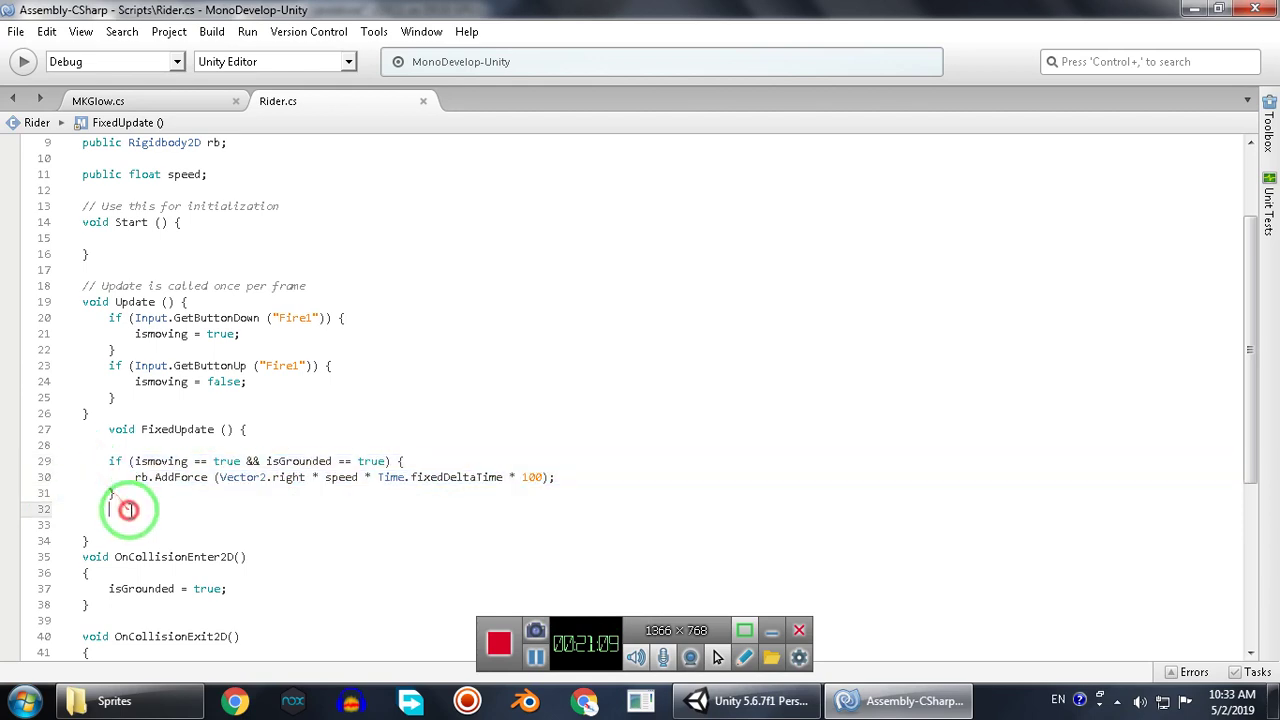
{"action": "left_click", "coordinate": [771, 712]}
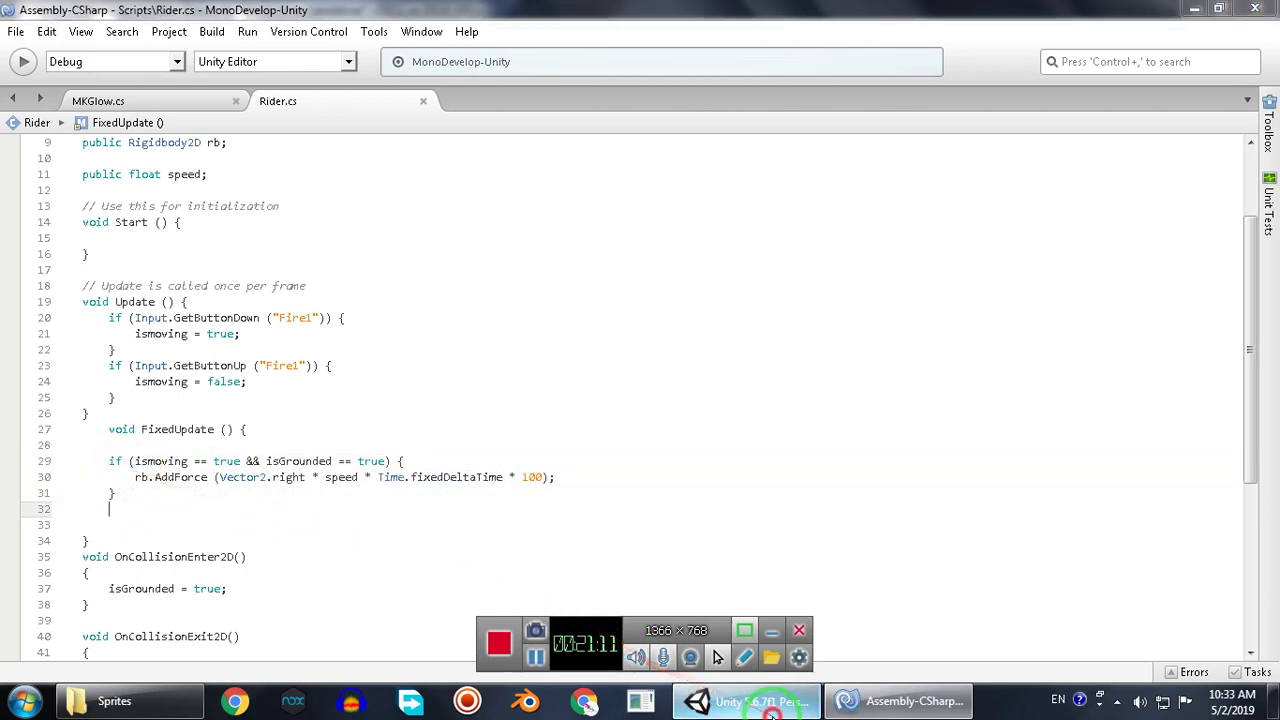
{"action": "left_click", "coordinate": [905, 715]}
{"action": "left_click", "coordinate": [905, 701]}
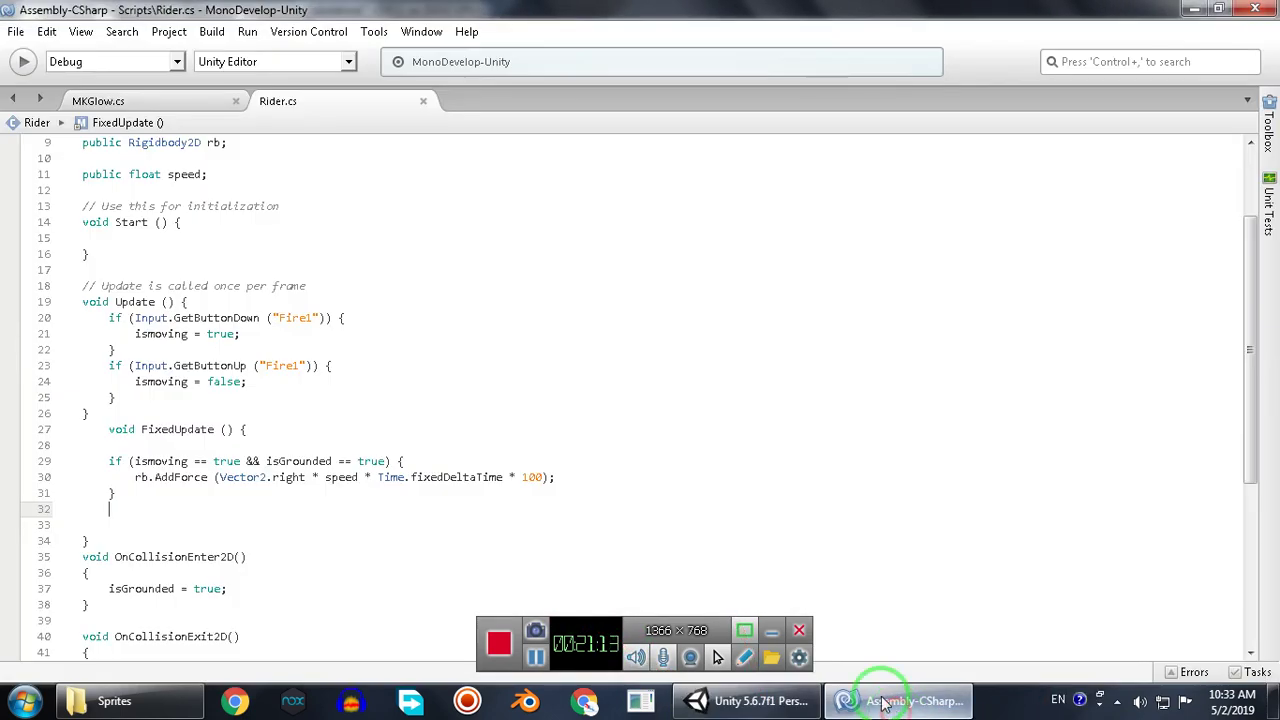
Give the public speed variable a default value of 10 and save the script.
{"action": "left_click", "coordinate": [204, 174]}
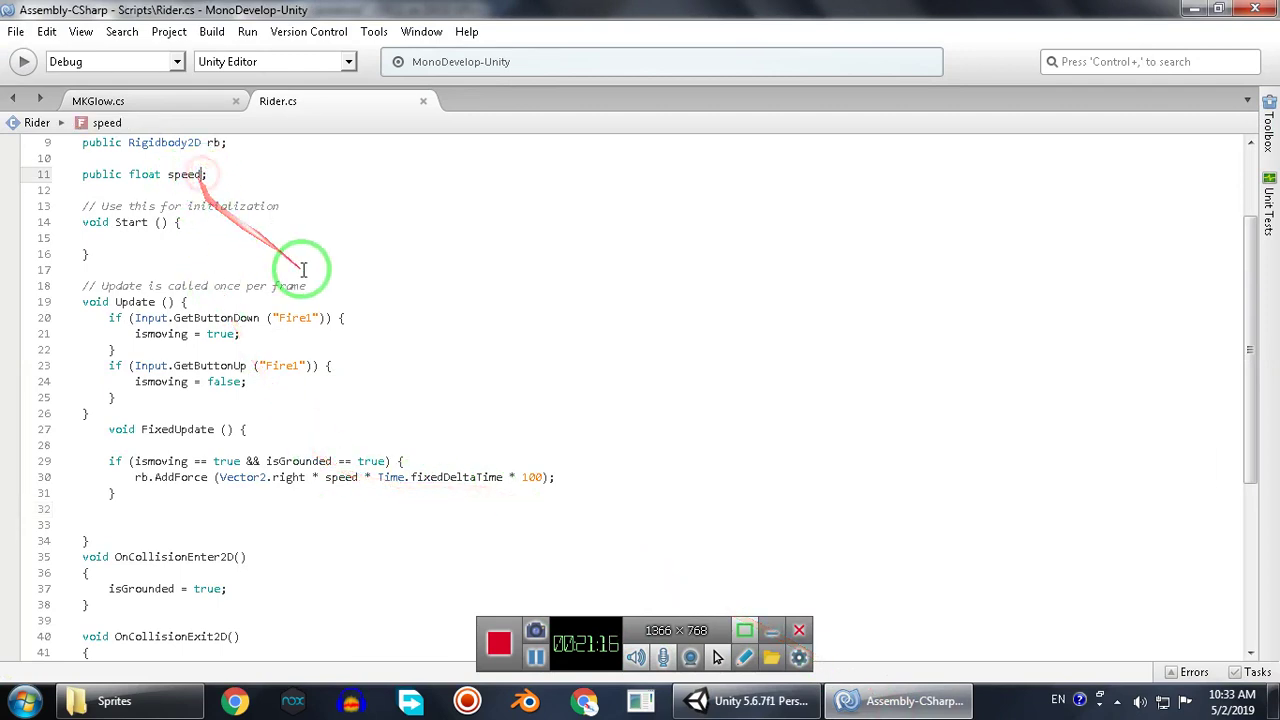
{"action": "type", "text": "10"}
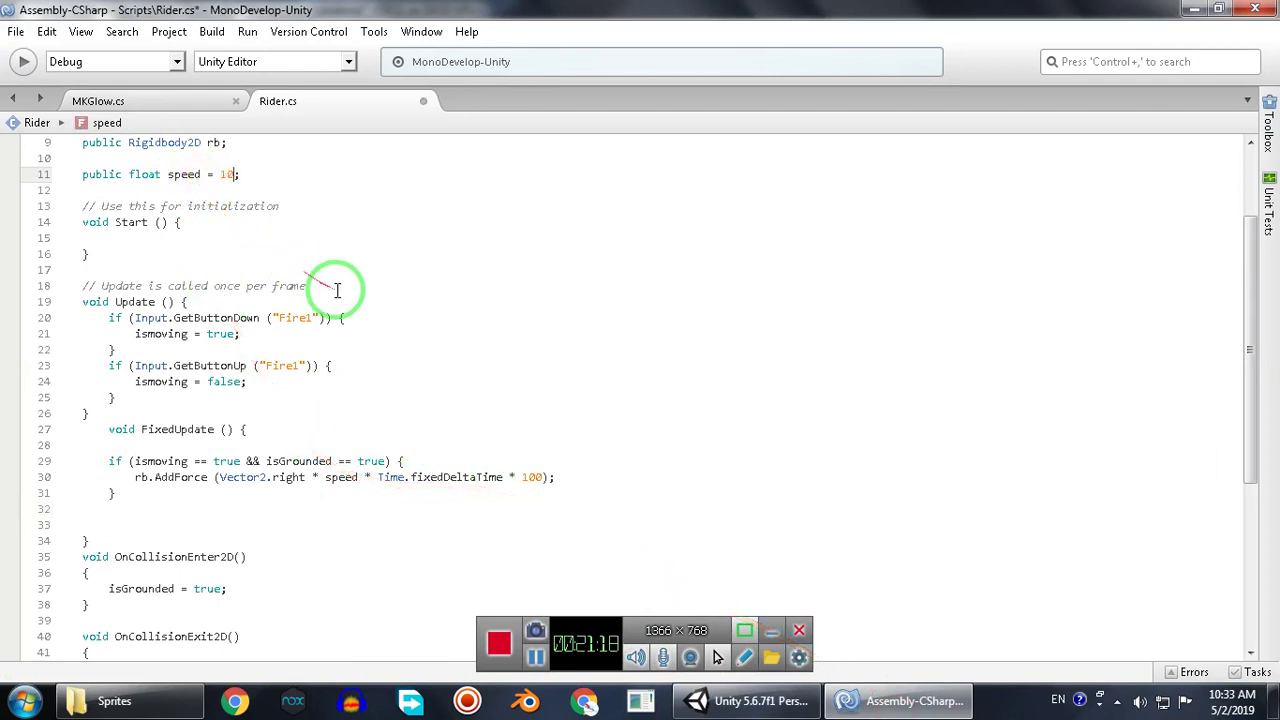
{"action": "key", "text": "ctrl+s"}
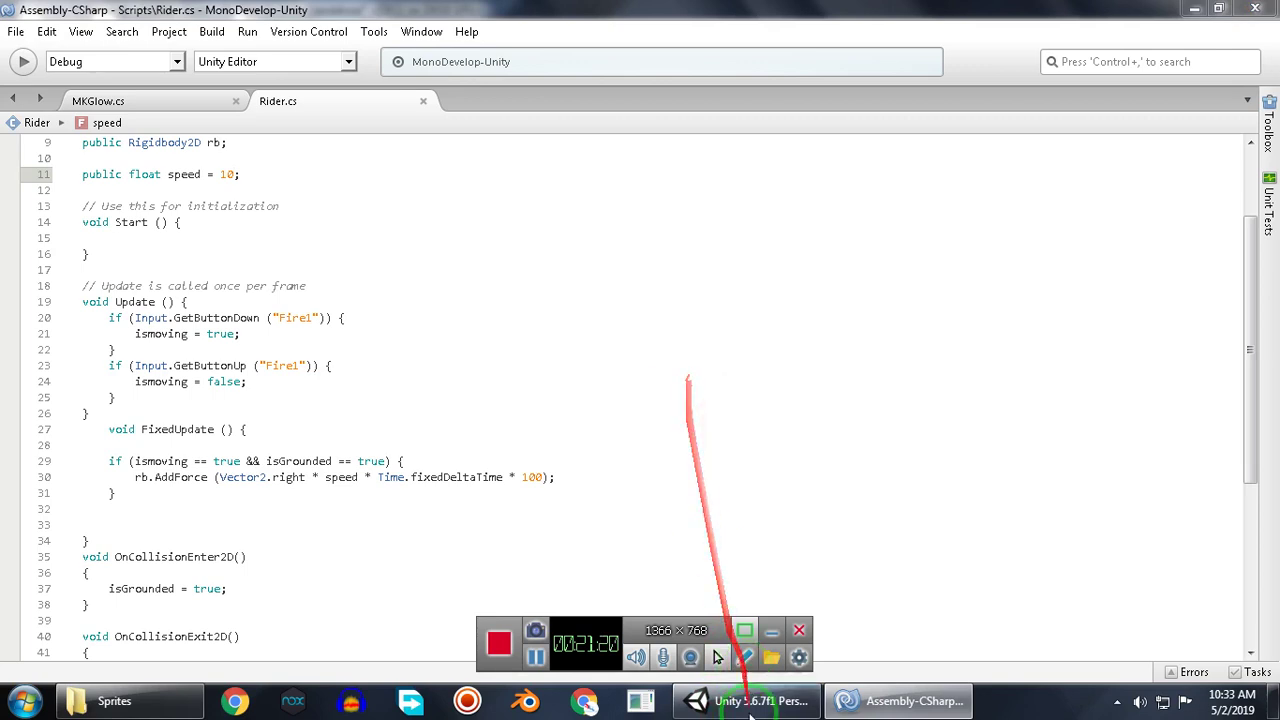
Switch to Unity, attach the Rider script to the rider object, and assign its Rigidbody 2D to the script's Rb reference.
{"action": "mouse_move", "coordinate": [745, 700]}
{"action": "left_click", "coordinate": [725, 590]}
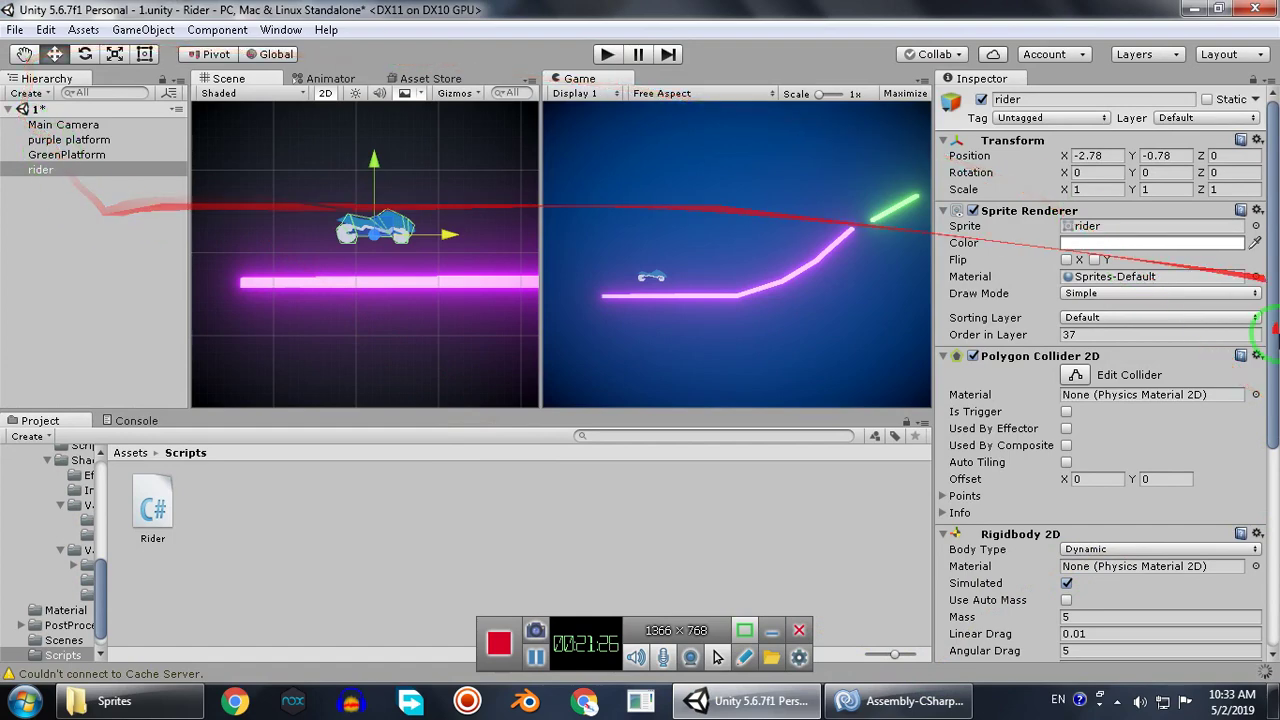
{"action": "left_click_drag", "start_coordinate": [1275, 345], "coordinate": [1274, 545]}
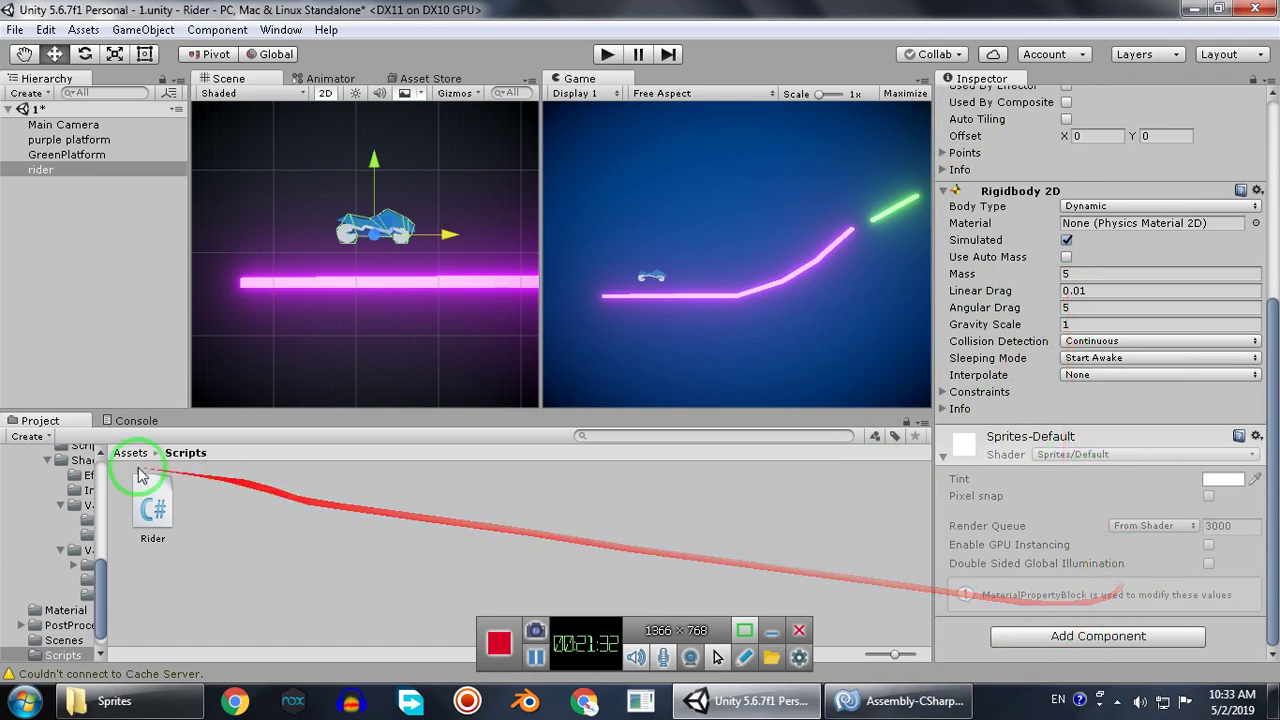
{"action": "left_click_drag", "start_coordinate": [1232, 660], "coordinate": [1228, 645]}
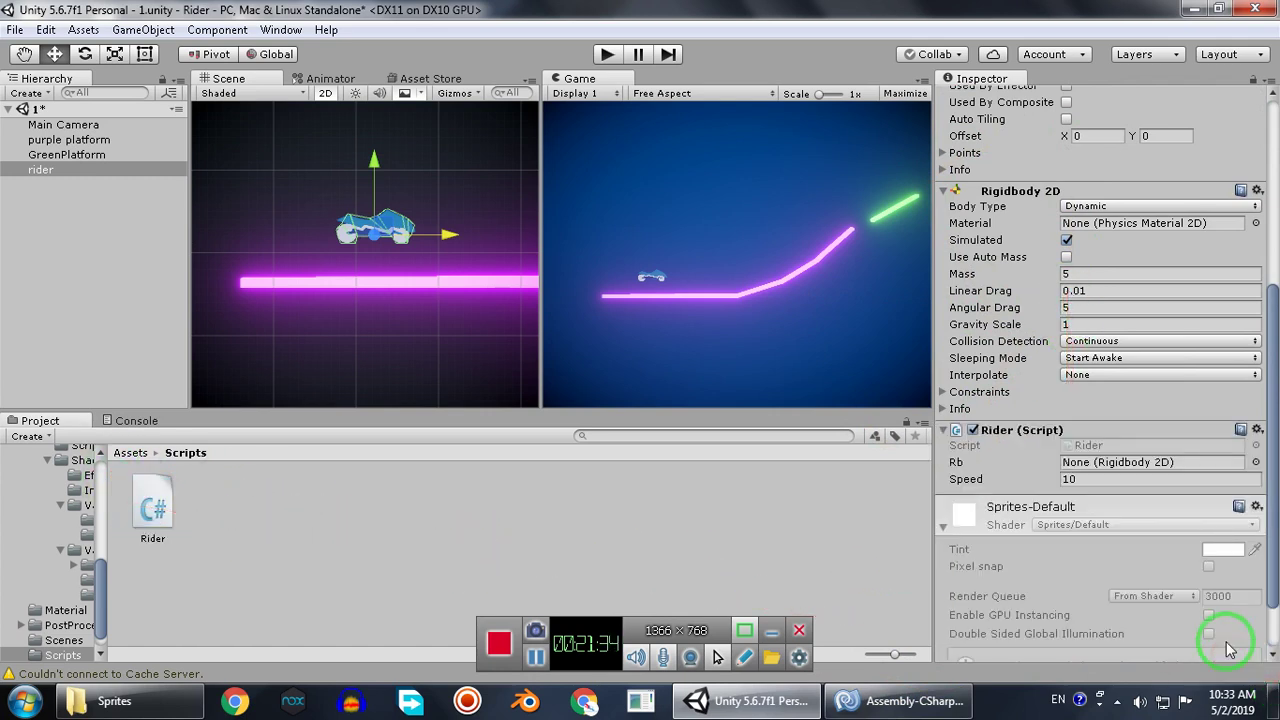
{"action": "left_click_drag", "start_coordinate": [1013, 192], "coordinate": [1150, 461]}
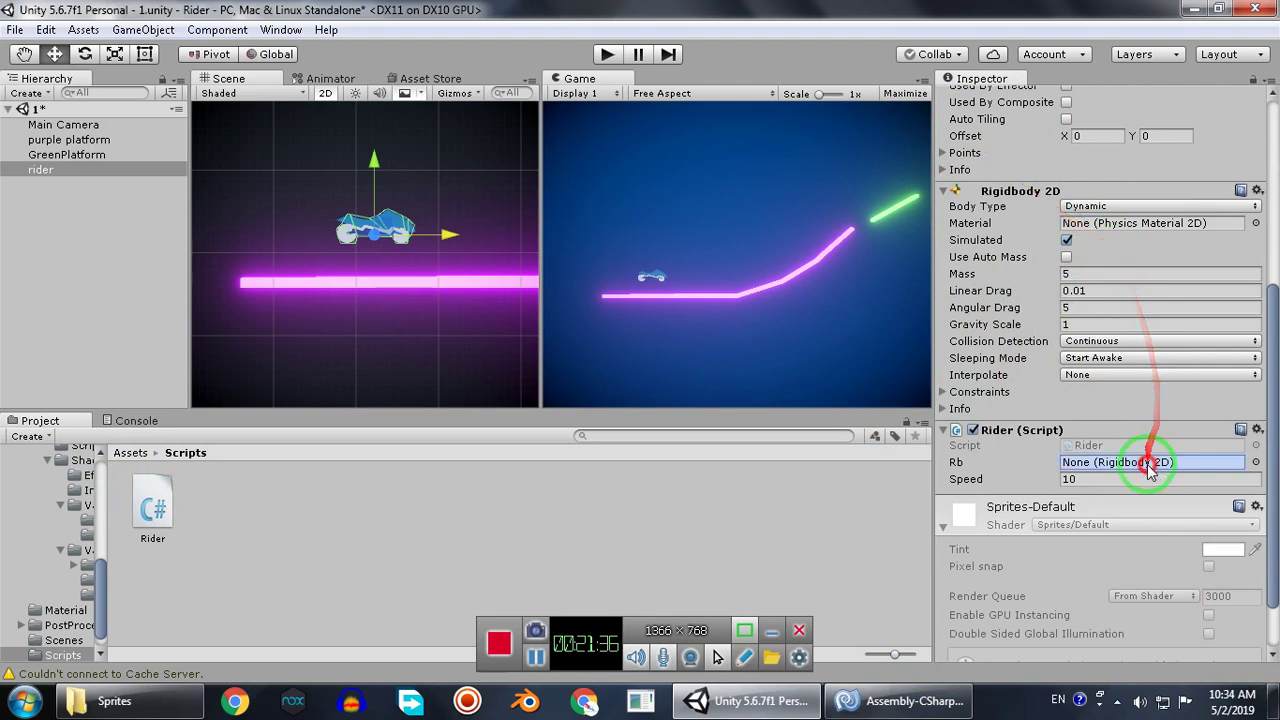
Run the game to test the rider's movement, try a Speed of 50 during play, and stop the game.
{"action": "left_click", "coordinate": [607, 54]}
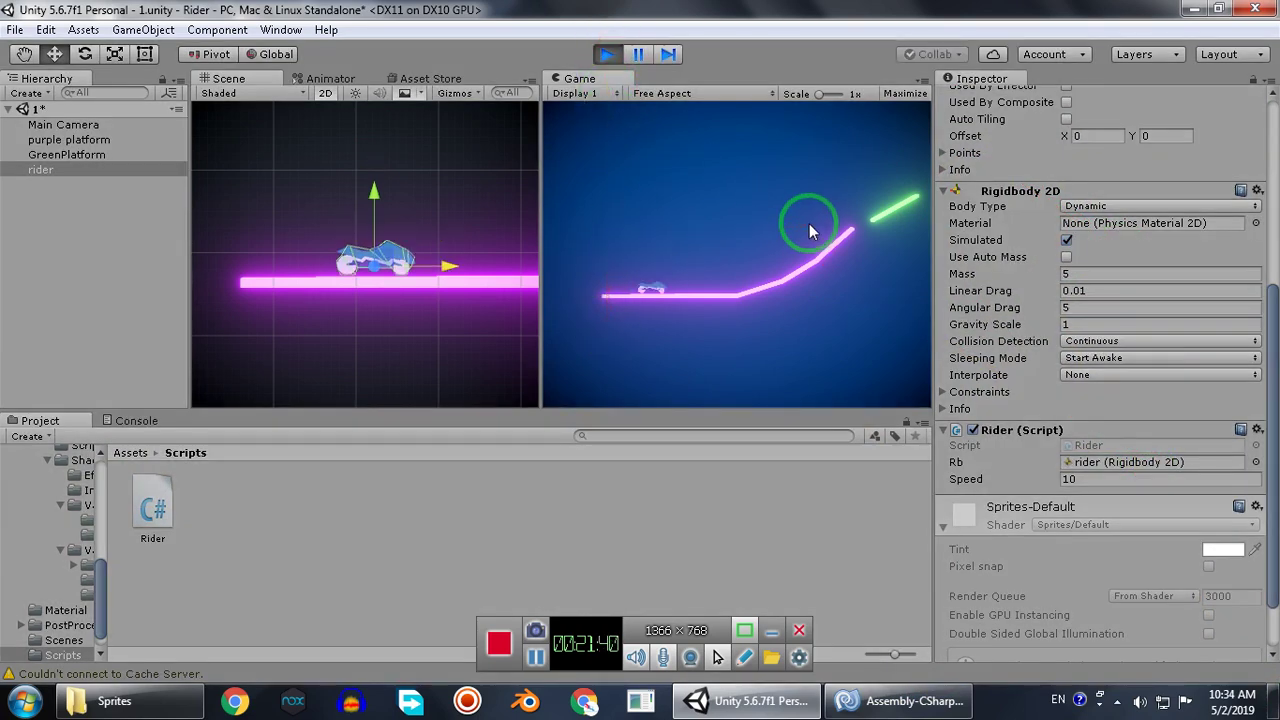
{"action": "left_click", "coordinate": [873, 232]}
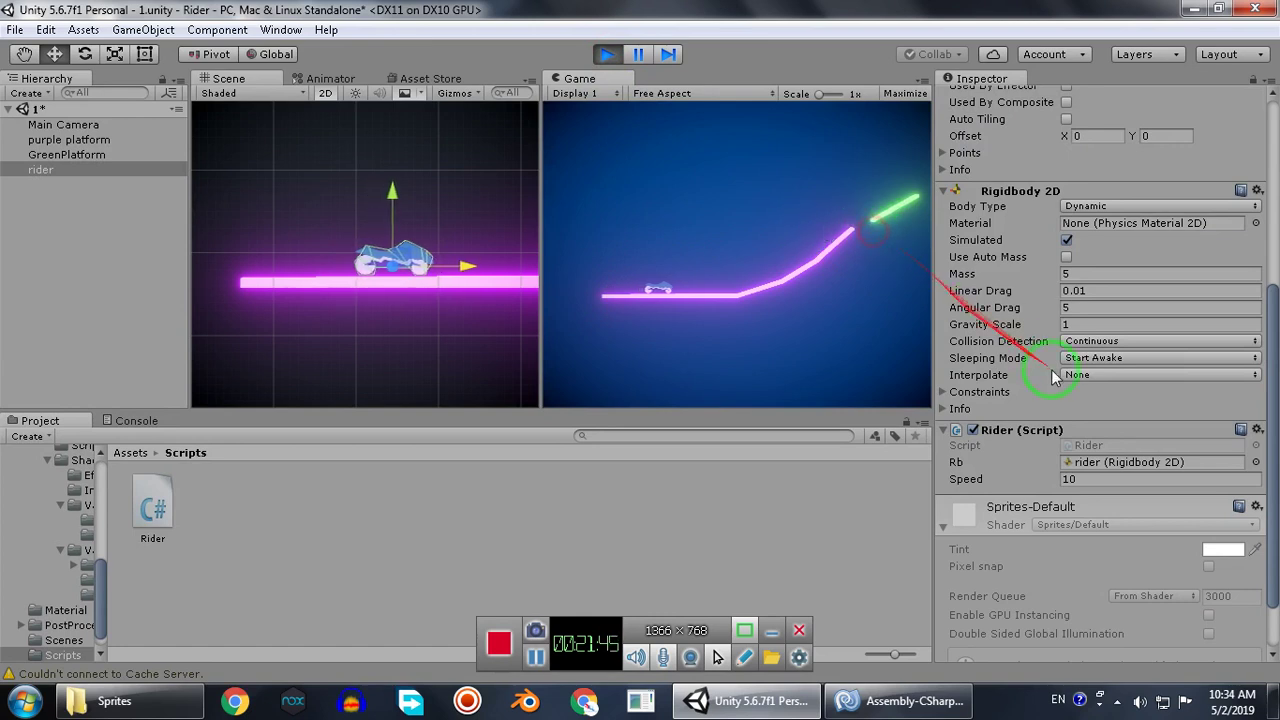
{"action": "left_click", "coordinate": [1105, 483]}
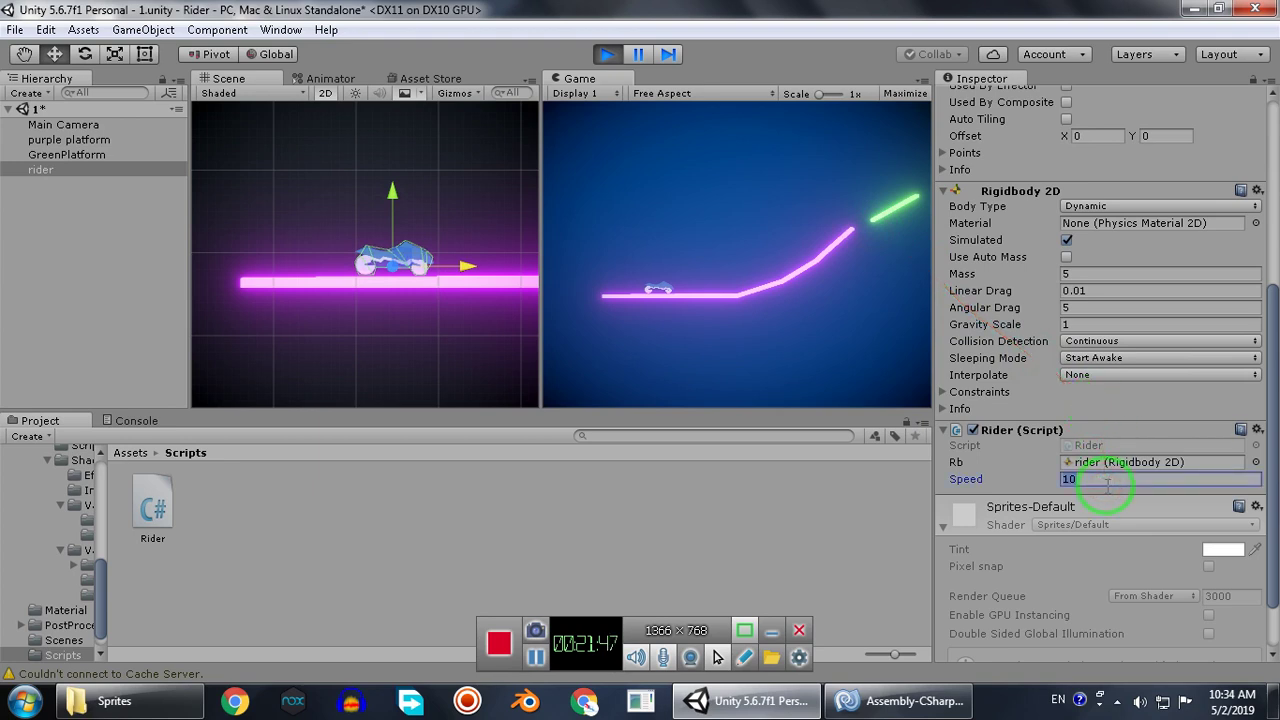
{"action": "left_click", "coordinate": [572, 283]}
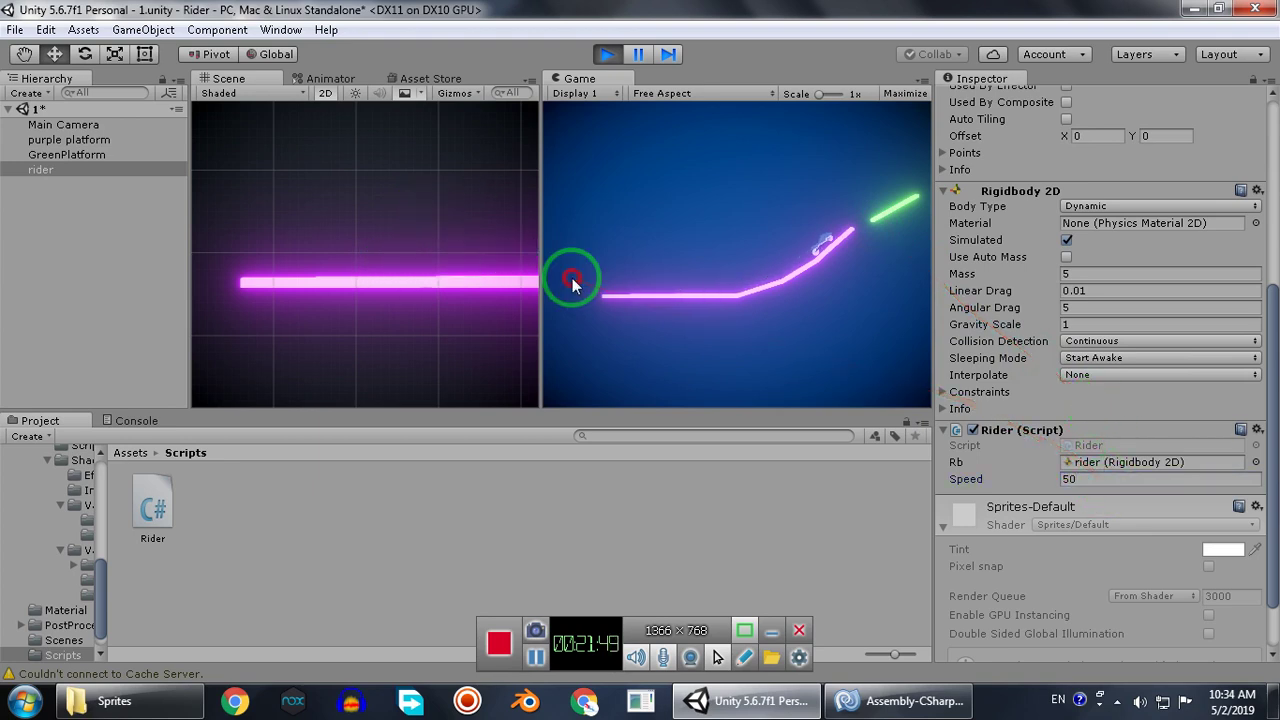
{"action": "left_click", "coordinate": [607, 54]}
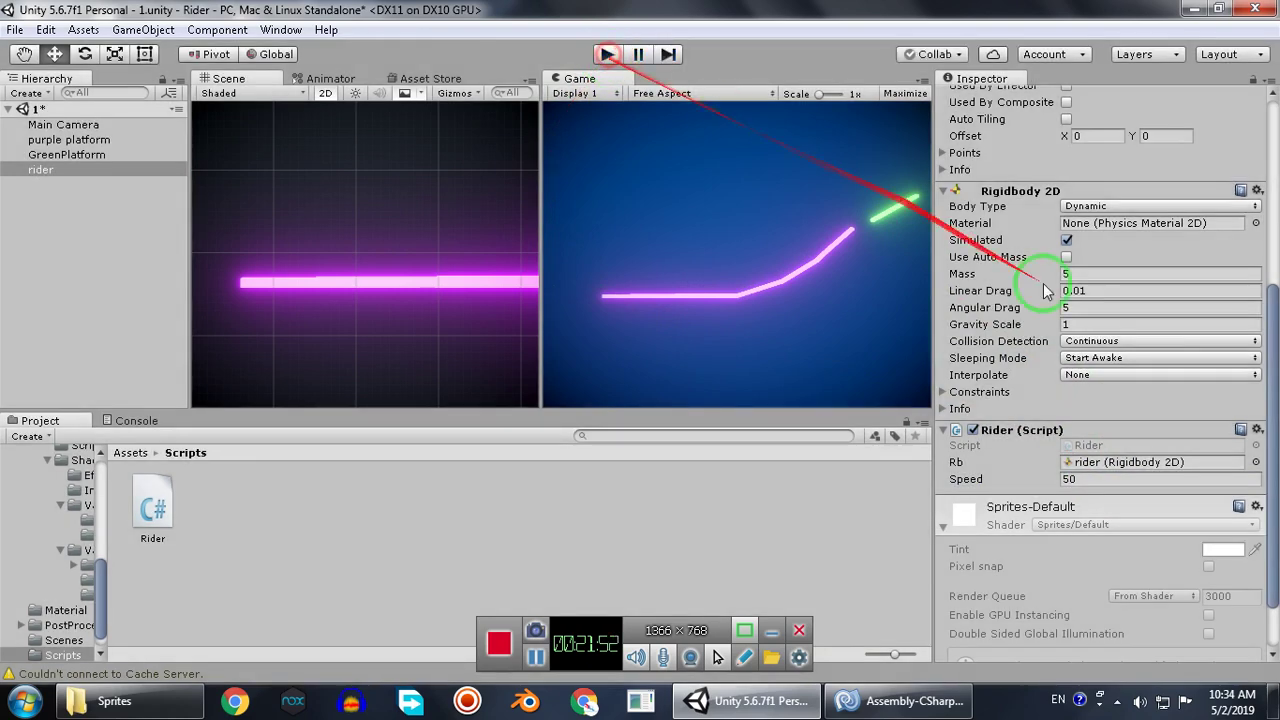
Set the Rider script's Speed to 20 and run the game to test driving along the purple platform.
{"action": "left_click", "coordinate": [1110, 478]}
{"action": "type", "text": "20"}
{"action": "left_click", "coordinate": [609, 54]}
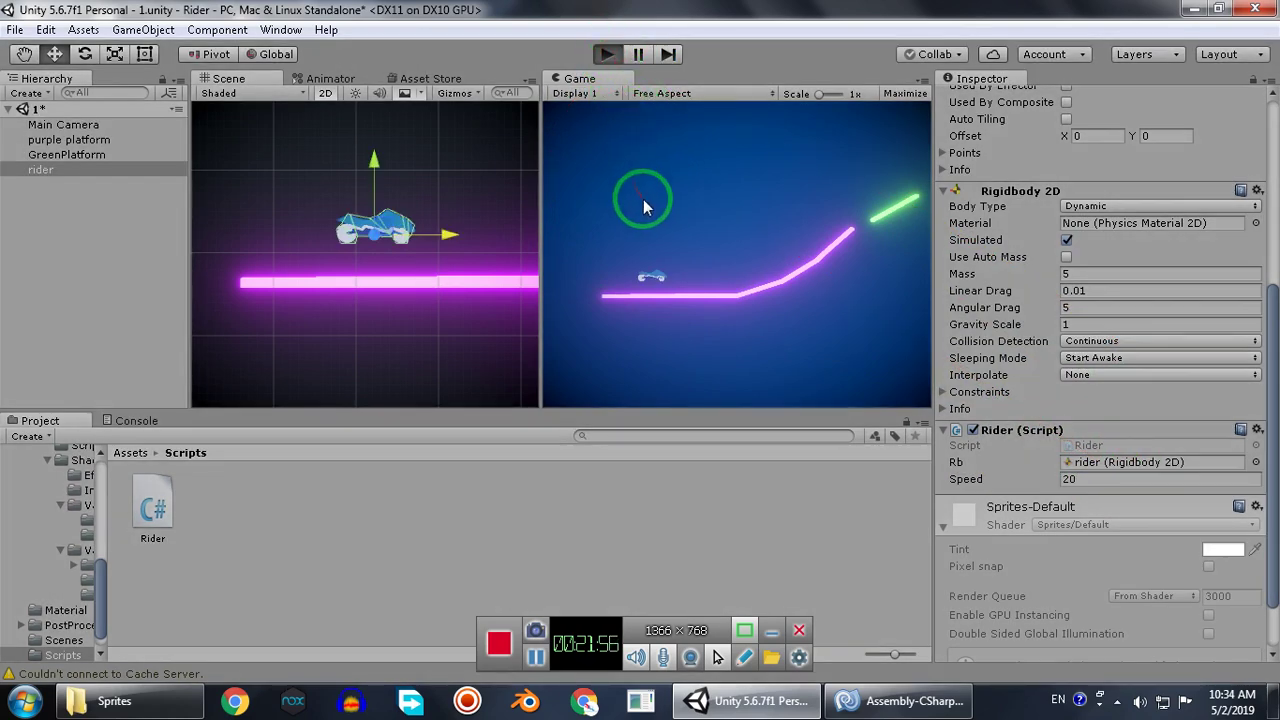
{"action": "left_click", "coordinate": [648, 205]}
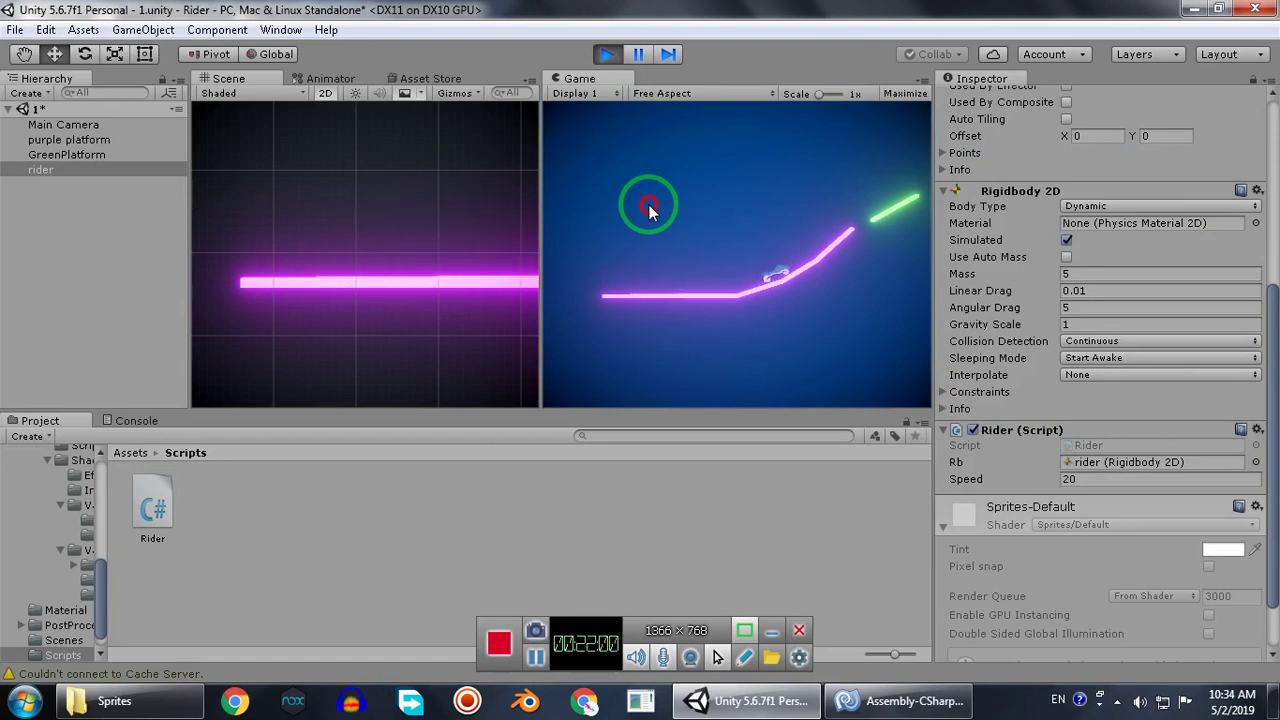
Try a Speed of 30 while the game is running, drive the rider at the slope, and stop the game.
{"action": "left_click", "coordinate": [1150, 478]}
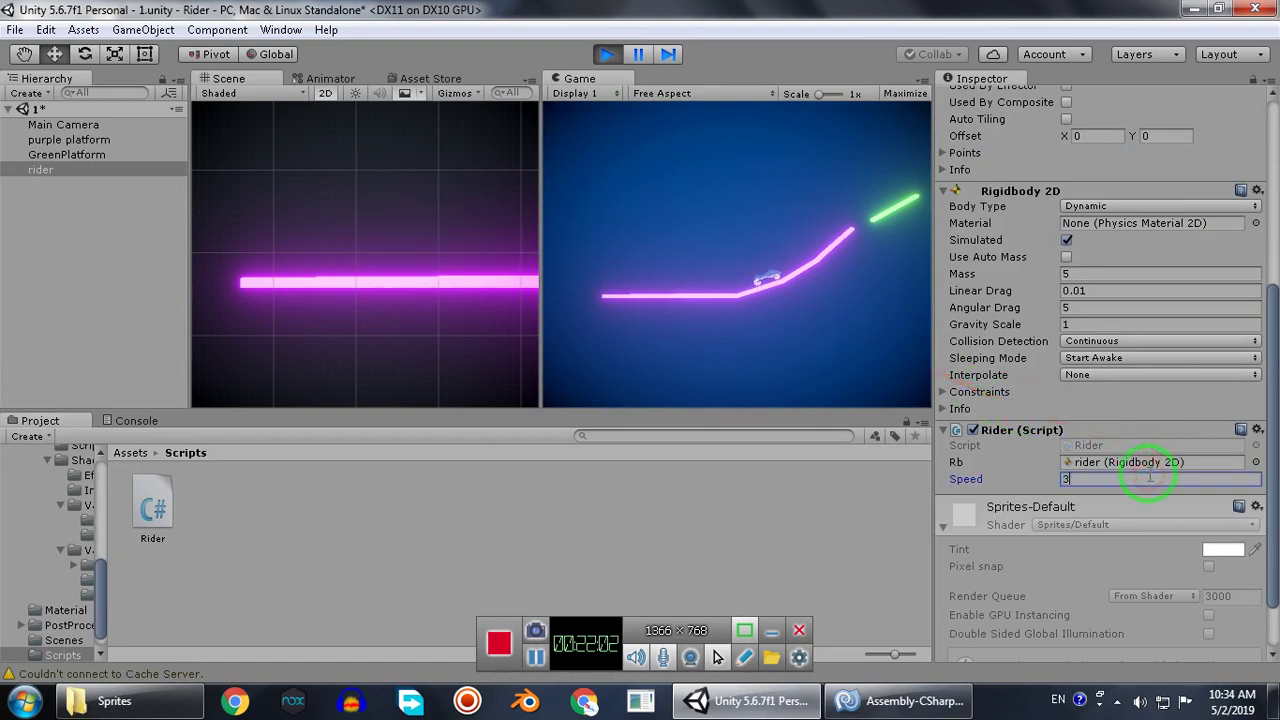
{"action": "left_click", "coordinate": [751, 318]}
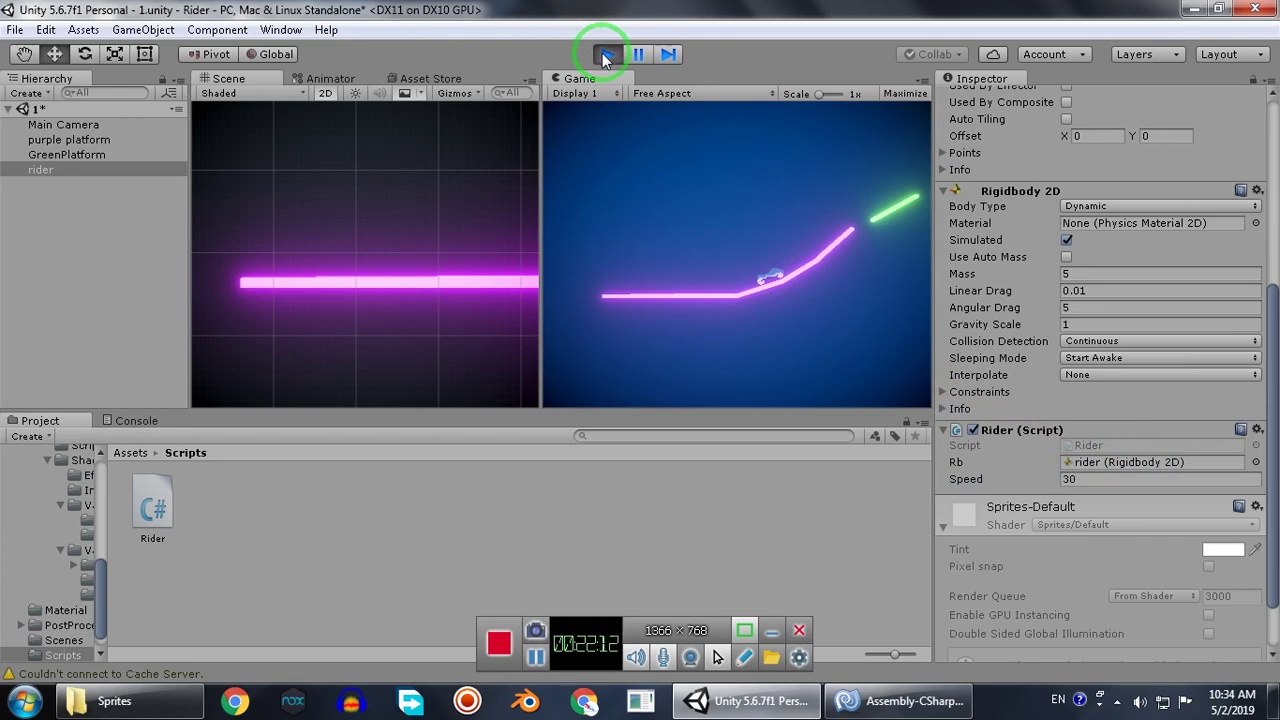
{"action": "left_click", "coordinate": [603, 60]}
Select the purple platform and reset its Polygon Collider 2D component.
{"action": "scroll", "coordinate": [461, 203], "scroll_direction": "down", "scroll_amount": 5}
{"action": "middle_click_drag", "start_coordinate": [404, 229], "coordinate": [212, 273]}
{"action": "scroll", "coordinate": [463, 300], "scroll_direction": "down", "scroll_amount": 4}
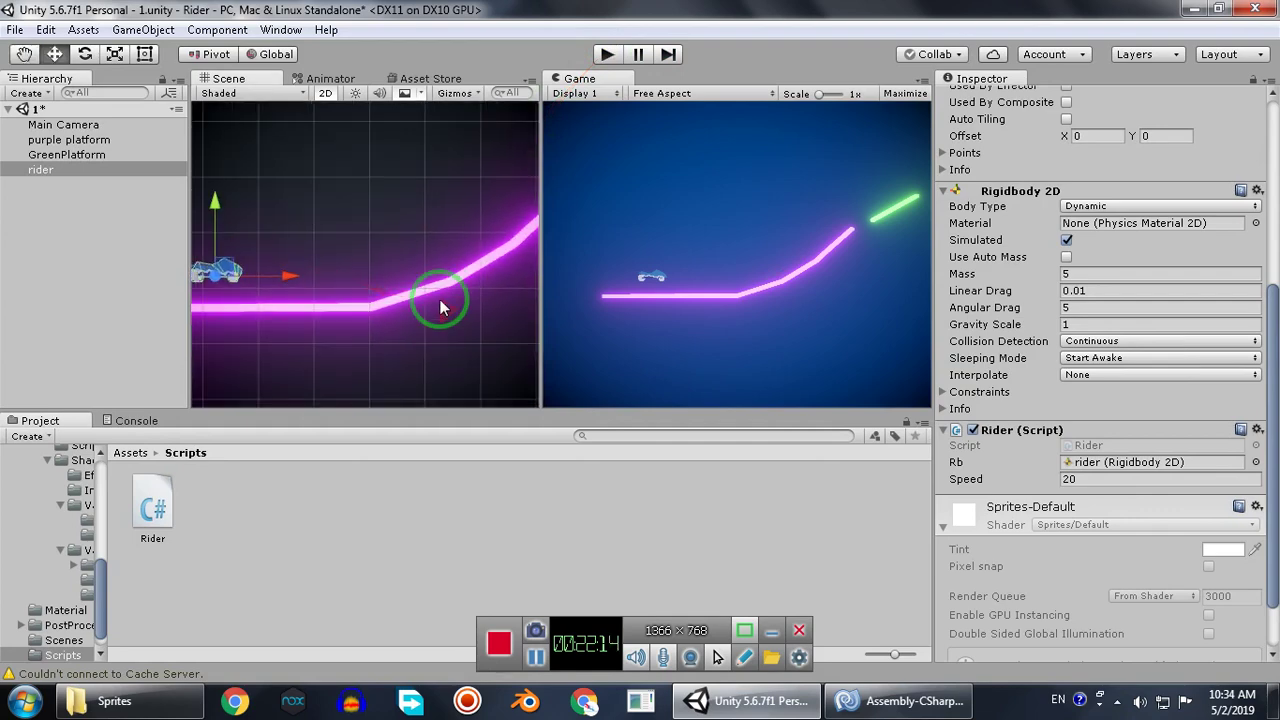
{"action": "left_click", "coordinate": [442, 292]}
{"action": "scroll", "coordinate": [1086, 143], "scroll_direction": "up", "scroll_amount": 5}
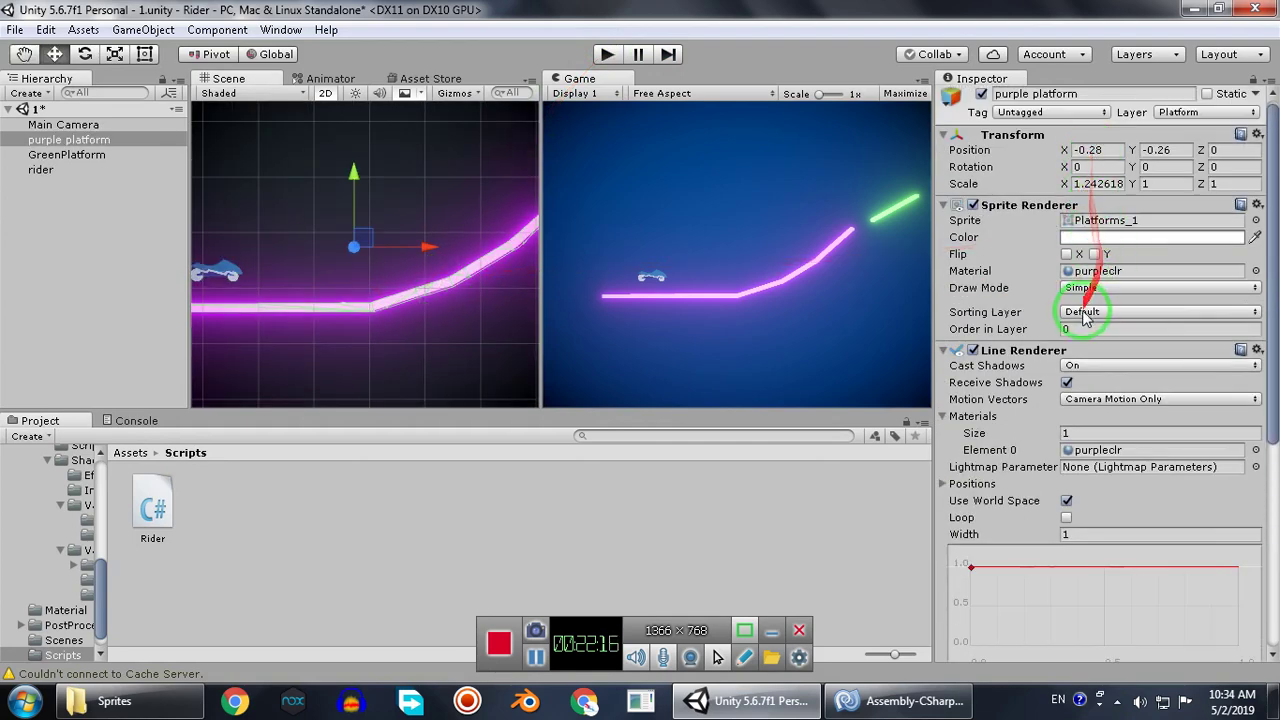
{"action": "scroll", "coordinate": [466, 275], "scroll_direction": "down", "scroll_amount": 5}
{"action": "middle_click_drag", "start_coordinate": [415, 262], "coordinate": [457, 211]}
{"action": "scroll", "coordinate": [420, 240], "scroll_direction": "down", "scroll_amount": 3}
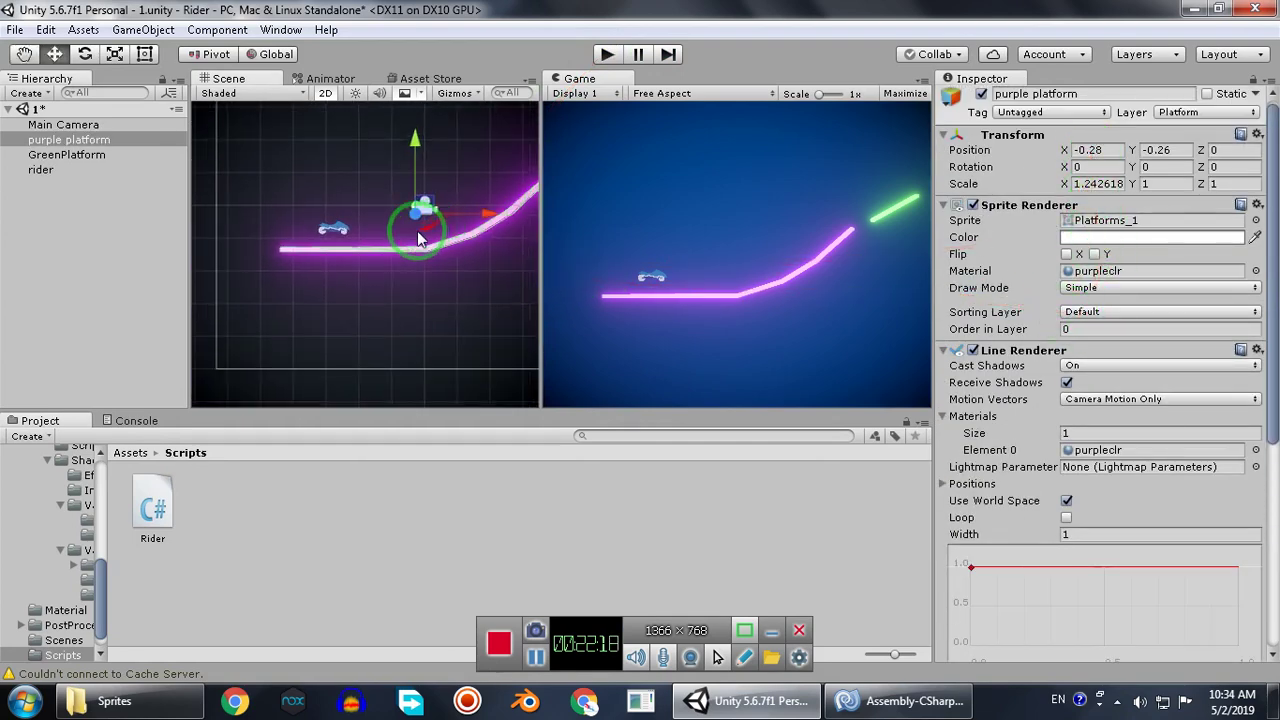
{"action": "scroll", "coordinate": [393, 242], "scroll_direction": "up", "scroll_amount": 9}
{"action": "scroll", "coordinate": [405, 240], "scroll_direction": "up", "scroll_amount": 2}
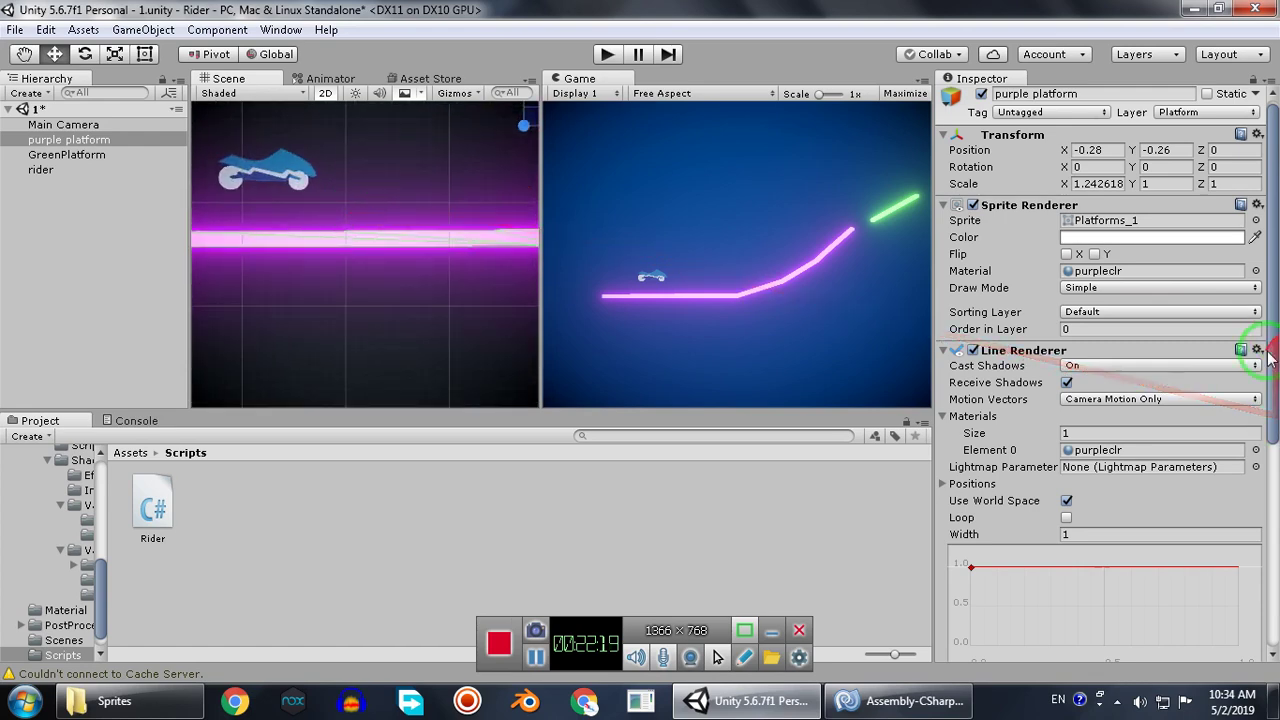
{"action": "scroll", "coordinate": [1255, 235], "scroll_direction": "down", "scroll_amount": 5}
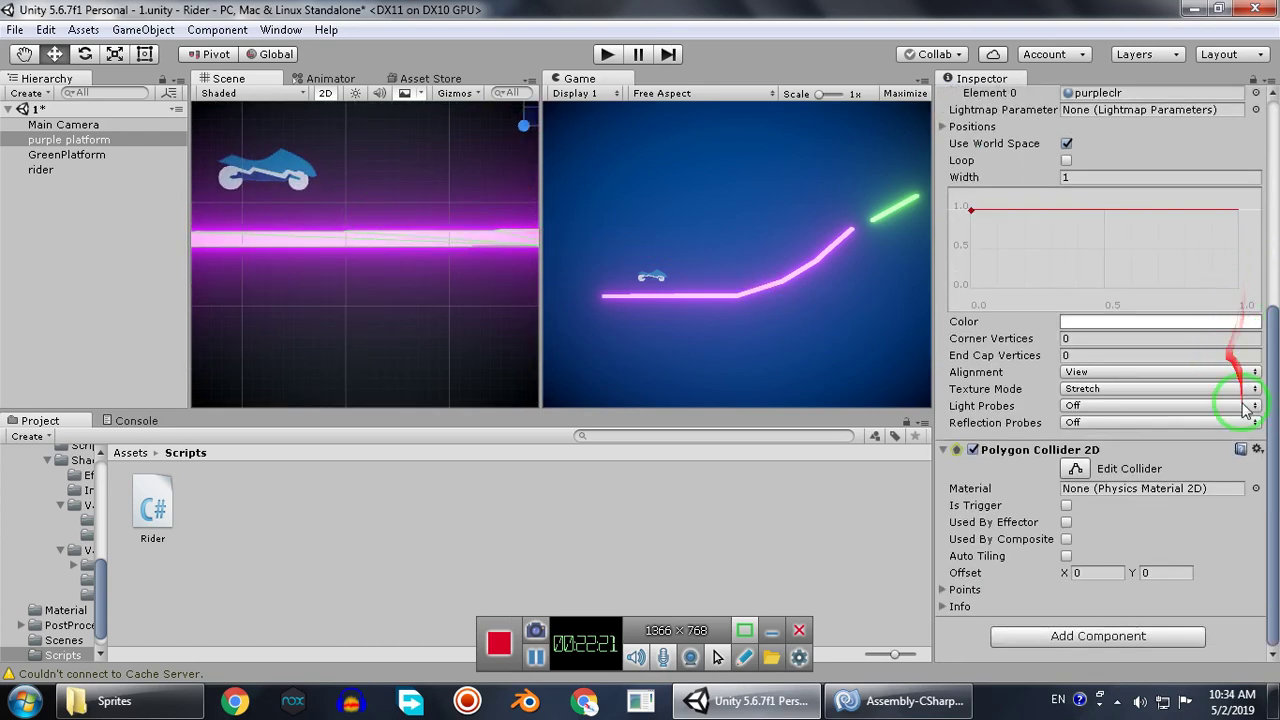
{"action": "left_click", "coordinate": [1257, 450]}
{"action": "left_click", "coordinate": [1249, 457]}
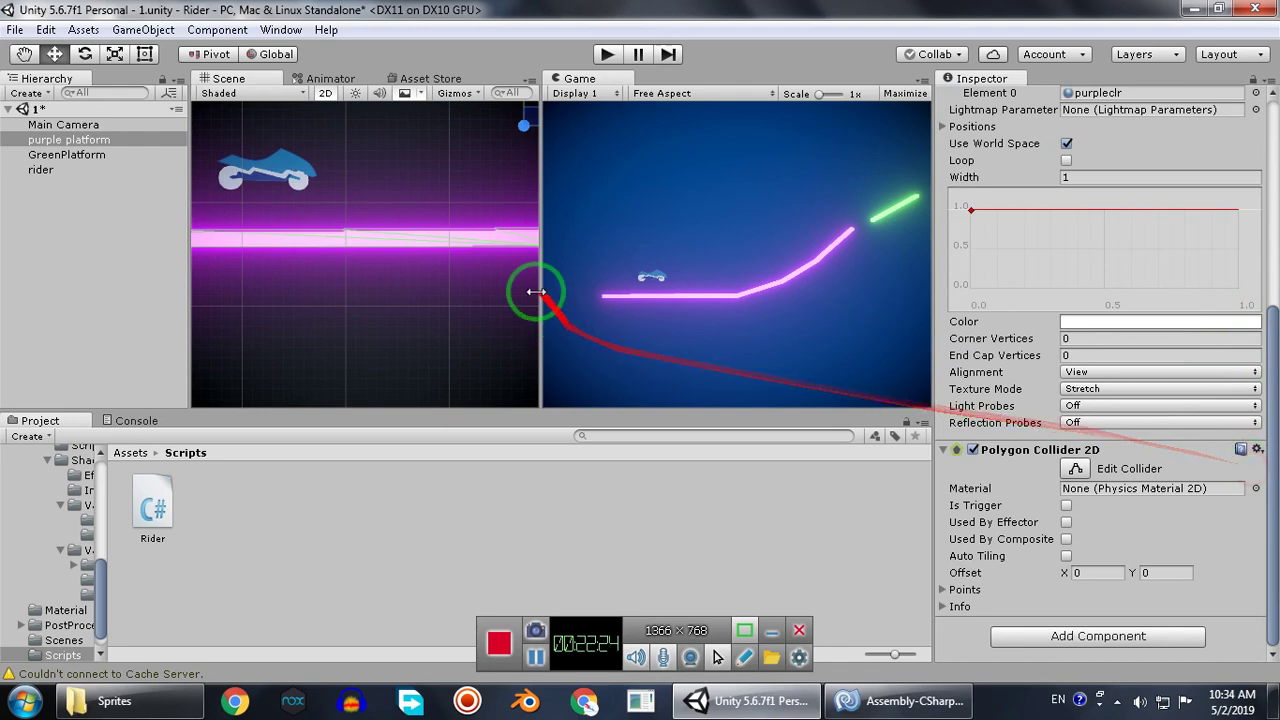
Run the game again to test the rider on the purple platform's bend, and stop it.
{"action": "left_click", "coordinate": [607, 54]}
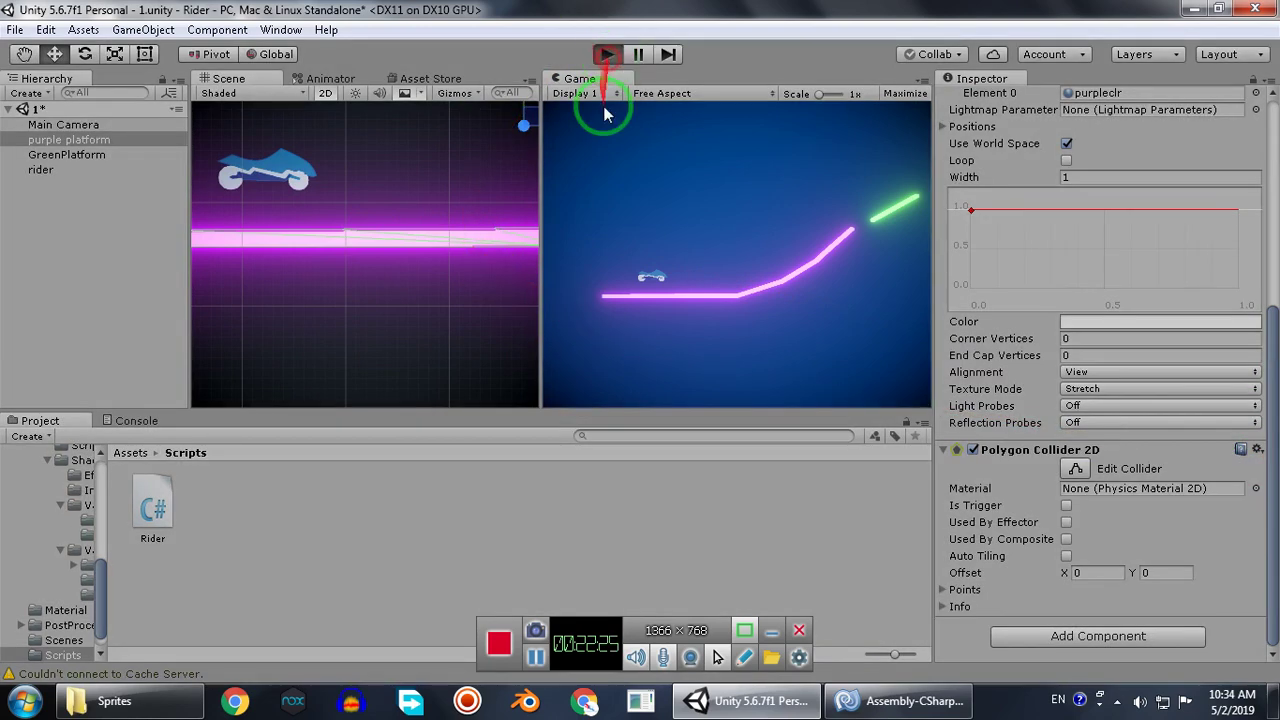
{"action": "left_click", "coordinate": [365, 263]}
{"action": "left_click", "coordinate": [679, 336]}
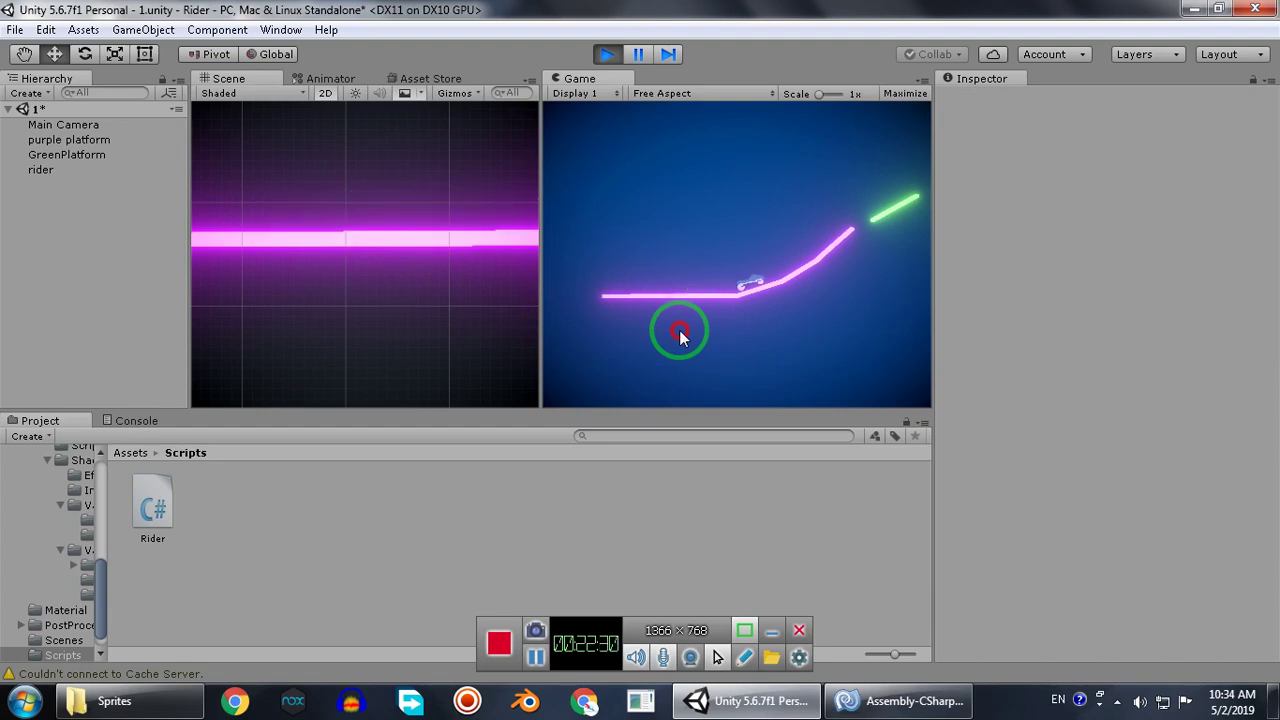
{"action": "left_click", "coordinate": [607, 54]}
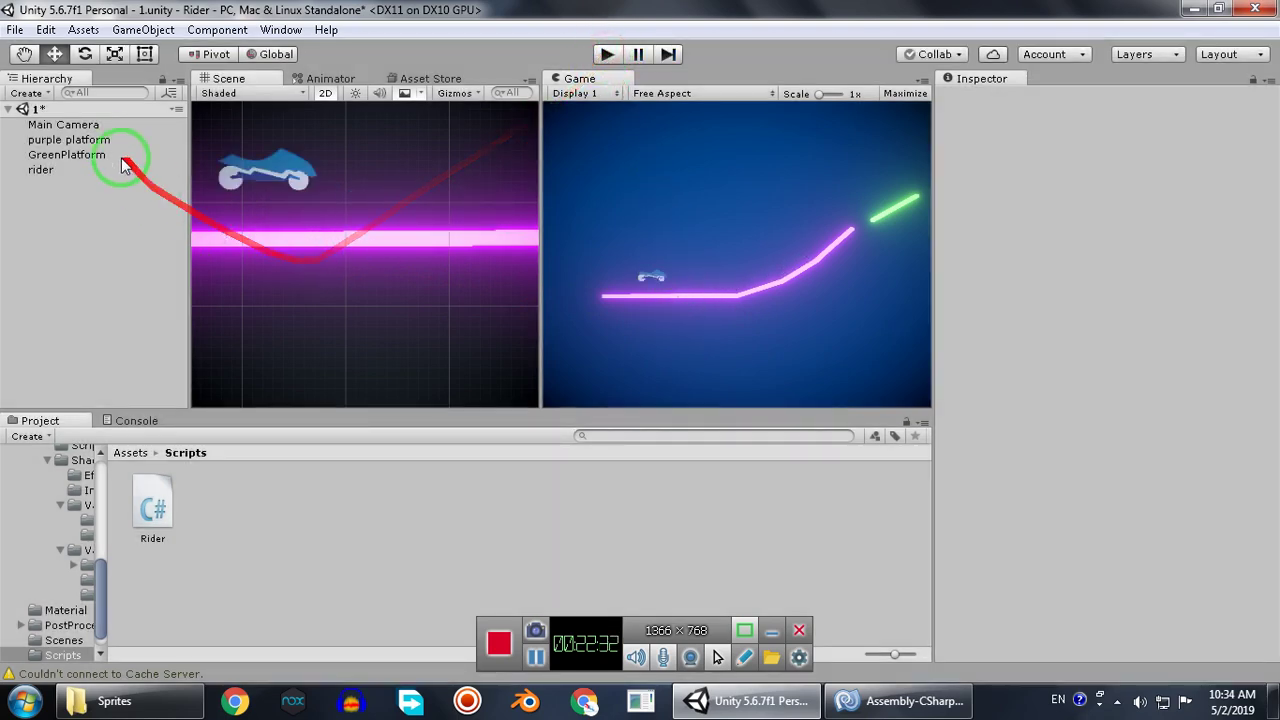
Try replacing the purple platform's Polygon Collider 2D with an Edge Collider 2D and check its outline in the scene.
{"action": "left_click", "coordinate": [86, 170]}
{"action": "left_click", "coordinate": [86, 156]}
{"action": "left_click", "coordinate": [285, 240]}
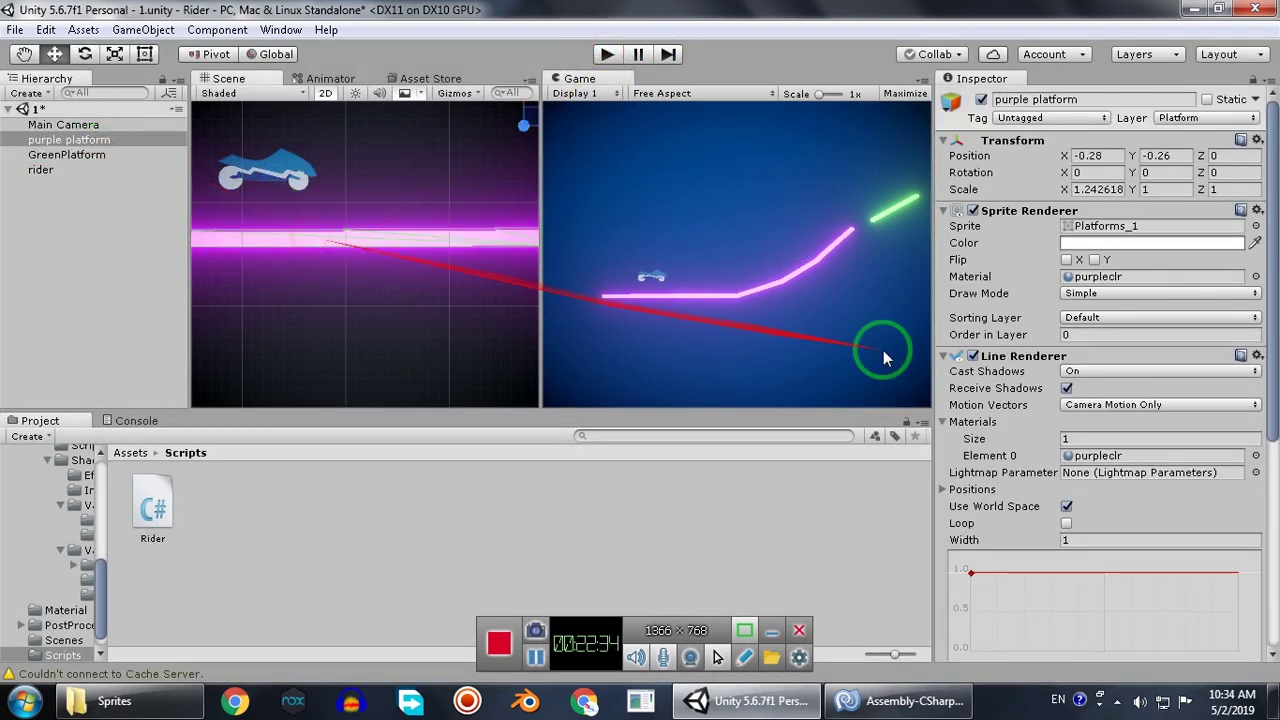
{"action": "scroll", "coordinate": [1226, 456], "scroll_direction": "down", "scroll_amount": 6}
{"action": "left_click", "coordinate": [1258, 451]}
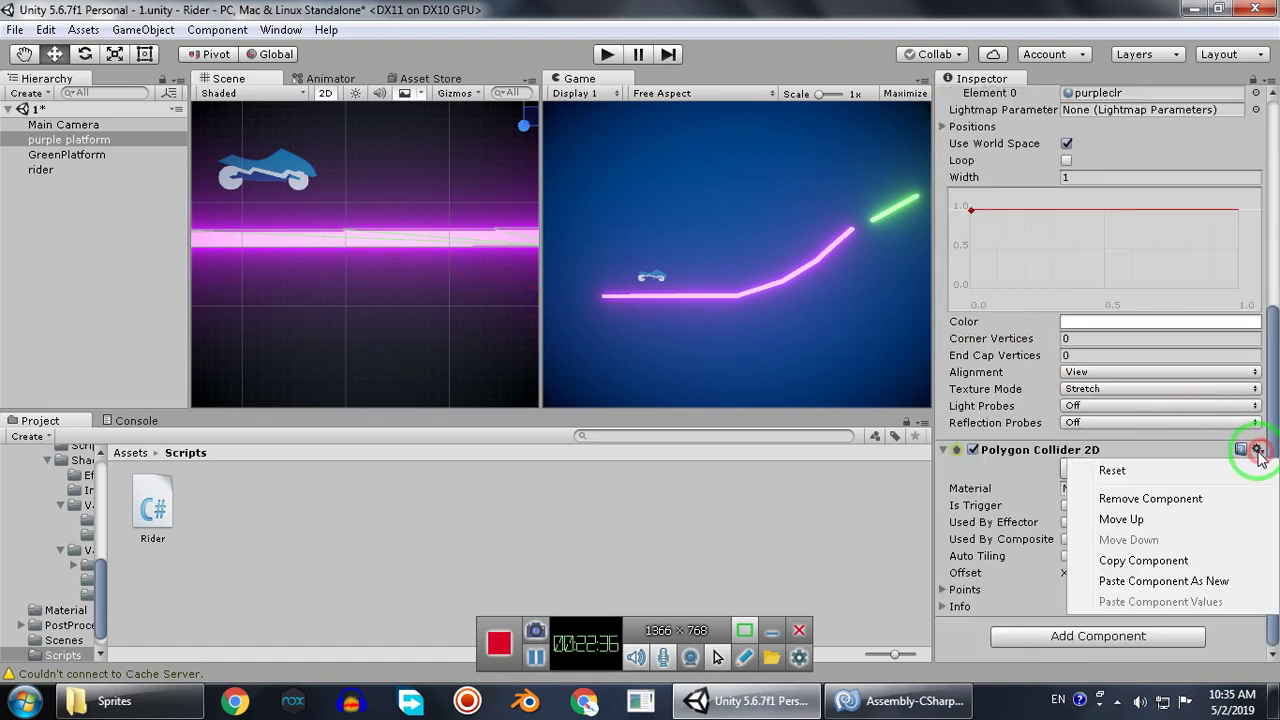
{"action": "left_click", "coordinate": [1212, 498]}
{"action": "left_click", "coordinate": [1098, 636]}
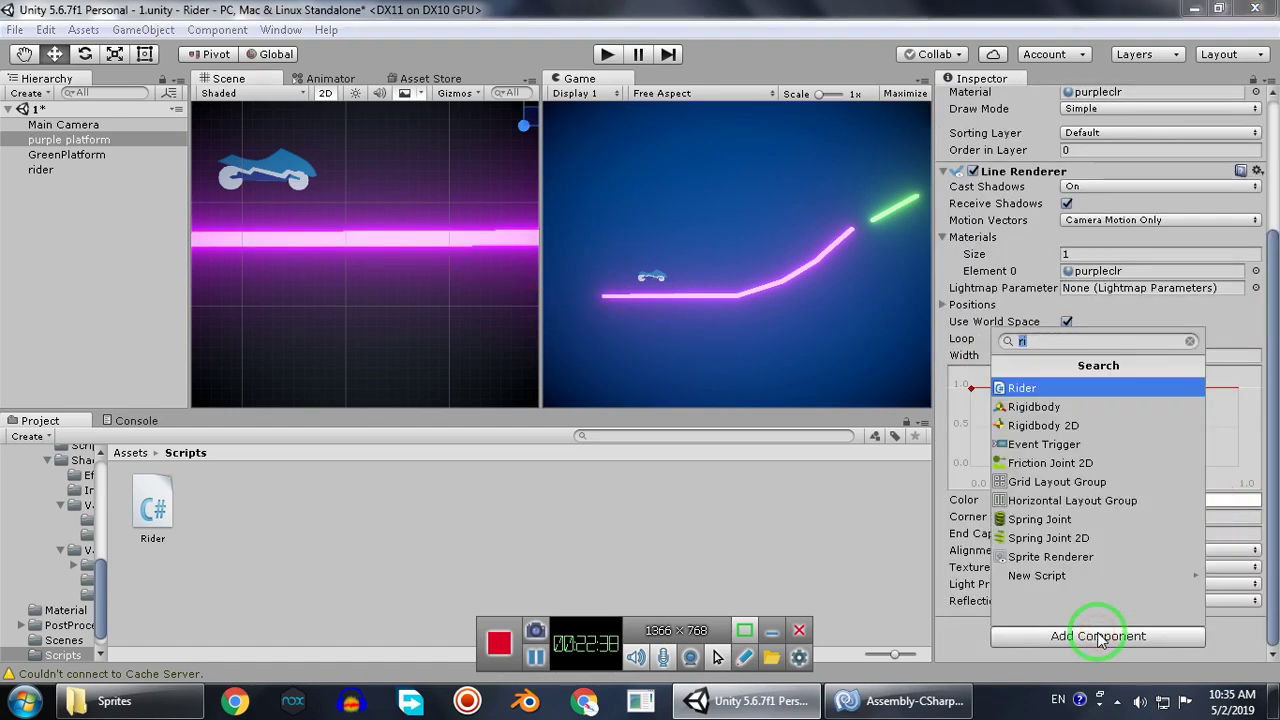
{"action": "type", "text": "ed"}
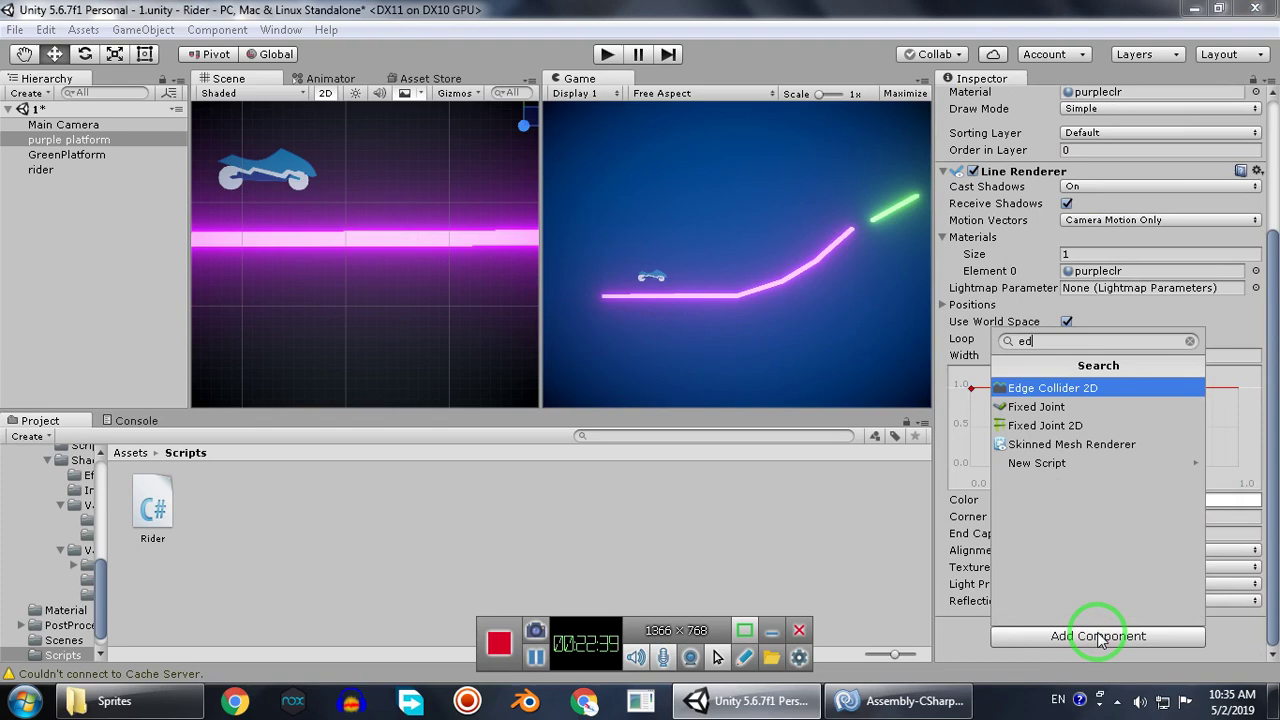
{"action": "left_click", "coordinate": [1121, 398]}
{"action": "scroll", "coordinate": [338, 150], "scroll_direction": "down", "scroll_amount": 10}
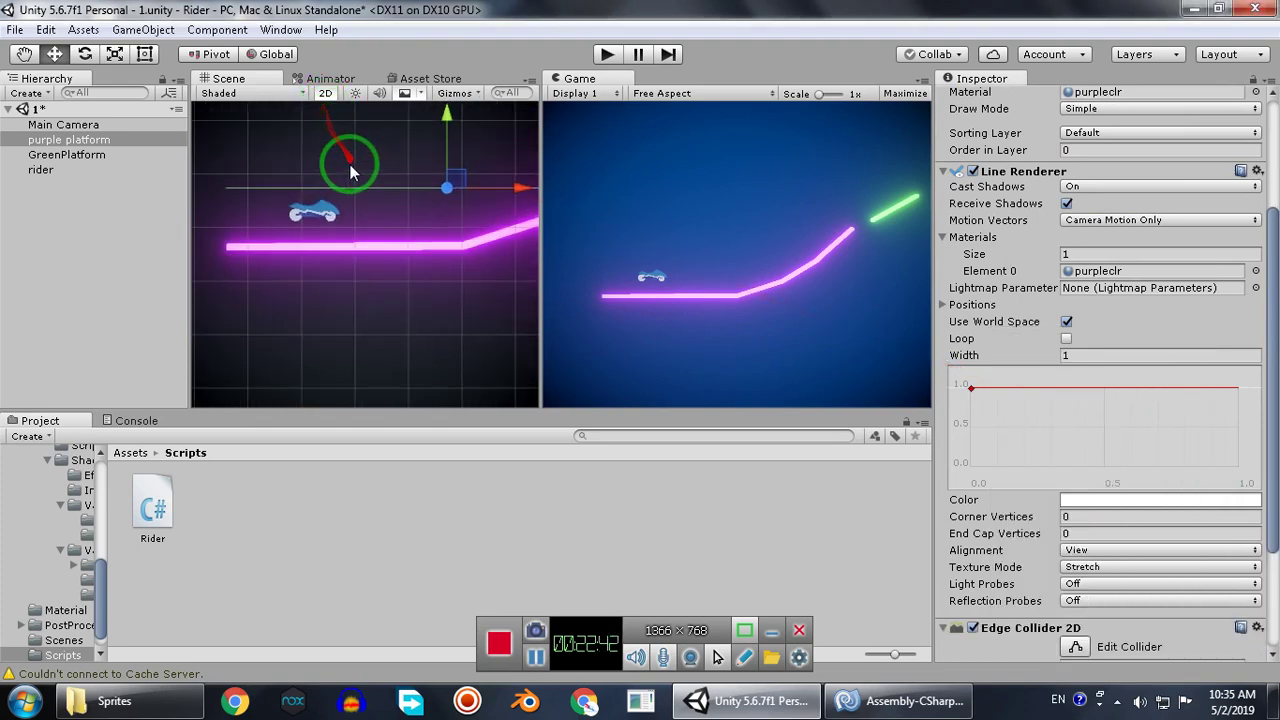
{"action": "middle_click_drag", "start_coordinate": [362, 178], "coordinate": [515, 245]}
{"action": "scroll", "coordinate": [209, 260], "scroll_direction": "down", "scroll_amount": 4}
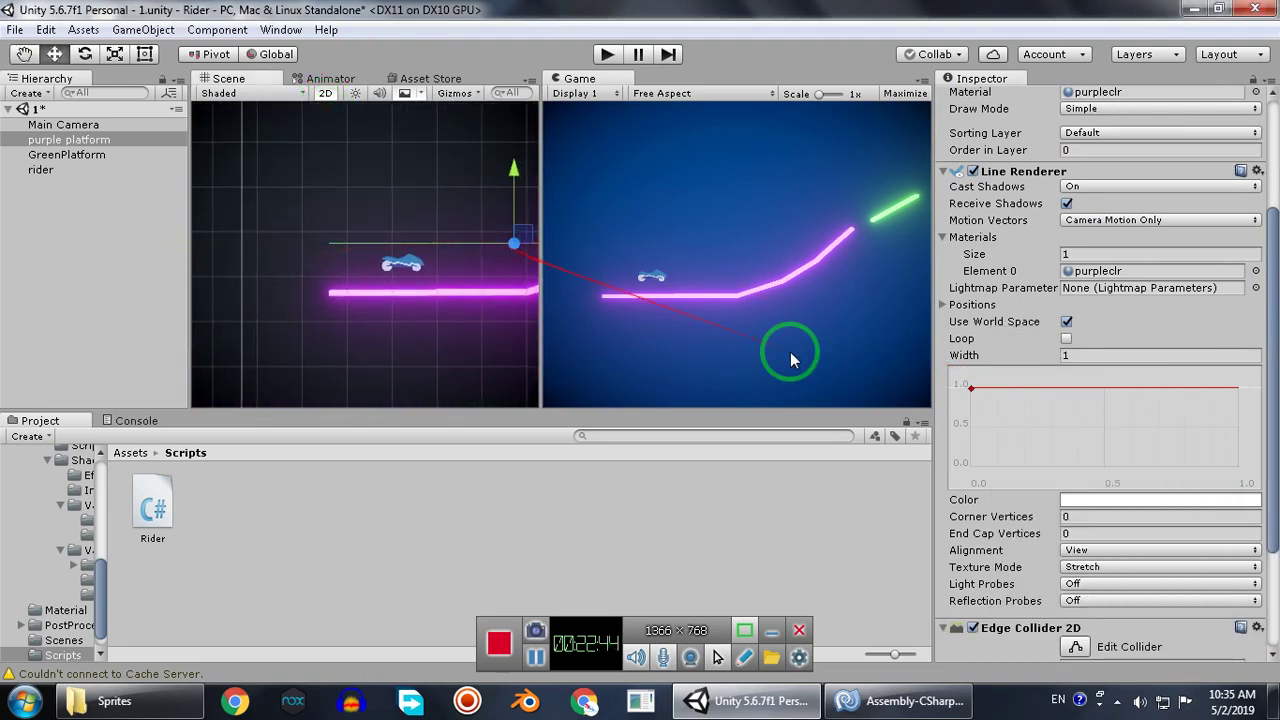
Undo the Edge Collider 2D replacement on the purple platform.
{"action": "scroll", "coordinate": [1212, 522], "scroll_direction": "down", "scroll_amount": 4}
{"action": "key", "text": "ctrl+z"}
{"action": "key", "text": "ctrl+z"}
{"action": "key", "text": "ctrl+z"}
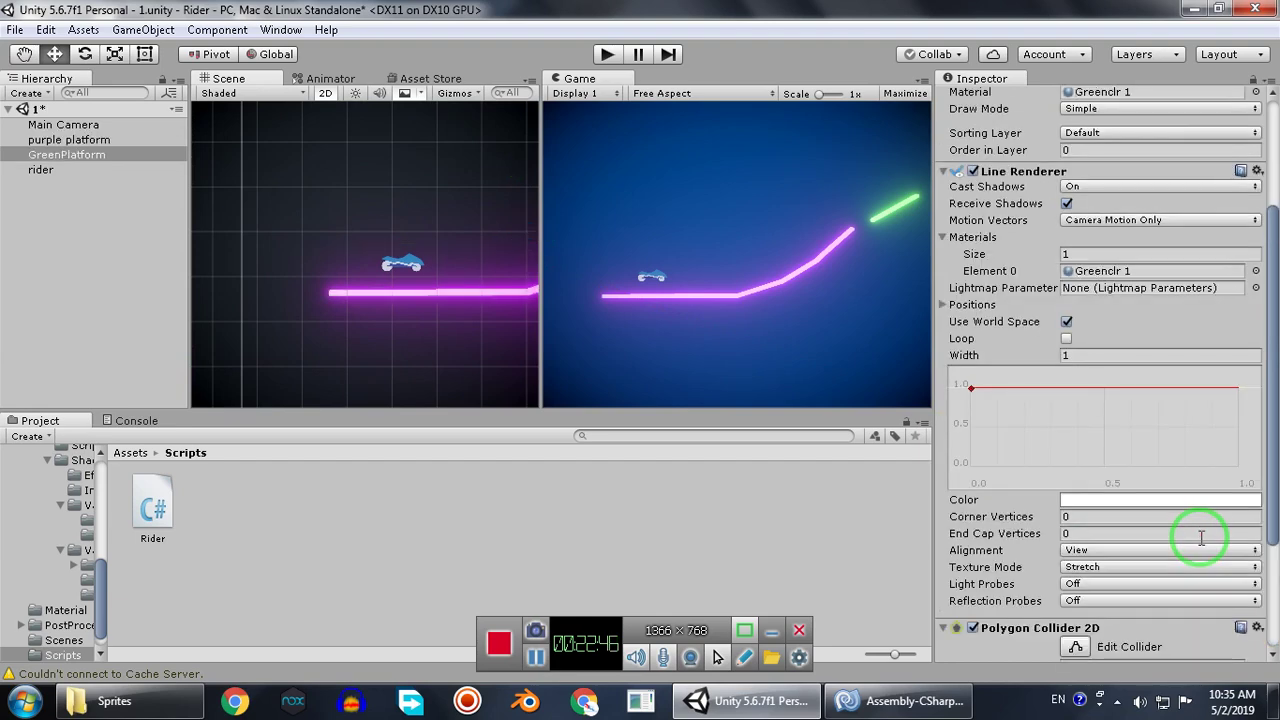
Reset the Polygon Collider 2D component of GreenPlatform and deselect the object.
{"action": "scroll", "coordinate": [1186, 480], "scroll_direction": "down", "scroll_amount": 3}
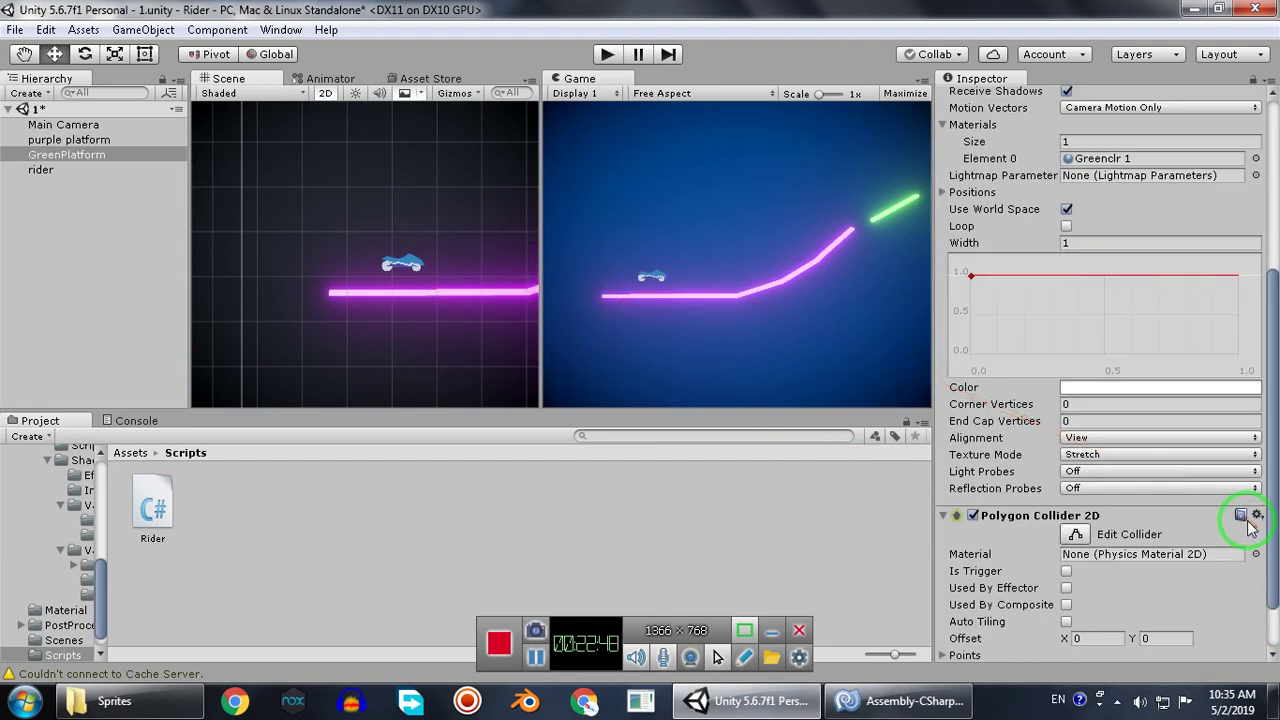
{"action": "left_click", "coordinate": [1258, 517]}
{"action": "left_click", "coordinate": [1243, 538]}
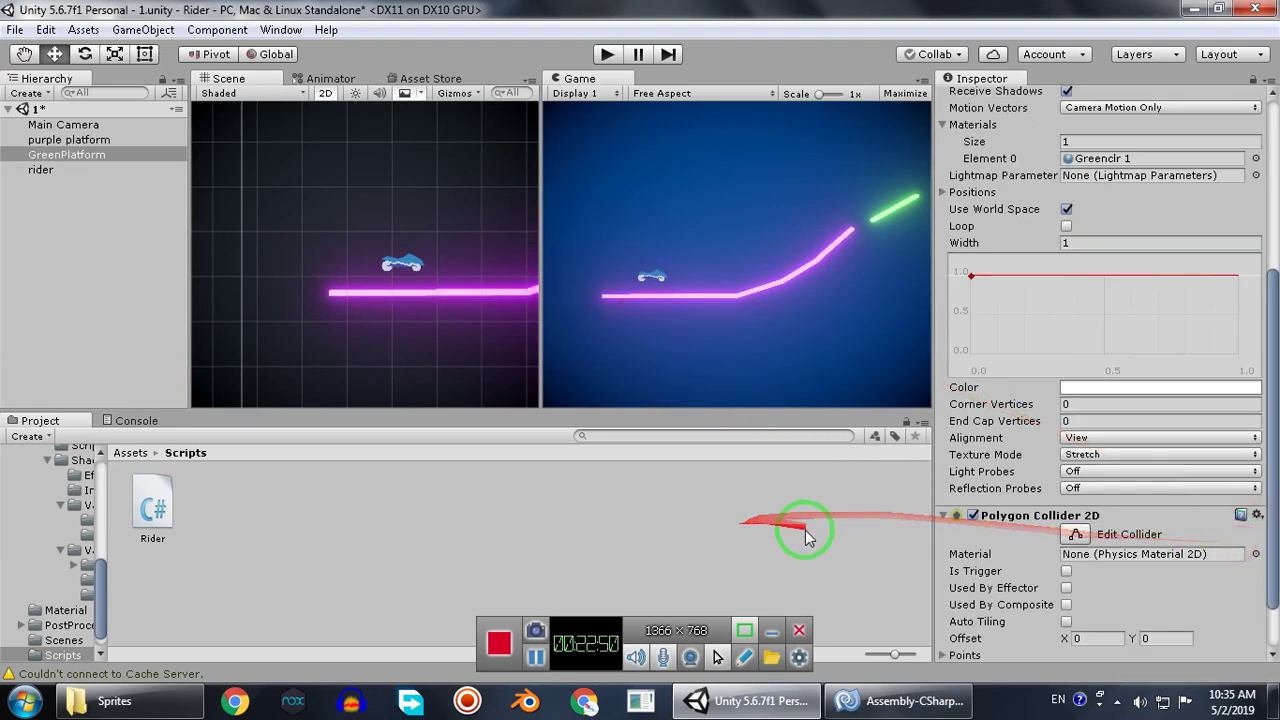
{"action": "left_click", "coordinate": [543, 537]}
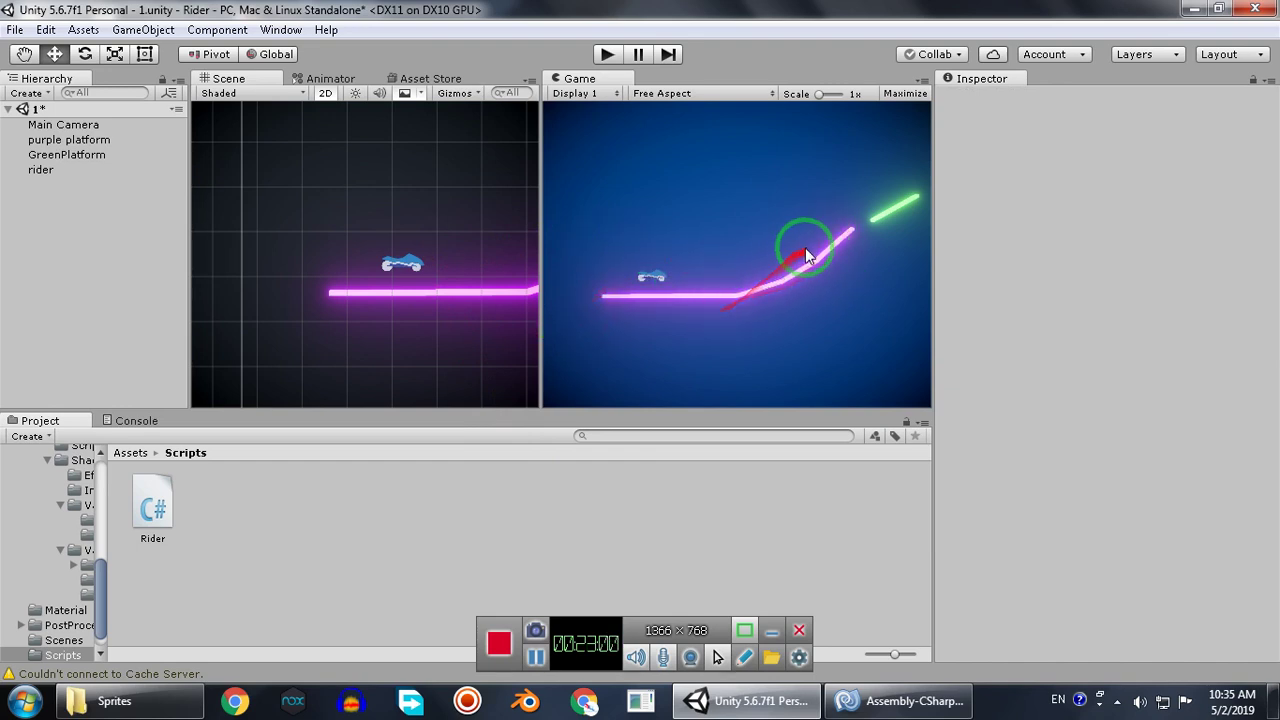
Create a folder named PhysicsMaterial in the project's Assets folder and open it.
{"action": "right_click", "coordinate": [564, 503]}
{"action": "left_click", "coordinate": [451, 545]}
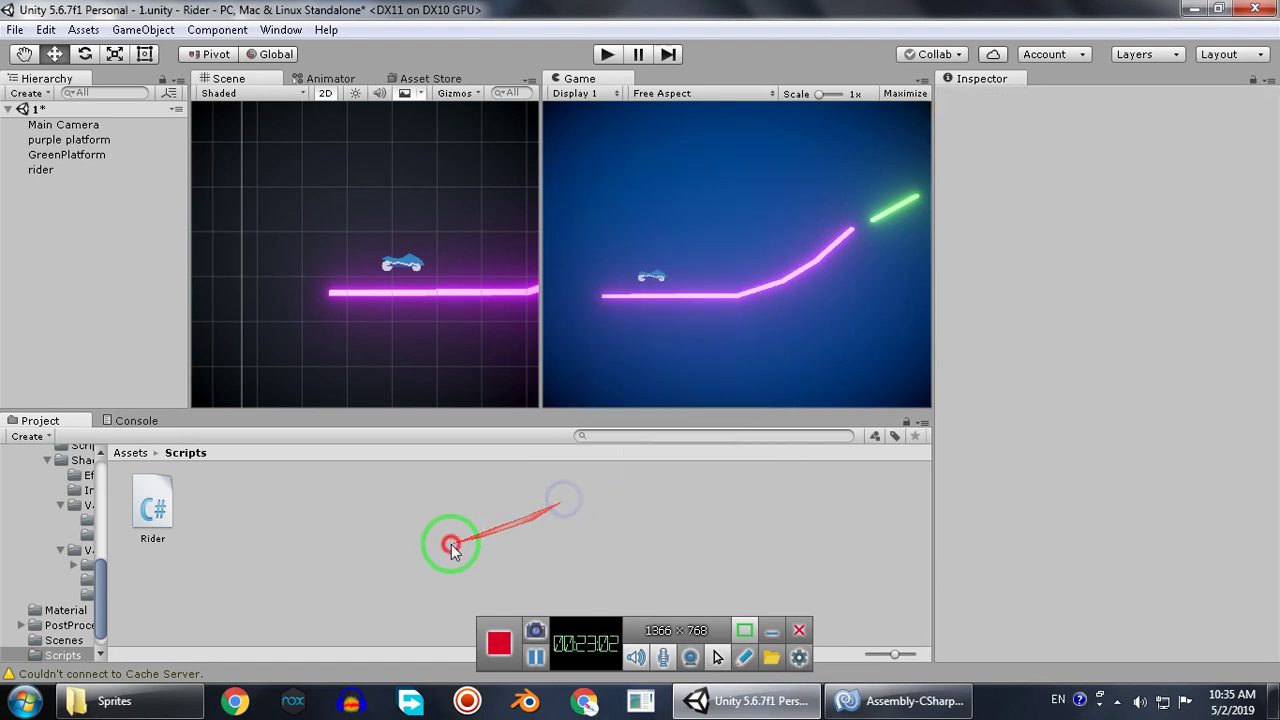
{"action": "right_click", "coordinate": [447, 598]}
{"action": "left_click", "coordinate": [430, 588]}
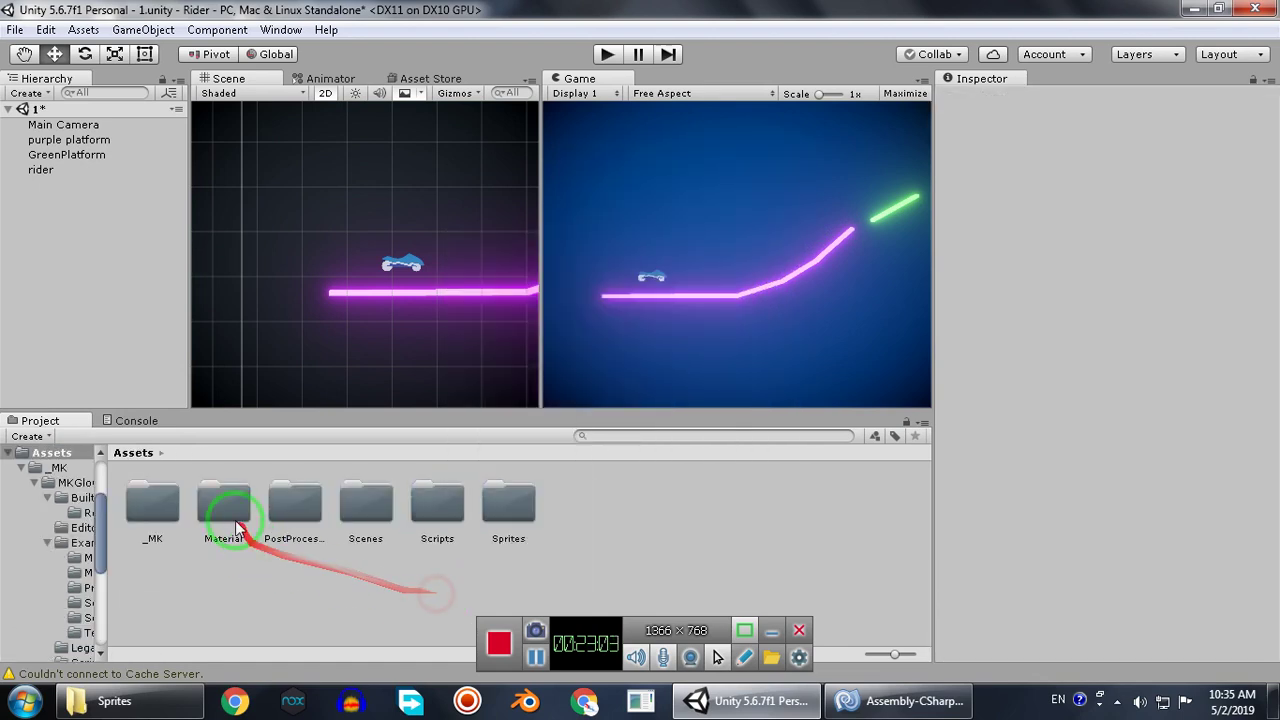
{"action": "right_click", "coordinate": [255, 578]}
{"action": "mouse_move", "coordinate": [470, 231]}
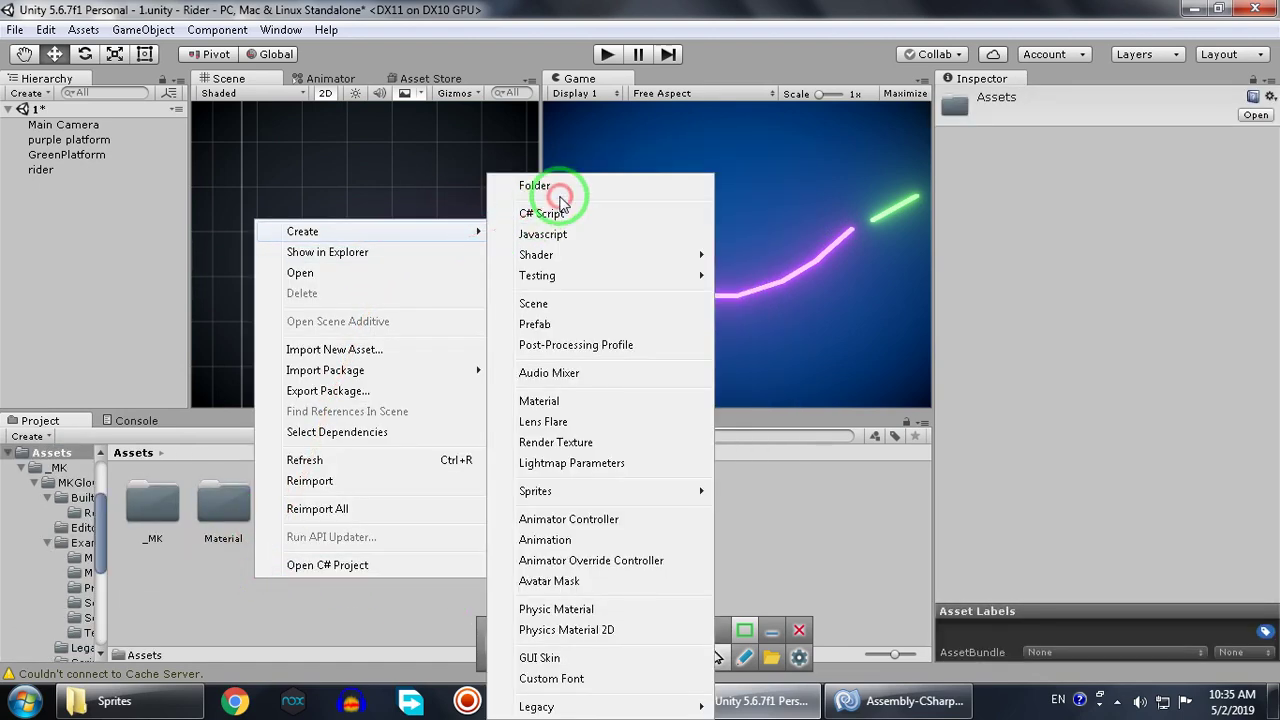
{"action": "left_click", "coordinate": [562, 190]}
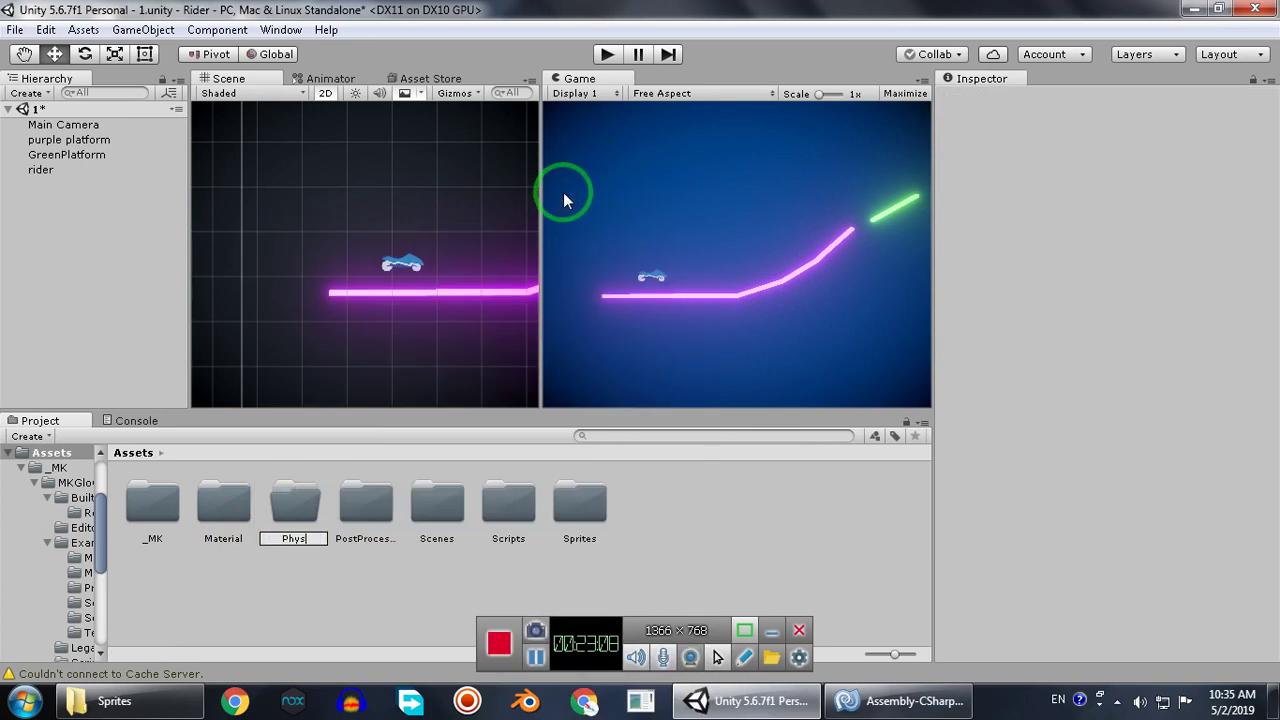
{"action": "type", "text": "PhysicsMaterial"}
{"action": "key", "text": "Return"}
{"action": "key", "text": "Return"}
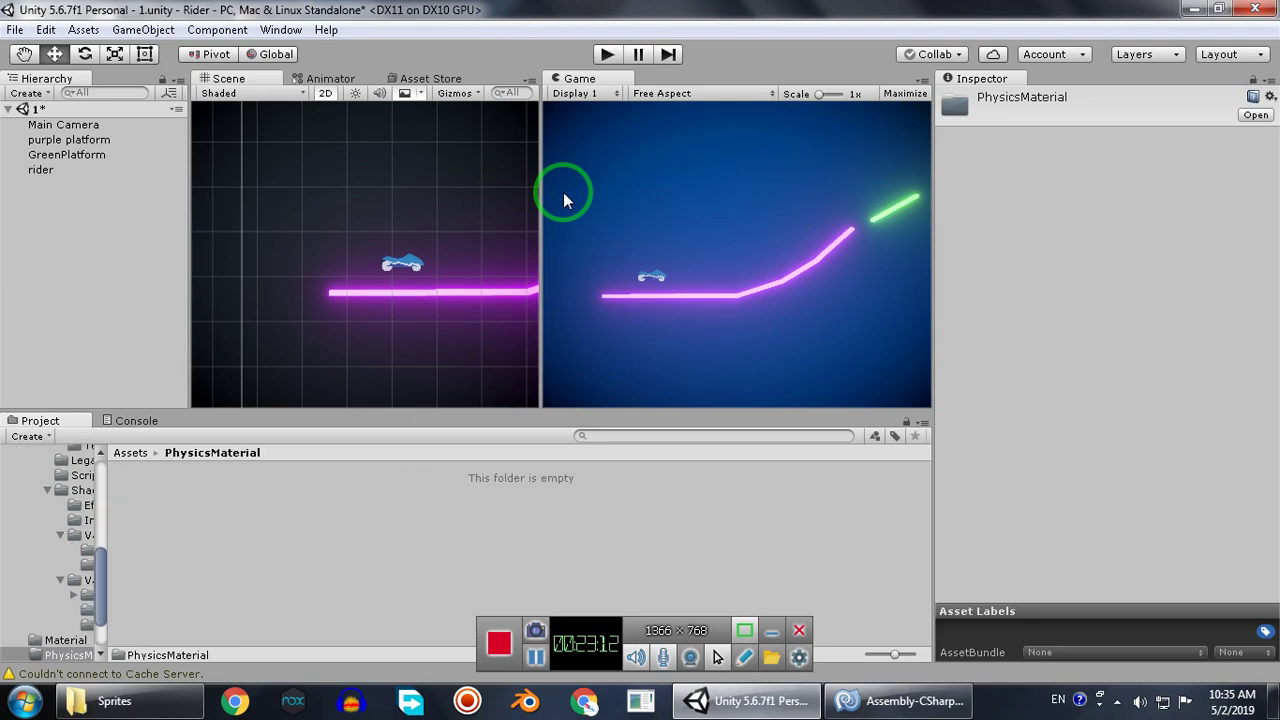
Create a Physics Material 2D named Frictions in the PhysicsMaterial folder.
{"action": "right_click", "coordinate": [391, 552]}
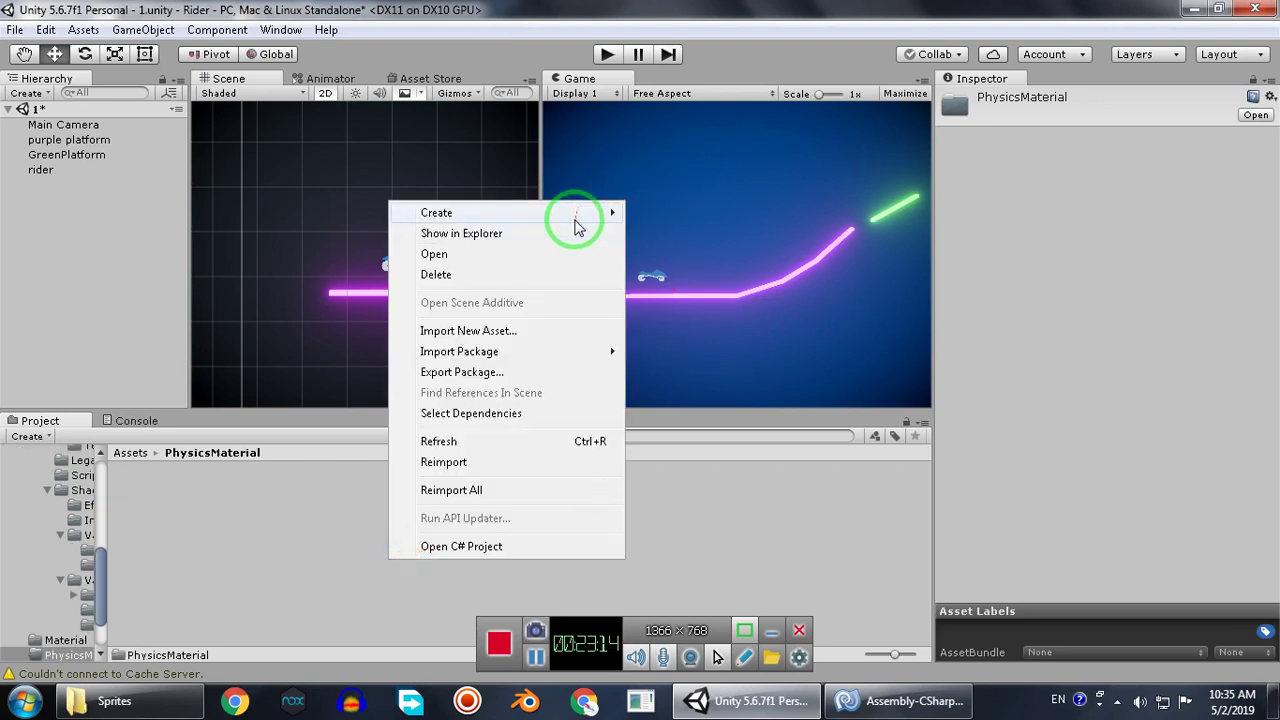
{"action": "mouse_move", "coordinate": [586, 214]}
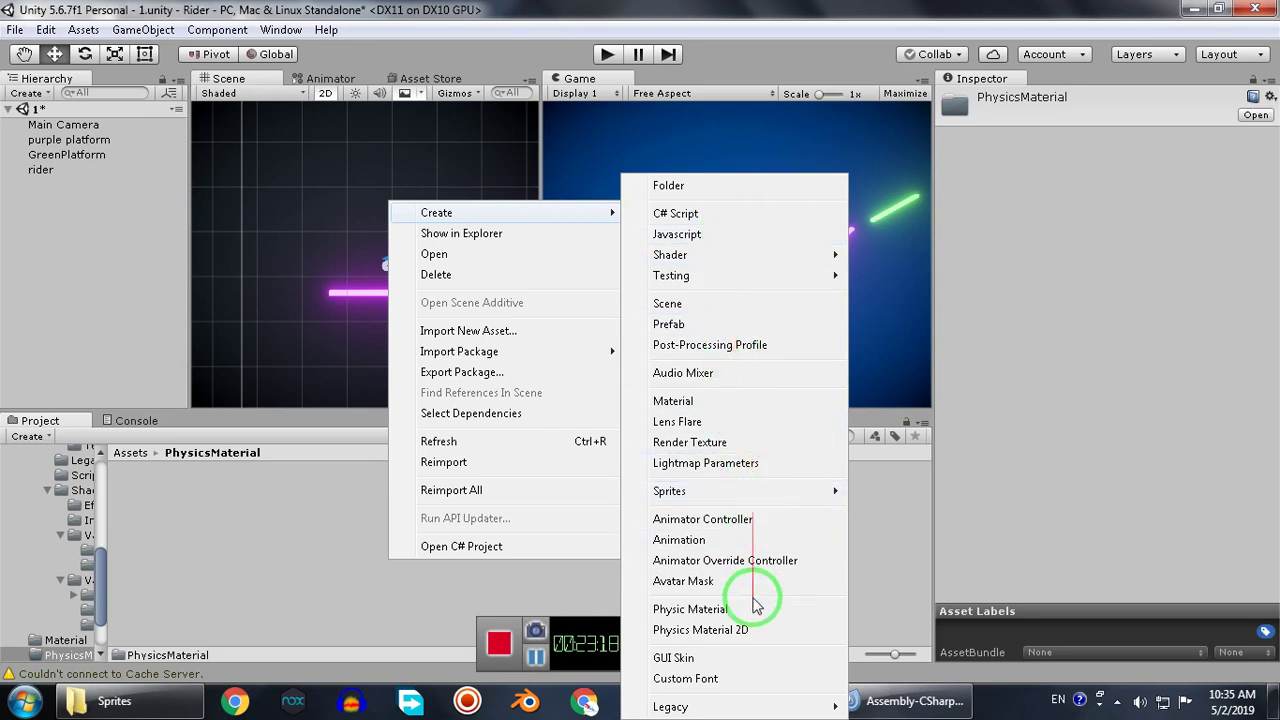
{"action": "left_click", "coordinate": [743, 645]}
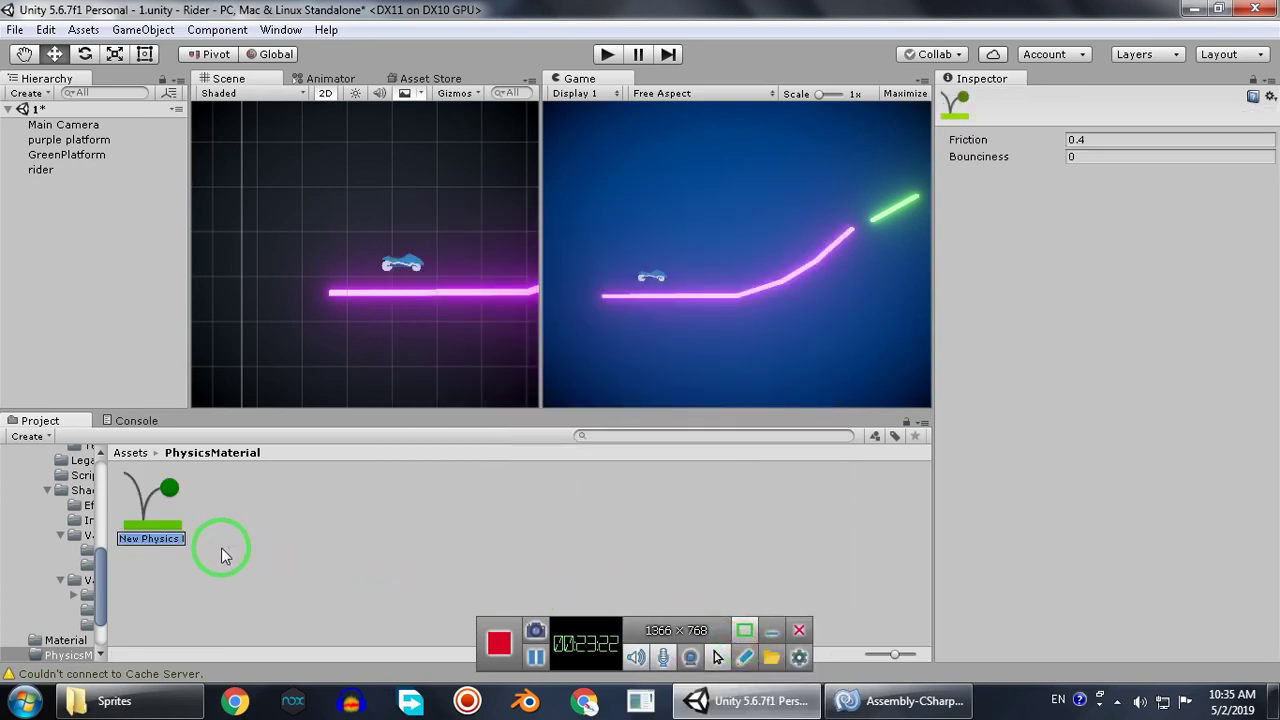
{"action": "type", "text": "Frictions"}
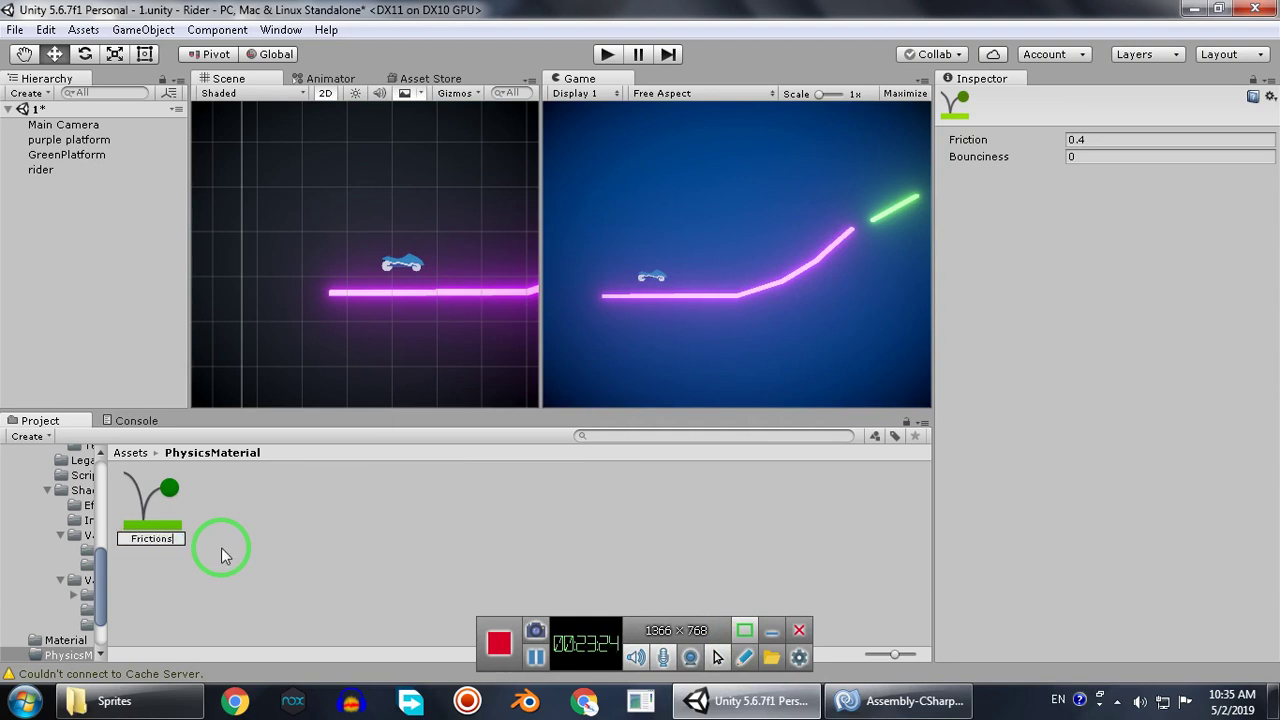
{"action": "key", "text": "Return"}
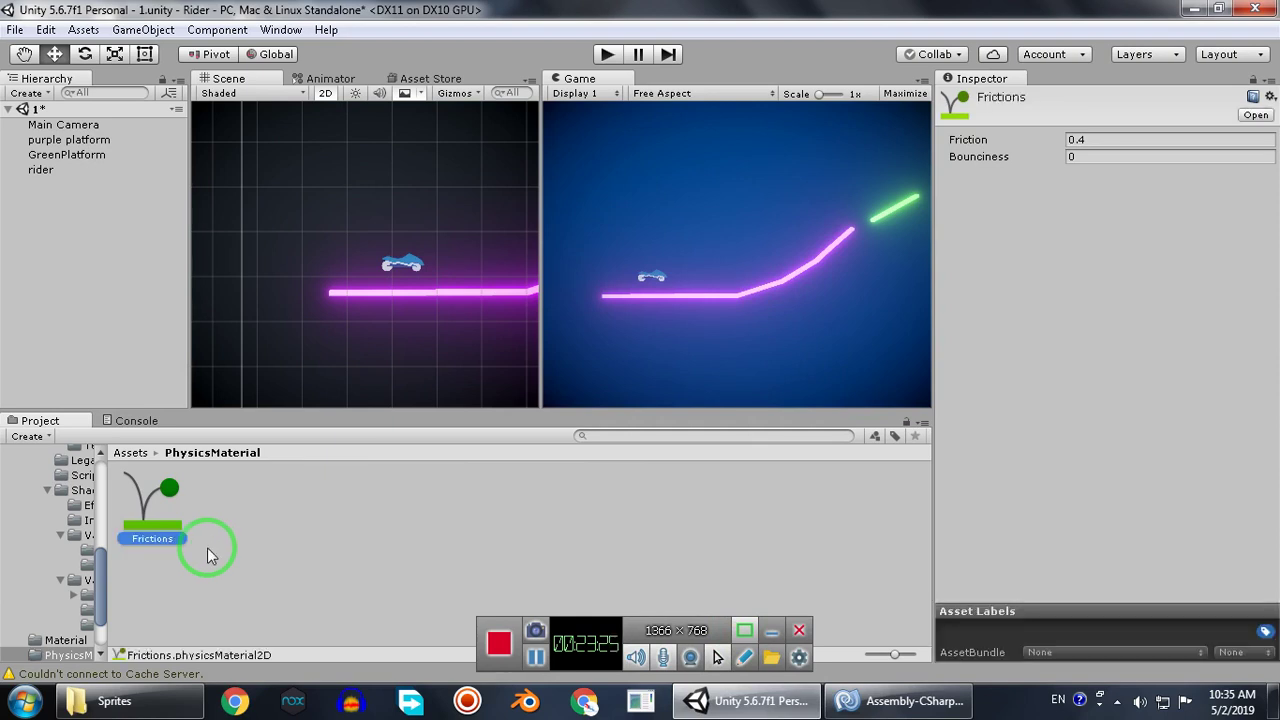
Select both the purple platform and GreenPlatform and assign the Frictions material to their Polygon Collider 2D components.
{"action": "left_click", "coordinate": [85, 141]}
{"action": "left_click", "coordinate": [88, 155]}
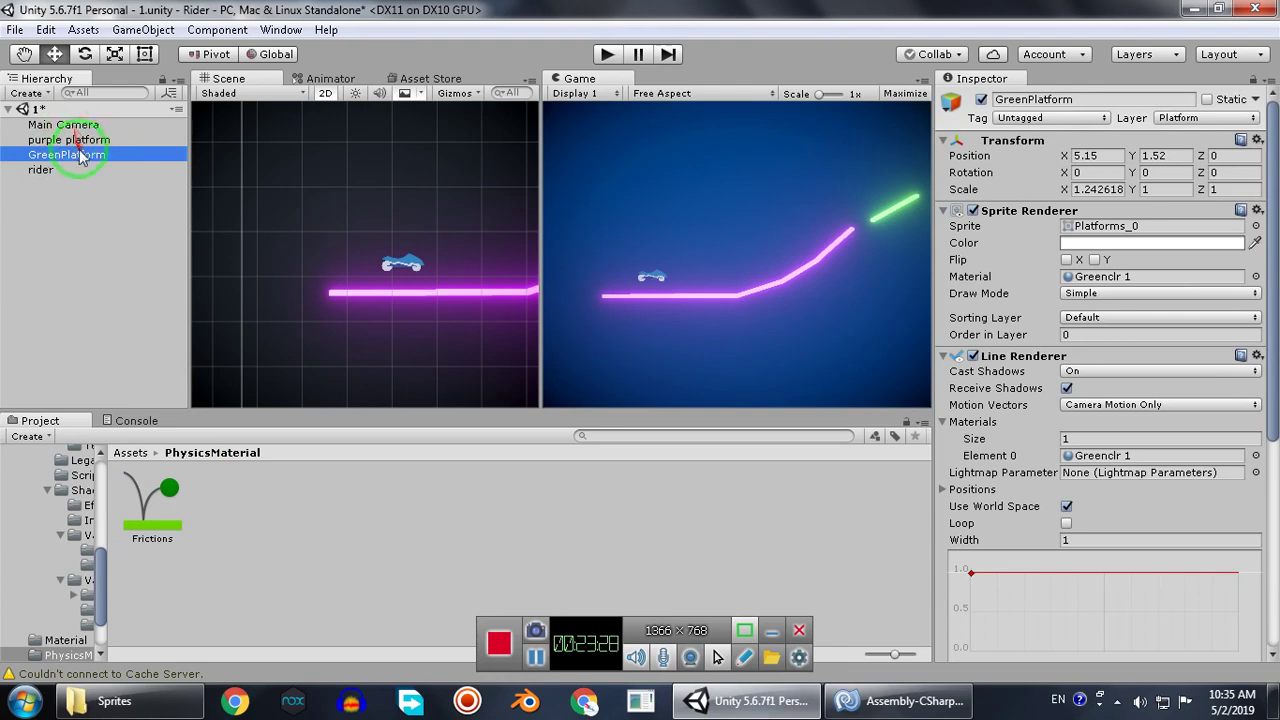
{"action": "left_click", "coordinate": [82, 140]}
{"action": "left_click", "coordinate": [82, 155], "text": "ctrl"}
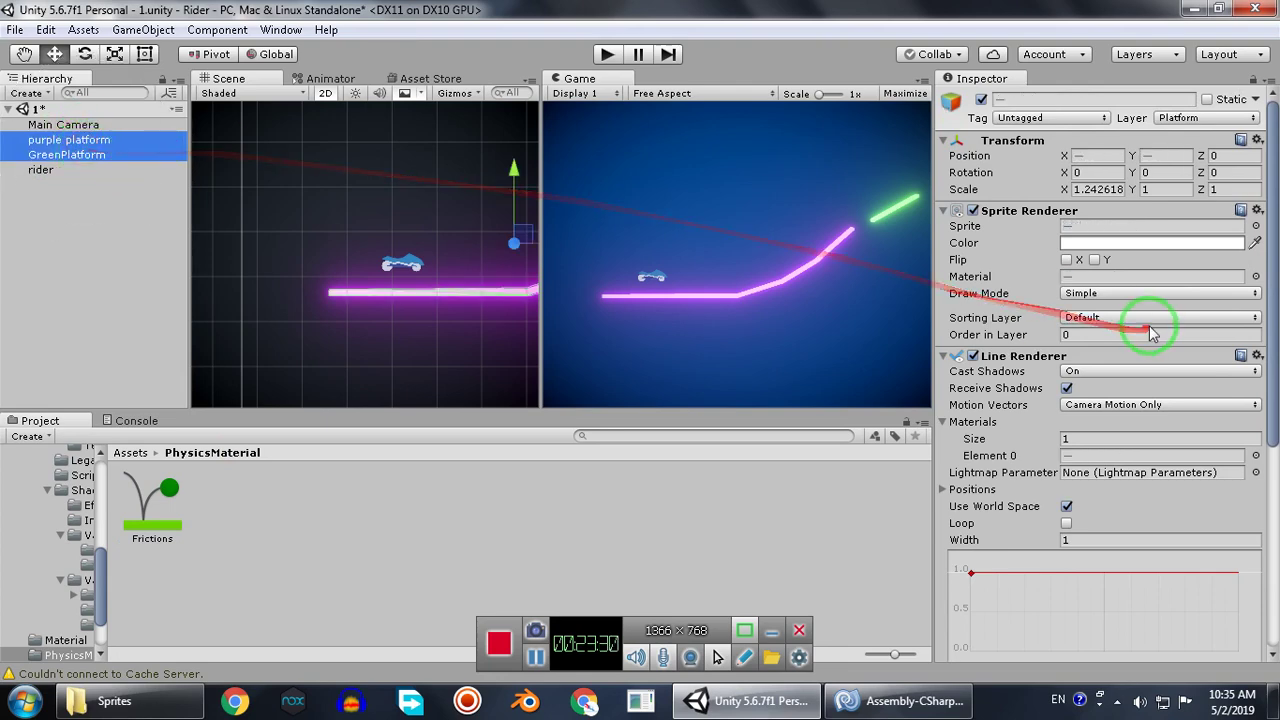
{"action": "left_click_drag", "start_coordinate": [1275, 369], "coordinate": [1274, 584]}
{"action": "left_click_drag", "start_coordinate": [140, 530], "coordinate": [1099, 505]}
Set the Friction of the Frictions physics material to 0.
{"action": "left_click", "coordinate": [150, 510]}
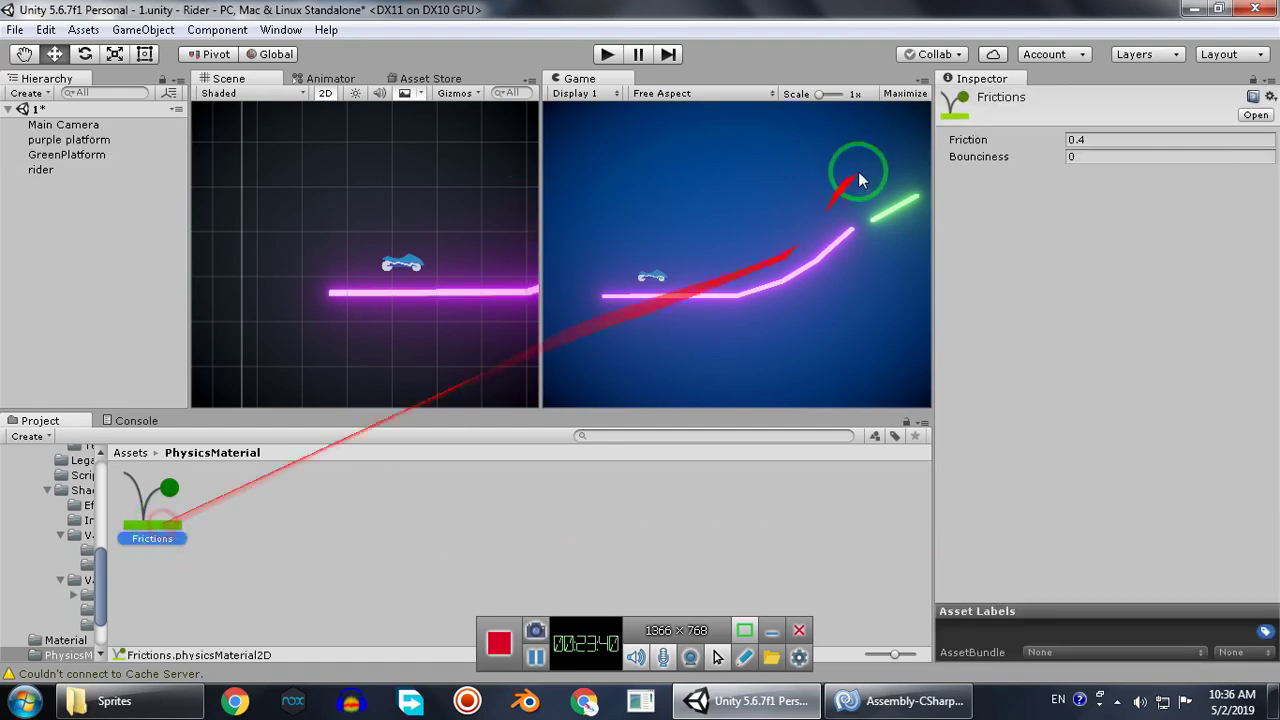
{"action": "left_click", "coordinate": [1104, 143]}
{"action": "type", "text": "0"}
Run the game to test the rider on the frictionless platforms, and save the scene.
{"action": "left_click", "coordinate": [607, 54]}
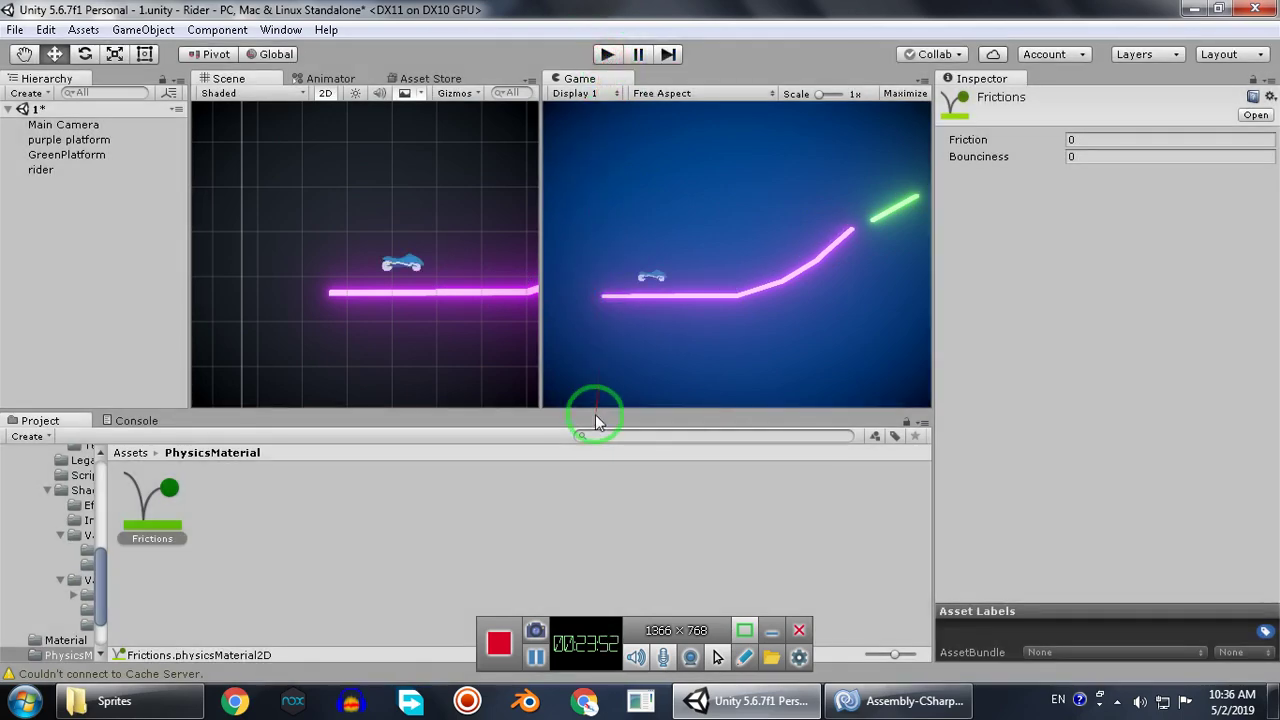
{"action": "key", "text": "ctrl+s"}
{"action": "left_click", "coordinate": [425, 289]}
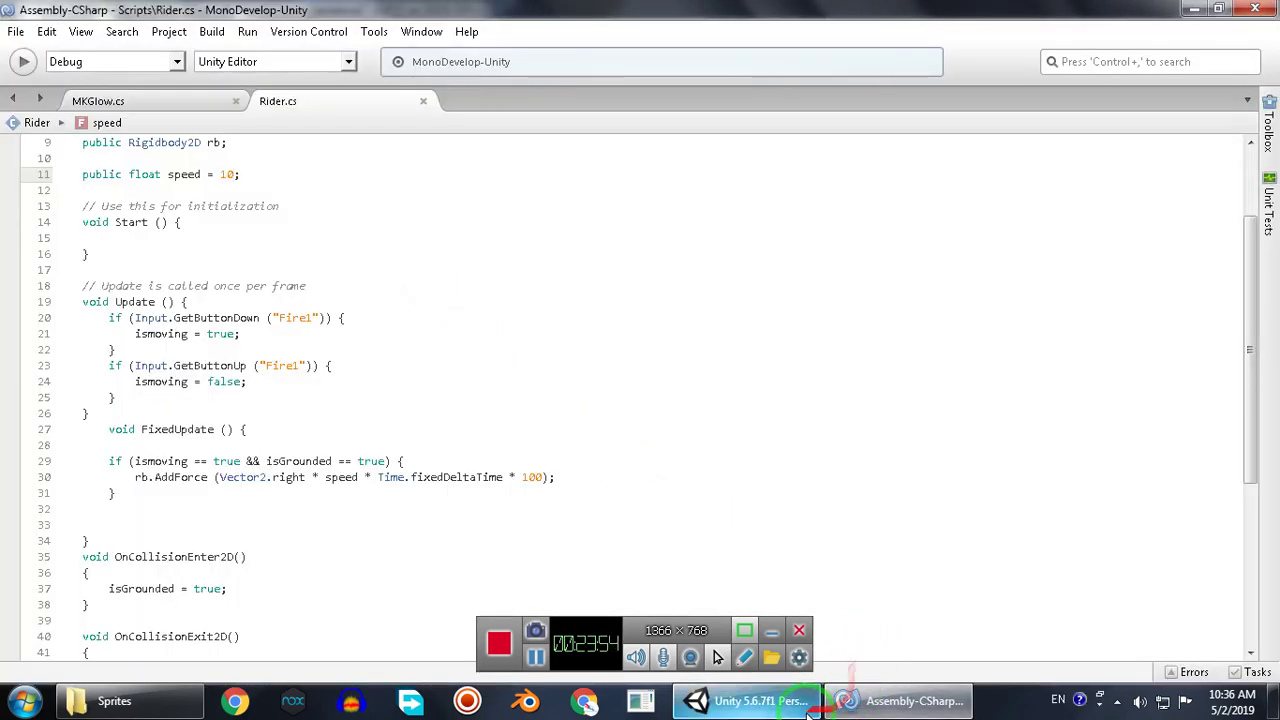
Switch to the Rider script in MonoDevelop and duplicate the if block with the AddForce call directly below it in FixedUpdate.
{"action": "left_click", "coordinate": [782, 704]}
{"action": "left_click", "coordinate": [950, 705]}
{"action": "left_click", "coordinate": [464, 506]}
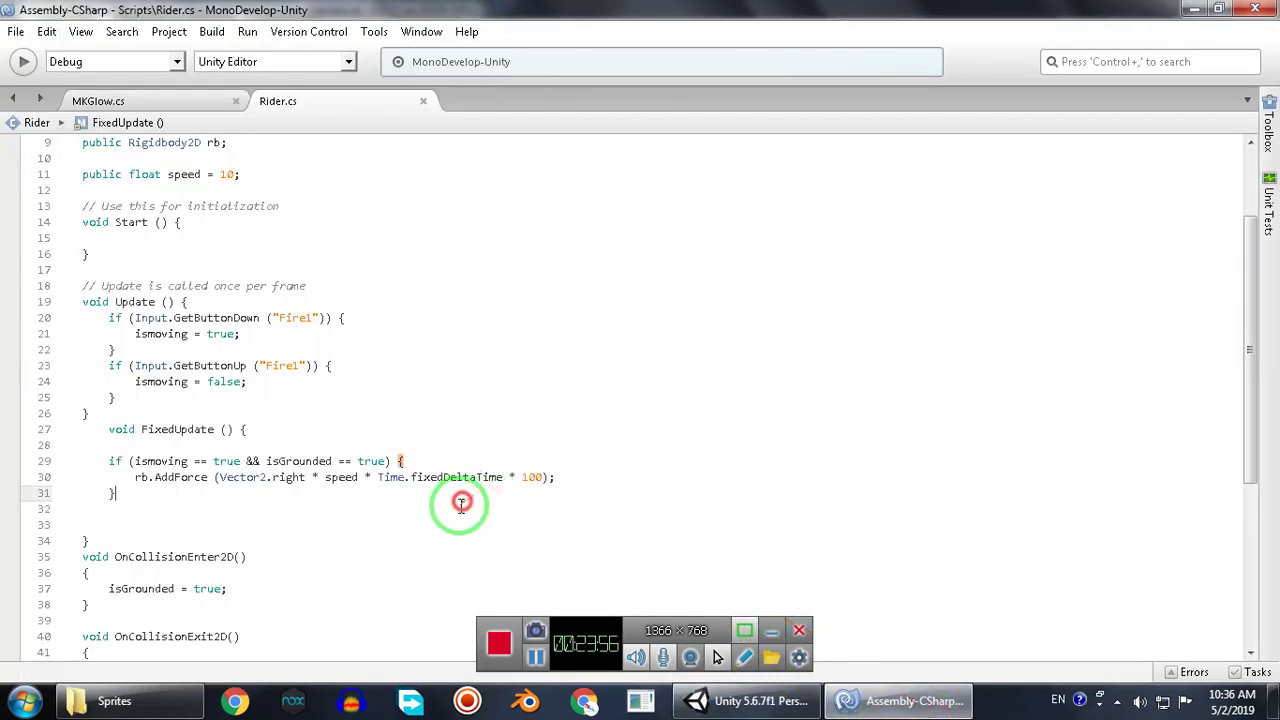
{"action": "left_click_drag", "start_coordinate": [185, 498], "coordinate": [93, 460]}
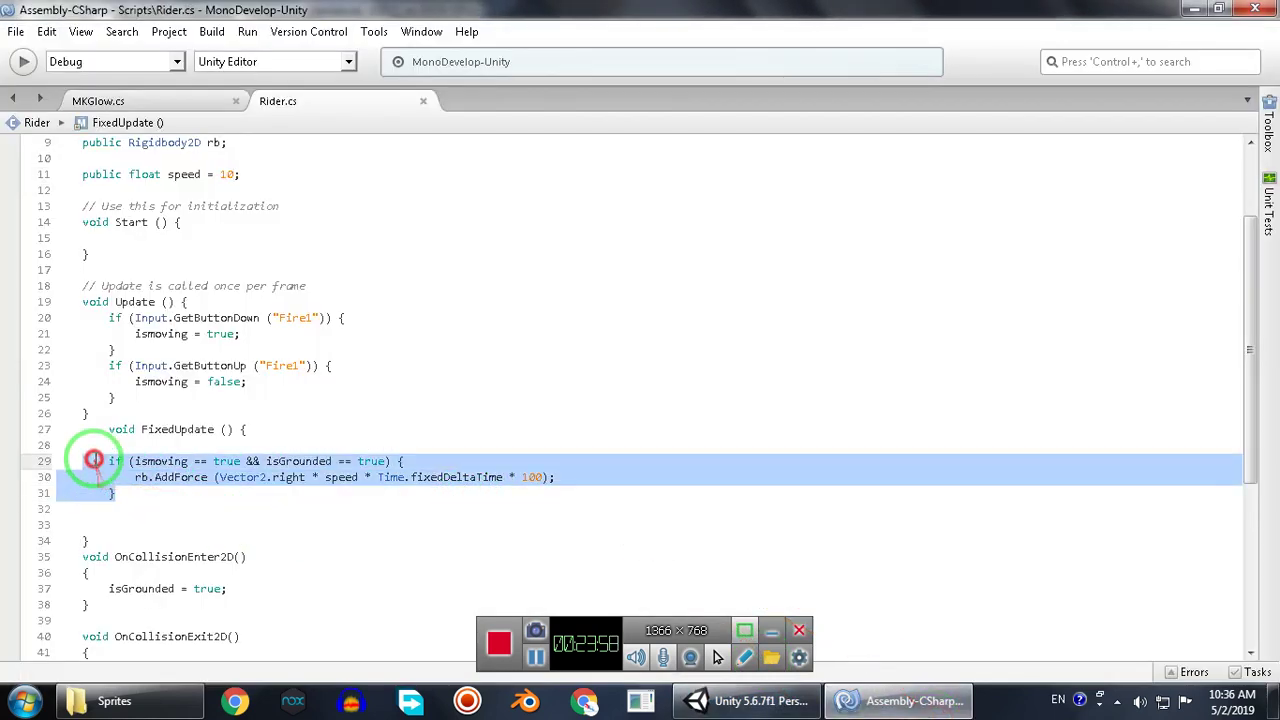
{"action": "key", "text": "ctrl+c"}
{"action": "left_click", "coordinate": [116, 506]}
{"action": "key", "text": "ctrl+v"}
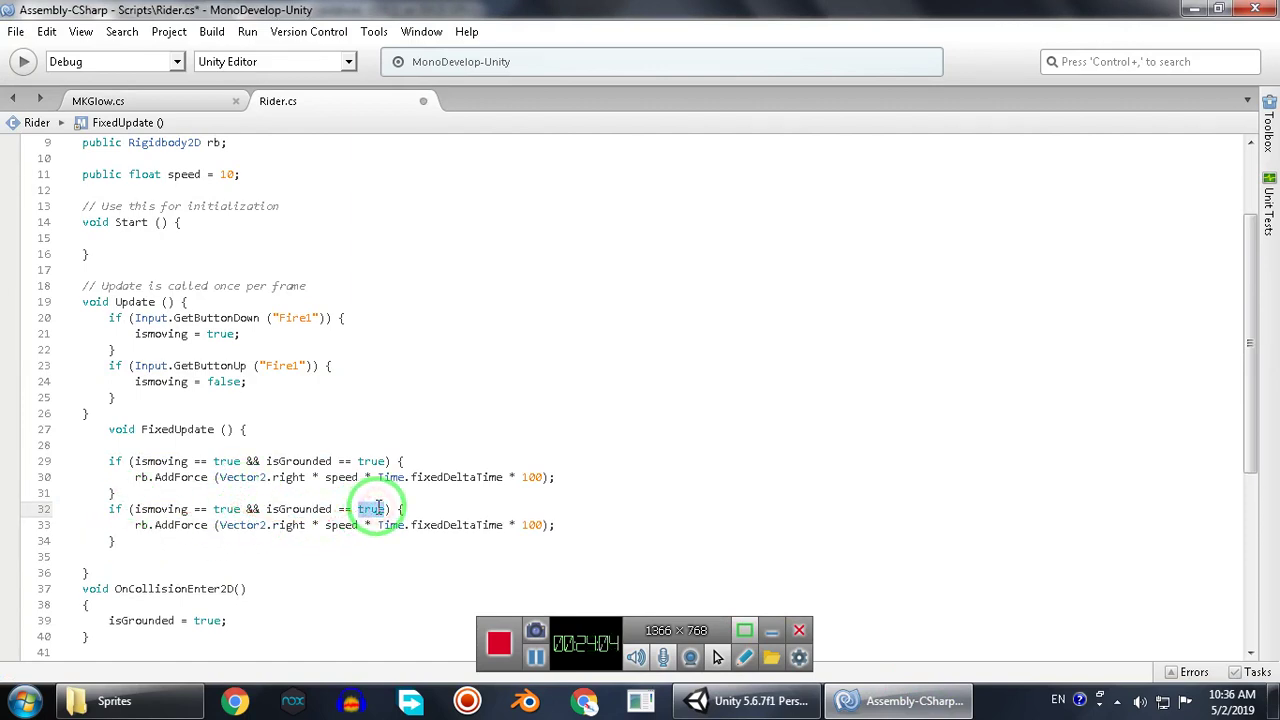
Change the duplicated if block's condition to isGrounded == false.
{"action": "type", "text": "tru"}
{"action": "key", "text": "BackSpace"}
{"action": "key", "text": "BackSpace"}
{"action": "key", "text": "BackSpace"}
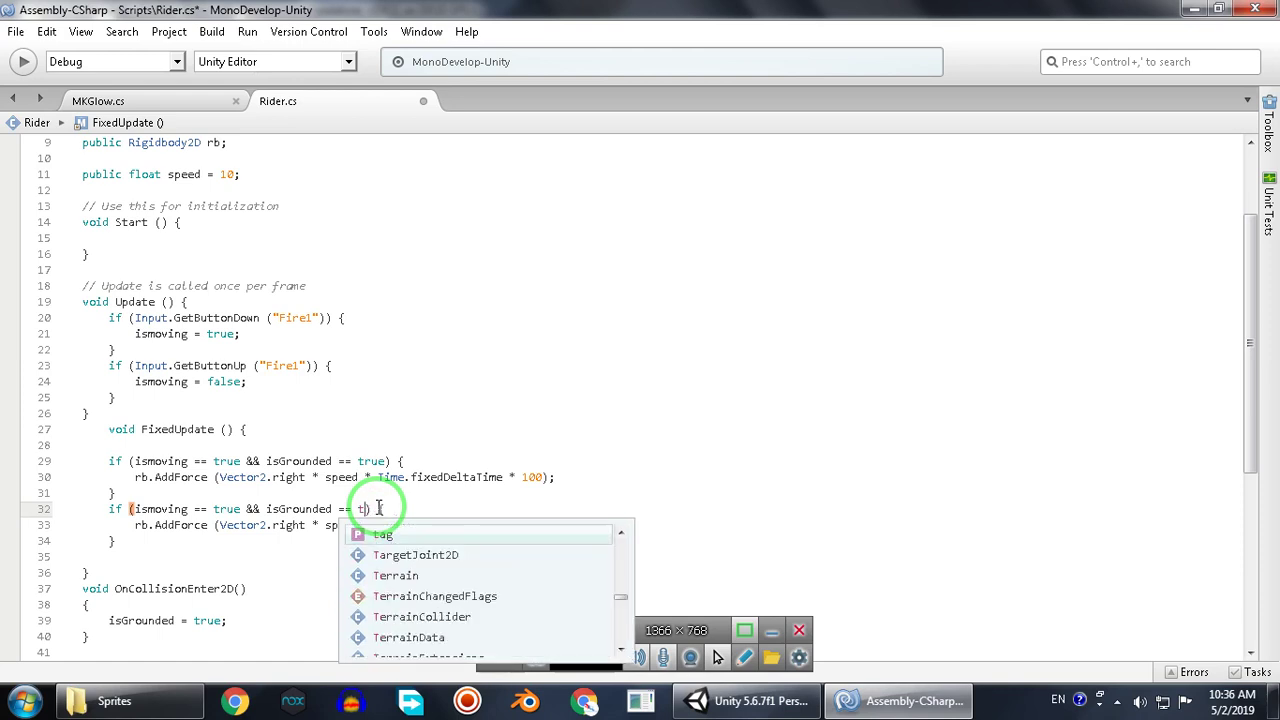
{"action": "type", "text": "false"}
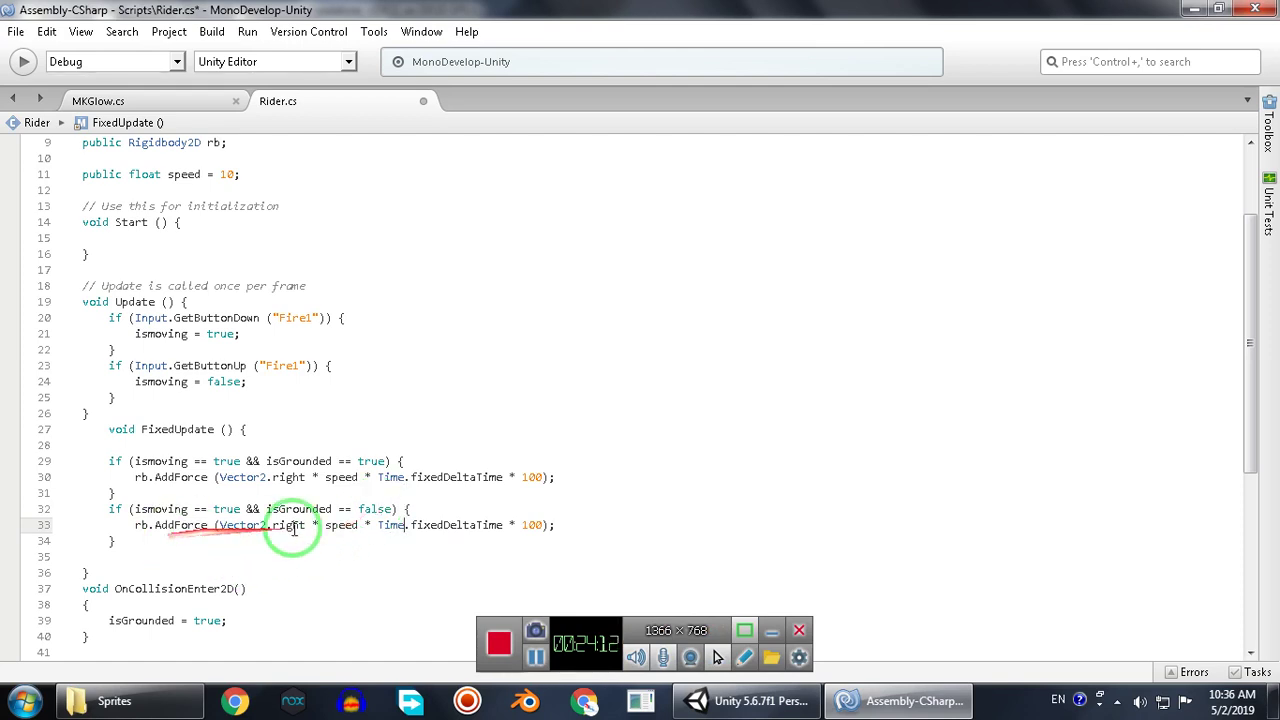
Replace the AddForce call in the second if block with an empty rb.AddTorque () call.
{"action": "left_click_drag", "start_coordinate": [601, 529], "coordinate": [165, 525]}
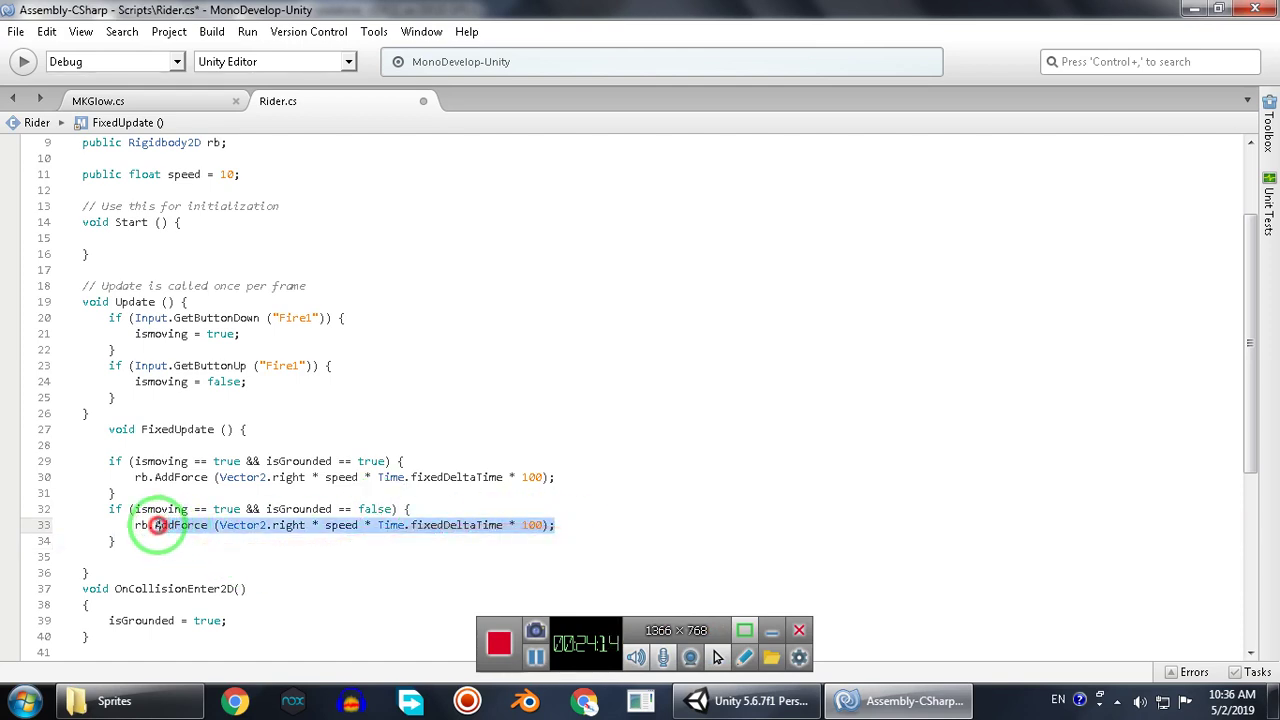
{"action": "type", "text": "Ad"}
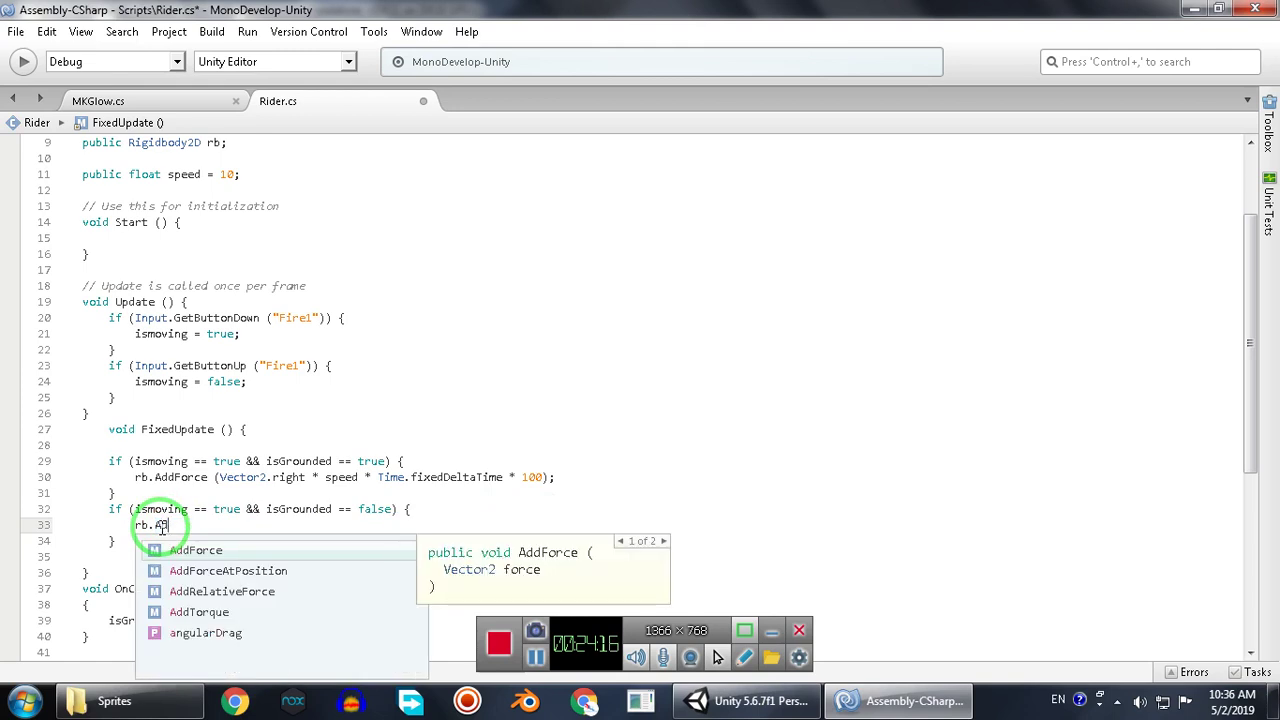
{"action": "key", "text": "Down"}
{"action": "key", "text": "Down"}
{"action": "key", "text": "Down"}
{"action": "key", "text": "space"}
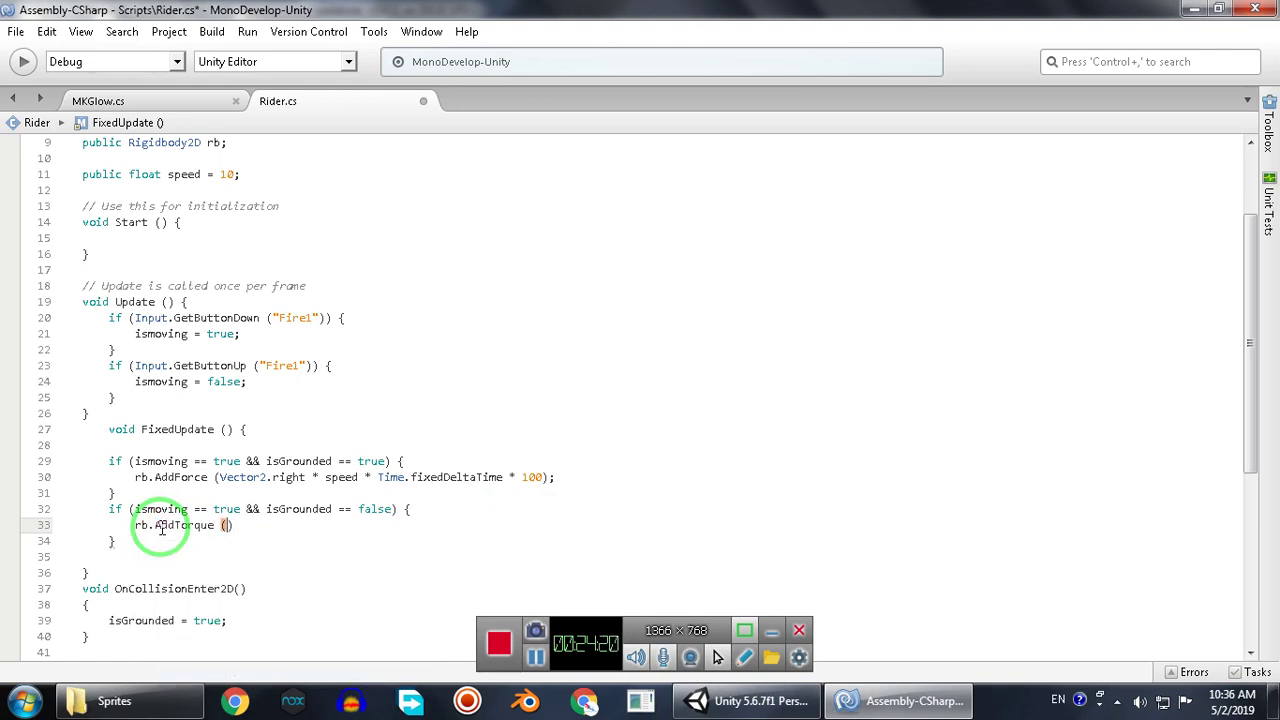
Duplicate the public float speed declaration on the line below it, rename the copy Rotspeed and set its value to 50.
{"action": "left_click", "coordinate": [205, 174]}
{"action": "left_click", "coordinate": [234, 239]}
{"action": "left_click", "coordinate": [228, 144]}
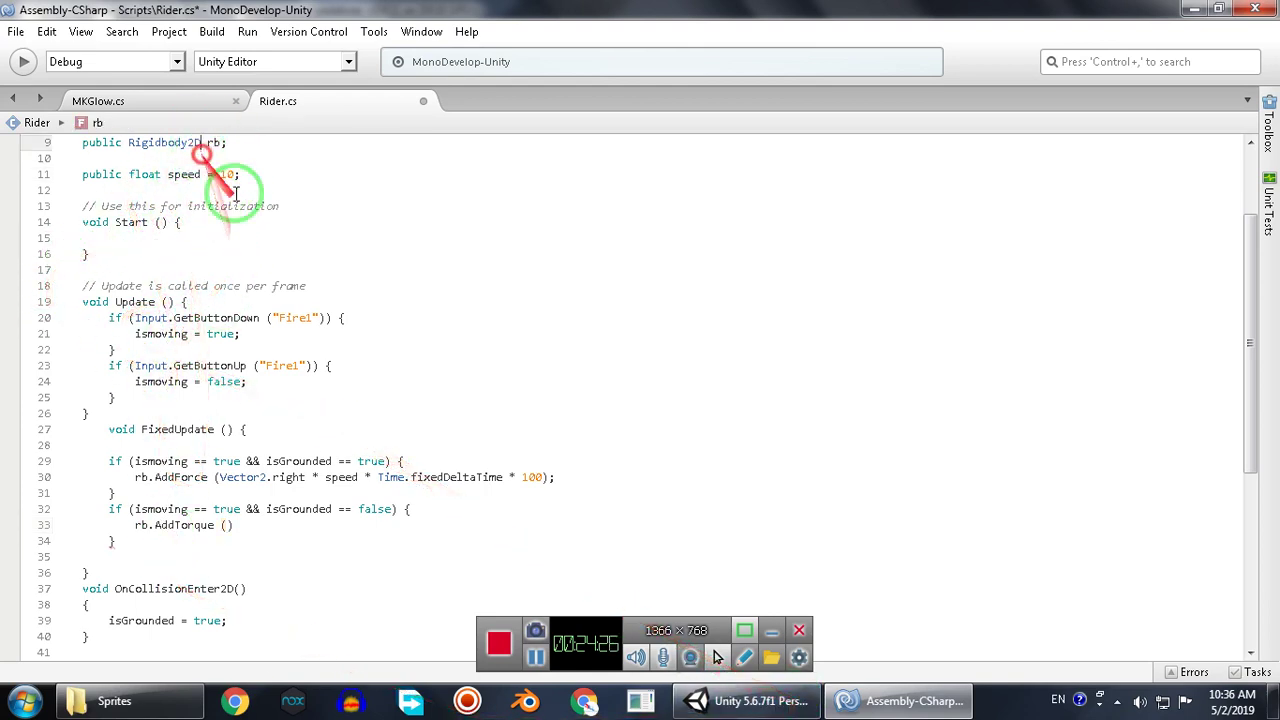
{"action": "left_click", "coordinate": [340, 382]}
{"action": "left_click_drag", "start_coordinate": [236, 175], "coordinate": [29, 157]}
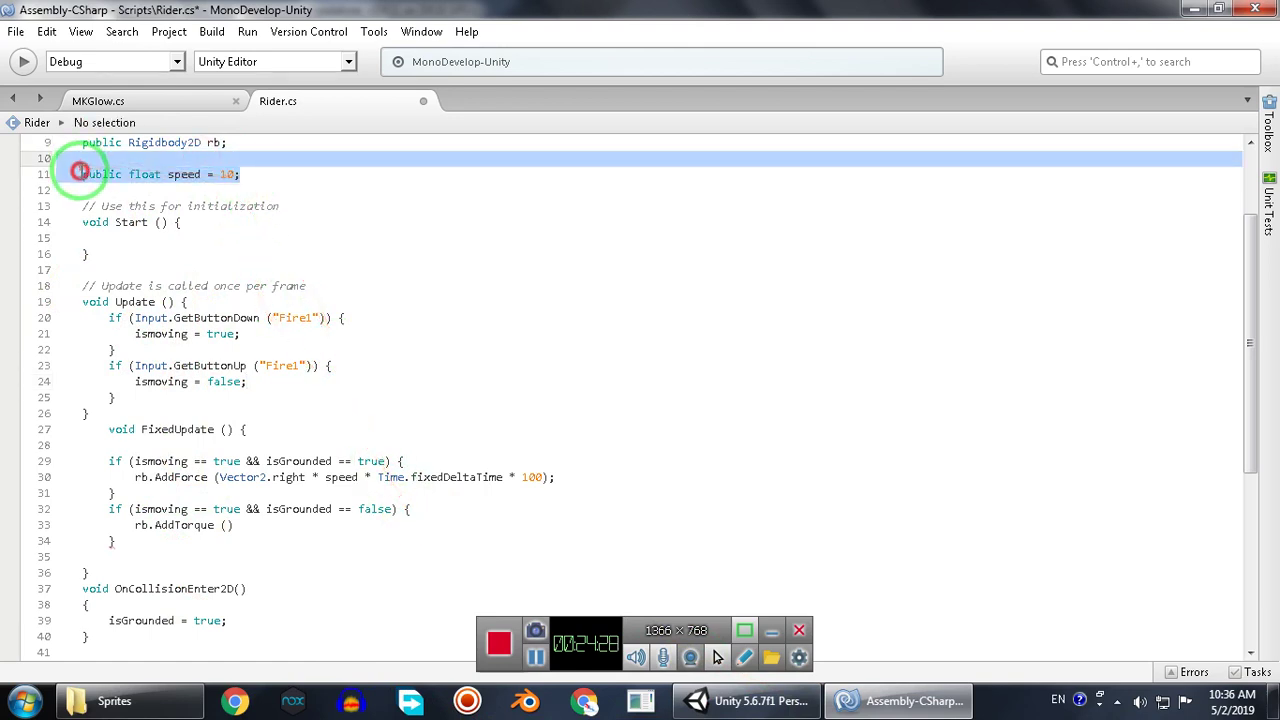
{"action": "key", "text": "ctrl+c"}
{"action": "left_click", "coordinate": [106, 190]}
{"action": "key", "text": "ctrl+v"}
{"action": "left_click", "coordinate": [160, 190]}
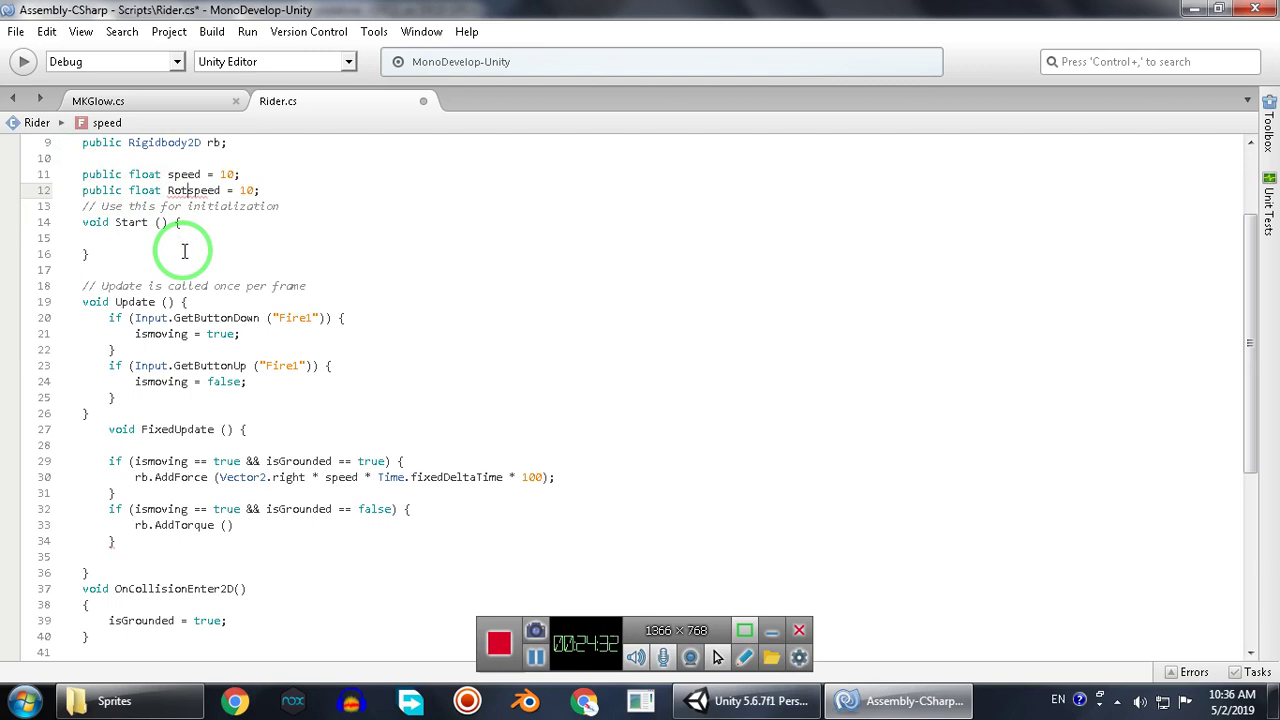
{"action": "type", "text": "Rot"}
{"action": "left_click", "coordinate": [247, 190]}
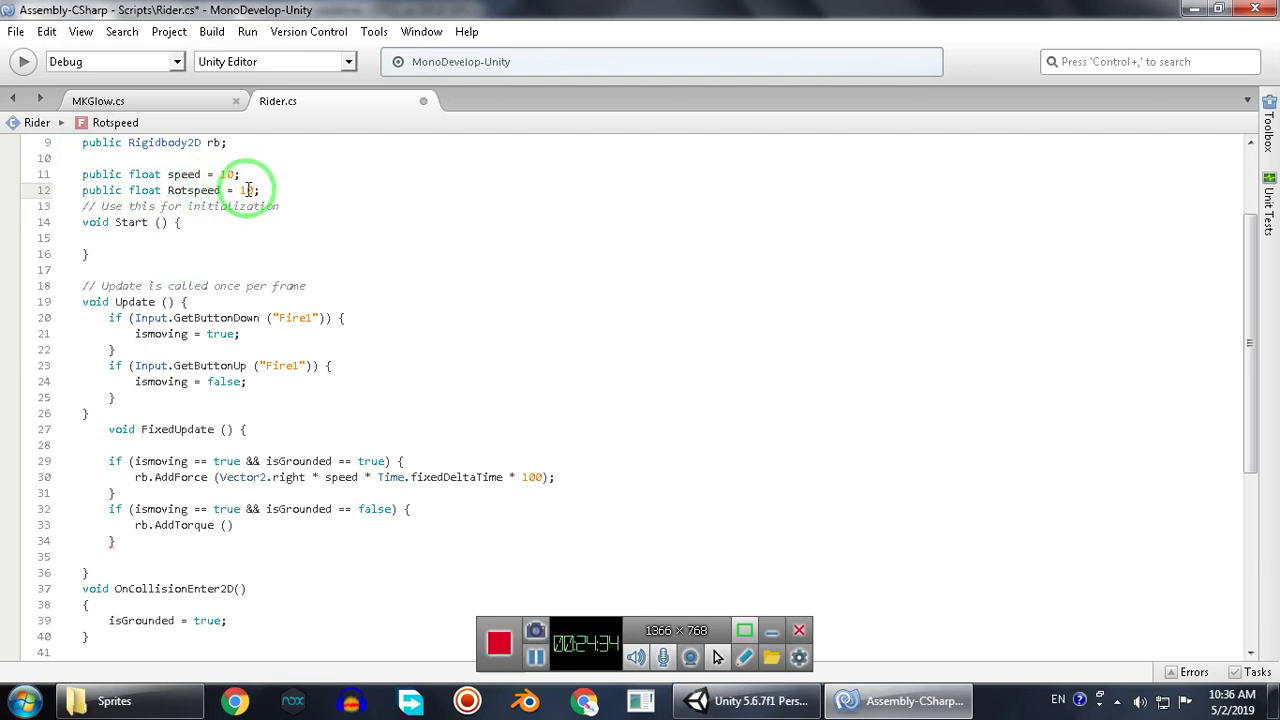
{"action": "type", "text": "50;"}
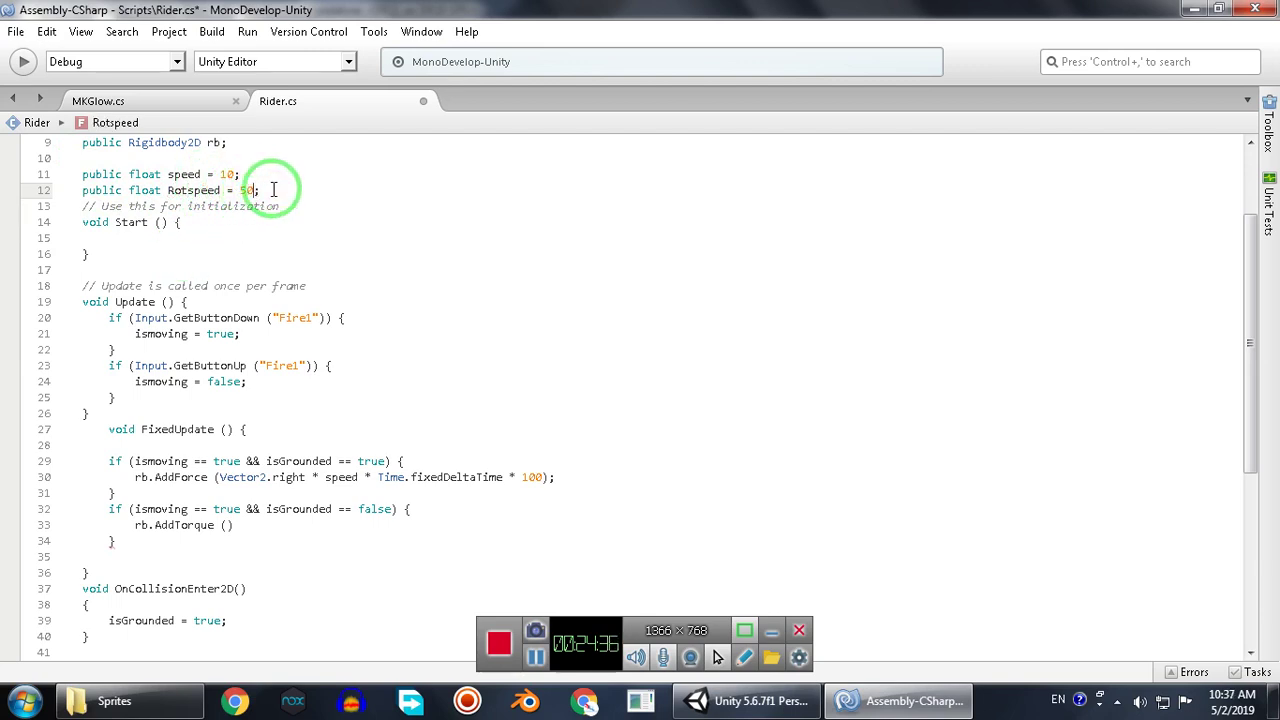
Fill in the AddTorque call with Vector2.up * Rotspeed * Time.fixedDeltaTime * 100, end the statement and save the script.
{"action": "left_click", "coordinate": [226, 525]}
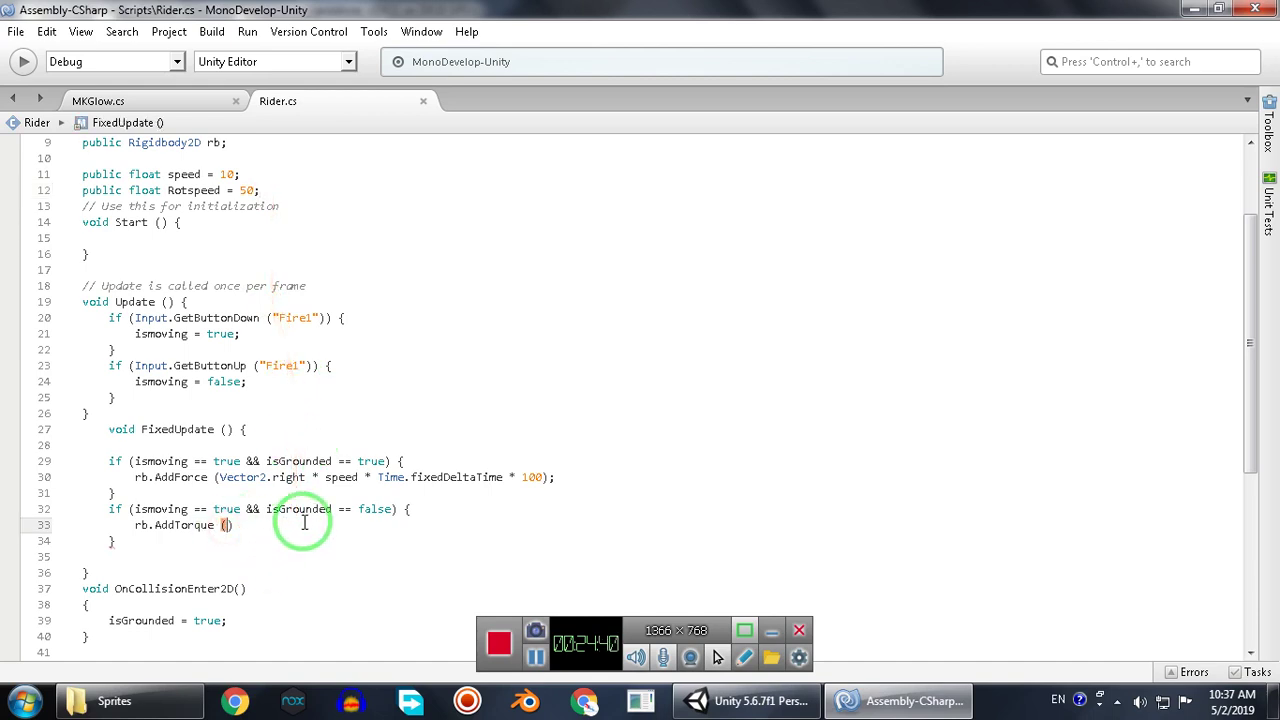
{"action": "type", "text": "vec"}
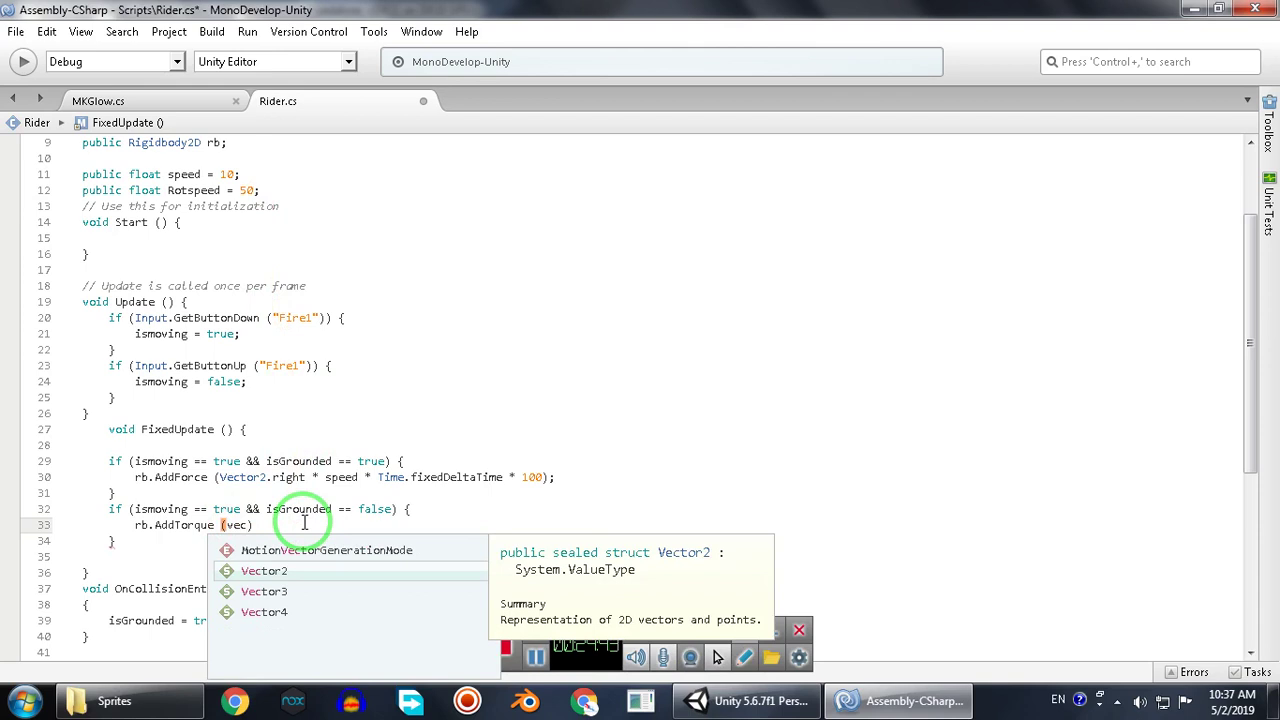
{"action": "type", "text": ".u"}
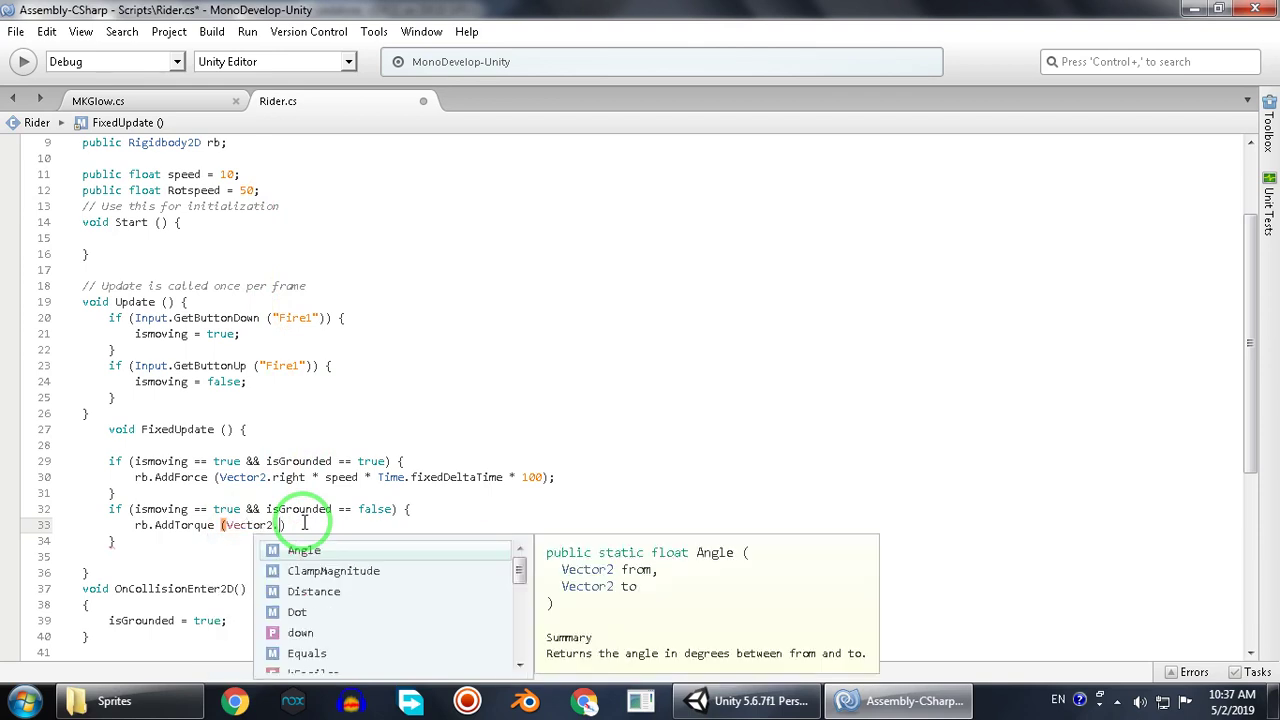
{"action": "type", "text": "p"}
{"action": "key", "text": "Return"}
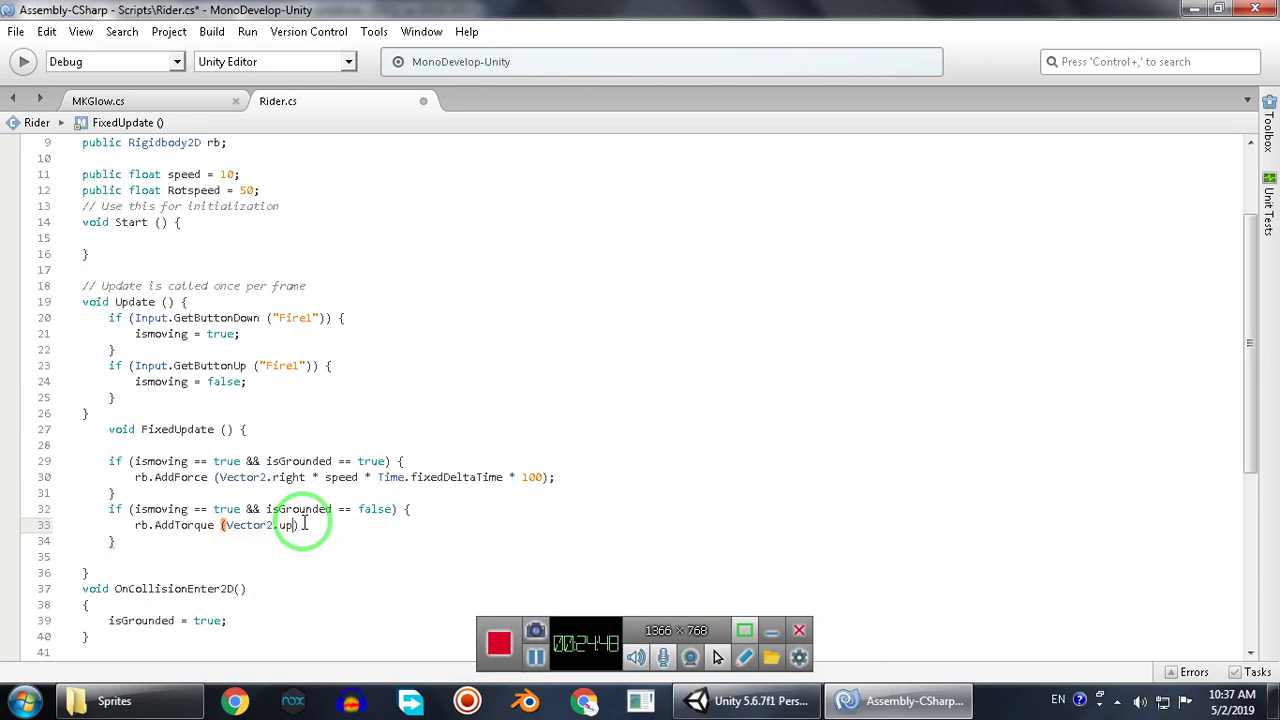
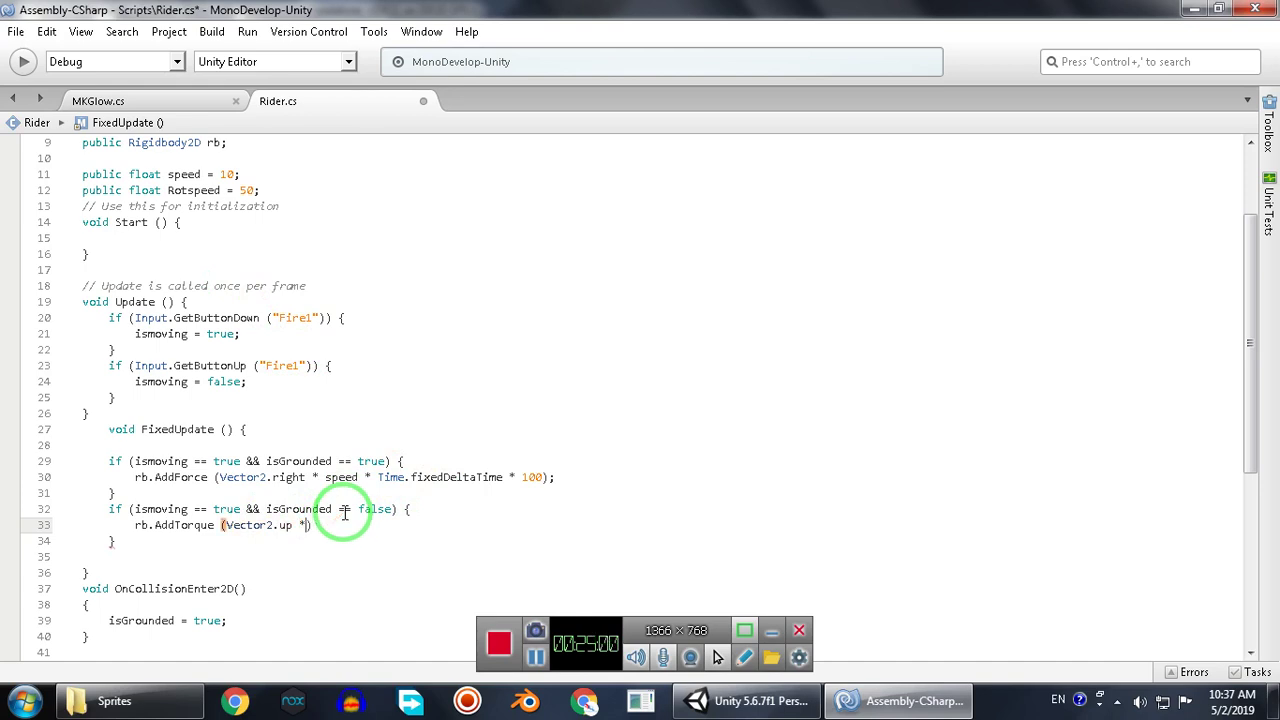
{"action": "type", "text": "rot"}
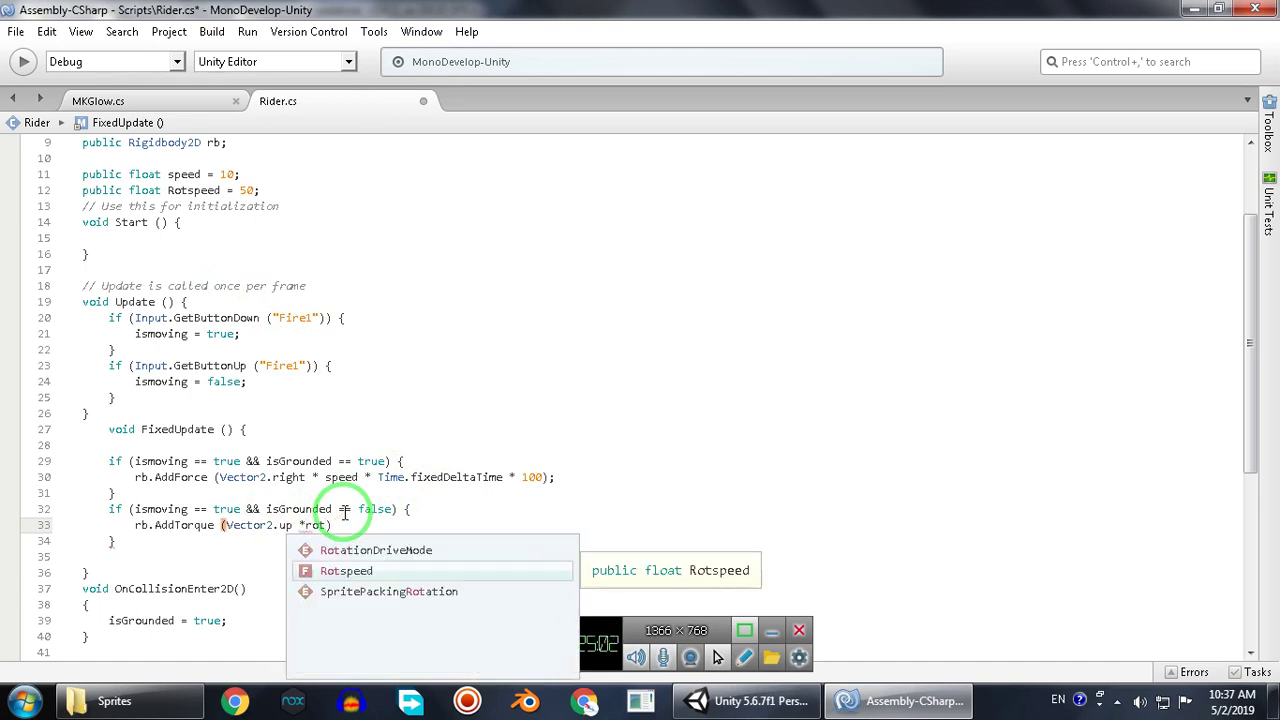
{"action": "key", "text": "Return"}
{"action": "type", "text": "*"}
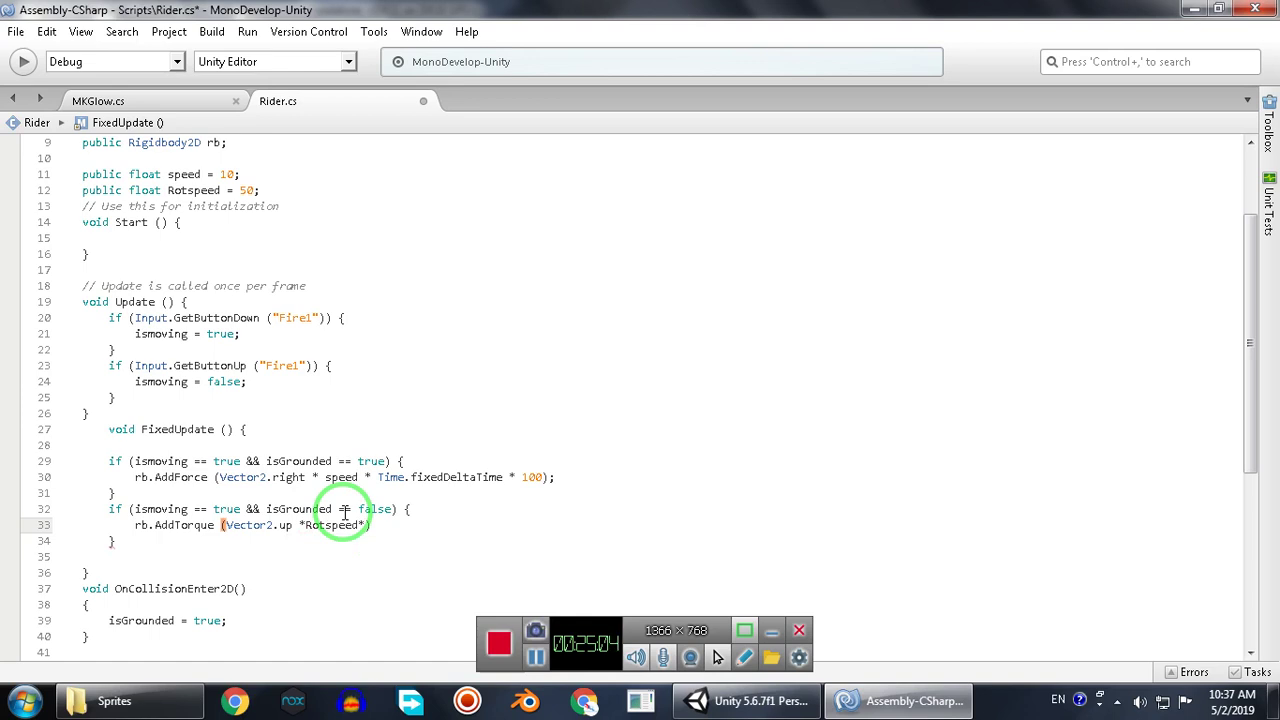
{"action": "type", "text": "Time."}
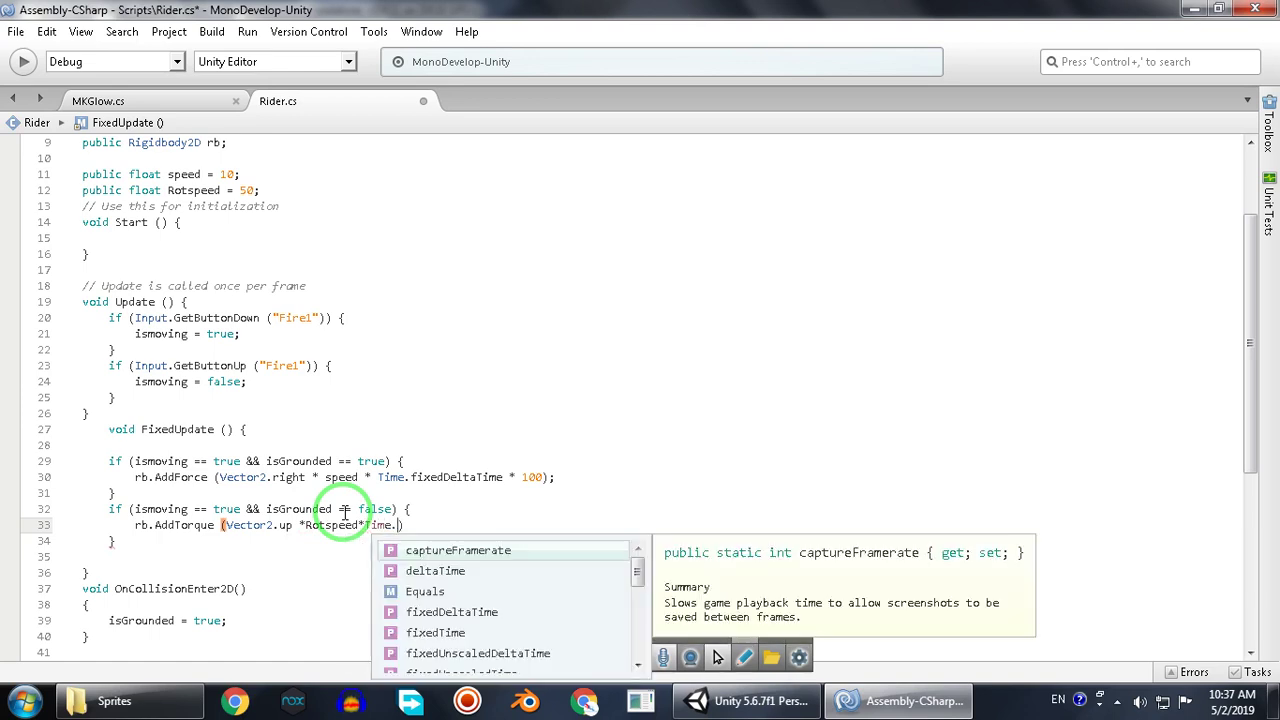
{"action": "type", "text": "fixedDeltaTime *100"}
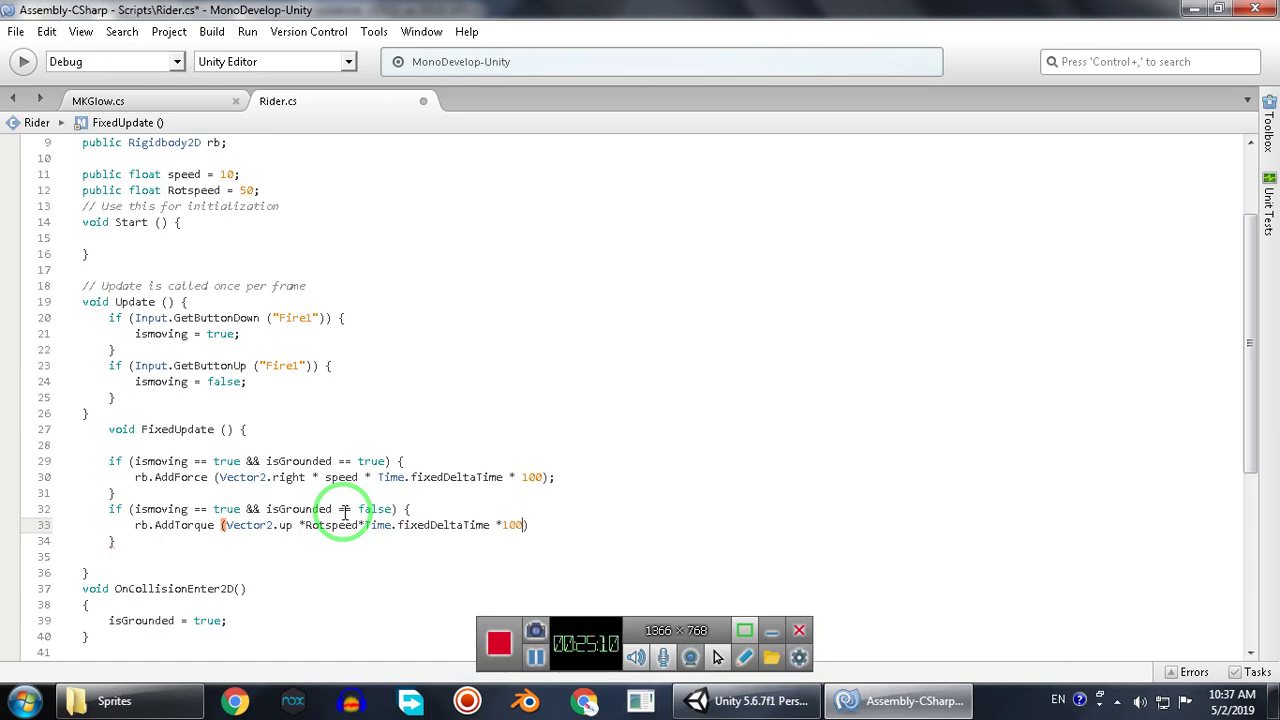
{"action": "type", "text": ");"}
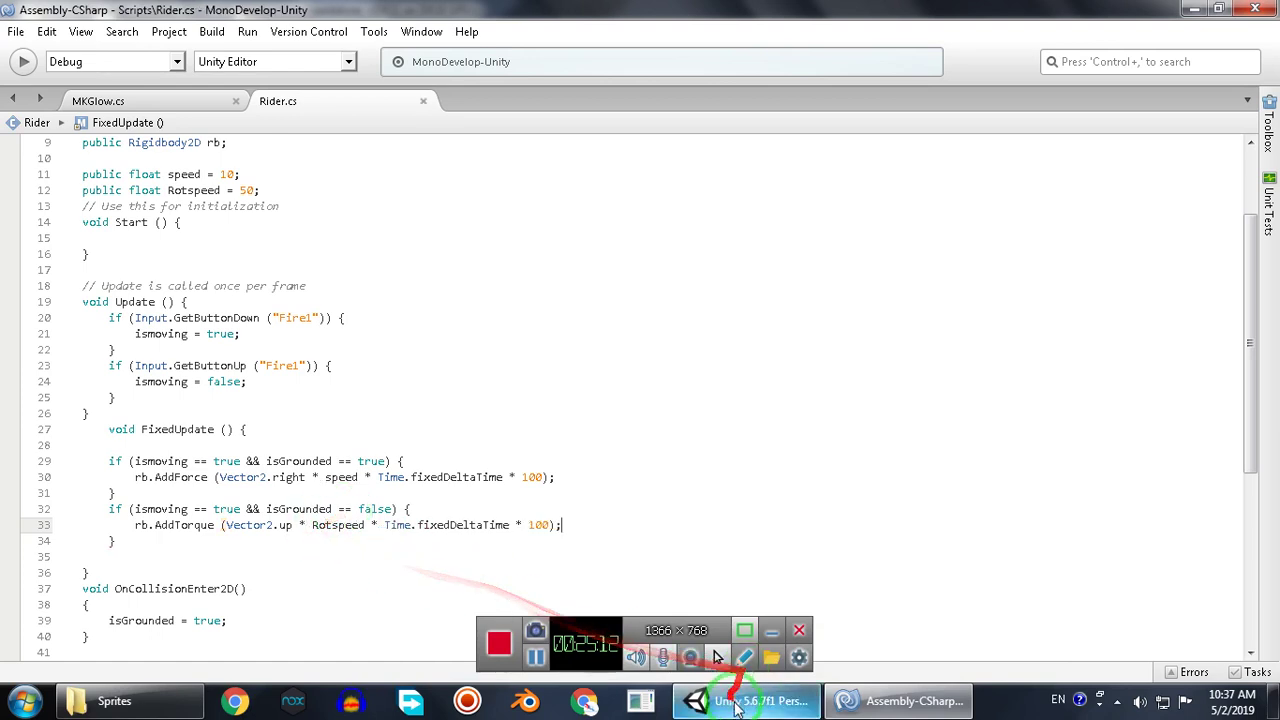
Switch to Unity and inspect the rider object's Rider script component and the compile status.
{"action": "left_click", "coordinate": [740, 700]}
{"action": "left_click", "coordinate": [41, 169]}
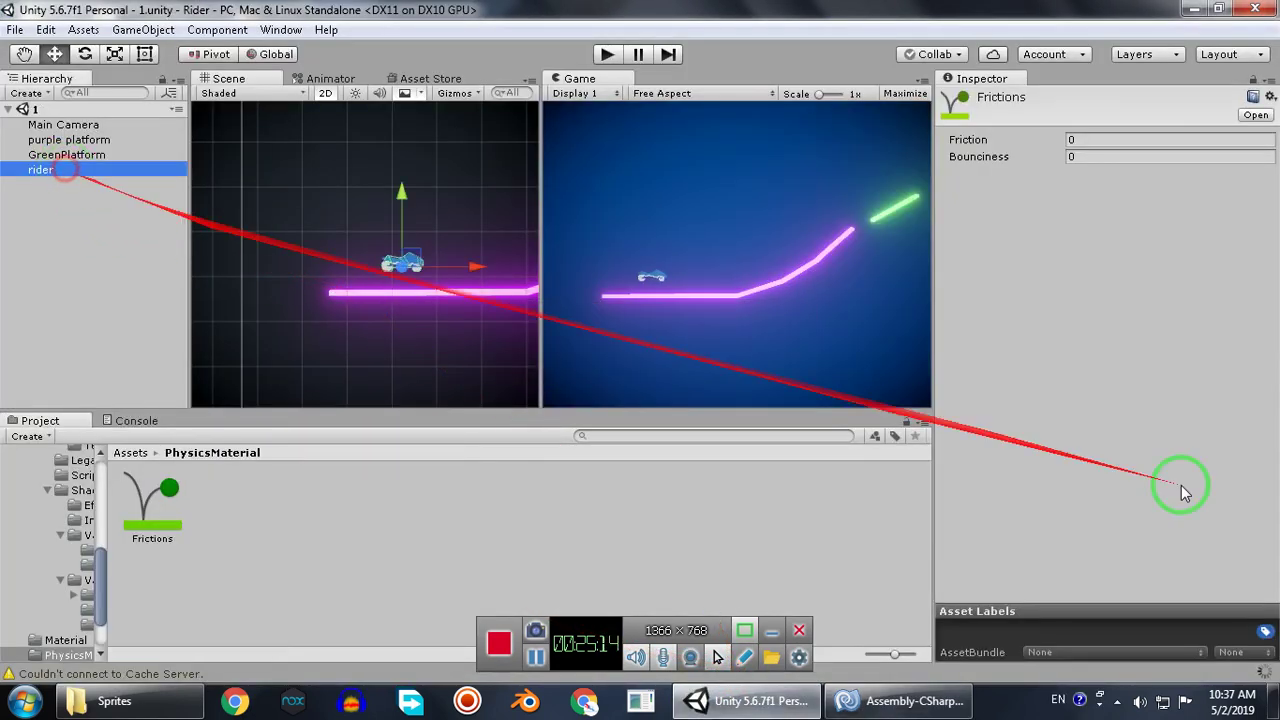
{"action": "scroll", "coordinate": [1095, 440], "scroll_direction": "down", "scroll_amount": 3}
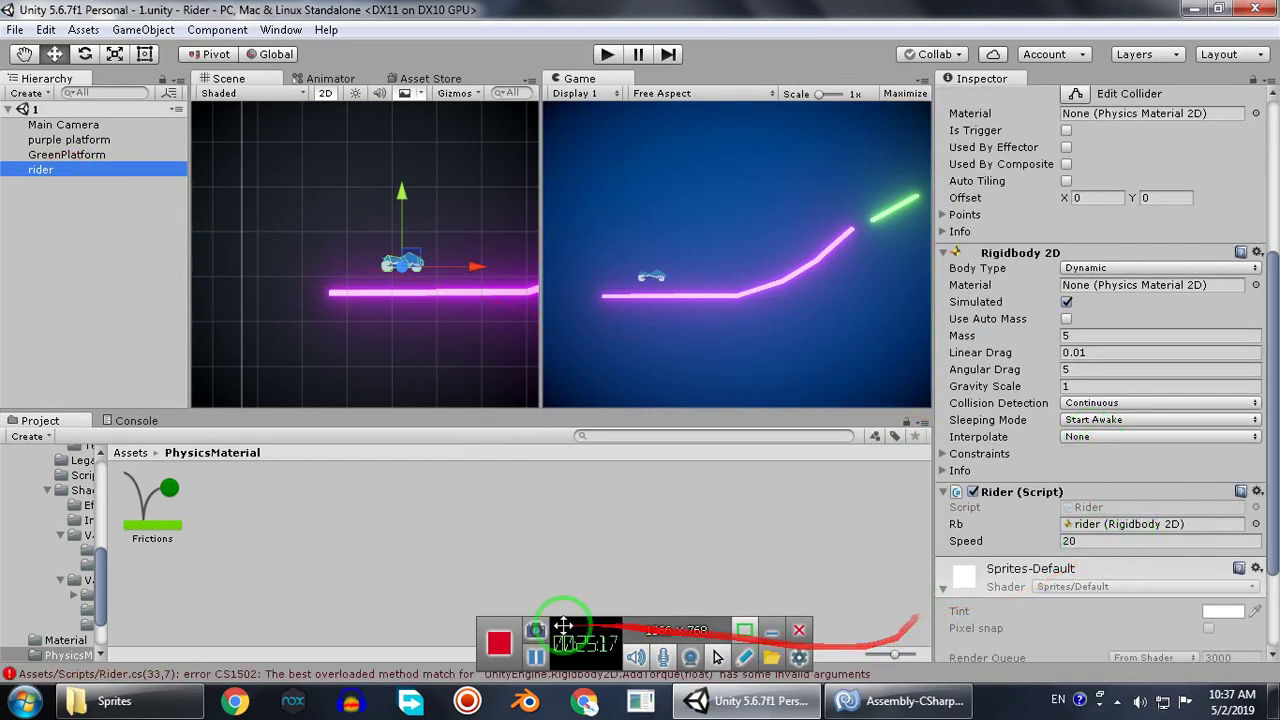
{"action": "left_click_drag", "start_coordinate": [594, 630], "coordinate": [604, 594]}
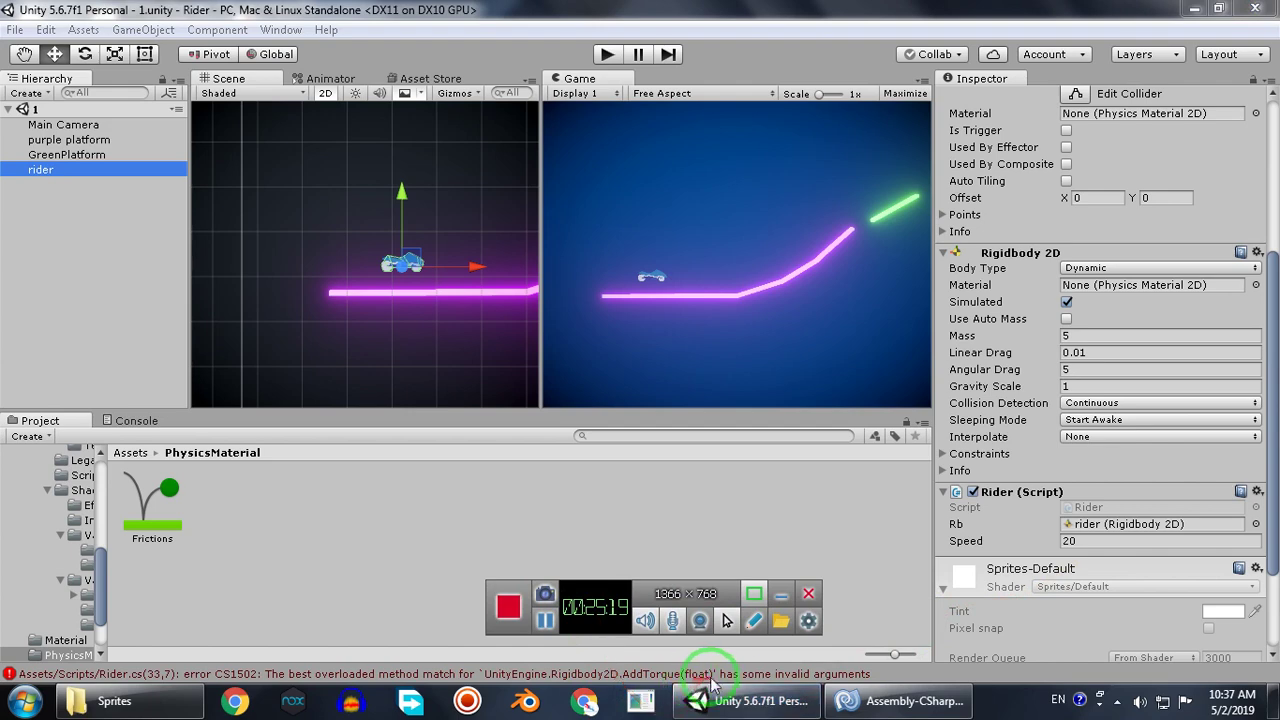
Switch to the Rider script in MonoDevelop, remove the Vector2.up * factor from the AddTorque call and save.
{"action": "left_click", "coordinate": [865, 716]}
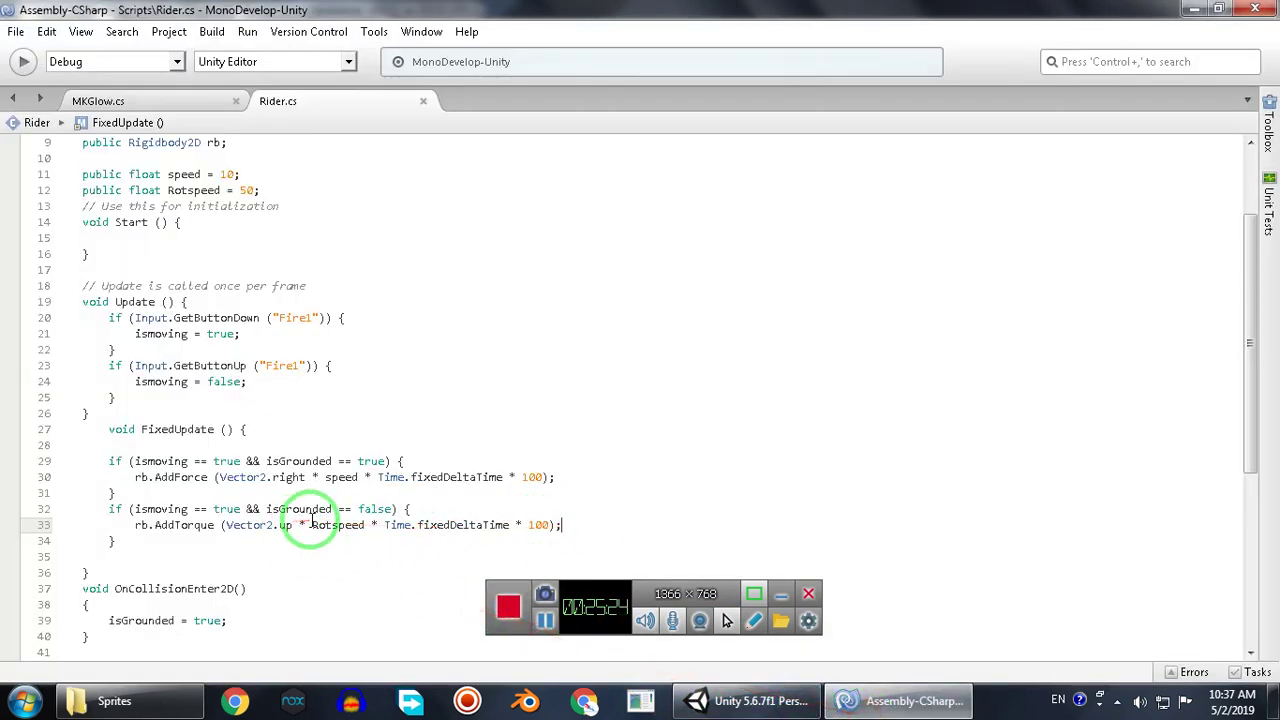
{"action": "left_click_drag", "start_coordinate": [303, 524], "coordinate": [226, 524]}
{"action": "key", "text": "BackSpace"}
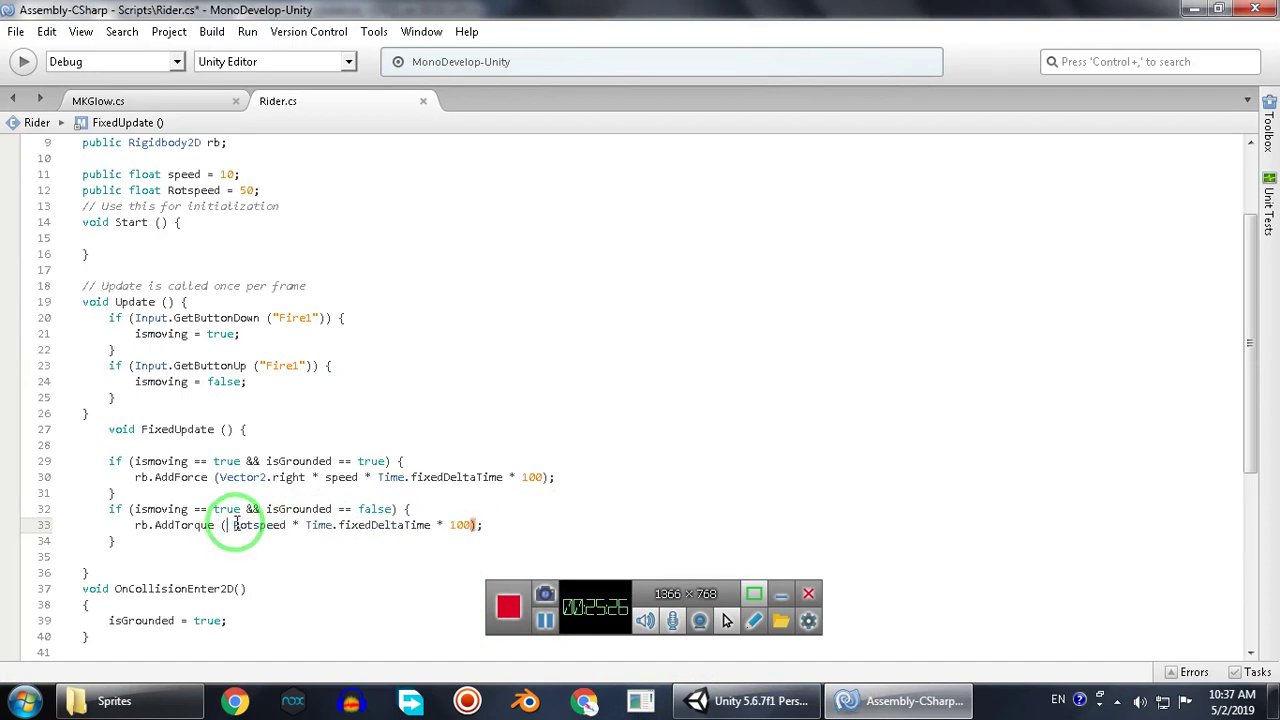
Switch to Unity and set the Inspector to Debug mode to show the rider's private script fields.
{"action": "left_click", "coordinate": [745, 700]}
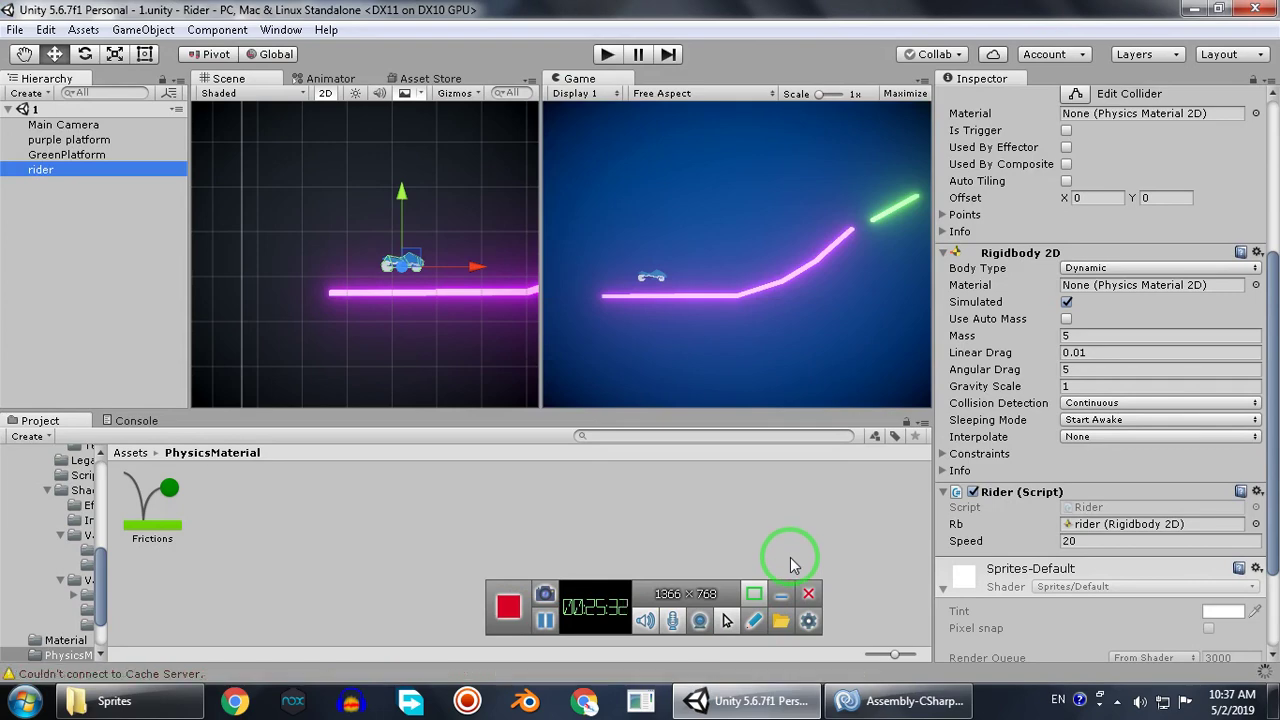
{"action": "scroll", "coordinate": [1090, 505], "scroll_direction": "up", "scroll_amount": 5}
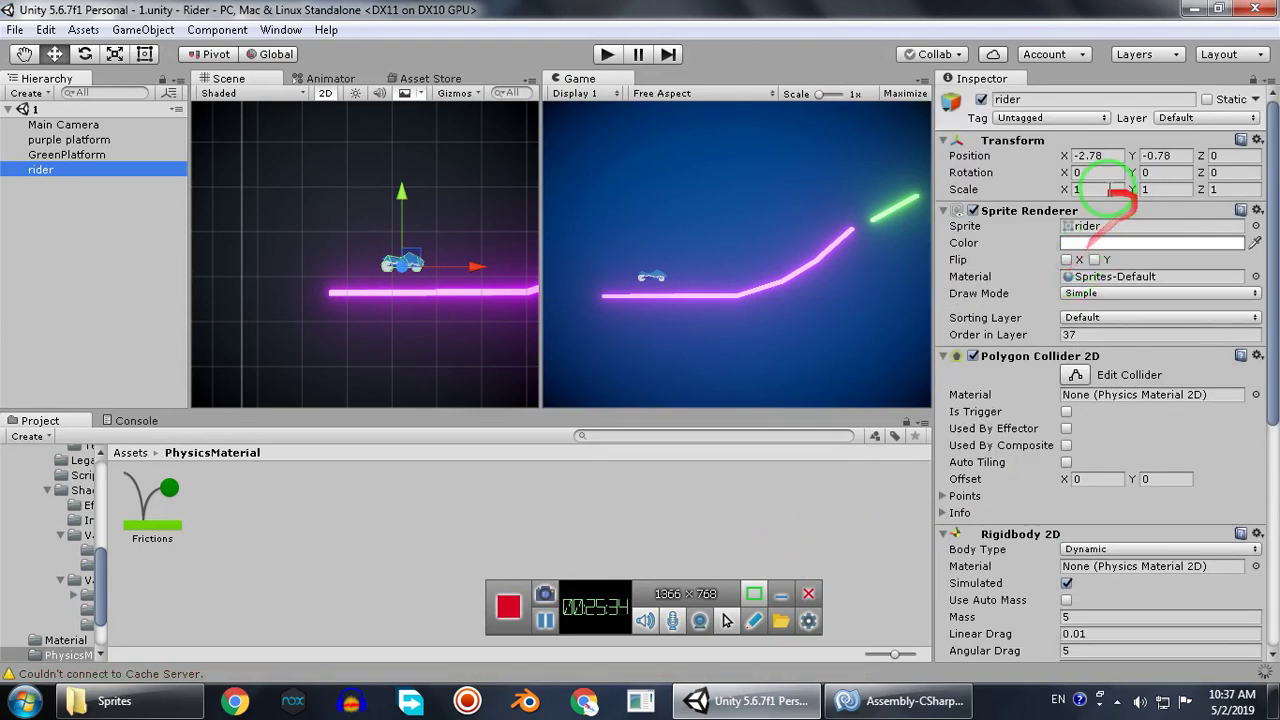
{"action": "left_click", "coordinate": [613, 115]}
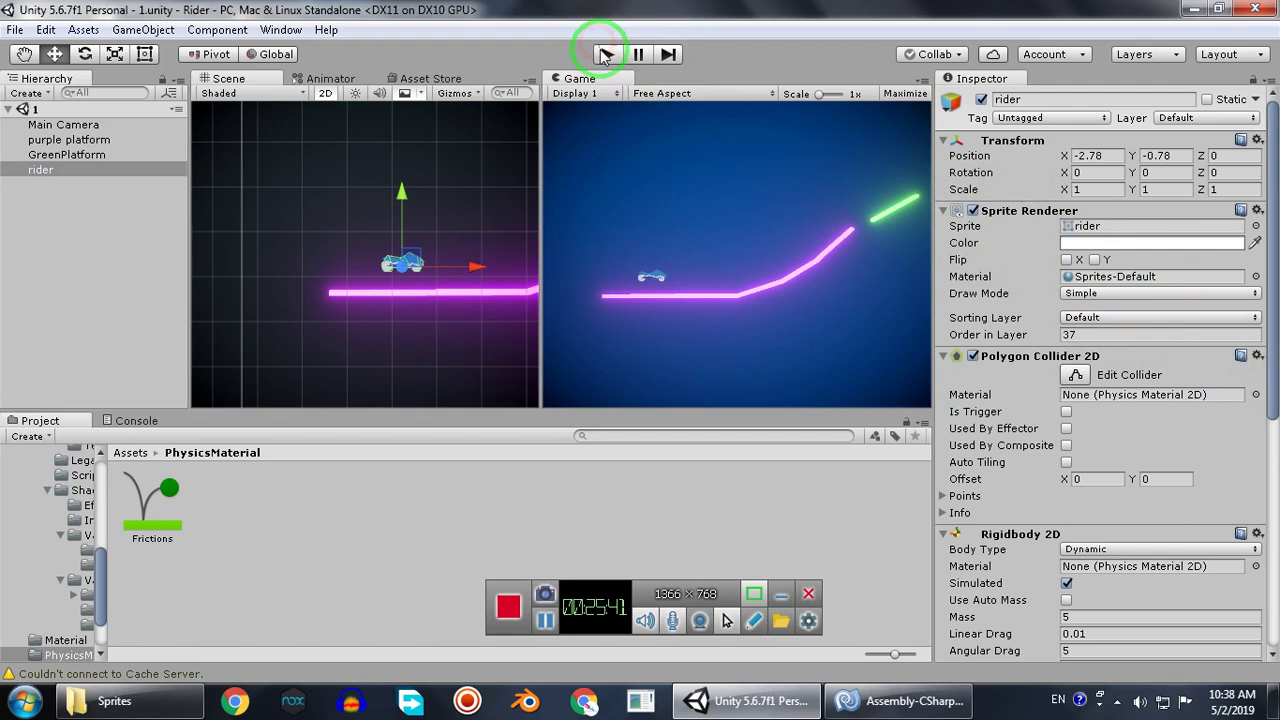
{"action": "left_click", "coordinate": [1268, 80]}
{"action": "left_click", "coordinate": [1196, 121]}
{"action": "scroll", "coordinate": [1250, 420], "scroll_direction": "down", "scroll_amount": 10}
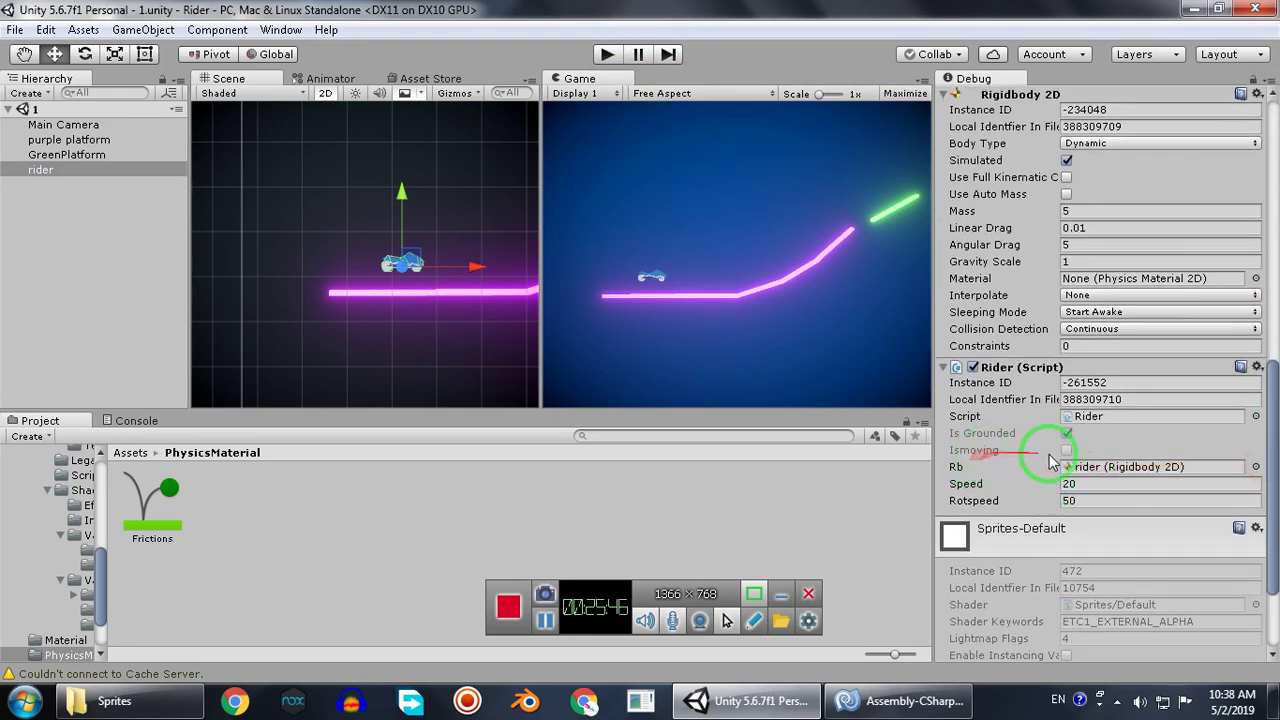
Run the game to test the rider's movement and air rotation, and stop it.
{"action": "left_click", "coordinate": [603, 56]}
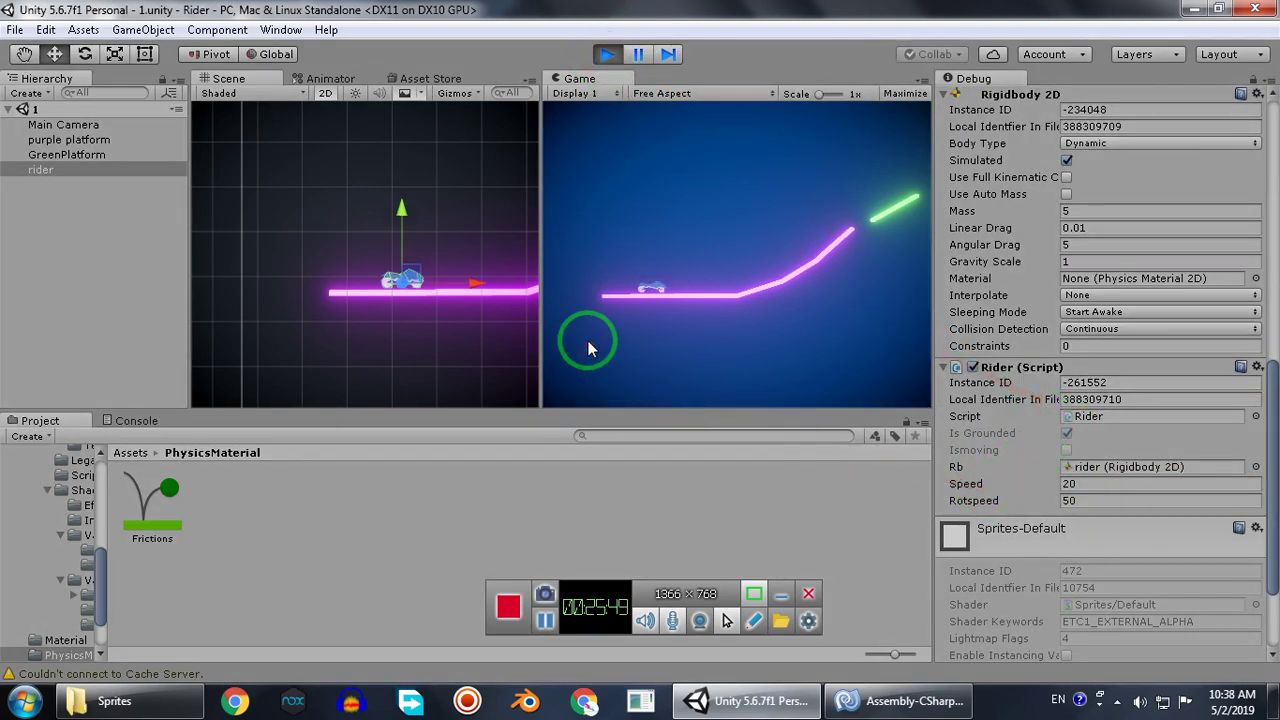
{"action": "left_click", "coordinate": [643, 281]}
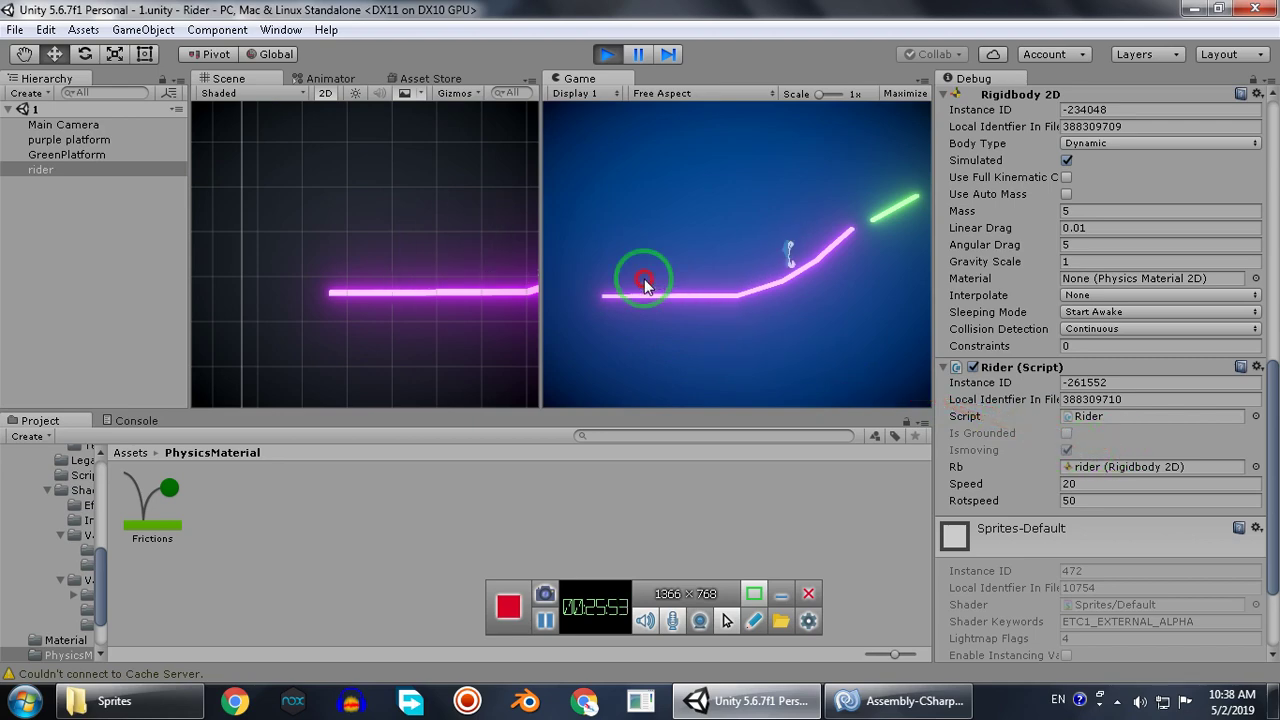
{"action": "left_click", "coordinate": [607, 54]}
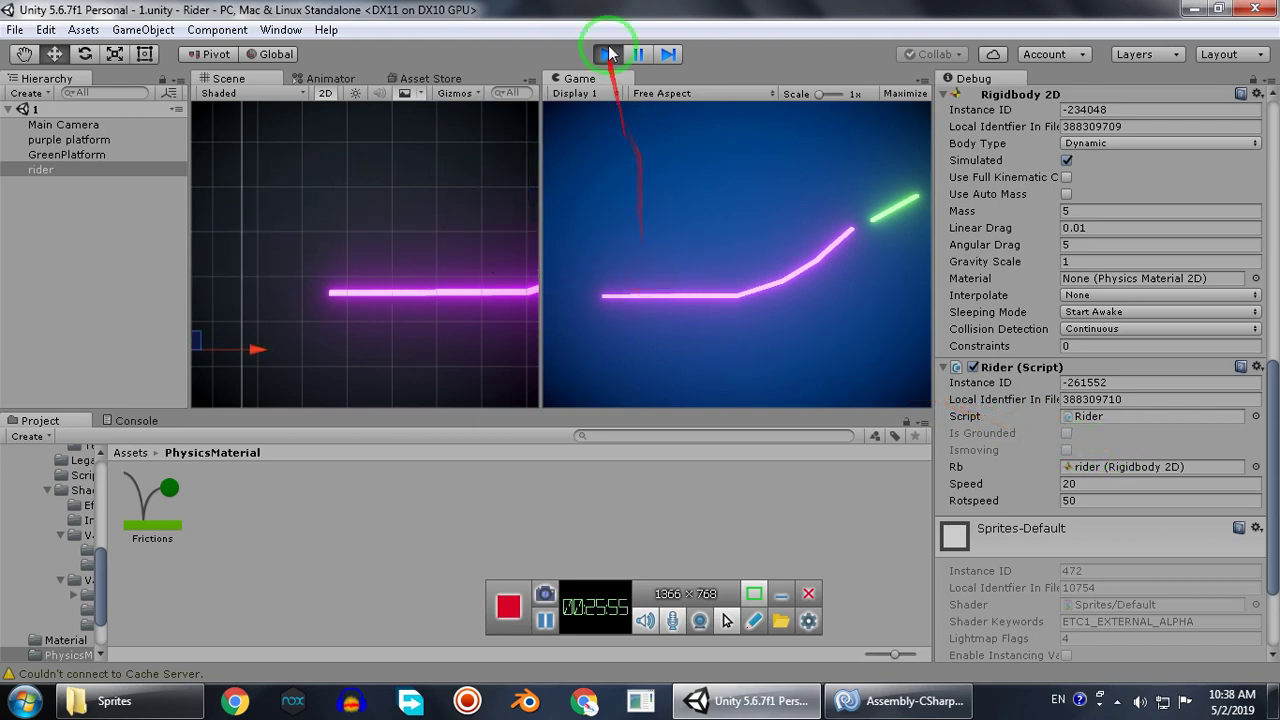
Set the rider's Rotspeed to 7 and run the game to test the rotation.
{"action": "left_click", "coordinate": [1099, 502]}
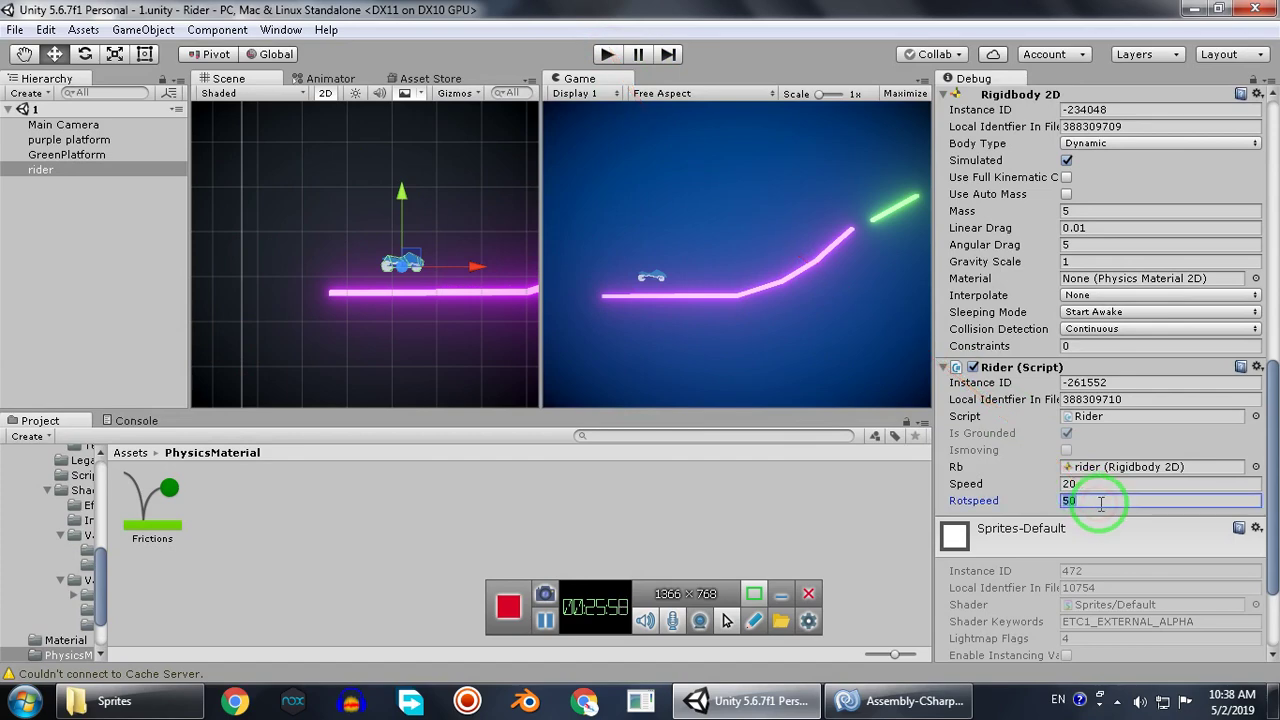
{"action": "type", "text": "7"}
{"action": "left_click", "coordinate": [607, 54]}
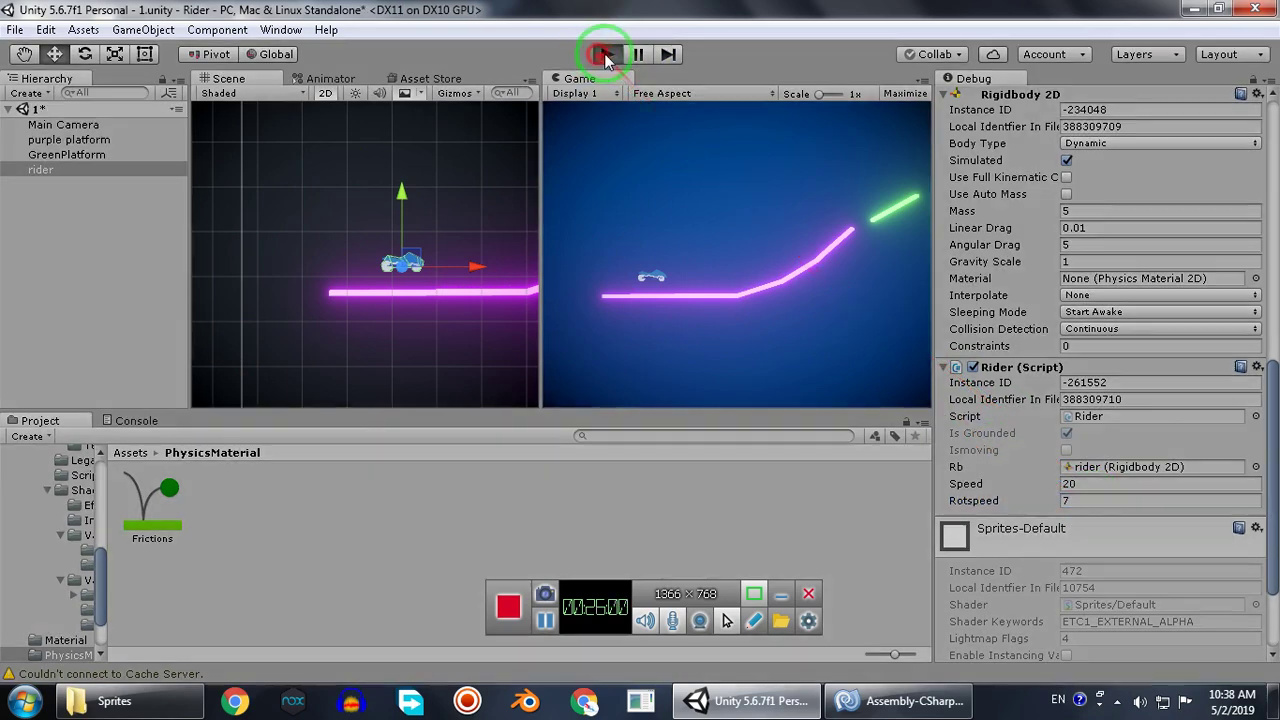
{"action": "left_click", "coordinate": [810, 378]}
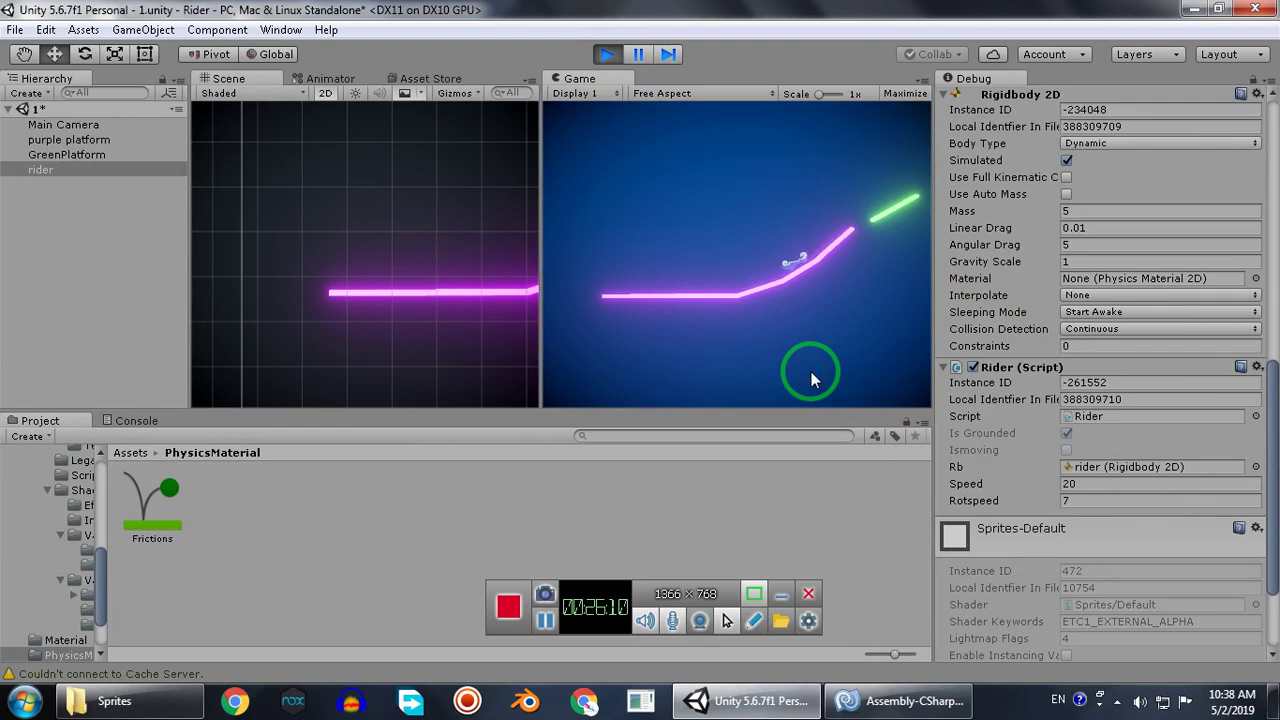
Stop the game and set the rider's Speed to 25.
{"action": "left_click", "coordinate": [607, 54]}
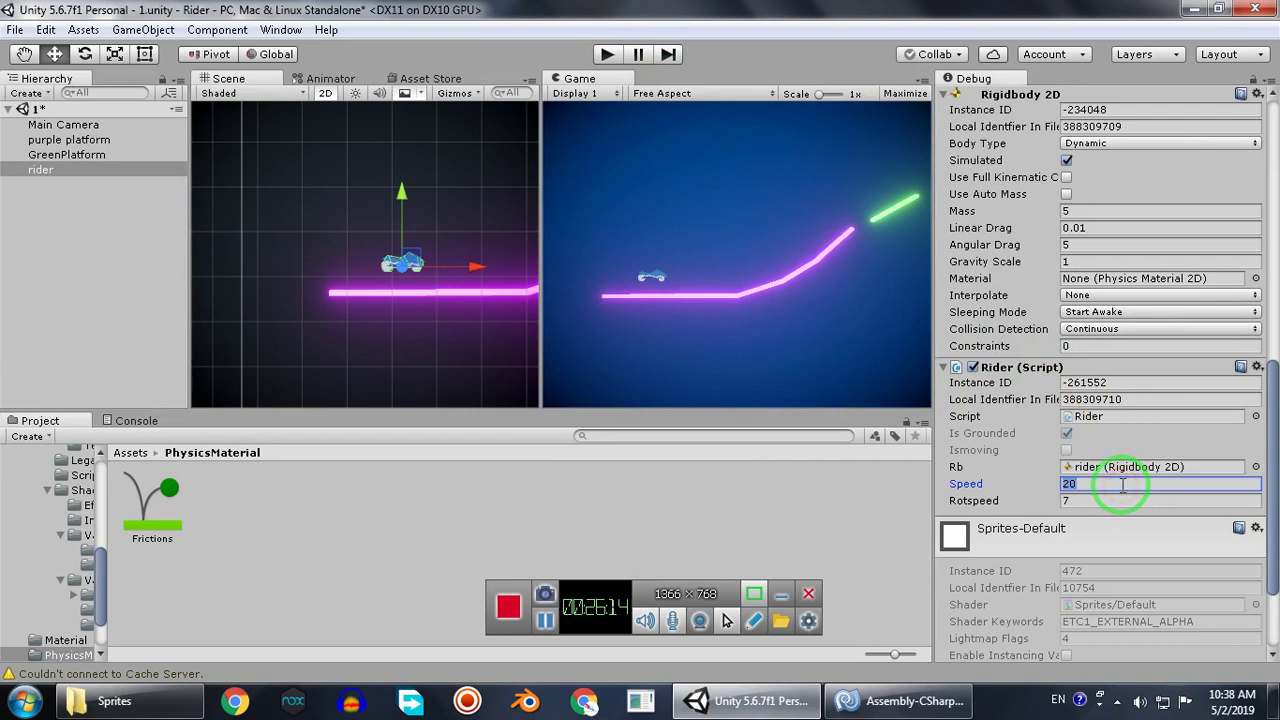
{"action": "type", "text": "5"}
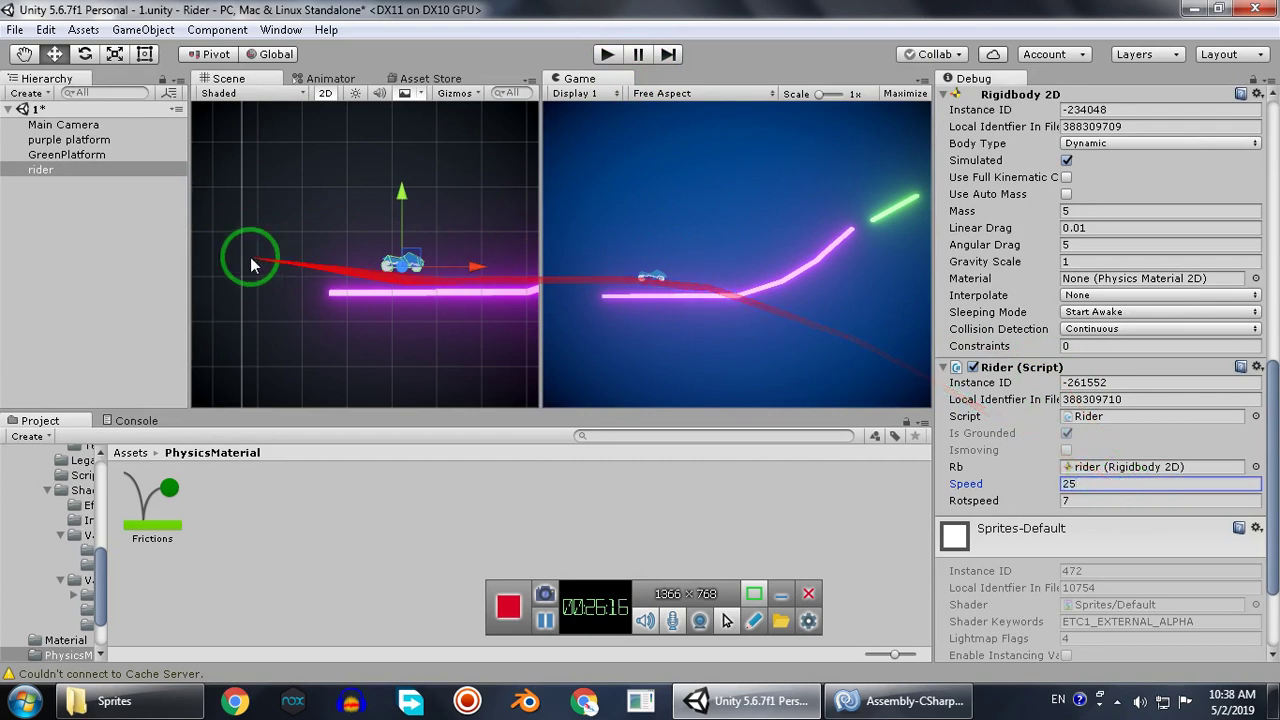
Select the purple platform and GreenPlatform together and stretch both horizontally with the Scale tool.
{"action": "left_click", "coordinate": [100, 155]}
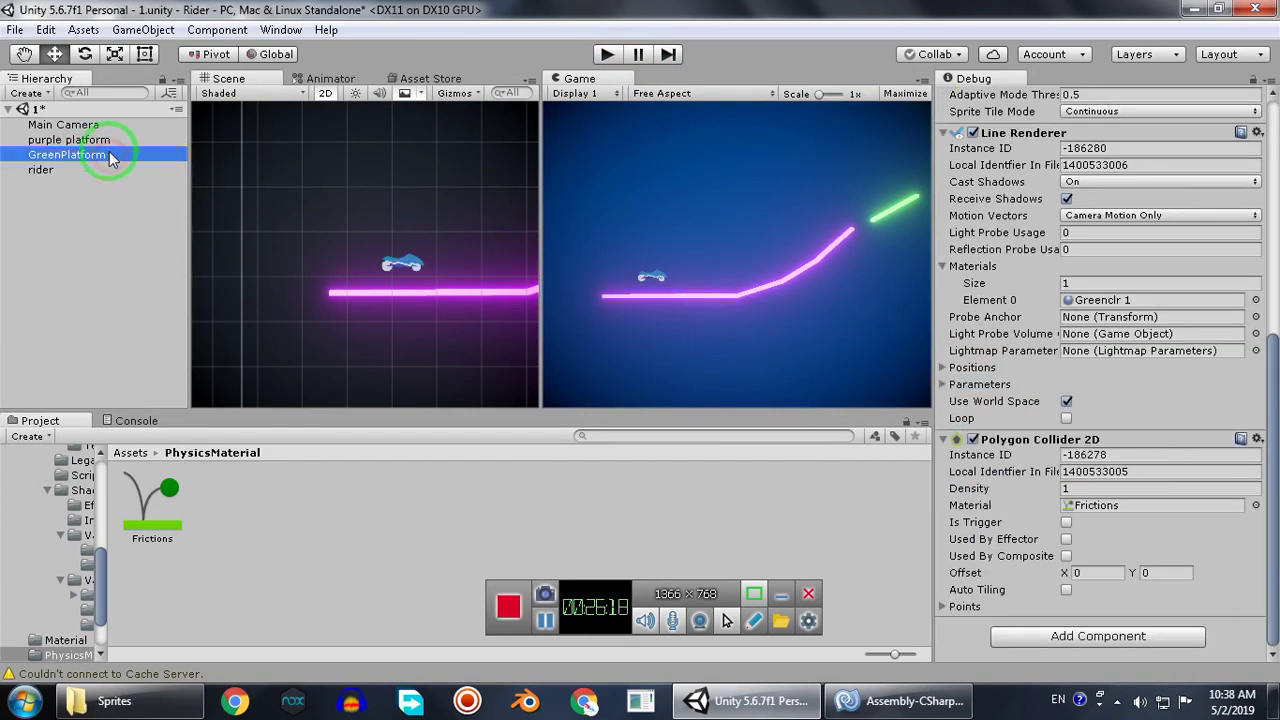
{"action": "left_click", "coordinate": [100, 140], "text": "ctrl"}
{"action": "scroll", "coordinate": [495, 222], "scroll_direction": "down", "scroll_amount": 3}
{"action": "scroll", "coordinate": [452, 240], "scroll_direction": "down", "scroll_amount": 5}
{"action": "key", "text": "e"}
{"action": "key", "text": "r"}
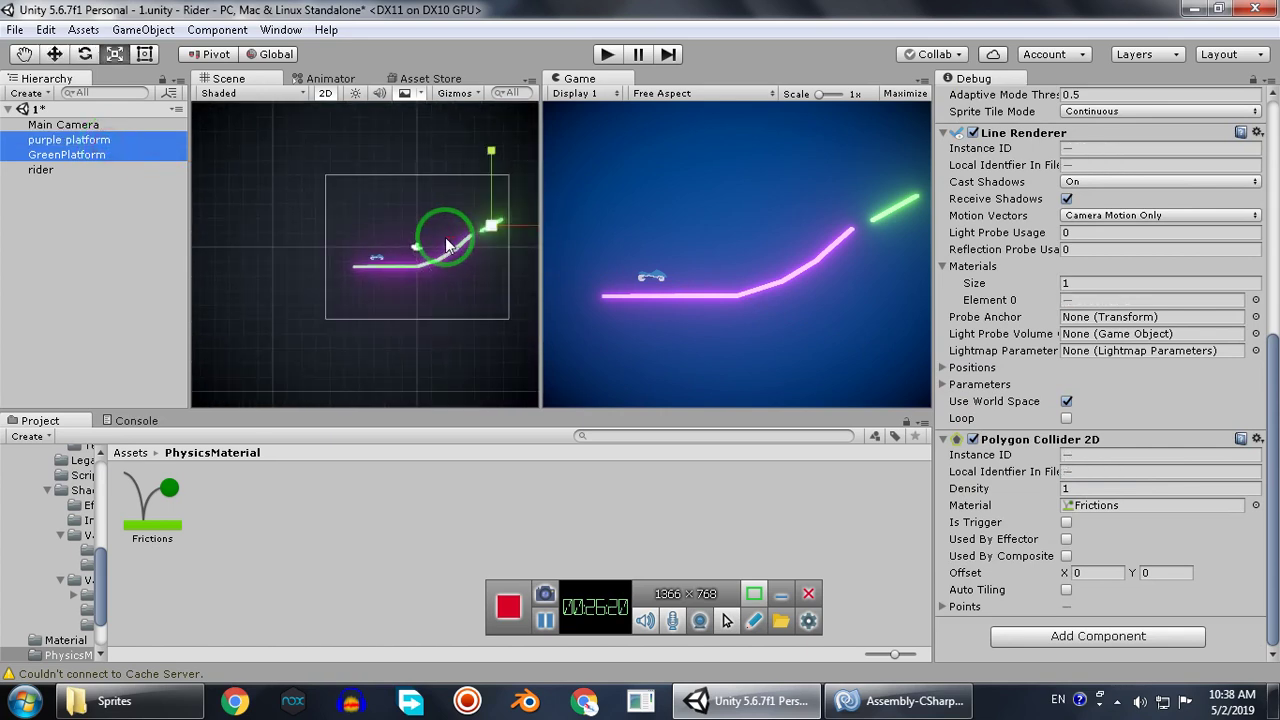
{"action": "scroll", "coordinate": [447, 237], "scroll_direction": "down", "scroll_amount": 5}
{"action": "key", "text": "t"}
{"action": "key", "text": "r"}
{"action": "left_click_drag", "start_coordinate": [499, 233], "coordinate": [550, 238]}
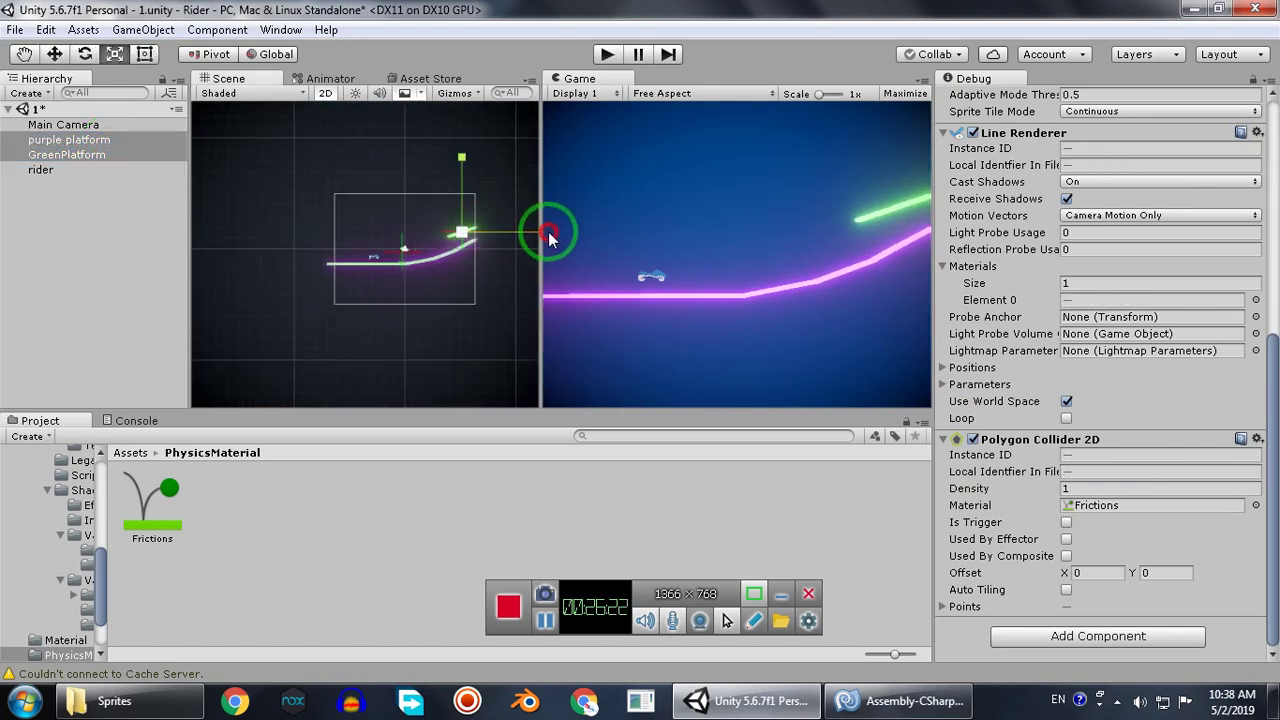
Try to move the purple platform farther along the horizontal axis with the Move tool.
{"action": "left_click", "coordinate": [121, 142]}
{"action": "scroll", "coordinate": [345, 247], "scroll_direction": "down", "scroll_amount": 5}
{"action": "middle_click_drag", "start_coordinate": [338, 247], "coordinate": [271, 244]}
{"action": "key", "text": "w"}
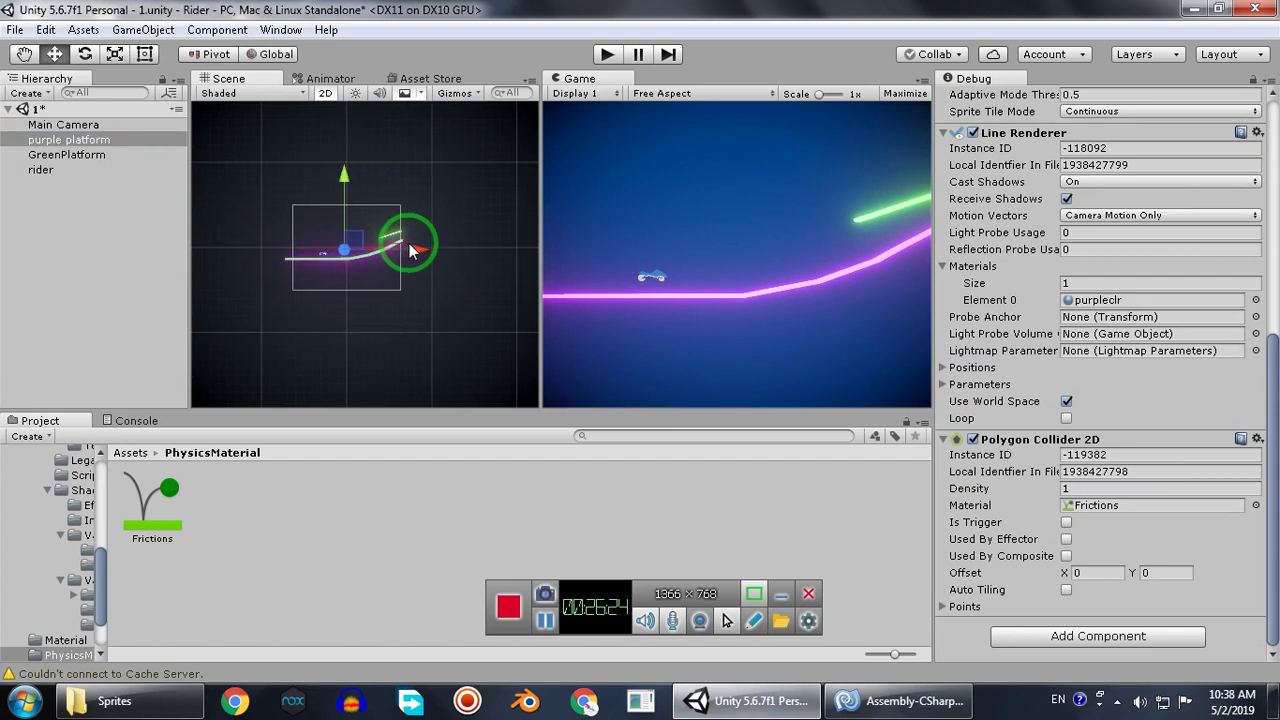
{"action": "left_click_drag", "start_coordinate": [411, 247], "coordinate": [490, 240]}
{"action": "key", "text": "ctrl+z"}
Move GreenPlatform horizontally until it sits beyond the upper end of the purple platform.
{"action": "left_click", "coordinate": [110, 154]}
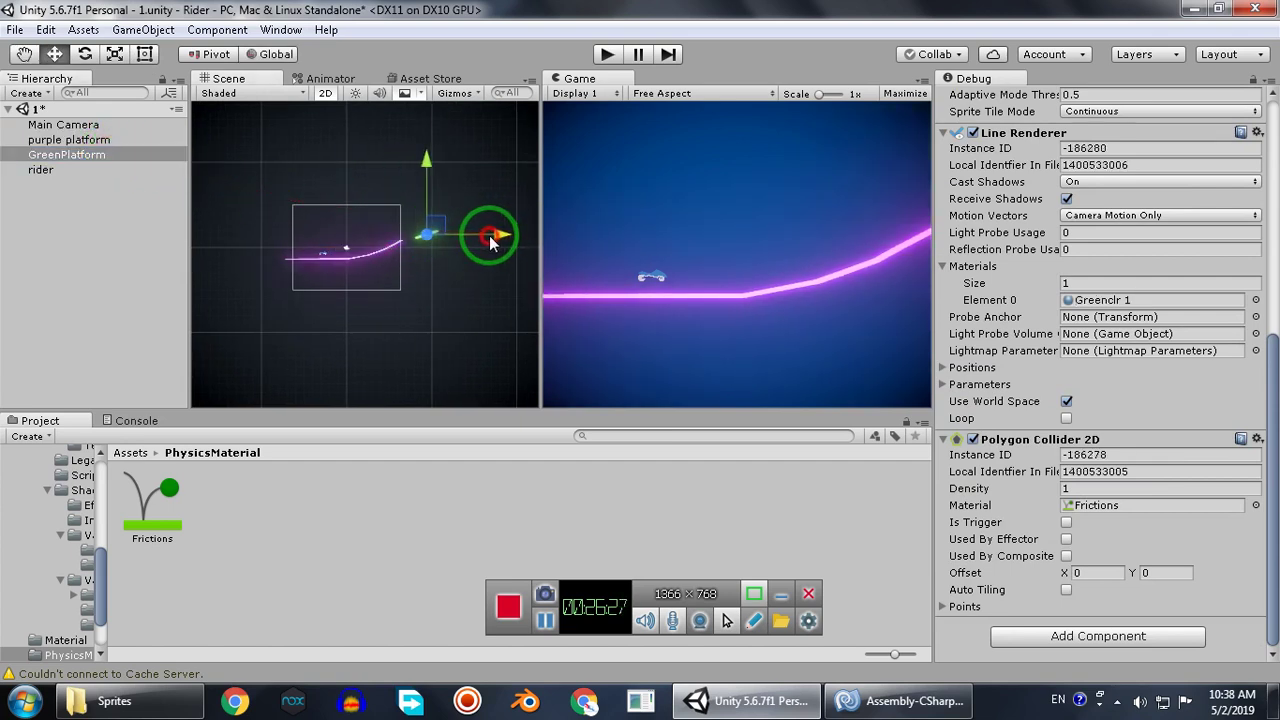
{"action": "scroll", "coordinate": [421, 246], "scroll_direction": "down", "scroll_amount": 6}
{"action": "middle_click_drag", "start_coordinate": [420, 247], "coordinate": [397, 252]}
{"action": "left_click", "coordinate": [95, 154]}
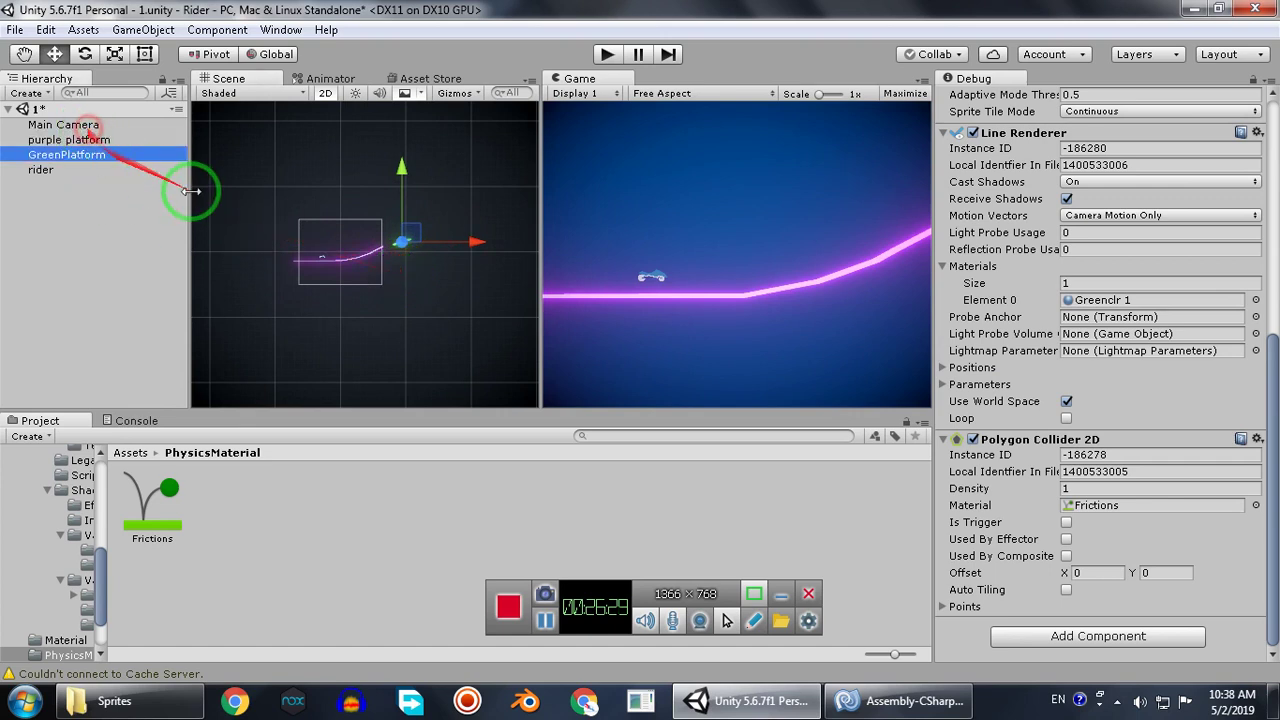
Duplicate the purple platform, move the copy horizontally past GreenPlatform, and save the scene.
{"action": "left_click", "coordinate": [120, 140]}
{"action": "key", "text": "ctrl+d"}
{"action": "left_click_drag", "start_coordinate": [429, 248], "coordinate": [537, 254]}
{"action": "middle_click_drag", "start_coordinate": [337, 292], "coordinate": [411, 289]}
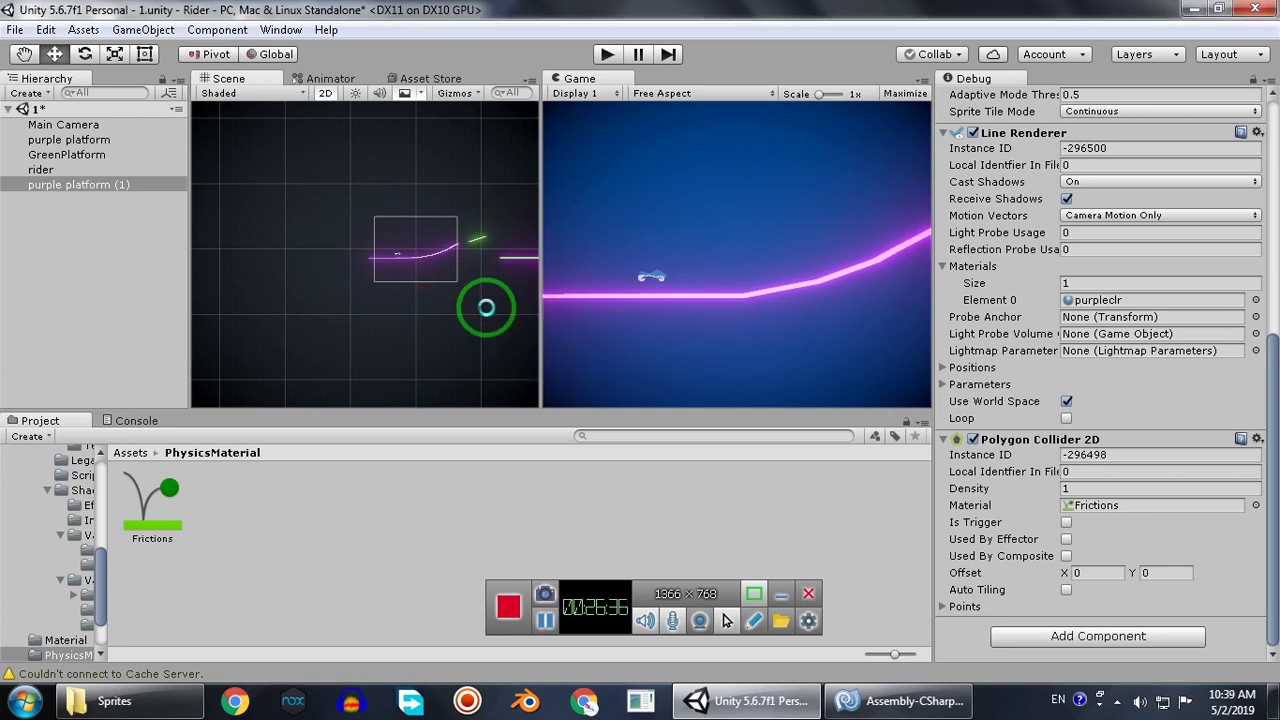
{"action": "key", "text": "ctrl+s"}
{"action": "left_click", "coordinate": [404, 510]}
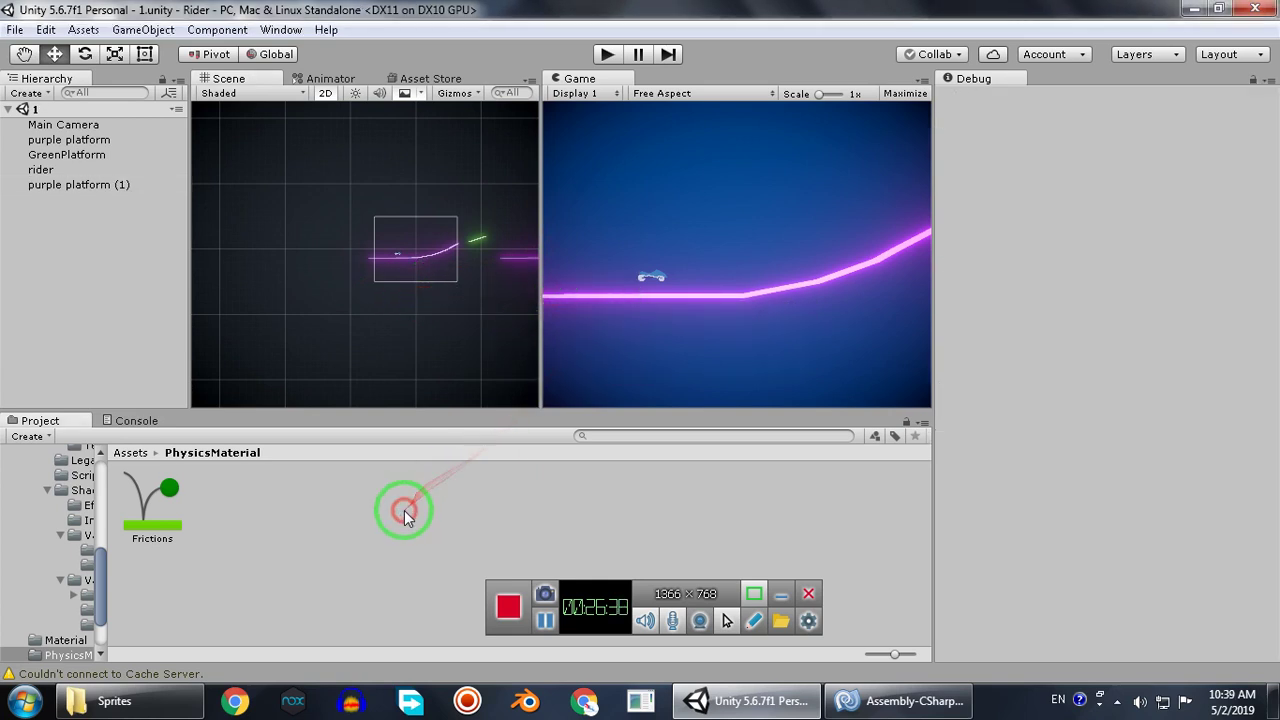
Create a C# script named Camera in the Assets folder.
{"action": "key", "text": "BackSpace"}
{"action": "left_click", "coordinate": [387, 566]}
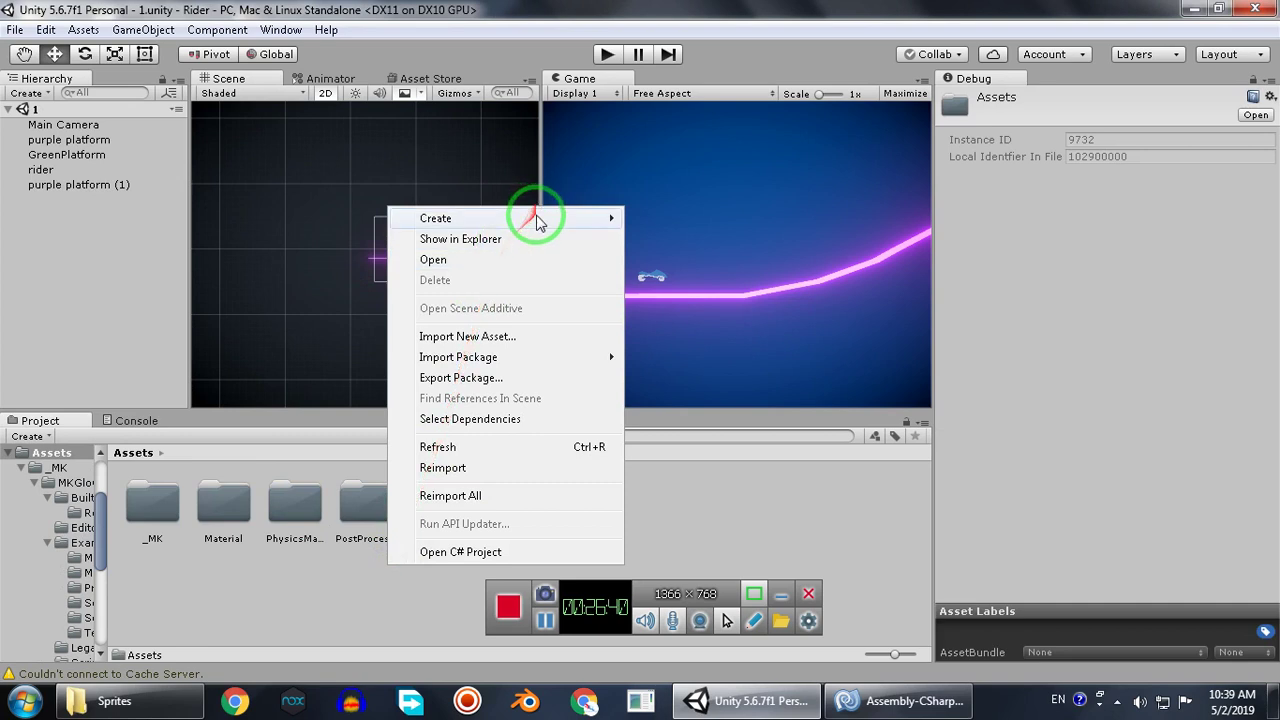
{"action": "mouse_move", "coordinate": [586, 220]}
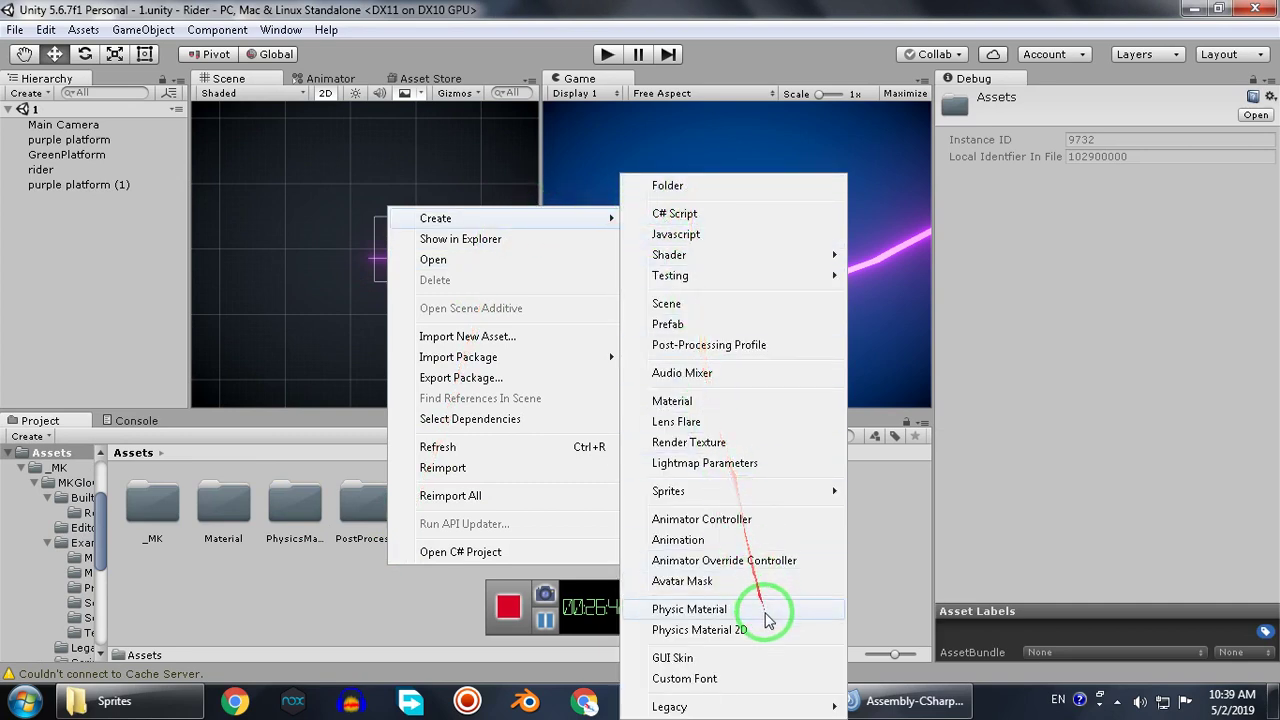
{"action": "left_click", "coordinate": [670, 216]}
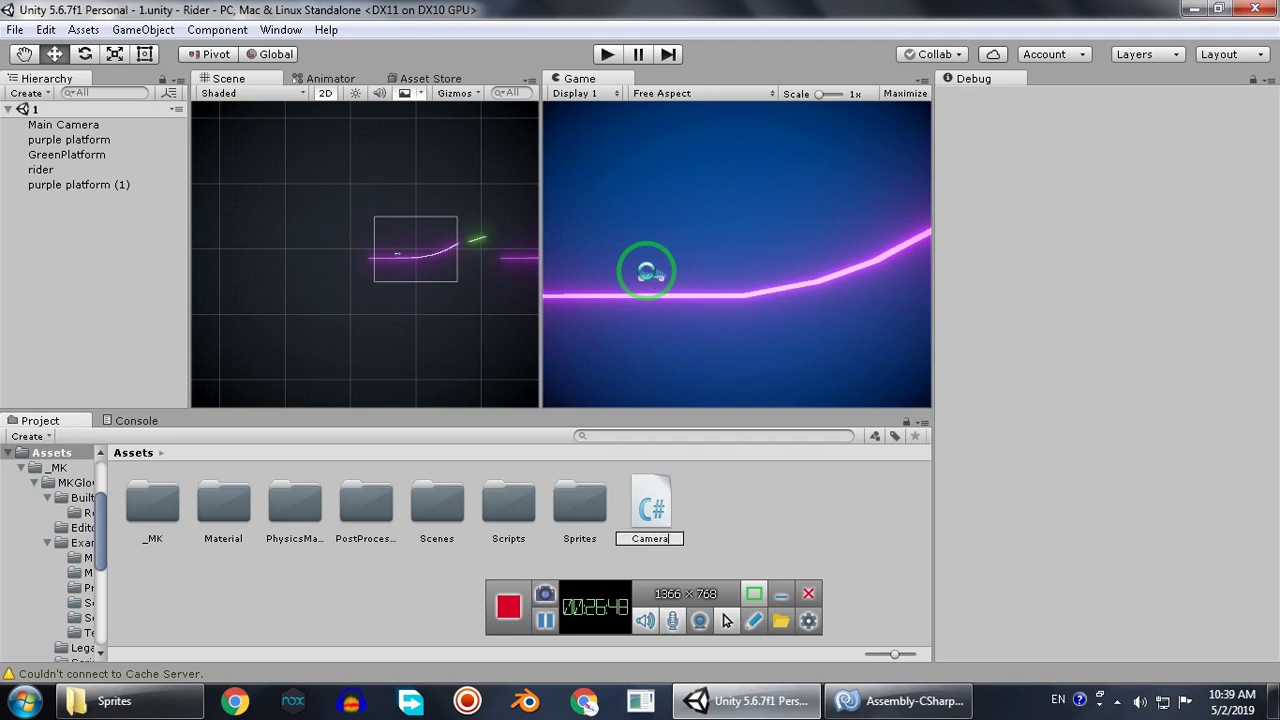
{"action": "key", "text": "Return"}
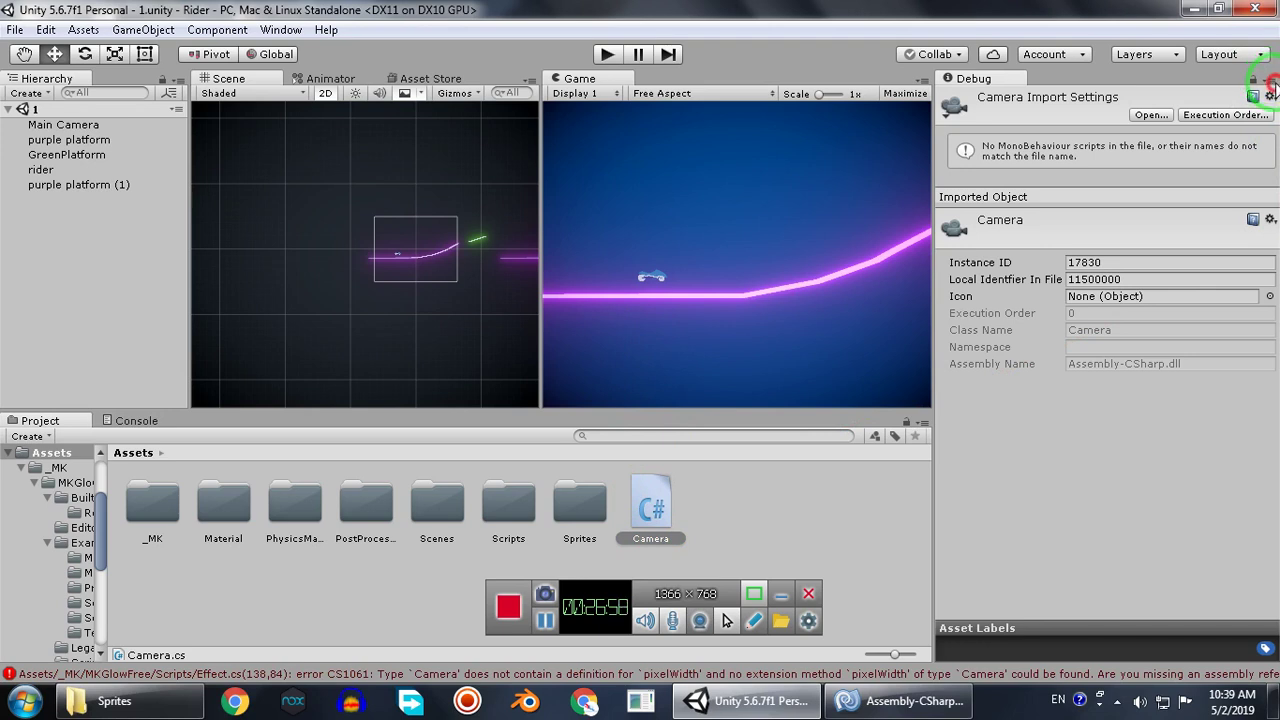
Switch the Inspector from Debug to Normal mode and delete the Camera script.
{"action": "left_click", "coordinate": [1270, 84]}
{"action": "left_click", "coordinate": [1195, 99]}
{"action": "left_click", "coordinate": [678, 508]}
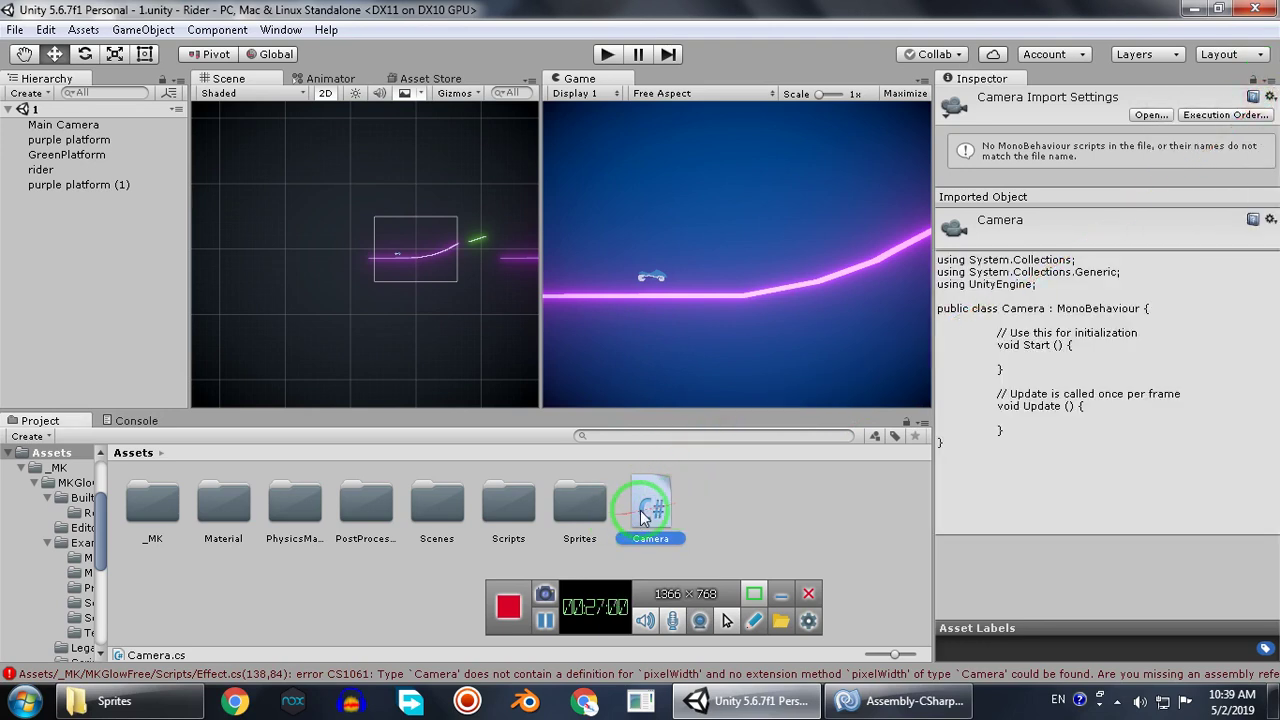
{"action": "left_click", "coordinate": [657, 513]}
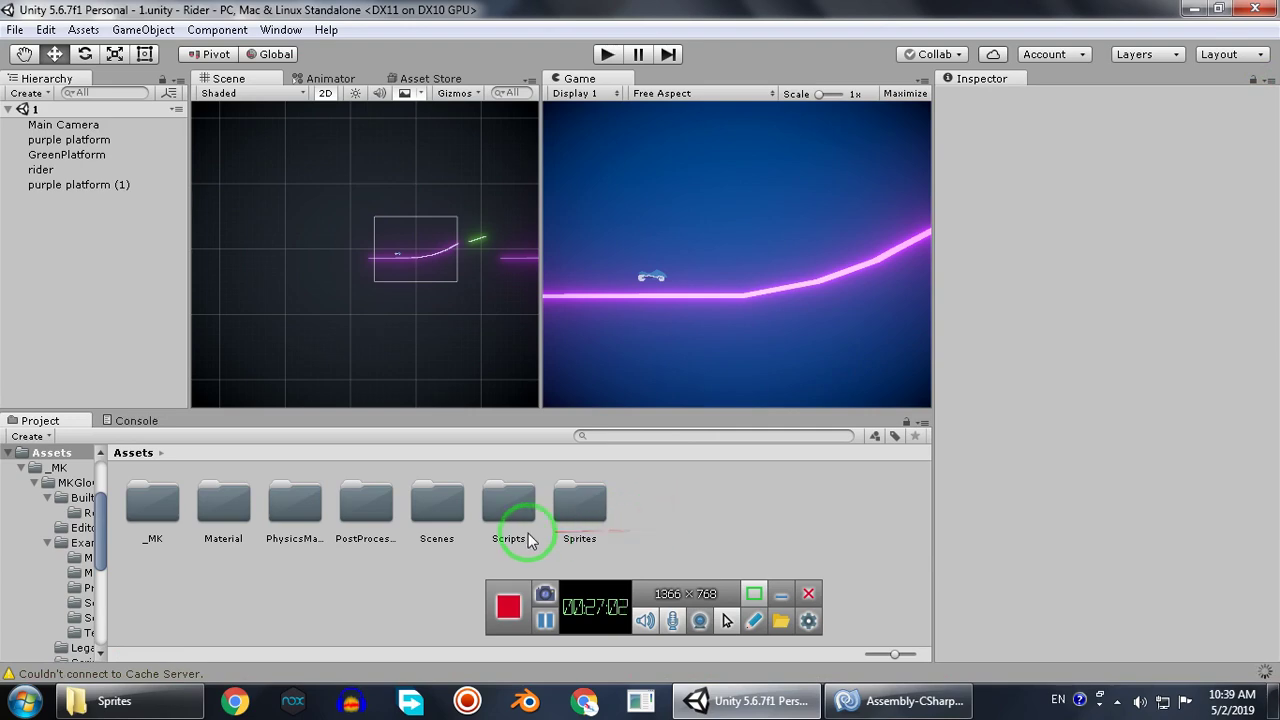
Import the Utility package from Unity's Standard Assets folder into the project as a custom package.
{"action": "right_click", "coordinate": [638, 525]}
{"action": "mouse_move", "coordinate": [805, 318]}
{"action": "left_click", "coordinate": [934, 321]}
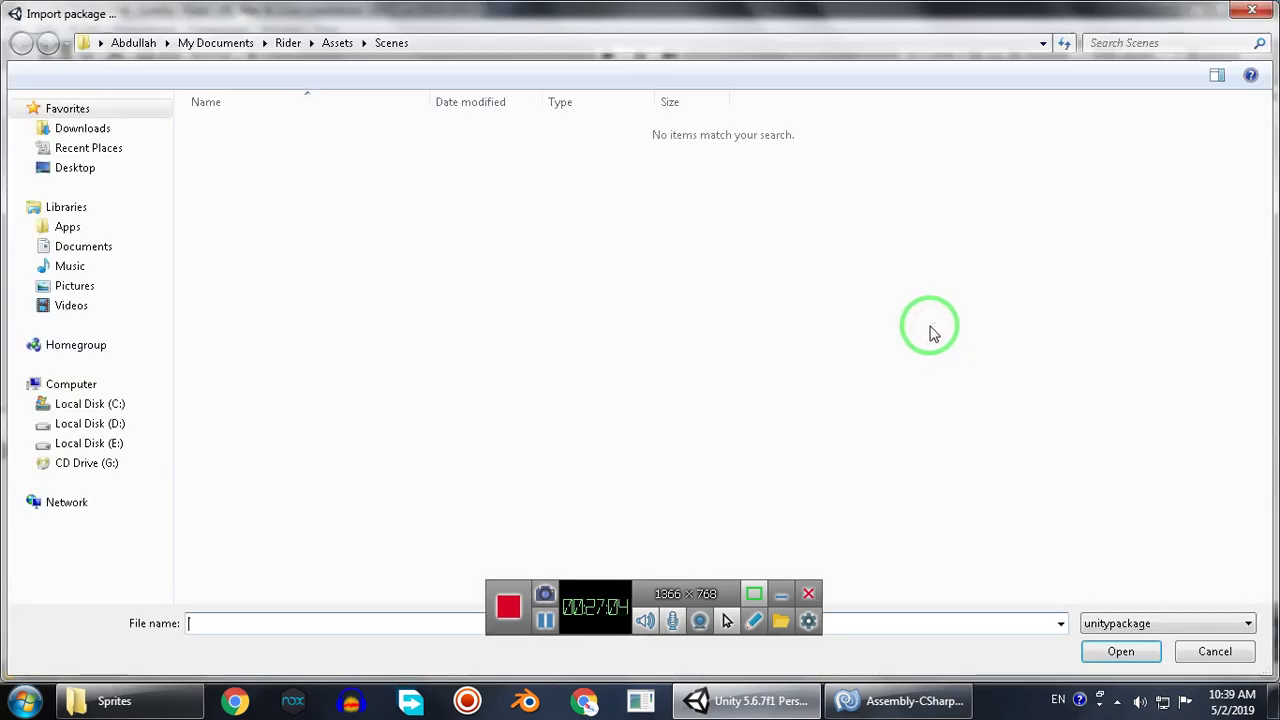
{"action": "left_click", "coordinate": [545, 620]}
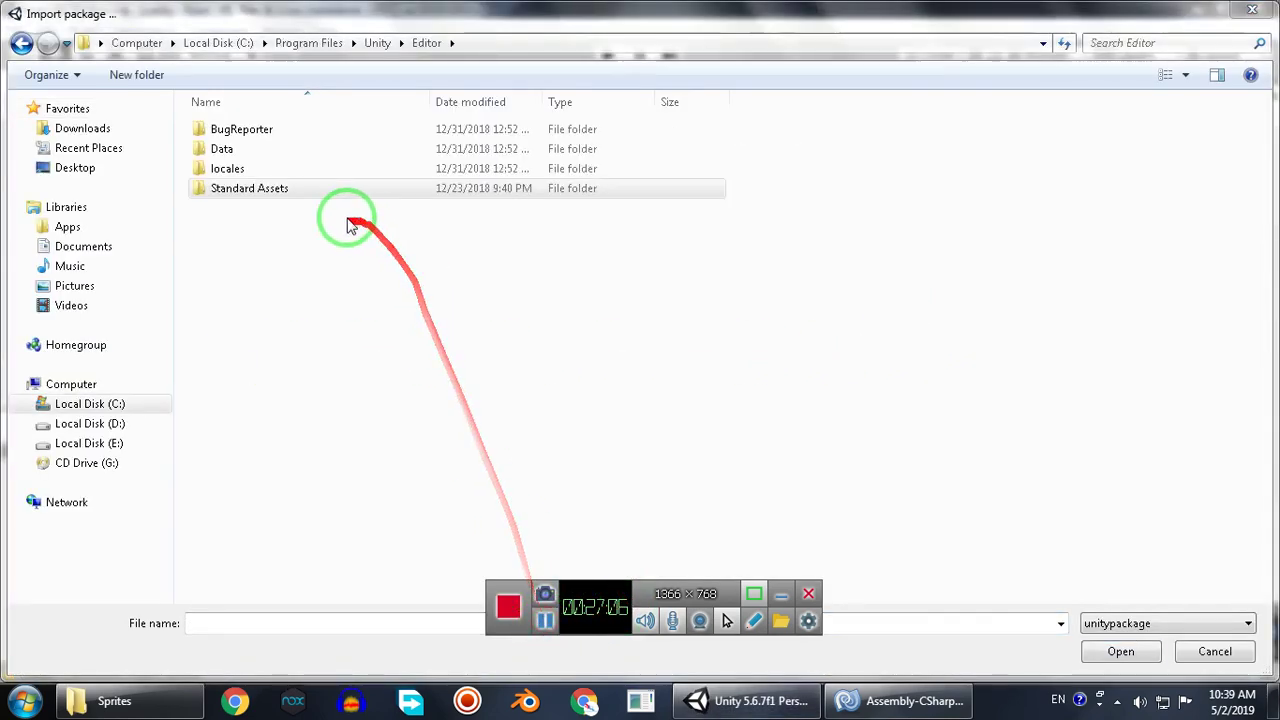
{"action": "double_click", "coordinate": [306, 190]}
{"action": "left_click", "coordinate": [275, 247]}
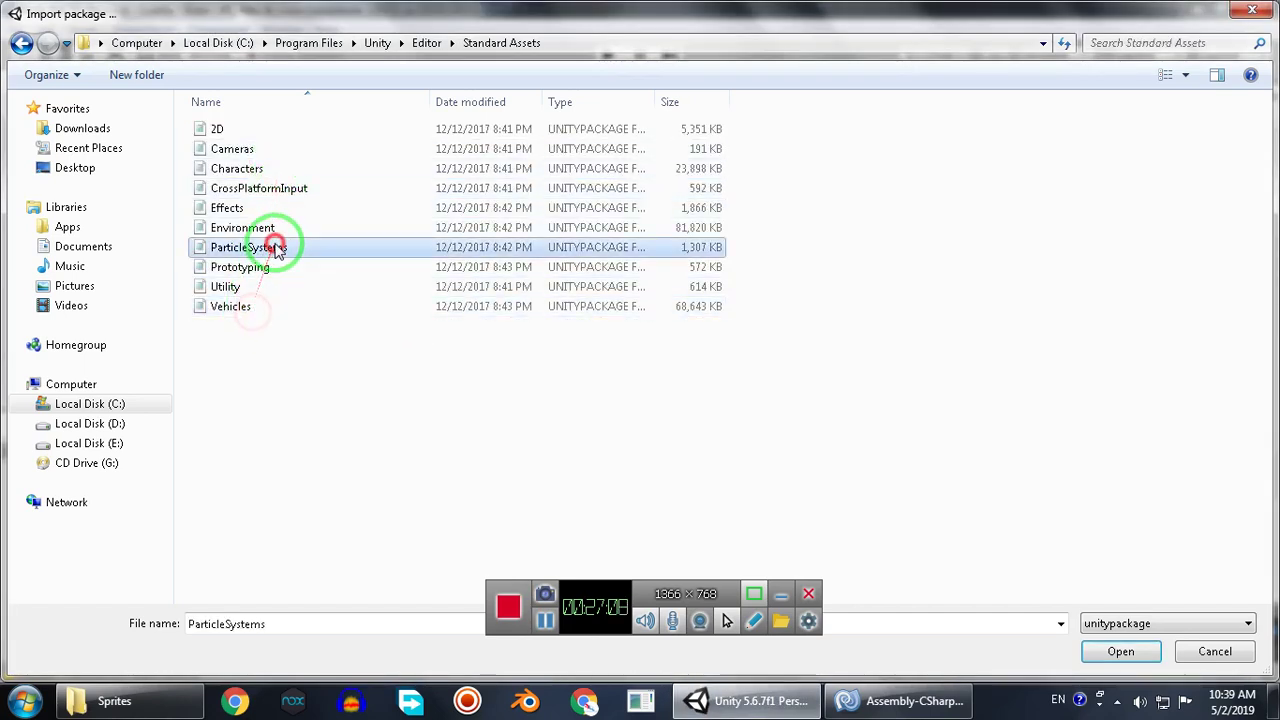
{"action": "left_click", "coordinate": [285, 188]}
{"action": "left_click", "coordinate": [280, 188]}
{"action": "double_click", "coordinate": [262, 287]}
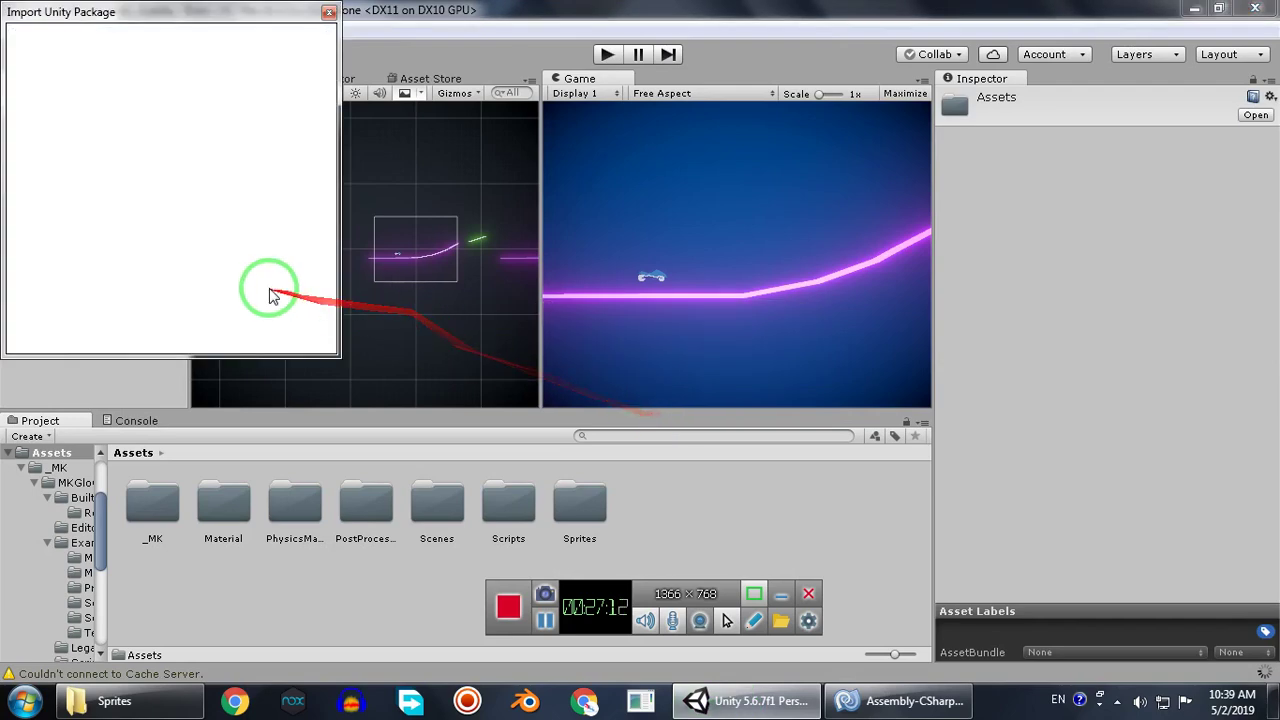
{"action": "left_click", "coordinate": [307, 340]}
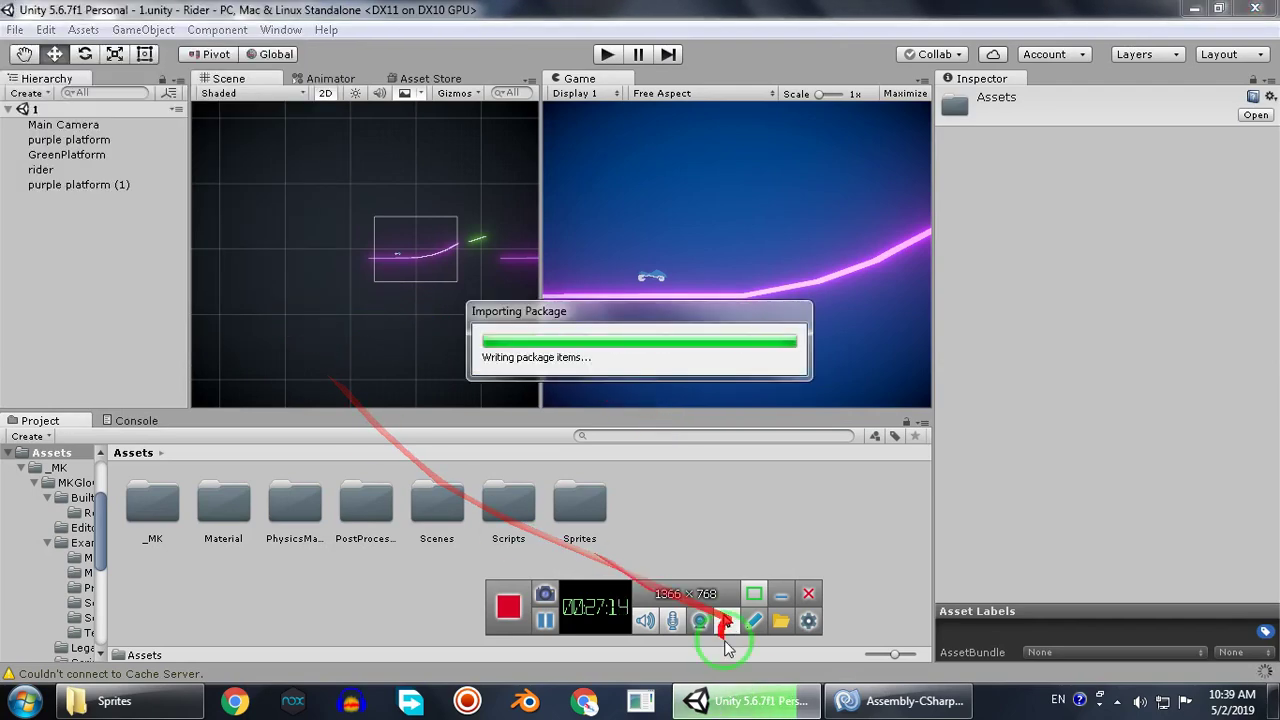
Try adding the Smooth Follow script to the Main Camera, and remove it.
{"action": "mouse_move", "coordinate": [860, 708]}
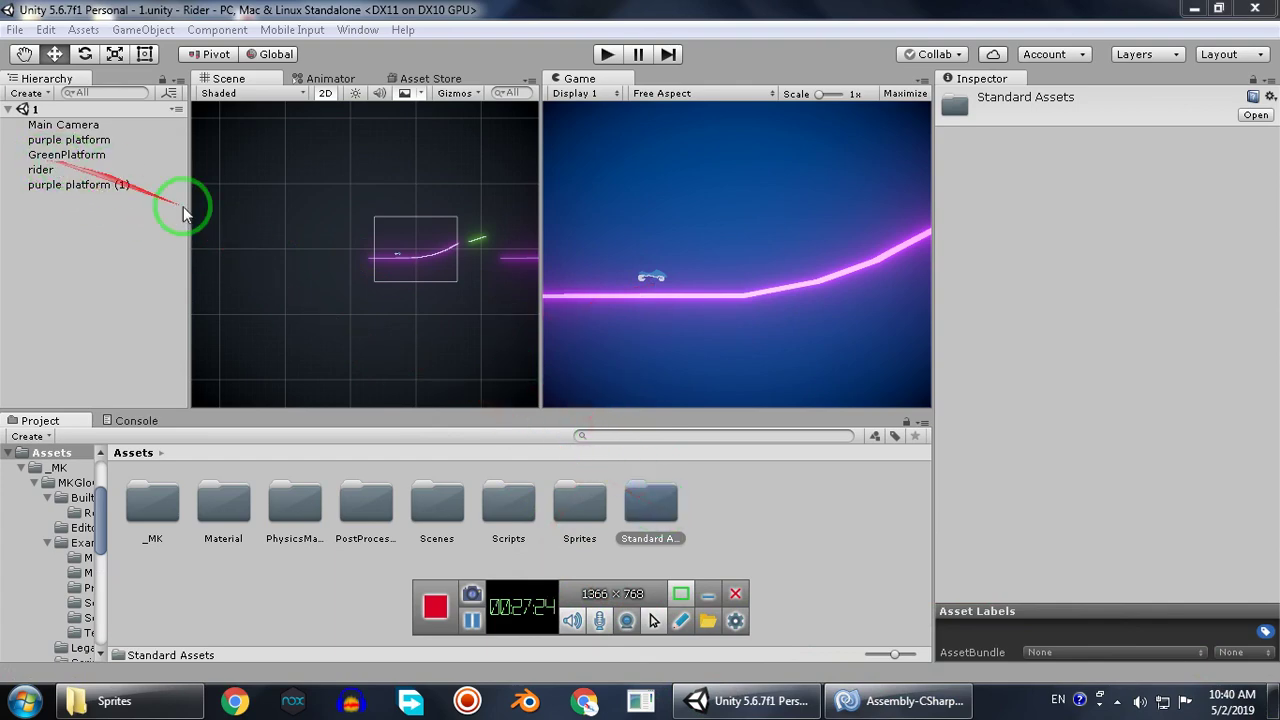
{"action": "left_click", "coordinate": [50, 124]}
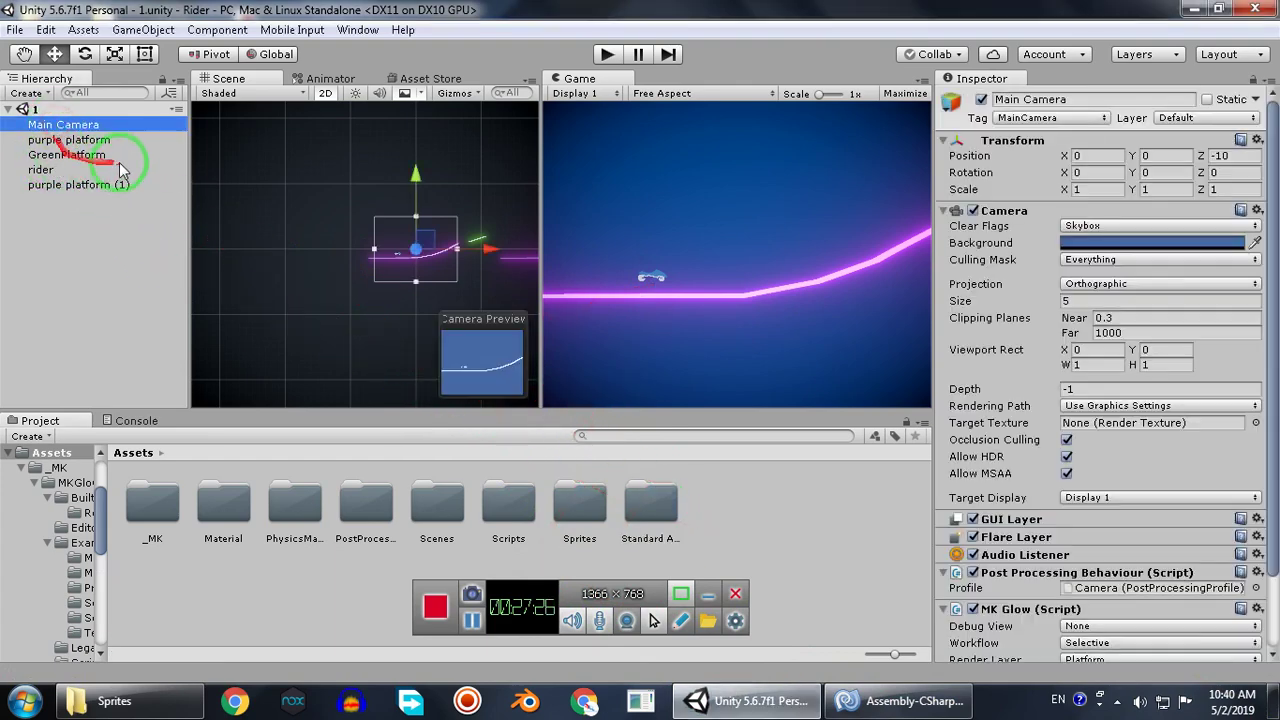
{"action": "left_click_drag", "start_coordinate": [1273, 520], "coordinate": [1275, 643]}
{"action": "left_click", "coordinate": [1114, 645]}
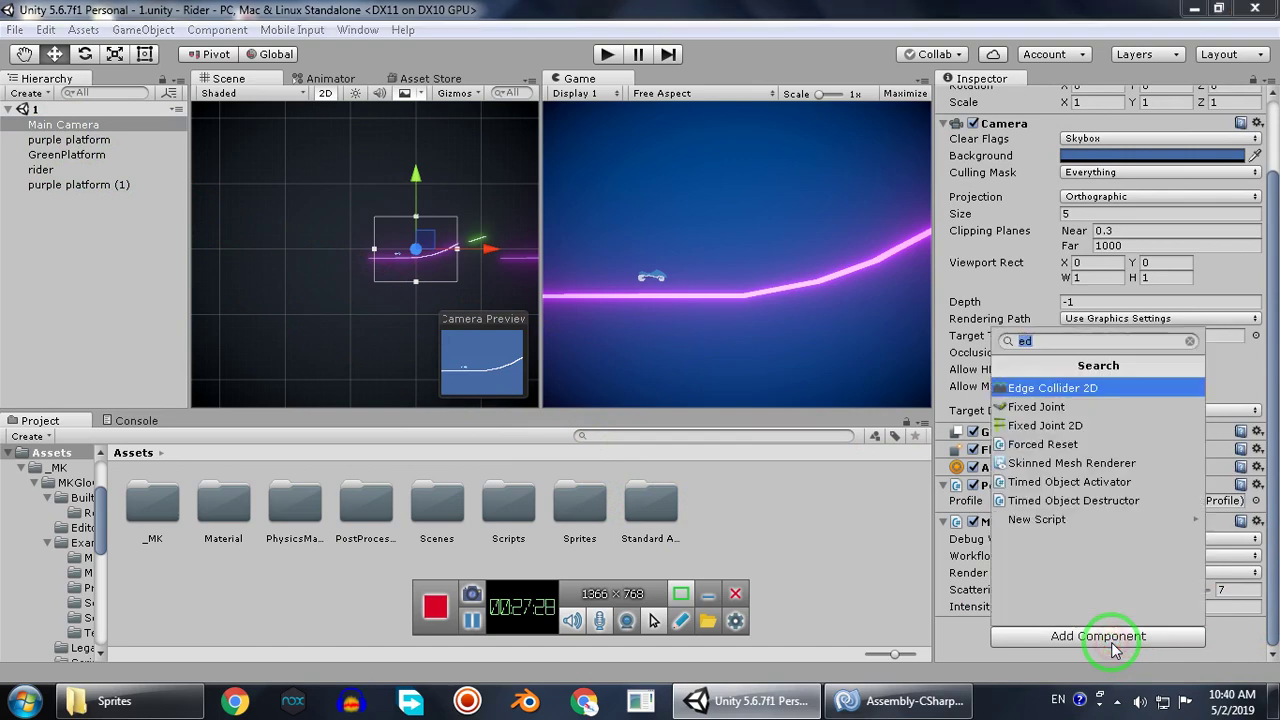
{"action": "type", "text": "smooth"}
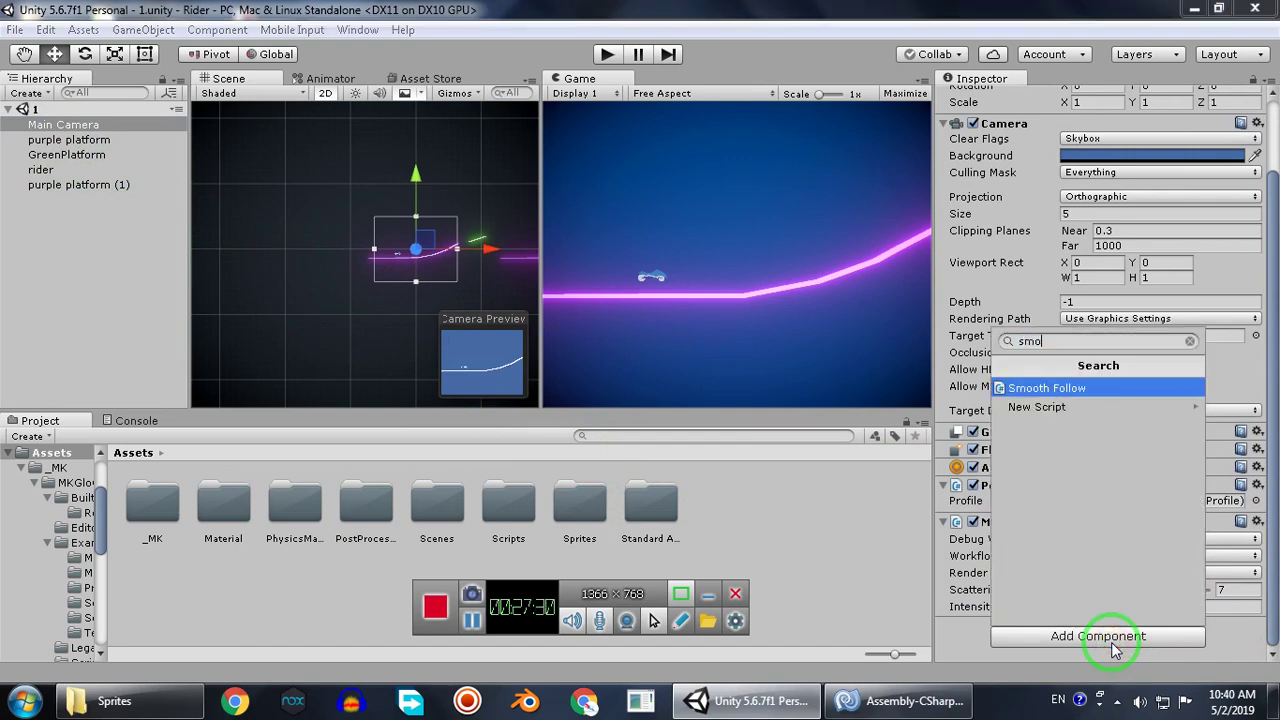
{"action": "key", "text": "Return"}
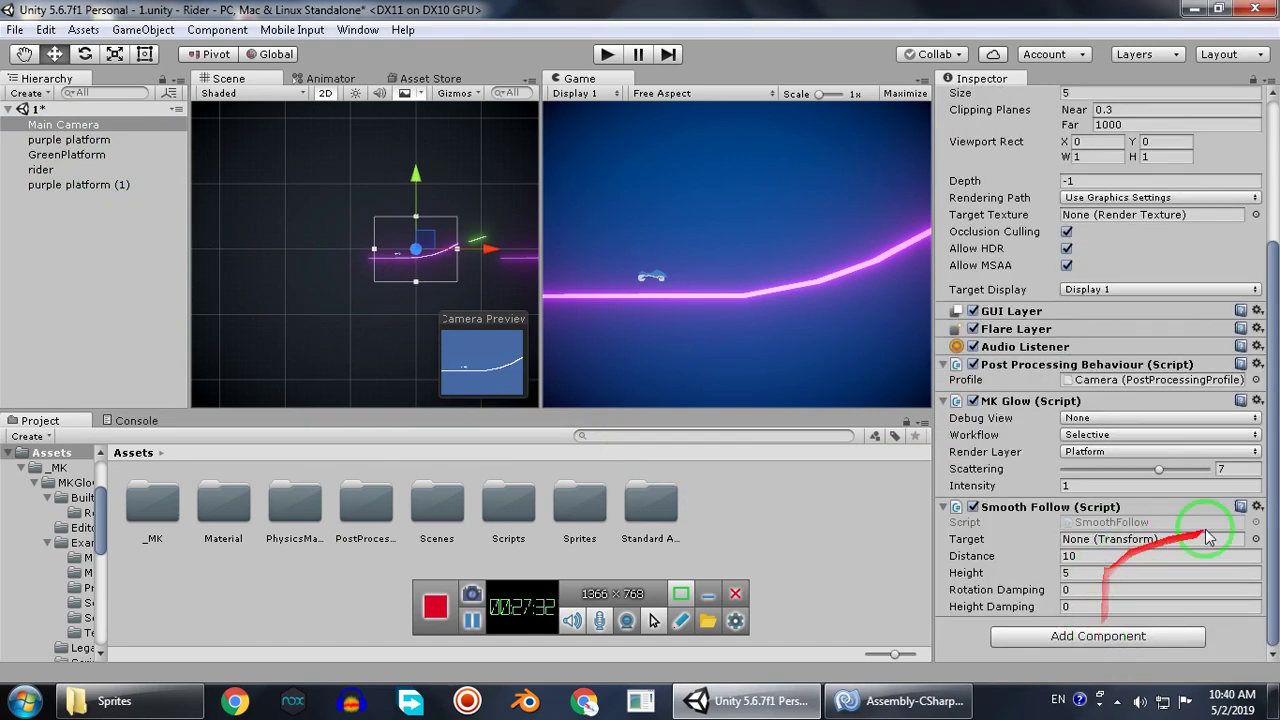
{"action": "left_click", "coordinate": [1257, 508]}
{"action": "left_click", "coordinate": [1171, 372]}
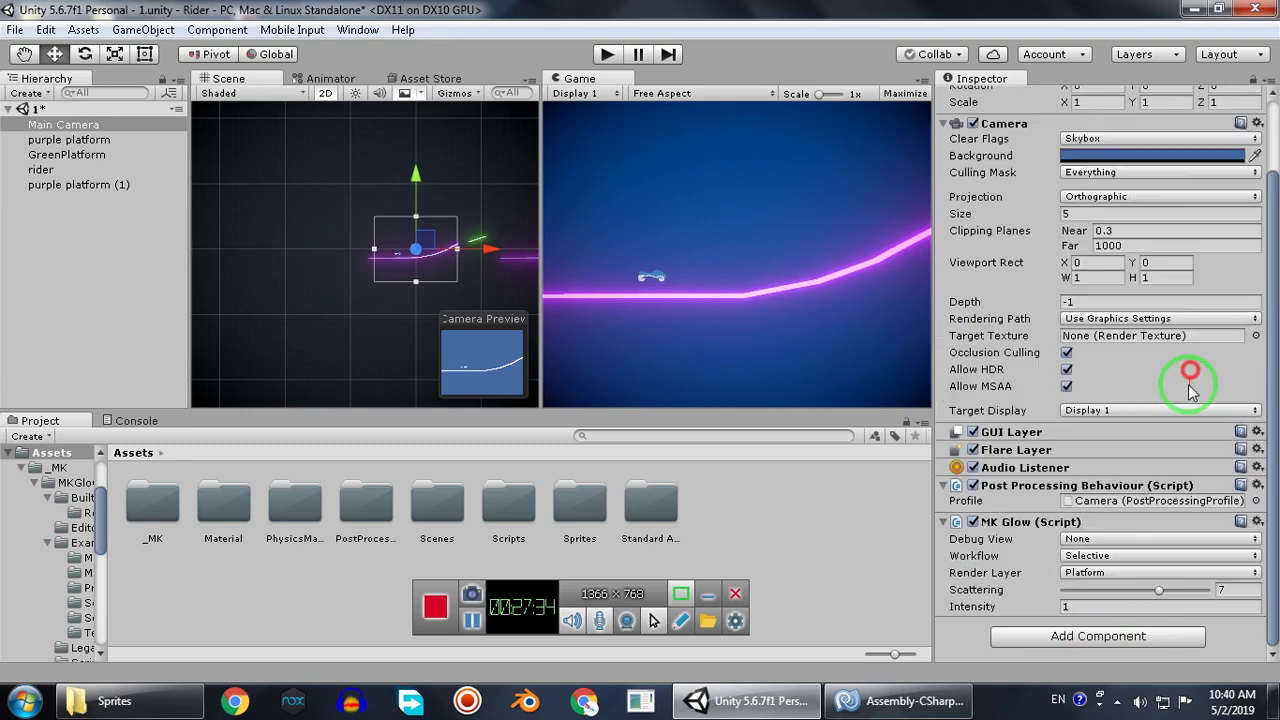
Add the Follow Target script to the Main Camera and assign the rider as its target.
{"action": "left_click", "coordinate": [1076, 635]}
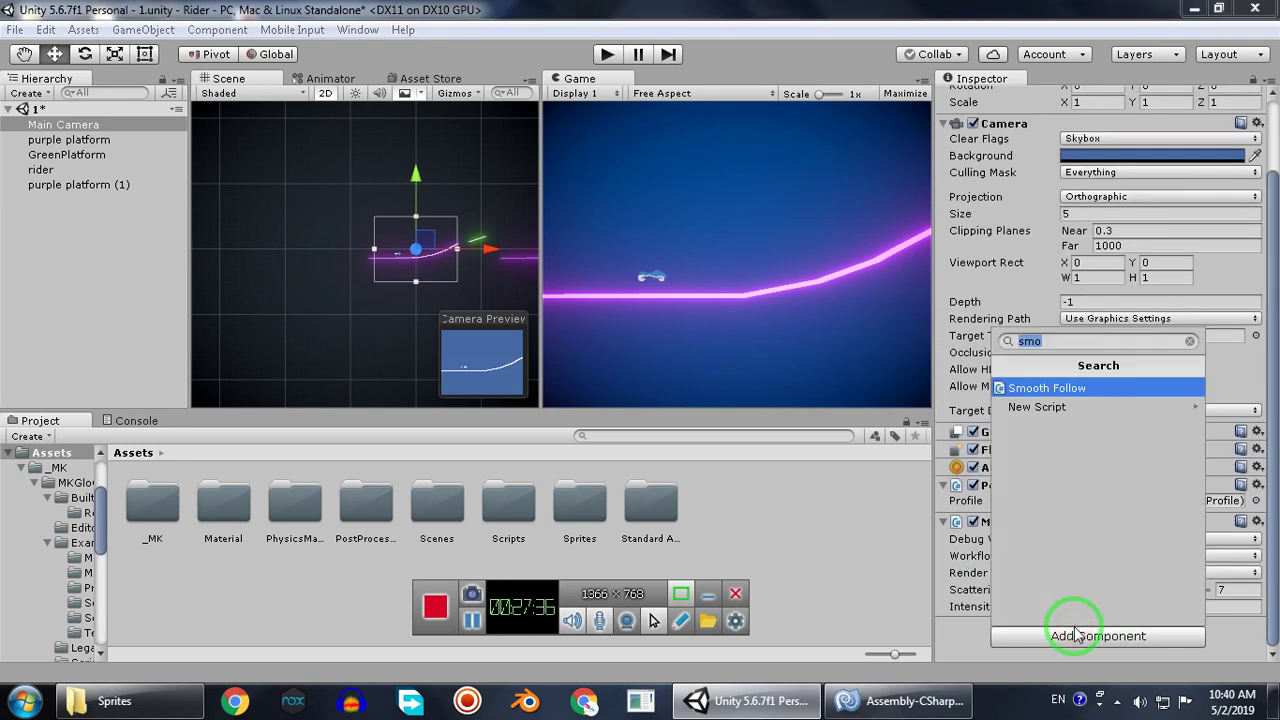
{"action": "type", "text": "fl"}
{"action": "key", "text": "BackSpace"}
{"action": "type", "text": "ollow"}
{"action": "key", "text": "Return"}
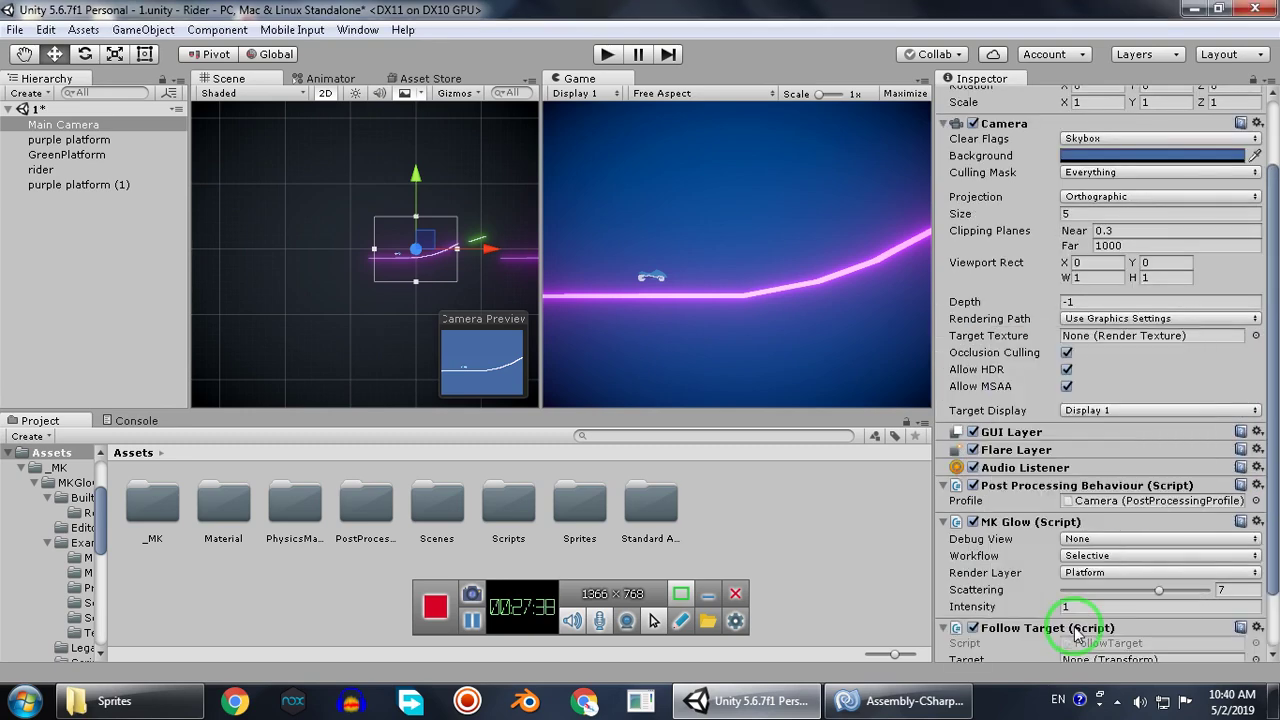
{"action": "scroll", "coordinate": [1095, 582], "scroll_direction": "down", "scroll_amount": 2}
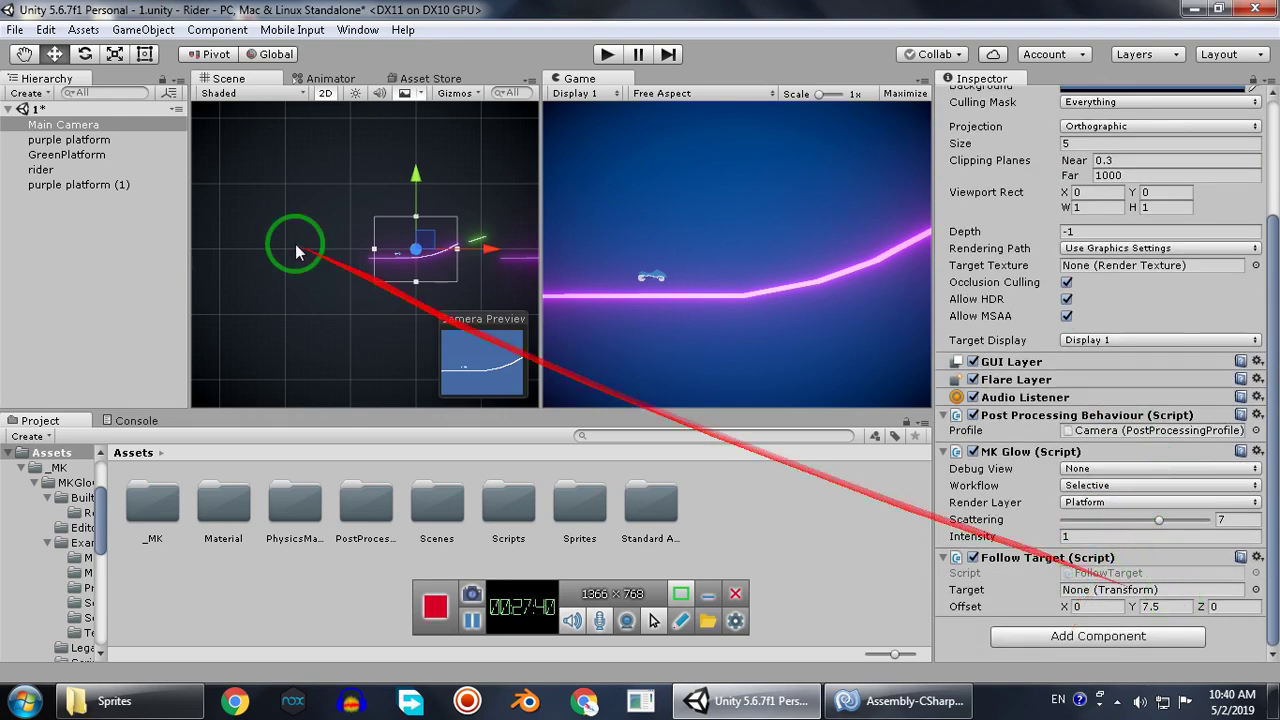
{"action": "left_click_drag", "start_coordinate": [50, 175], "coordinate": [1151, 589]}
Run the game and adjust the Follow Target offset to X 3.43, Y 2.17, Z -6.88.
{"action": "left_click", "coordinate": [605, 58]}
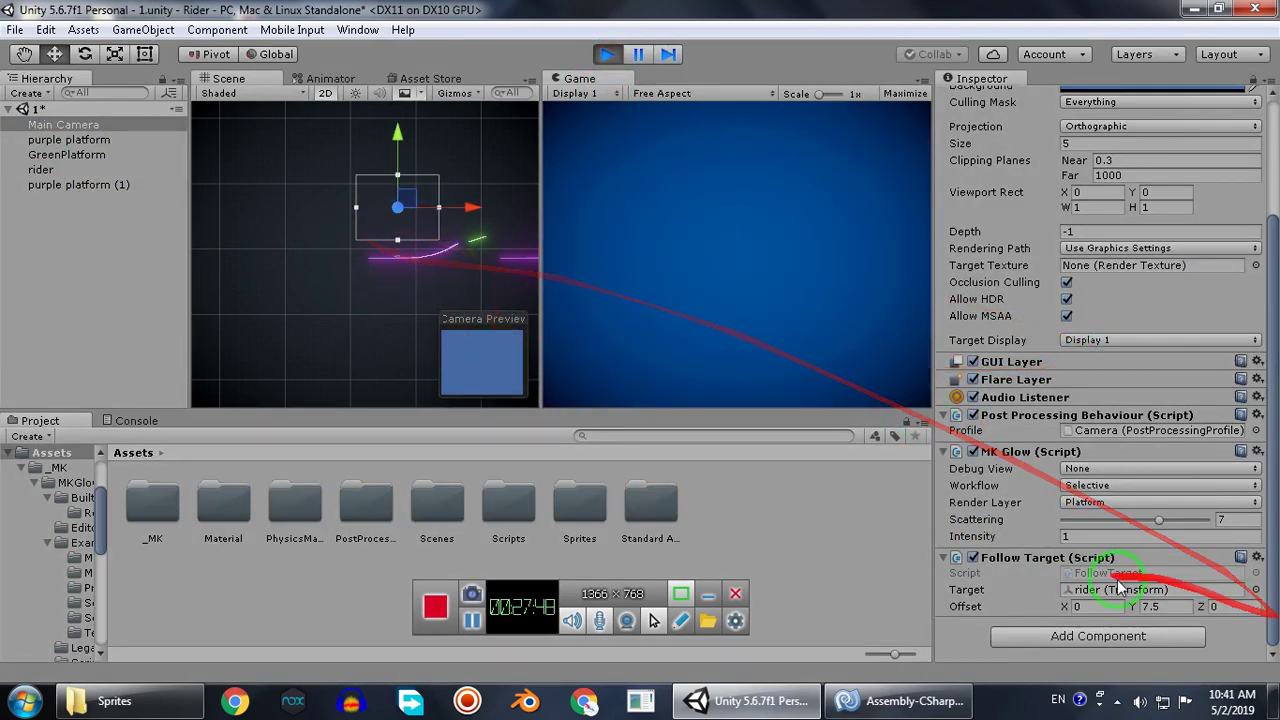
{"action": "type", "text": "0"}
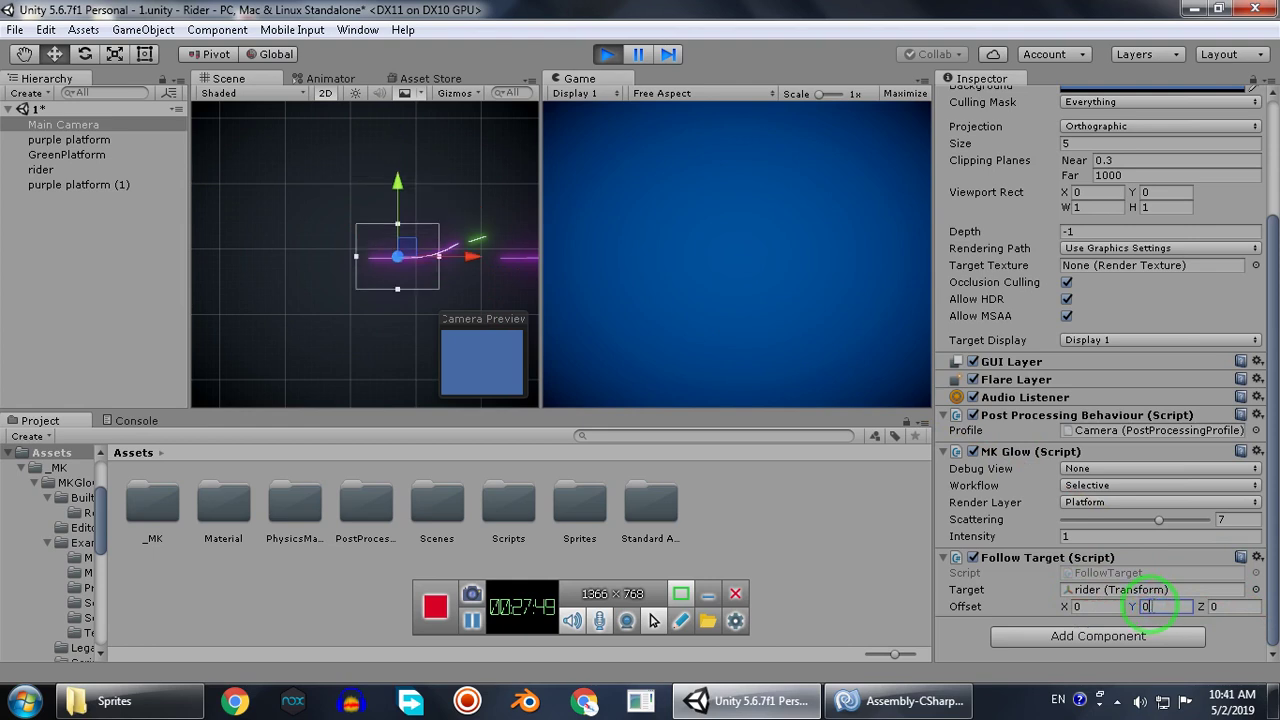
{"action": "left_click_drag", "start_coordinate": [1202, 603], "coordinate": [1125, 600]}
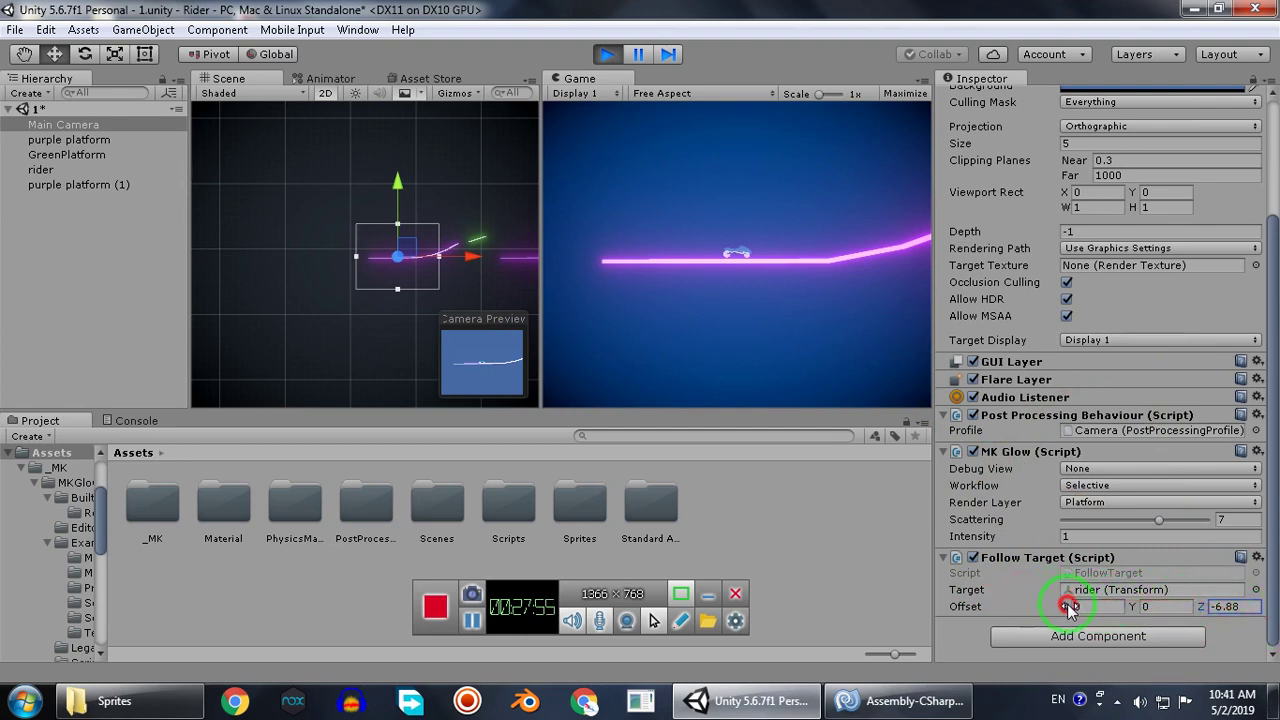
{"action": "left_click_drag", "start_coordinate": [1068, 607], "coordinate": [1218, 590]}
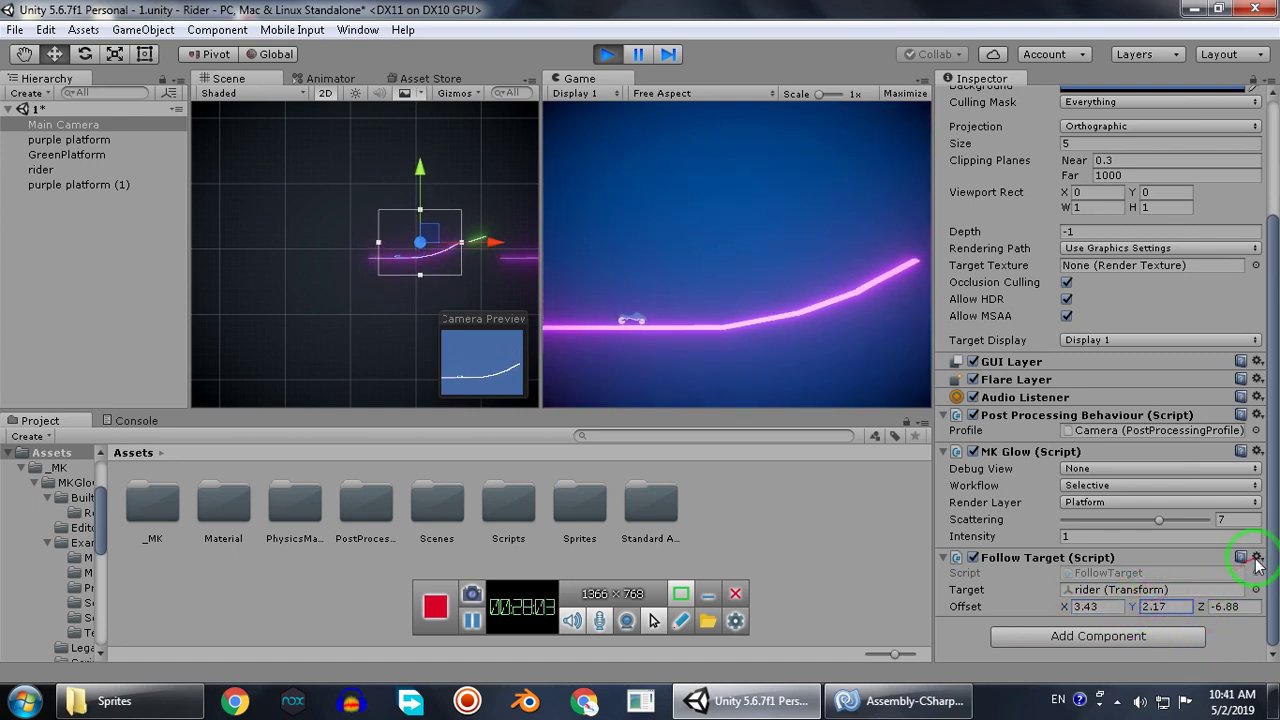
Copy the Follow Target component's play-mode values, stop the game, and paste them back into the component.
{"action": "left_click", "coordinate": [1257, 560]}
{"action": "left_click", "coordinate": [1164, 484]}
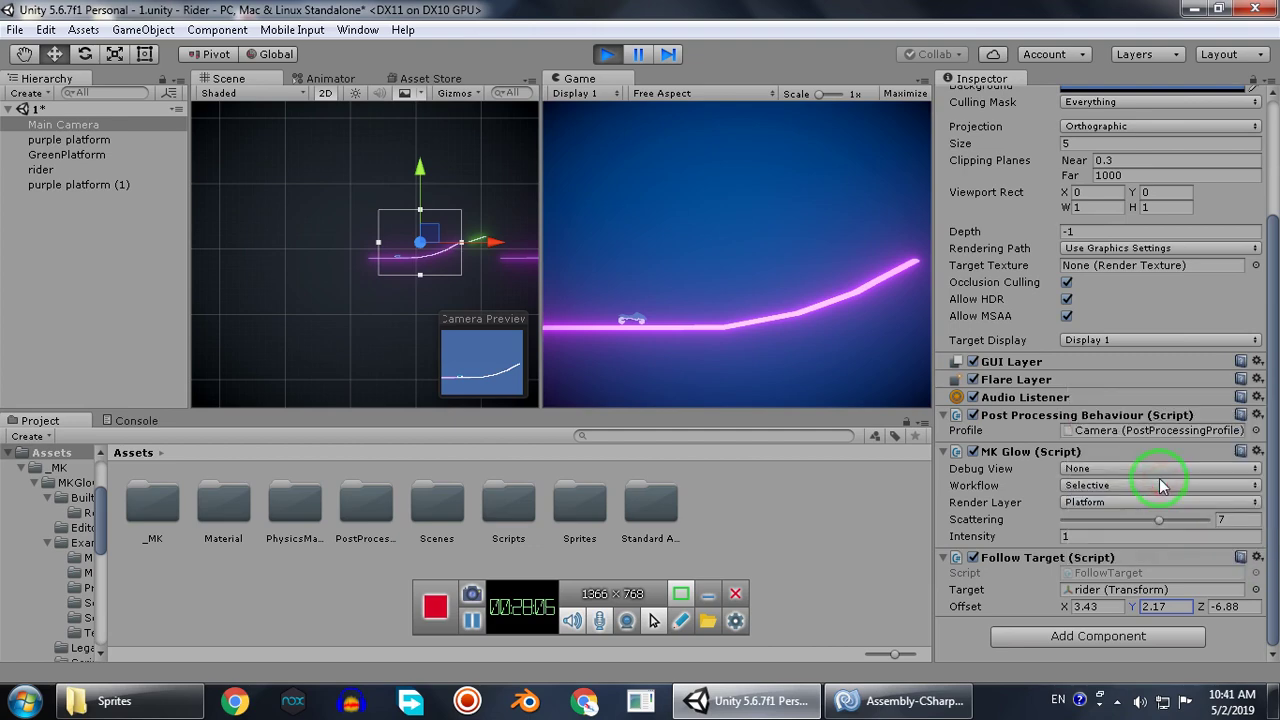
{"action": "key", "text": "ctrl+p"}
{"action": "left_click", "coordinate": [1257, 557]}
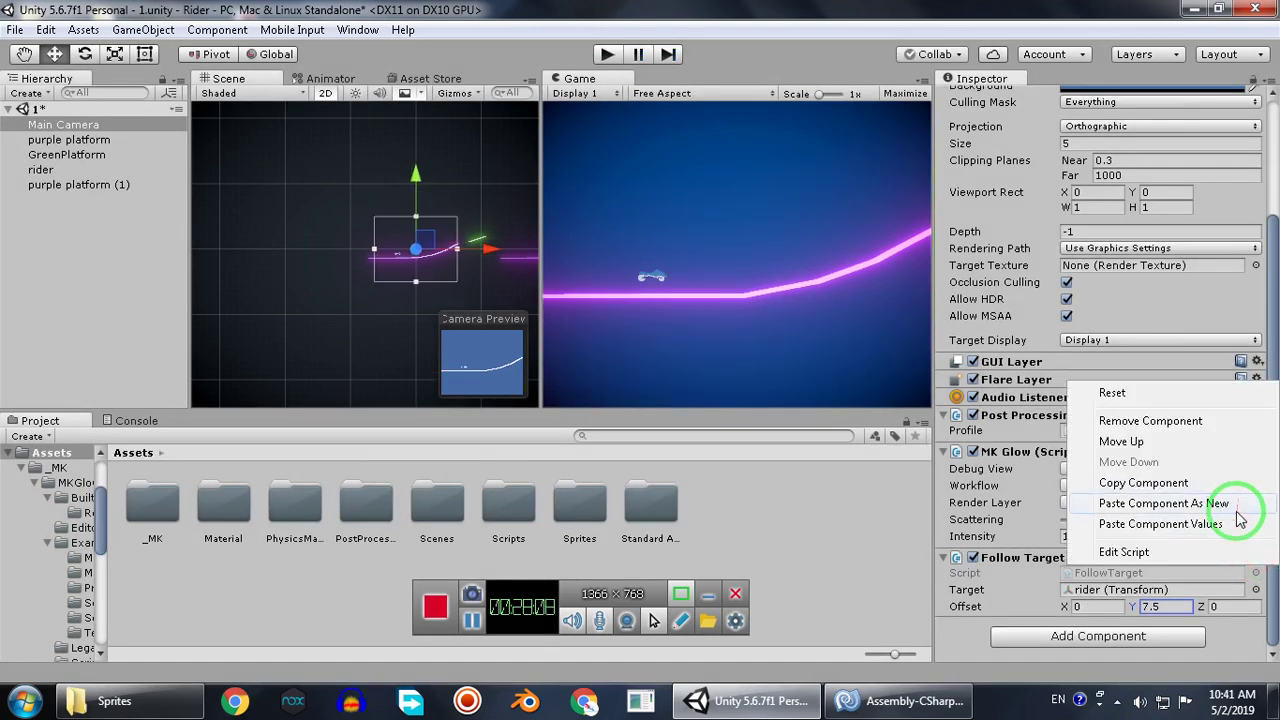
{"action": "left_click", "coordinate": [1237, 522]}
Run the game to test the camera following the rider, stop it, and select the rider.
{"action": "key", "text": "ctrl+p"}
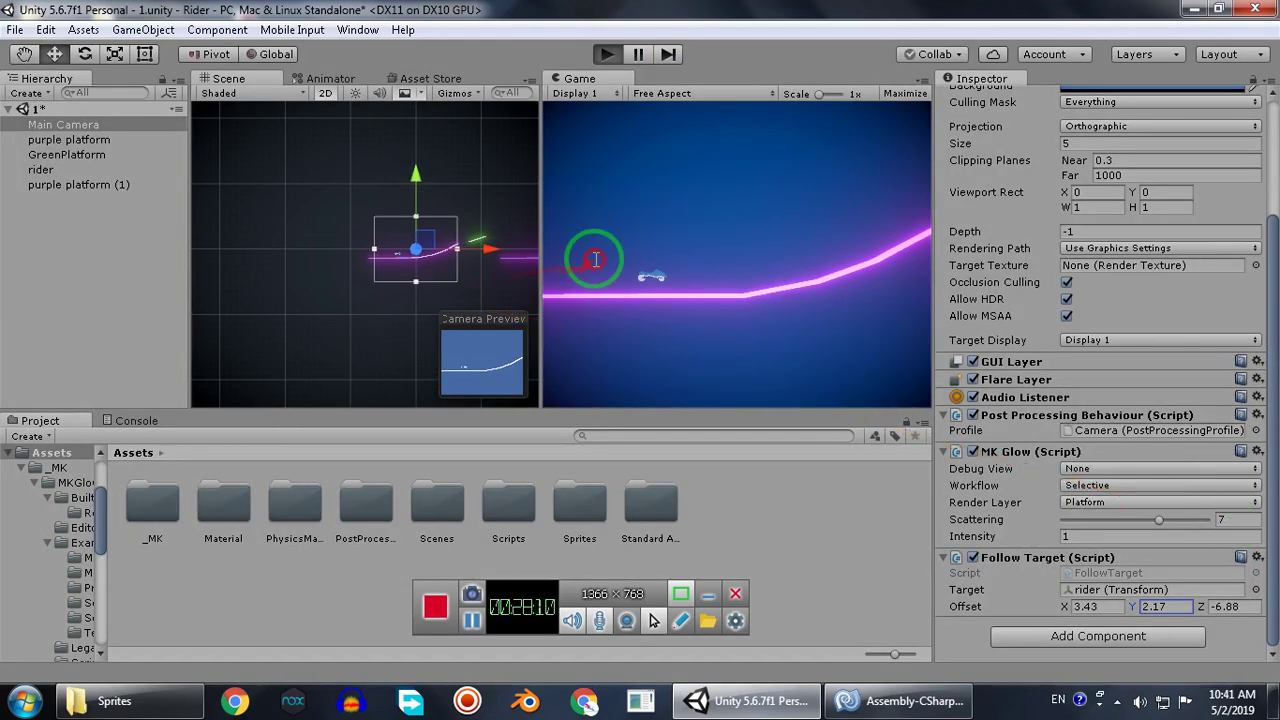
{"action": "left_click", "coordinate": [573, 305]}
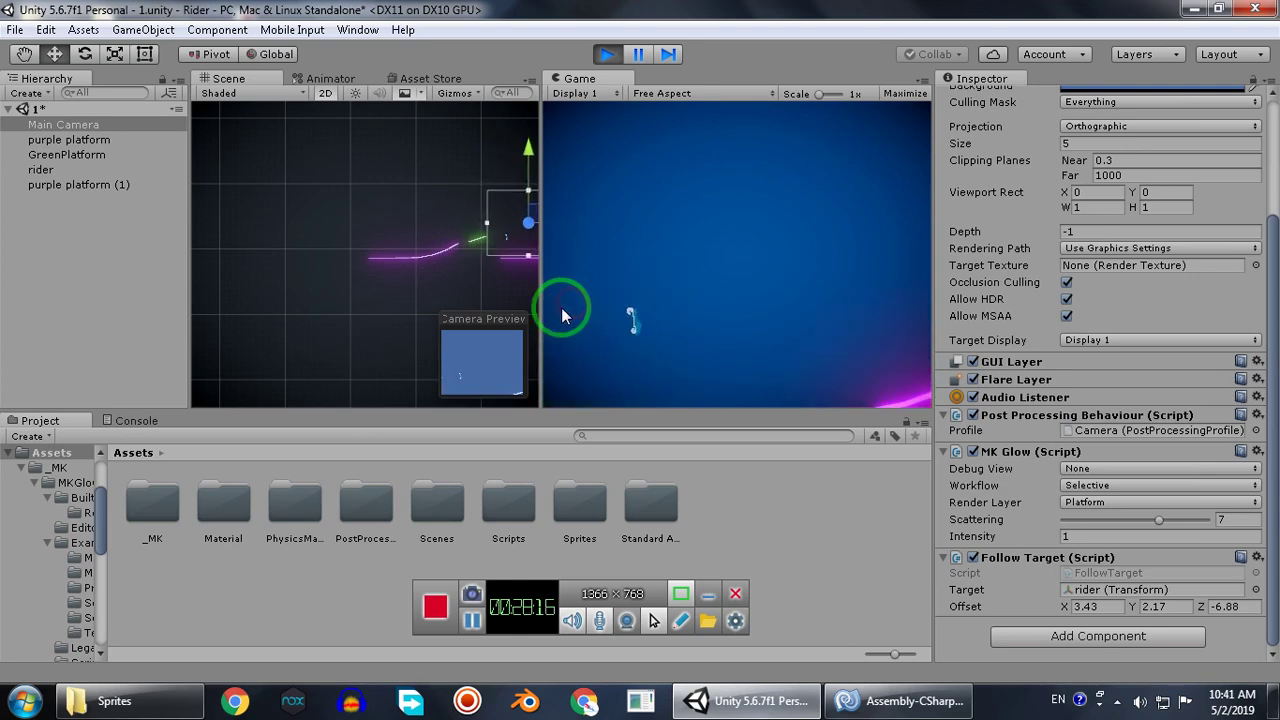
{"action": "left_click", "coordinate": [562, 309]}
{"action": "left_click_drag", "start_coordinate": [562, 313], "coordinate": [562, 313]}
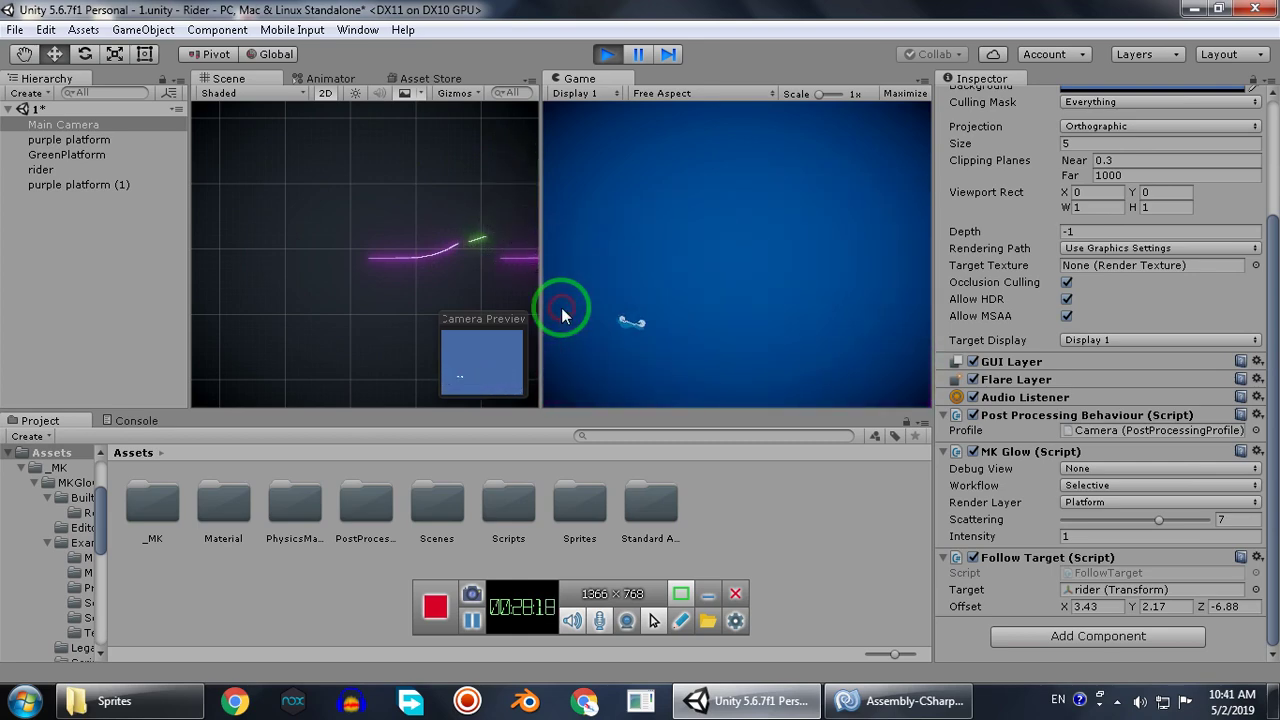
{"action": "left_click", "coordinate": [610, 58]}
{"action": "left_click", "coordinate": [41, 170]}
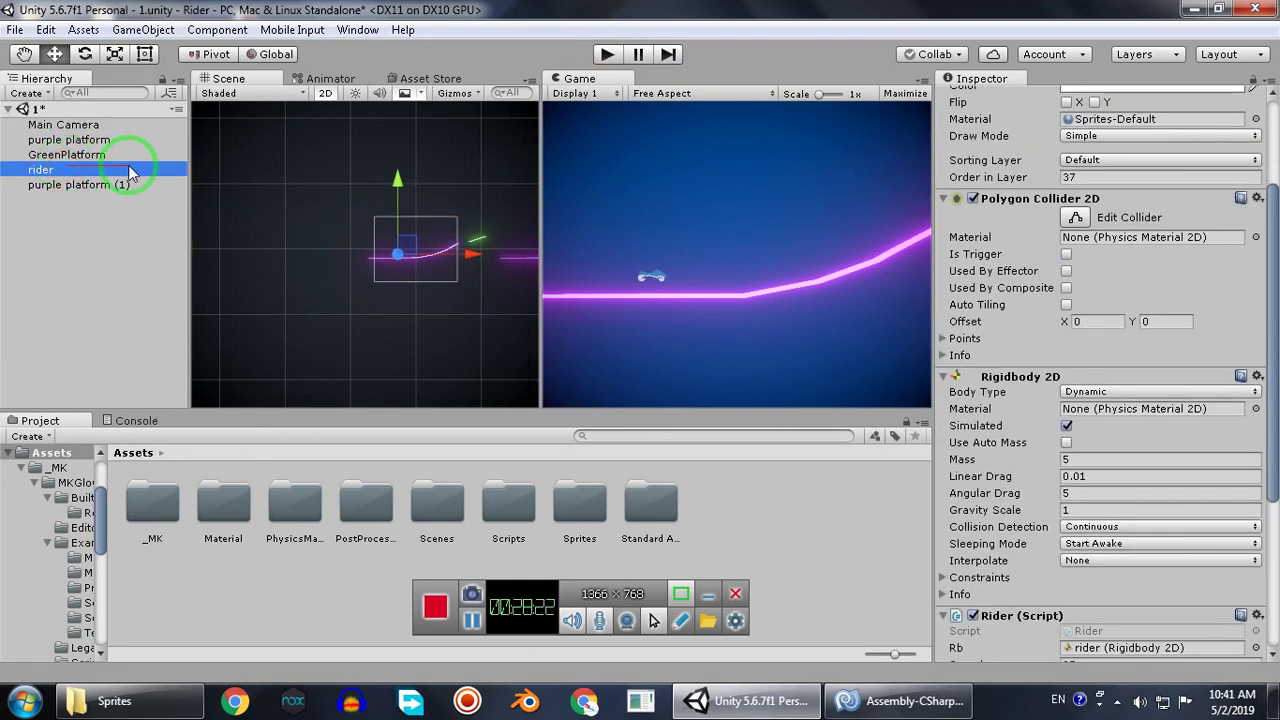
Set the Angular Drag of the rider's Rigidbody 2D to 2.79.
{"action": "scroll", "coordinate": [1240, 570], "scroll_direction": "down", "scroll_amount": 2}
{"action": "left_click", "coordinate": [1095, 496]}
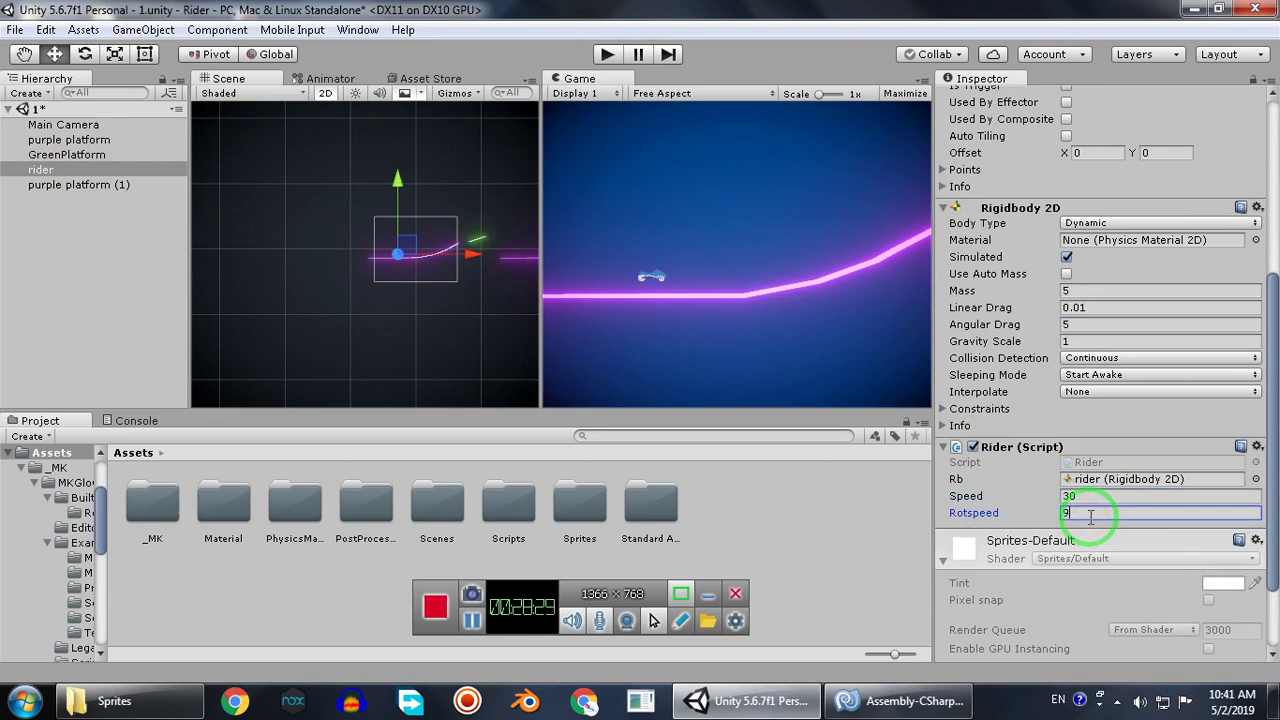
{"action": "left_click", "coordinate": [1092, 464]}
{"action": "left_click", "coordinate": [1087, 480]}
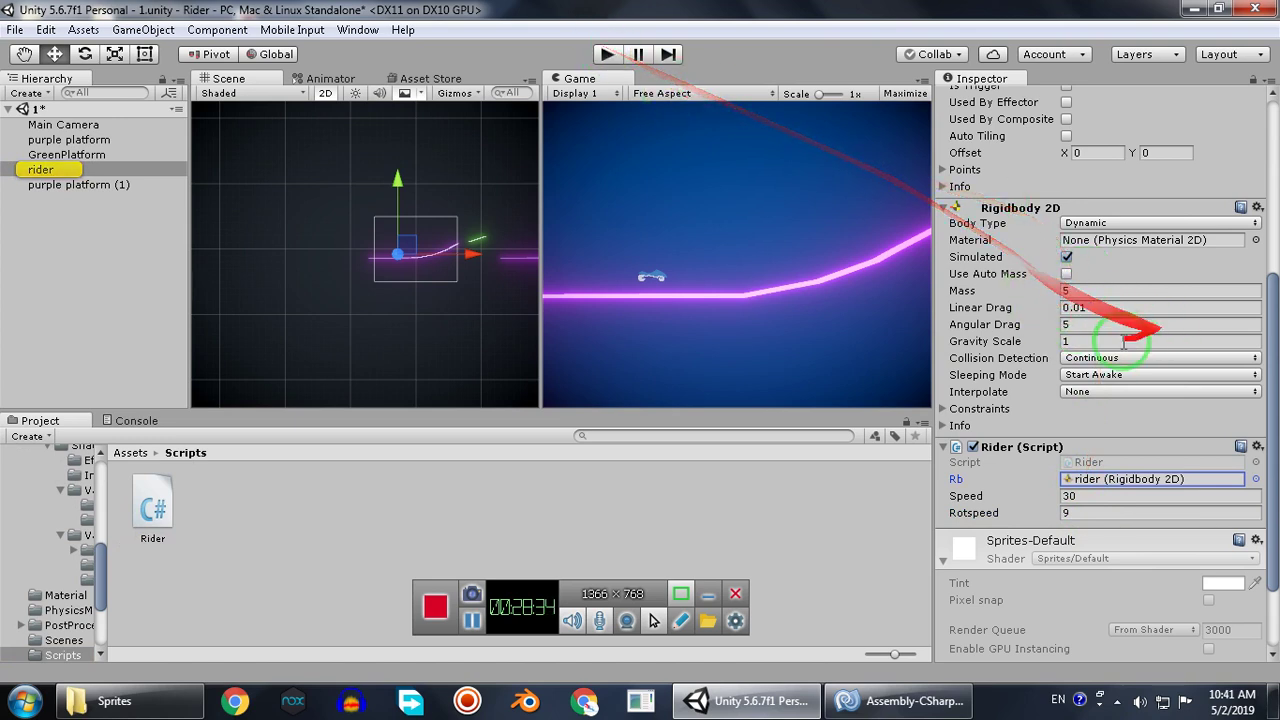
{"action": "left_click", "coordinate": [1055, 326]}
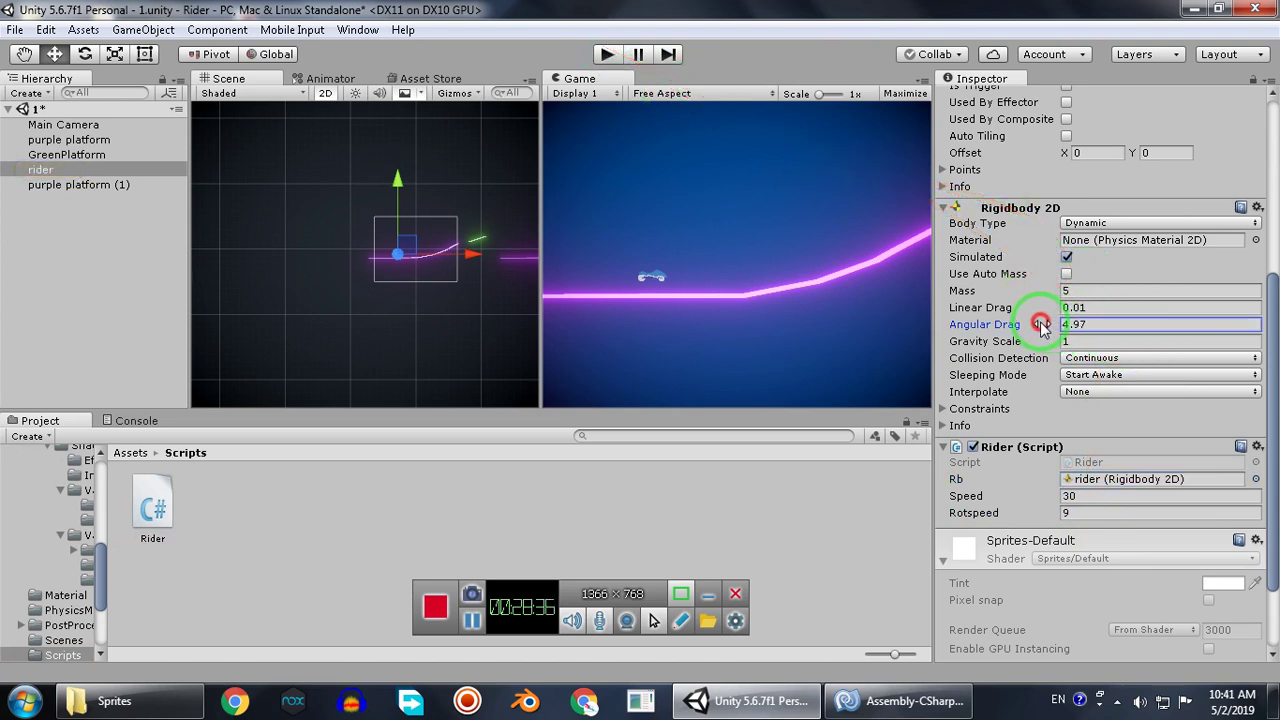
{"action": "left_click_drag", "start_coordinate": [1017, 325], "coordinate": [965, 330]}
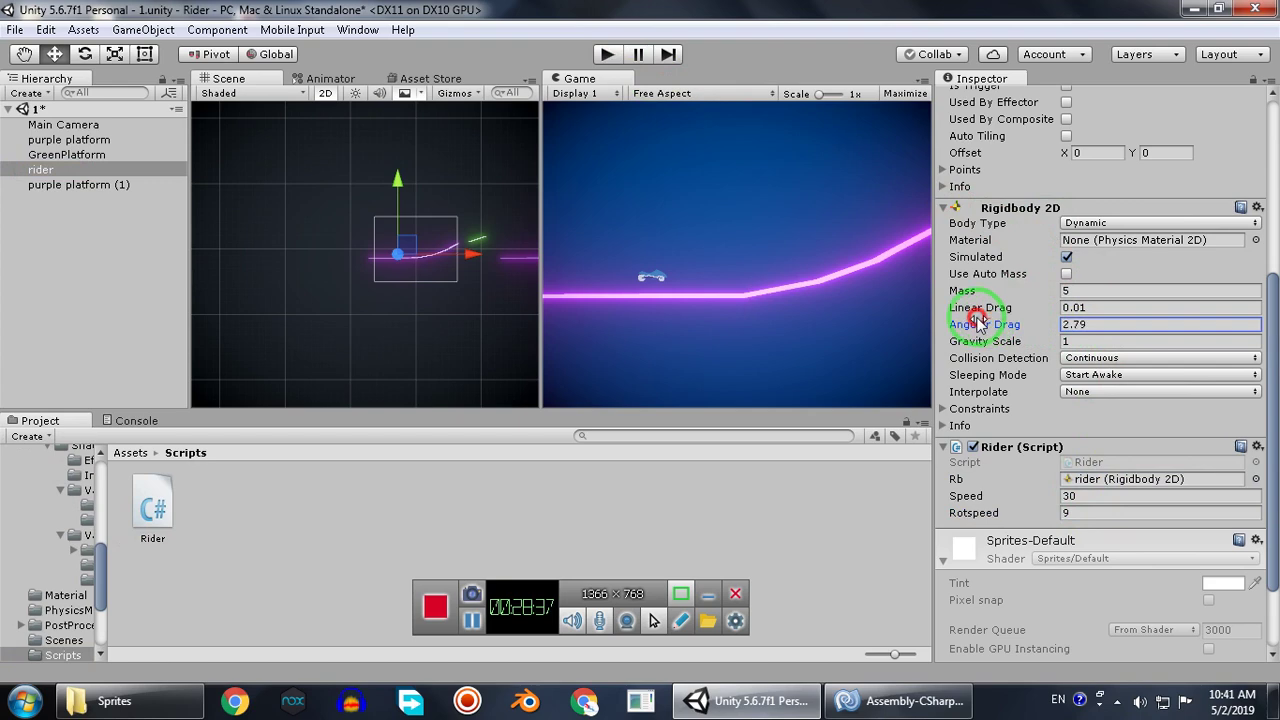
Run the game and lift the rider above the platforms in the Scene view to test its fall and rotation.
{"action": "left_click", "coordinate": [609, 55]}
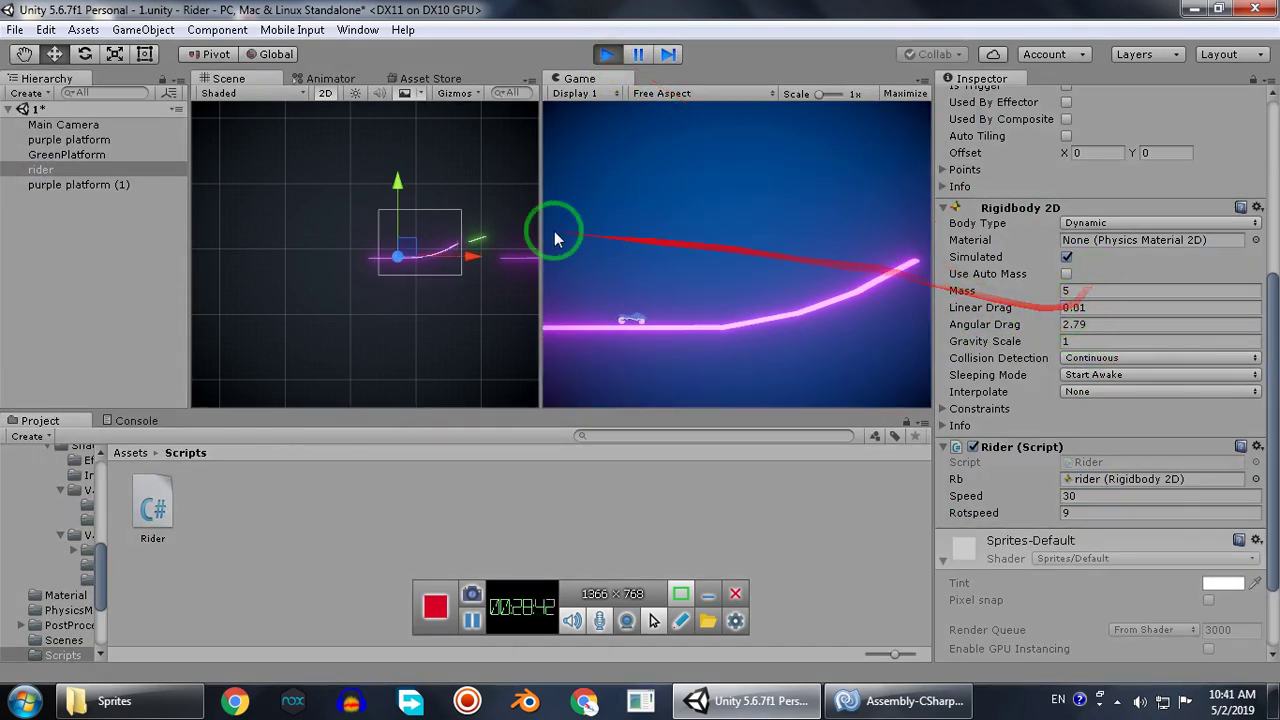
{"action": "left_click_drag", "start_coordinate": [396, 180], "coordinate": [403, 90]}
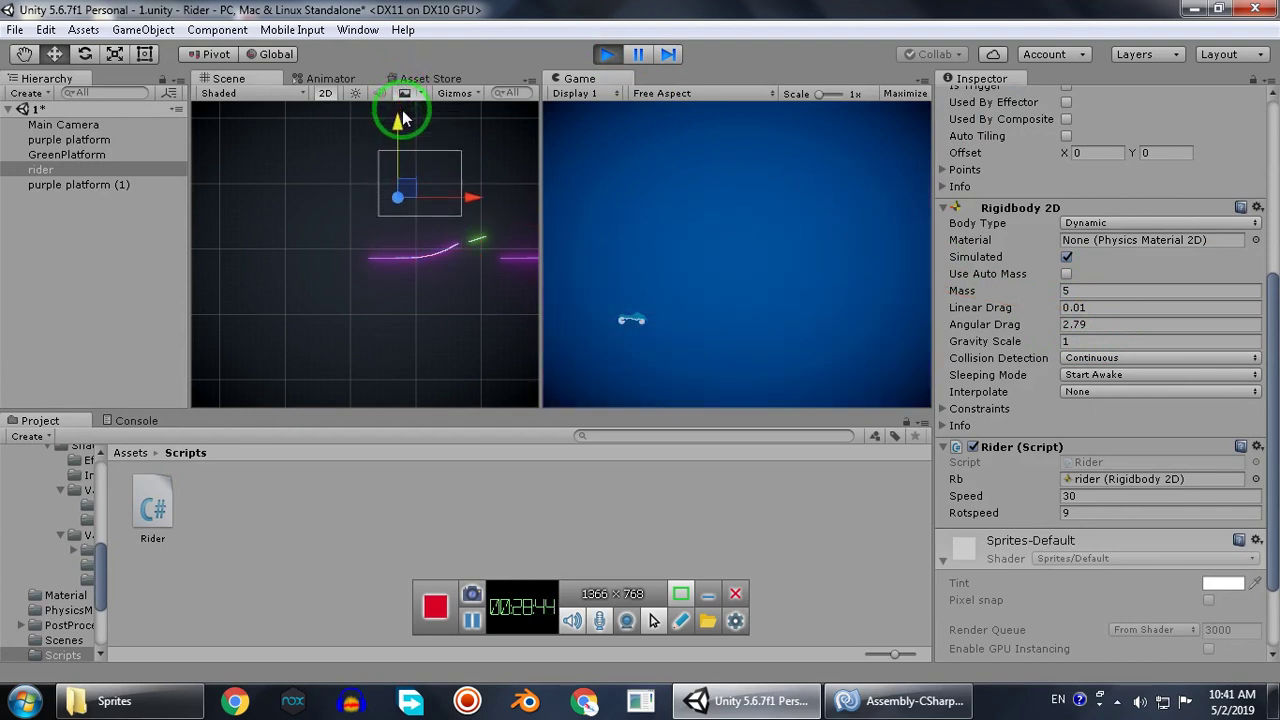
{"action": "left_click_drag", "start_coordinate": [397, 157], "coordinate": [700, 260]}
{"action": "left_click", "coordinate": [700, 254]}
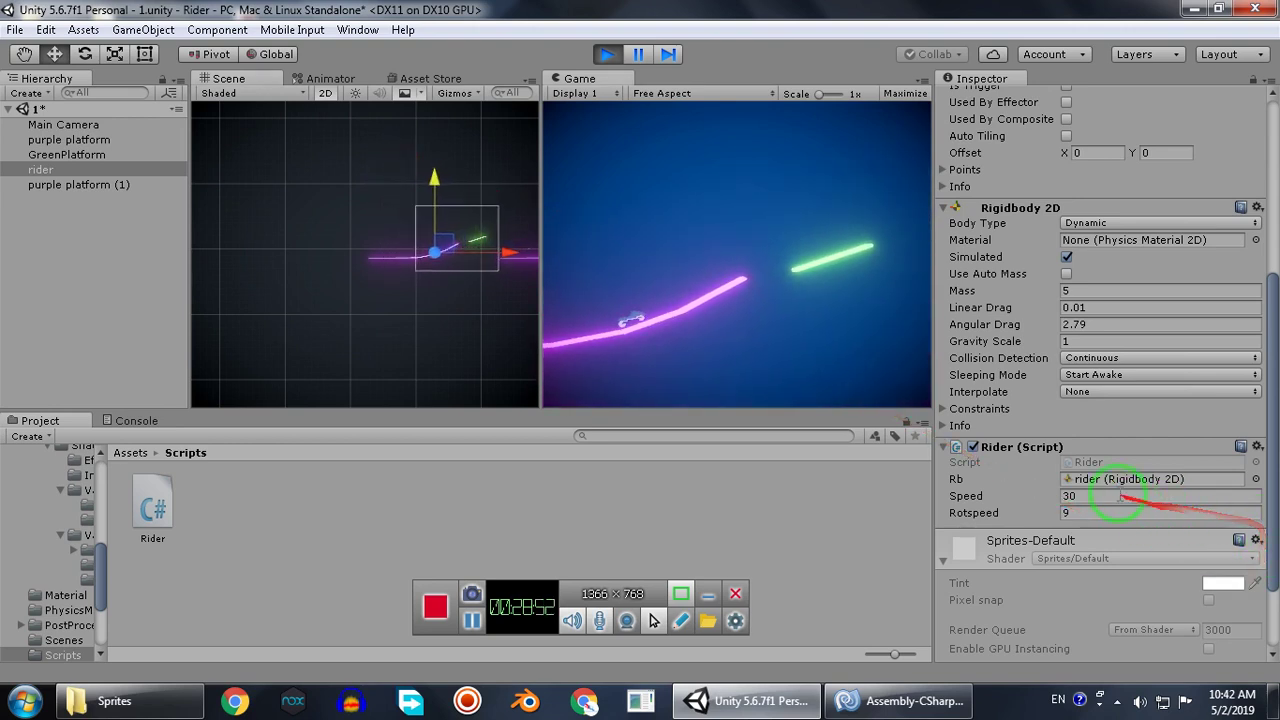
Try an Angular Drag of 5 on the rider in play mode over two test runs, stopping the game after each.
{"action": "left_click", "coordinate": [1103, 324]}
{"action": "type", "text": "5"}
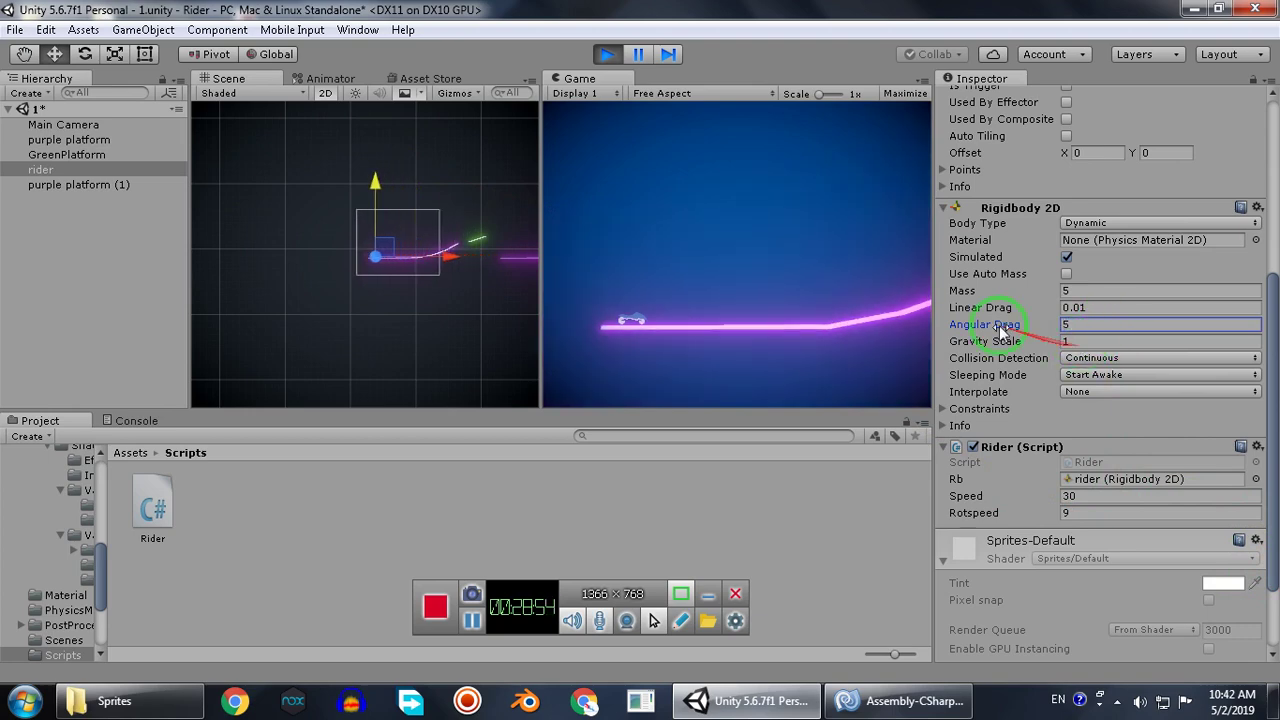
{"action": "left_click_drag", "start_coordinate": [837, 268], "coordinate": [647, 120]}
{"action": "left_click", "coordinate": [607, 54]}
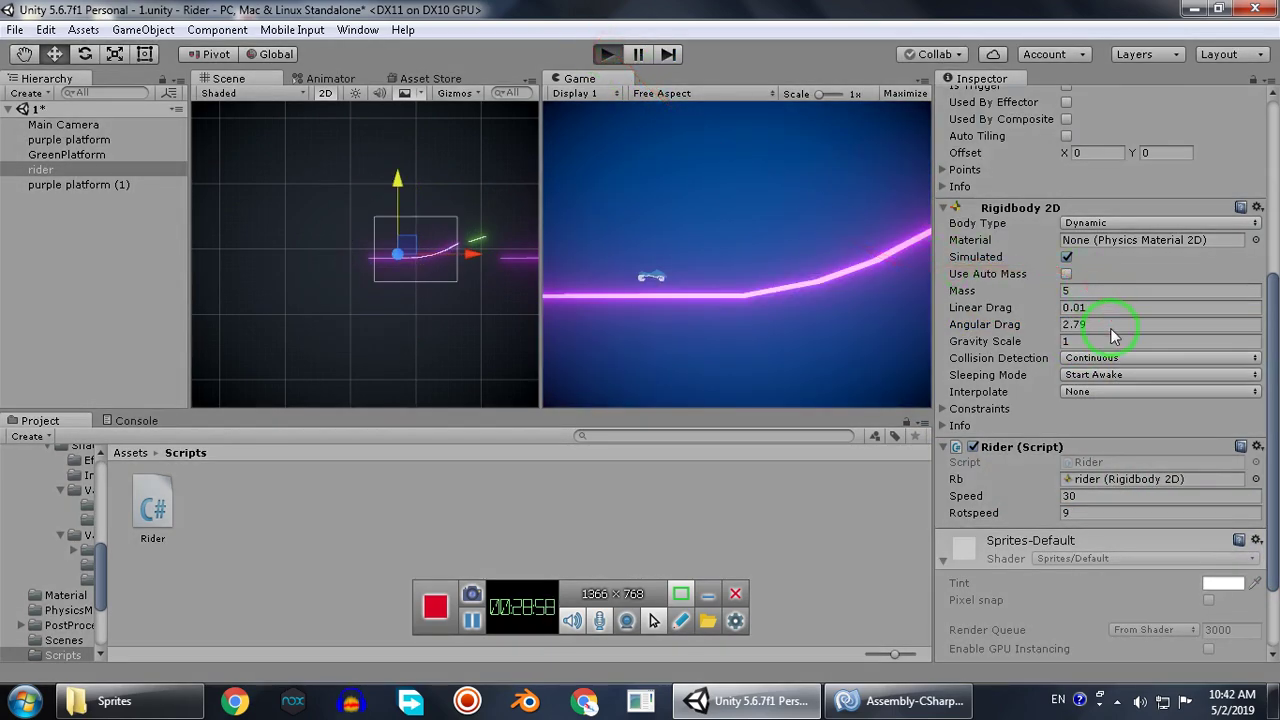
{"action": "key", "text": "ctrl+p"}
{"action": "left_click", "coordinate": [1110, 326]}
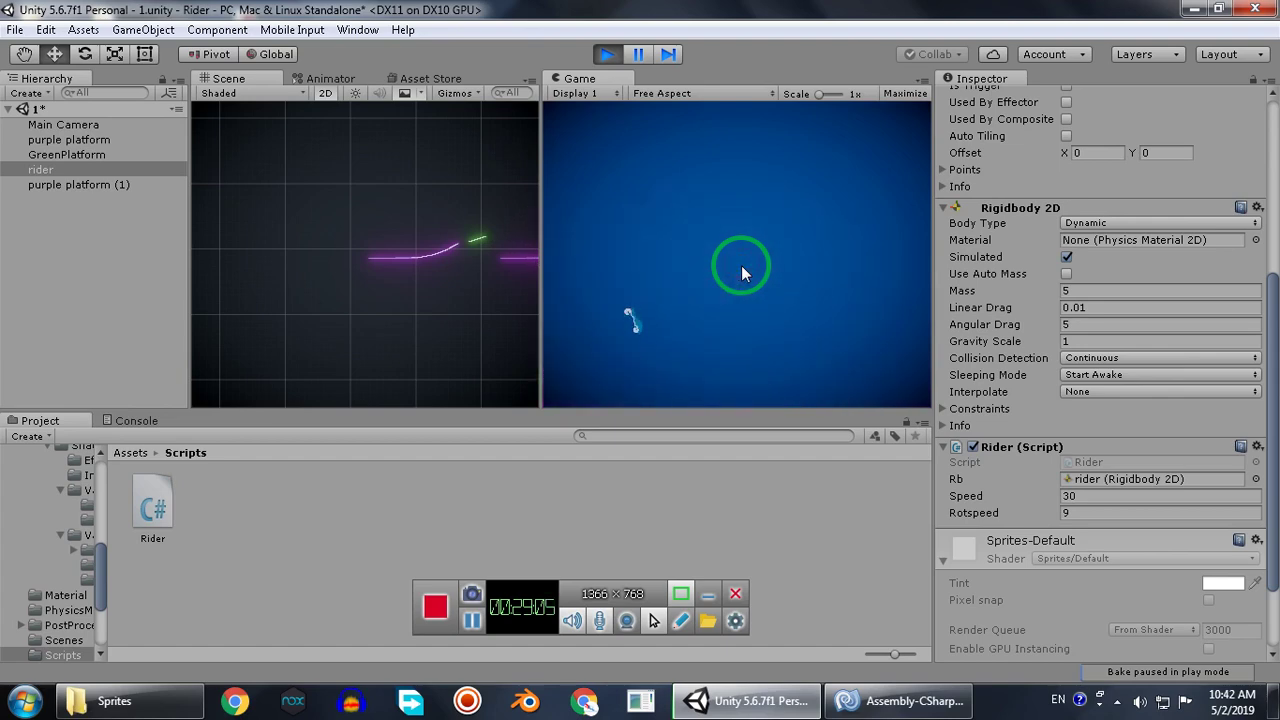
{"action": "left_click", "coordinate": [607, 54]}
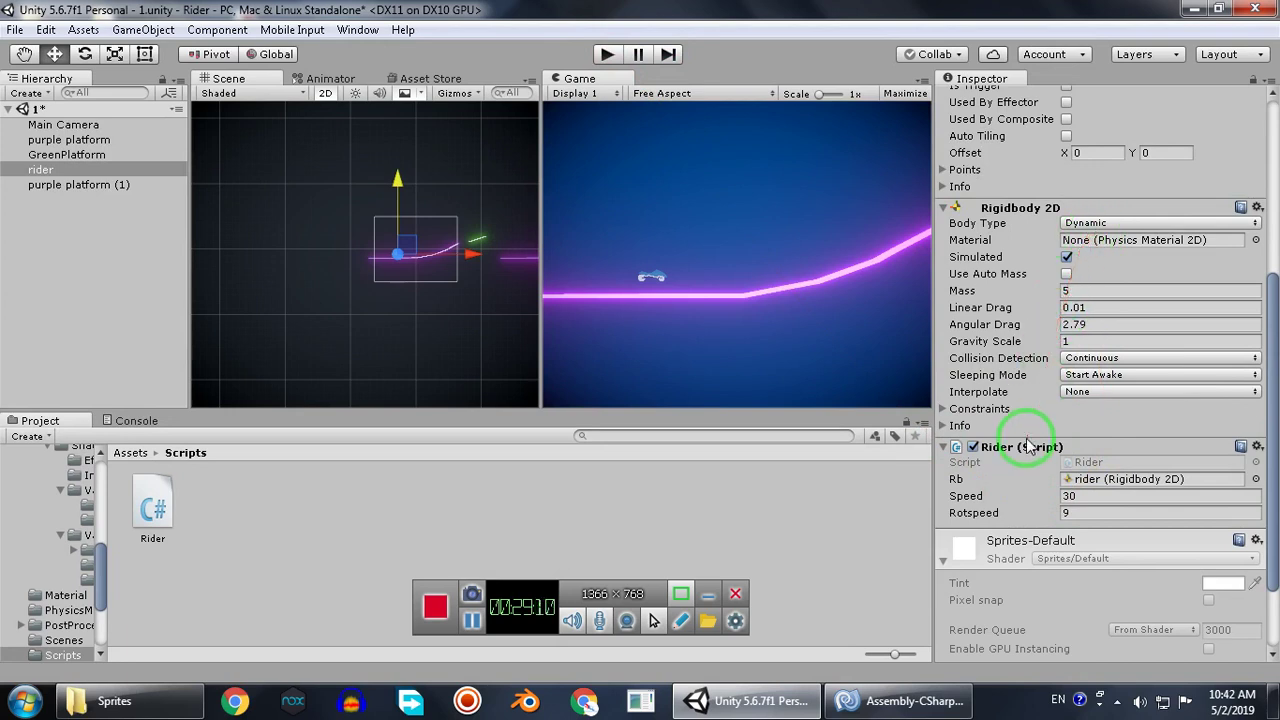
{"action": "left_click", "coordinate": [1083, 393]}
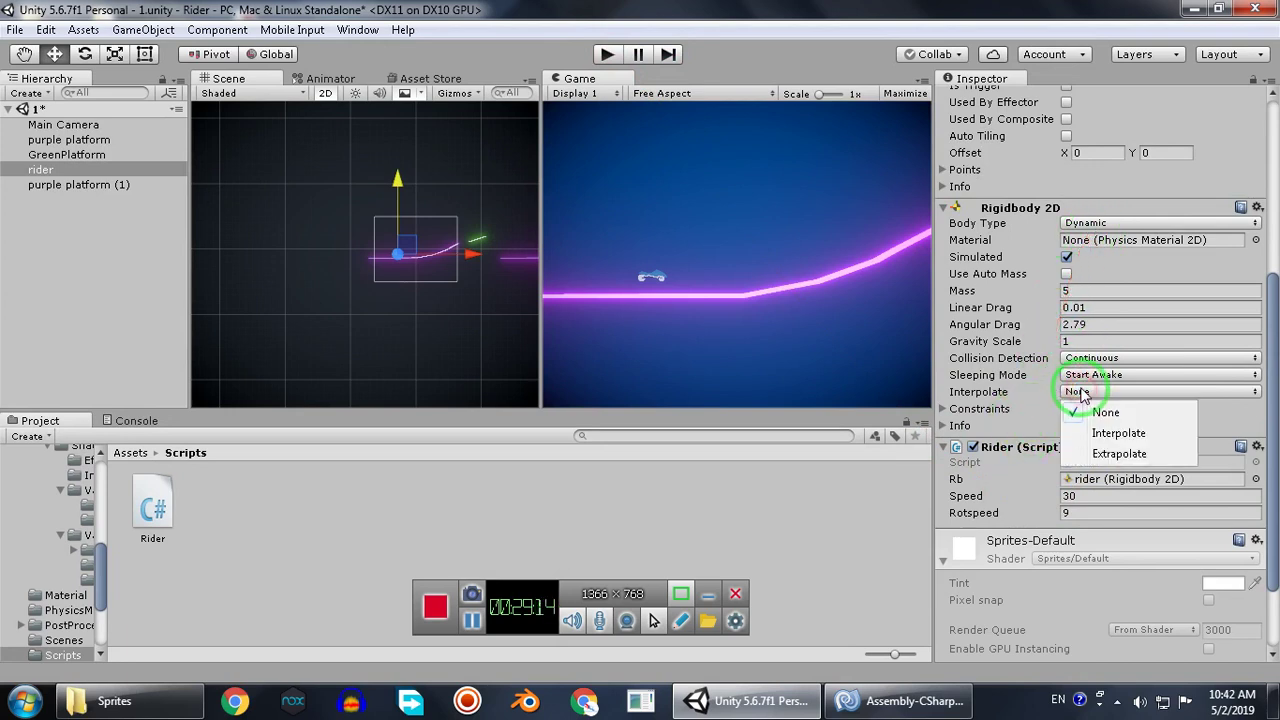
{"action": "left_click", "coordinate": [754, 484]}
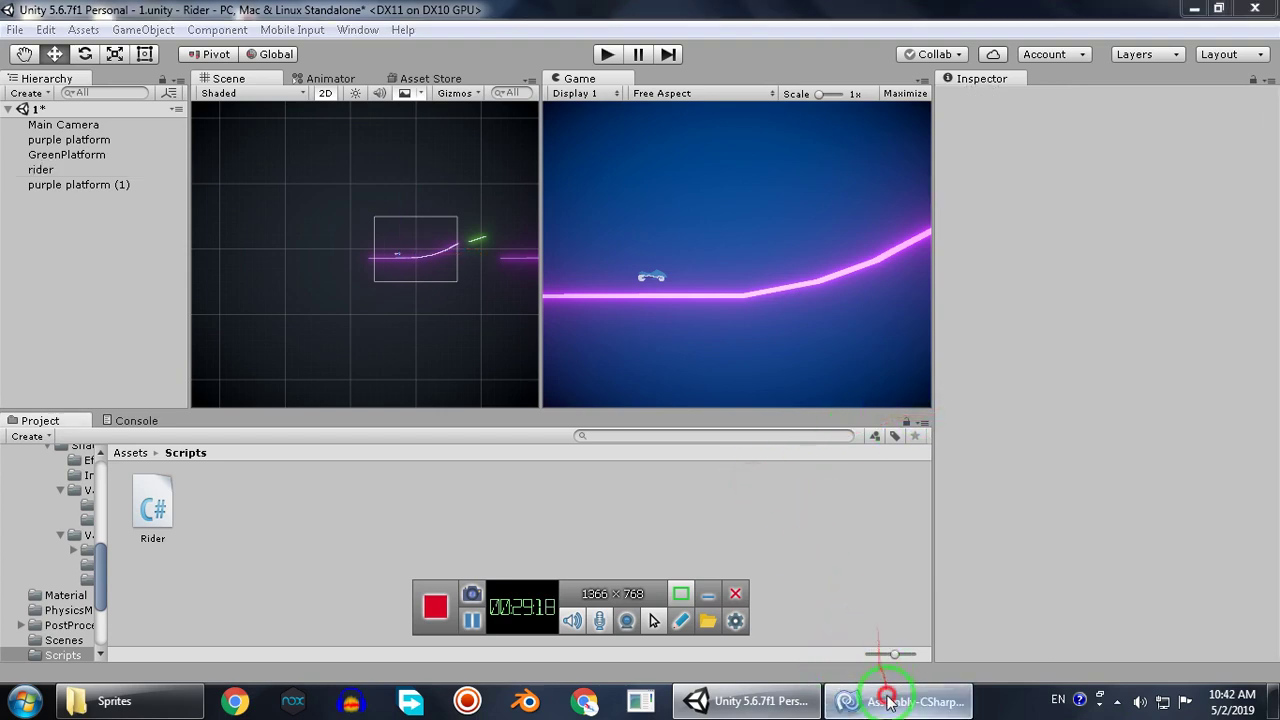
Switch to MonoDevelop and review the whole Rider script, from its variables to the collision methods.
{"action": "left_click", "coordinate": [886, 699]}
{"action": "left_click", "coordinate": [849, 523]}
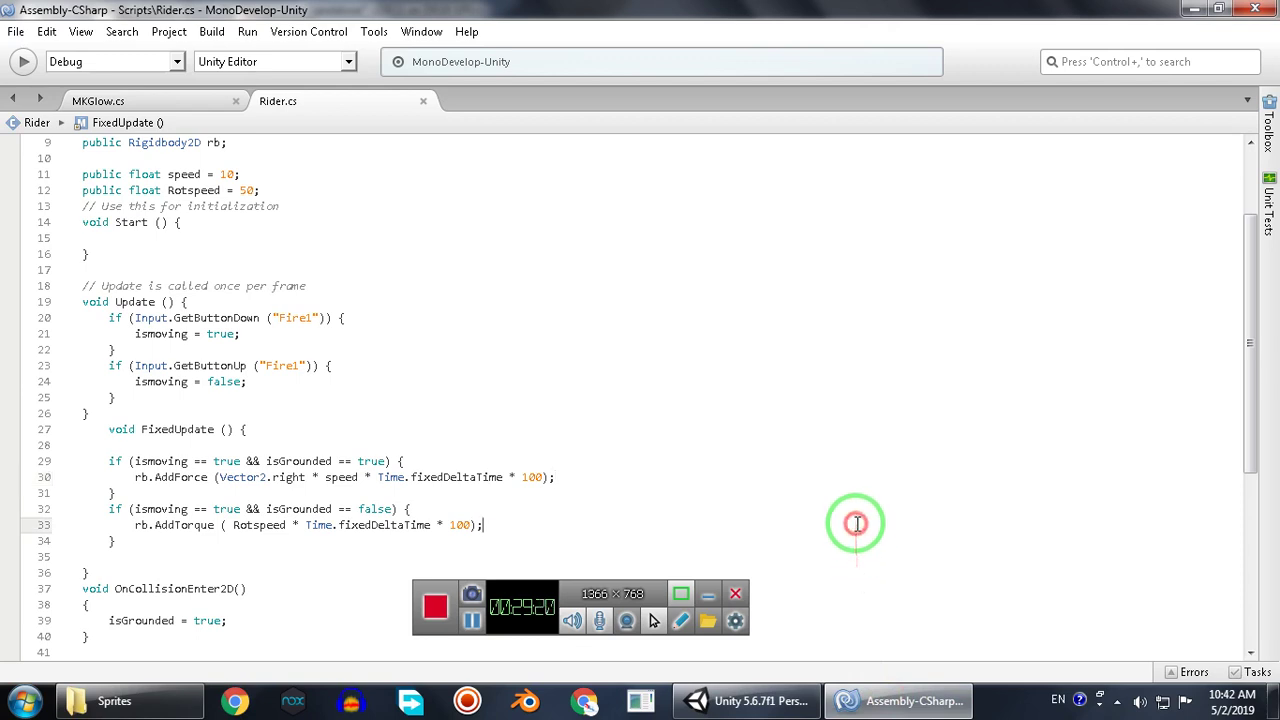
{"action": "left_click_drag", "start_coordinate": [1246, 372], "coordinate": [523, 509]}
{"action": "left_click_drag", "start_coordinate": [214, 557], "coordinate": [12, 100]}
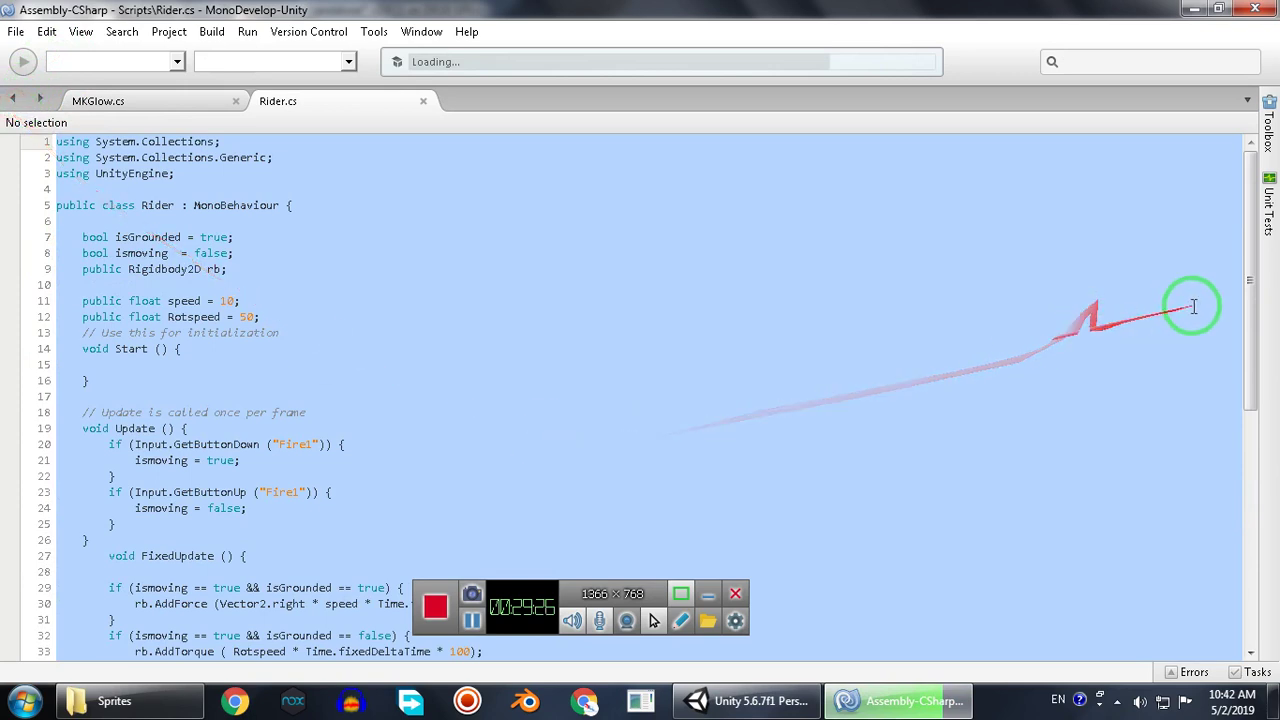
{"action": "left_click_drag", "start_coordinate": [1254, 294], "coordinate": [1200, 431]}
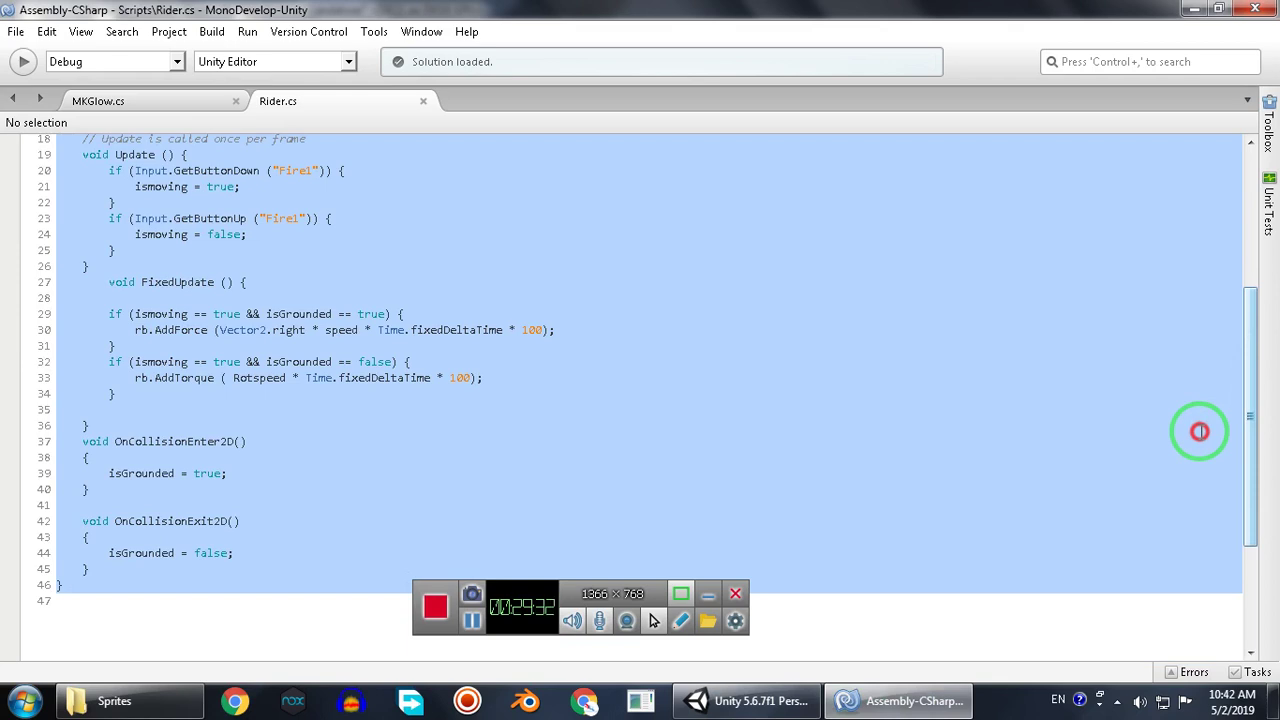
{"action": "left_click_drag", "start_coordinate": [1200, 431], "coordinate": [1200, 432]}
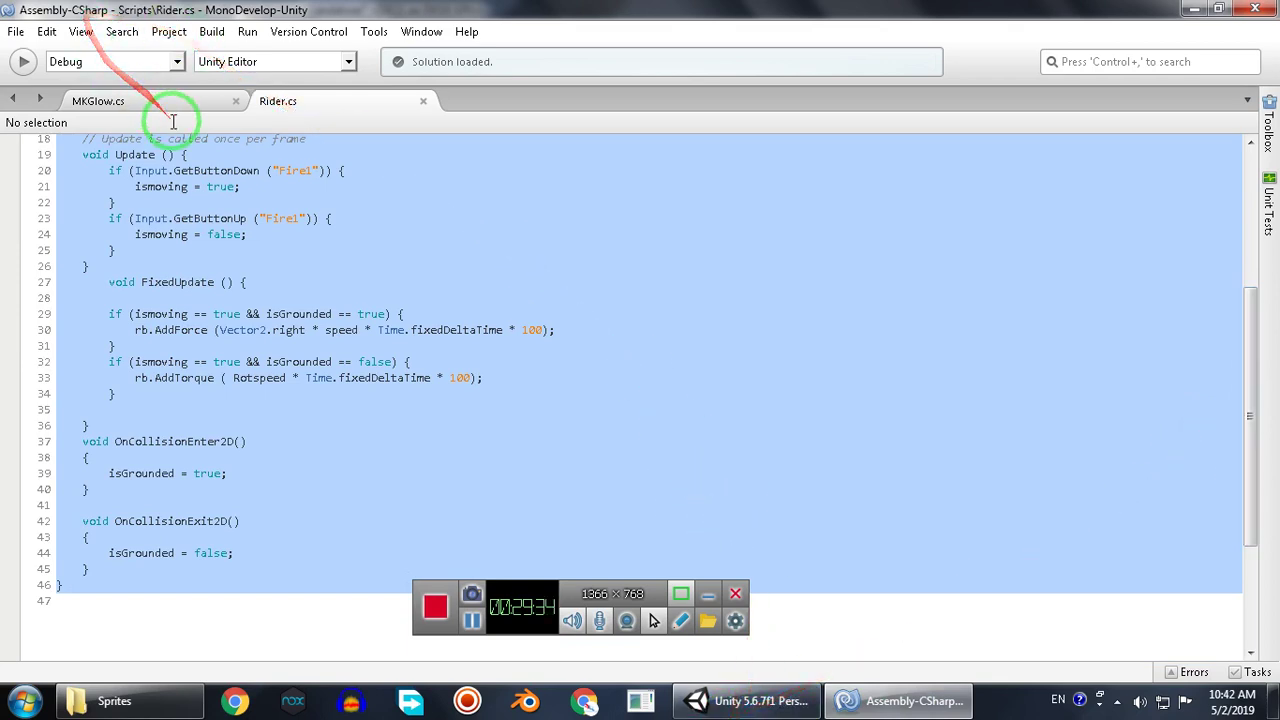
Return to Unity and show the project's top-level Assets folder with its subfolders.
{"action": "left_click", "coordinate": [740, 700]}
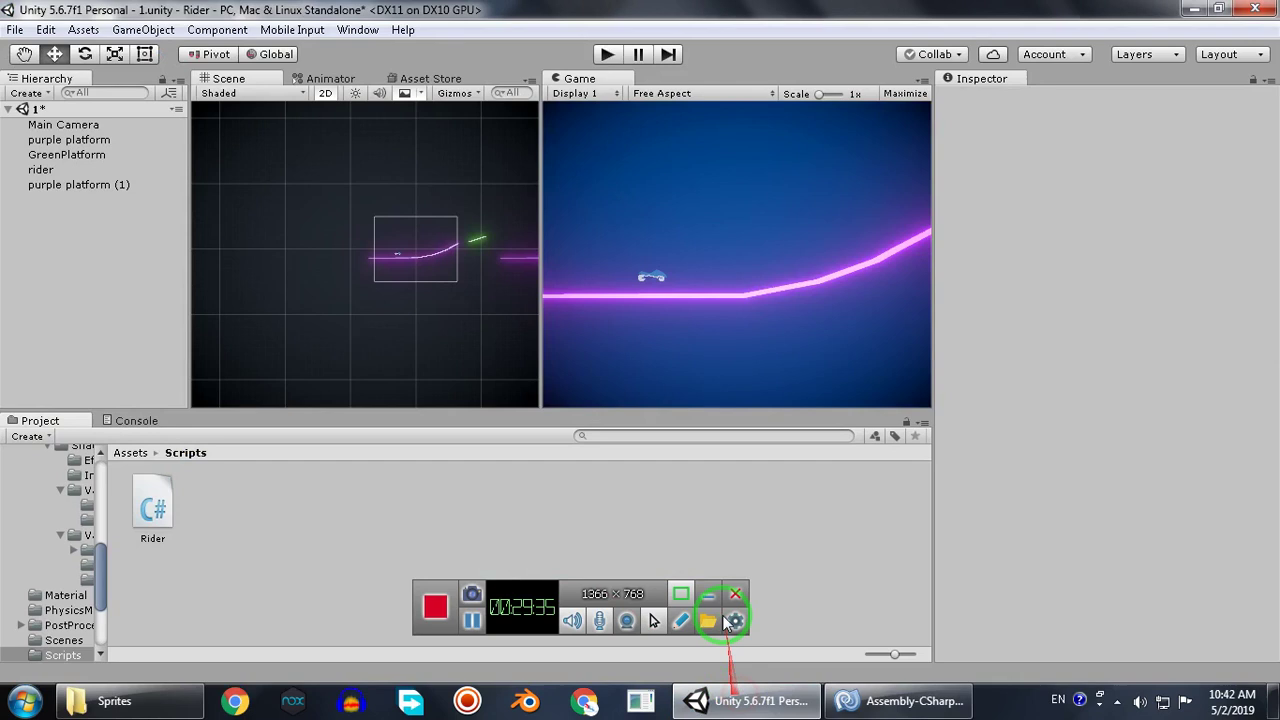
{"action": "left_click", "coordinate": [125, 452]}
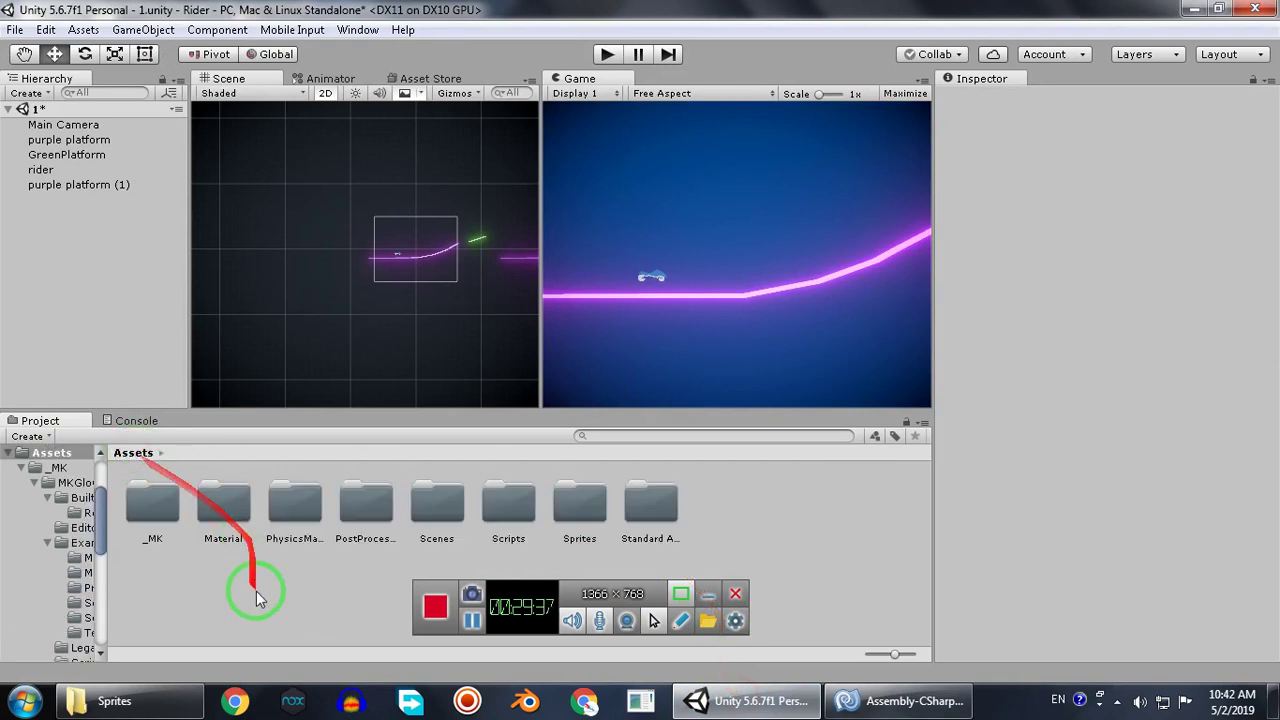
{"action": "left_click", "coordinate": [180, 541]}
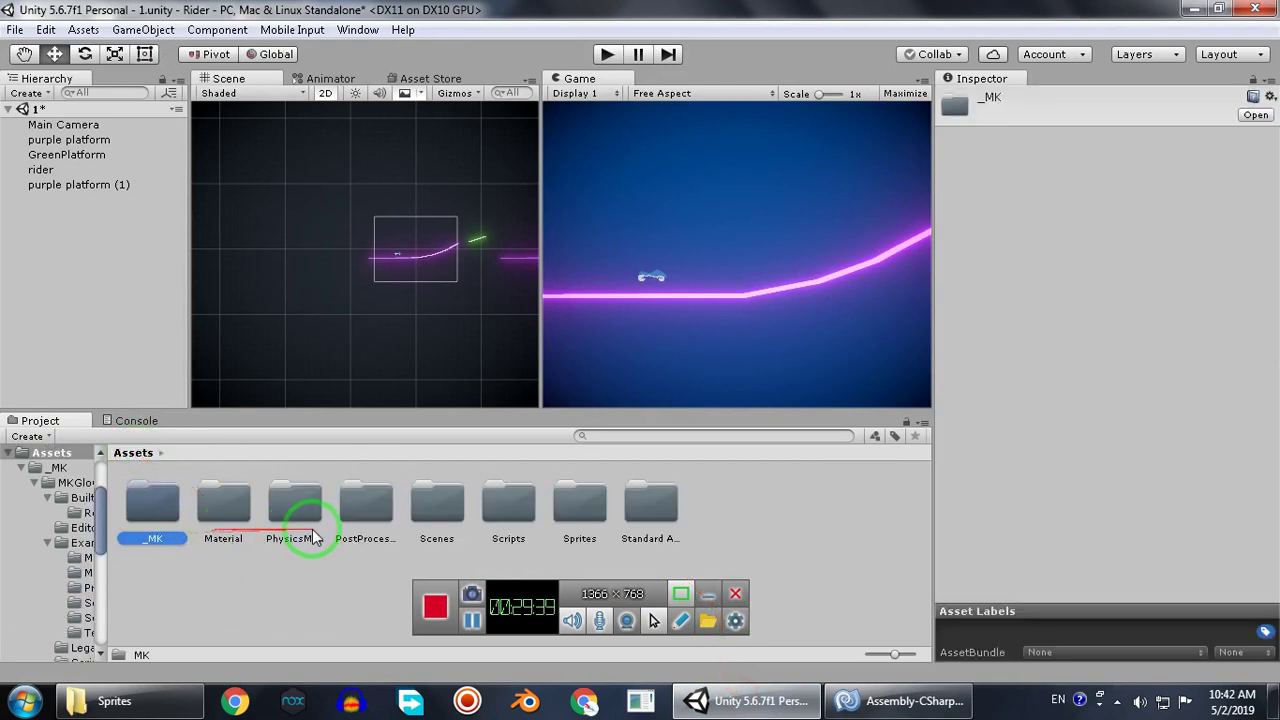
{"action": "left_click", "coordinate": [366, 530]}
{"action": "left_click", "coordinate": [148, 508]}
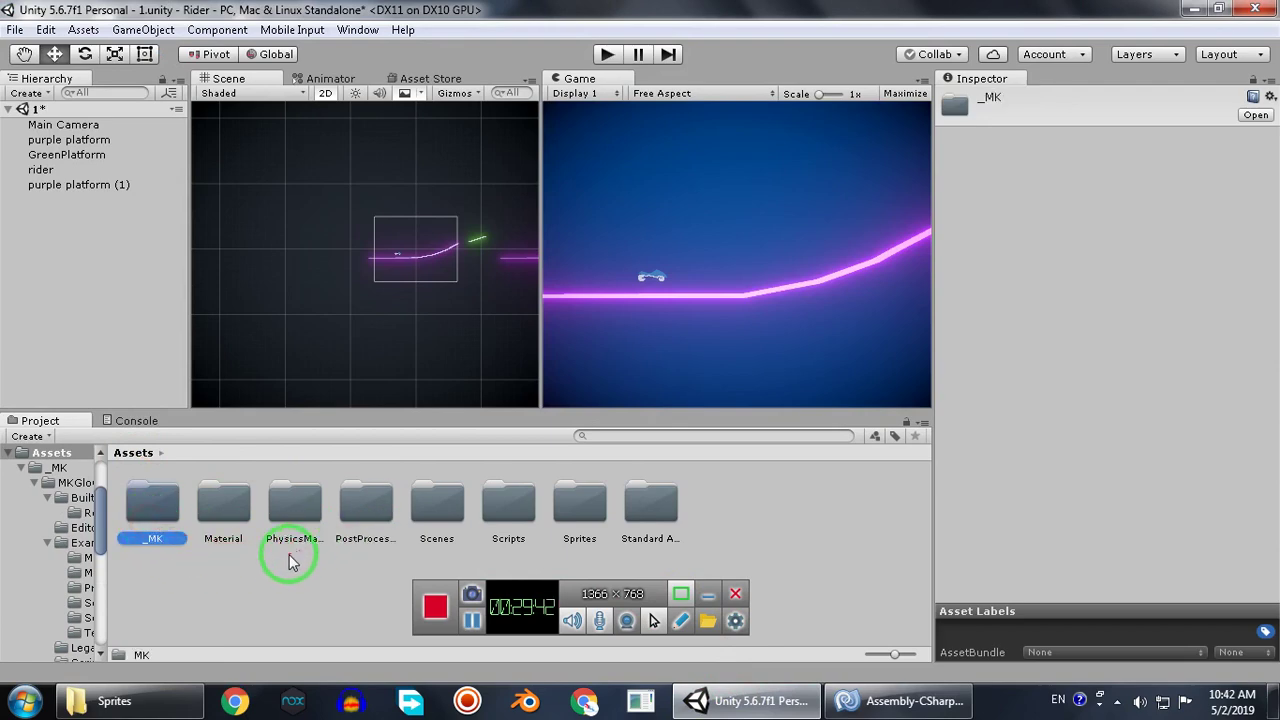
{"action": "left_click", "coordinate": [707, 620]}
{"action": "left_click", "coordinate": [794, 209]}
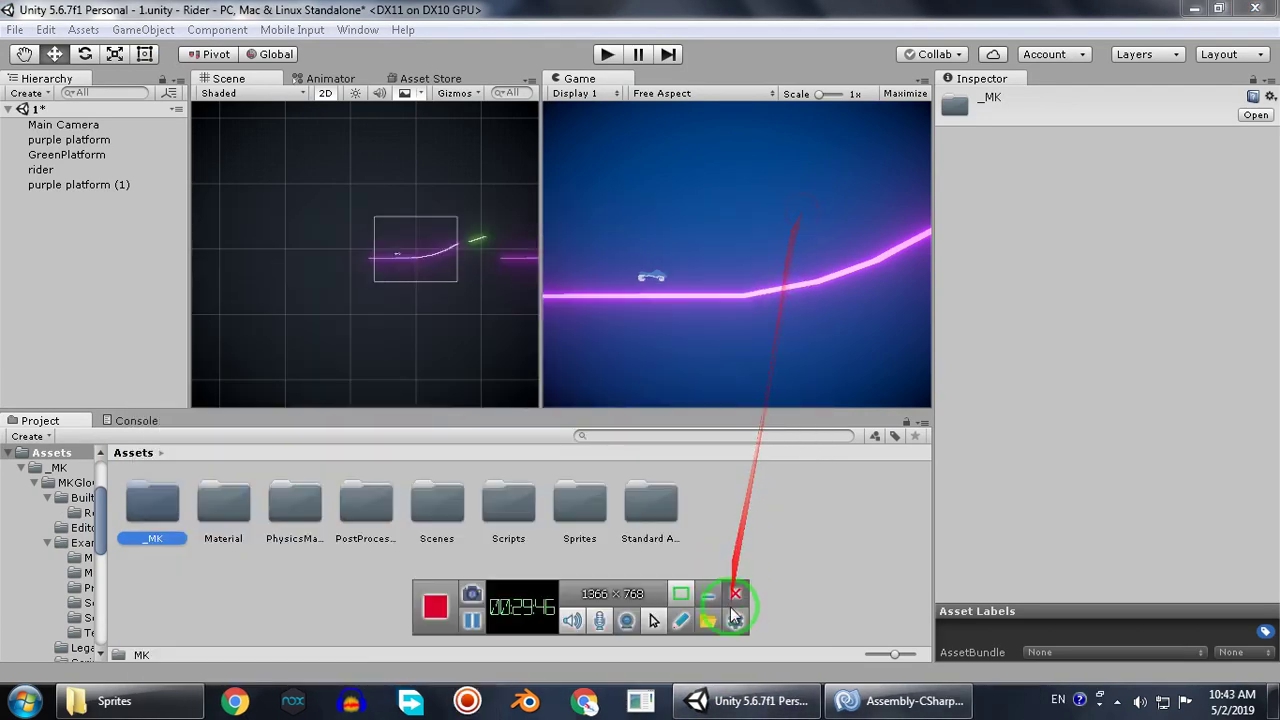
{"action": "left_click", "coordinate": [735, 620]}
{"action": "left_click", "coordinate": [799, 425]}
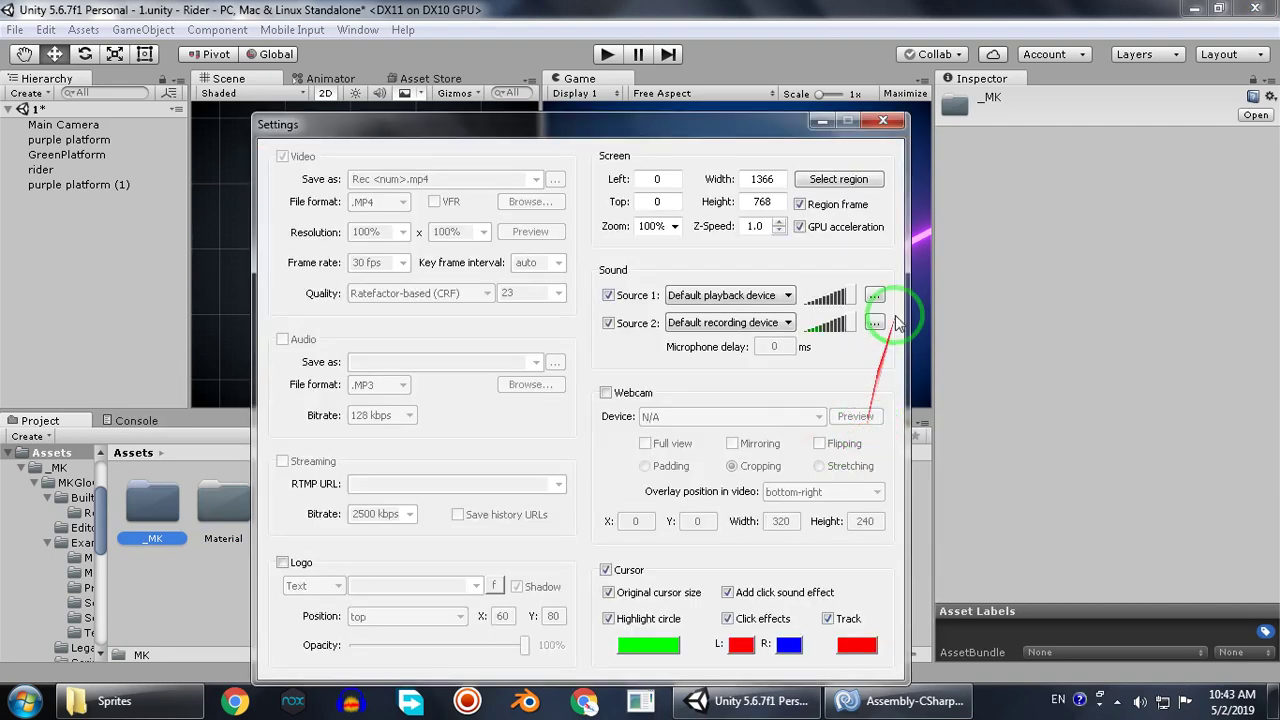
{"action": "left_click", "coordinate": [882, 122]}
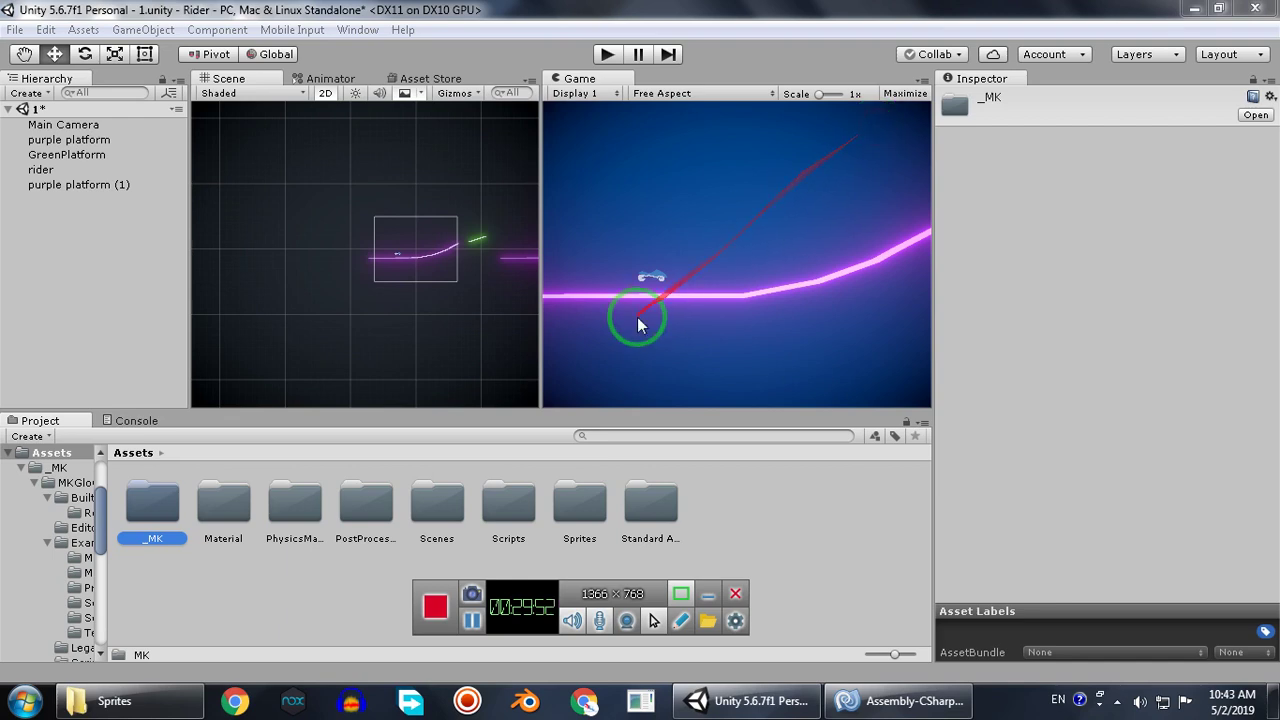
Examine the rider and platform layout in the Scene view, along with the folders in Assets.
{"action": "left_click", "coordinate": [346, 317]}
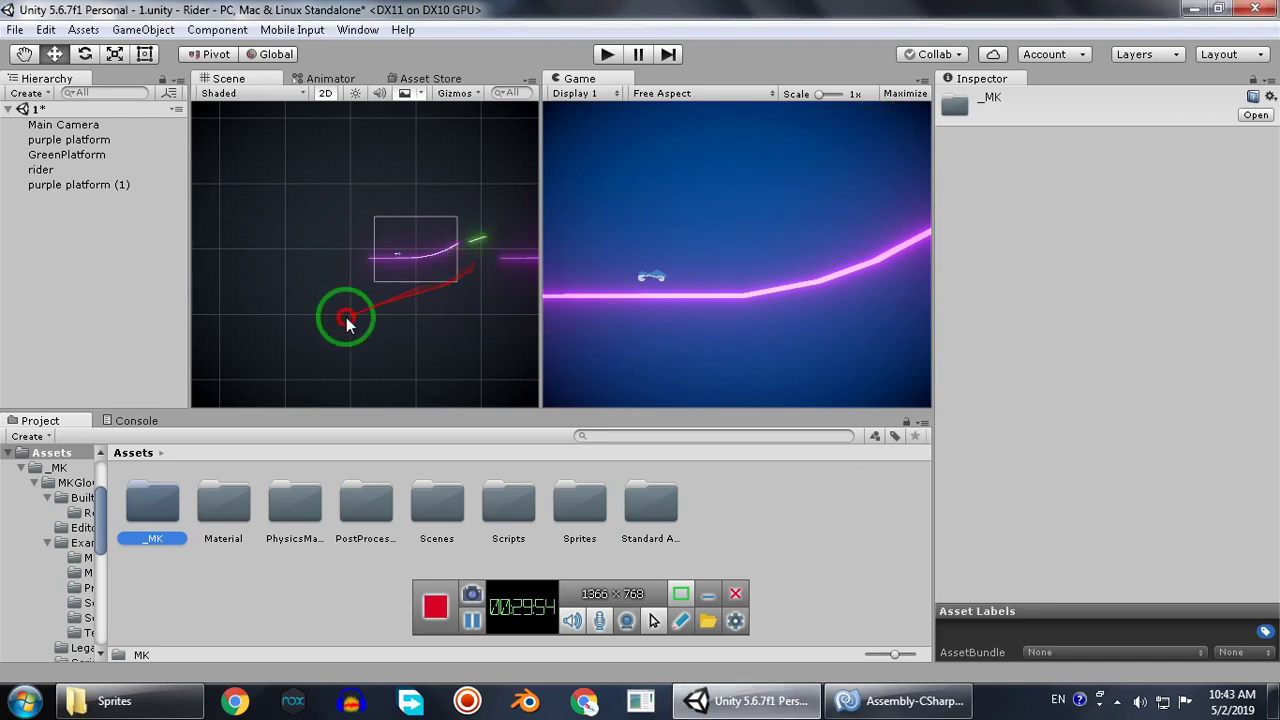
{"action": "scroll", "coordinate": [372, 306], "scroll_direction": "up", "scroll_amount": 7}
{"action": "scroll", "coordinate": [446, 257], "scroll_direction": "up", "scroll_amount": 6}
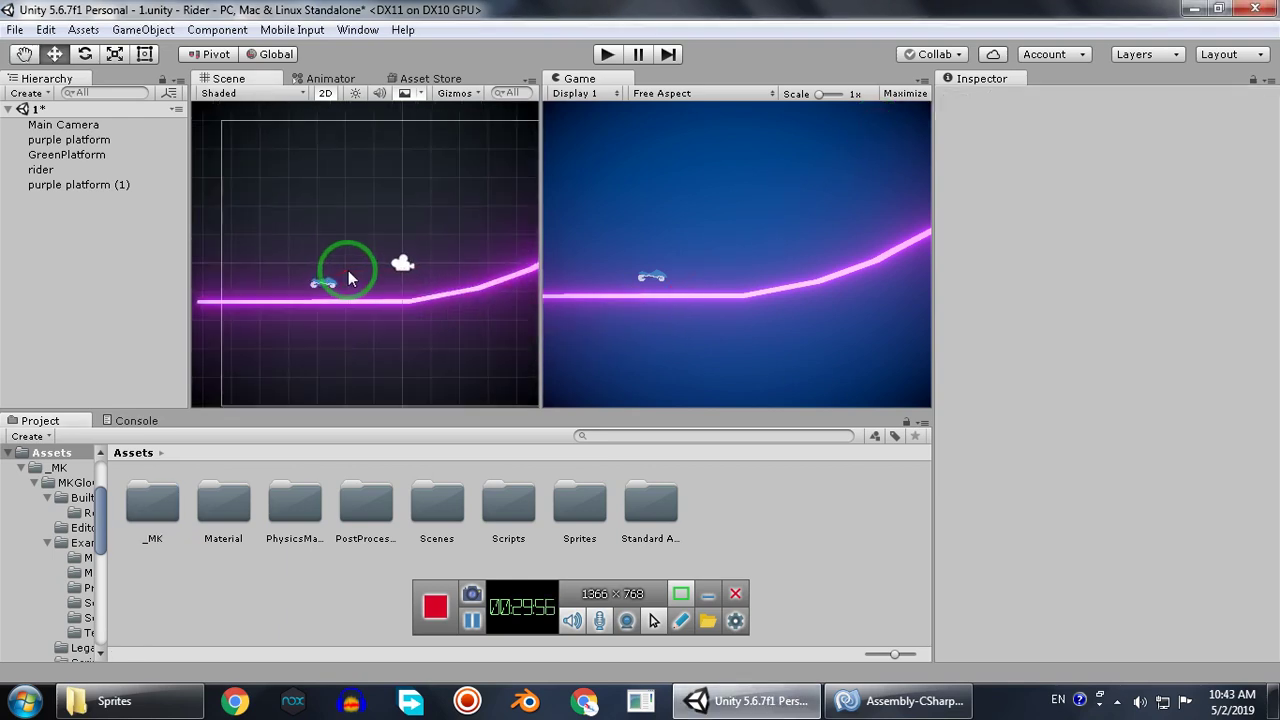
{"action": "scroll", "coordinate": [370, 250], "scroll_direction": "down", "scroll_amount": 4}
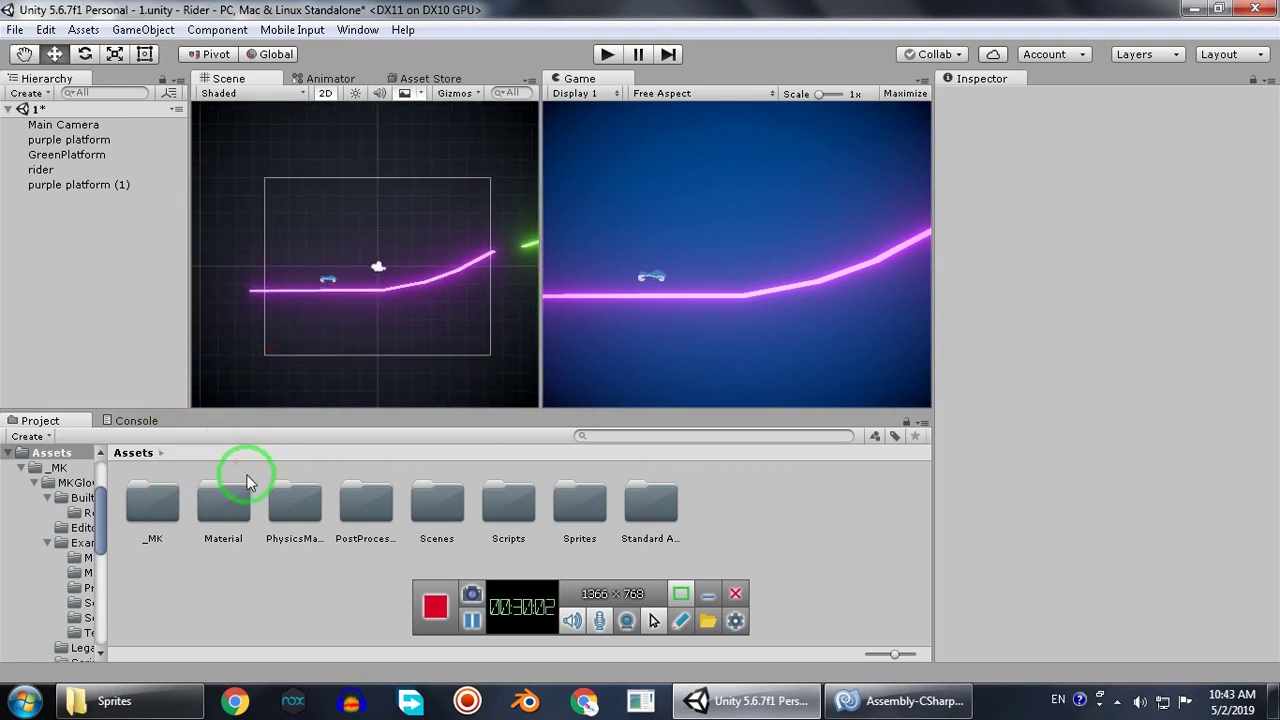
{"action": "left_click", "coordinate": [182, 518]}
{"action": "left_click", "coordinate": [293, 500]}
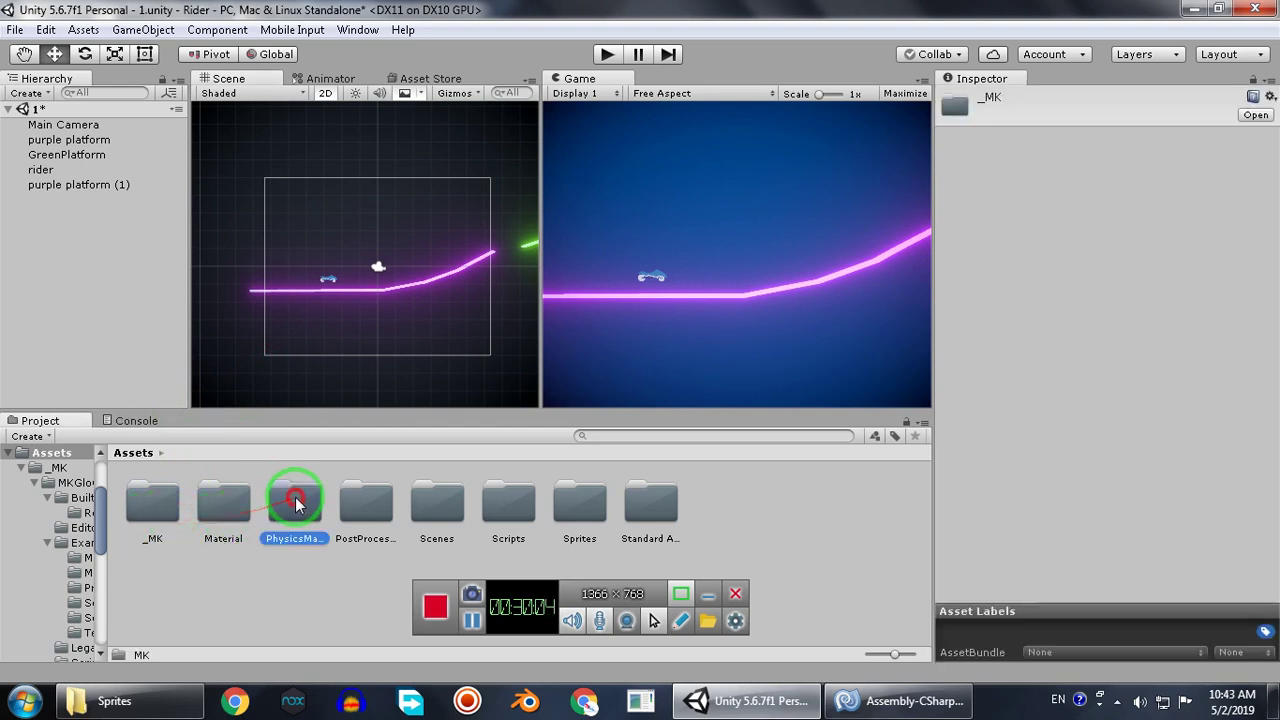
{"action": "left_click", "coordinate": [345, 500]}
{"action": "left_click", "coordinate": [230, 562]}
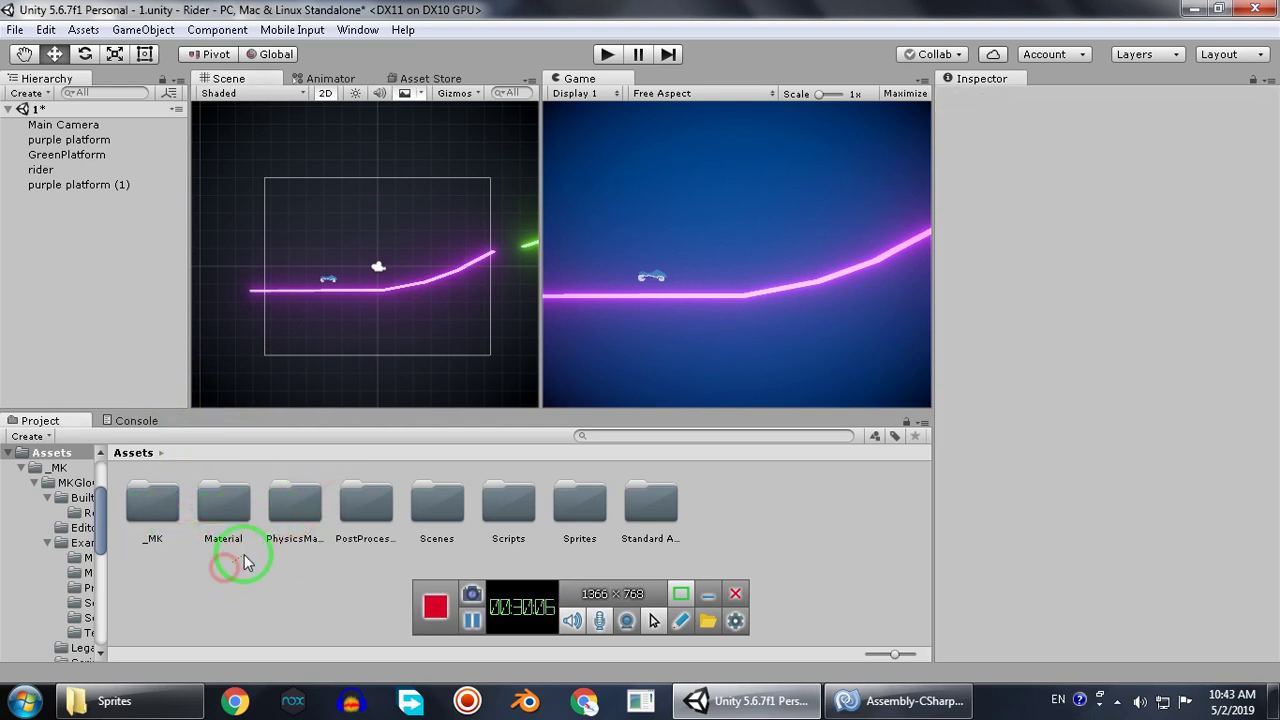
{"action": "scroll", "coordinate": [410, 311], "scroll_direction": "down", "scroll_amount": 6}
{"action": "middle_click_drag", "start_coordinate": [410, 313], "coordinate": [435, 240]}
{"action": "scroll", "coordinate": [351, 362], "scroll_direction": "up", "scroll_amount": 8}
{"action": "scroll", "coordinate": [435, 238], "scroll_direction": "up", "scroll_amount": 6}
{"action": "scroll", "coordinate": [386, 311], "scroll_direction": "down", "scroll_amount": 5}
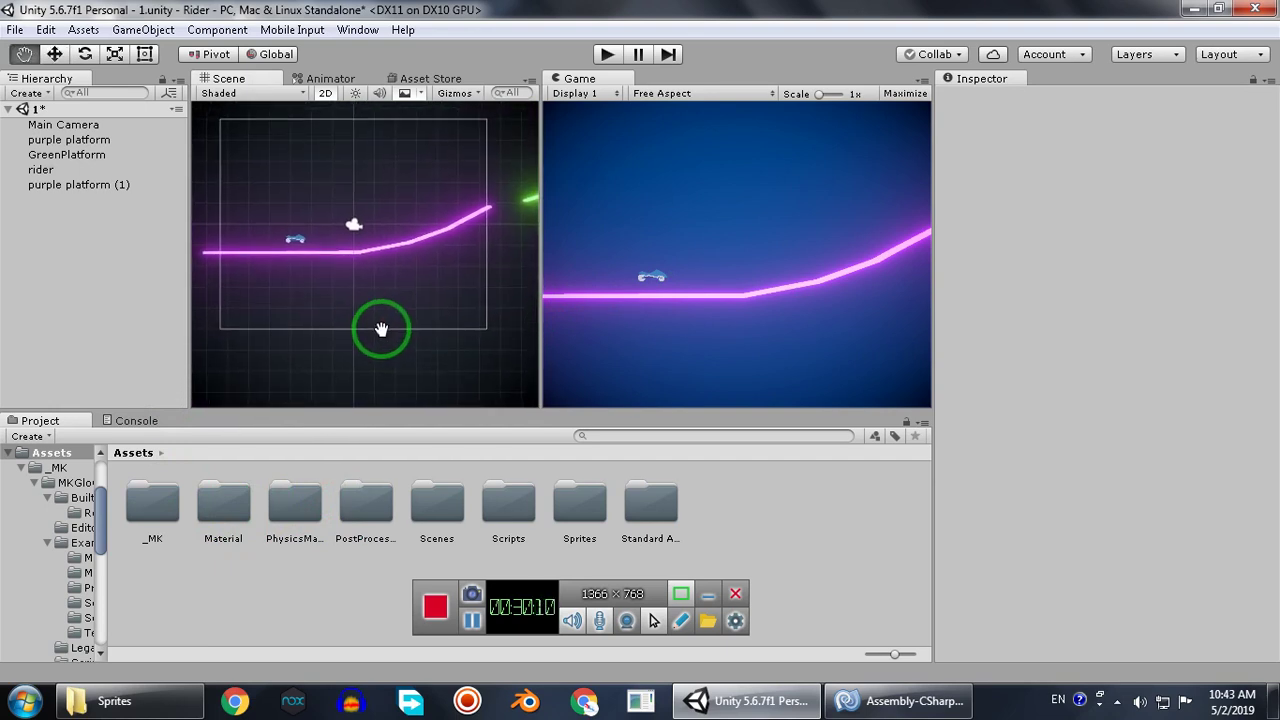
{"action": "scroll", "coordinate": [372, 330], "scroll_direction": "down", "scroll_amount": 4}
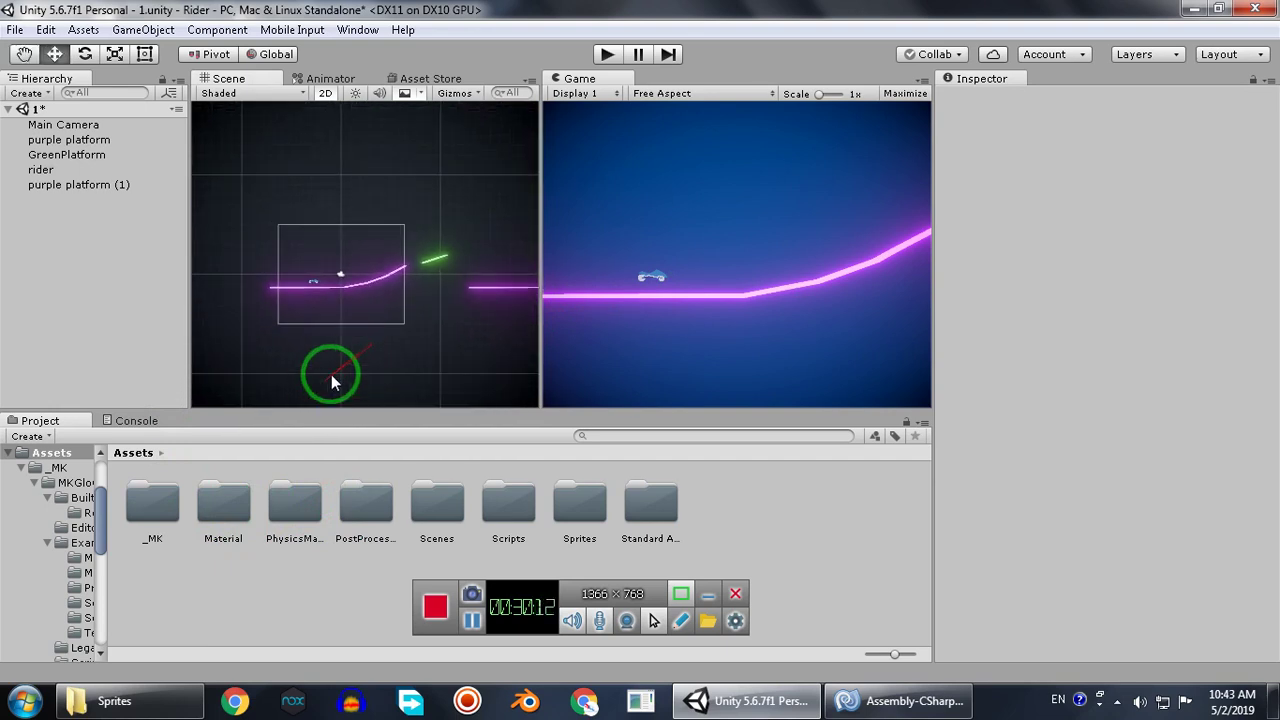
{"action": "middle_click_drag", "start_coordinate": [369, 331], "coordinate": [338, 355]}
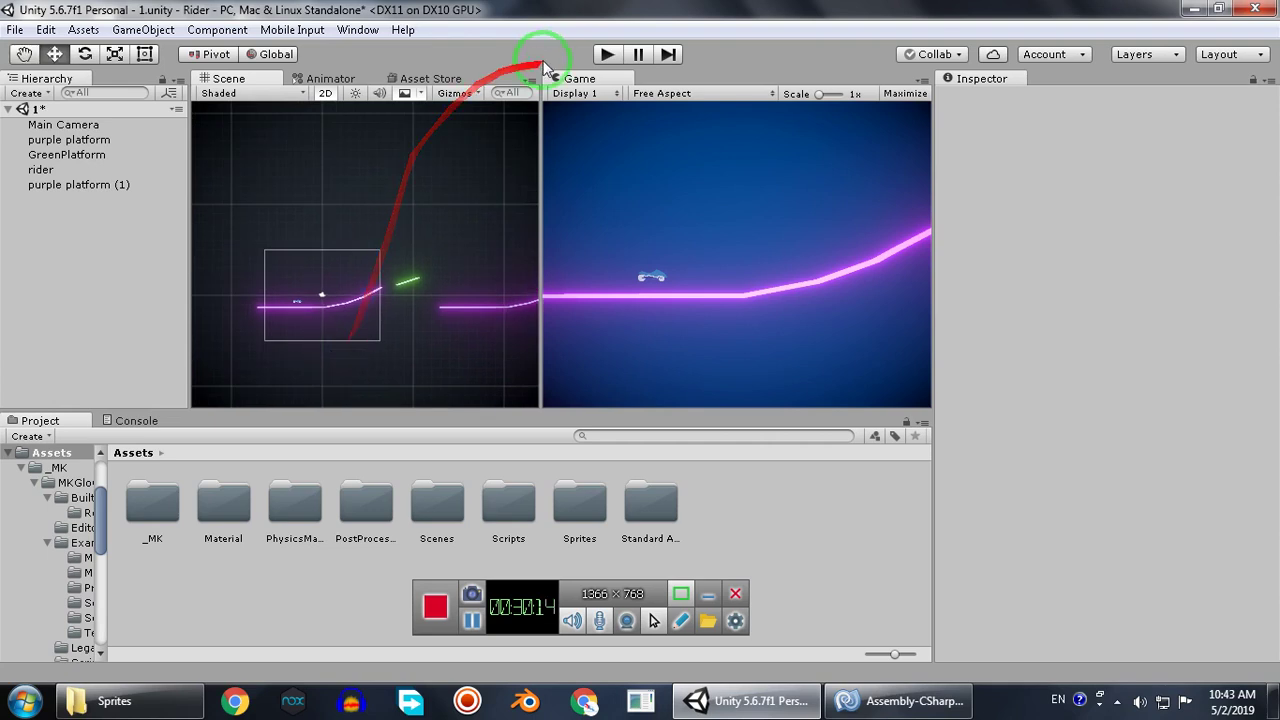
Run the game, drive the rider along the platforms and through the air as a final test, and stop it.
{"action": "left_click", "coordinate": [597, 55]}
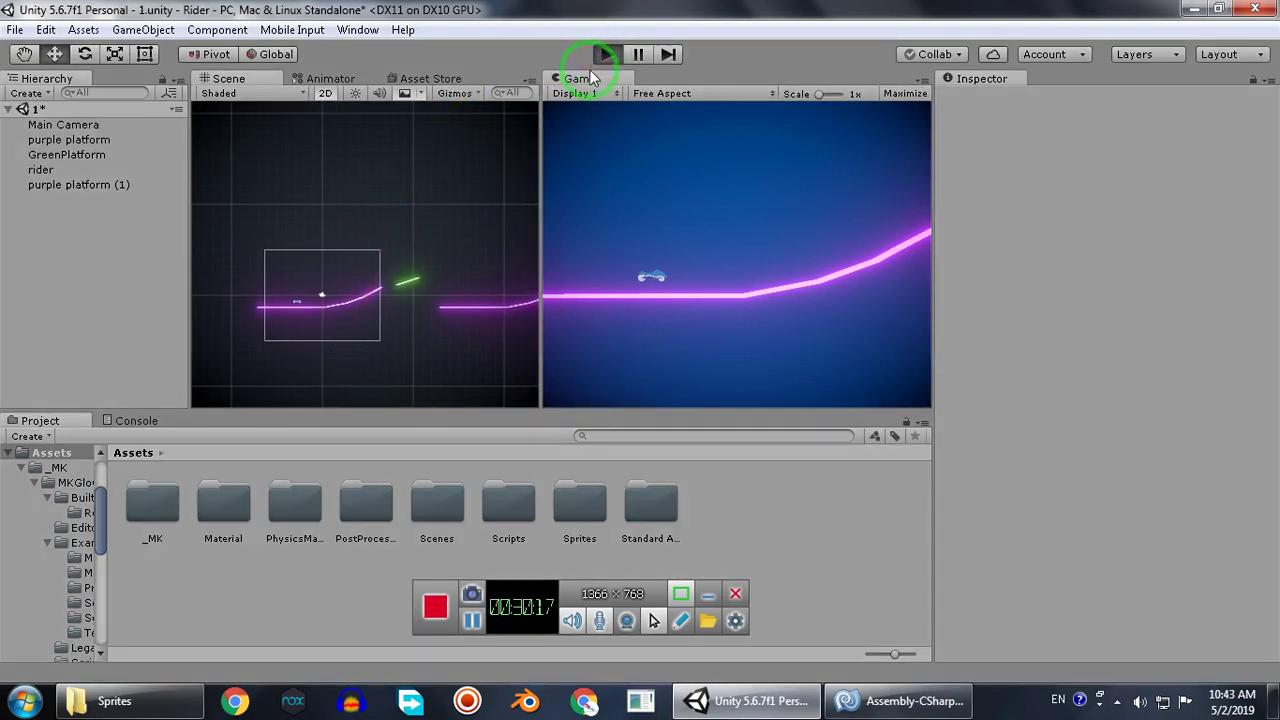
{"action": "left_click", "coordinate": [624, 232]}
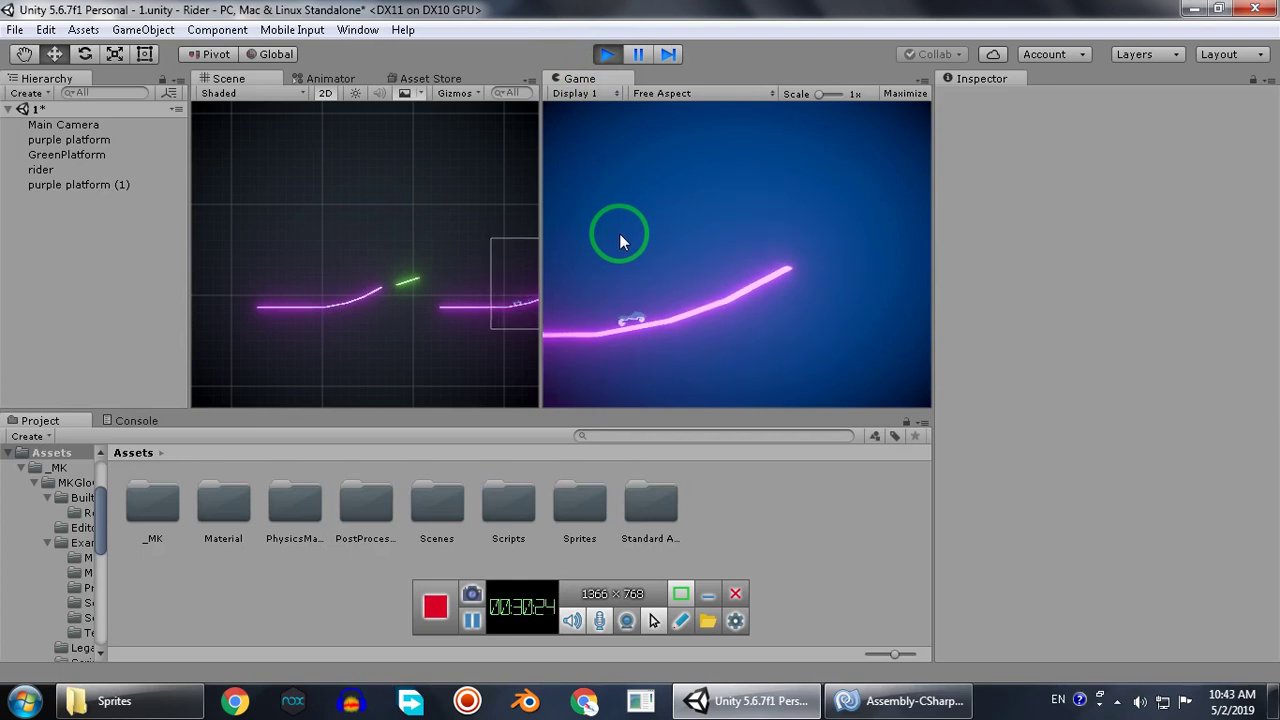
{"action": "left_click", "coordinate": [618, 238]}
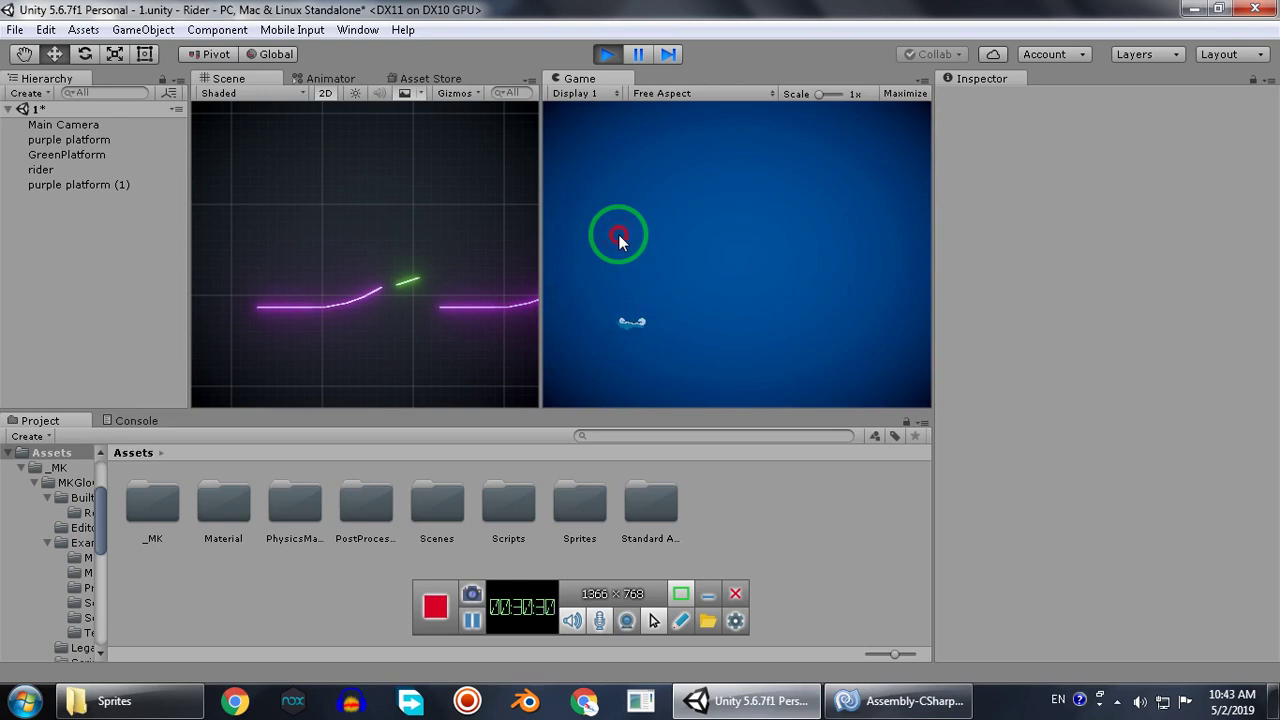
{"action": "left_click_drag", "start_coordinate": [618, 238], "coordinate": [646, 172]}
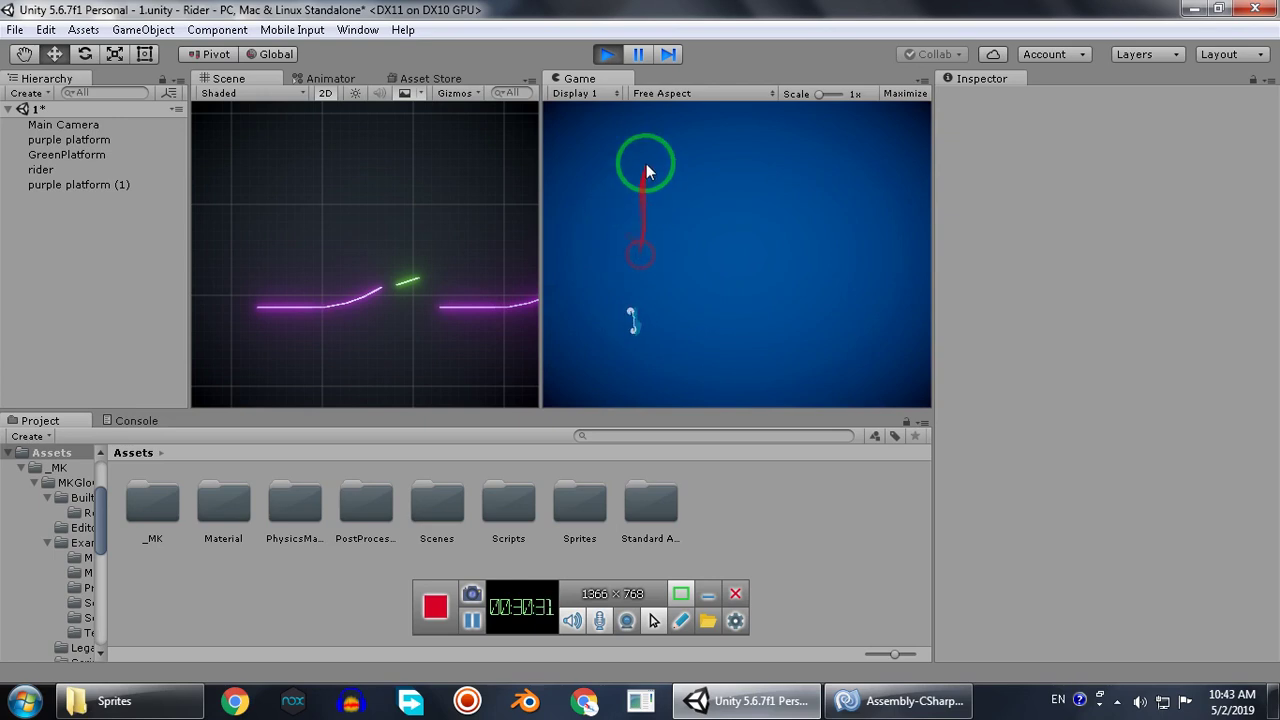
{"action": "left_click", "coordinate": [610, 54]}
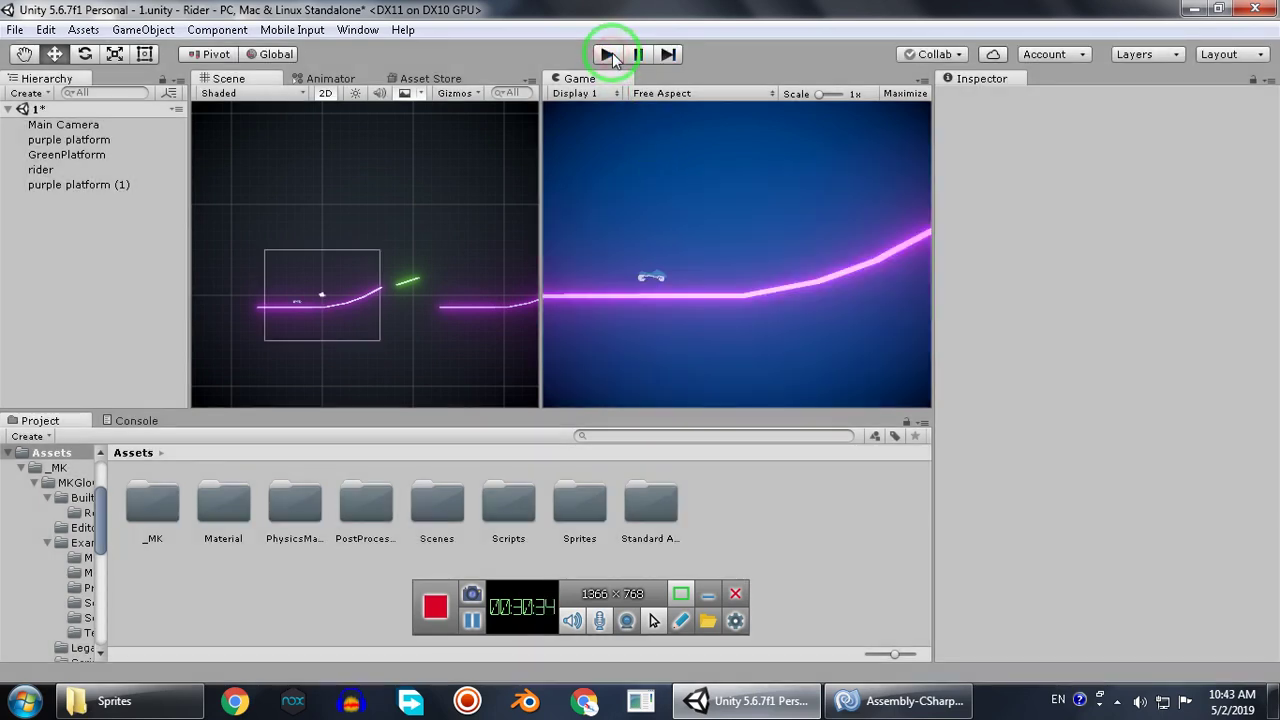